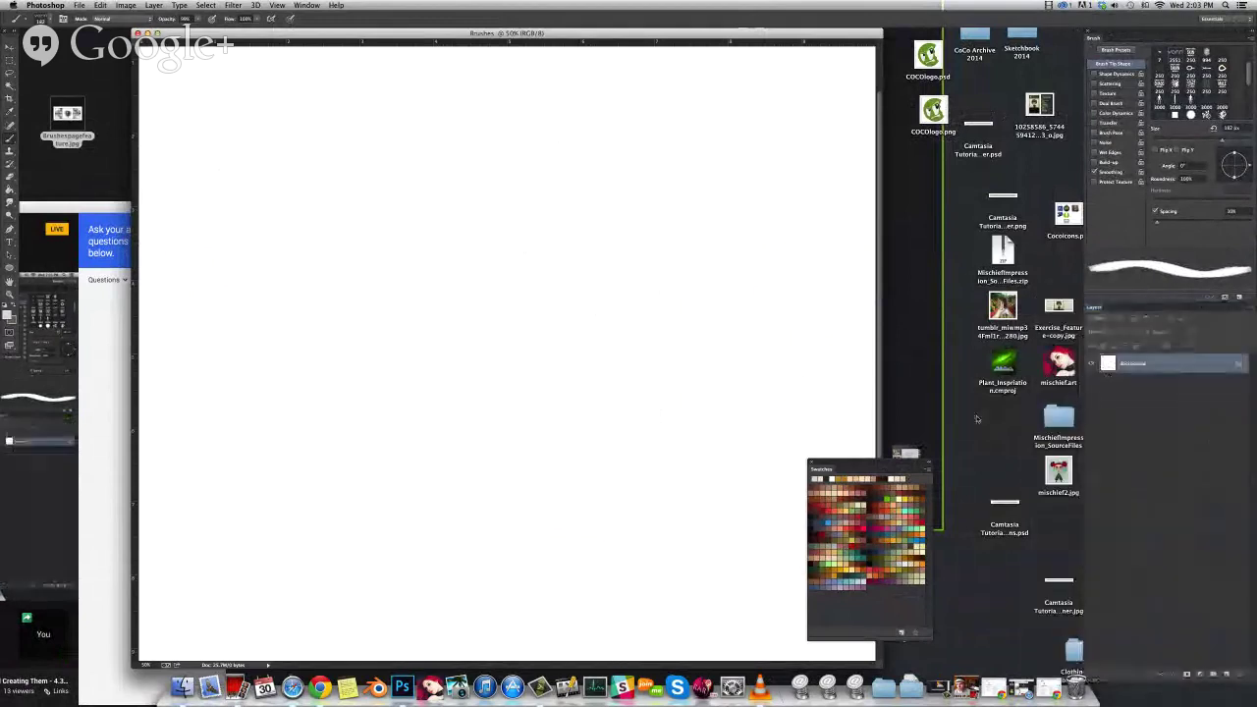
Reposition the floating Swatches palette beside the canvas's upper edge and widen the document window
mouse_move(887, 464)
mouse_down()
mouse_move(935, 361)
mouse_move(1000, 127)
mouse_up()
key(f)
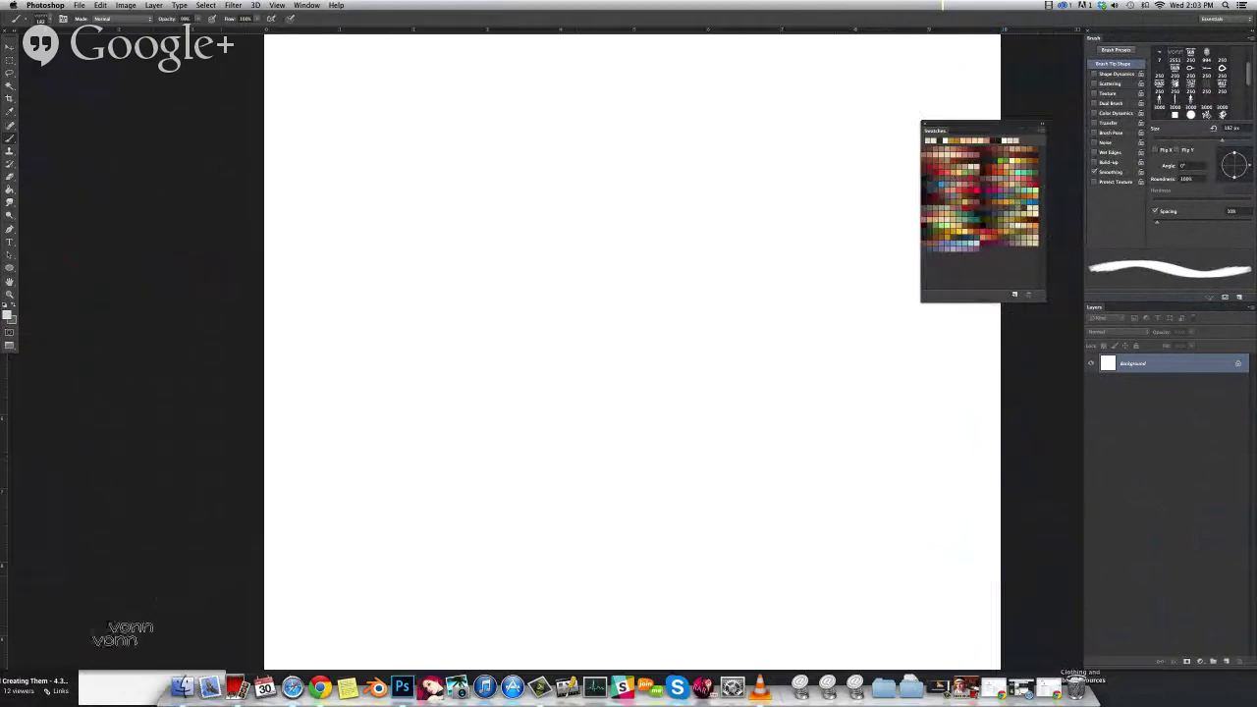
key(f)
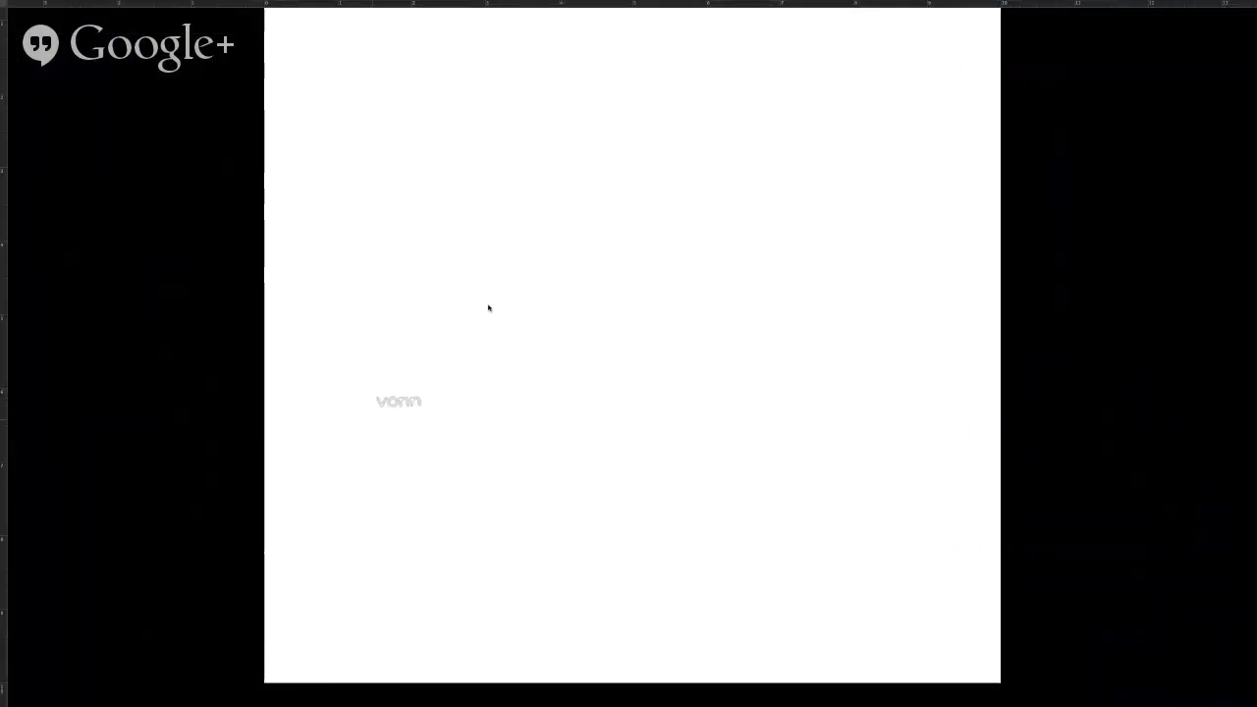
key(f)
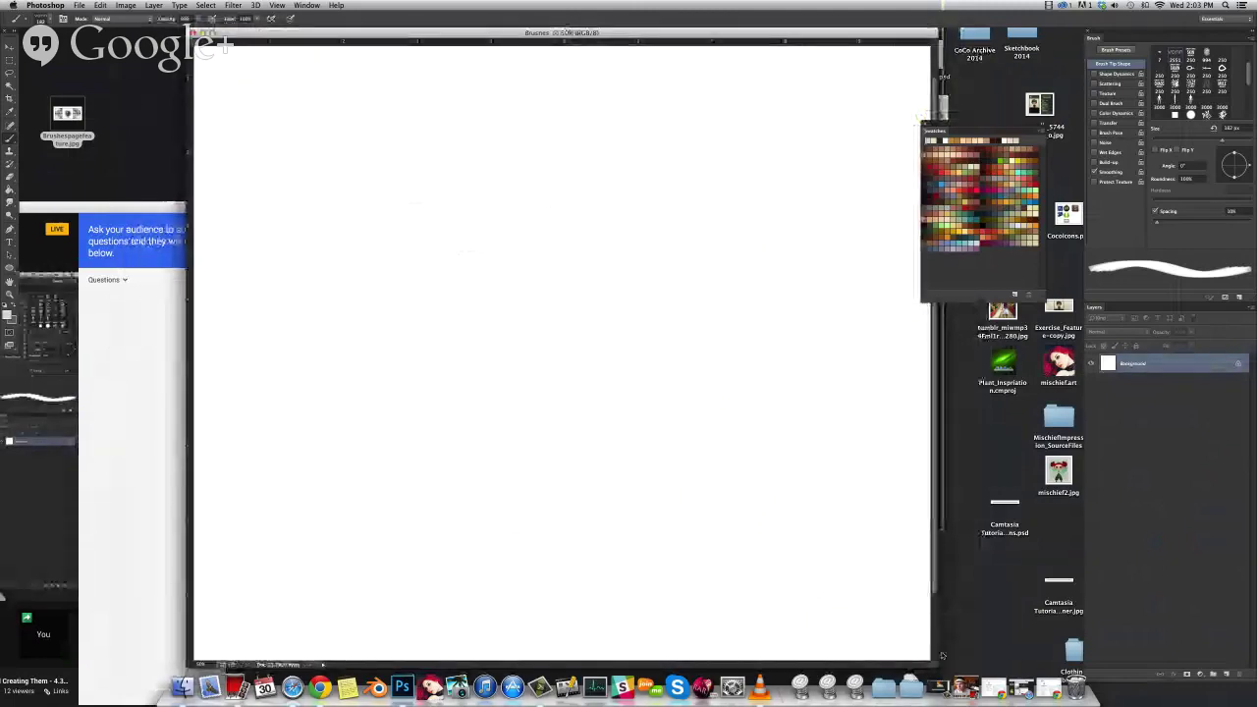
drag(936, 506, 1069, 506)
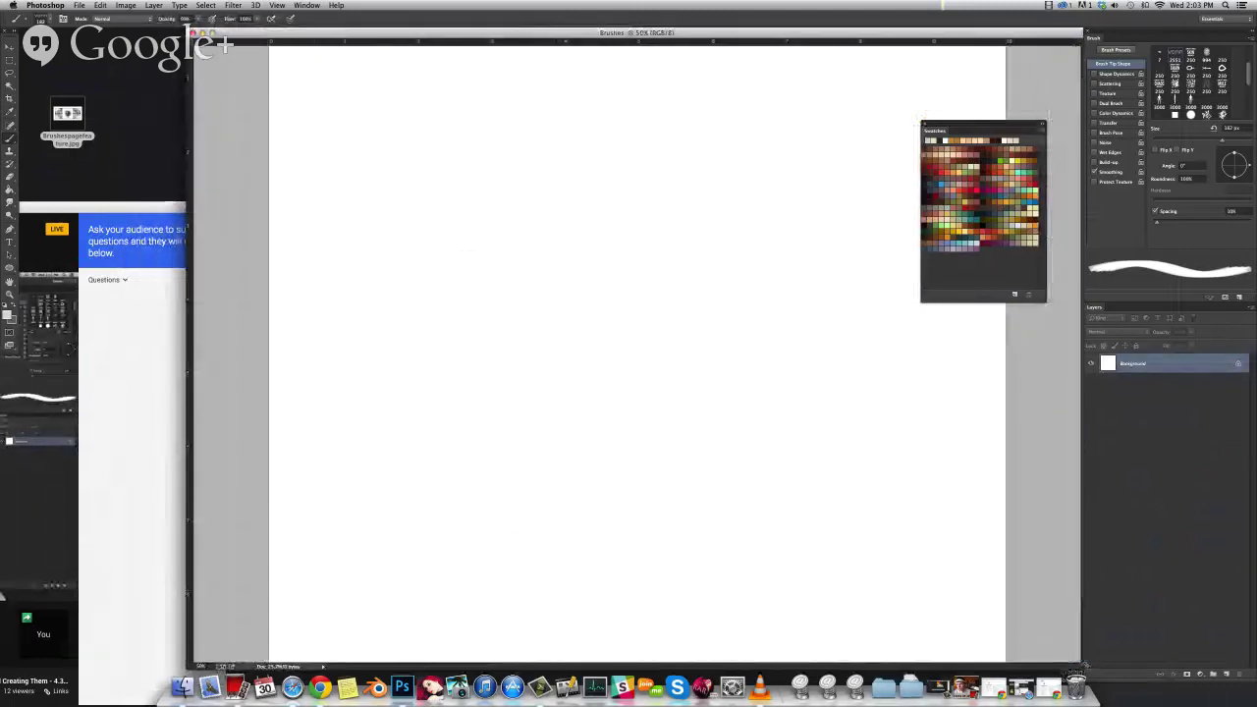
click(150, 209)
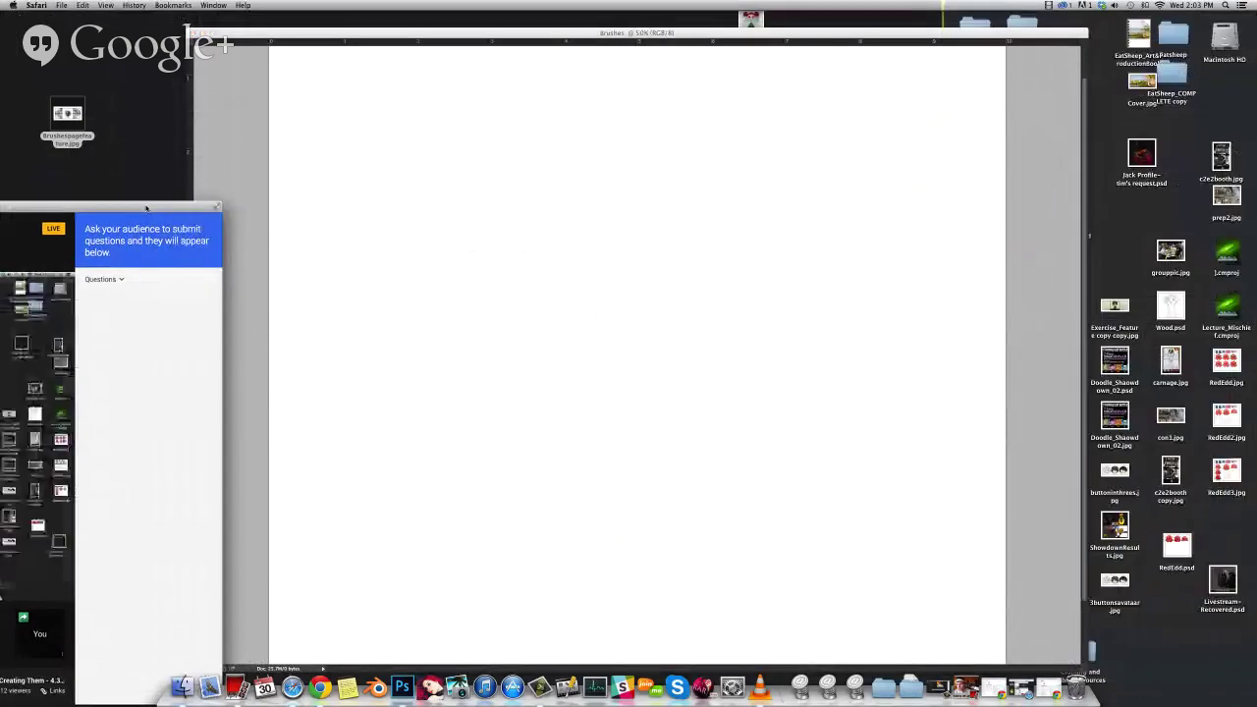
click(397, 220)
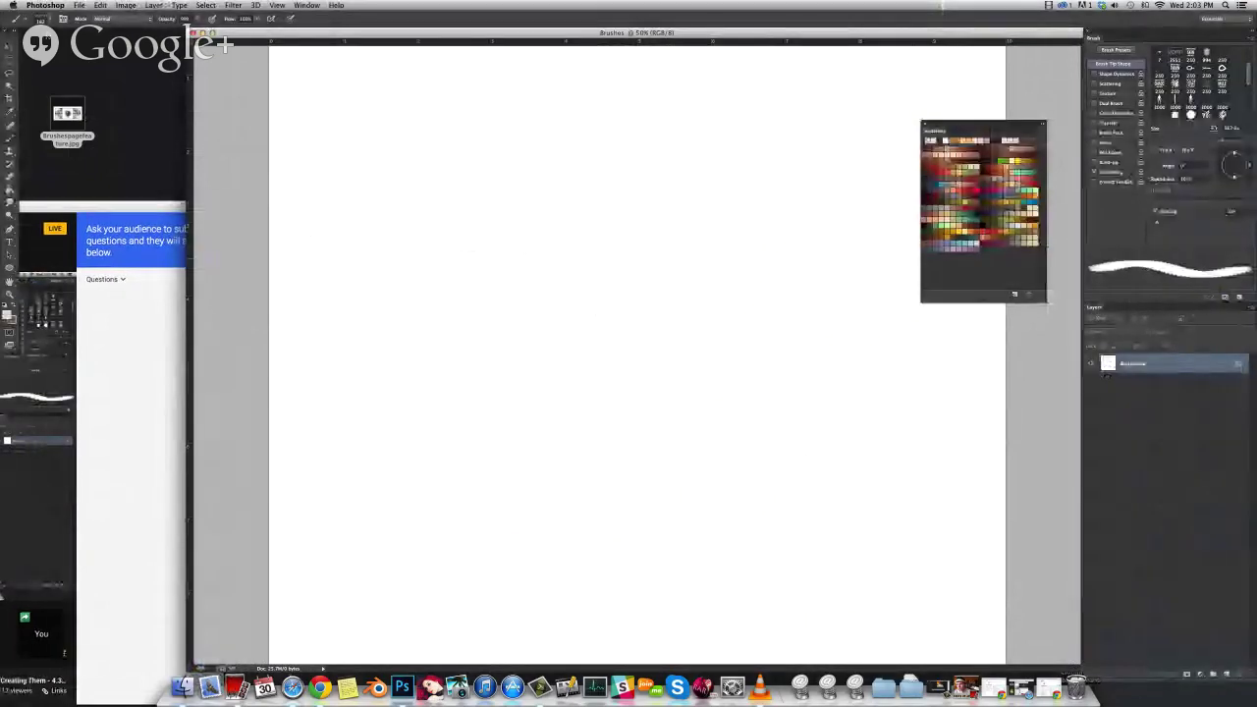
Choose the 250 px round brush from the preset brushes and place faint test dabs on the canvas
click(41, 19)
double_click(120, 101)
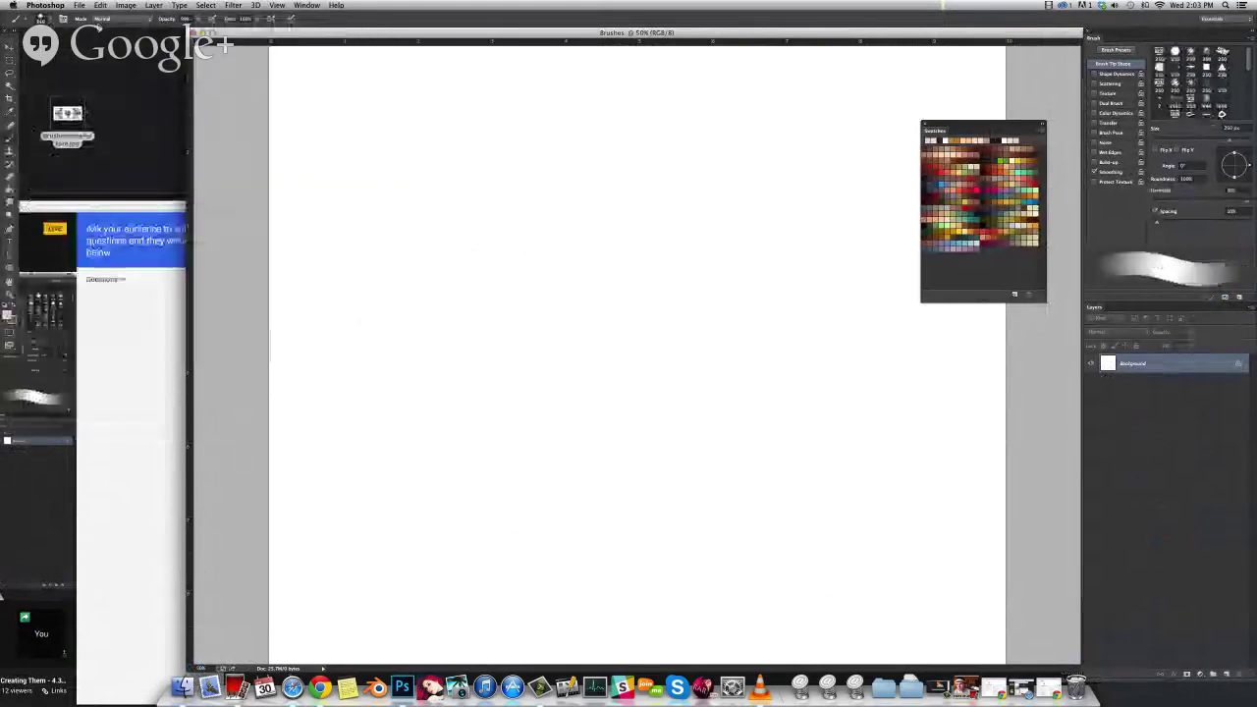
click(40, 17)
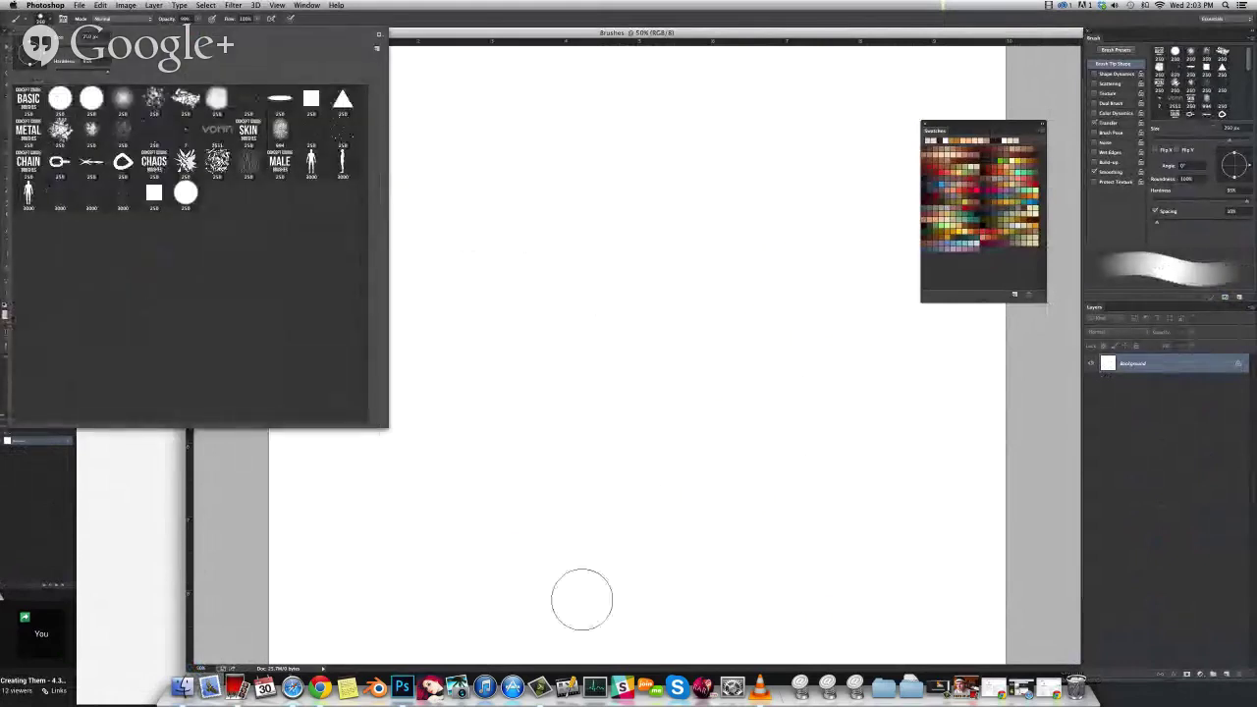
click(380, 37)
click(382, 41)
click(471, 116)
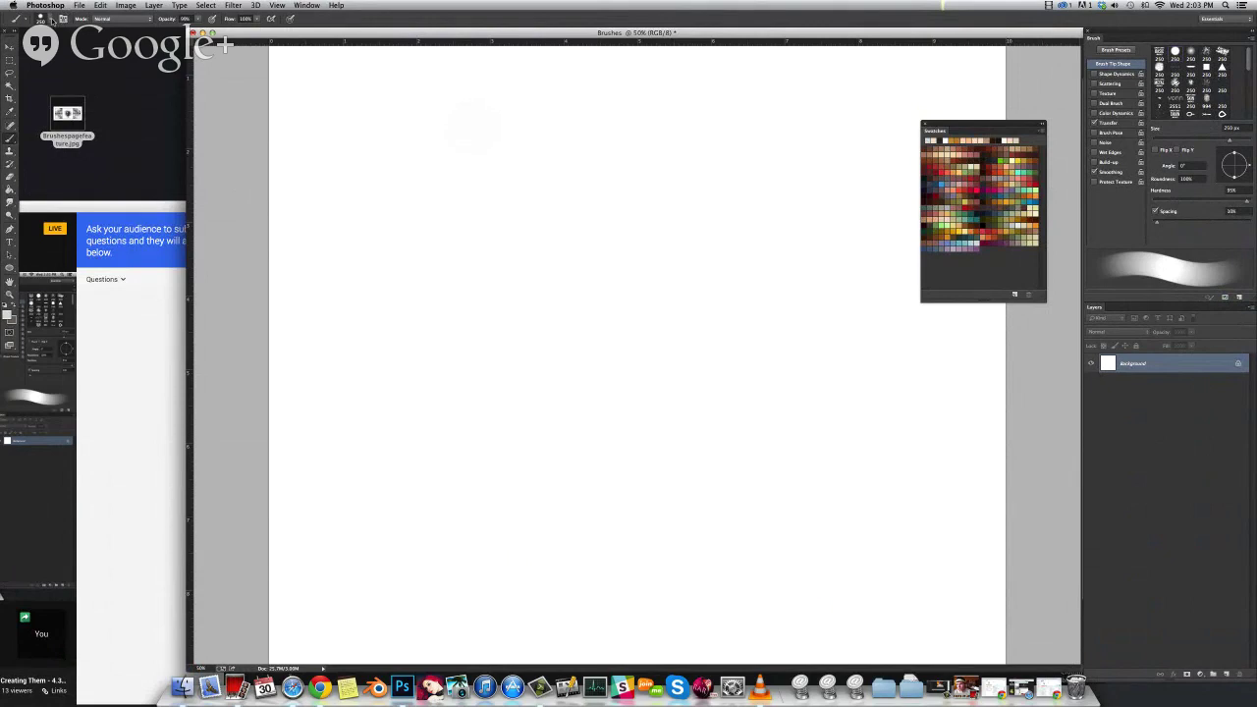
click(49, 20)
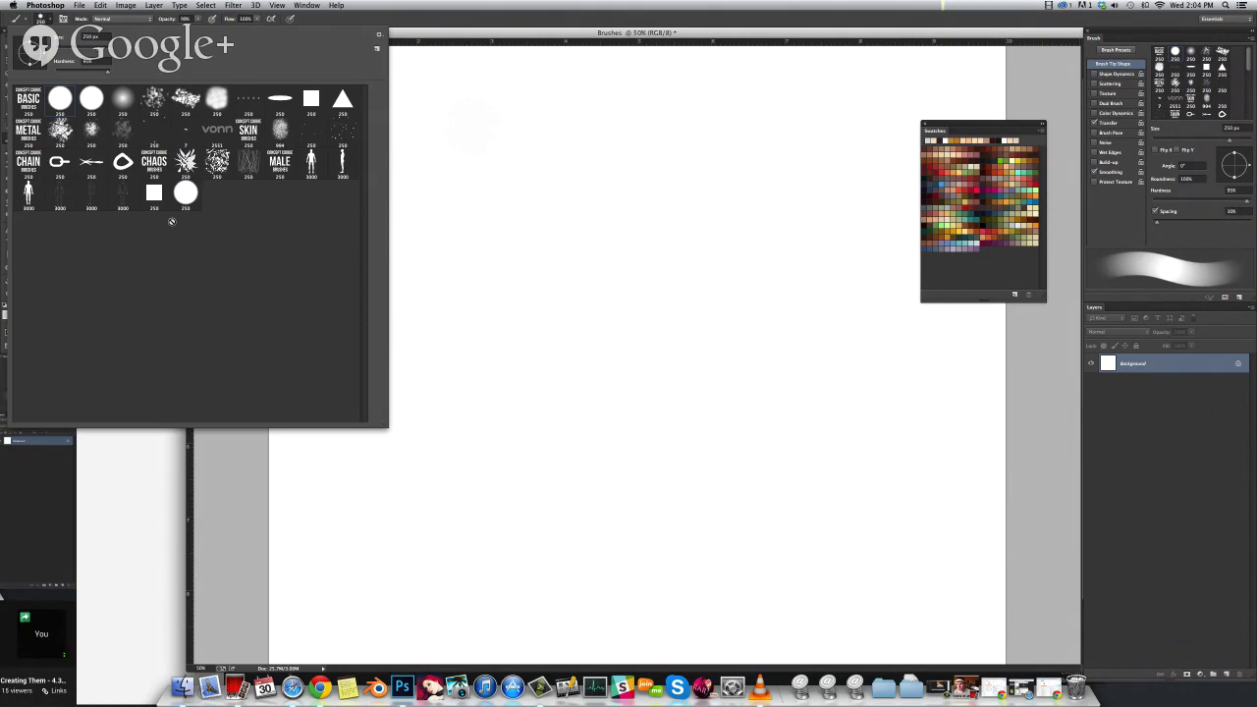
click(501, 221)
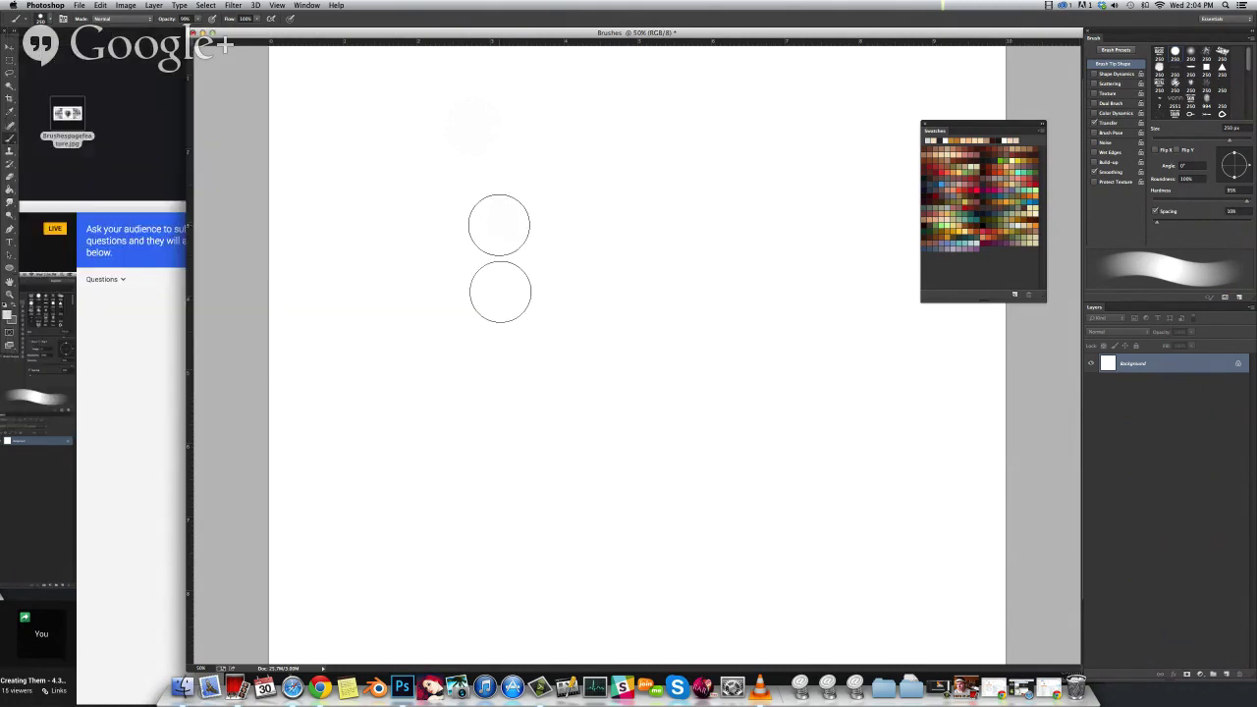
Set the painting colour to the red swatch, undoing the test strokes made on the Background
mouse_move(556, 152)
mouse_down()
mouse_move(664, 238)
mouse_move(653, 402)
mouse_up()
key(super+z)
click(945, 174)
drag(645, 150, 673, 512)
key(super+z)
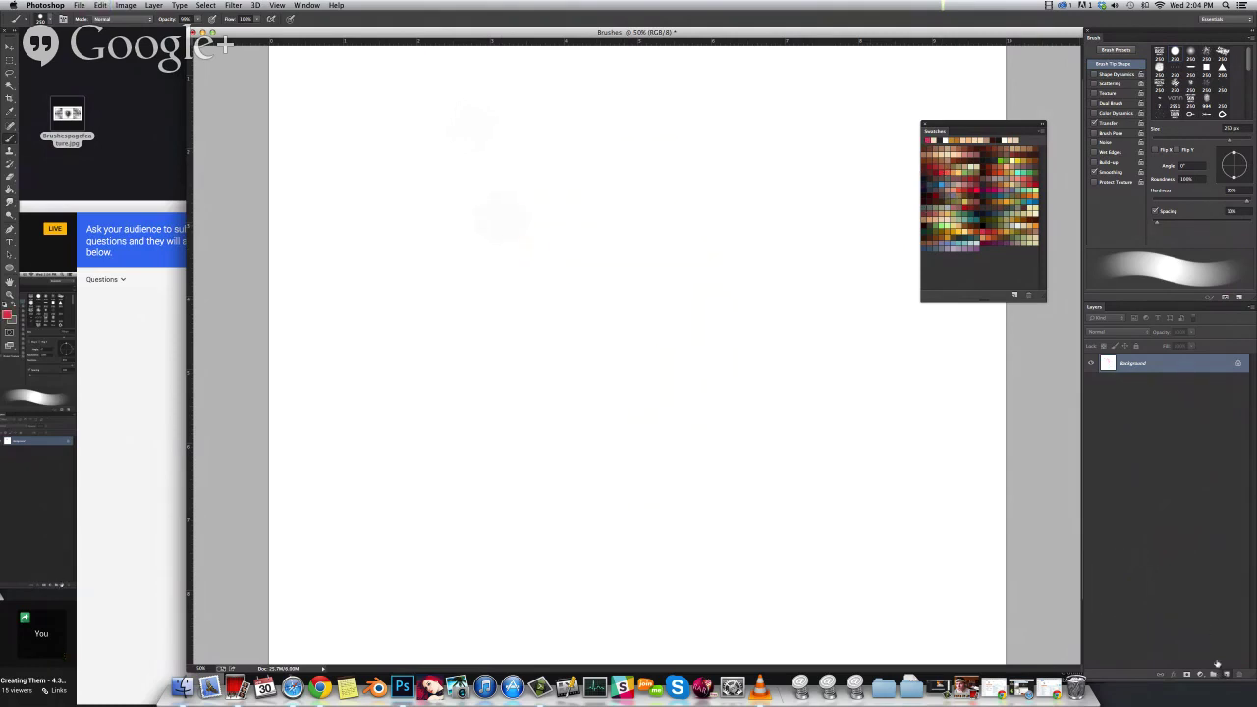
Add a new layer and try a long winding red brush stroke on it, undoing the stroke
click(1218, 665)
drag(481, 128, 864, 515)
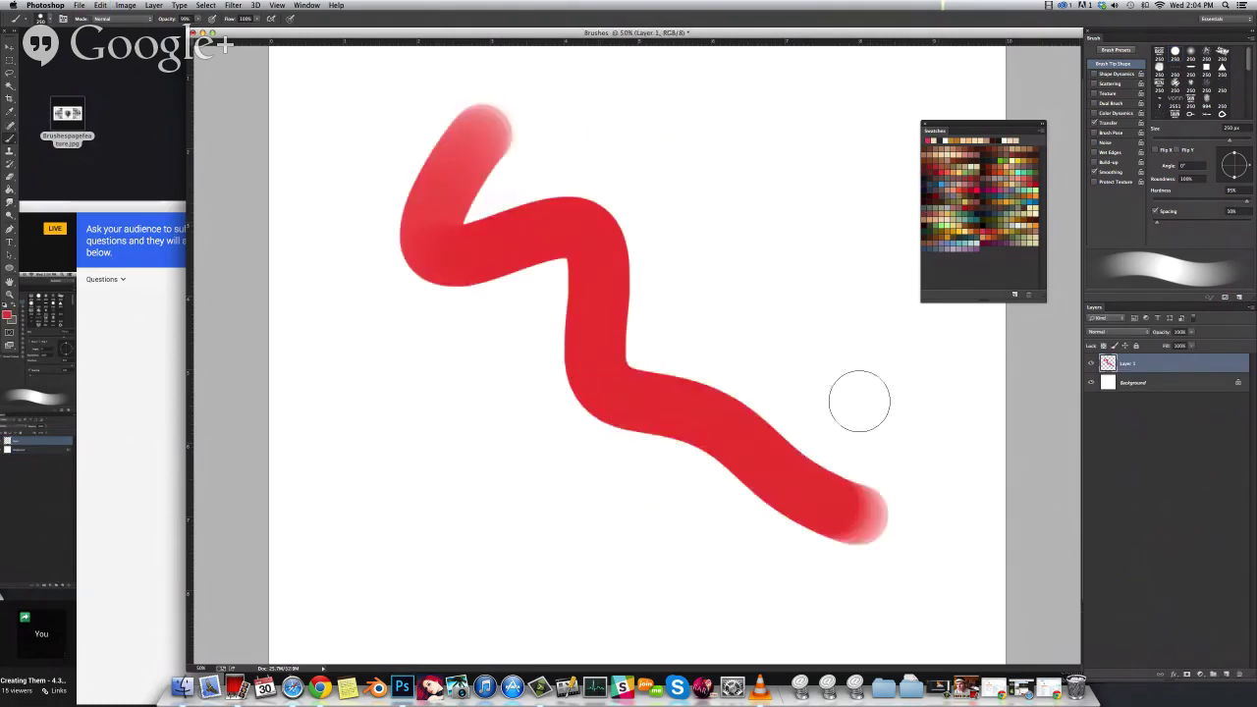
key(e)
key(super+z)
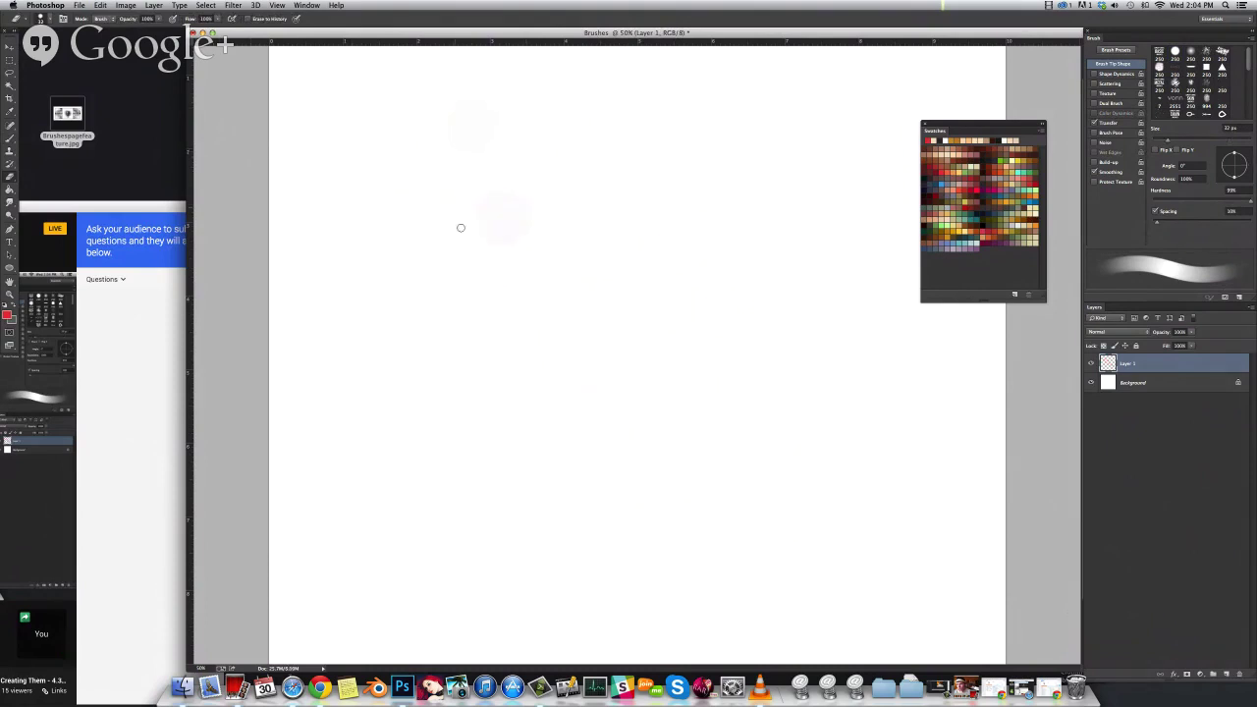
Try a much wider red stroke across the canvas with the round brush and undo it
key(b)
mouse_move(506, 142)
mouse_down()
mouse_move(516, 246)
mouse_move(619, 309)
mouse_move(849, 405)
mouse_up()
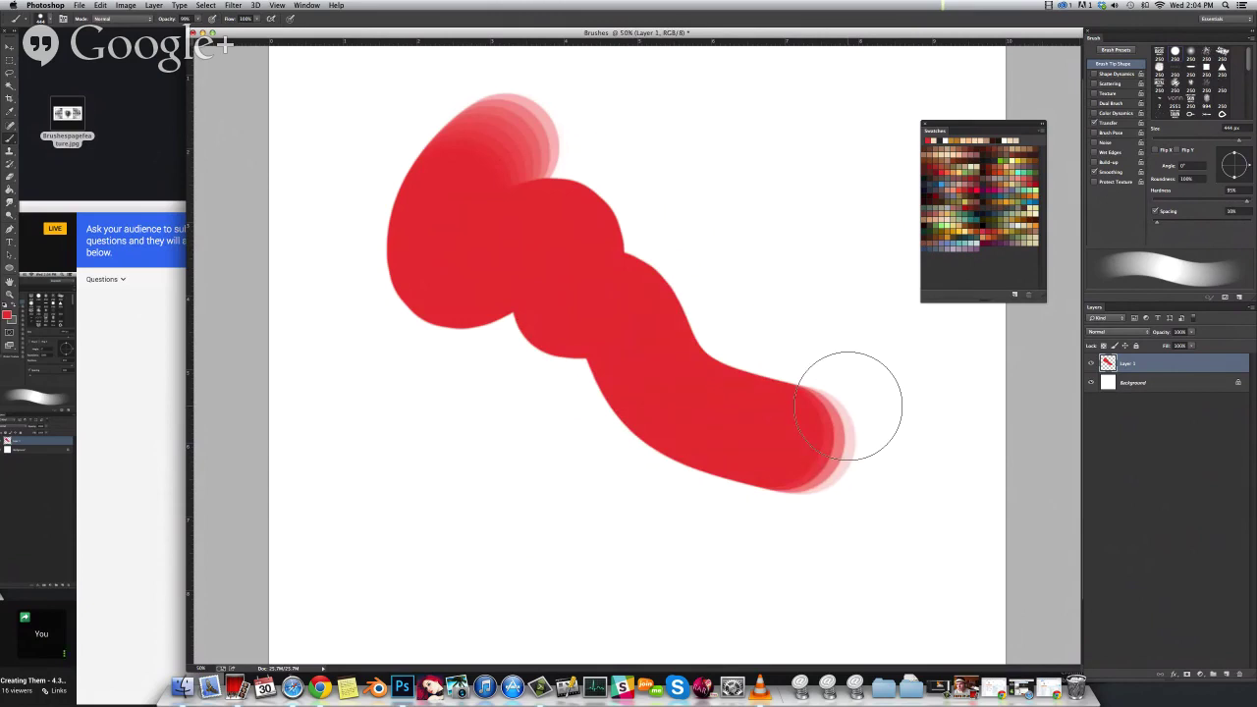
key(super+z)
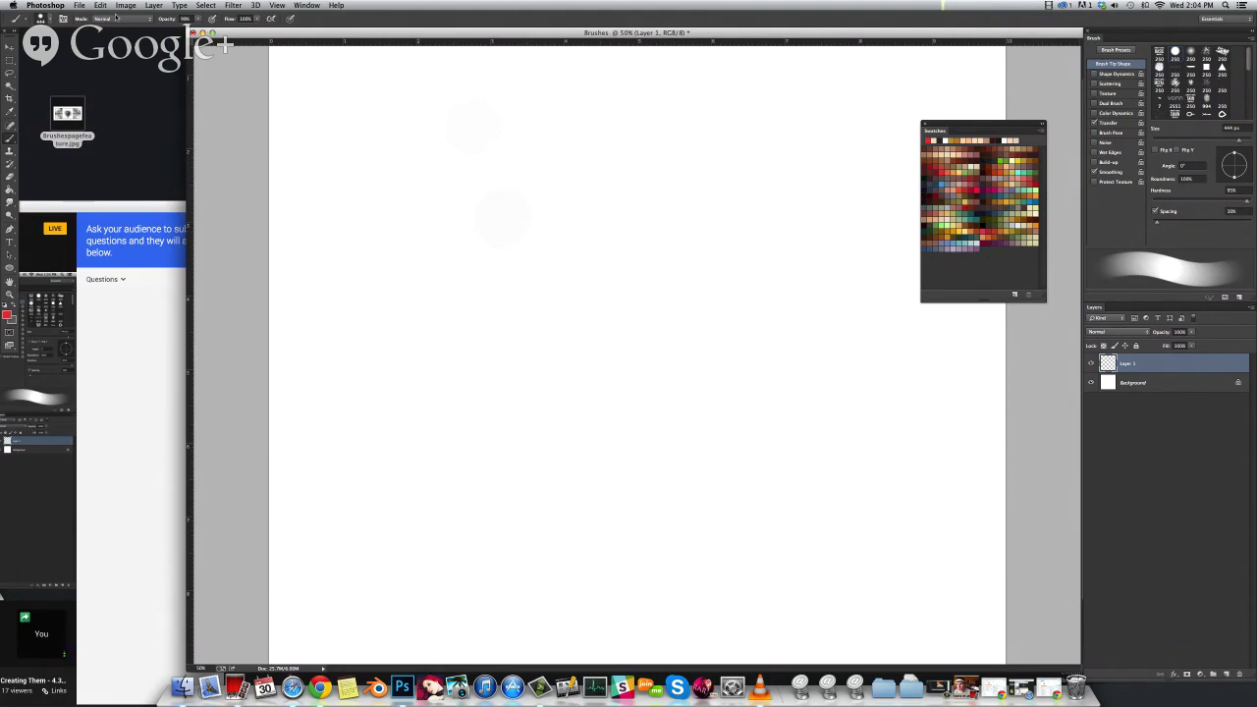
Select the spiky brush from the Chaos set and greatly enlarge its tip
click(48, 18)
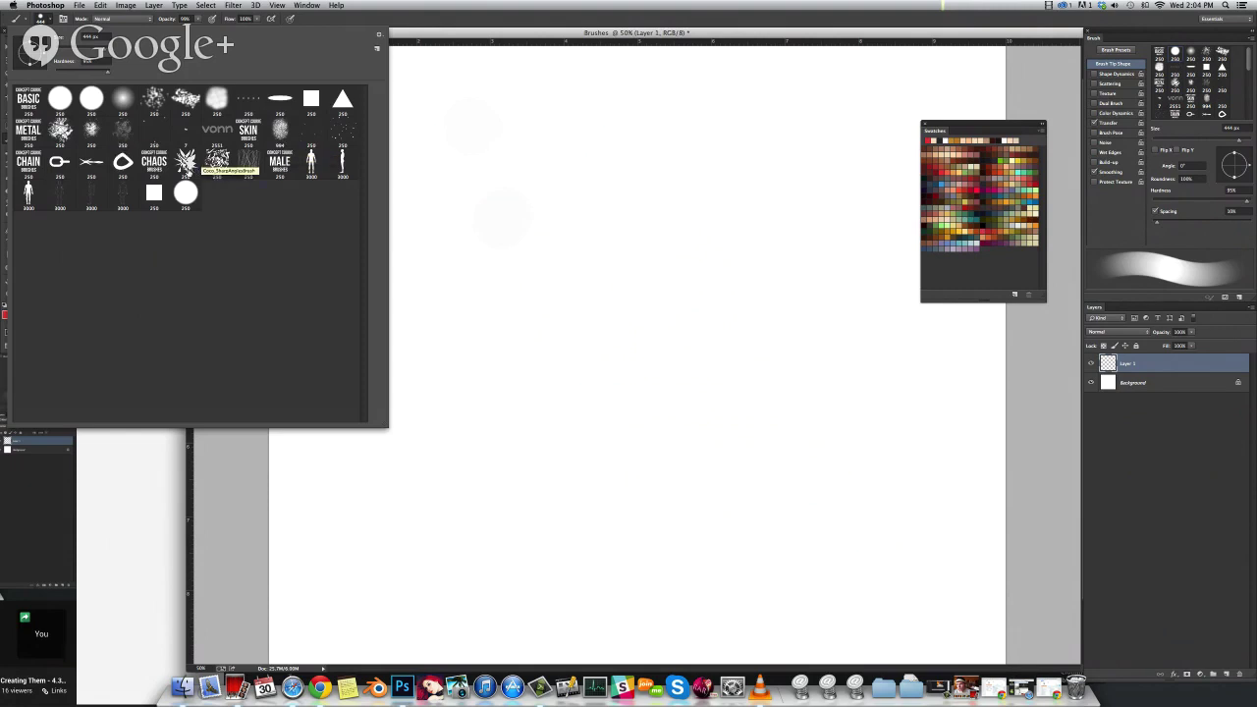
click(186, 162)
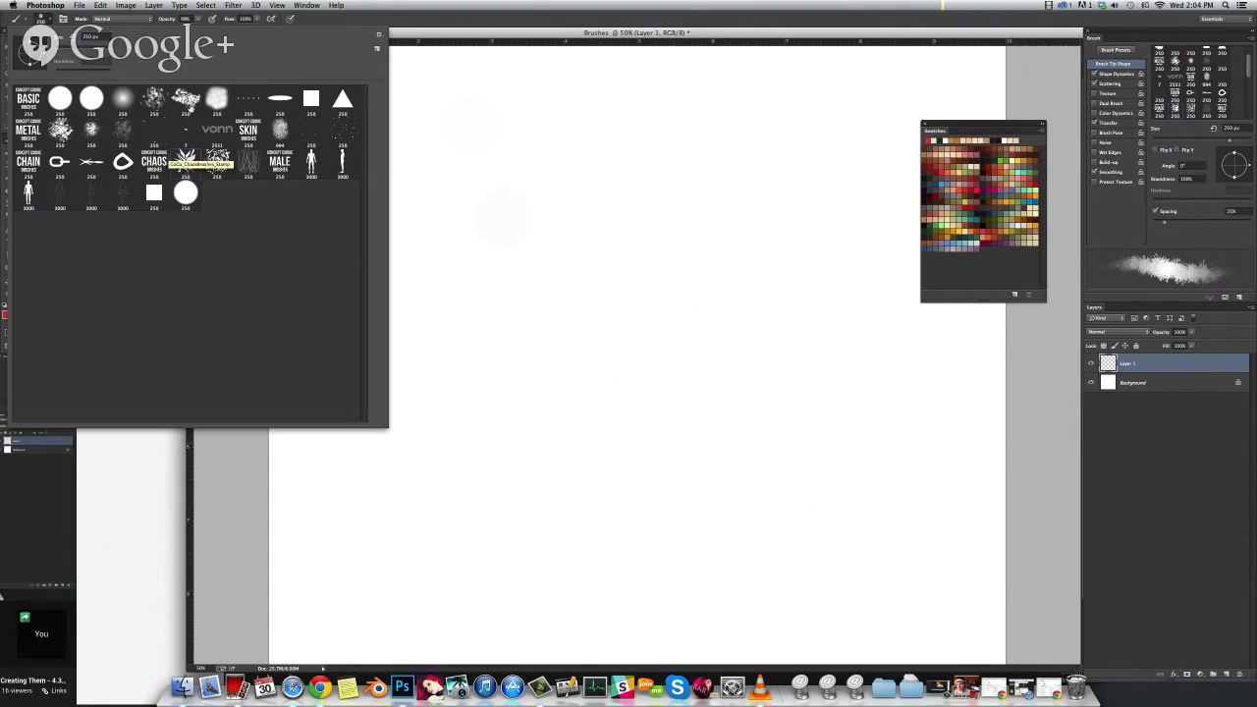
click(217, 160)
click(185, 161)
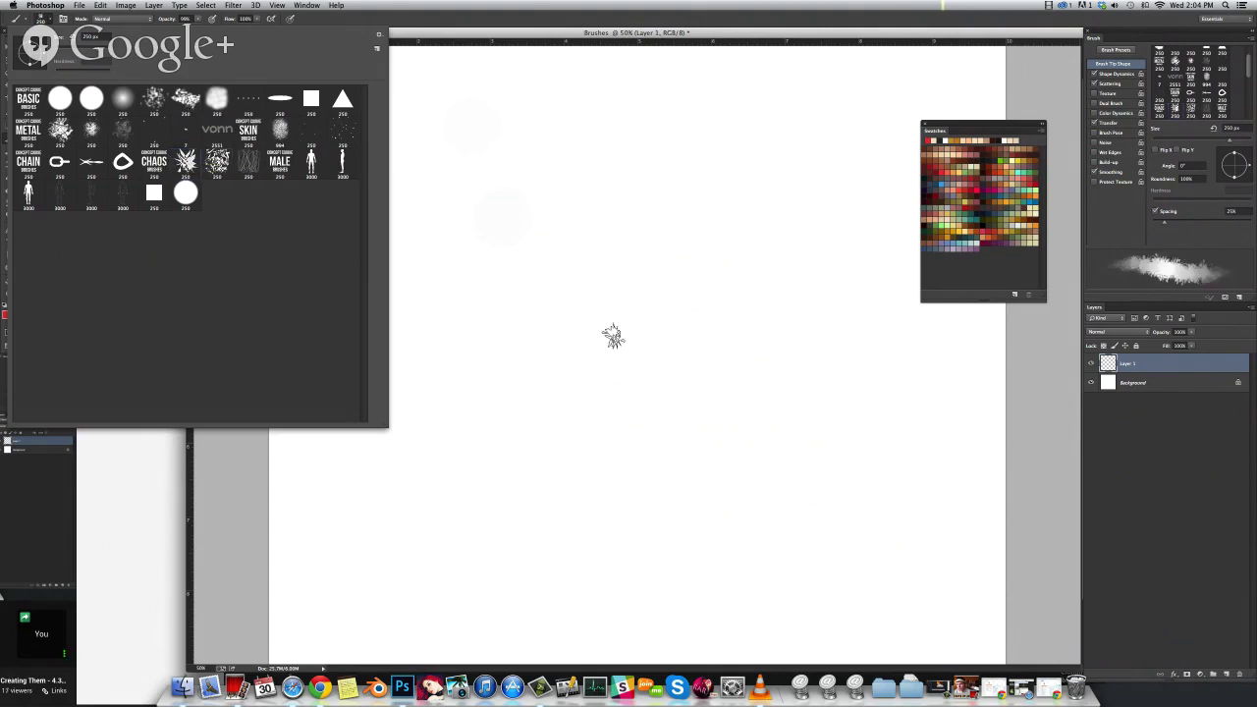
click(613, 336)
drag(567, 366, 690, 371)
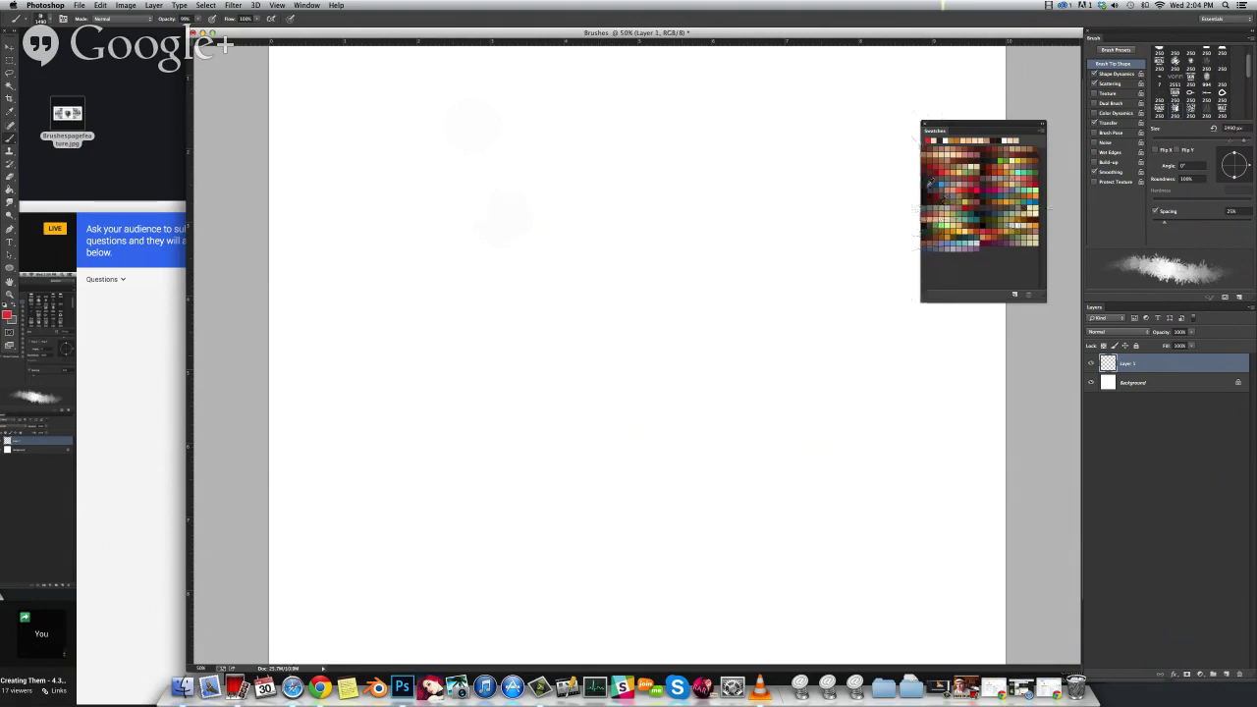
Paint a large overlapping mass of spiky strokes on Layer 1 in dark navy and sampled greyish lavender
mouse_move(687, 183)
mouse_down()
mouse_move(716, 432)
mouse_move(786, 472)
mouse_up()
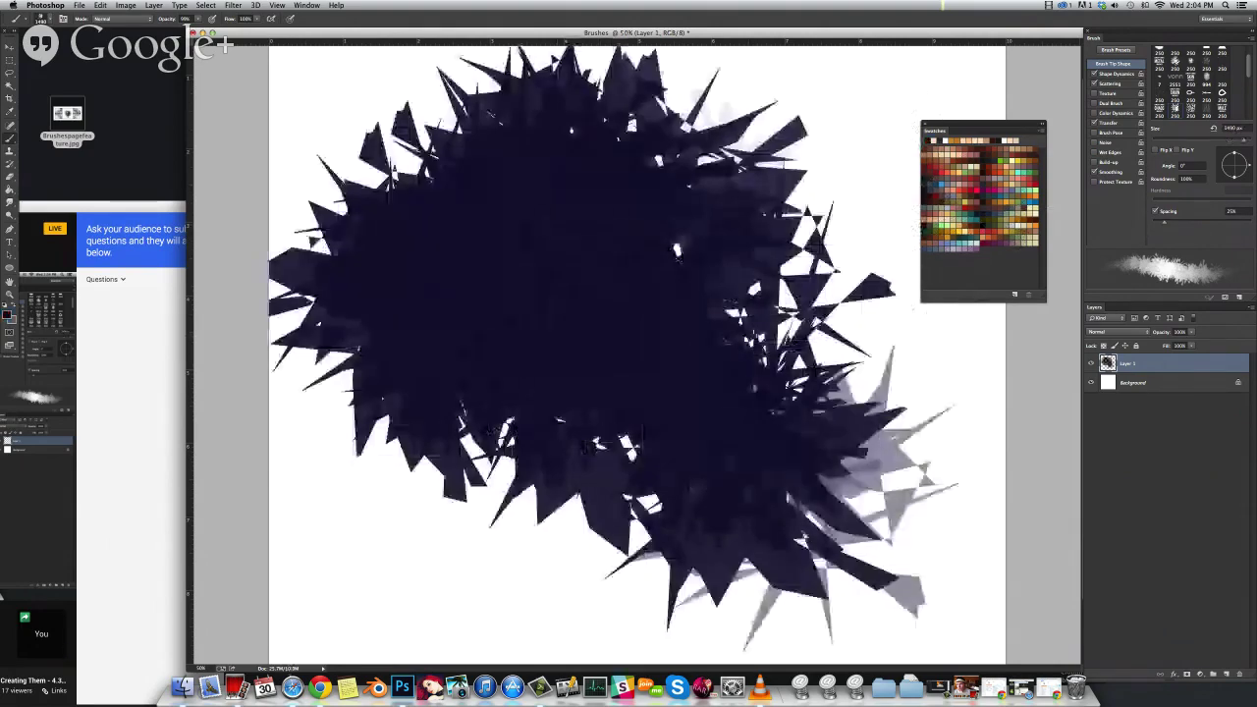
key(super+z)
mouse_move(781, 305)
mouse_down()
mouse_move(482, 415)
mouse_move(659, 331)
mouse_move(746, 452)
mouse_up()
alt+click(709, 170)
mouse_move(687, 246)
mouse_down()
mouse_move(552, 396)
mouse_move(731, 466)
mouse_up()
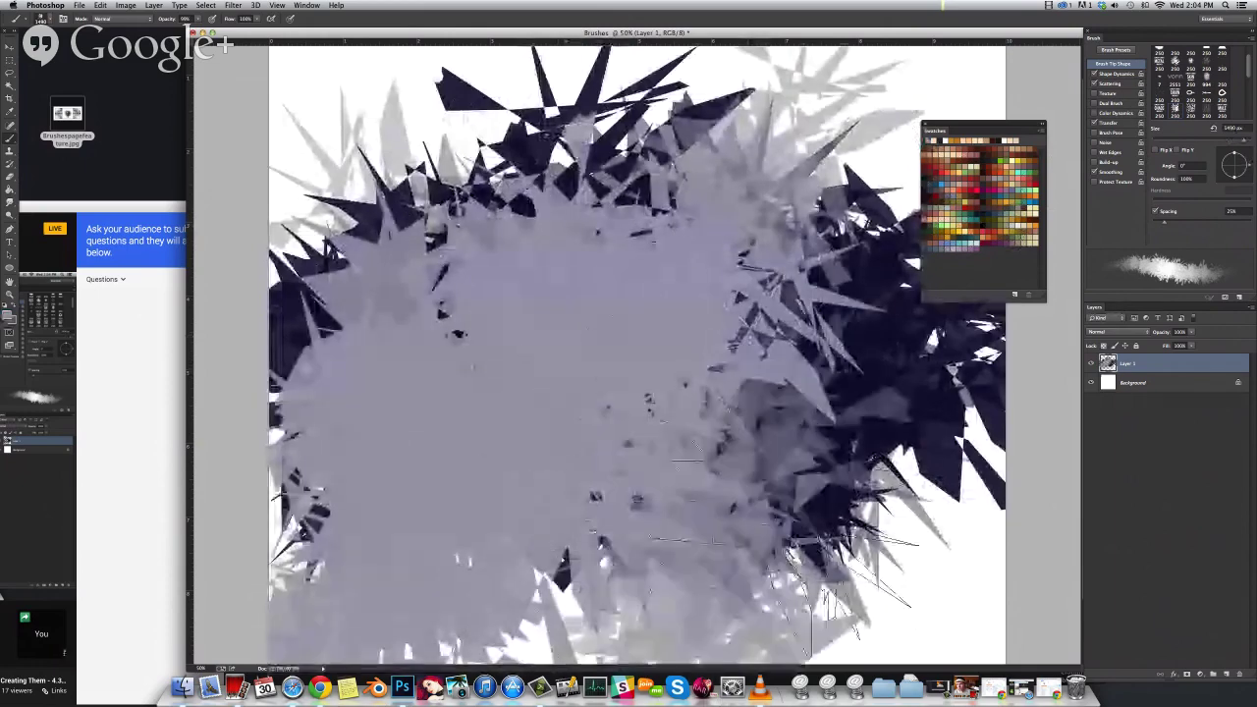
mouse_move(785, 393)
mouse_down()
mouse_move(589, 294)
mouse_move(422, 441)
mouse_move(794, 555)
mouse_up()
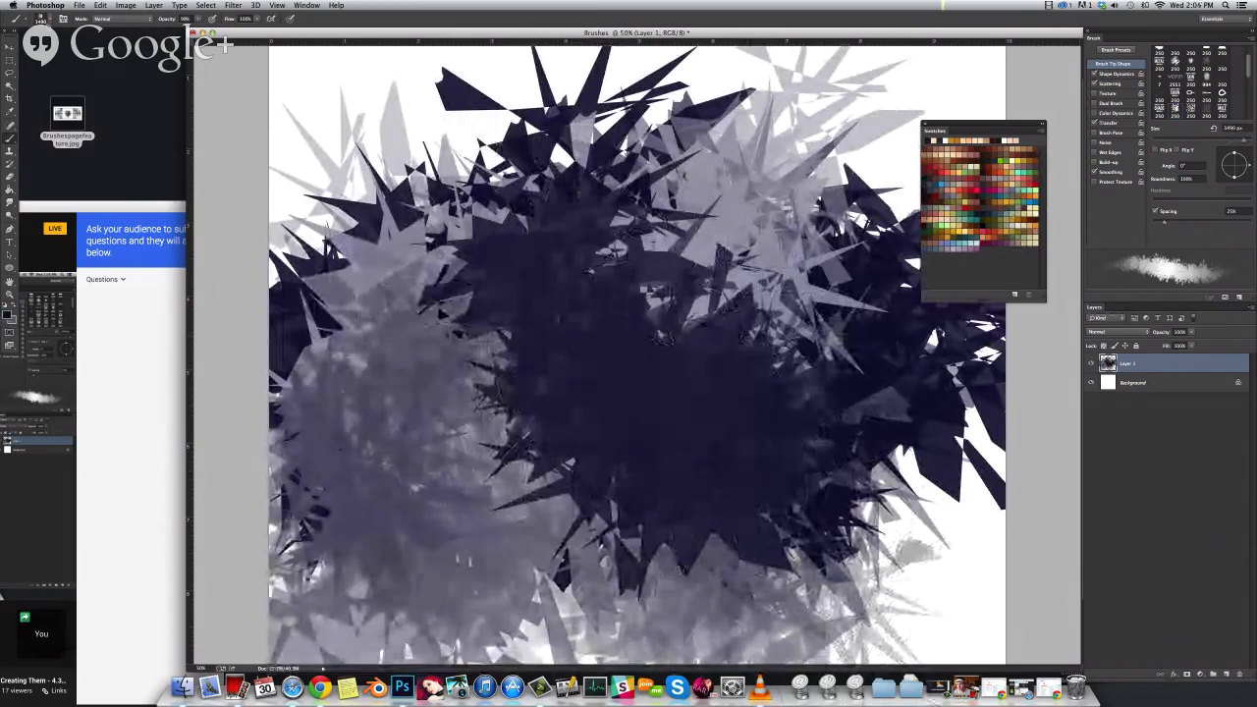
Switch to the jagged-fragment Chaos brush and paint dark navy broken texture over the spiky mass
click(47, 20)
click(217, 162)
mouse_move(593, 284)
mouse_down()
mouse_move(575, 244)
mouse_move(593, 297)
mouse_move(452, 265)
mouse_move(727, 167)
mouse_move(412, 413)
mouse_move(580, 432)
mouse_up()
mouse_move(711, 240)
mouse_down()
mouse_move(884, 500)
mouse_move(388, 468)
mouse_move(373, 579)
mouse_up()
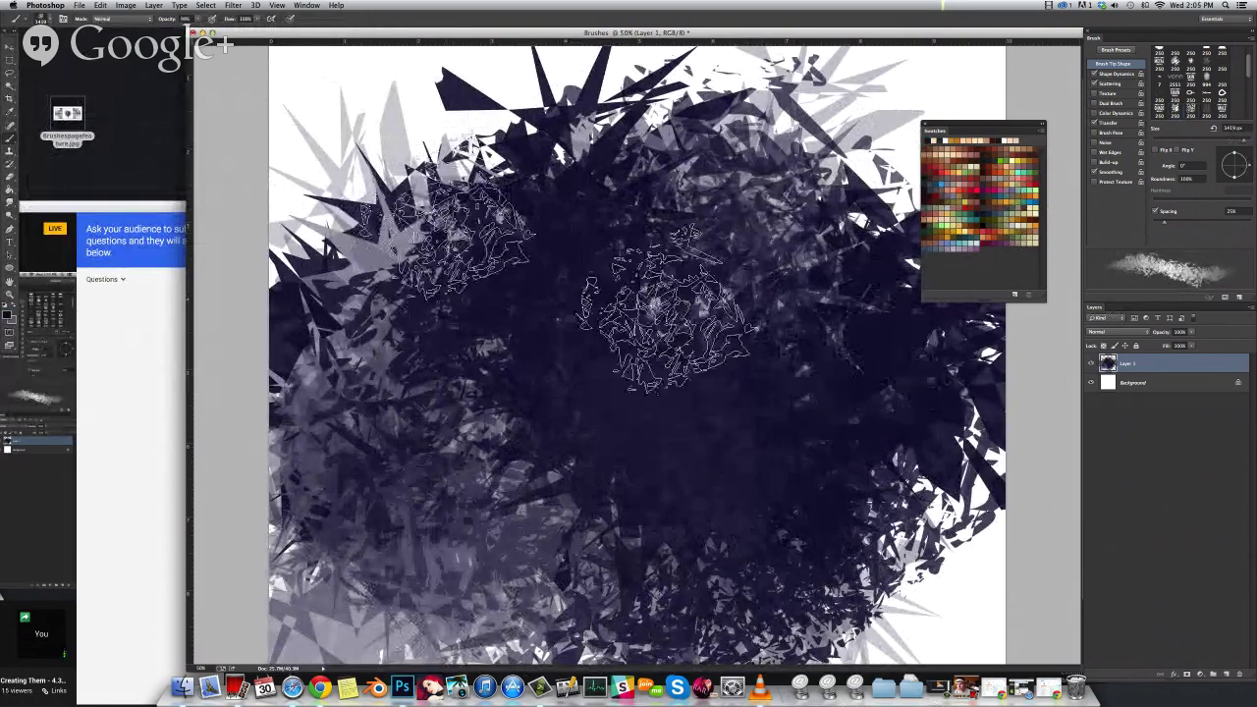
Select the gold brush from the Metal set and enlarge its tip
click(47, 20)
click(280, 132)
click(90, 131)
click(126, 138)
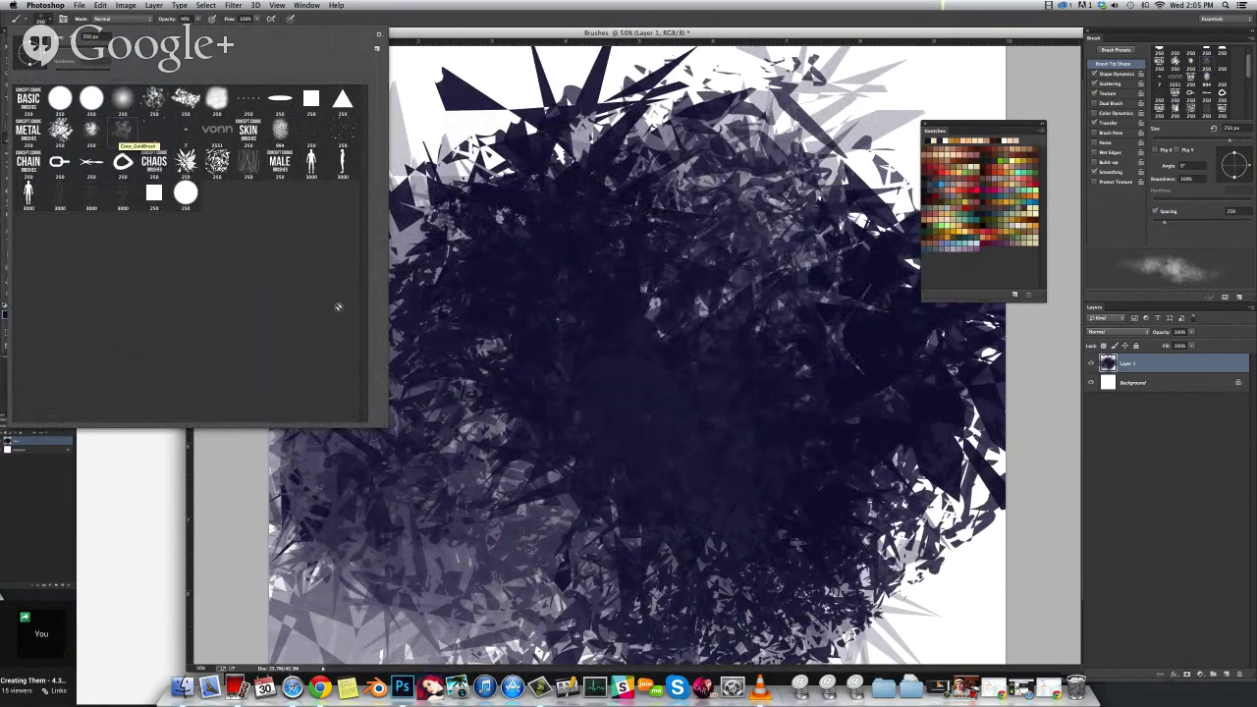
double_click(120, 138)
drag(488, 272, 523, 271)
Try white textured strokes across the dark mass with the gold brush, undoing each one
mouse_move(536, 177)
mouse_down()
mouse_move(540, 269)
mouse_move(612, 406)
mouse_up()
key(super+z)
mouse_move(527, 200)
mouse_down()
mouse_move(598, 396)
mouse_move(748, 562)
mouse_move(732, 554)
mouse_up()
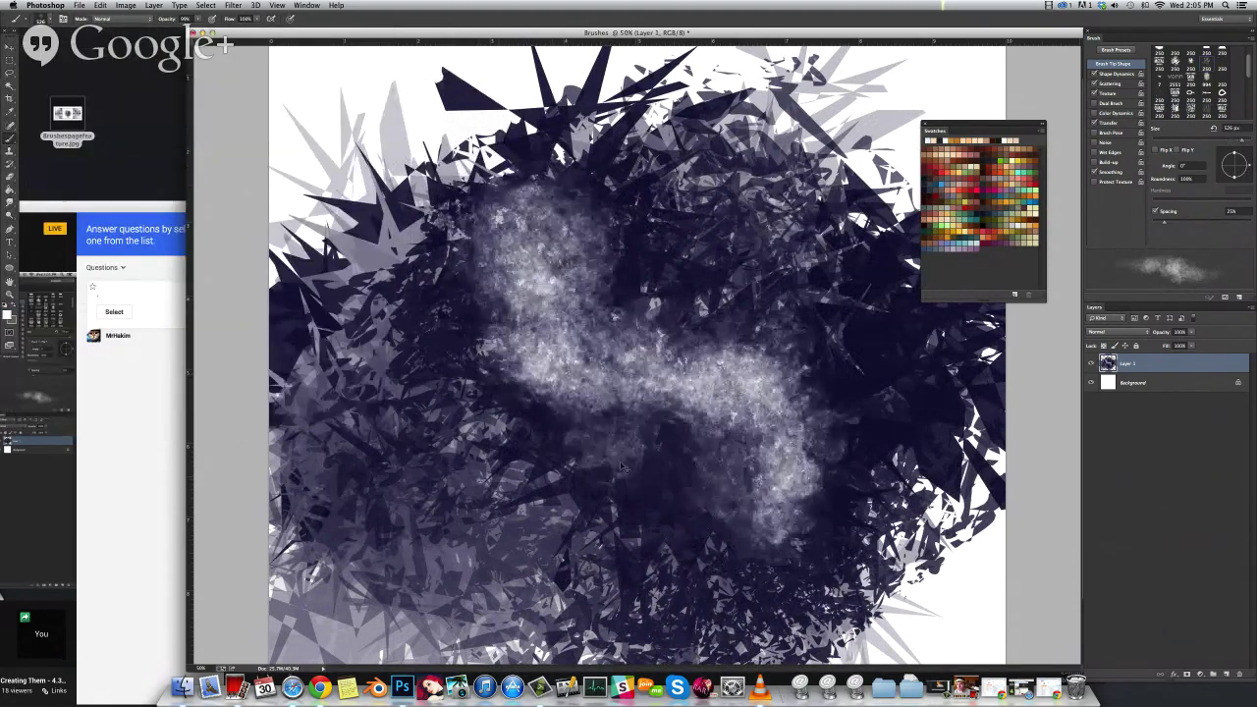
key(super+z)
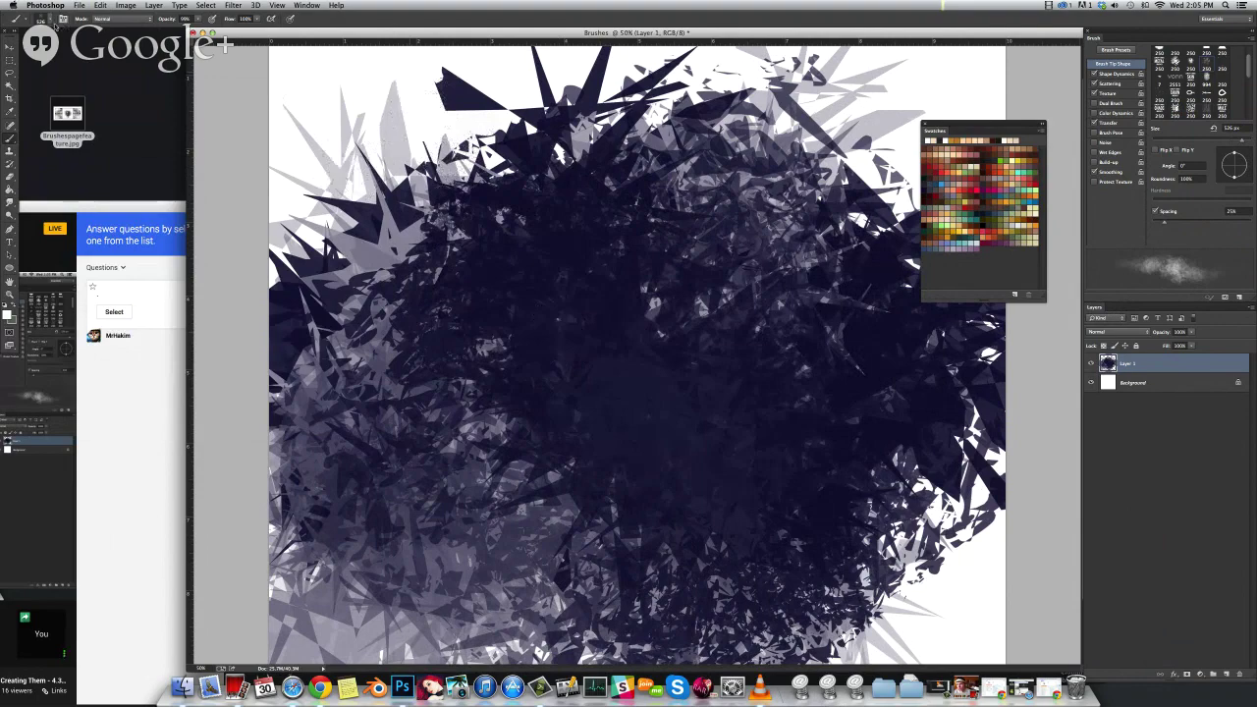
Reselect the gold brush, enlarge it further and paint pale cloudy texture diagonally over the dark mass
click(49, 20)
double_click(123, 136)
mouse_move(582, 210)
mouse_down()
mouse_move(738, 493)
mouse_move(874, 480)
mouse_up()
key(super+z)
drag(693, 391, 831, 393)
mouse_move(579, 246)
mouse_down()
mouse_move(799, 504)
mouse_move(847, 515)
mouse_up()
Blend the cloudy texture using sampled mid lavender and dark navy on the right half of the mass
alt+click(754, 285)
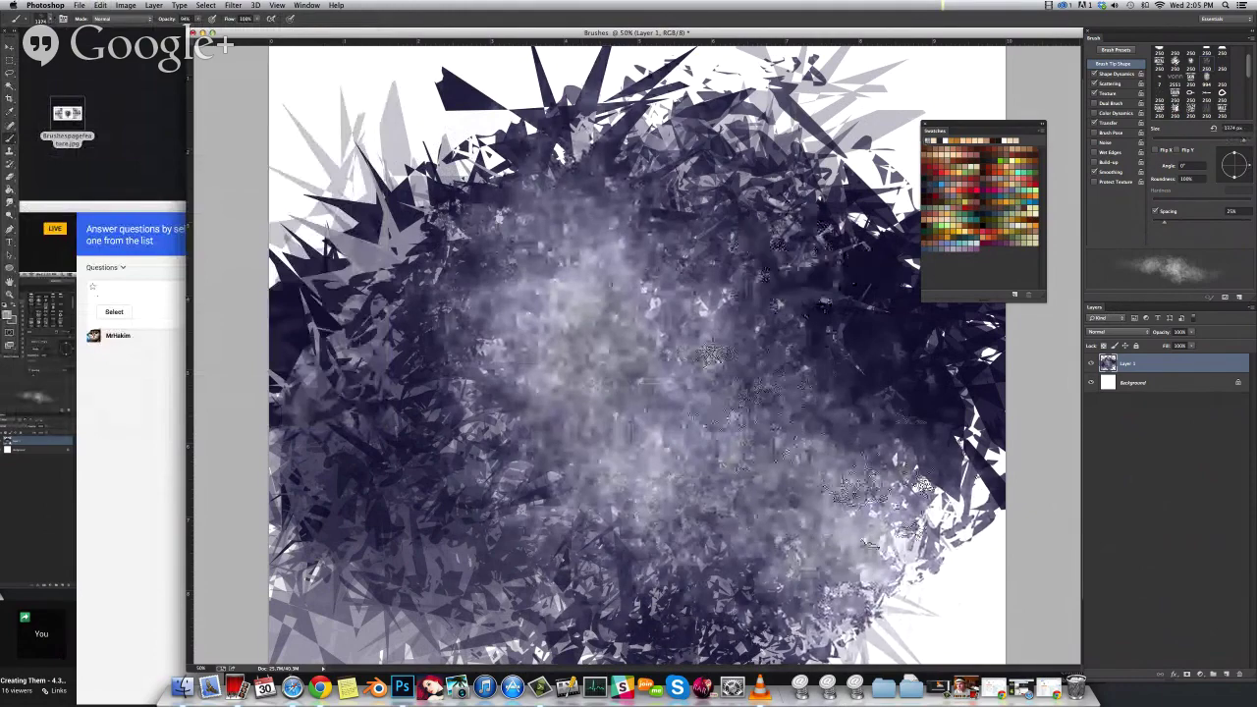
drag(771, 314, 830, 472)
alt+click(845, 244)
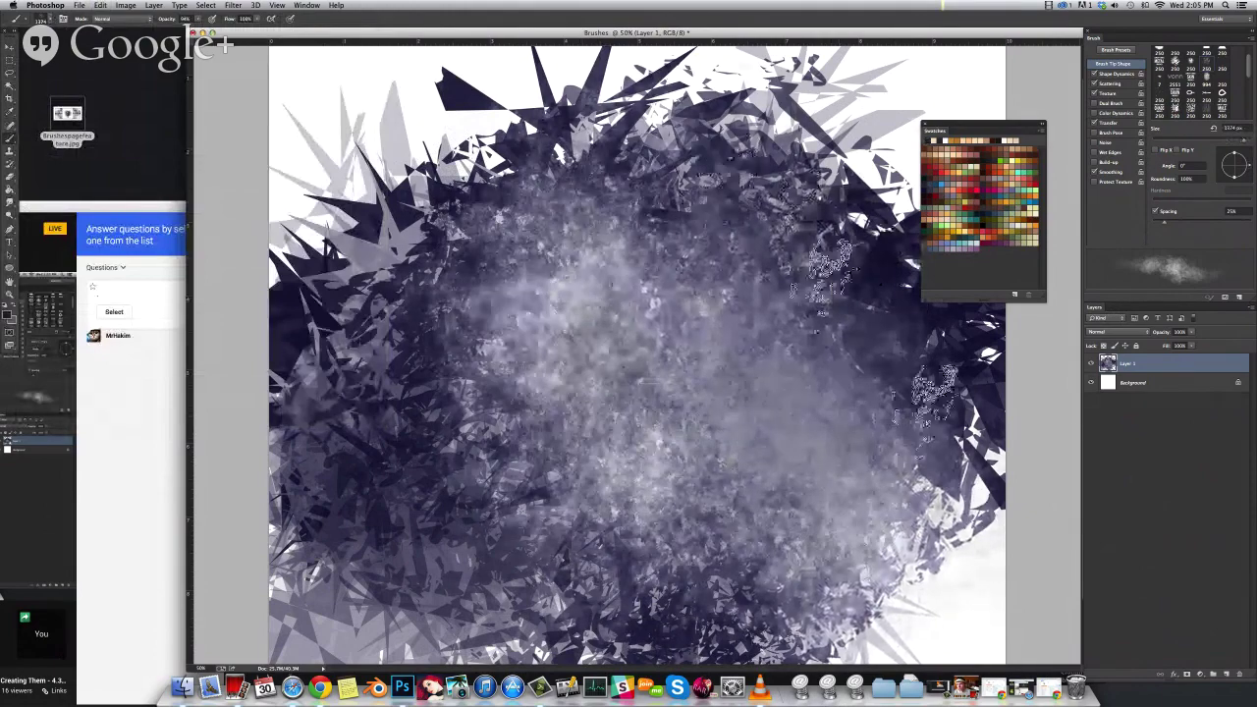
key(super+z)
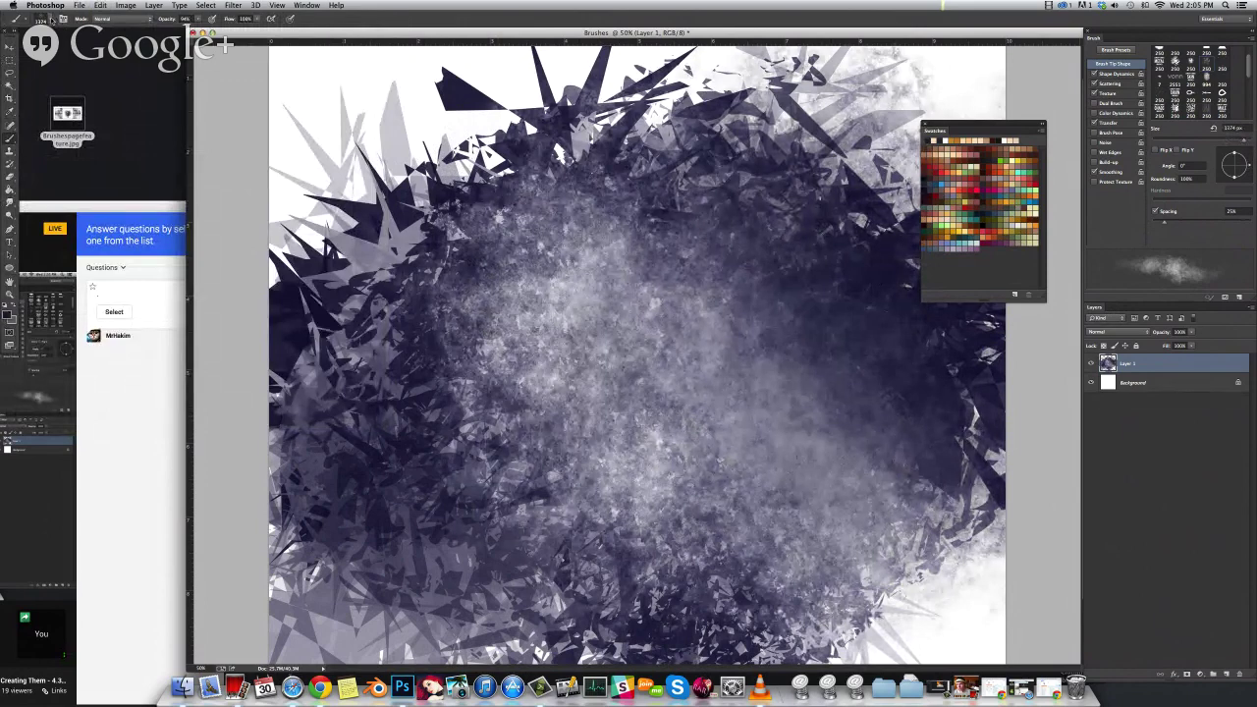
Select the rough speckled brush from the Basic set and adjust its tip size for painting
click(51, 19)
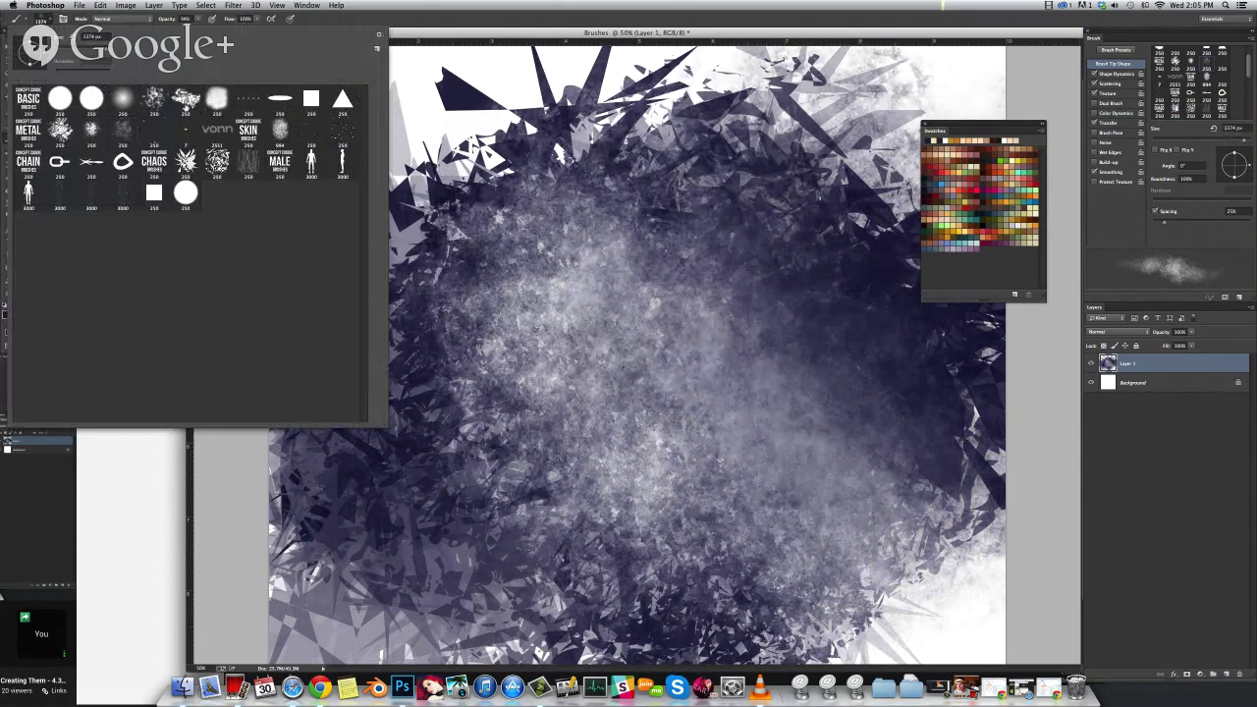
click(186, 102)
click(247, 102)
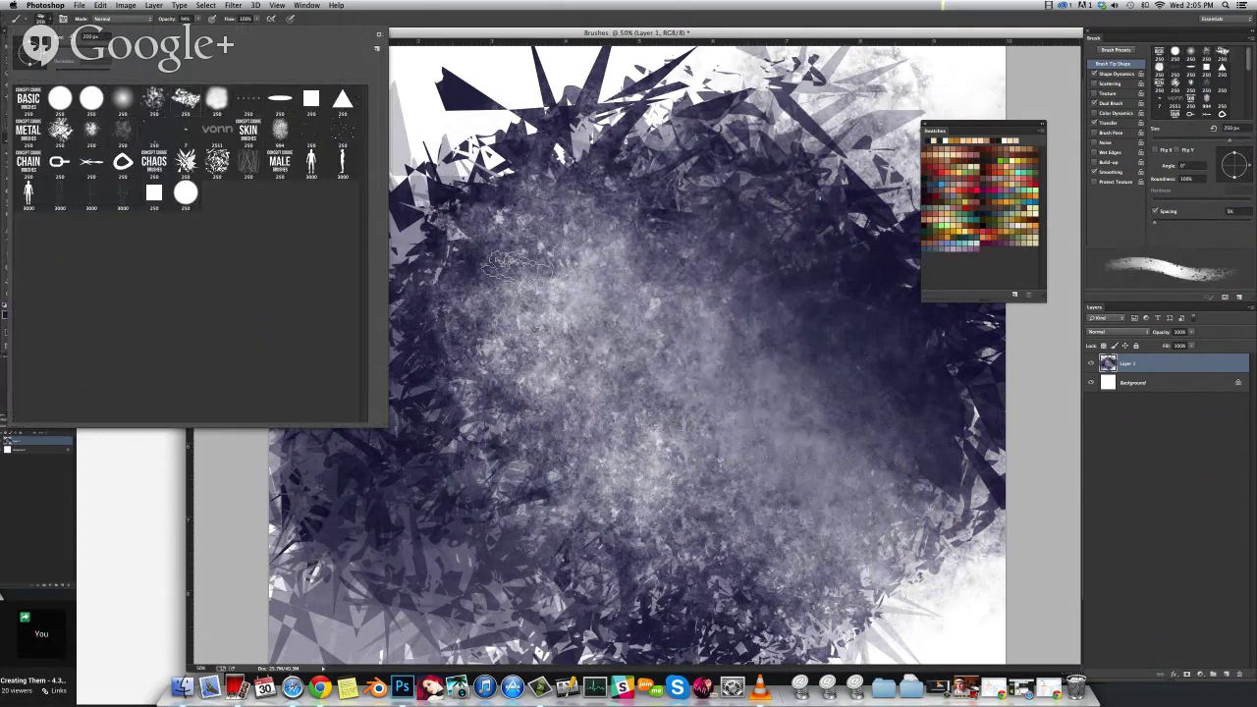
ctrl+alt+click(547, 262)
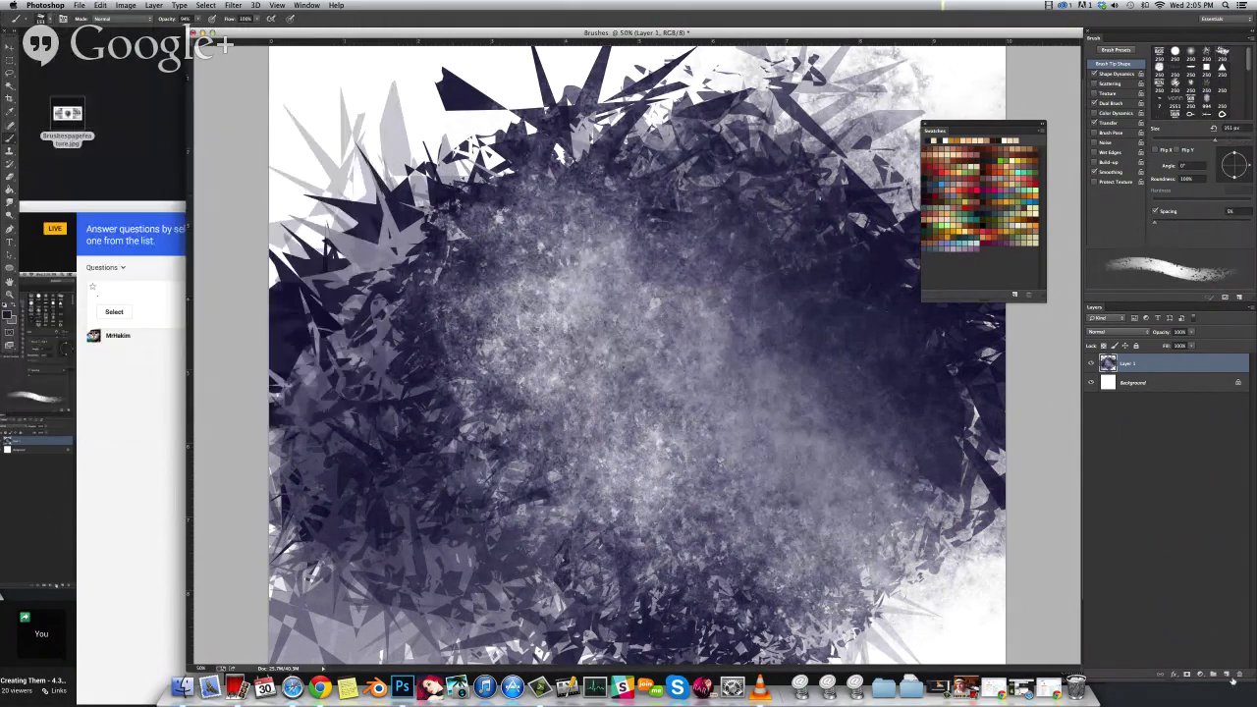
On a new layer with Layer 1 hidden, try a winding speckled navy stroke and undo it
click(1226, 675)
click(1090, 382)
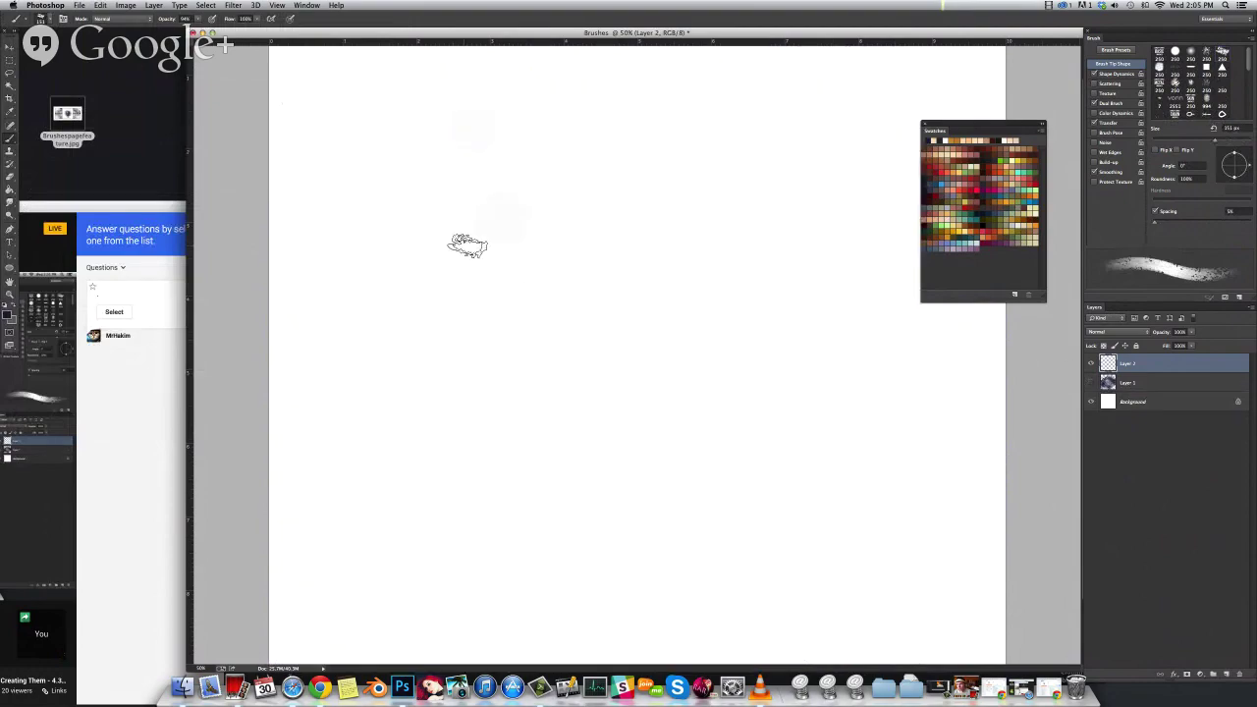
mouse_move(511, 118)
mouse_down()
mouse_move(629, 472)
mouse_move(675, 299)
mouse_move(651, 370)
mouse_up()
key(super+z)
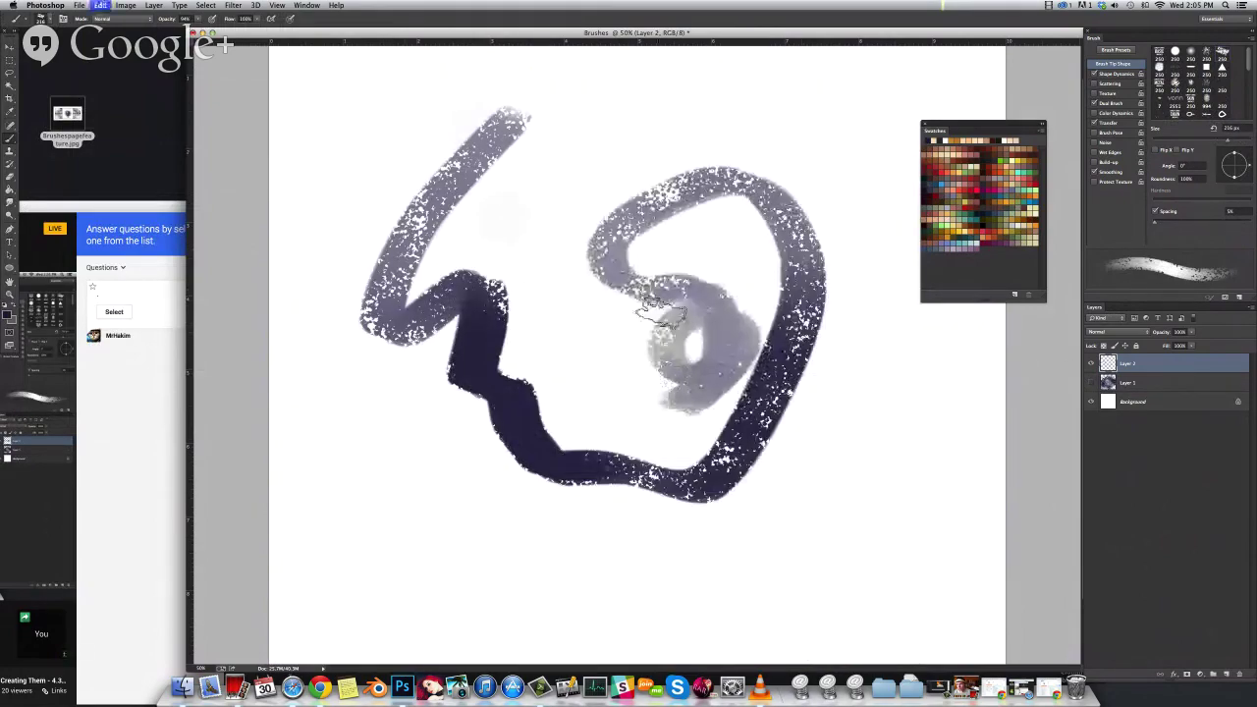
Paint overlapping speckled navy and sampled lavender strokes with a smaller rough brush in the canvas's upper-left area
drag(660, 315, 649, 318)
mouse_move(518, 135)
mouse_down()
mouse_move(605, 331)
mouse_move(508, 169)
mouse_move(510, 118)
mouse_up()
mouse_move(592, 253)
mouse_down()
mouse_move(617, 266)
mouse_move(645, 342)
mouse_move(477, 272)
mouse_move(535, 298)
mouse_move(520, 312)
mouse_move(486, 246)
mouse_move(497, 282)
mouse_move(442, 226)
mouse_move(437, 265)
mouse_move(491, 240)
mouse_move(522, 280)
mouse_move(505, 215)
mouse_up()
alt+click(521, 253)
mouse_move(506, 291)
mouse_down()
mouse_move(461, 236)
mouse_move(481, 275)
mouse_move(530, 300)
mouse_move(511, 310)
mouse_up()
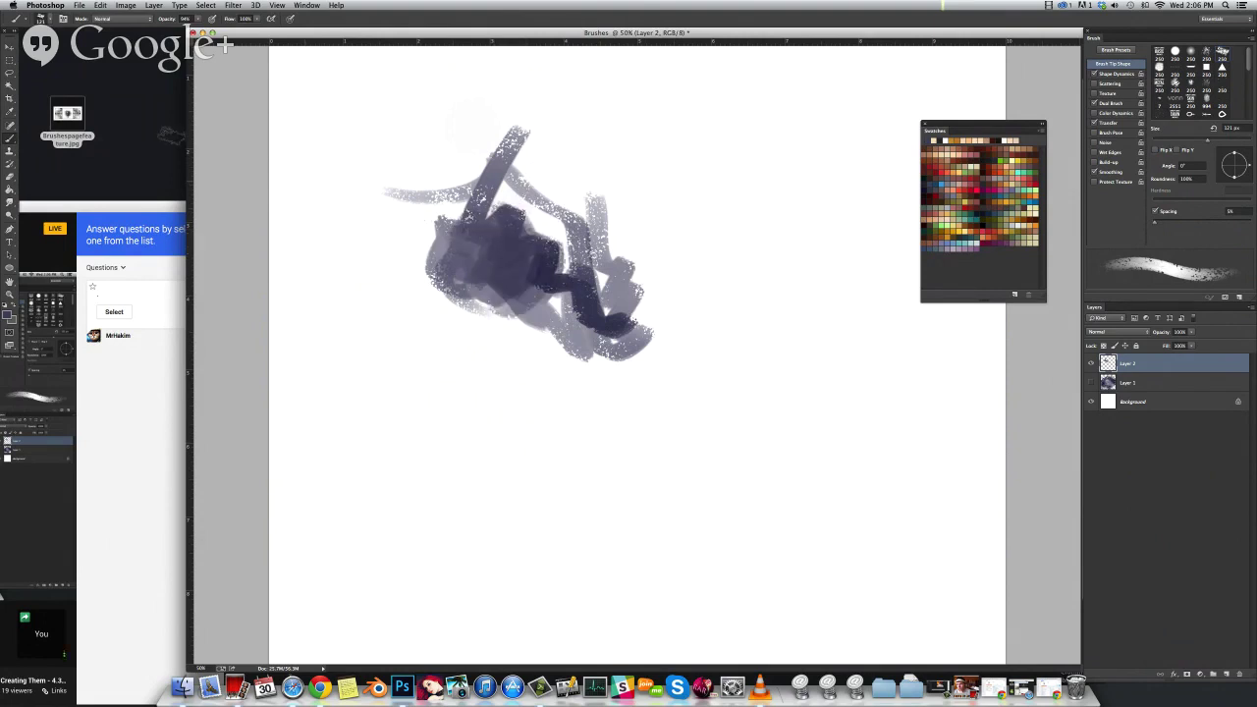
Select the bristly brush from the Basic set and test long S-curved navy strokes beside the speckled patch
click(44, 18)
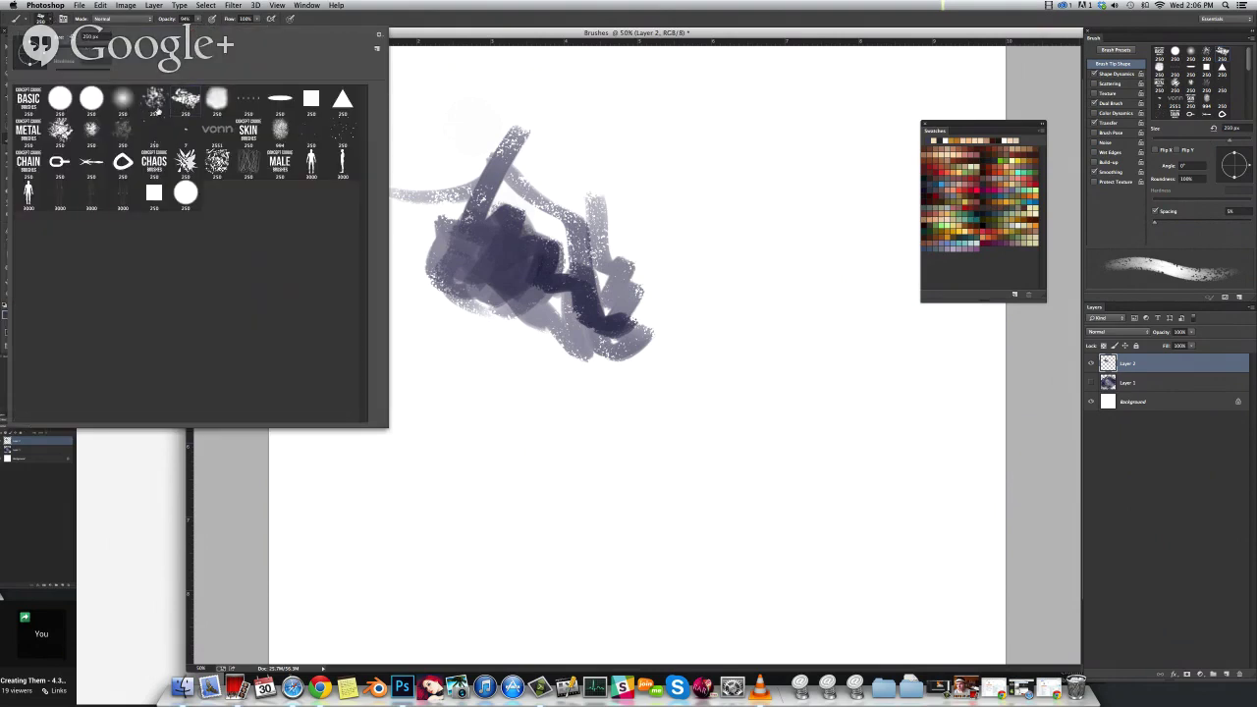
double_click(156, 104)
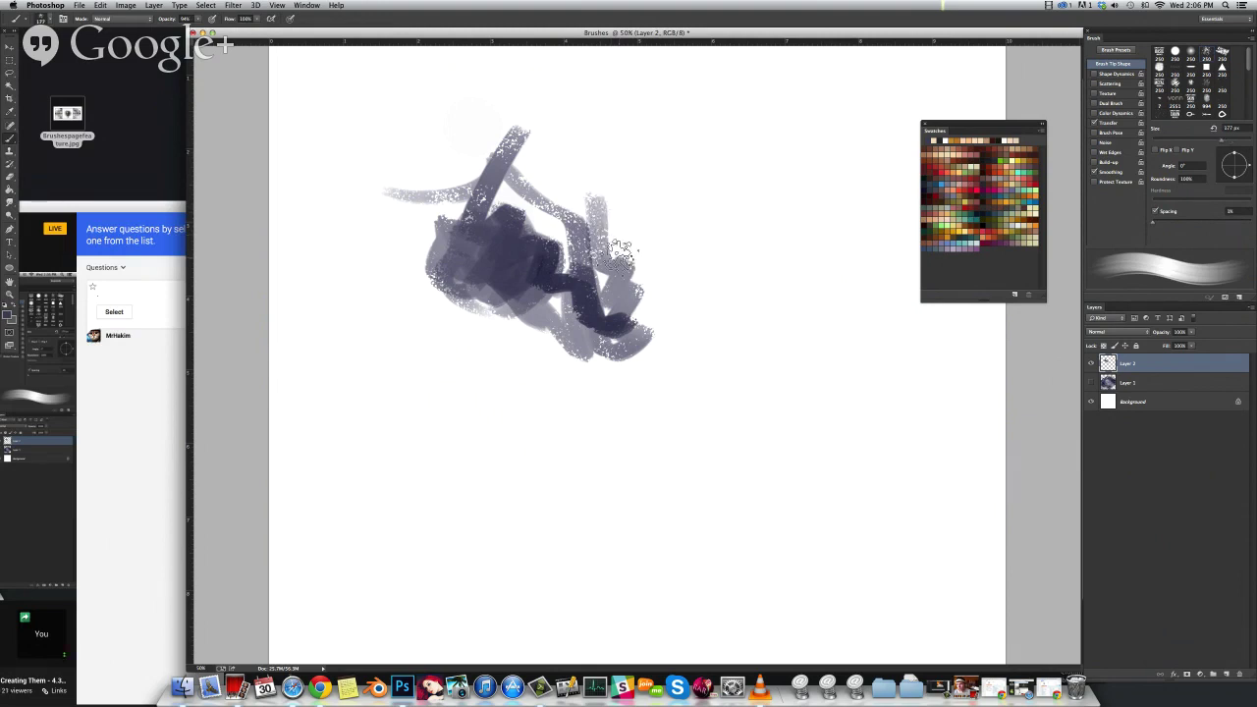
drag(673, 163, 738, 410)
key(super+z)
drag(690, 152, 766, 457)
key(super+z)
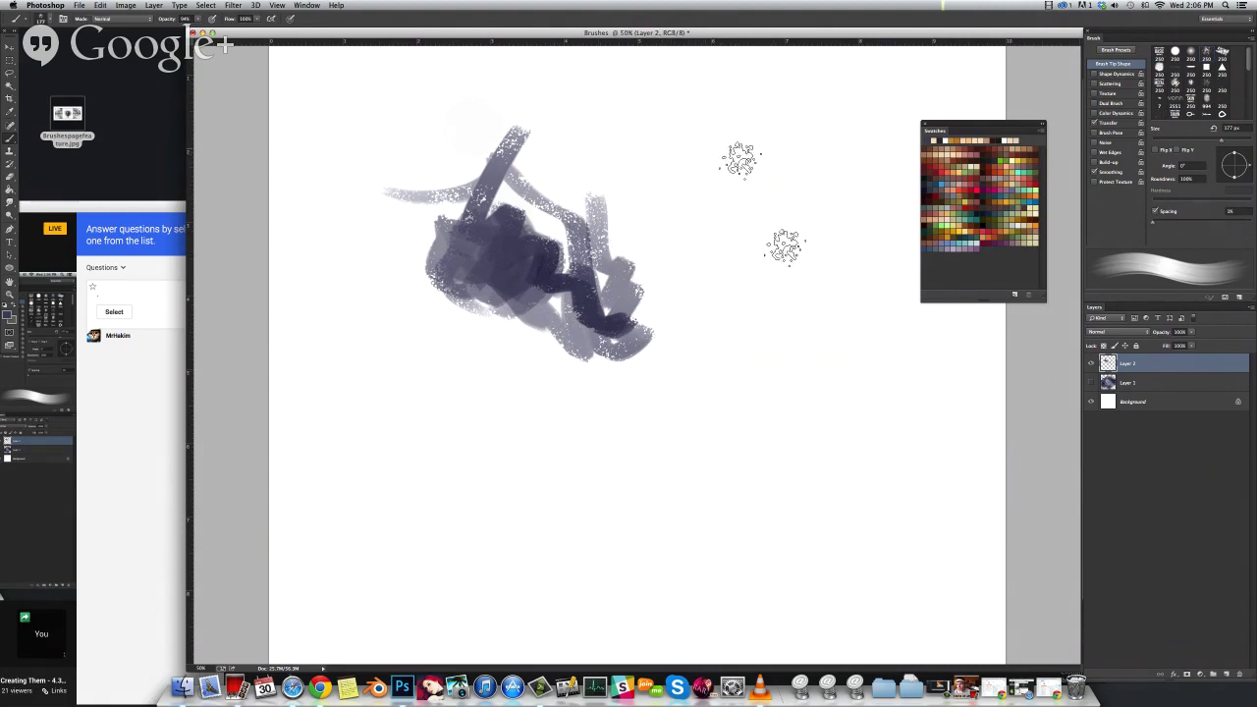
key(super+z)
drag(701, 181, 780, 432)
key(super+z)
mouse_move(709, 185)
mouse_down()
mouse_move(694, 410)
mouse_move(833, 337)
mouse_move(805, 291)
mouse_up()
key(super+z)
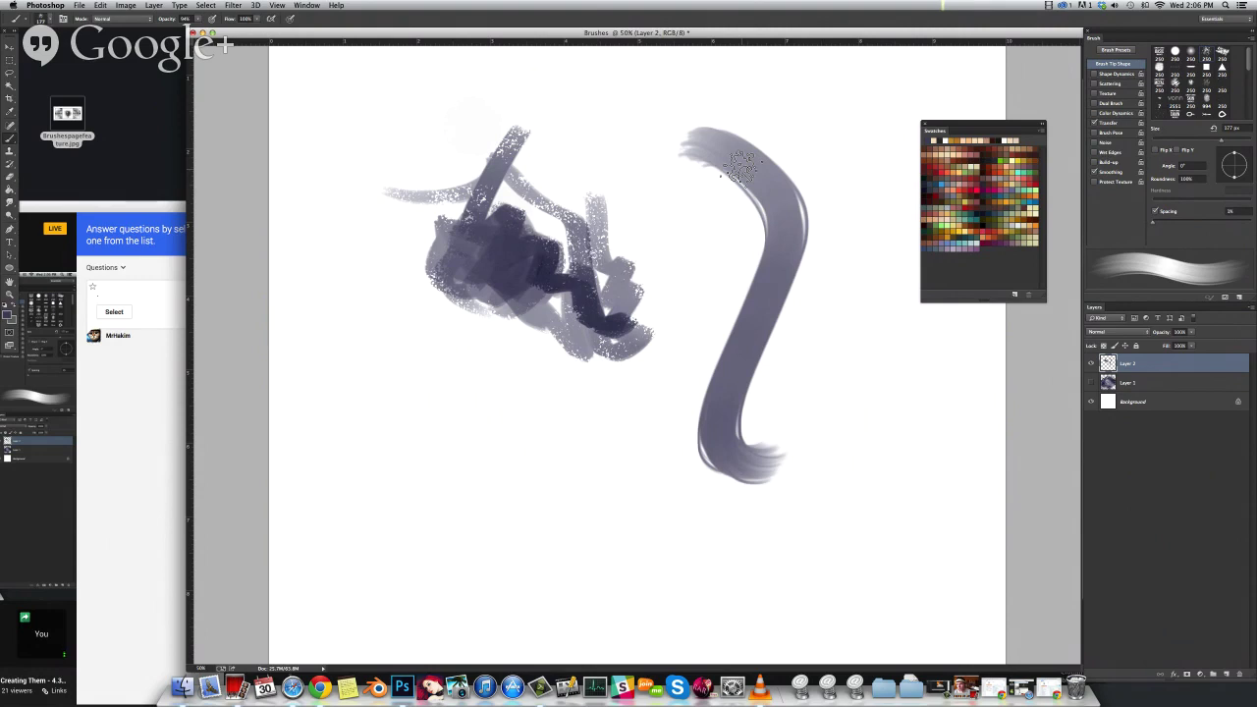
Layer overlapping bristle strokes over the S-curve, flicking tapered ends outward to build hair-like strands
mouse_move(681, 153)
mouse_down()
mouse_move(771, 211)
mouse_move(808, 421)
mouse_up()
mouse_move(633, 148)
mouse_down()
mouse_move(746, 227)
mouse_move(800, 500)
mouse_up()
key(super+z)
mouse_move(652, 149)
mouse_down()
mouse_move(689, 472)
mouse_move(687, 425)
mouse_move(656, 454)
mouse_up()
drag(675, 181, 633, 401)
mouse_move(715, 208)
mouse_down()
mouse_move(662, 427)
mouse_move(619, 438)
mouse_up()
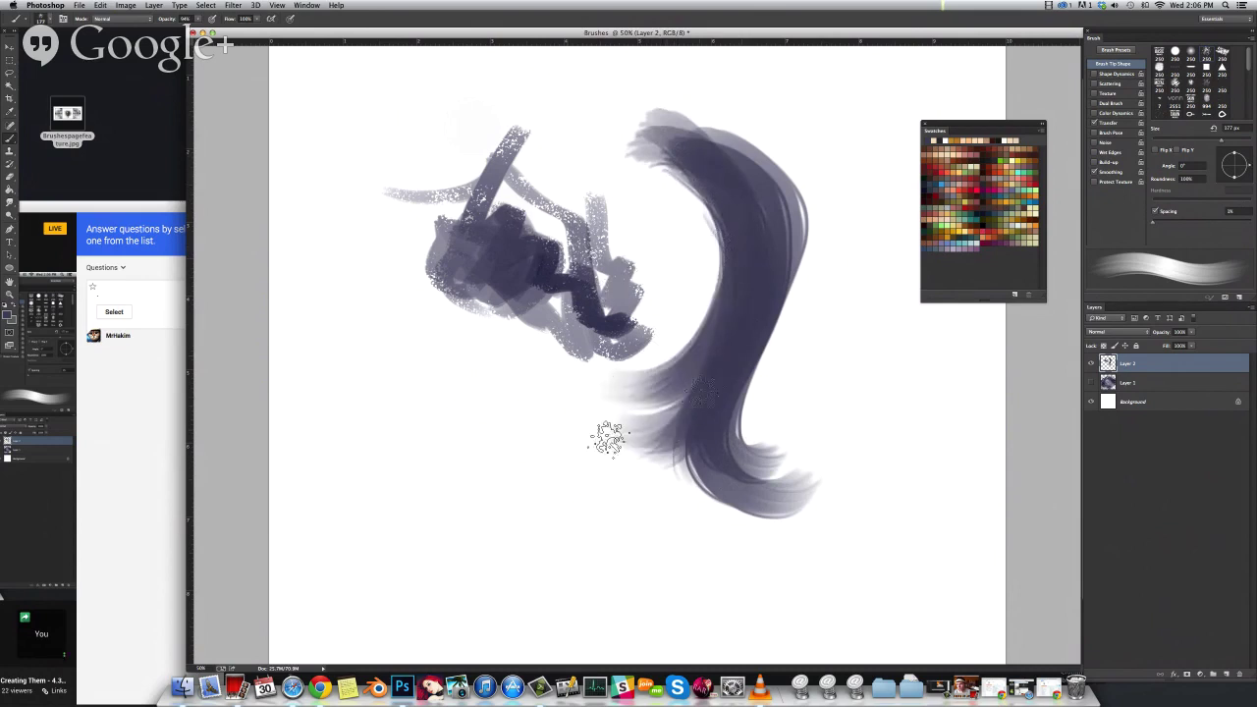
Thicken the strands downward and glaze their right bulge with a sampled lighter lavender
drag(691, 129, 656, 469)
mouse_move(697, 412)
mouse_down()
mouse_move(691, 475)
mouse_move(803, 540)
mouse_up()
mouse_move(766, 346)
mouse_down()
mouse_move(758, 173)
mouse_move(754, 398)
mouse_up()
alt+click(804, 295)
mouse_move(776, 339)
mouse_down()
mouse_move(805, 300)
mouse_move(764, 240)
mouse_move(769, 389)
mouse_up()
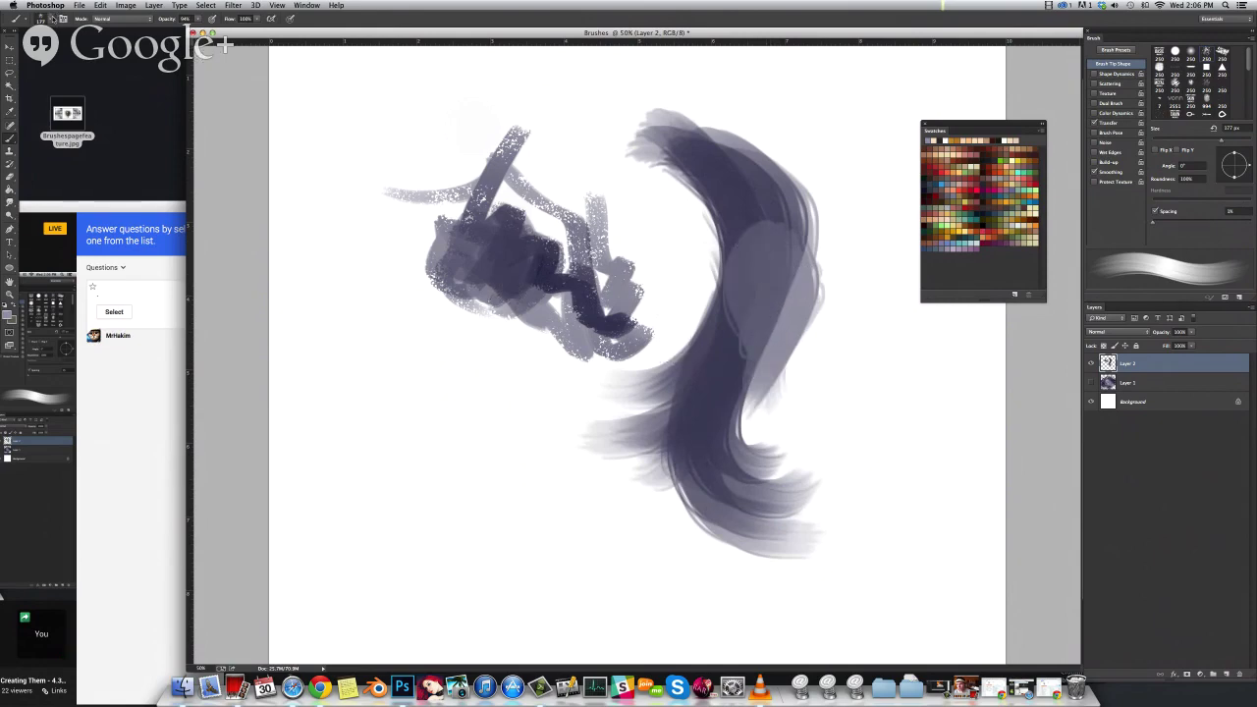
Select the speckled texture brush from the Skin set and adjust its tip size
click(54, 19)
click(280, 132)
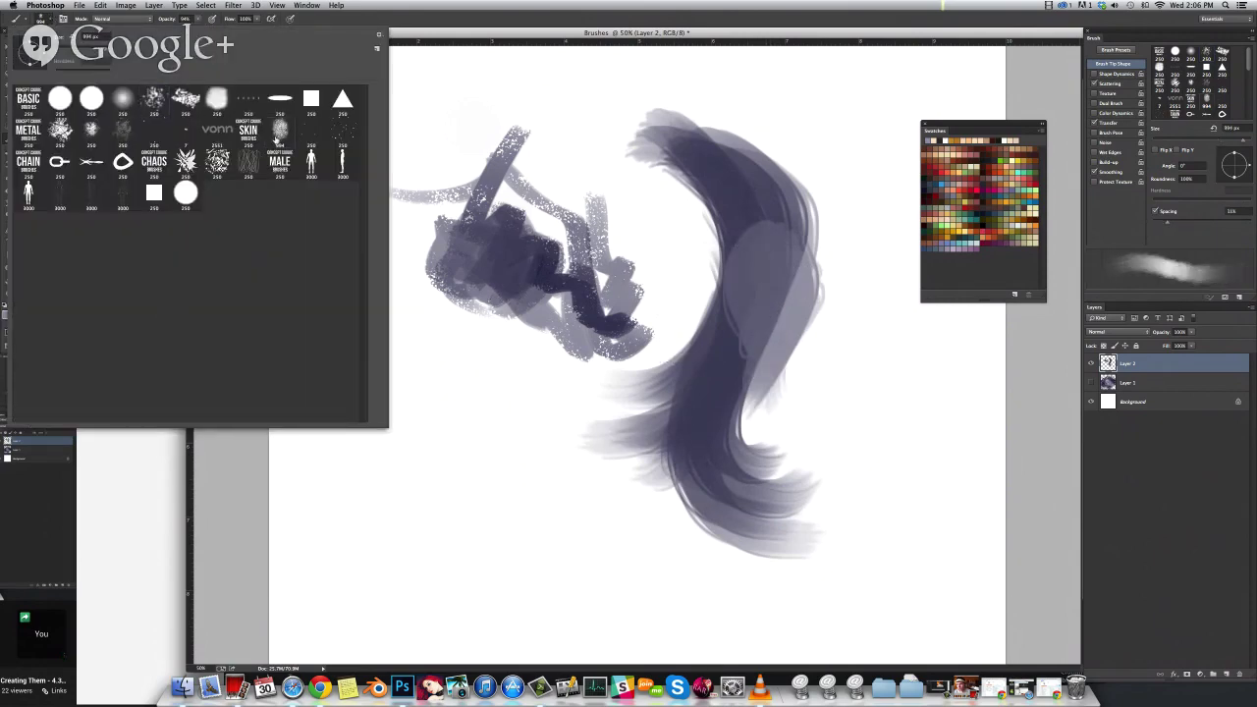
double_click(280, 134)
drag(513, 404, 428, 362)
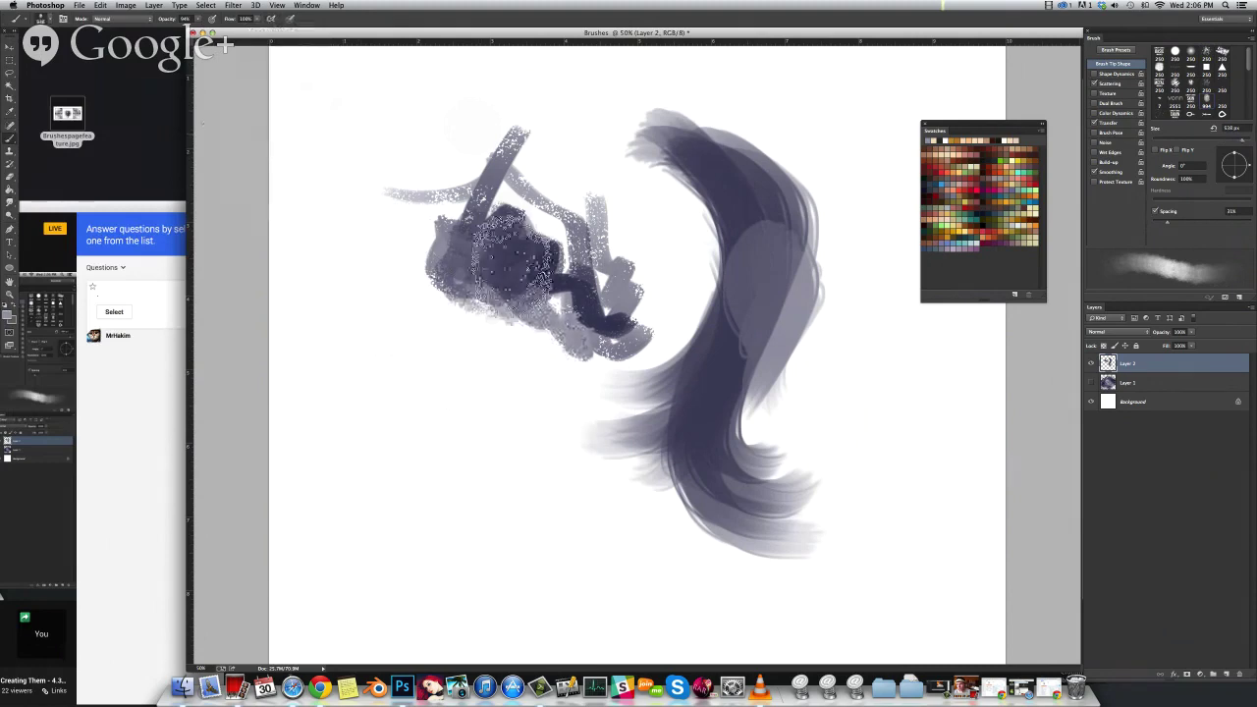
Paint a large grainy mass of sampled dark navy below the speckled patch
alt+click(540, 269)
mouse_move(367, 363)
mouse_down()
mouse_move(412, 482)
mouse_move(393, 393)
mouse_move(441, 395)
mouse_up()
key(super+z)
mouse_move(364, 280)
mouse_down()
mouse_move(393, 392)
mouse_move(505, 463)
mouse_move(334, 481)
mouse_move(603, 533)
mouse_up()
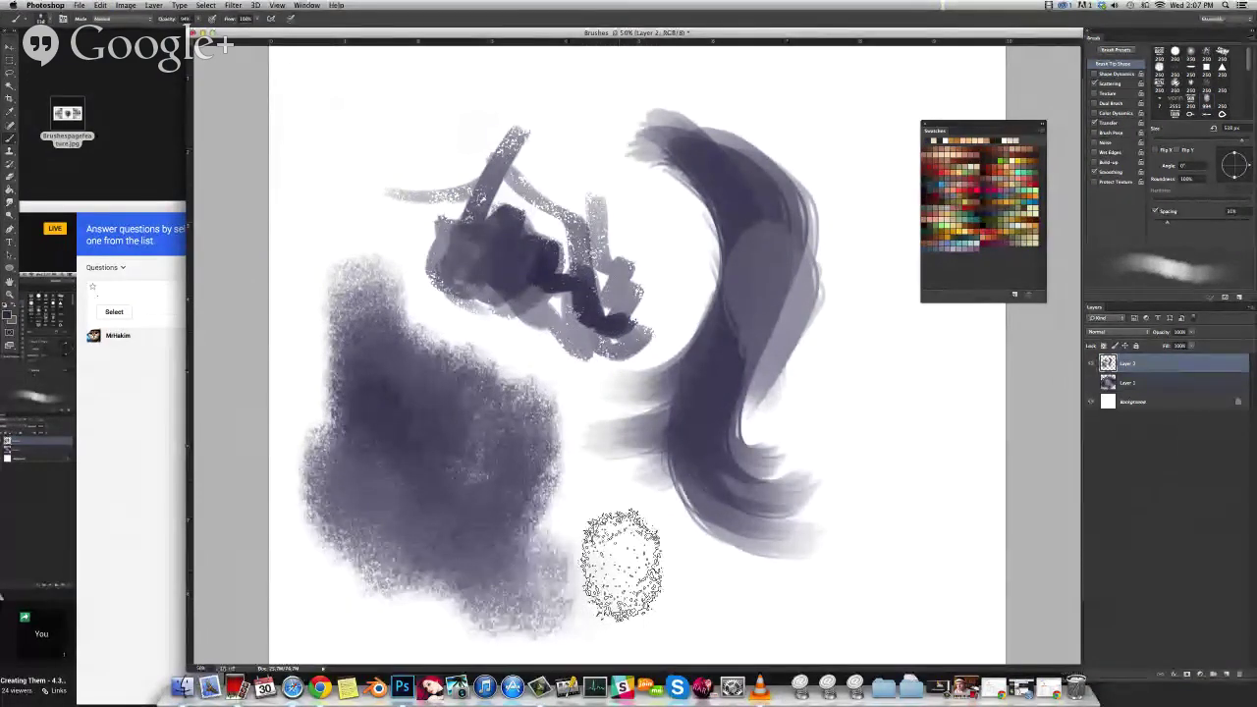
mouse_move(479, 413)
mouse_down()
mouse_move(525, 525)
mouse_move(520, 427)
mouse_move(378, 354)
mouse_move(550, 456)
mouse_move(545, 495)
mouse_move(457, 392)
mouse_move(472, 461)
mouse_move(515, 481)
mouse_move(402, 395)
mouse_move(378, 355)
mouse_move(369, 273)
mouse_move(379, 379)
mouse_up()
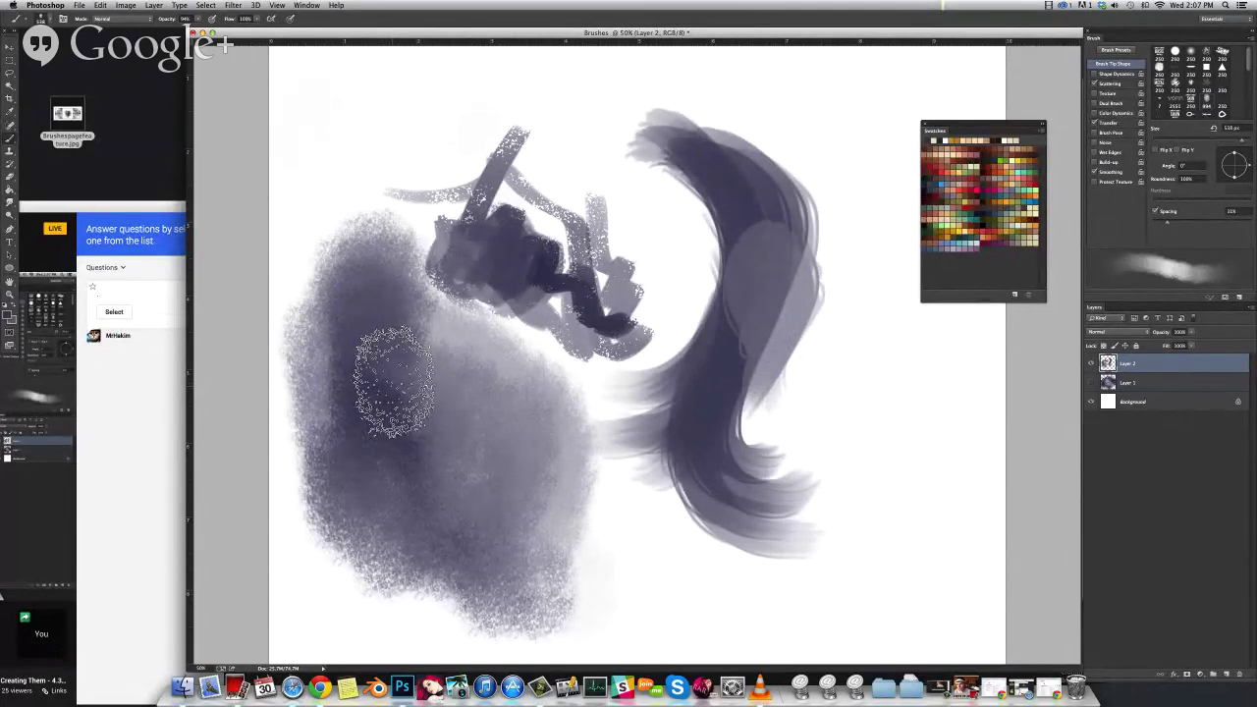
Try blending sampled light lavender over the grainy mass and step back through the latest strokes
alt+click(468, 342)
mouse_move(430, 284)
mouse_down()
mouse_move(360, 257)
mouse_move(508, 383)
mouse_move(593, 559)
mouse_move(542, 516)
mouse_up()
key(super+z)
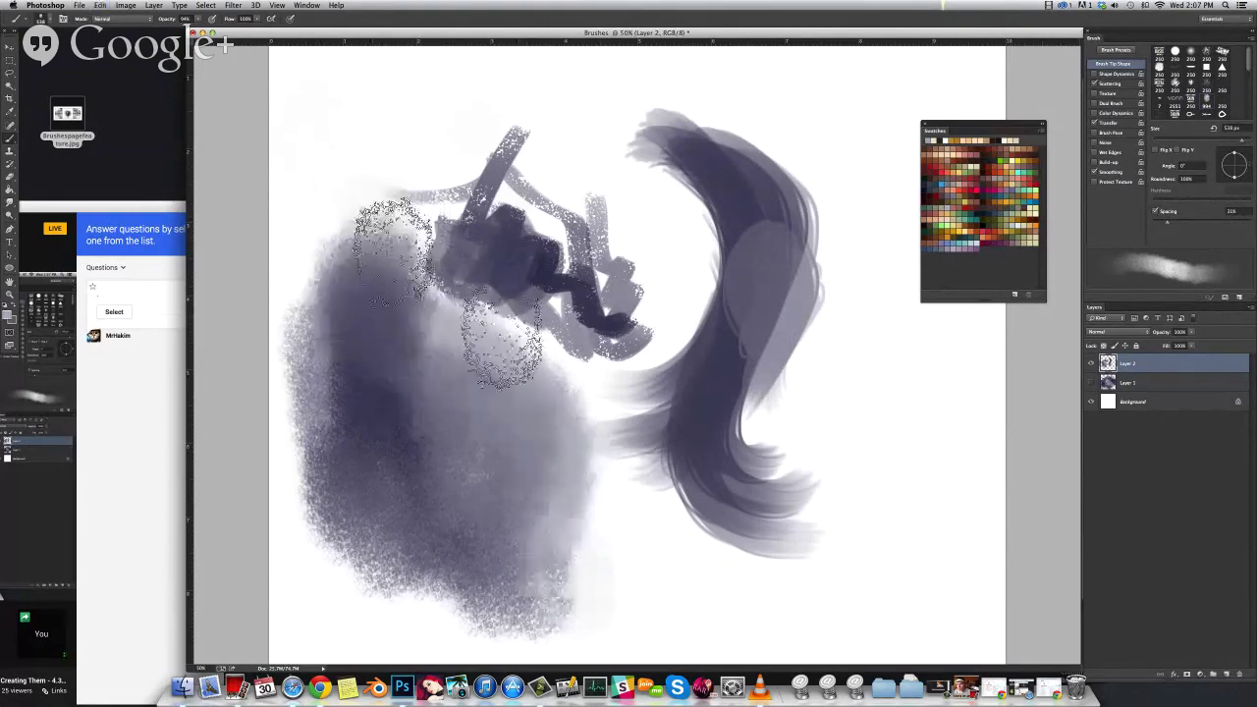
drag(505, 336, 484, 499)
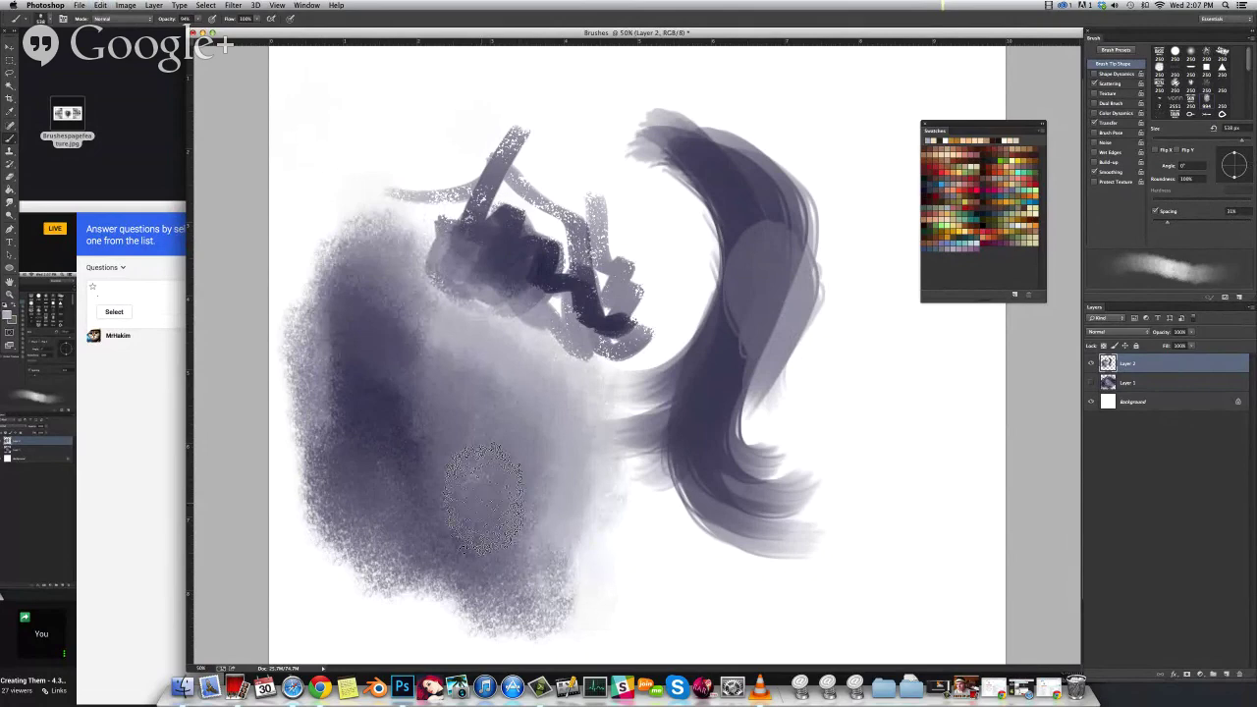
key(super+alt+z)
key(super+alt+z)
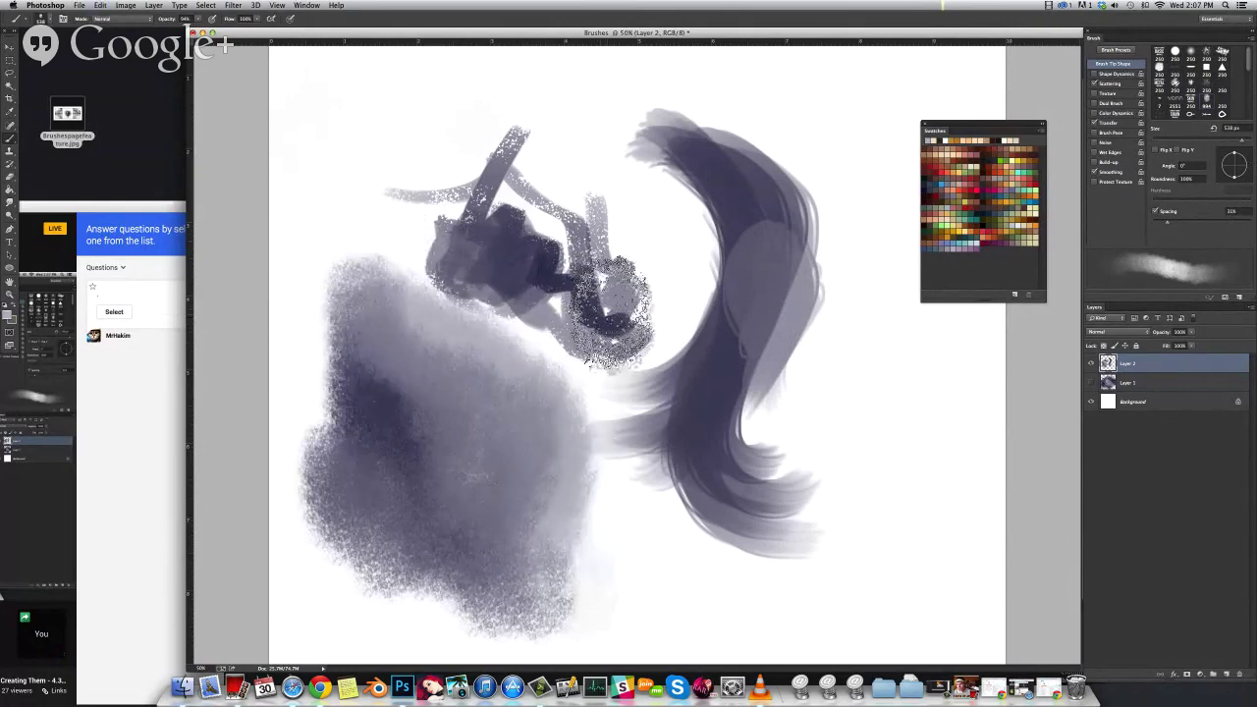
key(ctrl+alt+z)
Give the Eraser the triangle tip from the Basic set, and return to the Brush tool
key(e)
click(44, 19)
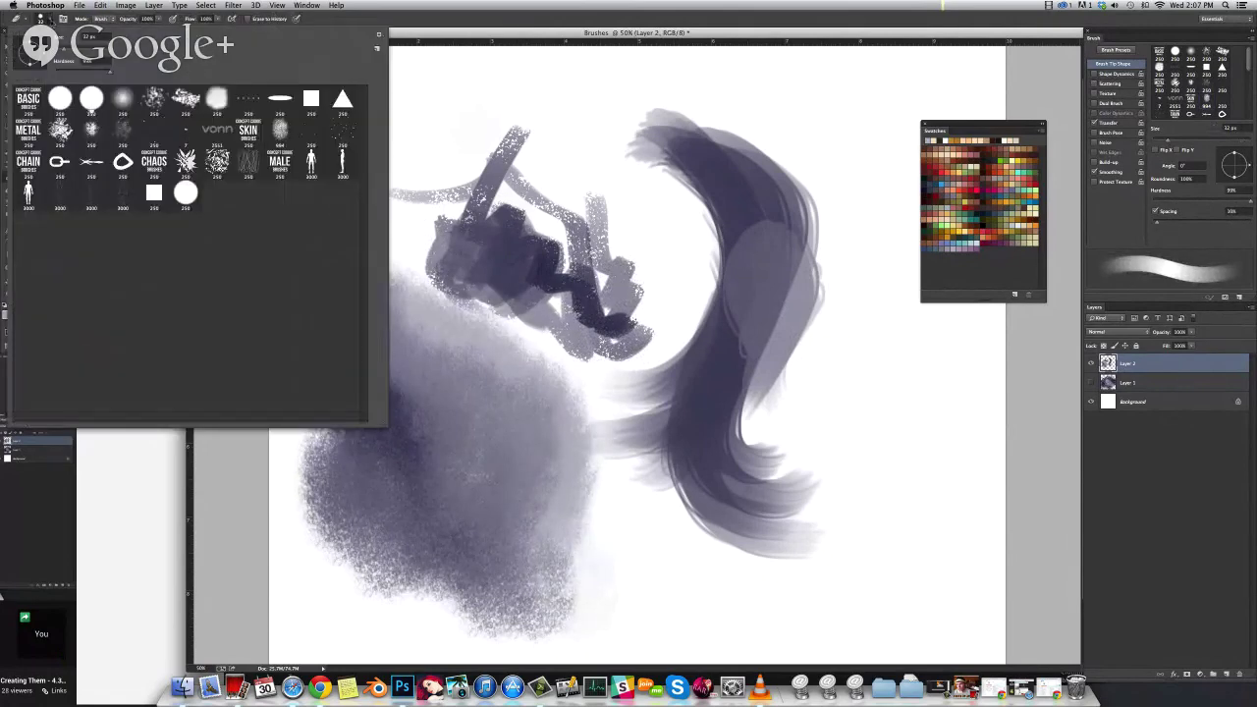
click(249, 111)
click(344, 111)
double_click(335, 108)
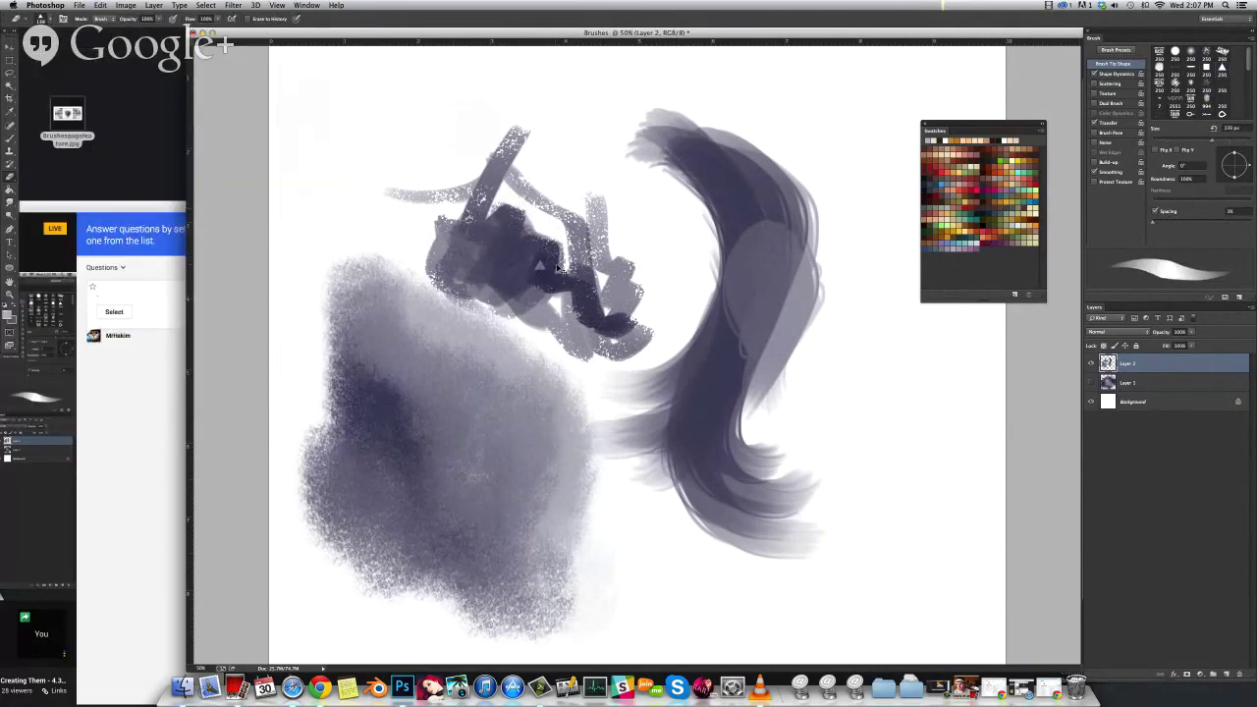
key(b)
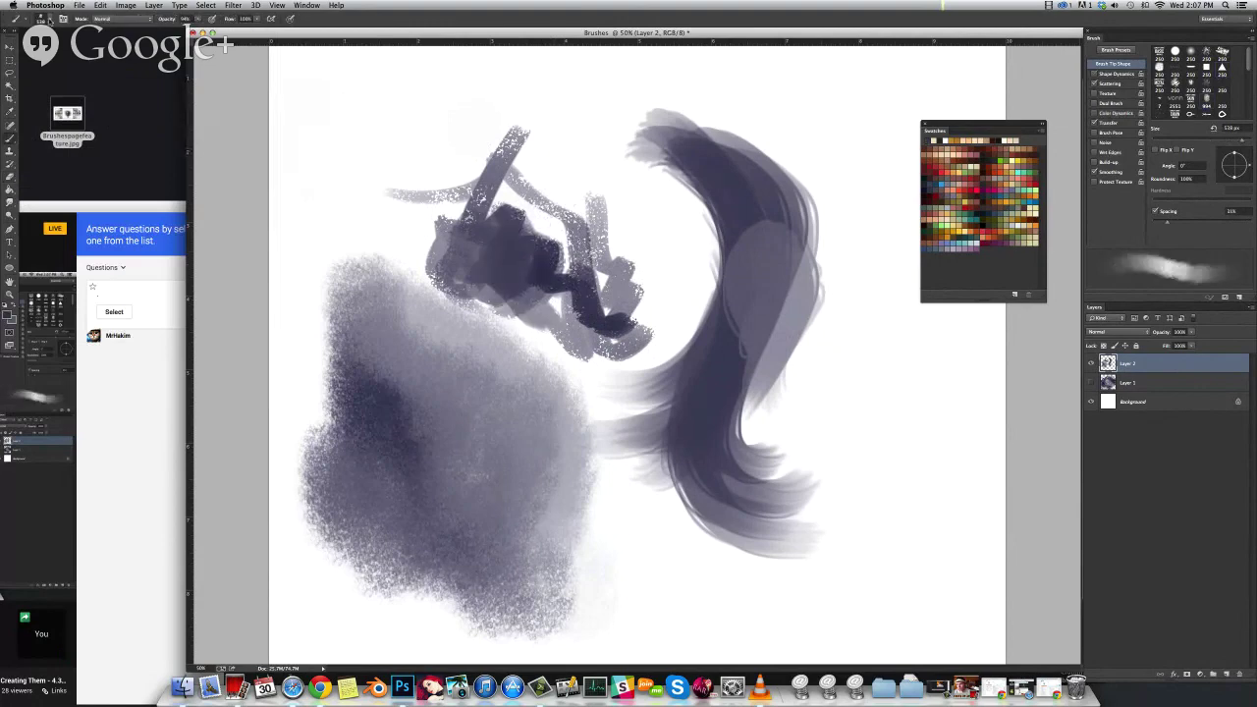
Select the triangle brush from the Basic set, resize it, and try chiselled navy strokes, undoing each
click(50, 19)
double_click(337, 107)
drag(550, 177, 541, 177)
mouse_move(399, 85)
mouse_down()
mouse_move(325, 182)
mouse_move(421, 85)
mouse_move(355, 167)
mouse_up()
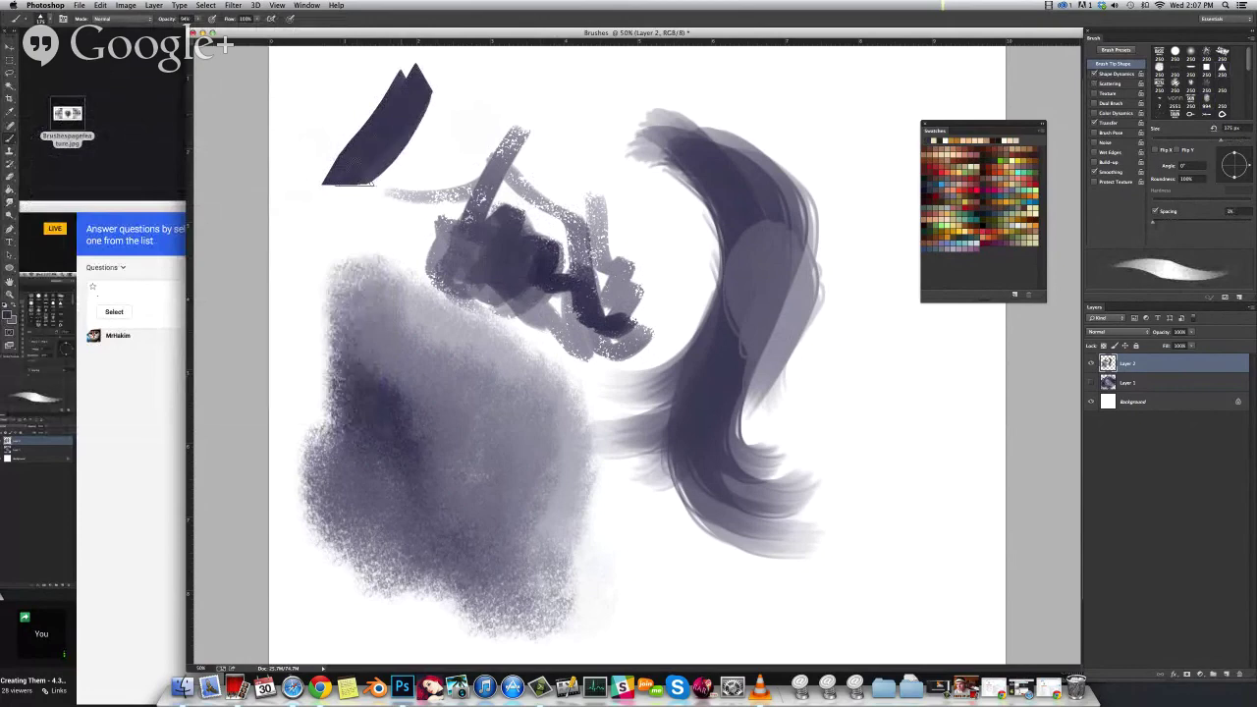
key(ctrl+z)
mouse_move(337, 124)
mouse_down()
mouse_move(384, 210)
mouse_move(440, 113)
mouse_move(569, 127)
mouse_move(639, 225)
mouse_move(563, 259)
mouse_up()
key(super+z)
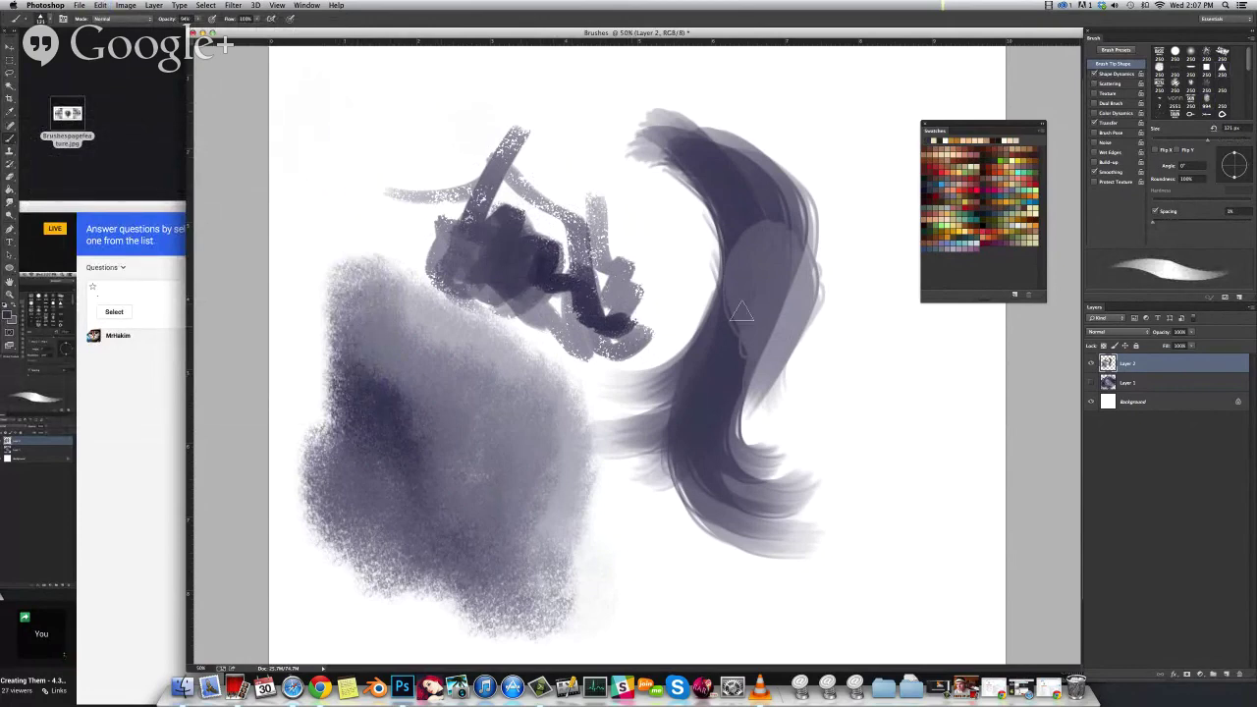
On a new layer with Layer 2 hidden, sketch overlapping head circles using a smaller triangle tip
click(1224, 675)
drag(1091, 383, 1091, 401)
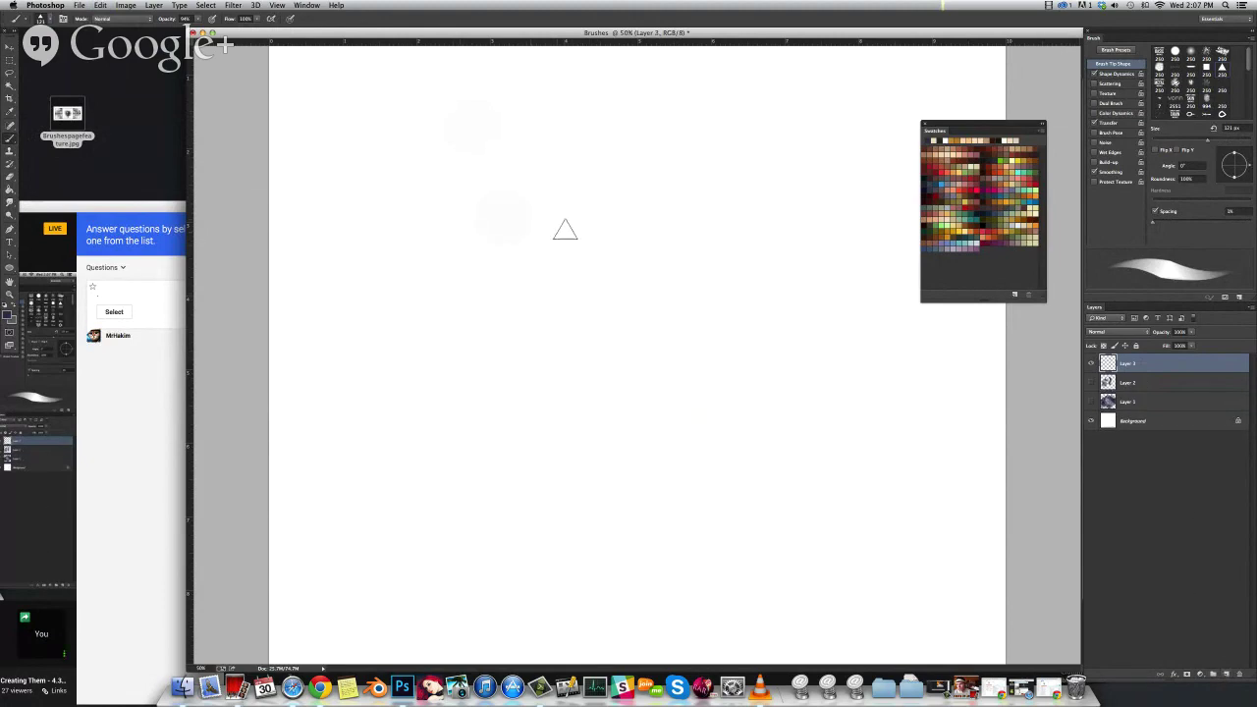
mouse_move(578, 167)
mouse_down()
mouse_move(485, 343)
mouse_move(573, 291)
mouse_move(622, 203)
mouse_up()
key(super+z)
drag(574, 263, 567, 263)
mouse_move(681, 306)
mouse_down()
mouse_move(726, 150)
mouse_move(715, 313)
mouse_move(616, 230)
mouse_up()
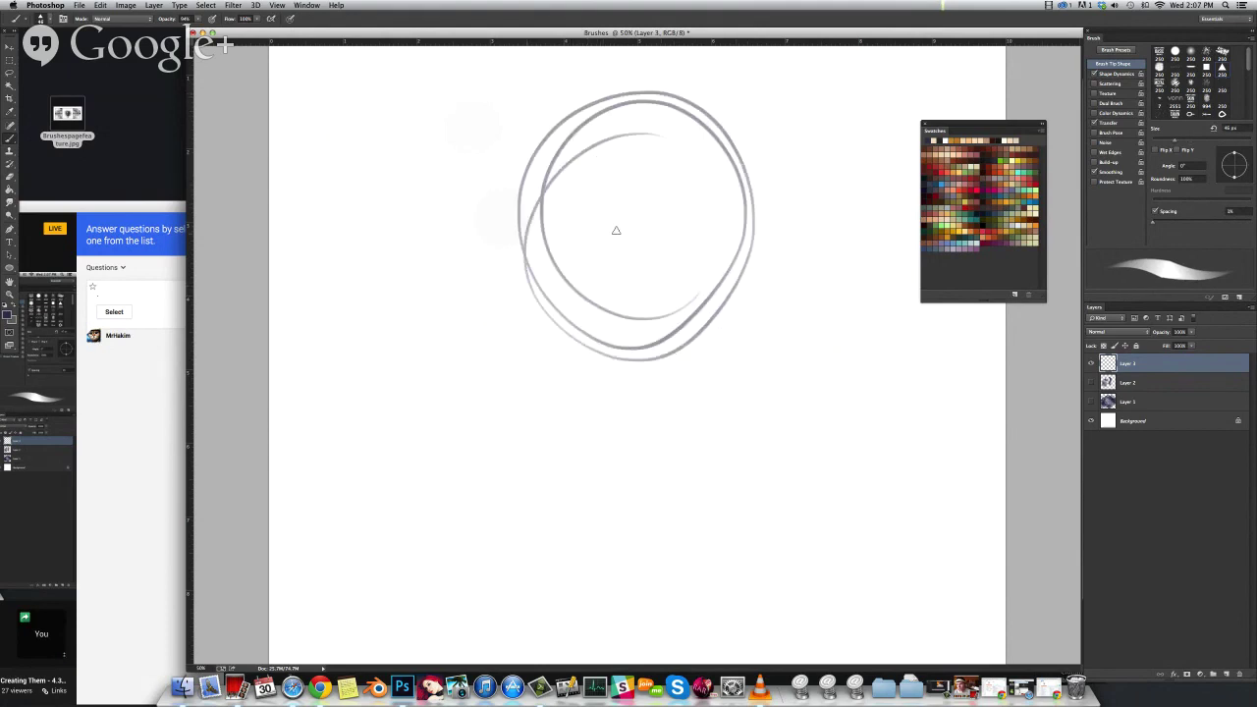
Sketch the jawline tapering to the chin below the circles and strengthen both sides of the head
mouse_move(754, 248)
mouse_down()
mouse_move(532, 209)
mouse_move(535, 267)
mouse_move(594, 403)
mouse_move(620, 423)
mouse_move(671, 416)
mouse_move(757, 287)
mouse_move(718, 353)
mouse_up()
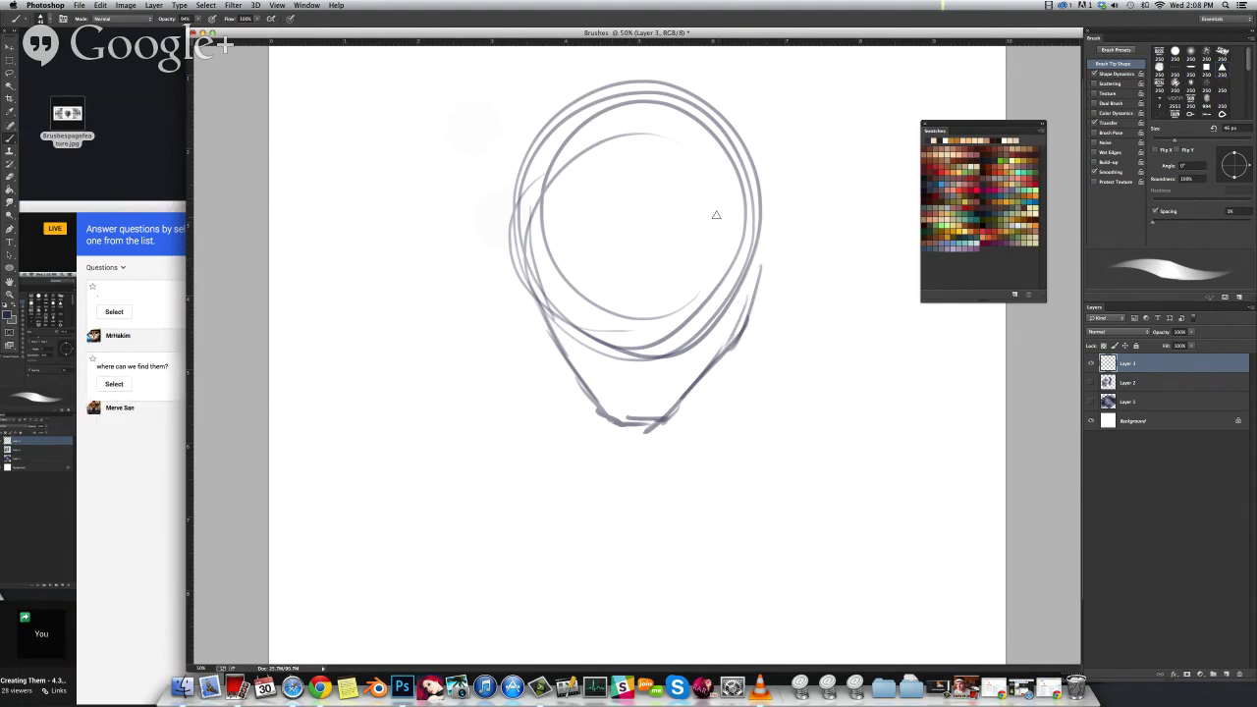
mouse_move(761, 184)
mouse_down()
mouse_move(783, 211)
mouse_move(779, 261)
mouse_move(739, 339)
mouse_move(749, 287)
mouse_move(727, 358)
mouse_up()
drag(548, 329, 530, 279)
mouse_move(527, 229)
mouse_down()
mouse_move(528, 172)
mouse_move(590, 86)
mouse_move(673, 76)
mouse_move(721, 119)
mouse_move(757, 210)
mouse_up()
Sketch the eyebrows, eyes, nose and mouth line inside the head outline
mouse_move(634, 239)
mouse_down()
mouse_move(678, 214)
mouse_move(715, 227)
mouse_move(625, 269)
mouse_move(634, 228)
mouse_up()
mouse_move(550, 228)
mouse_down()
mouse_move(574, 259)
mouse_move(583, 247)
mouse_move(593, 272)
mouse_move(583, 244)
mouse_move(553, 226)
mouse_up()
mouse_move(634, 236)
mouse_down()
mouse_move(670, 221)
mouse_move(634, 239)
mouse_move(708, 209)
mouse_move(672, 240)
mouse_move(695, 248)
mouse_move(650, 254)
mouse_up()
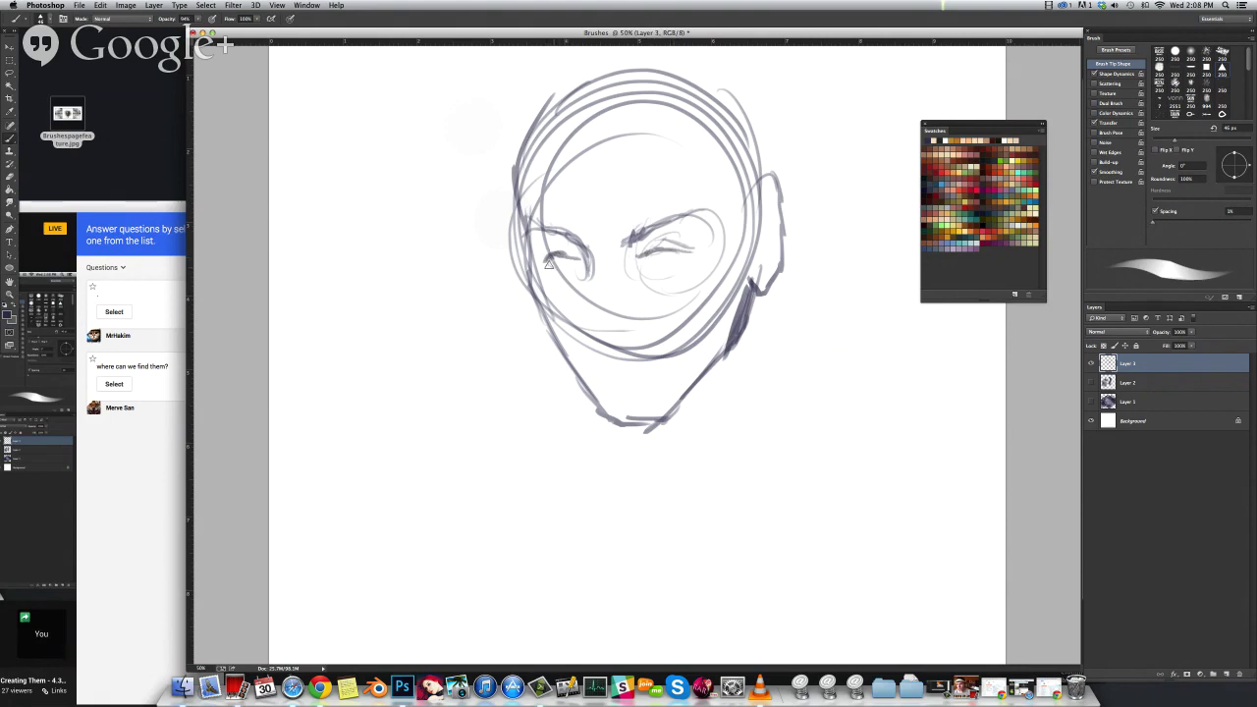
drag(590, 315, 600, 321)
drag(618, 360, 660, 350)
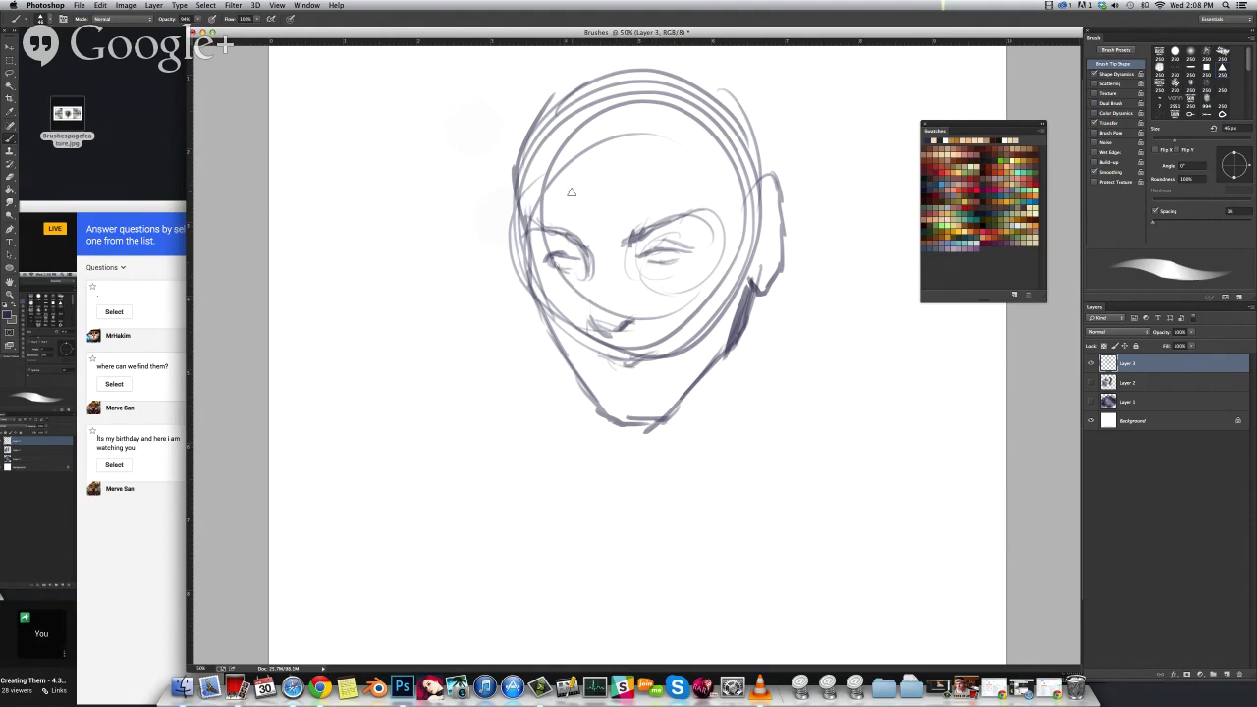
Add a light hairline across the forehead and refine the ear's inner contour
mouse_move(554, 126)
mouse_down()
mouse_move(667, 113)
mouse_move(647, 144)
mouse_move(574, 144)
mouse_up()
mouse_move(526, 145)
mouse_down()
mouse_move(517, 114)
mouse_move(520, 147)
mouse_up()
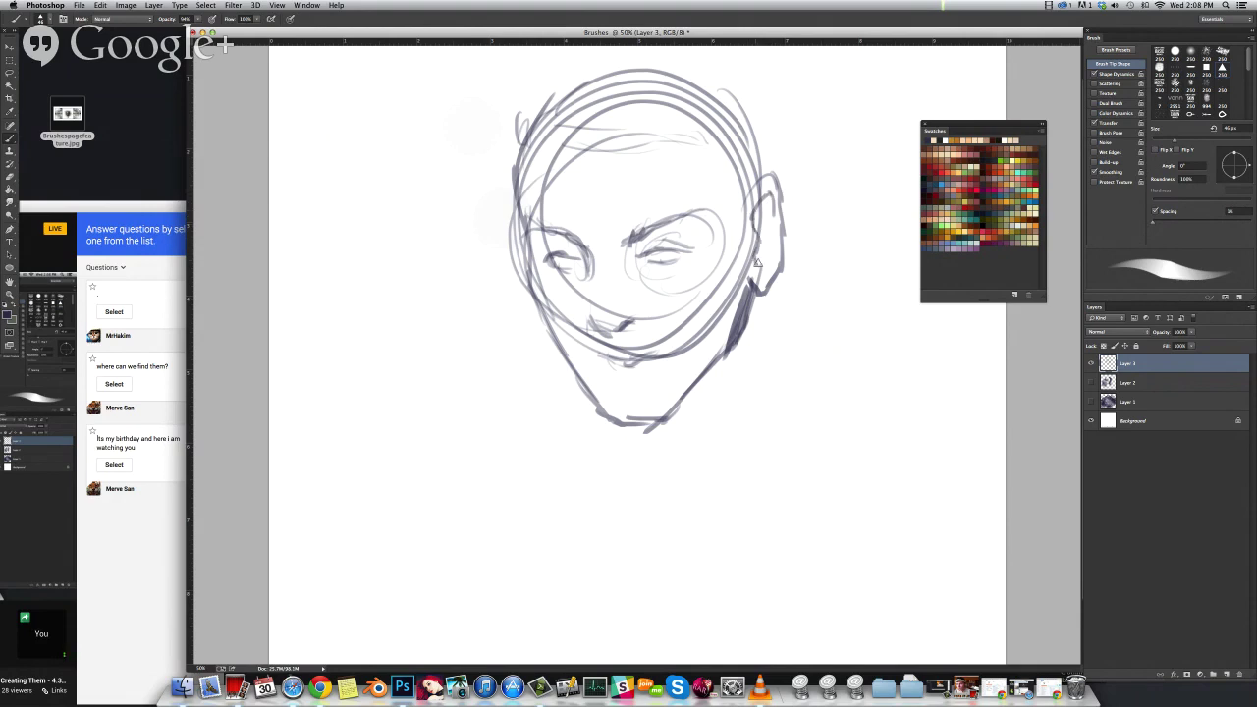
drag(782, 208, 766, 270)
Erase the excess construction lines across the cheeks and jaw with an enlarged triangle eraser
key(e)
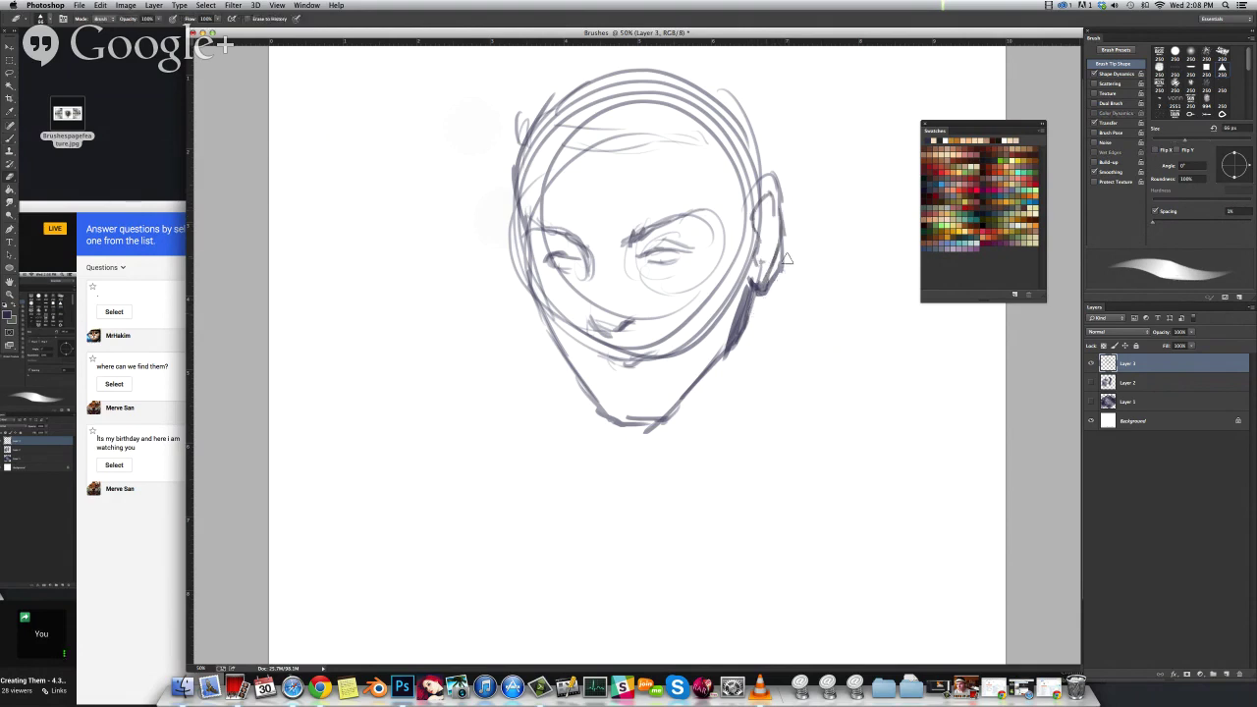
mouse_move(757, 294)
mouse_down()
mouse_move(749, 332)
mouse_move(754, 294)
mouse_move(732, 358)
mouse_move(750, 292)
mouse_move(722, 373)
mouse_move(654, 358)
mouse_move(702, 319)
mouse_move(643, 362)
mouse_move(735, 250)
mouse_move(672, 334)
mouse_up()
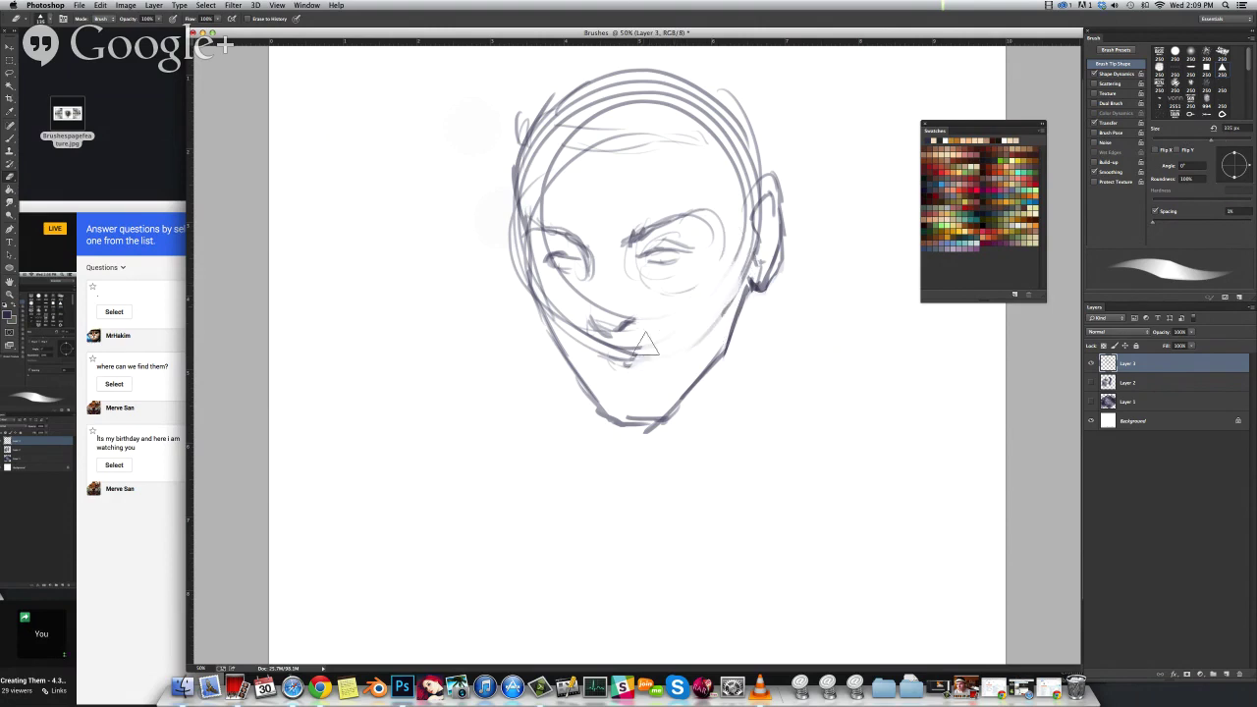
mouse_move(578, 292)
mouse_down()
mouse_move(560, 284)
mouse_move(559, 303)
mouse_move(543, 273)
mouse_move(594, 374)
mouse_up()
key(b)
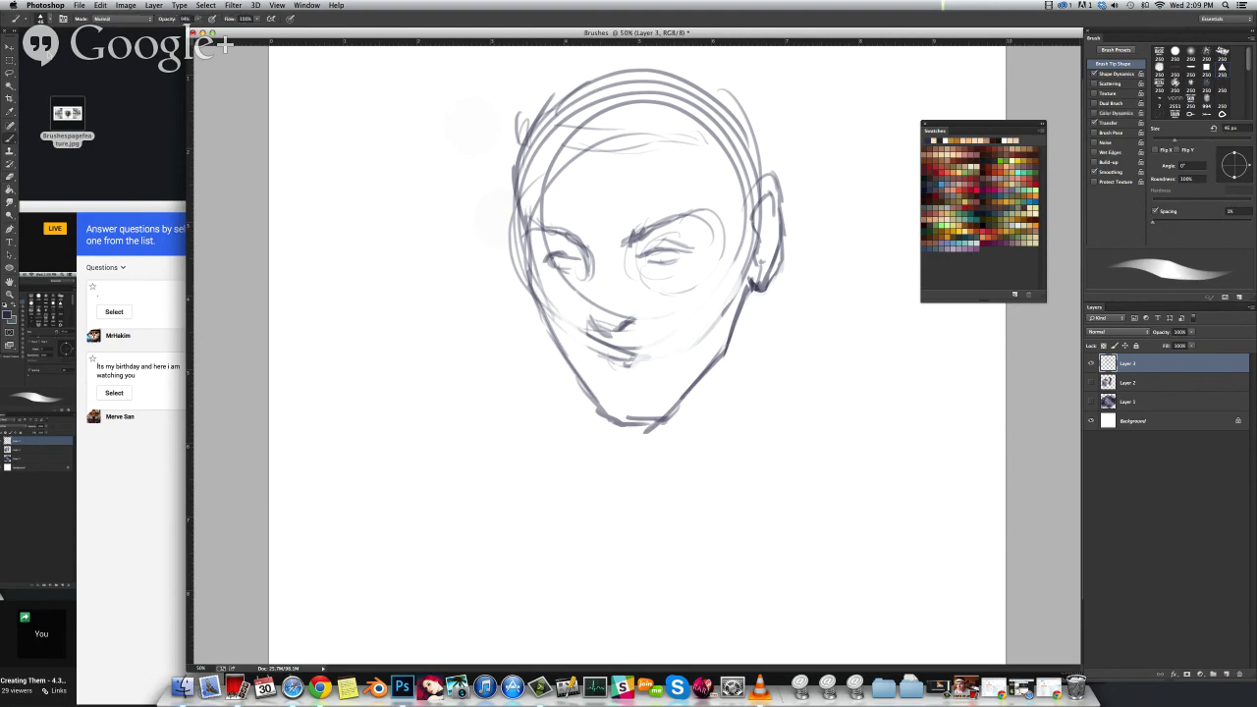
Select the chain-link brush from the Chain set, try a horizontal chain across the head and undo it
click(48, 17)
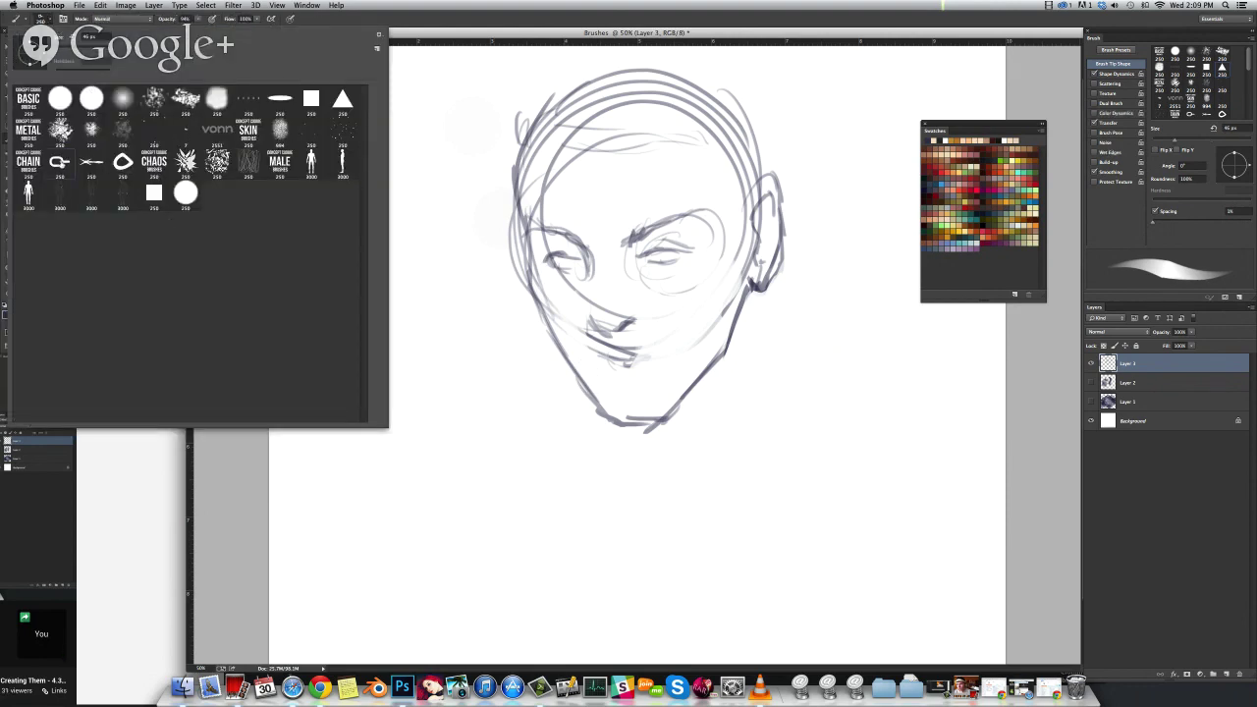
double_click(61, 163)
mouse_move(380, 142)
mouse_down()
mouse_move(395, 334)
mouse_move(605, 529)
mouse_move(847, 575)
mouse_move(913, 360)
mouse_move(874, 147)
mouse_up()
key(ctrl+z)
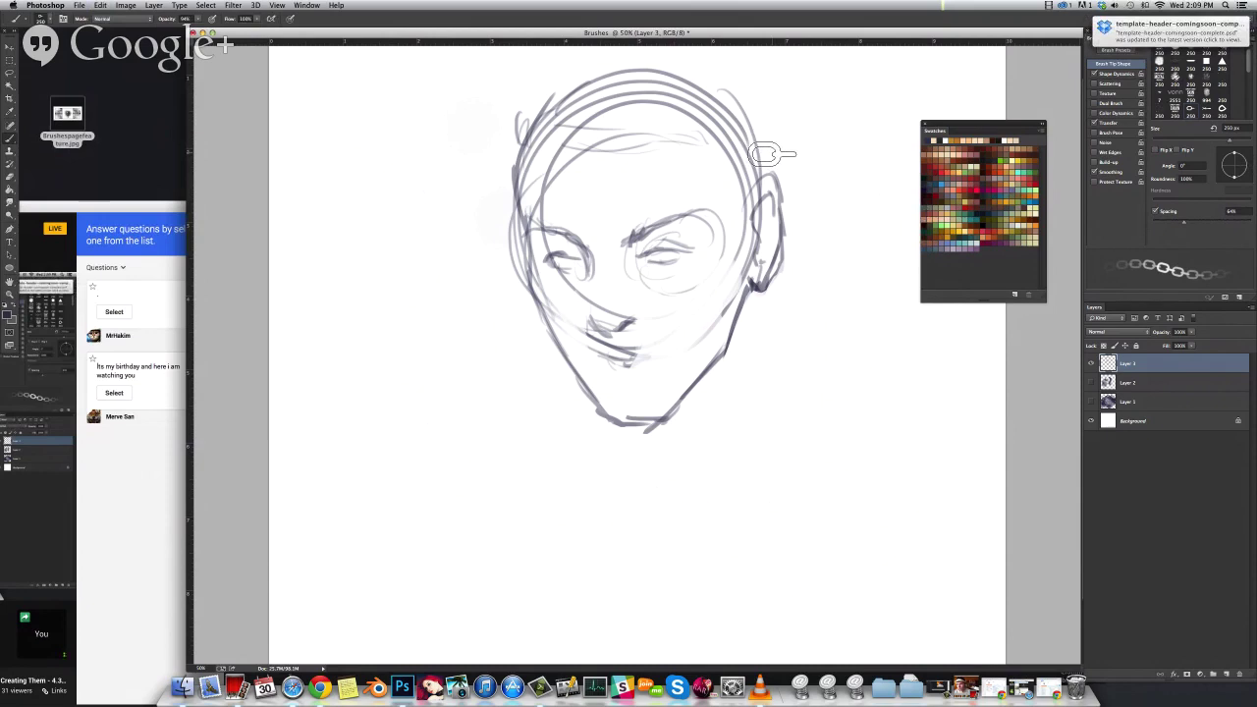
Browse the Chaos and Male brushes, and choose the male side-silhouette brush with a smaller tip
click(48, 19)
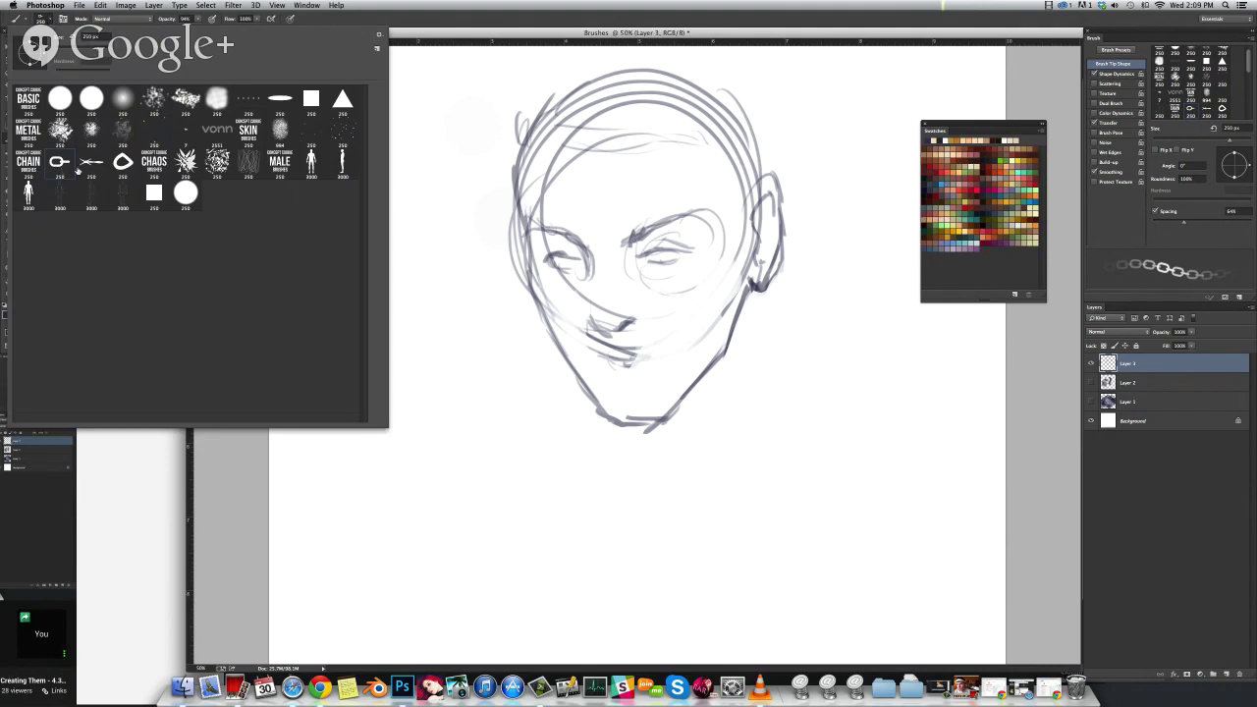
click(187, 167)
click(284, 164)
click(341, 172)
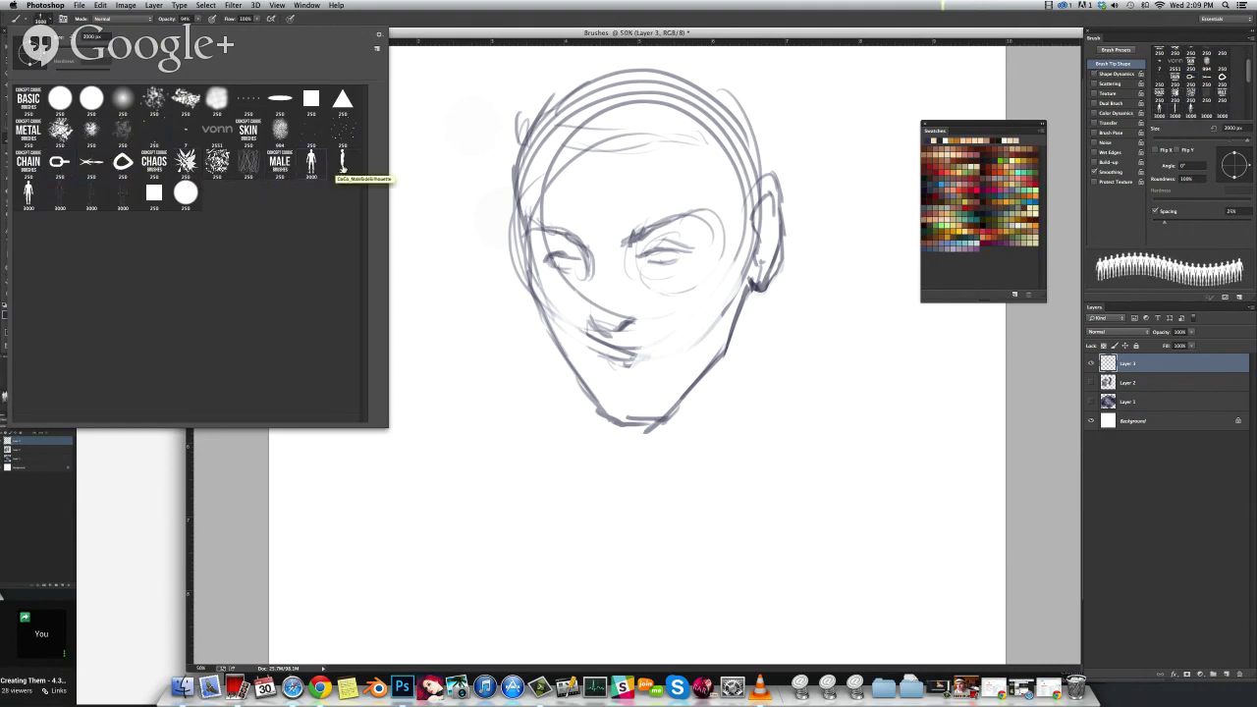
mouse_move(541, 334)
mouse_down()
mouse_move(457, 328)
mouse_move(213, 166)
mouse_up()
Select the last male silhouette brush, resize it, stamp one navy figure beside the head and undo the stamp
click(50, 19)
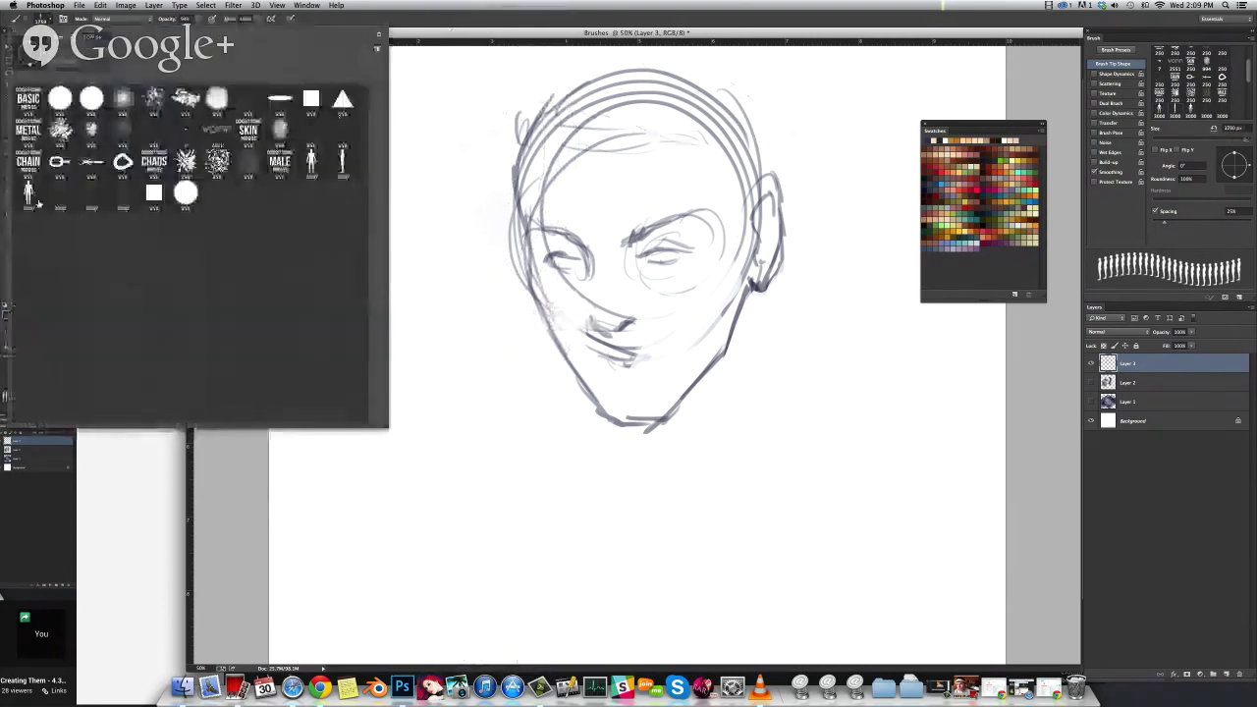
double_click(29, 192)
drag(492, 337, 366, 323)
click(410, 365)
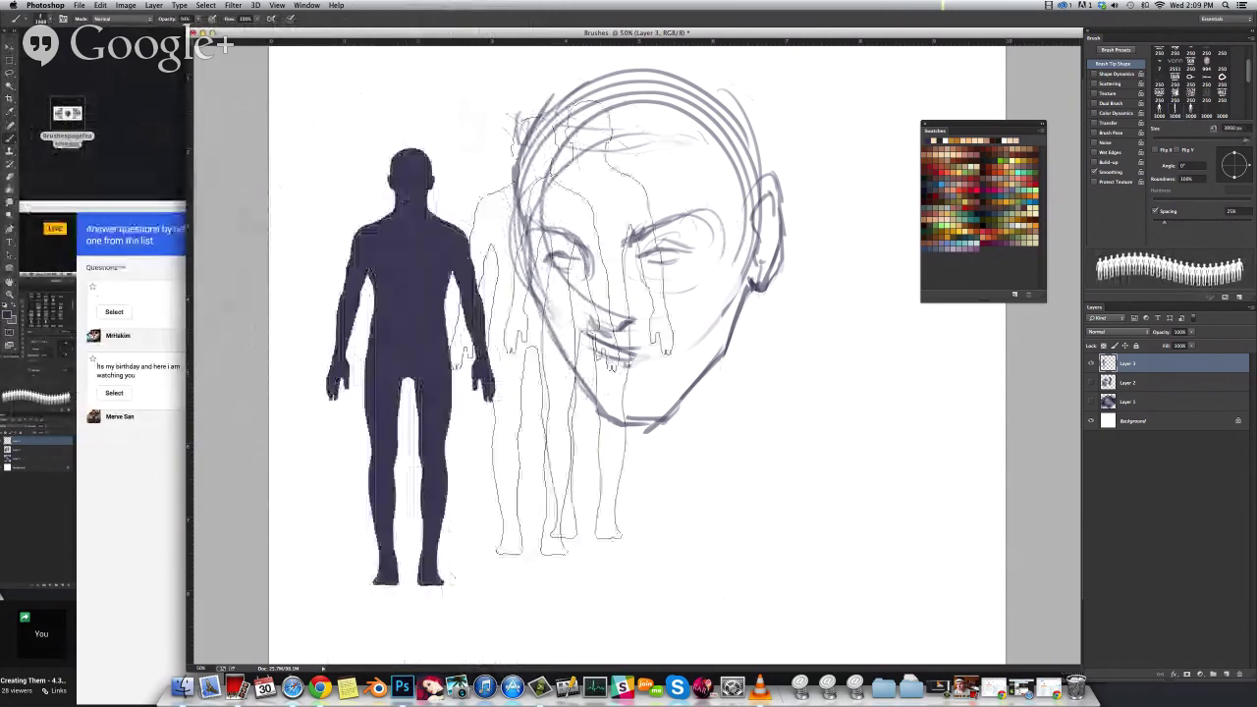
key(super+z)
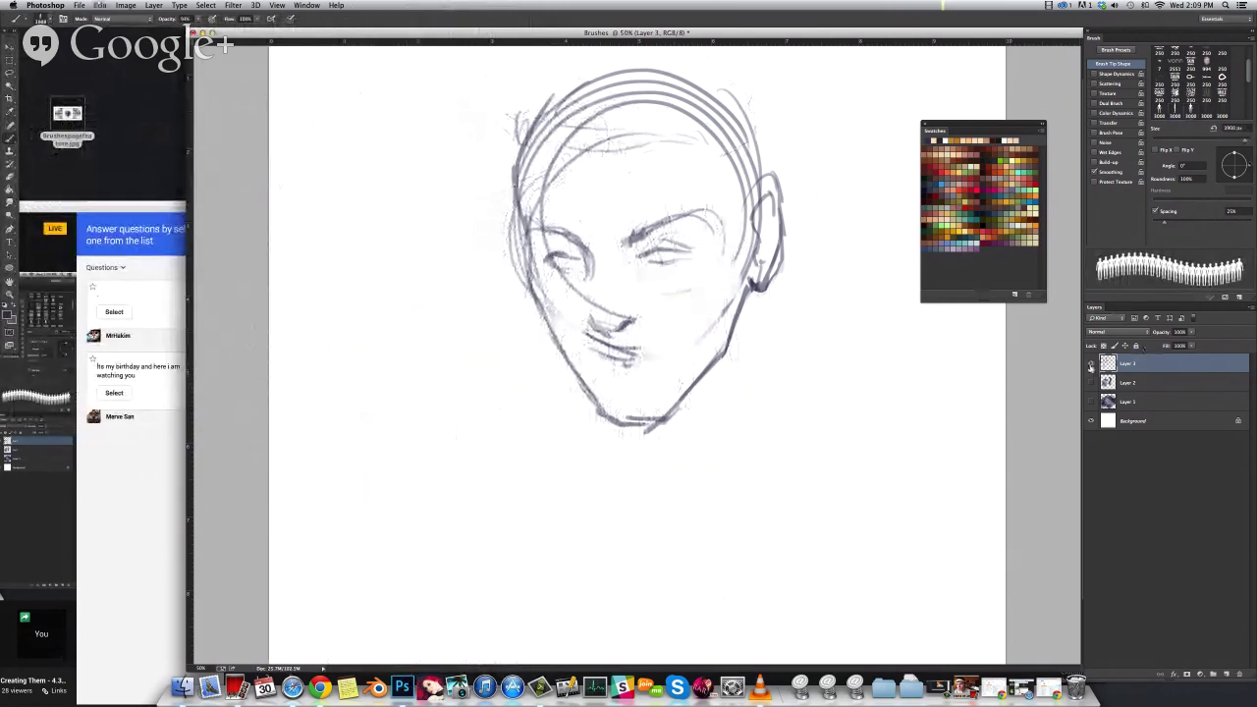
Hide the head sketch on Layer 3, add a new layer and stamp a navy standing male silhouette on the canvas's left side
click(1091, 363)
click(1225, 675)
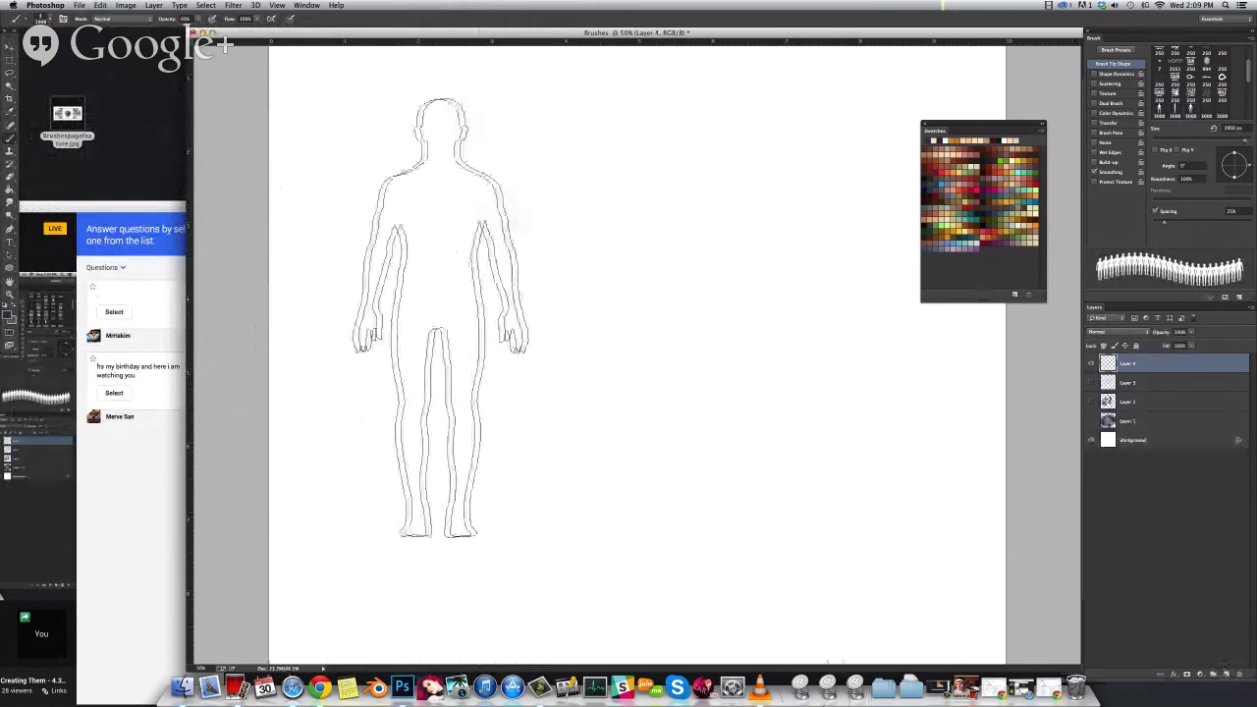
click(437, 339)
Select the side-view male silhouette brush, shrink its tip and stamp it beside the first figure
click(41, 18)
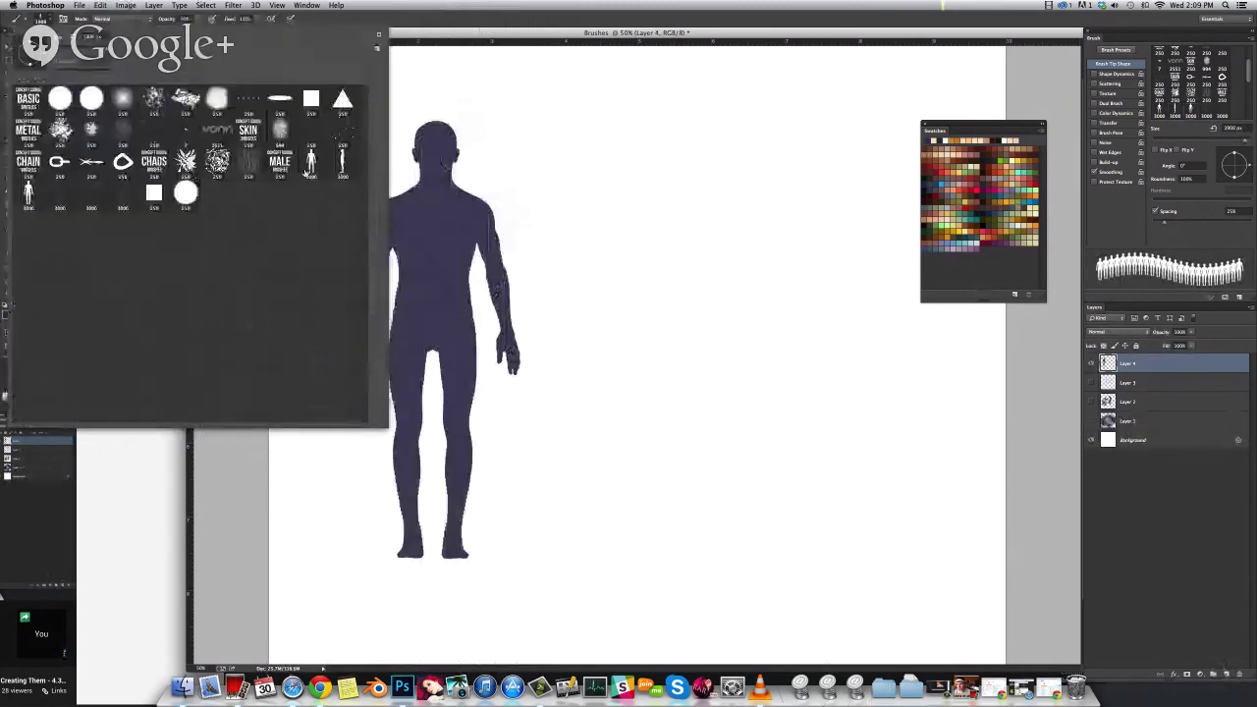
double_click(343, 164)
mouse_move(648, 343)
mouse_down()
mouse_move(603, 359)
mouse_move(622, 353)
mouse_move(588, 340)
mouse_up()
click(587, 339)
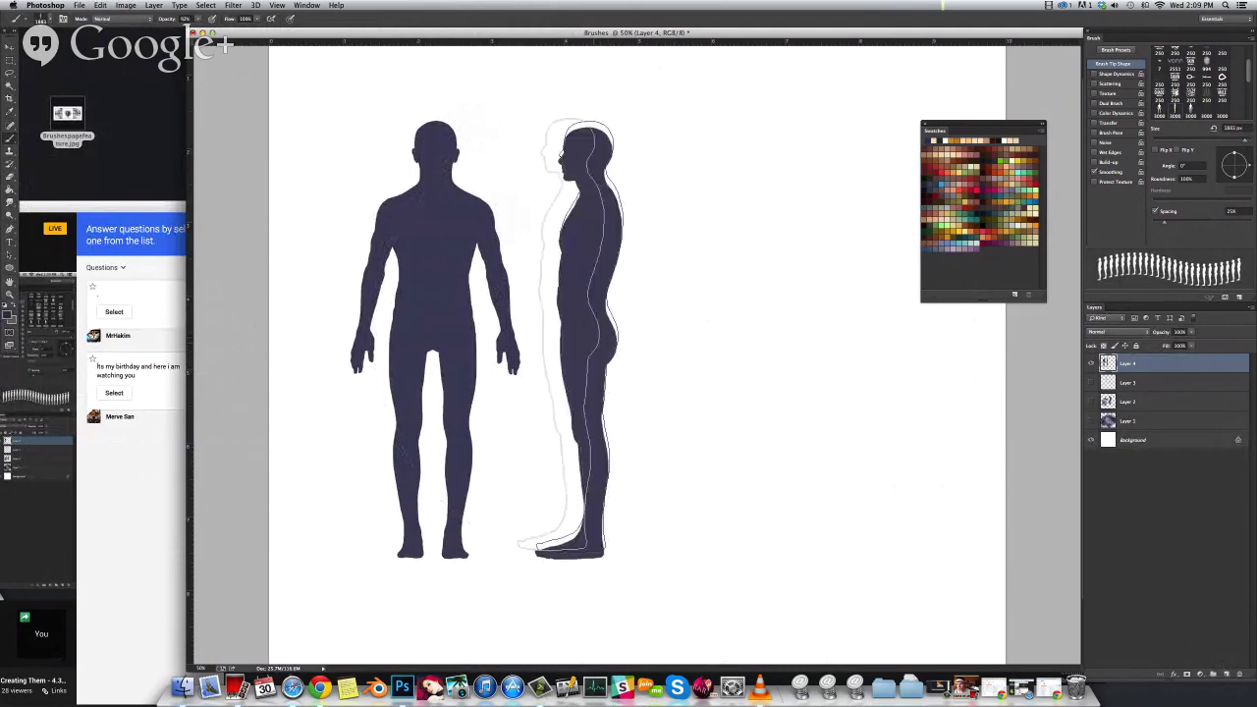
Select the last male silhouette brush, shrink it to match the other figures and stamp it beyond the side view
click(44, 19)
click(30, 195)
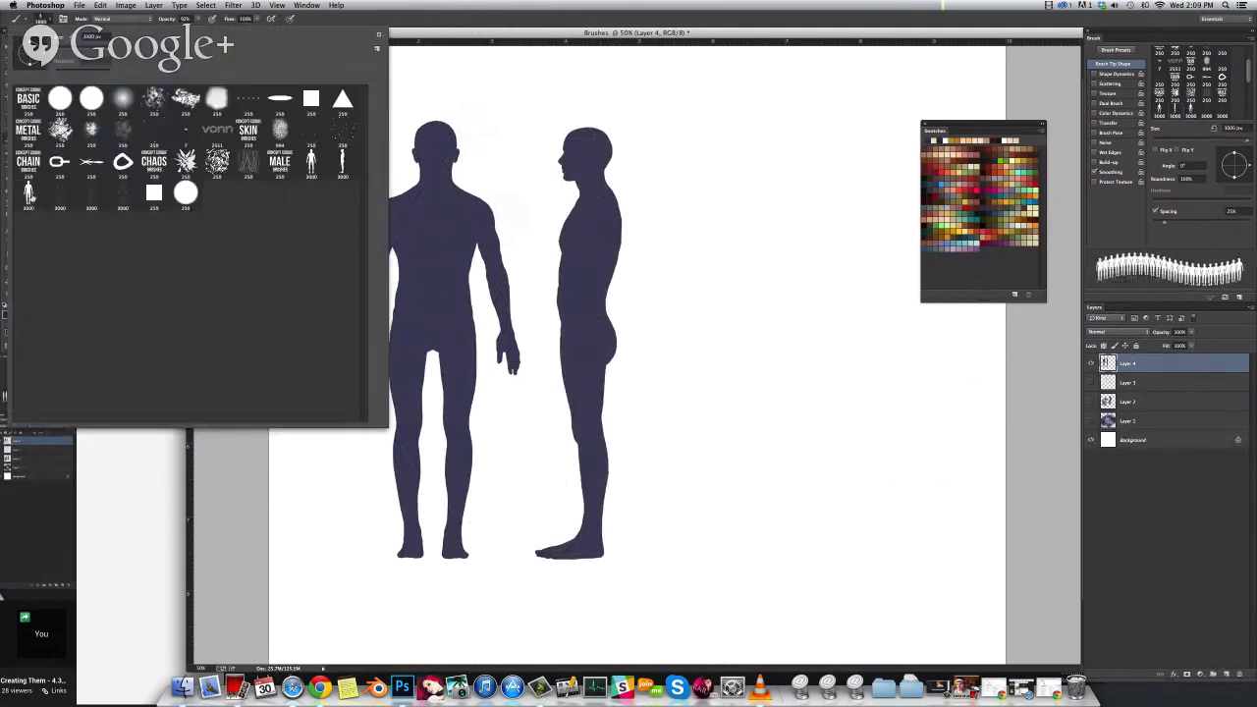
mouse_move(790, 354)
mouse_down()
mouse_move(663, 340)
mouse_move(730, 344)
mouse_up()
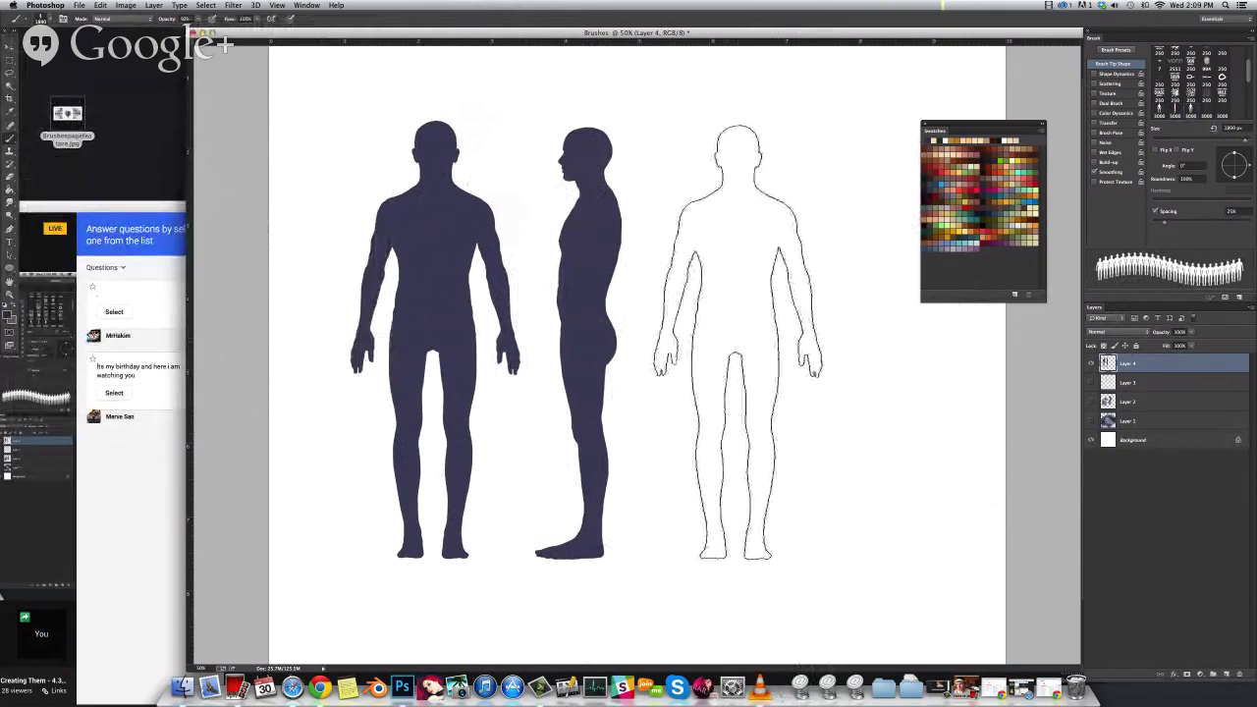
click(738, 343)
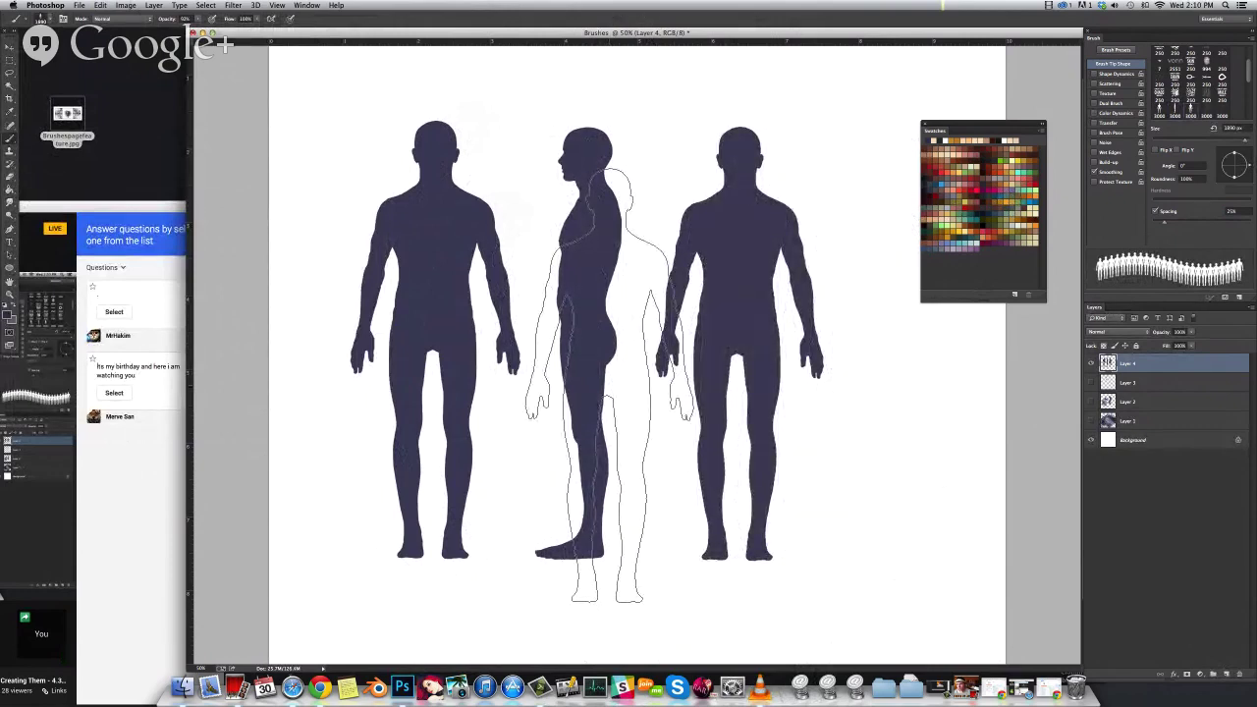
Undo all the silhouette stamps on Layer 4
key(super+z)
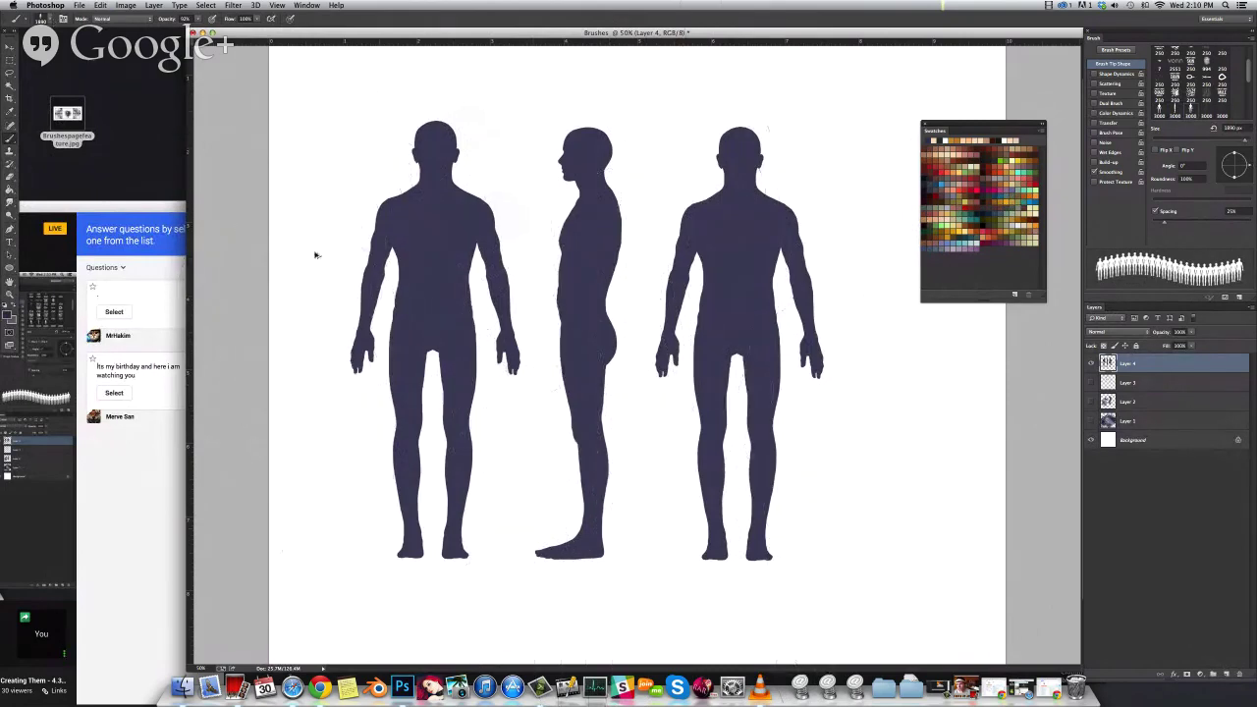
key(super+alt+z)
key(super+alt+z)
key(alt+super+z)
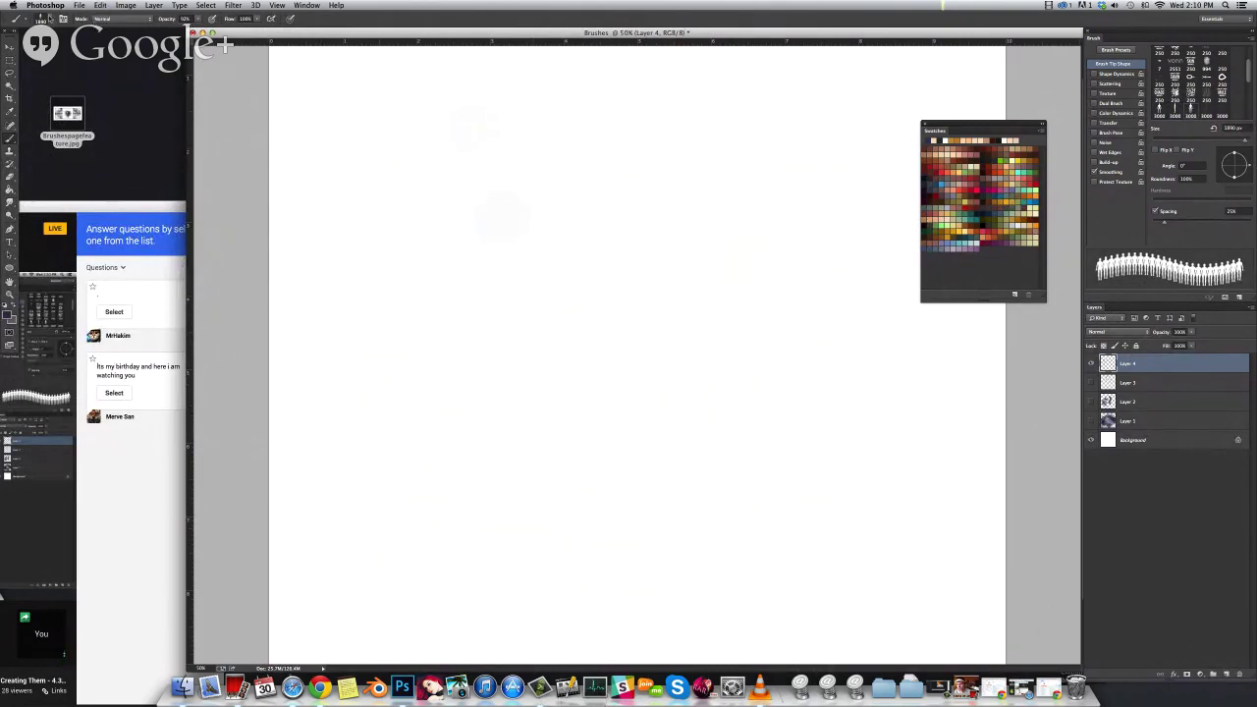
Select the front-view line-art male brush, resize it and stamp a figure, then try a second copy beside it and undo that copy
click(45, 18)
double_click(64, 202)
drag(609, 353, 507, 332)
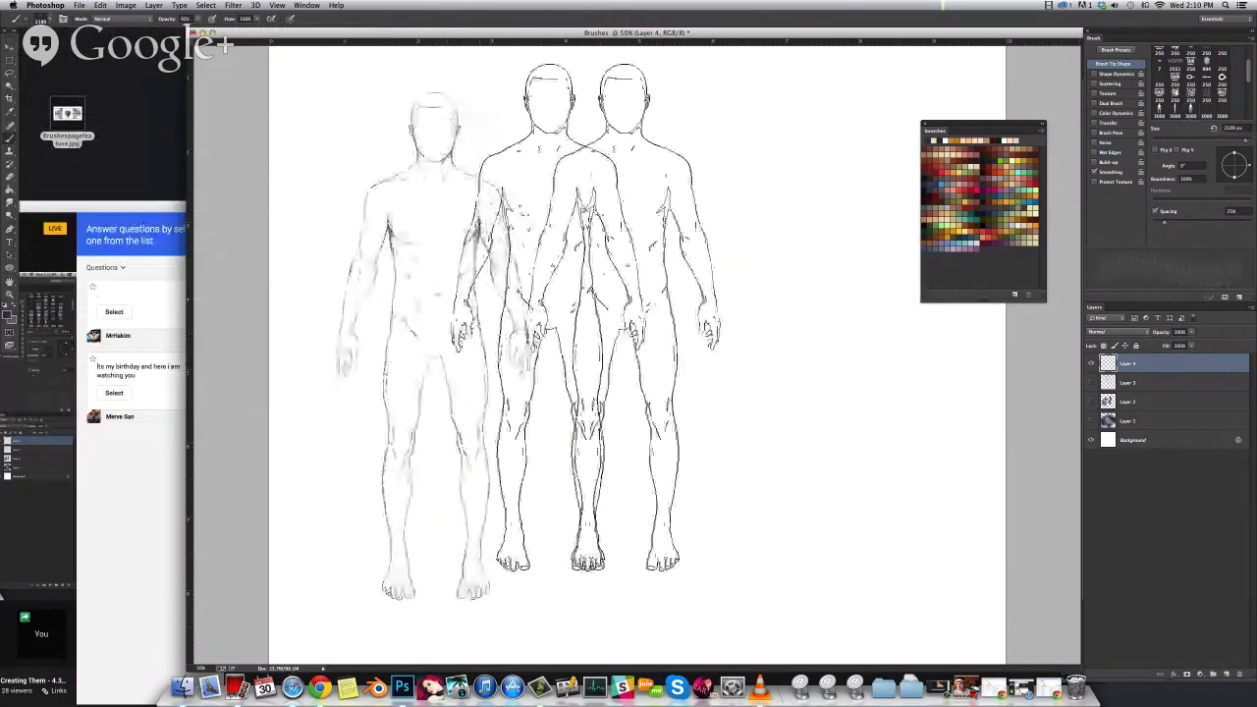
click(673, 335)
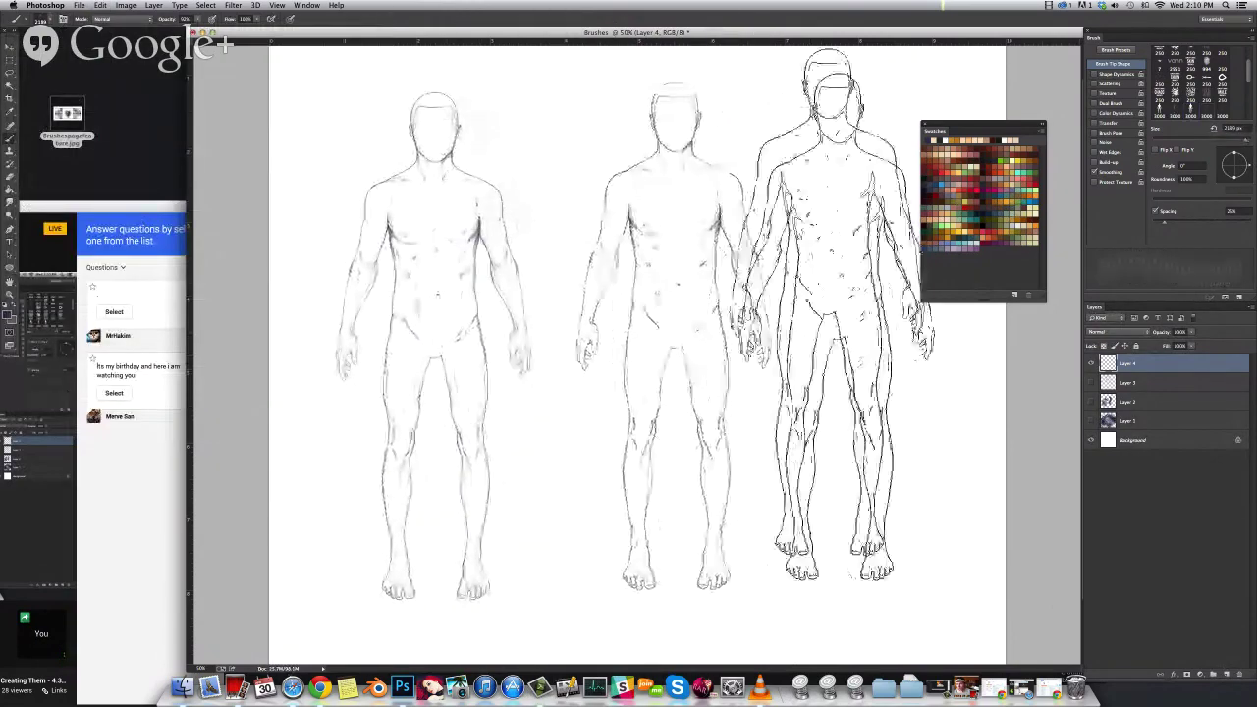
key(super+z)
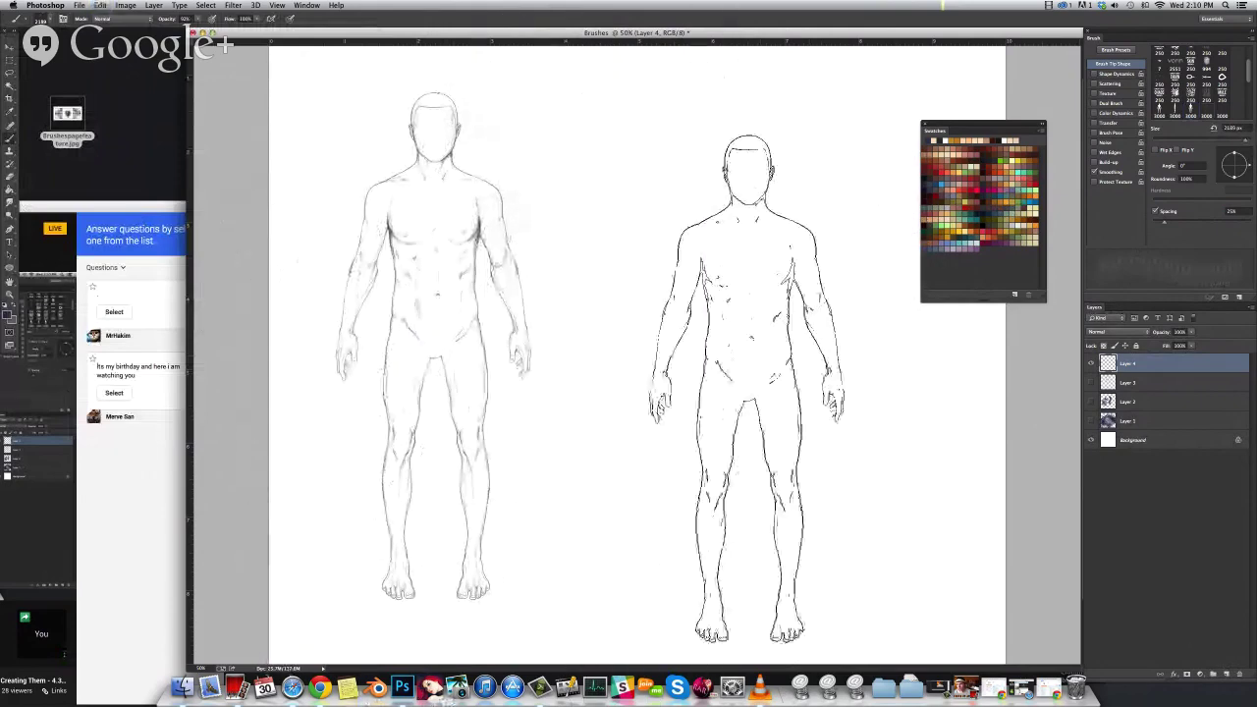
Select the side-view line-art male brush, resize it and stamp it beside the front-view figure
click(50, 22)
double_click(218, 159)
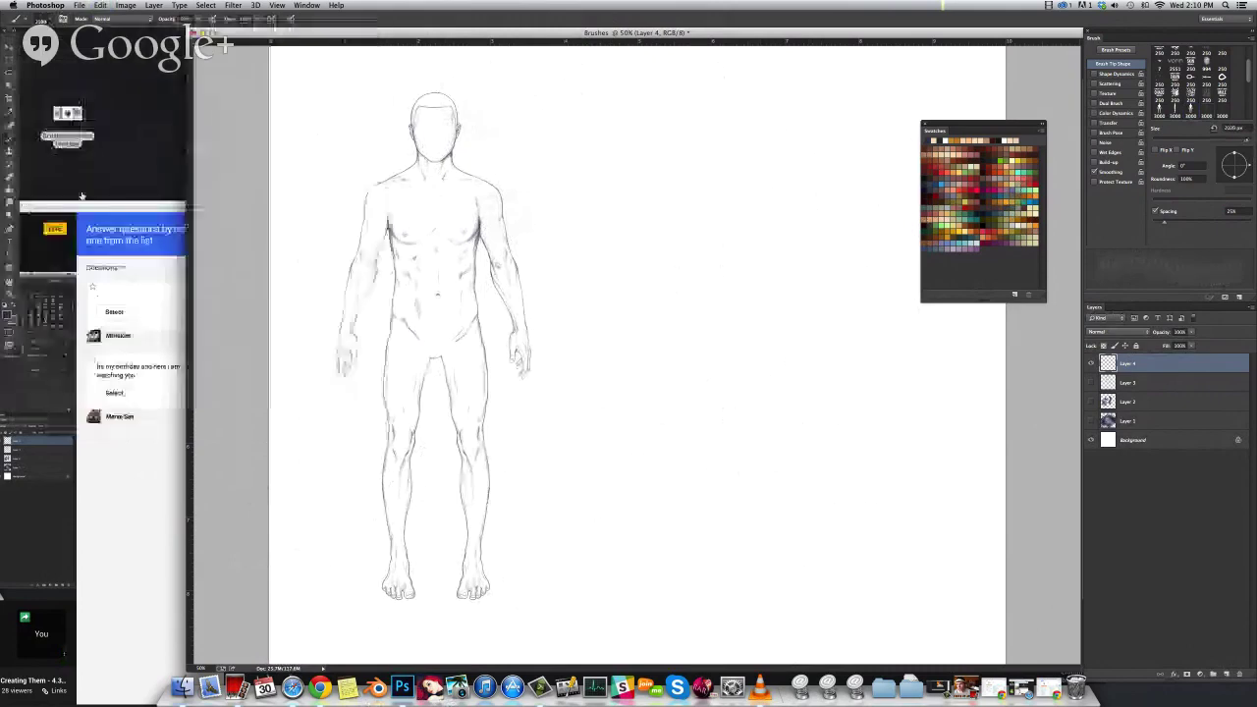
drag(707, 340, 555, 302)
drag(693, 412, 756, 414)
mouse_move(668, 350)
mouse_down()
mouse_move(696, 348)
mouse_move(645, 354)
mouse_up()
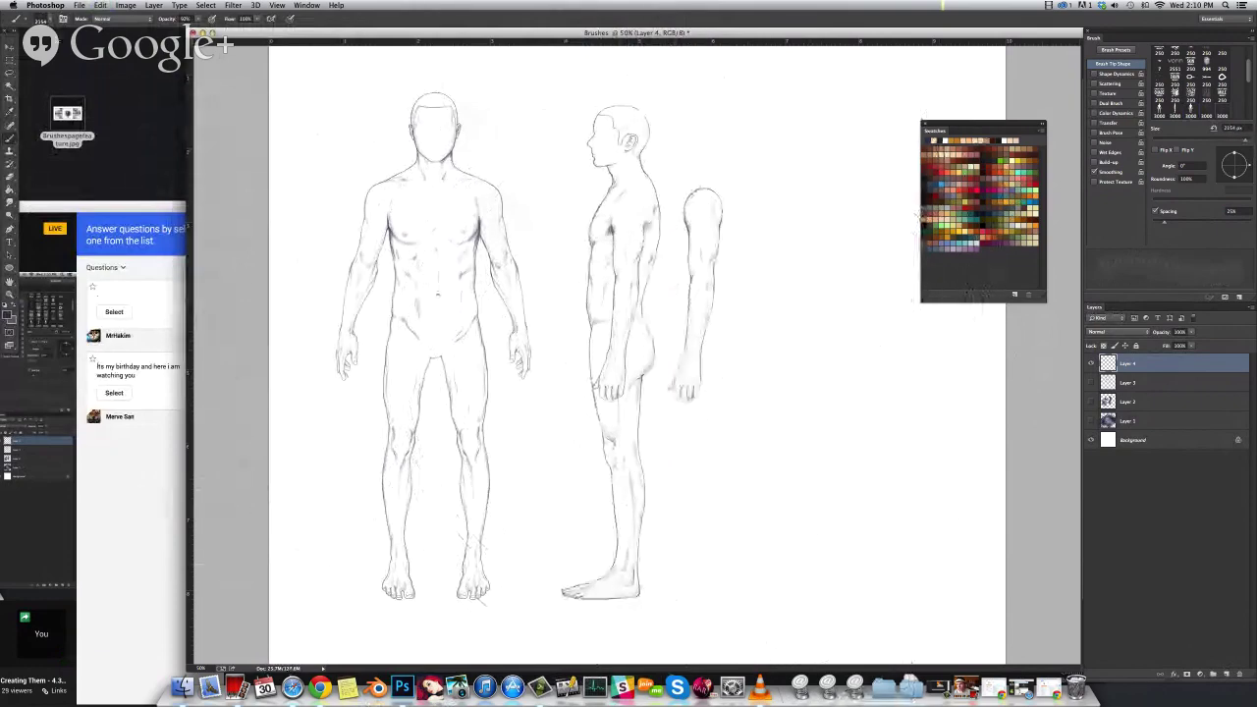
Select the back-view line-art male brush, resize it to match and stamp it beyond the separate arm
click(41, 19)
double_click(125, 196)
drag(857, 404, 750, 377)
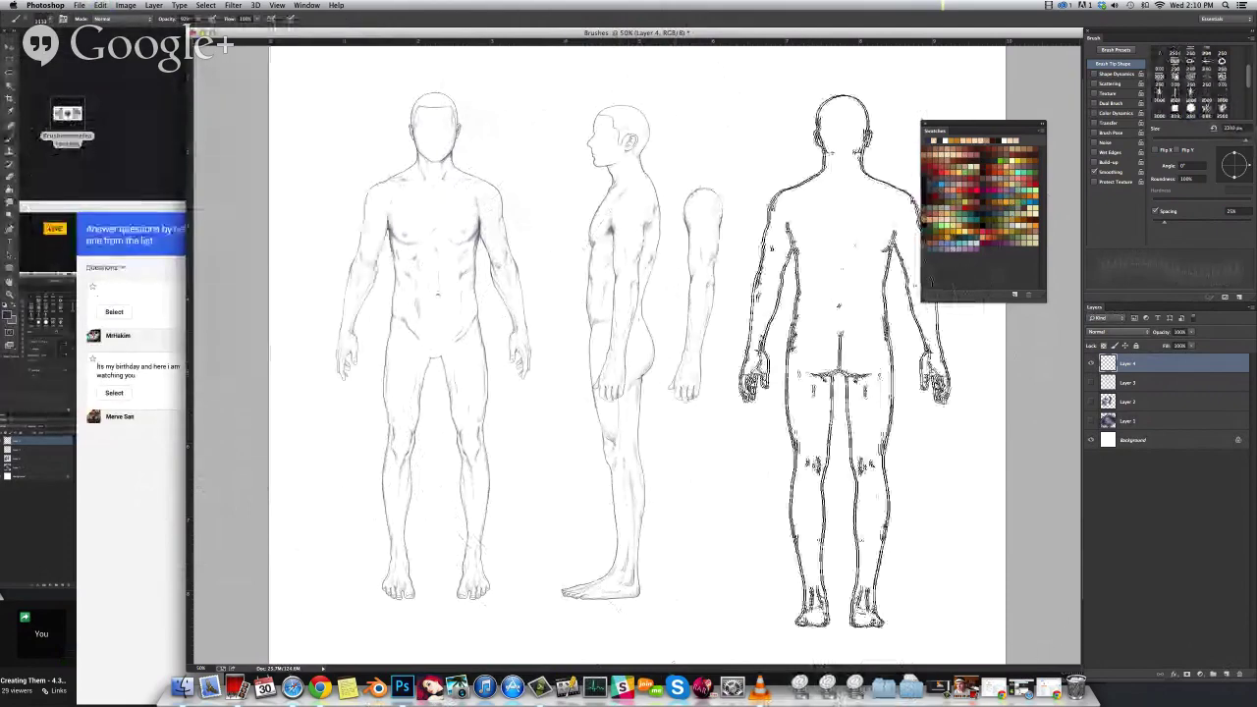
drag(849, 350, 842, 357)
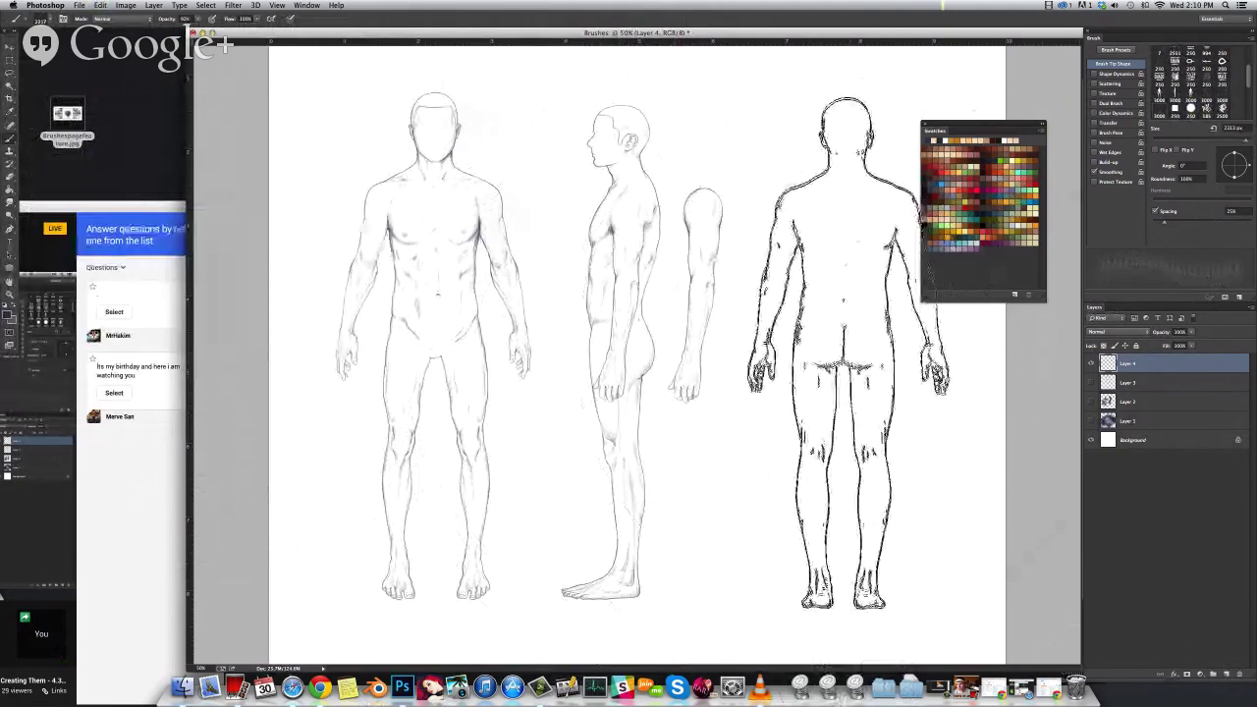
click(847, 355)
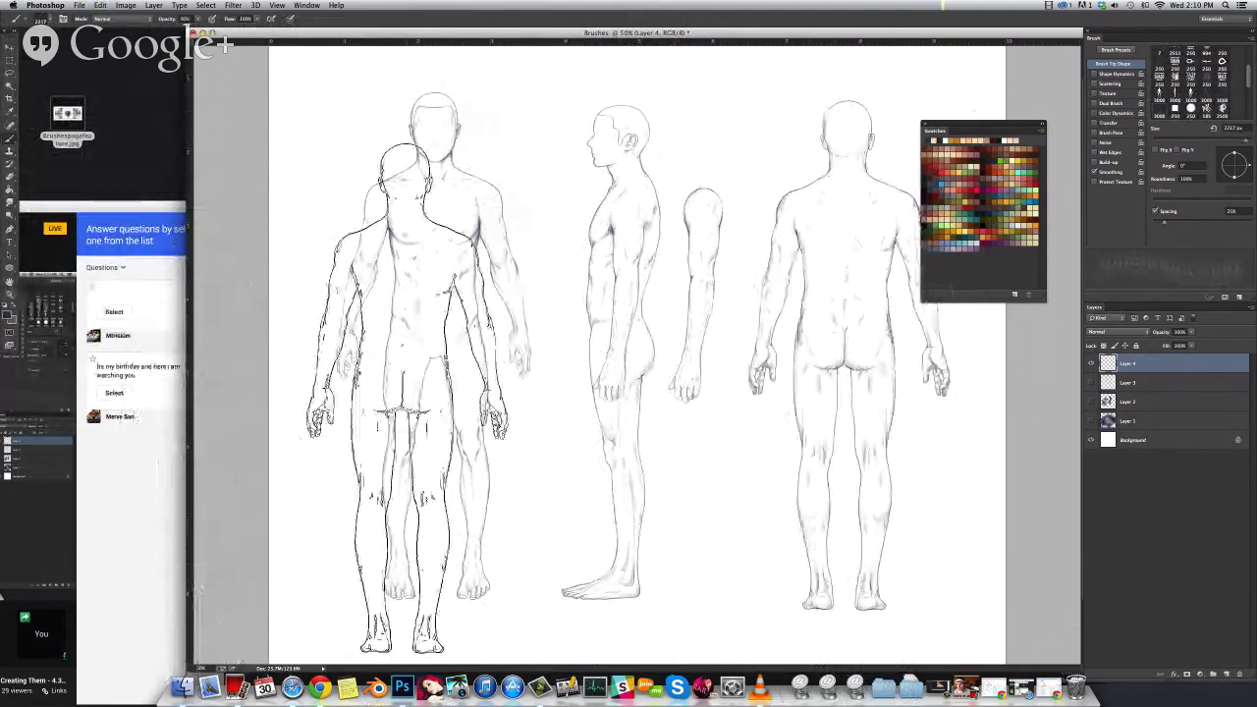
Undo the stamped line-art figures until Layer 4 is empty
key(super+alt+z)
key(super+alt+z)
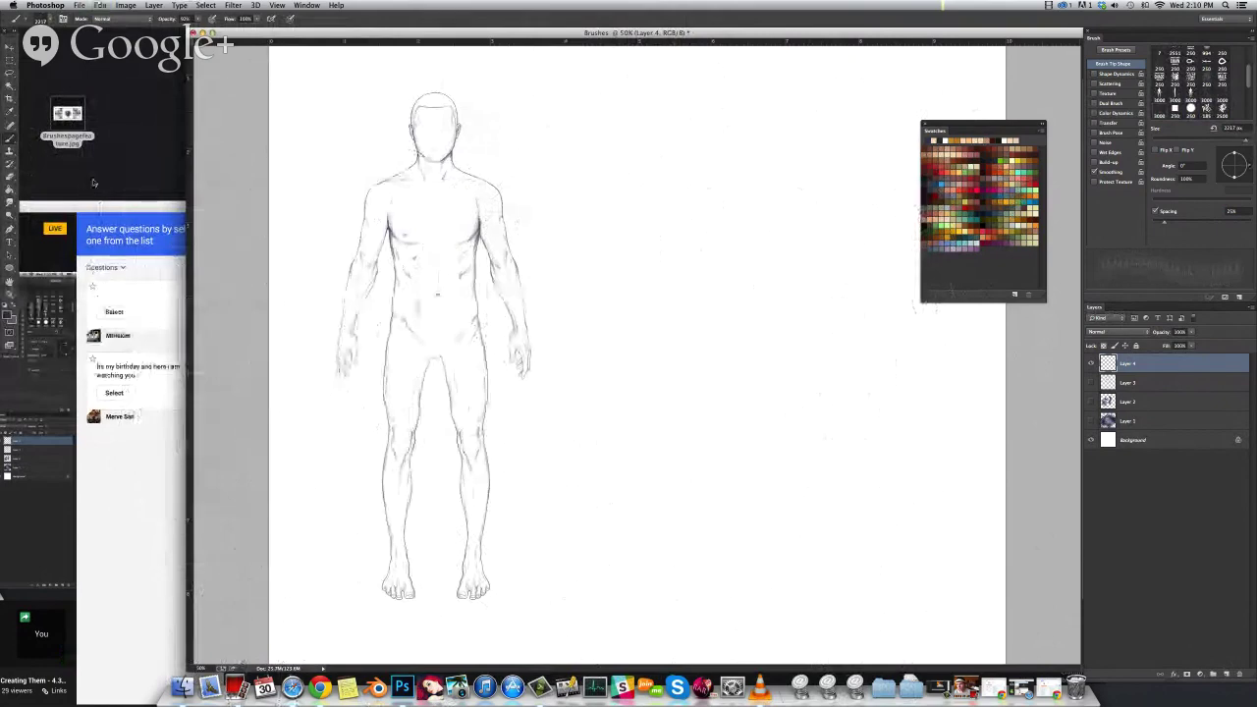
key(super+alt+z)
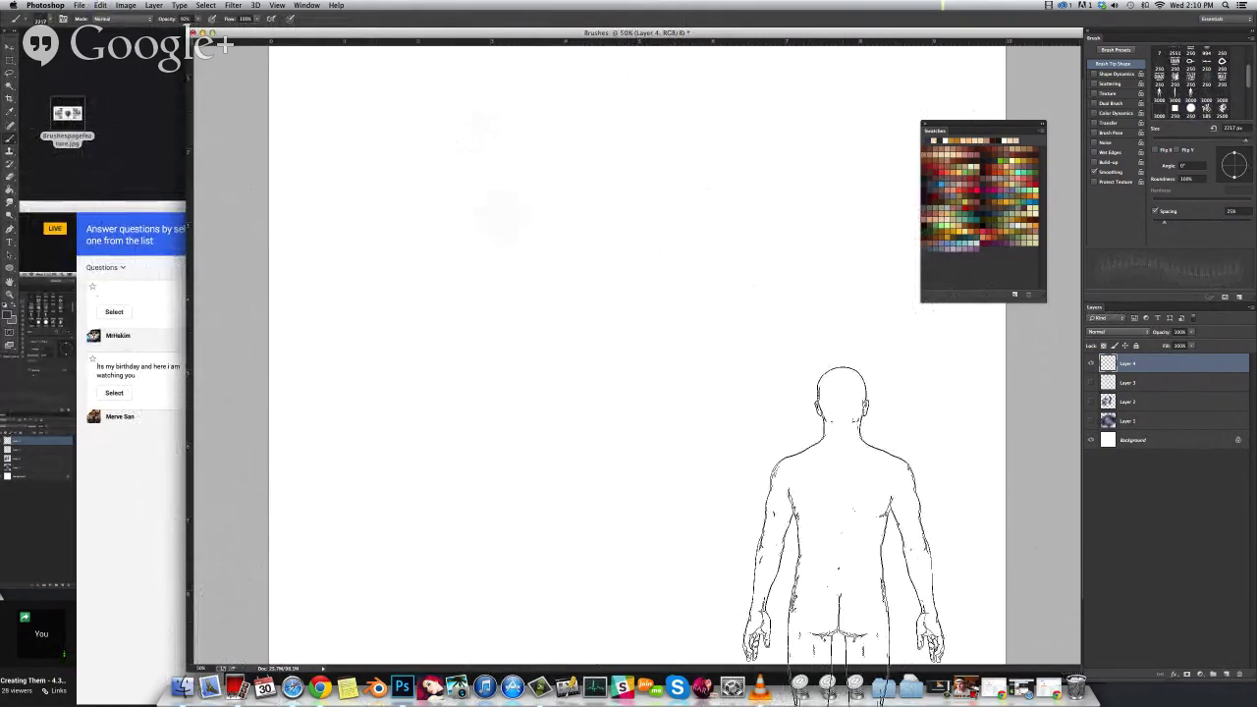
click(49, 17)
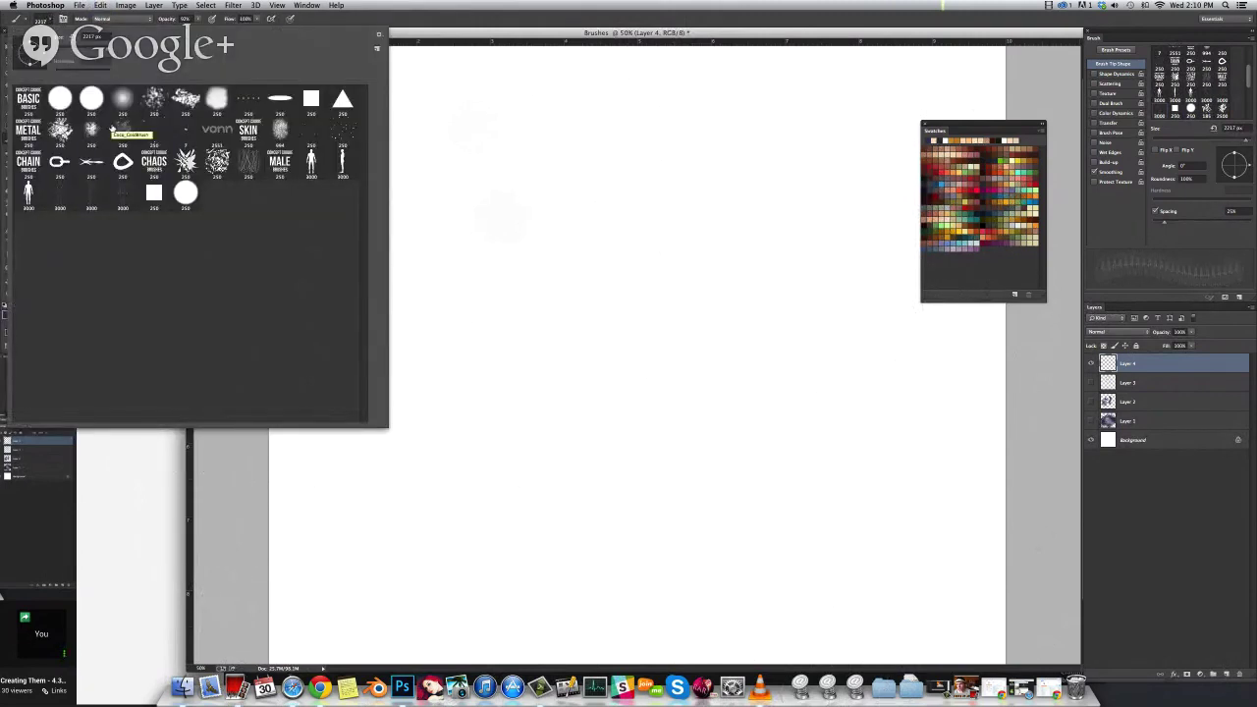
click(726, 297)
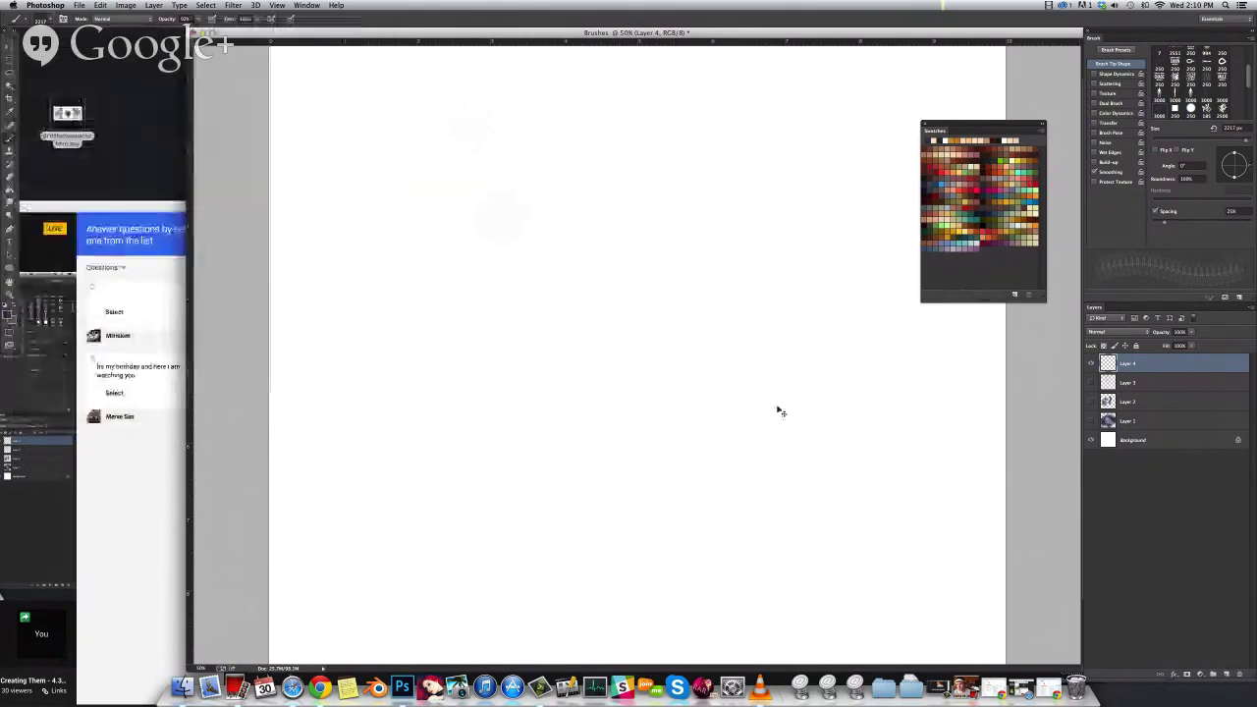
key(super+minus)
drag(689, 543, 1034, 664)
Move the live questions browser window slightly higher and return to the Photoshop document
click(126, 5)
click(126, 5)
click(126, 5)
click(127, 311)
mouse_move(160, 209)
mouse_down()
mouse_move(195, 176)
mouse_move(152, 181)
mouse_move(164, 185)
mouse_up()
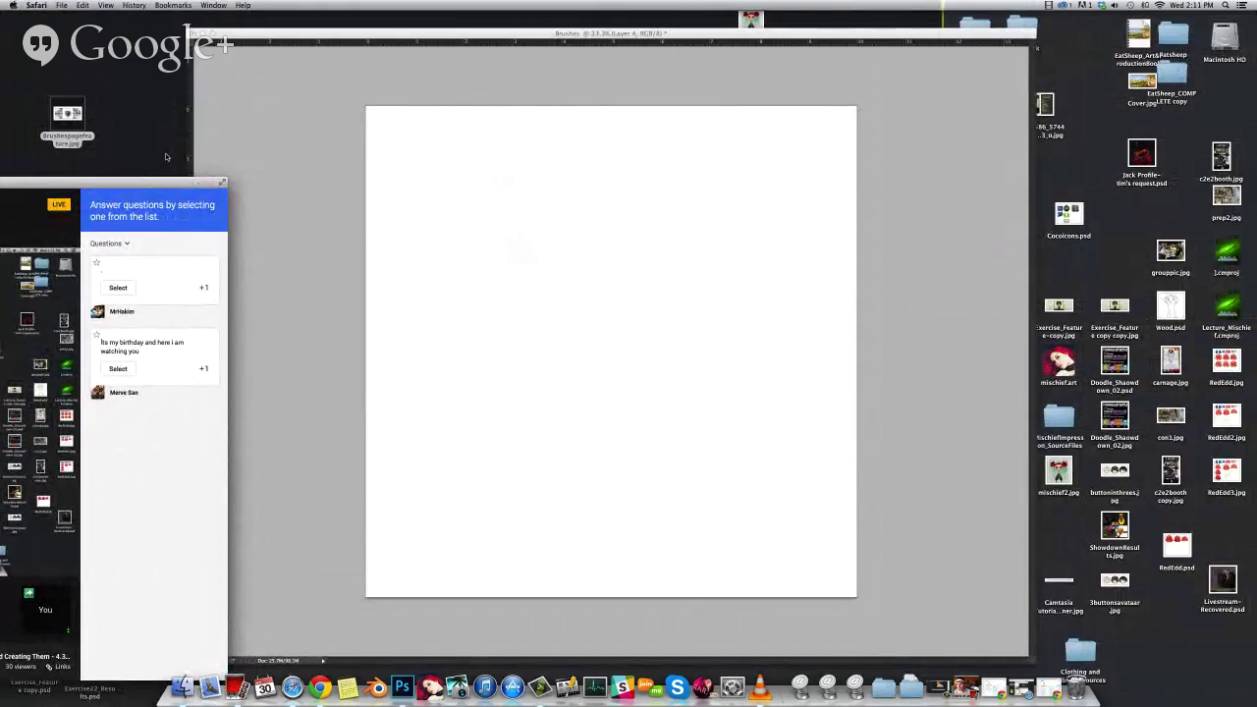
click(445, 211)
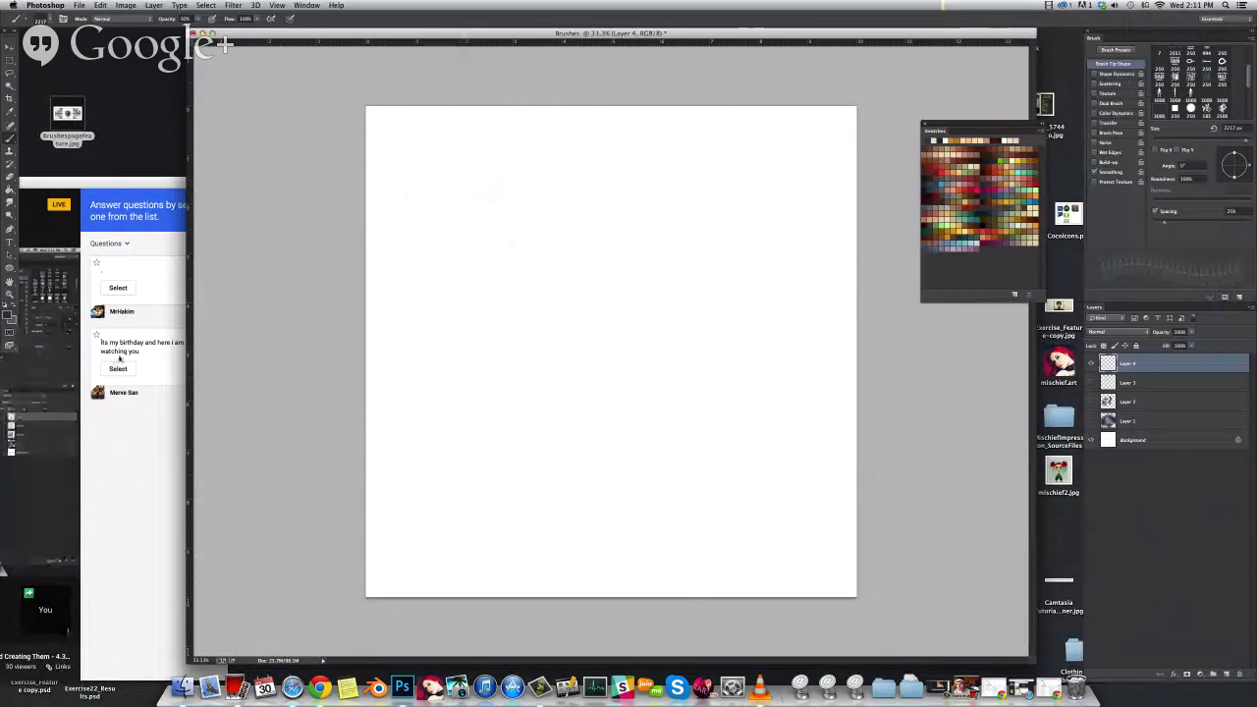
click(152, 338)
click(396, 292)
Switch the image size units to pixels, try resizing the image to 250 pixels and undo the resize
click(79, 6)
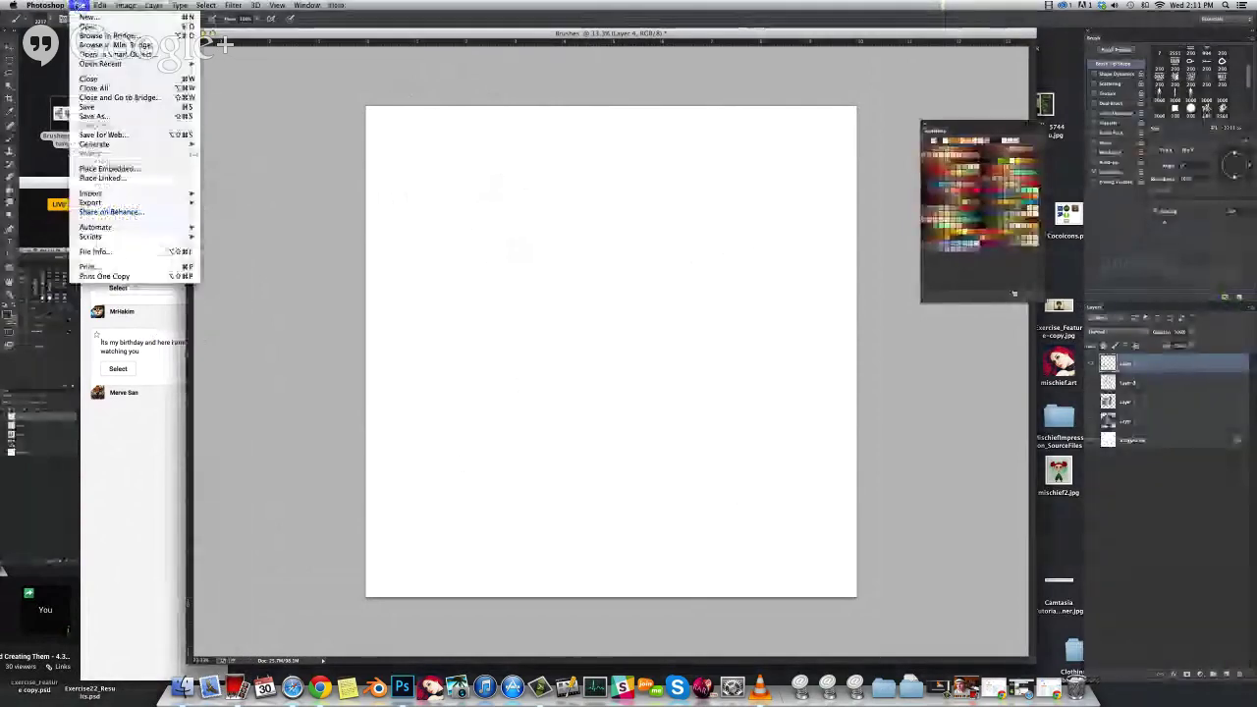
mouse_move(125, 6)
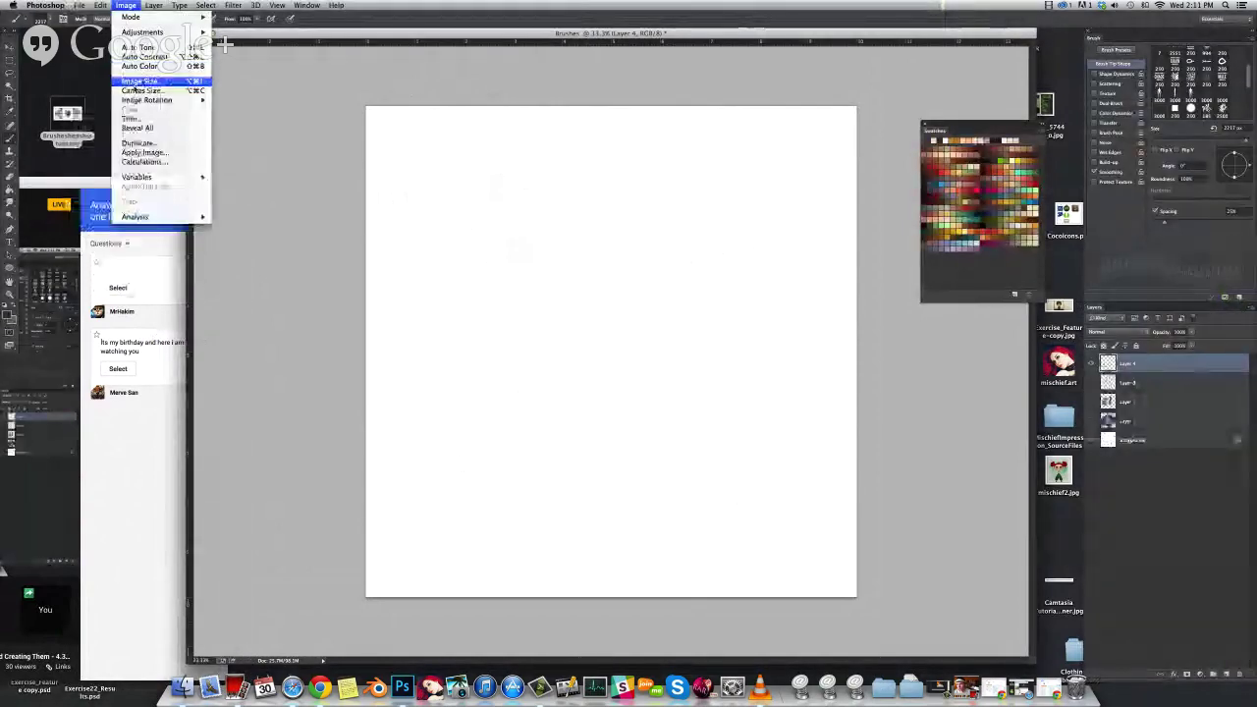
click(138, 81)
click(592, 265)
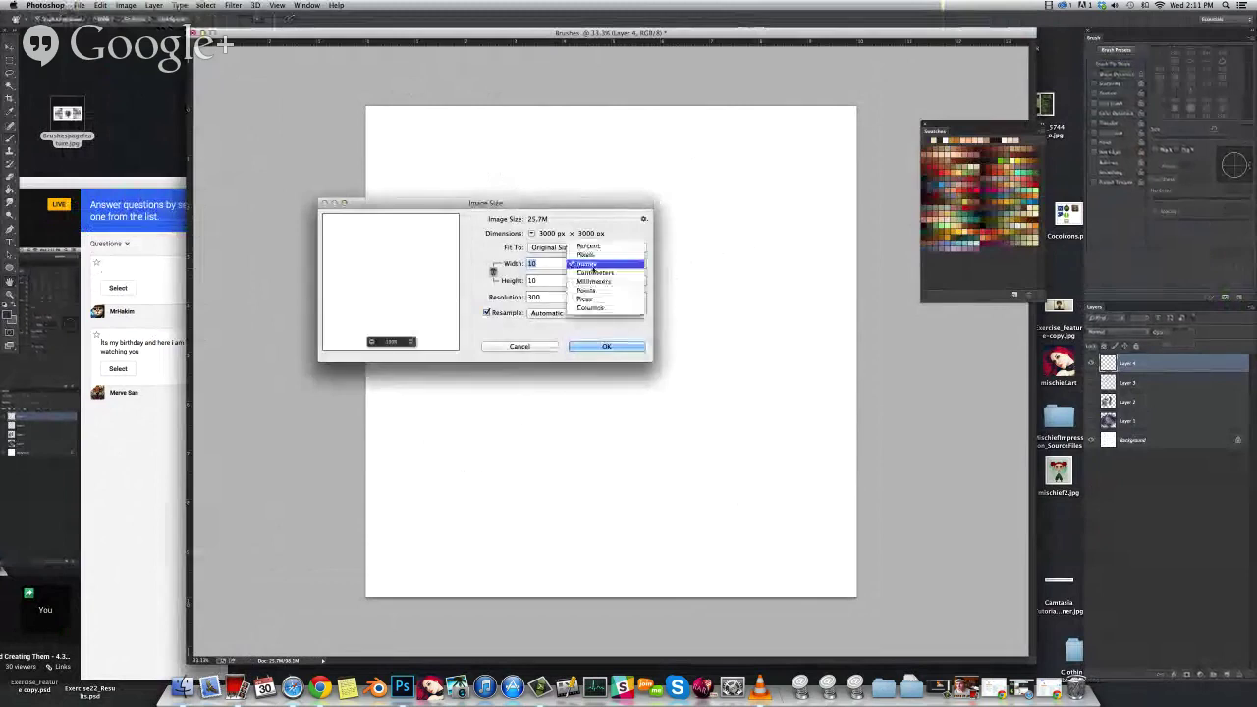
click(586, 254)
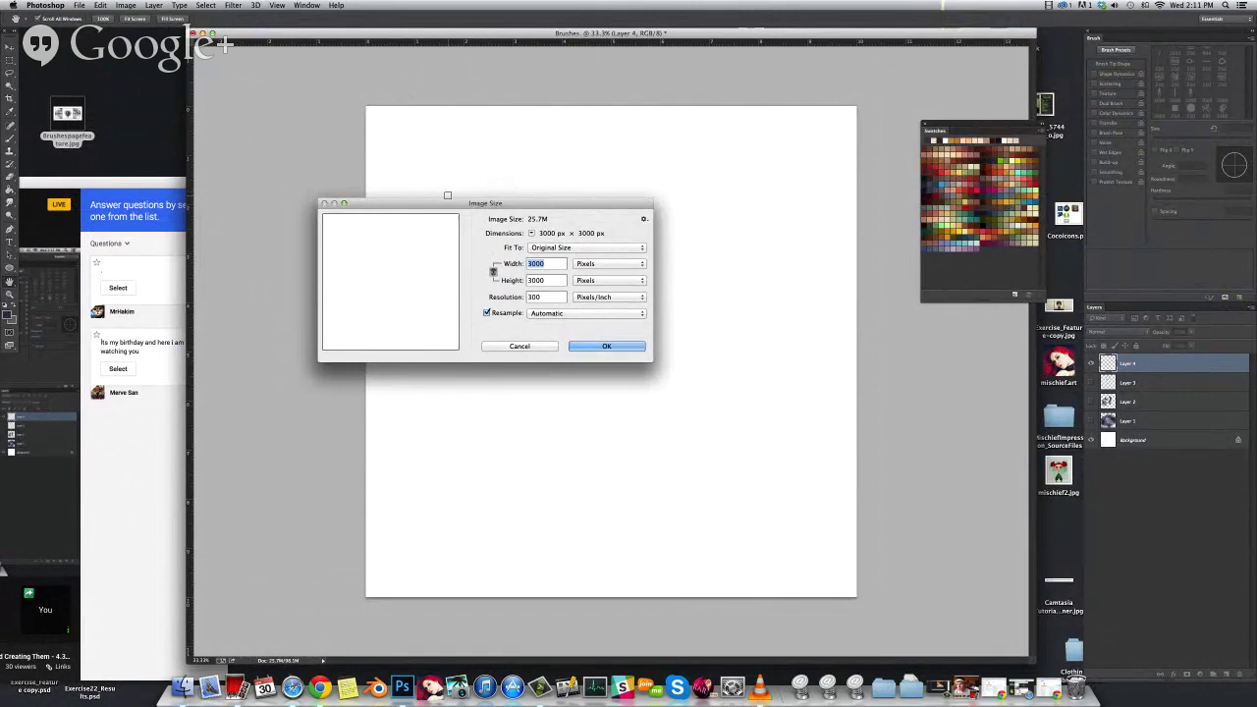
text(250)
key(Return)
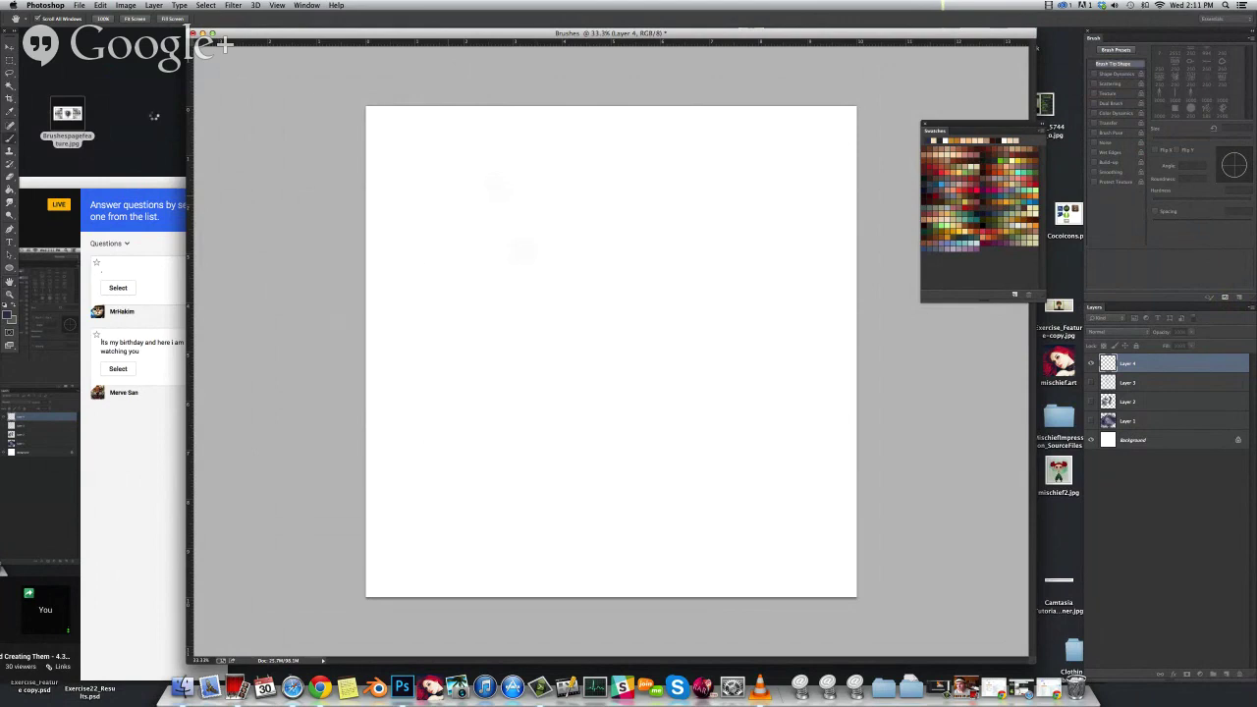
key(super+z)
Resize the whole image to 500 by 500 pixels
click(128, 4)
click(169, 81)
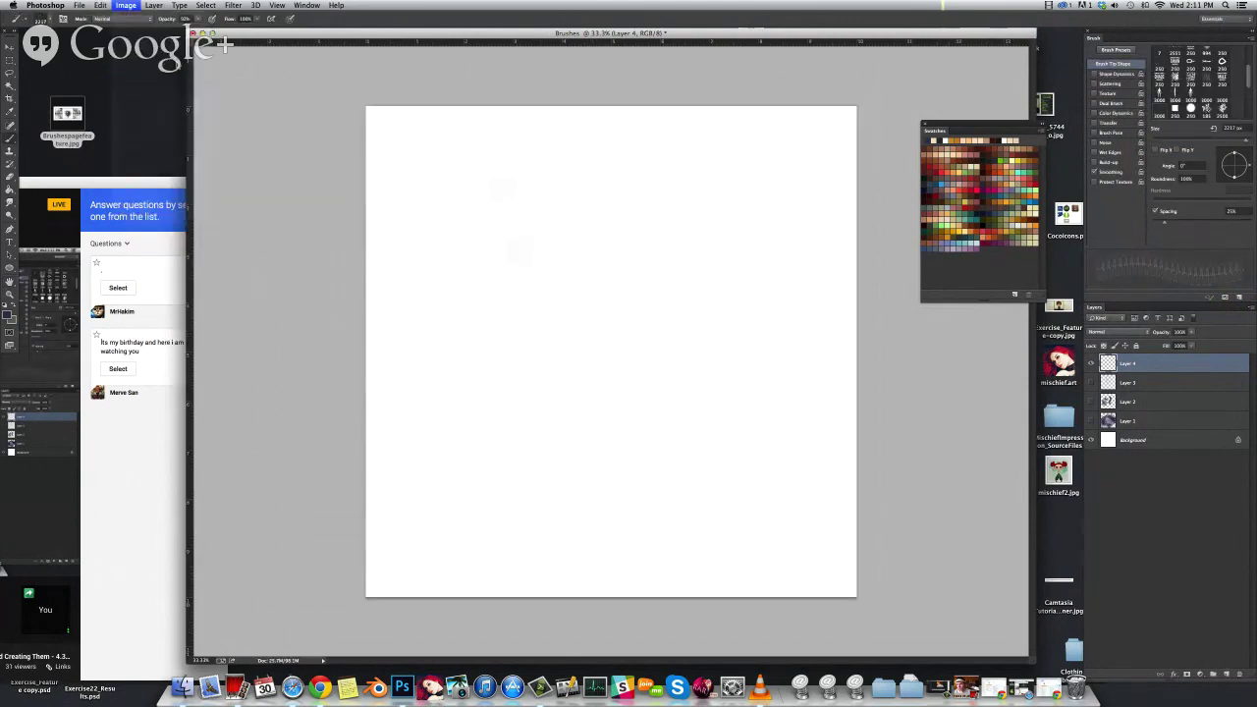
text(500)
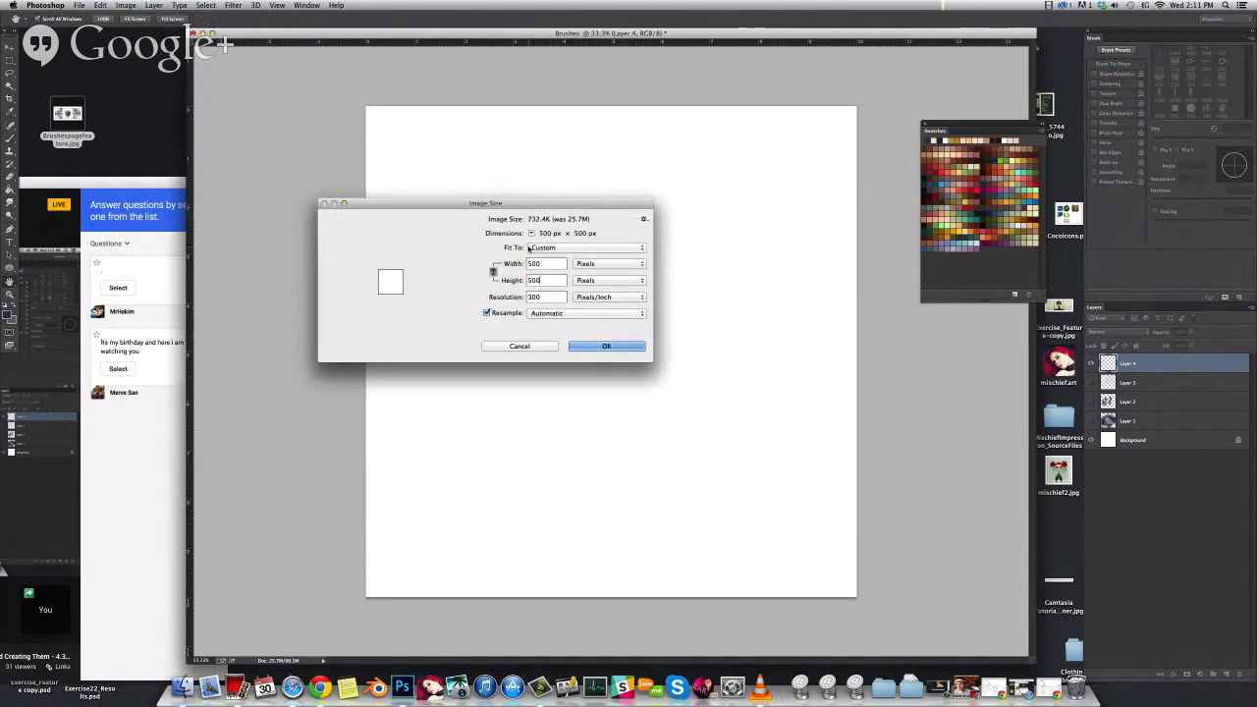
key(Return)
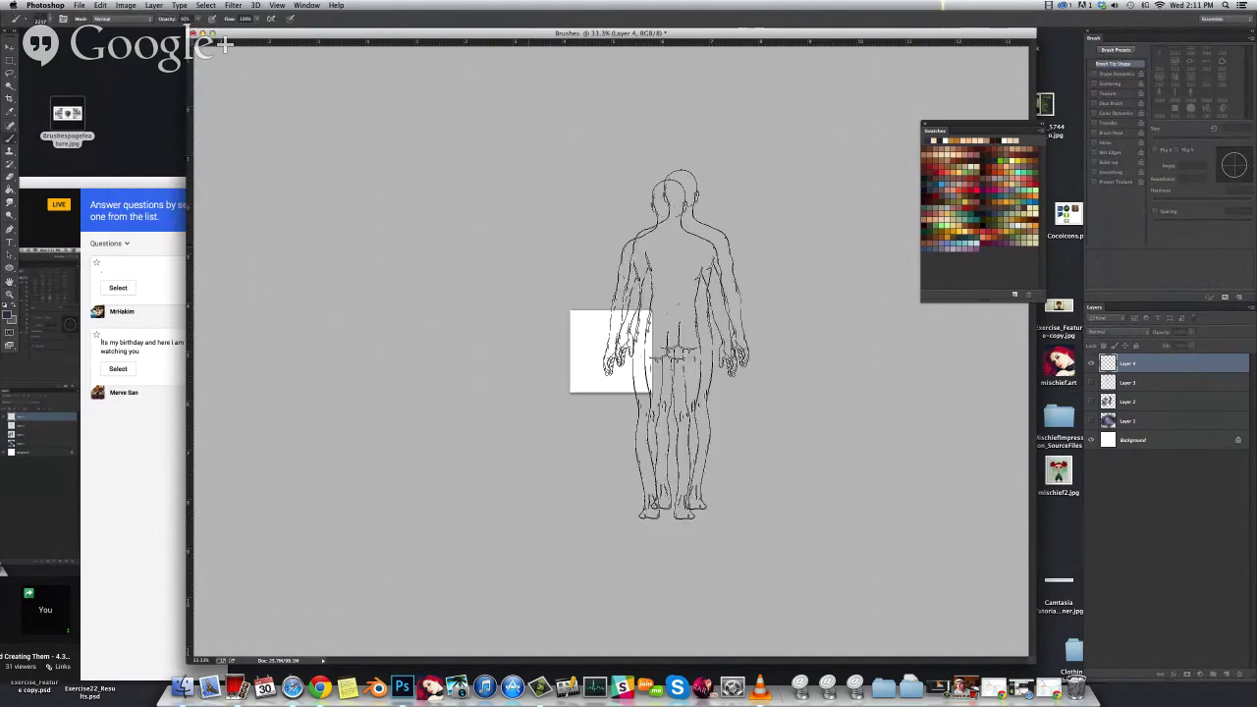
Select the first round brush of the Basic set for the enlarged view of the small canvas
key(super+plus)
key(super+plus)
key(super+plus)
key(super+plus)
key(super+plus)
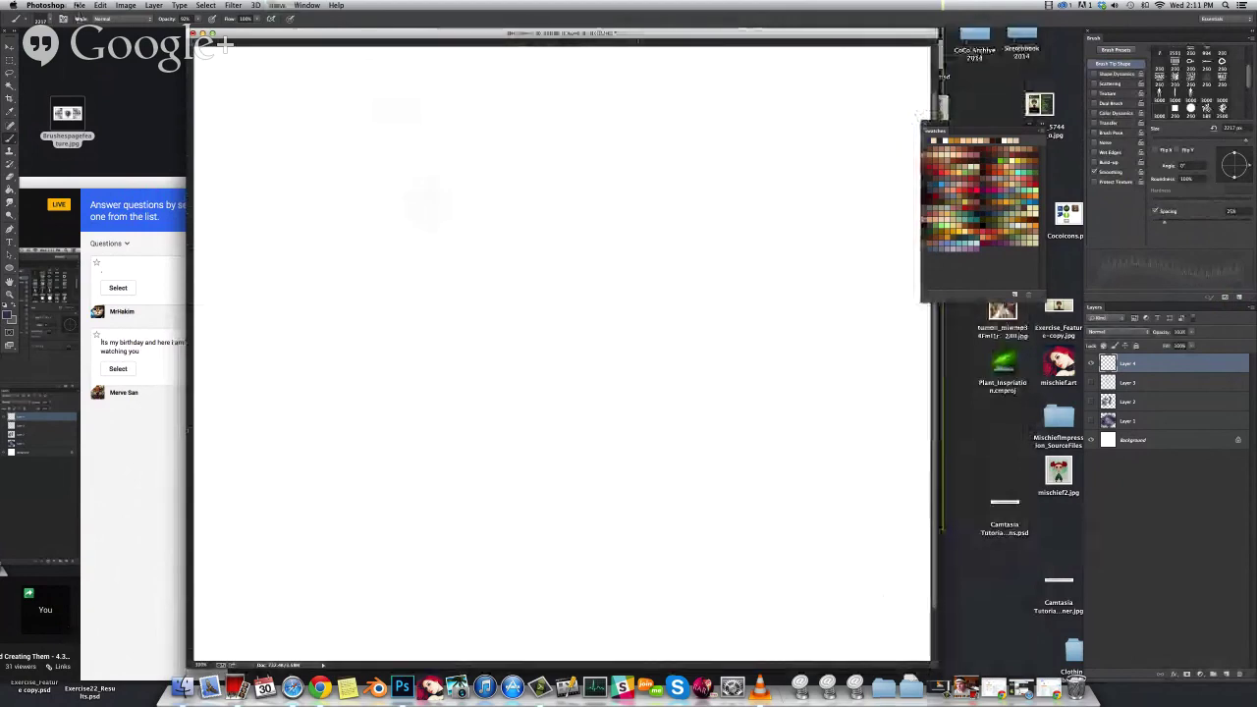
click(45, 19)
double_click(63, 100)
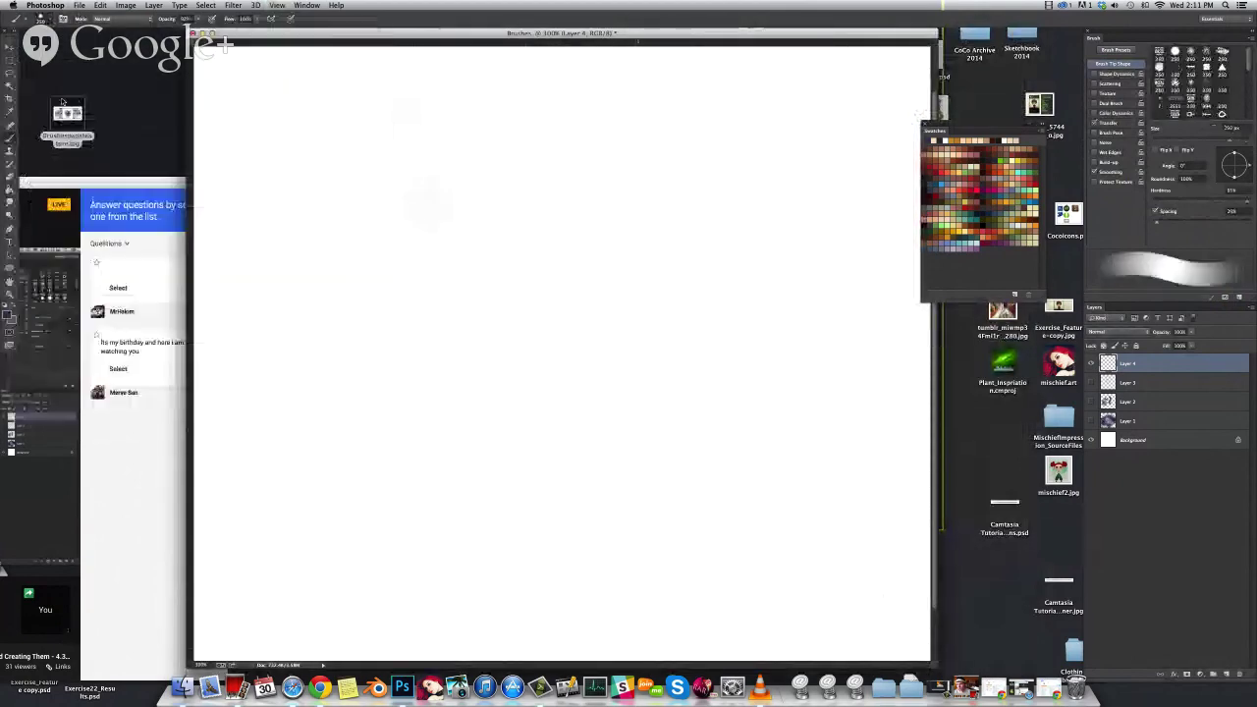
click(51, 21)
click(134, 448)
click(169, 420)
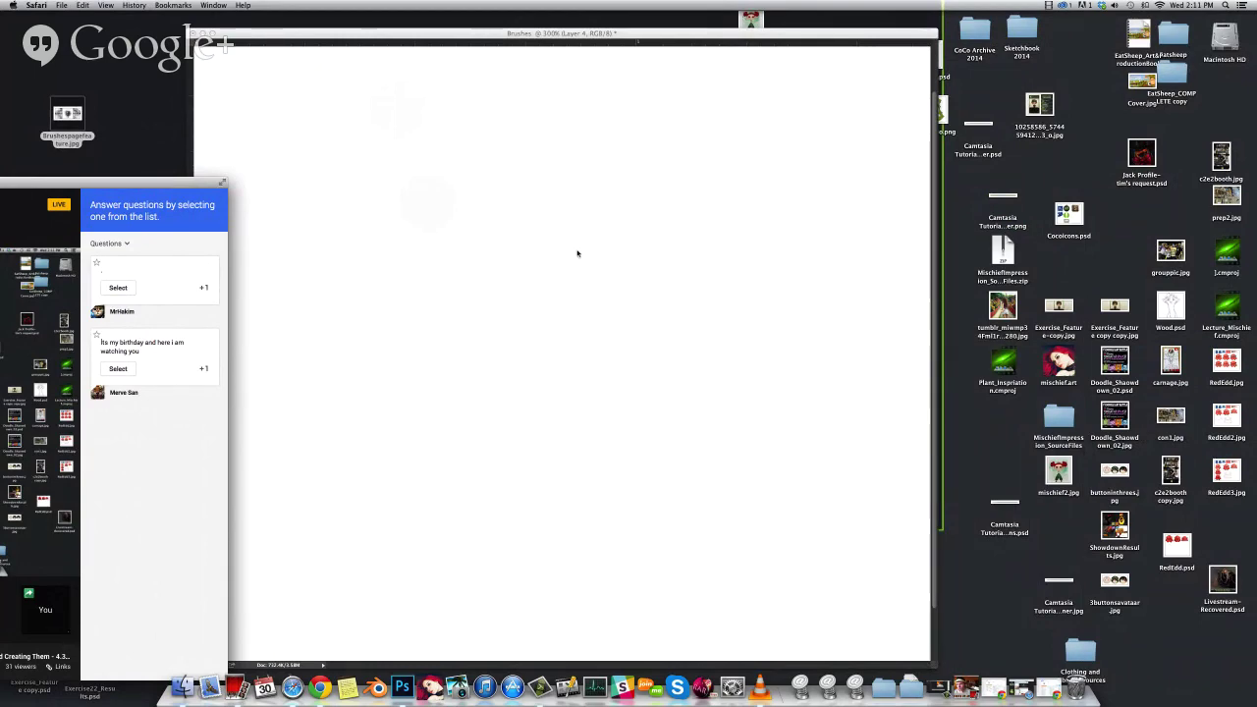
click(662, 301)
Shrink the round brush to a very thin tip, try a short stroke on the canvas and undo it
mouse_move(658, 321)
mouse_down()
mouse_move(472, 295)
mouse_move(341, 259)
mouse_up()
drag(553, 272, 479, 267)
drag(558, 311, 546, 314)
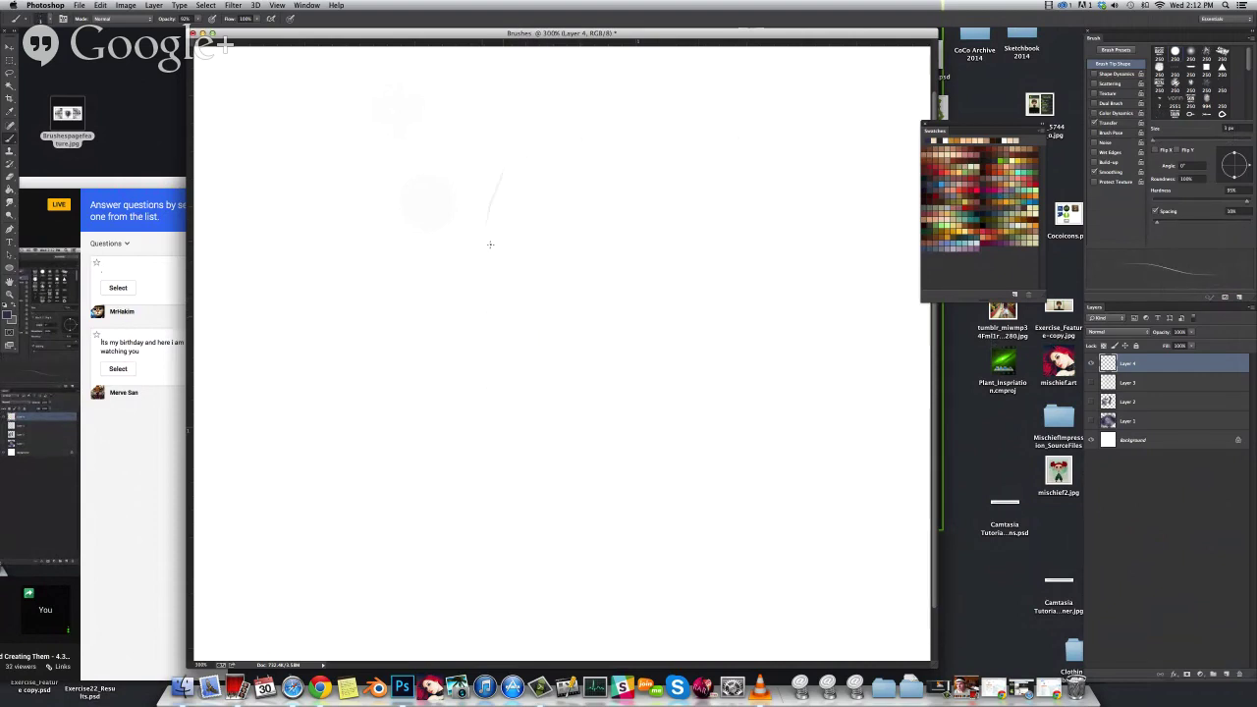
drag(506, 147, 506, 284)
key(super+z)
key(super+minus)
drag(692, 544, 939, 673)
key(super+z)
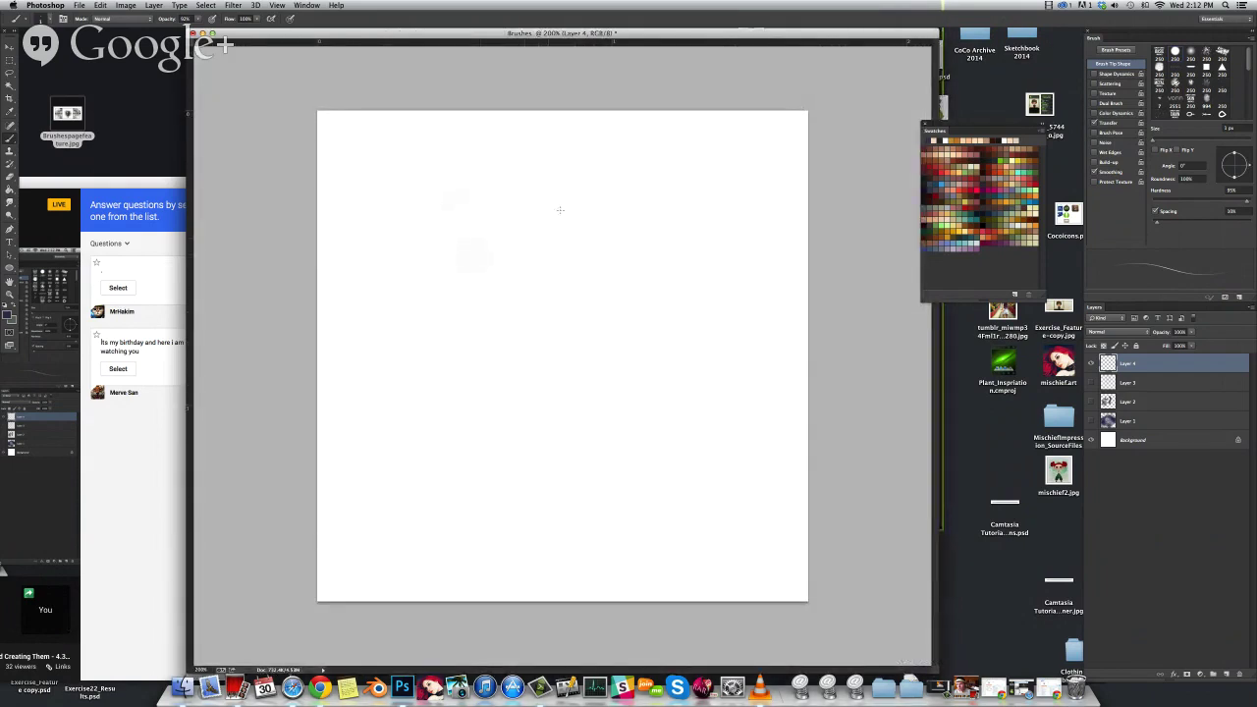
Undo a short test stroke and resize the whole image to 5 by 5 inches at 300 pixels per inch
drag(504, 278, 575, 384)
key(super+z)
click(126, 4)
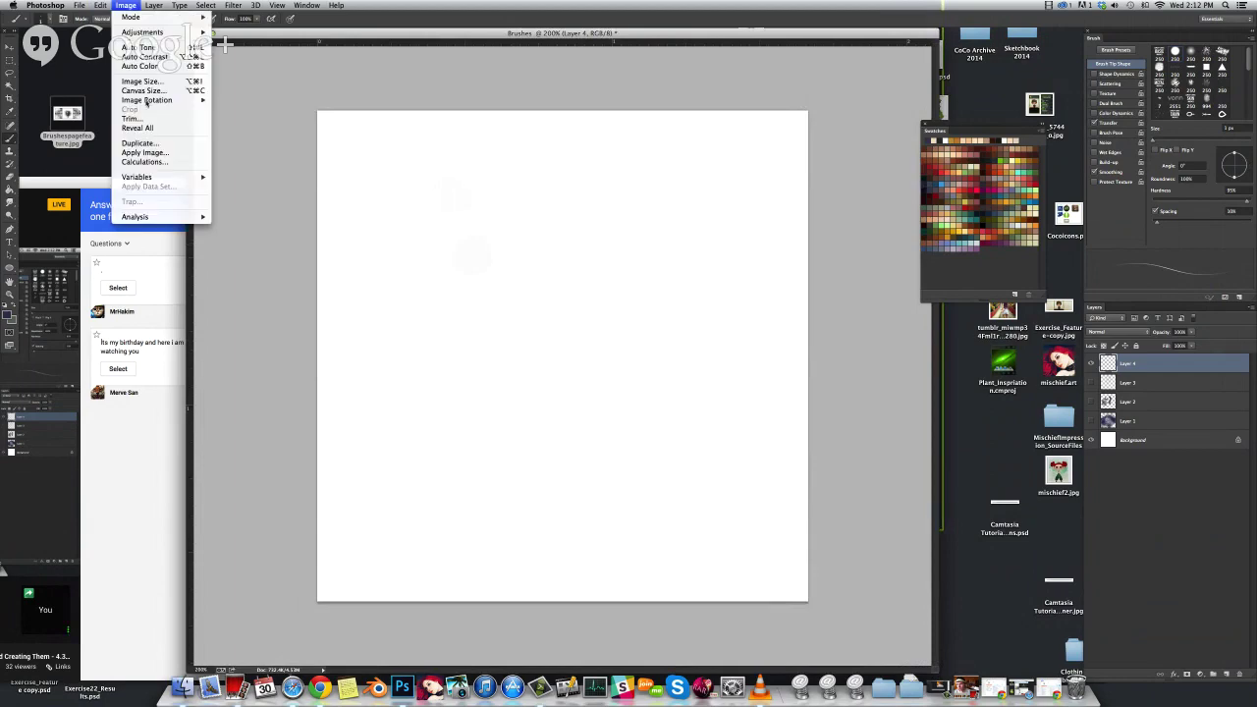
click(141, 82)
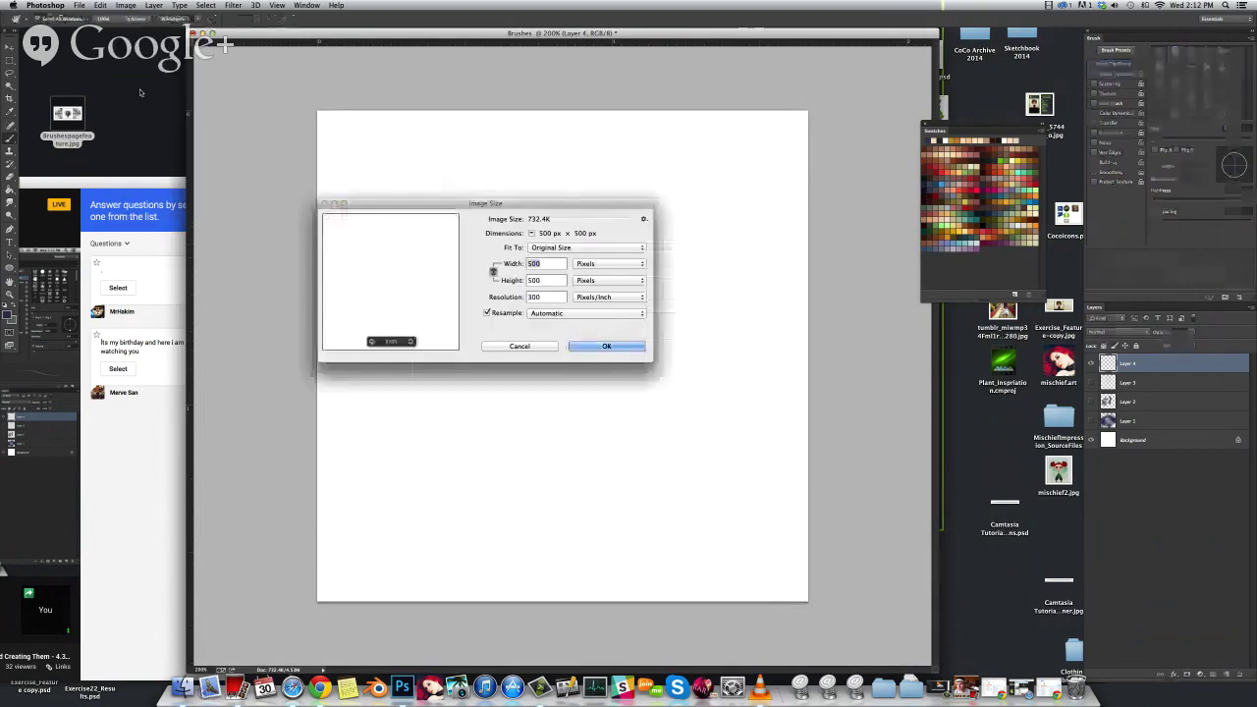
click(609, 263)
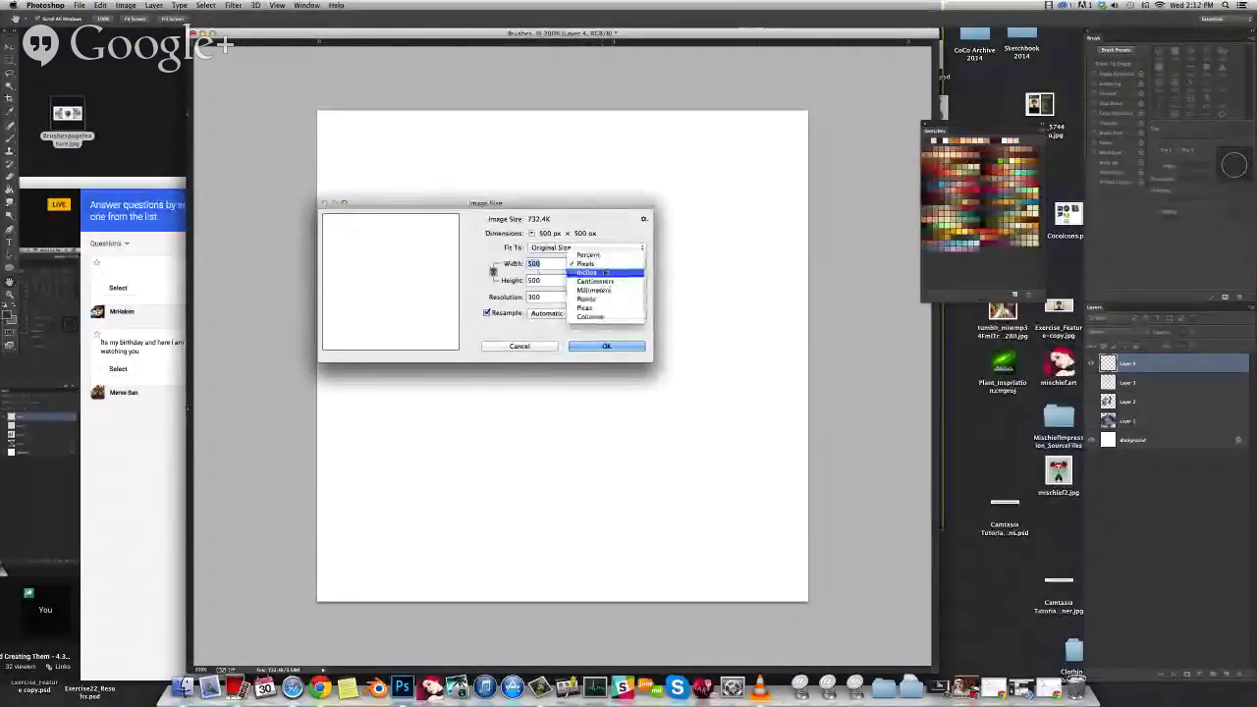
click(587, 281)
text(5)
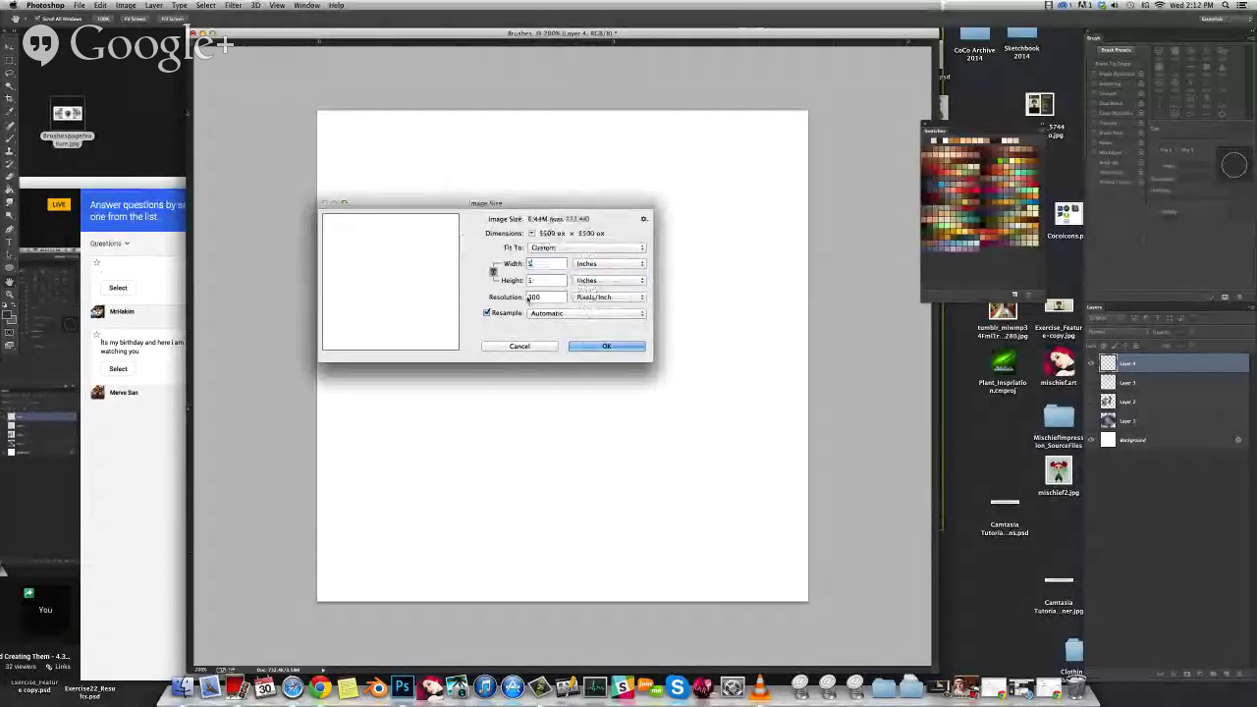
click(616, 349)
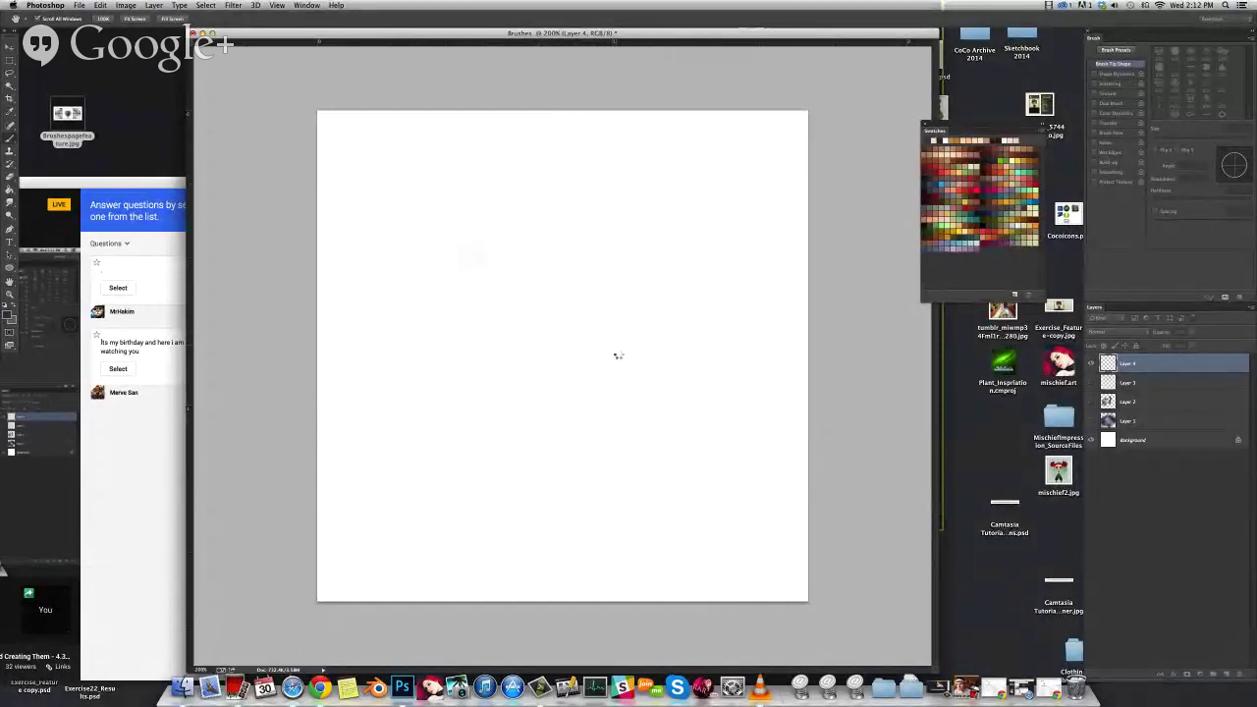
Enlarge the document window and sketch the left half of a diamond as a thin bent line with a 4 px brush
key(super+minus)
key(super+minus)
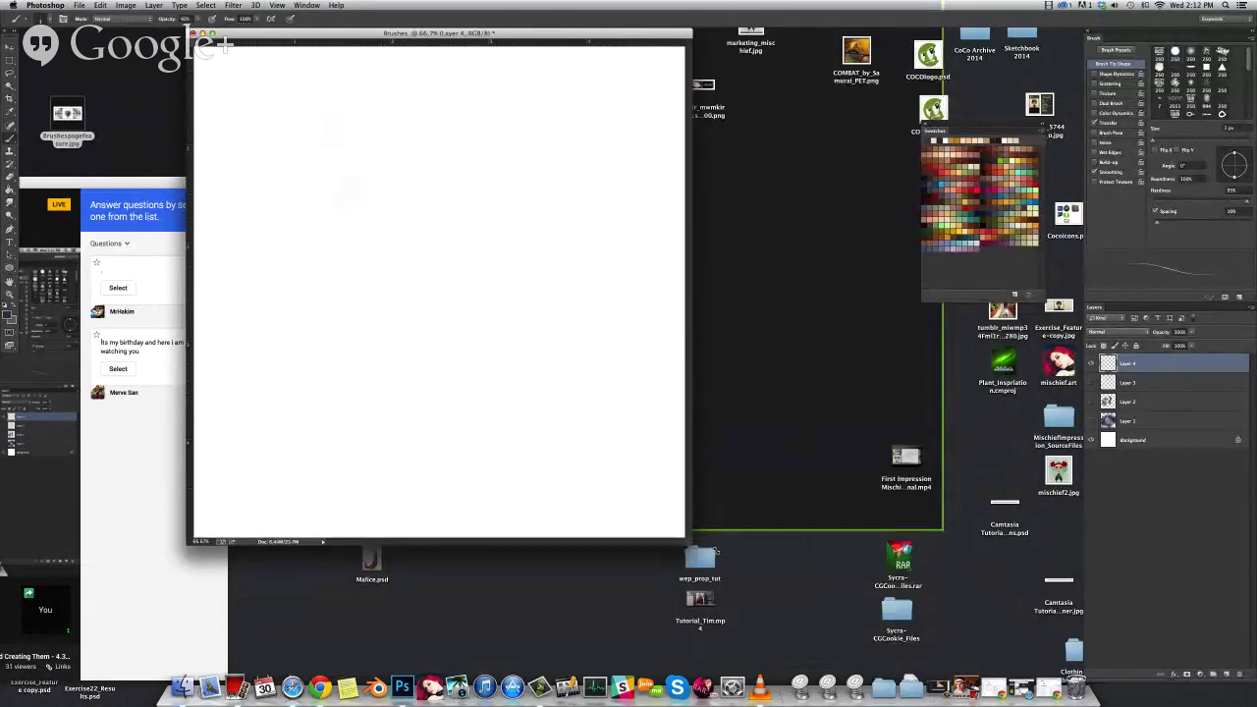
drag(686, 541, 1004, 664)
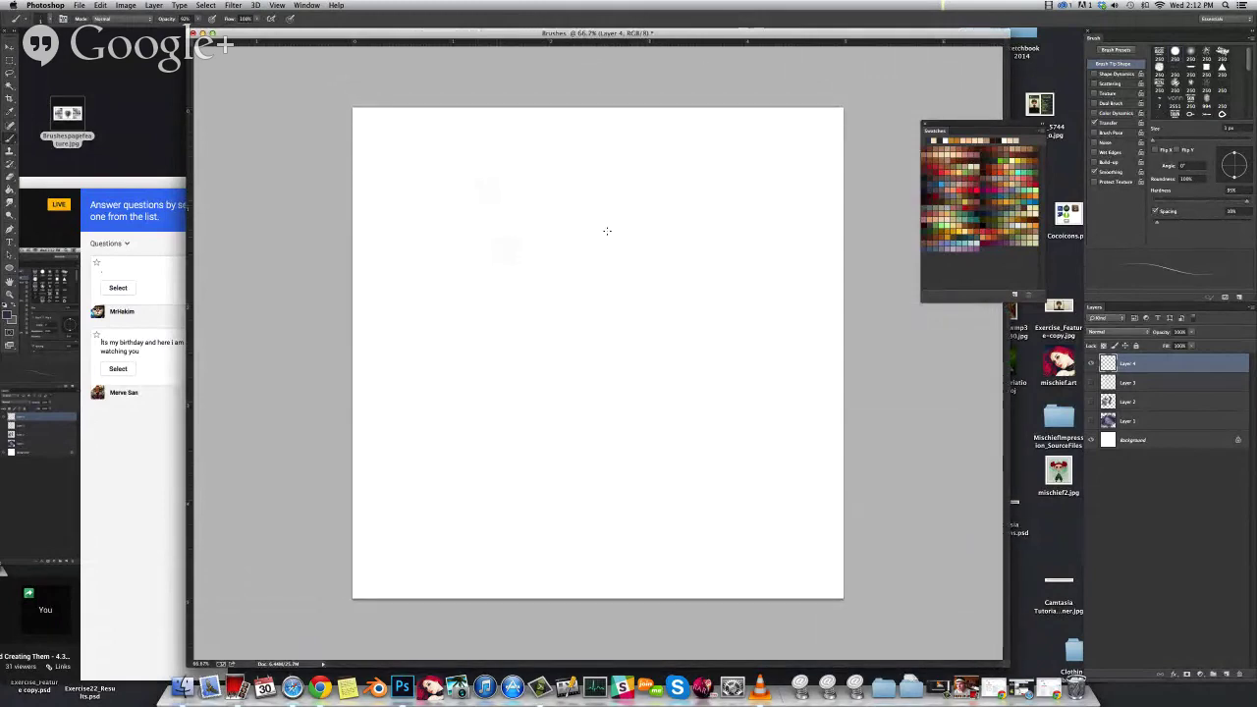
mouse_move(568, 236)
mouse_down()
mouse_move(574, 248)
mouse_move(561, 214)
mouse_up()
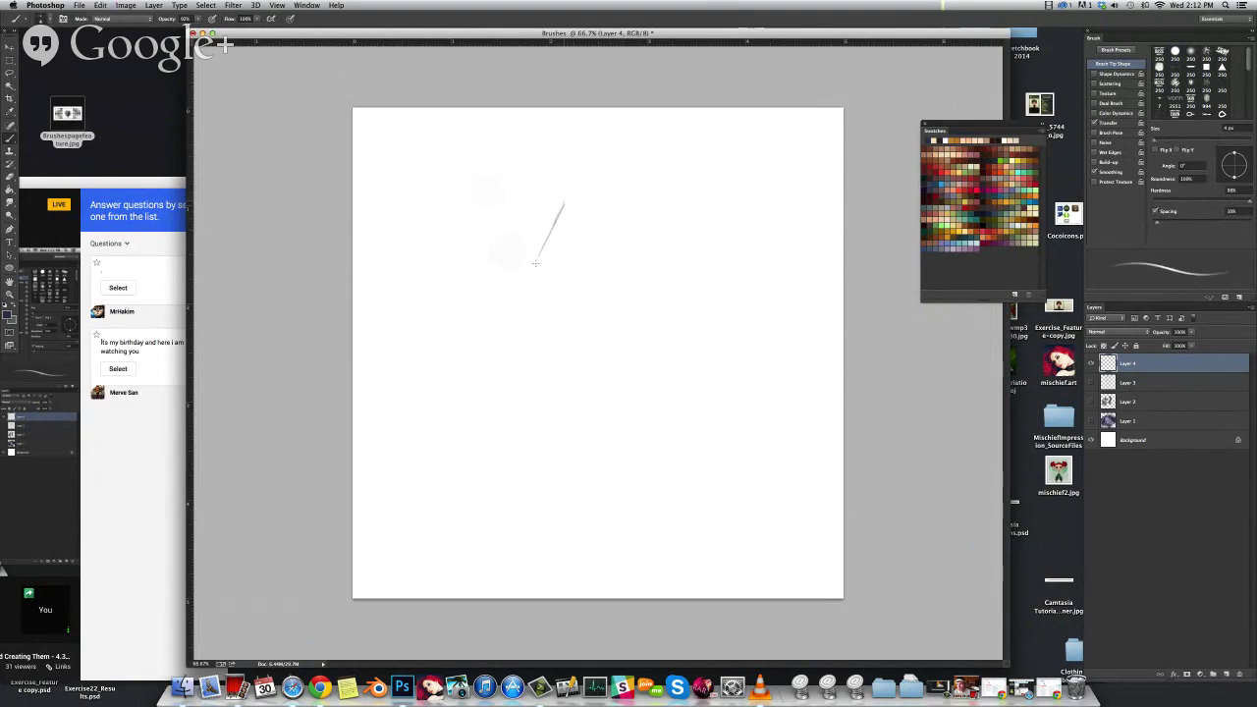
key(super+z)
drag(540, 216, 496, 290)
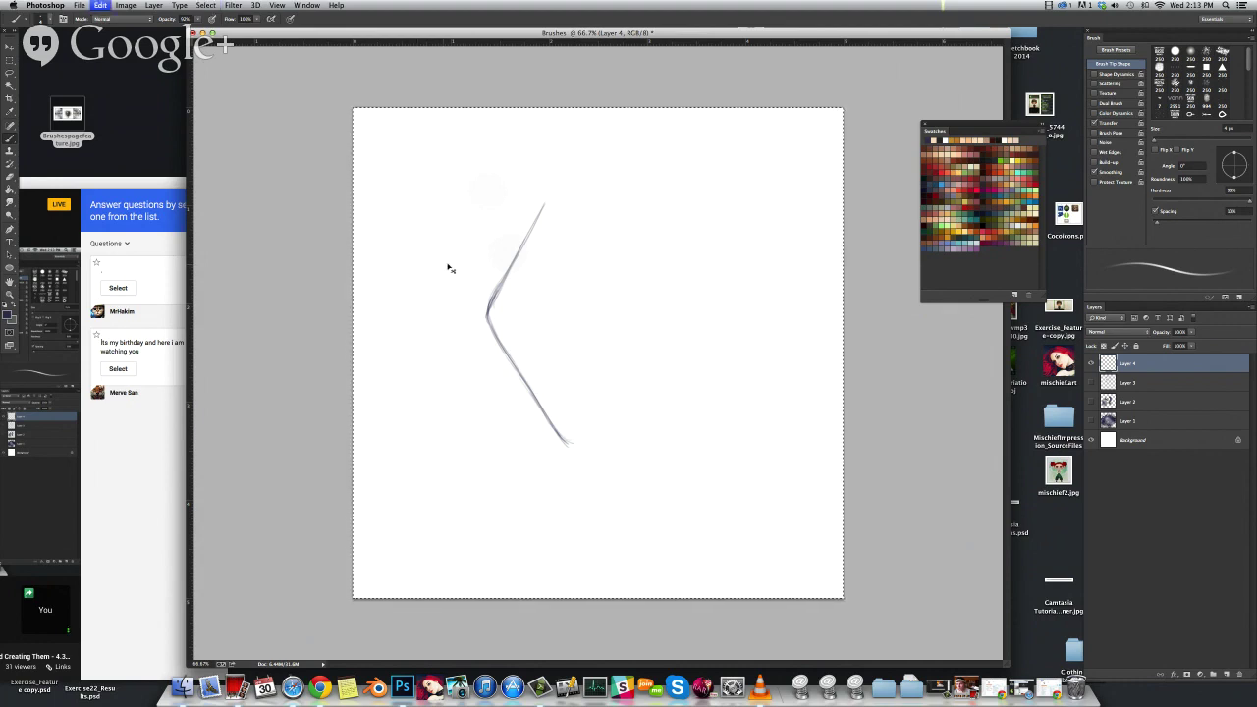
Paste a copy of the half-diamond line, flip it horizontally and align it as the right half of the diamond
key(super+v)
click(100, 5)
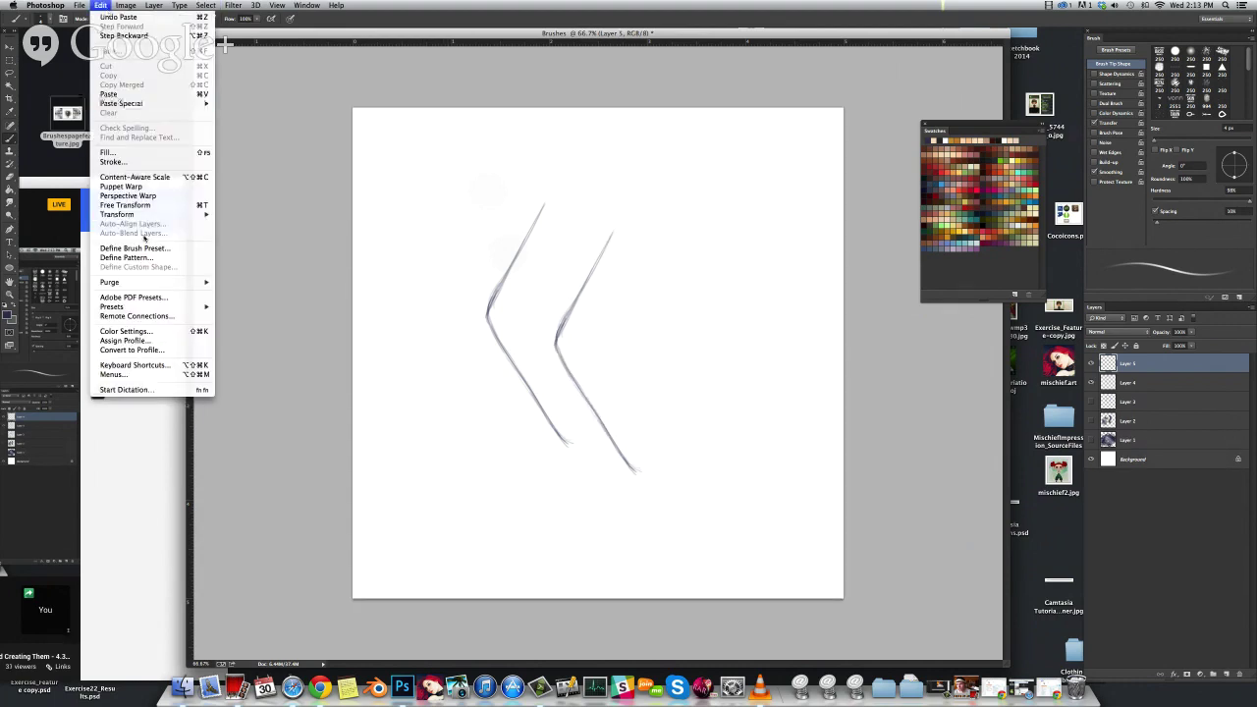
mouse_move(147, 214)
click(251, 325)
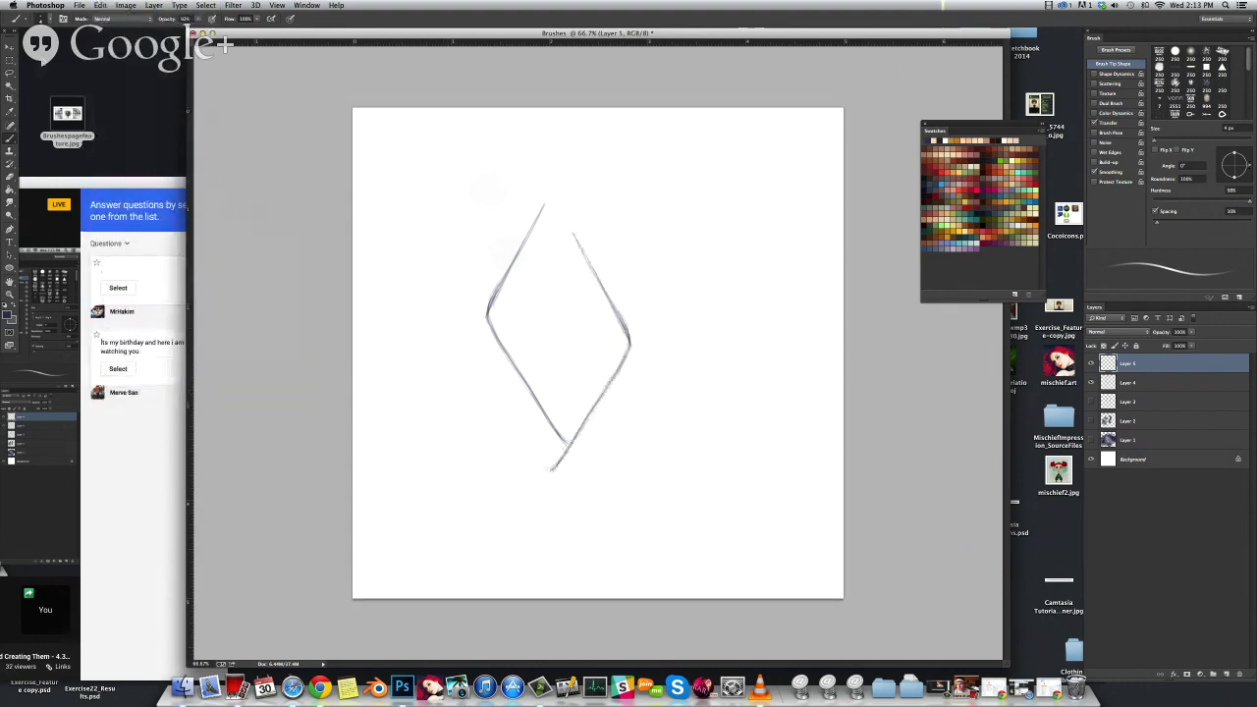
key(v)
drag(607, 434, 629, 414)
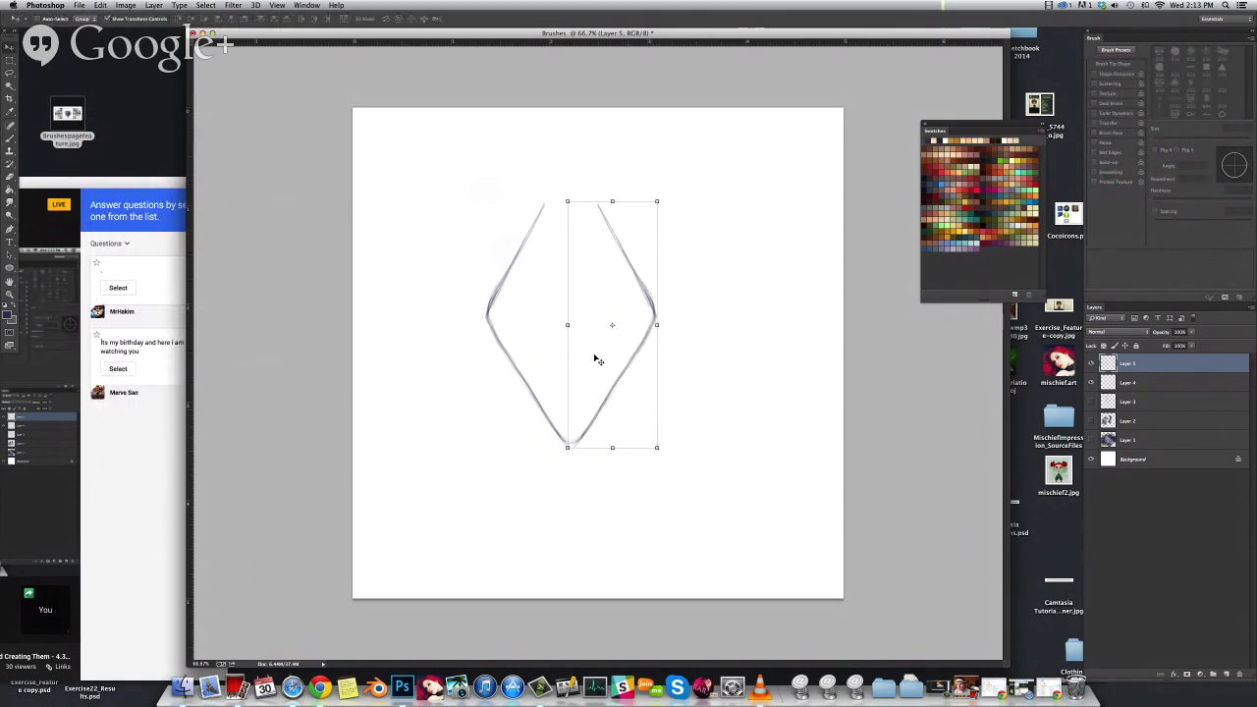
key(Left)
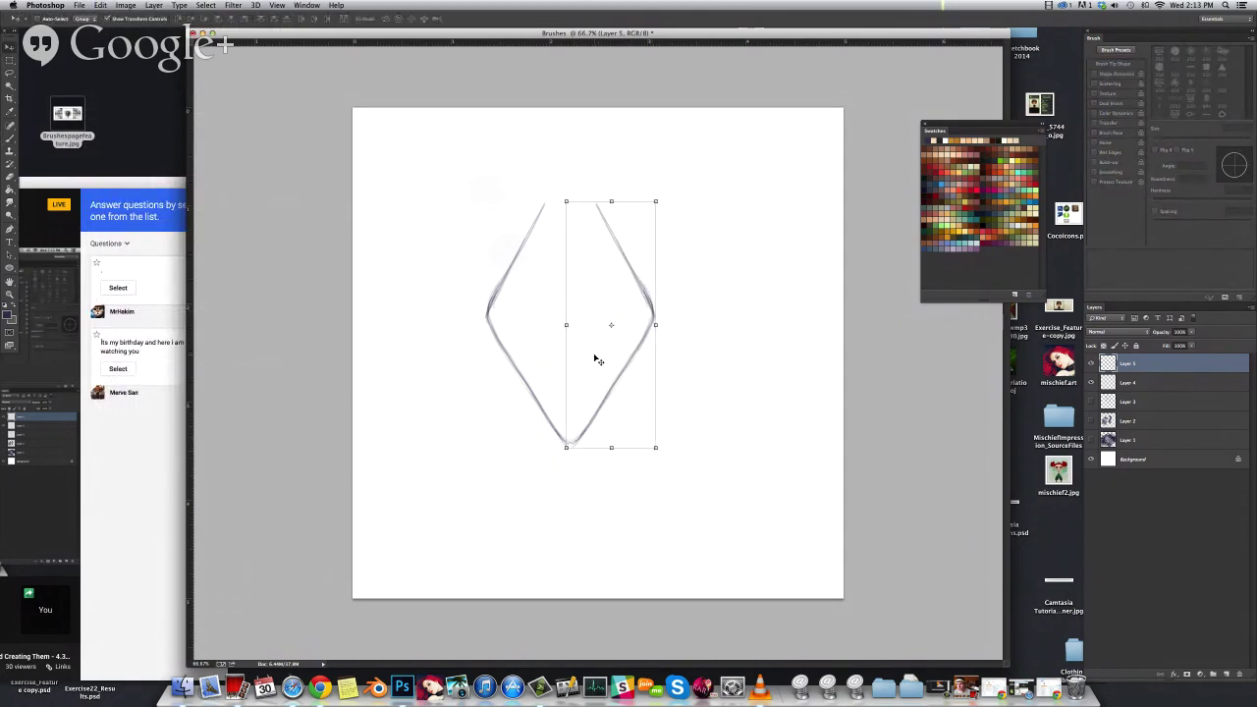
Merge the two halves into one layer and transform the diamond to be wider and lower on the canvas
key(super+e)
mouse_move(601, 247)
mouse_down()
mouse_move(688, 281)
mouse_move(639, 289)
mouse_up()
drag(595, 200, 596, 232)
mouse_move(662, 325)
mouse_down()
mouse_move(661, 253)
mouse_move(662, 305)
mouse_up()
mouse_move(680, 424)
mouse_down()
mouse_move(715, 449)
mouse_move(801, 572)
mouse_move(693, 468)
mouse_move(662, 364)
mouse_move(655, 452)
mouse_up()
key(Return)
key(b)
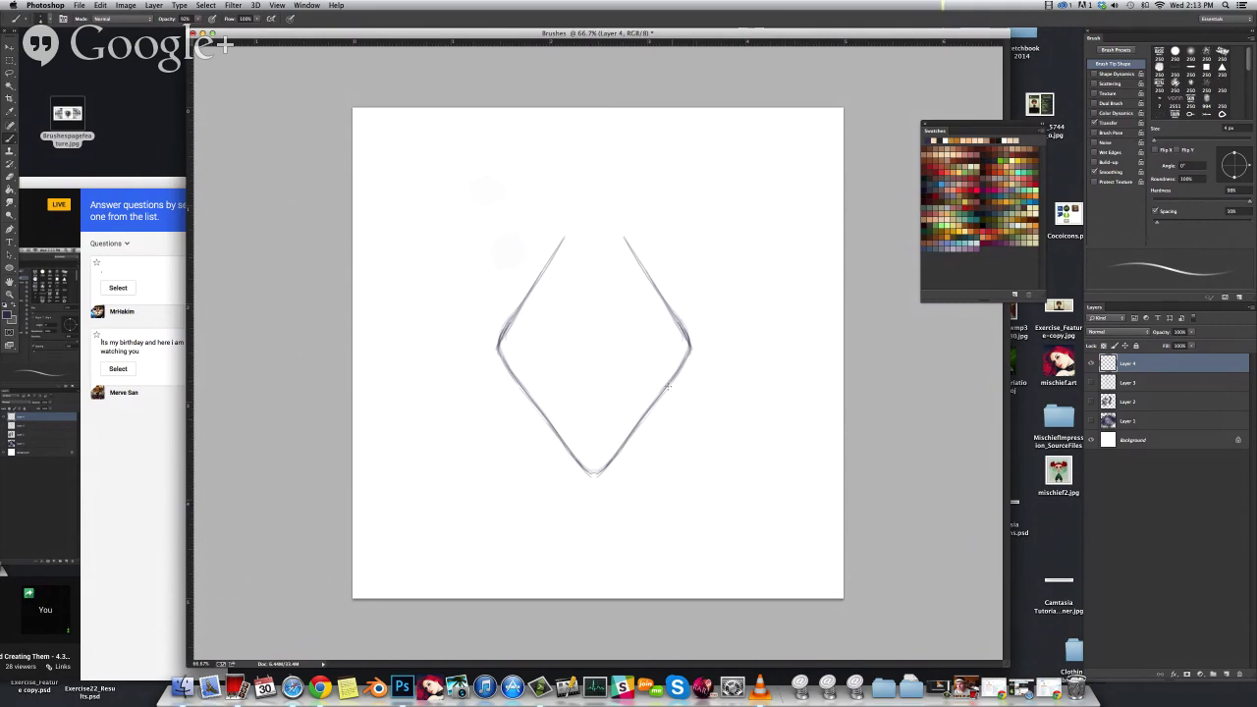
Paste a copy of the diamond and place it against the upper-left edge of the original
key(ctrl+v)
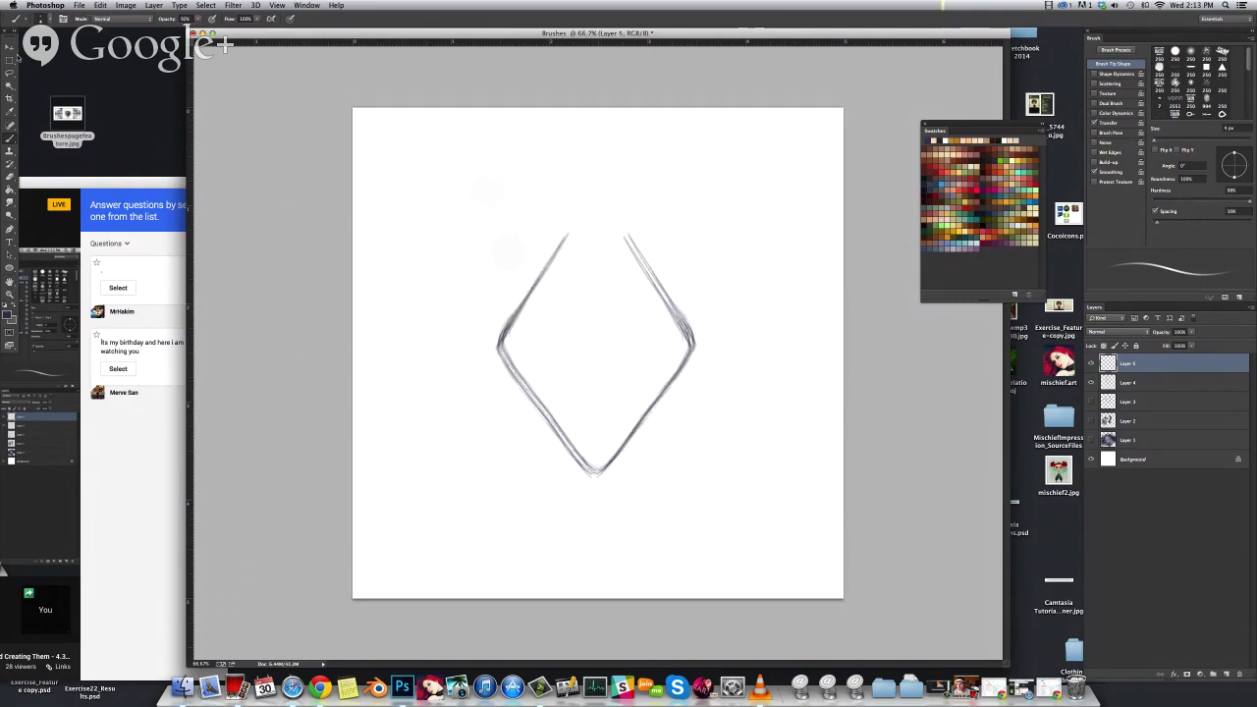
click(9, 47)
mouse_move(670, 451)
mouse_down()
mouse_move(520, 344)
mouse_move(549, 382)
mouse_move(542, 343)
mouse_up()
key(b)
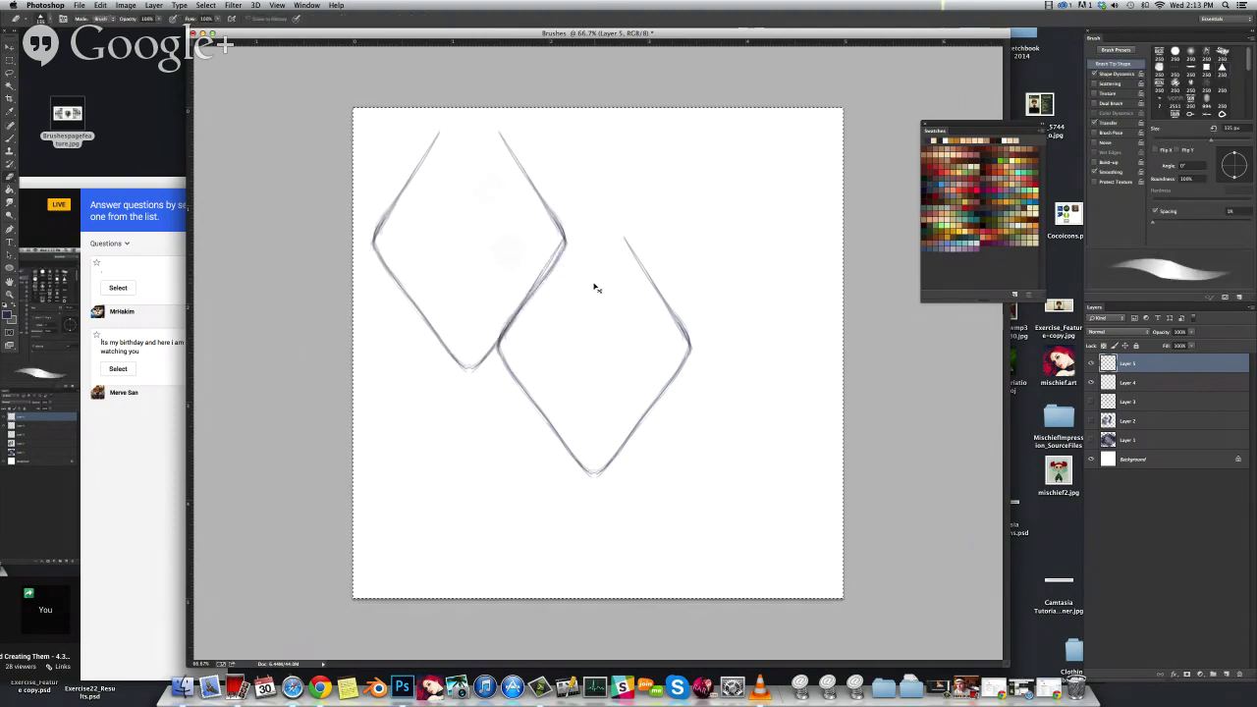
Paste another diamond against the original's upper-right edge and shift all three diamond layers down to center the pattern on the canvas
key(super+v)
key(v)
drag(628, 395, 730, 364)
shift+click(1111, 401)
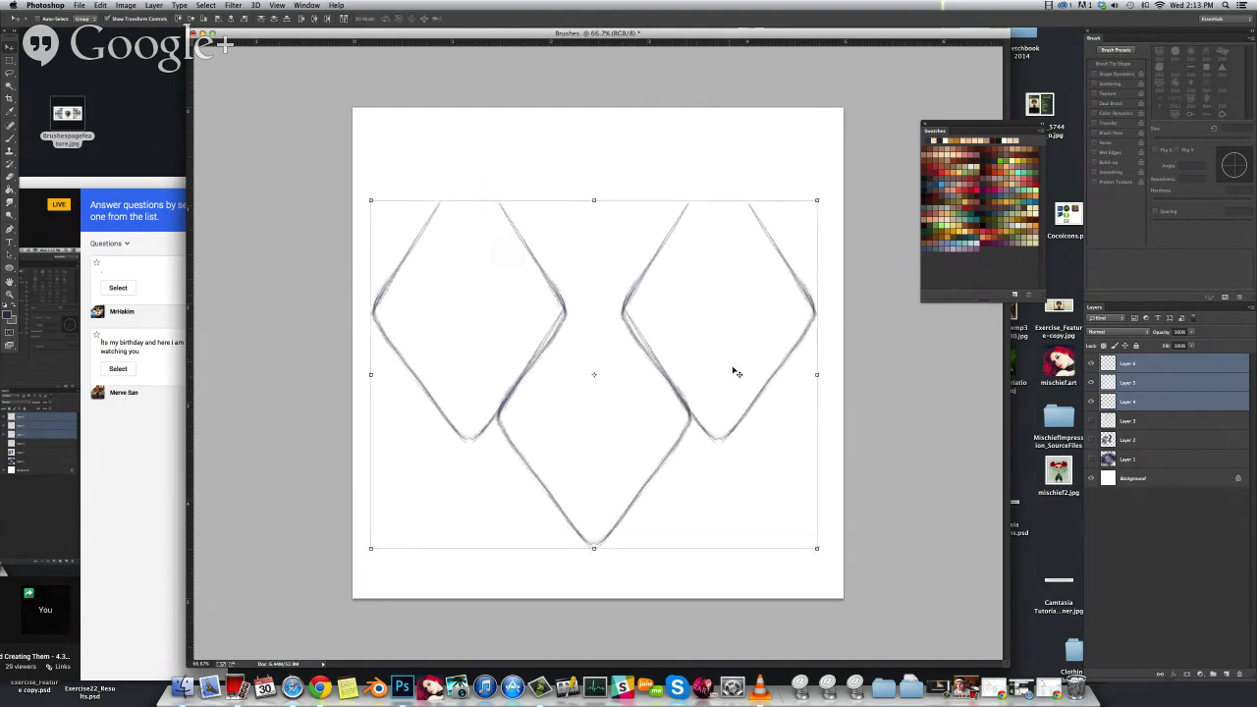
key(b)
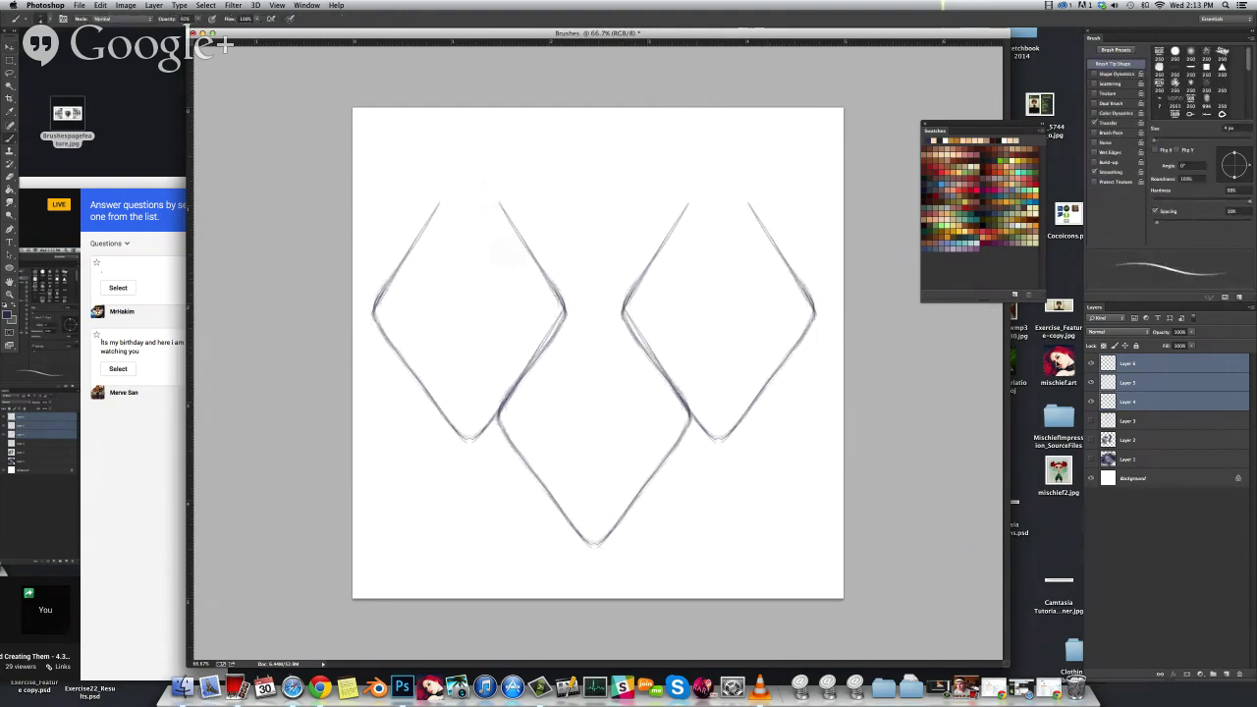
Erase the doubled edges of the lower diamond on Layer 4 where it meets the upper diamonds, and select the entire canvas
click(1107, 387)
click(1090, 383)
click(1090, 382)
click(1090, 401)
click(1090, 401)
click(1110, 402)
key(period)
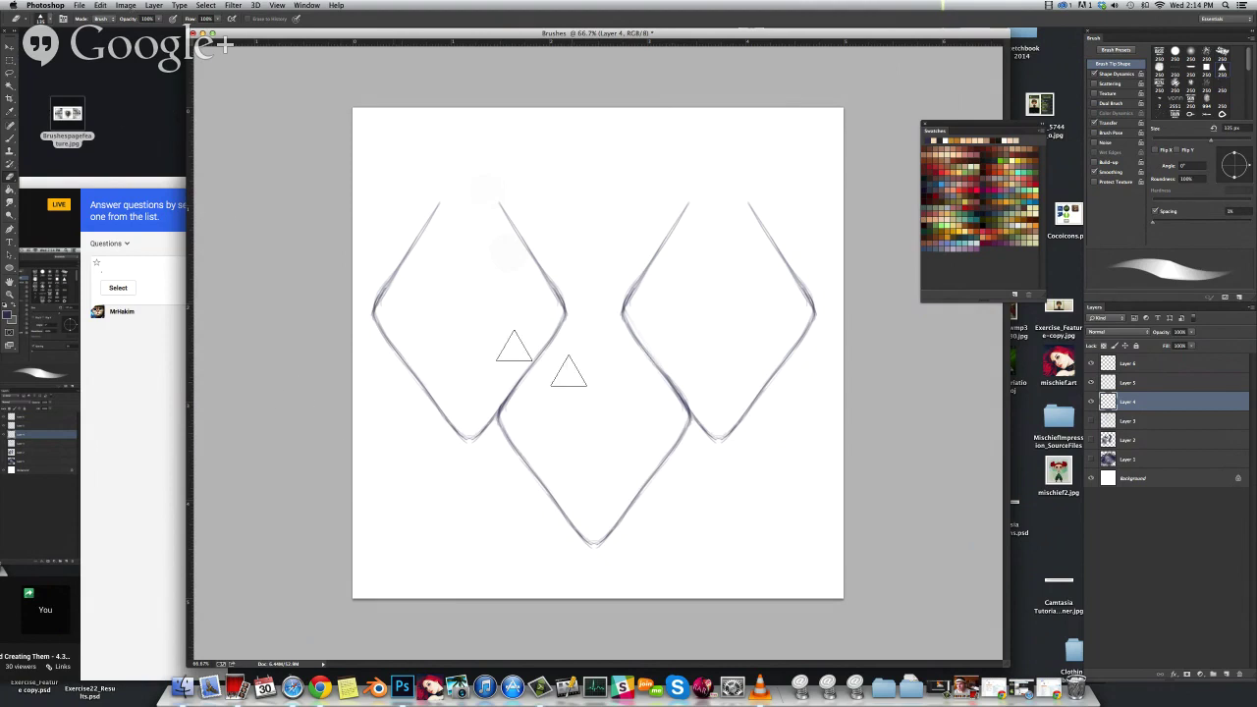
key(ctrl+a)
click(1090, 402)
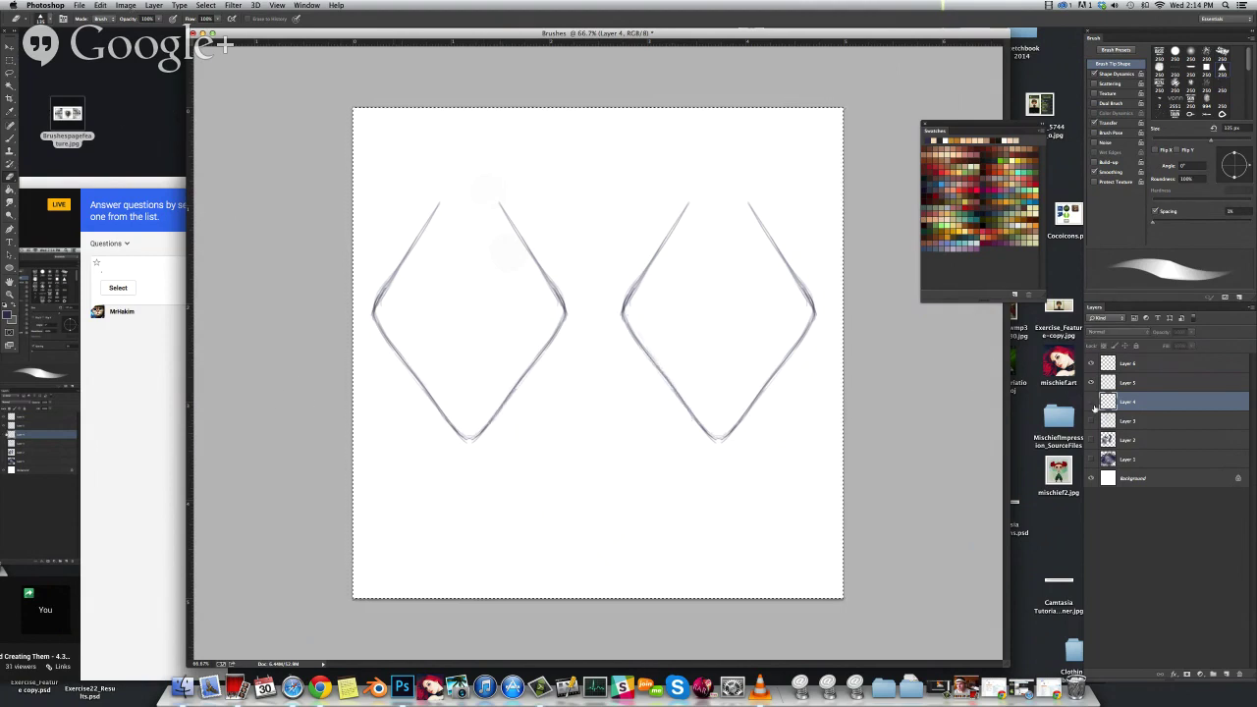
click(1090, 400)
Merge the three diamond layers into Layer 4 and toggle its visibility to check the result
click(1129, 365)
key(super+e)
key(super+e)
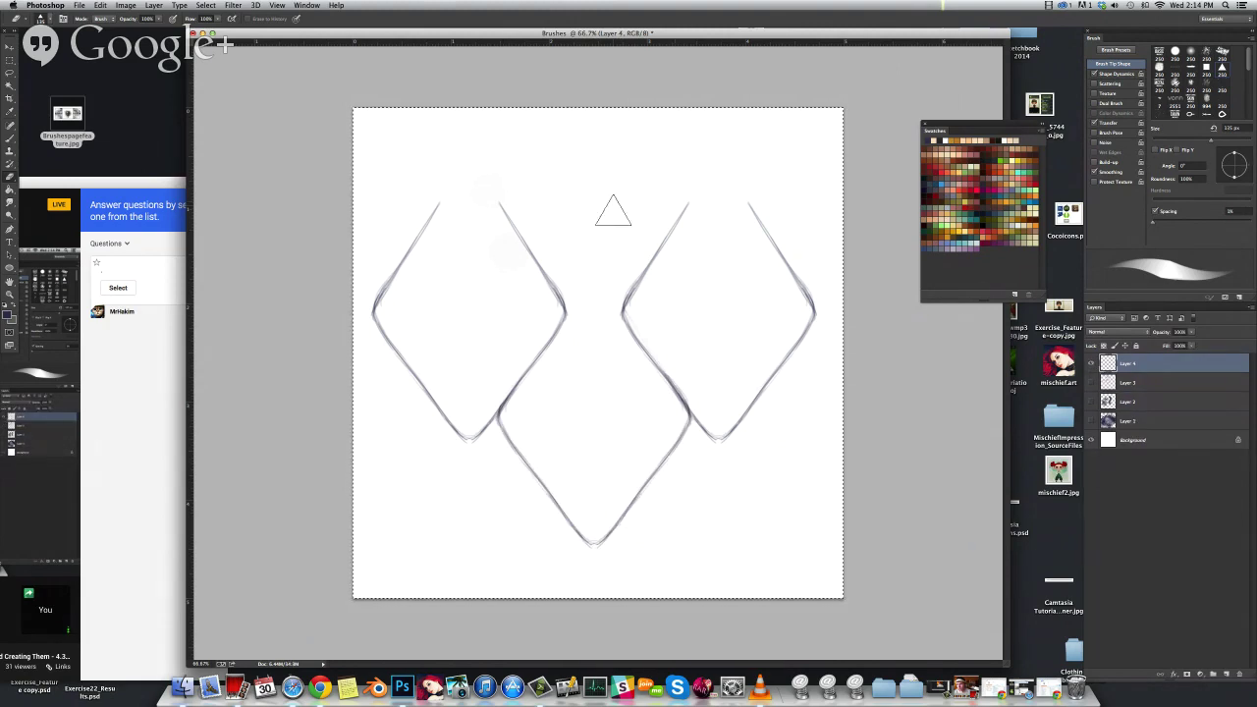
click(1090, 363)
click(1090, 364)
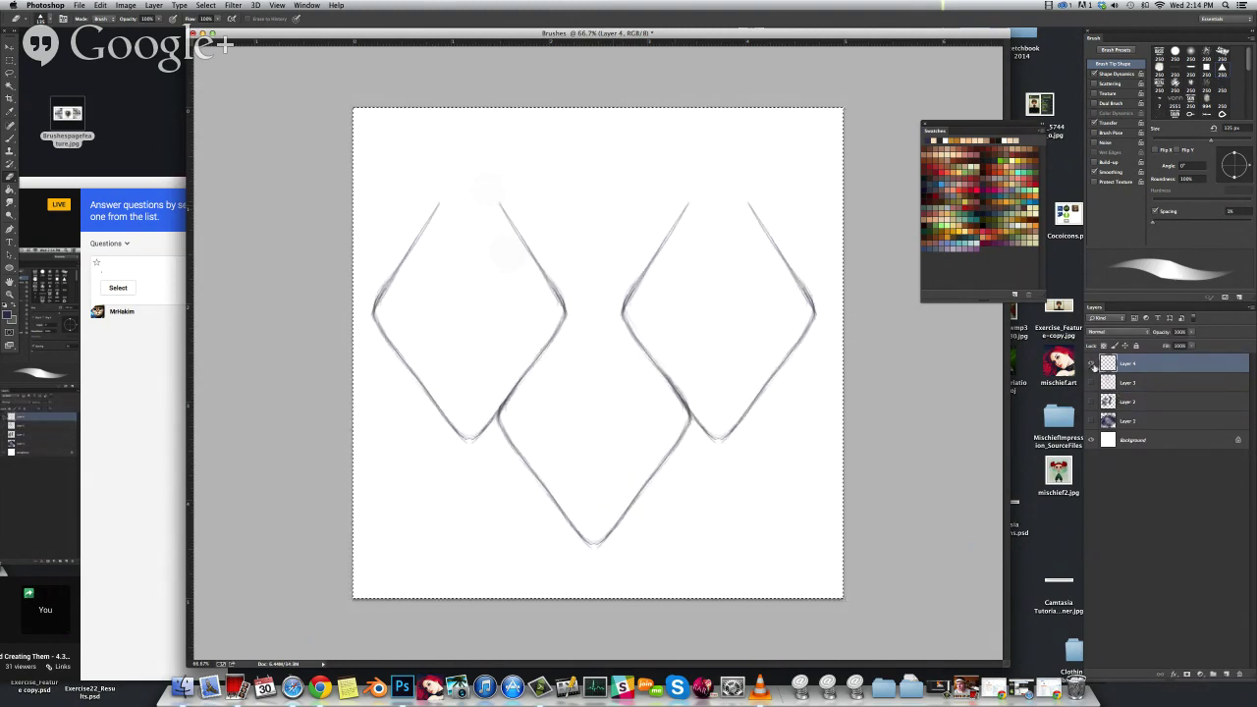
click(1090, 364)
click(1090, 364)
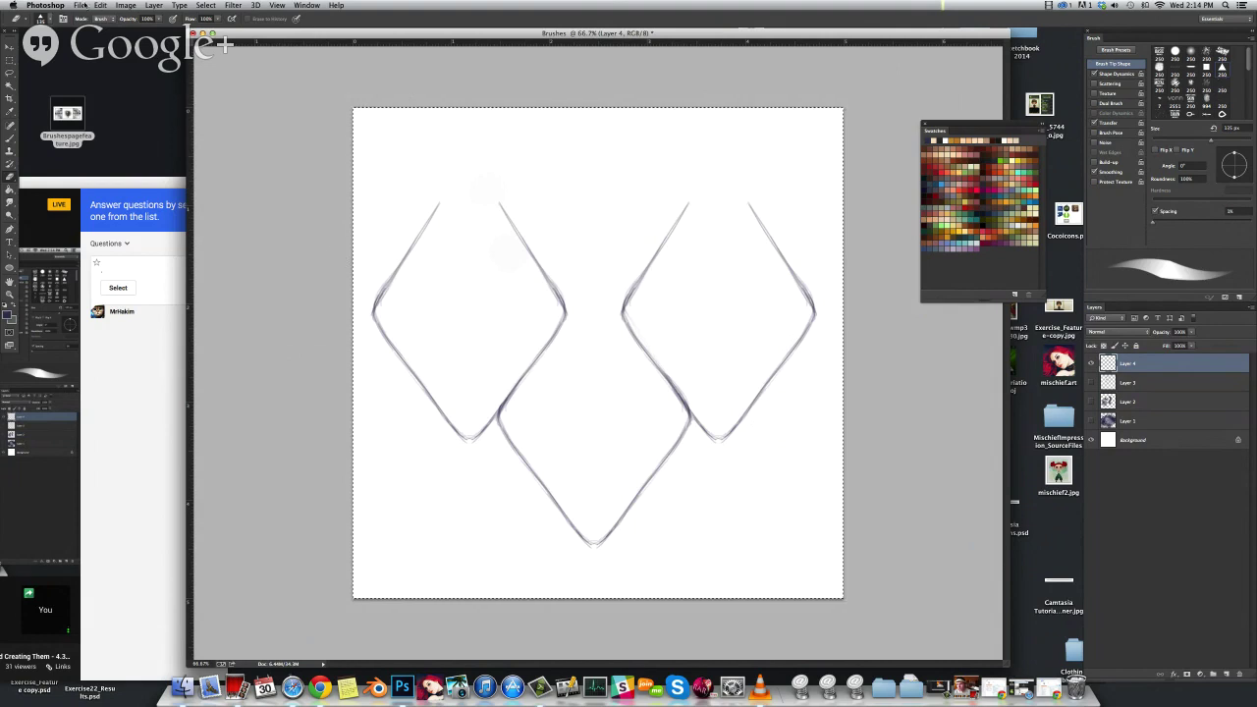
Define a brush preset named Brushes from the merged diamond pattern
click(100, 4)
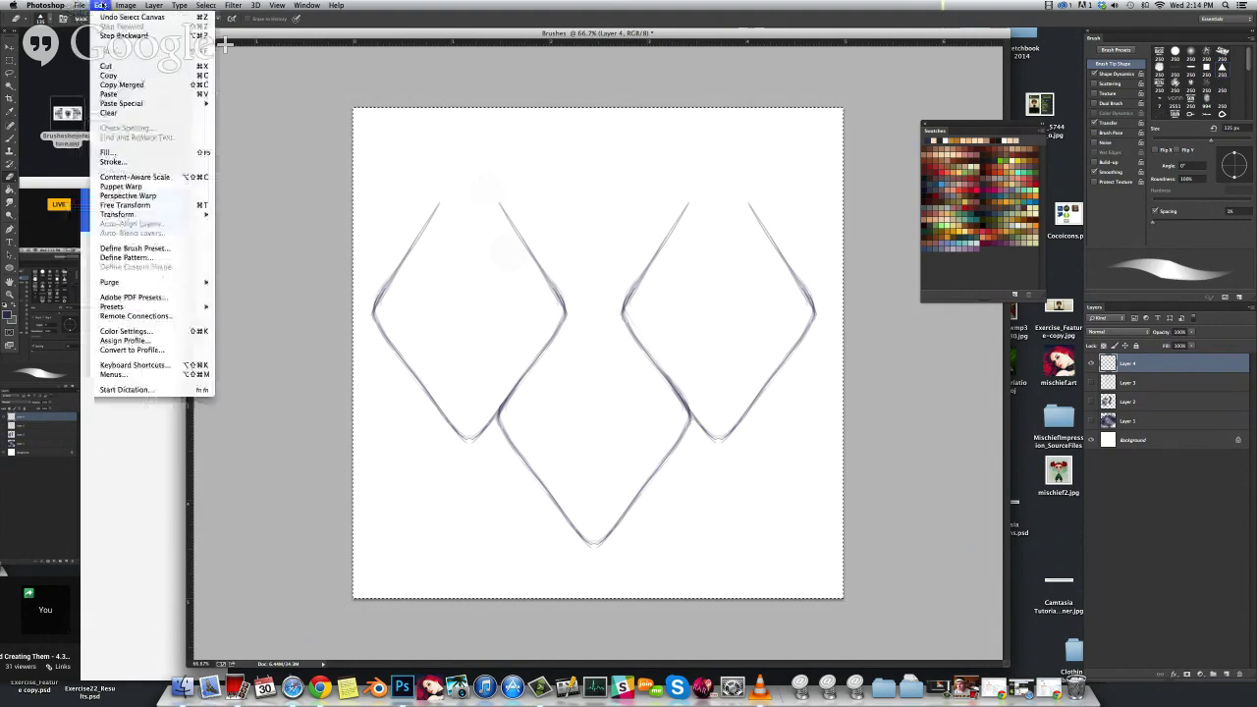
click(167, 250)
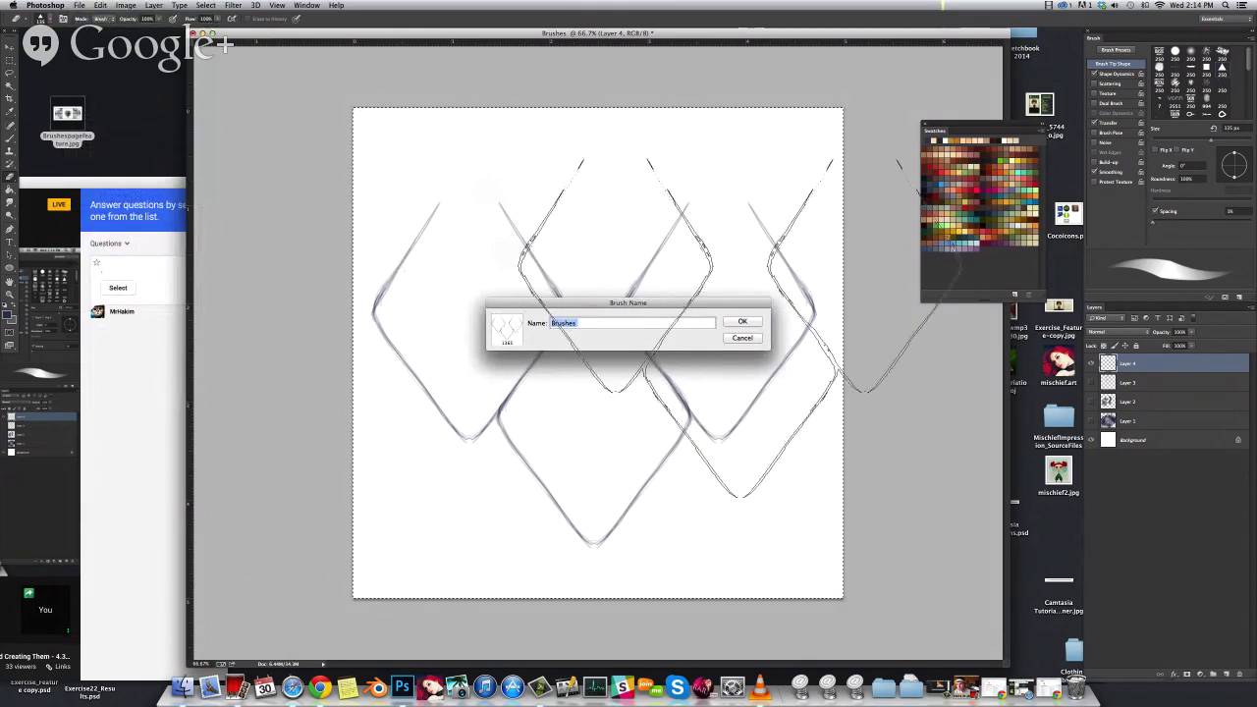
click(744, 322)
Add a new layer above the diamond pattern and hide Layer 4
key(ctrl+z)
drag(643, 314, 500, 285)
click(1225, 675)
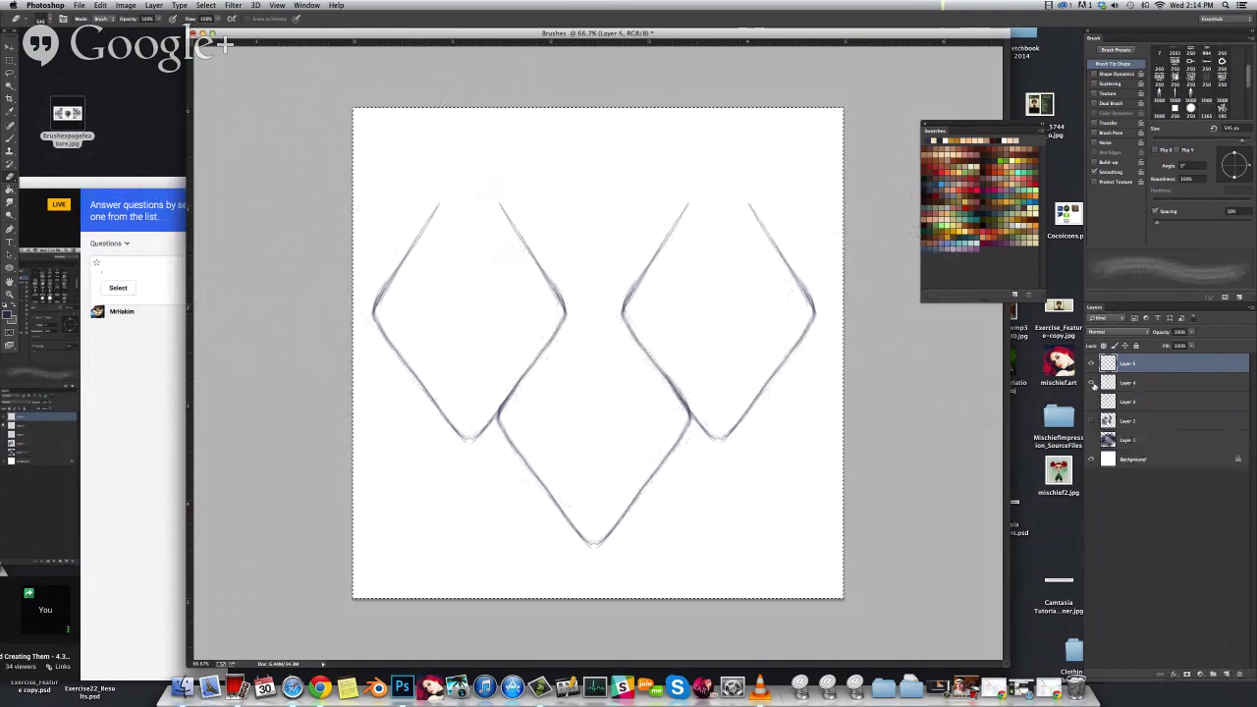
click(1091, 382)
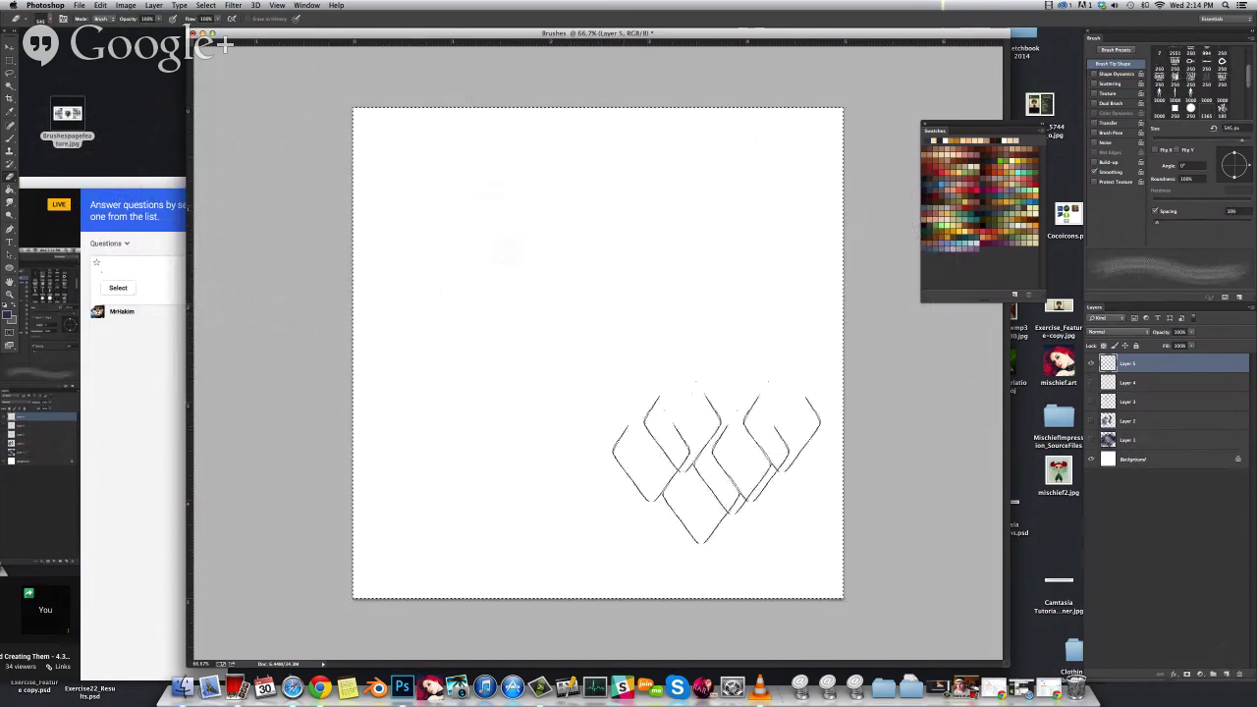
Choose the new diamond brush for painting, try several strokes down the blank canvas and undo each one
key(b)
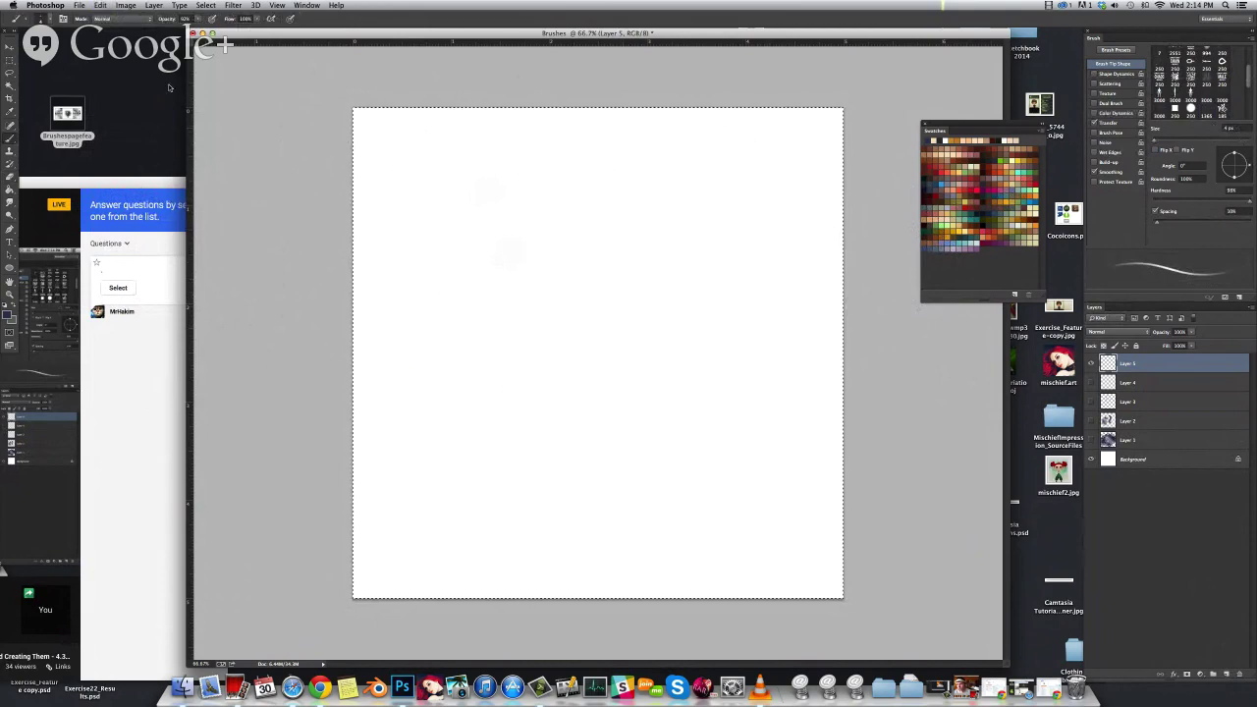
click(45, 19)
double_click(223, 193)
mouse_move(634, 253)
mouse_down()
mouse_move(521, 252)
mouse_move(448, 222)
mouse_move(576, 308)
mouse_move(505, 462)
mouse_move(575, 350)
mouse_move(751, 295)
mouse_move(689, 426)
mouse_move(690, 385)
mouse_up()
key(super+z)
mouse_move(483, 217)
mouse_down()
mouse_move(621, 425)
mouse_move(687, 186)
mouse_move(441, 422)
mouse_move(520, 461)
mouse_up()
key(super+z)
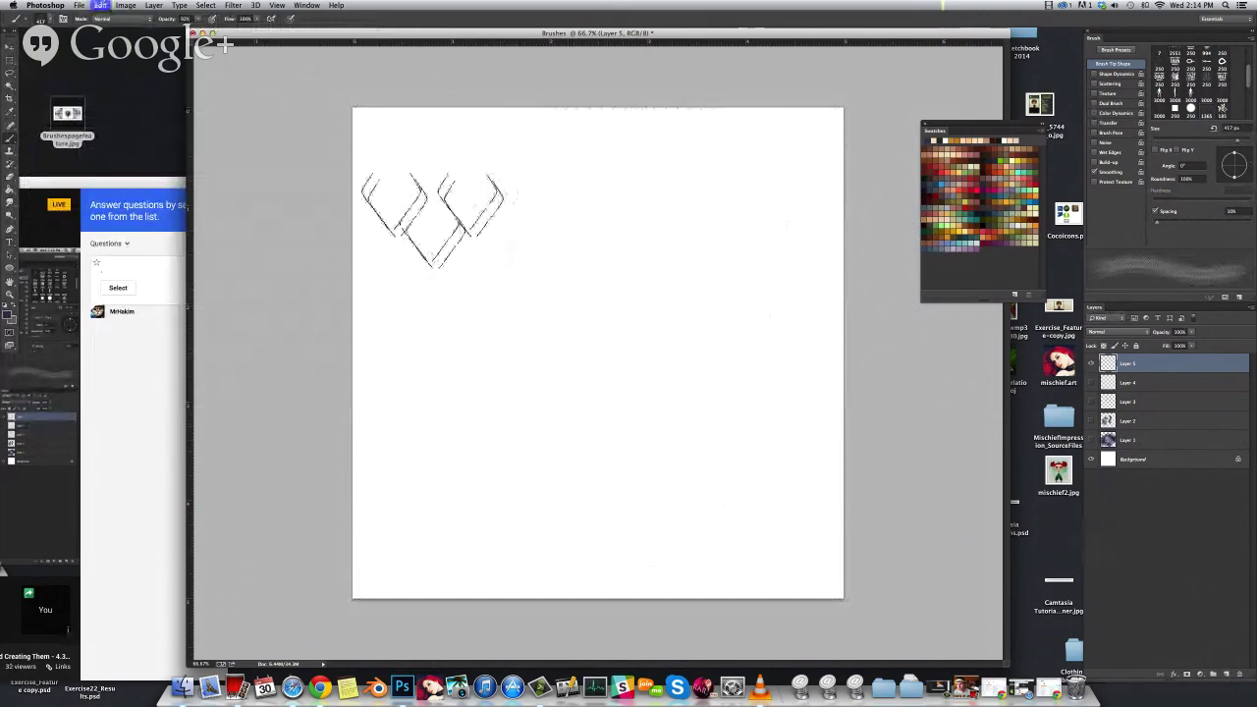
drag(555, 211, 561, 491)
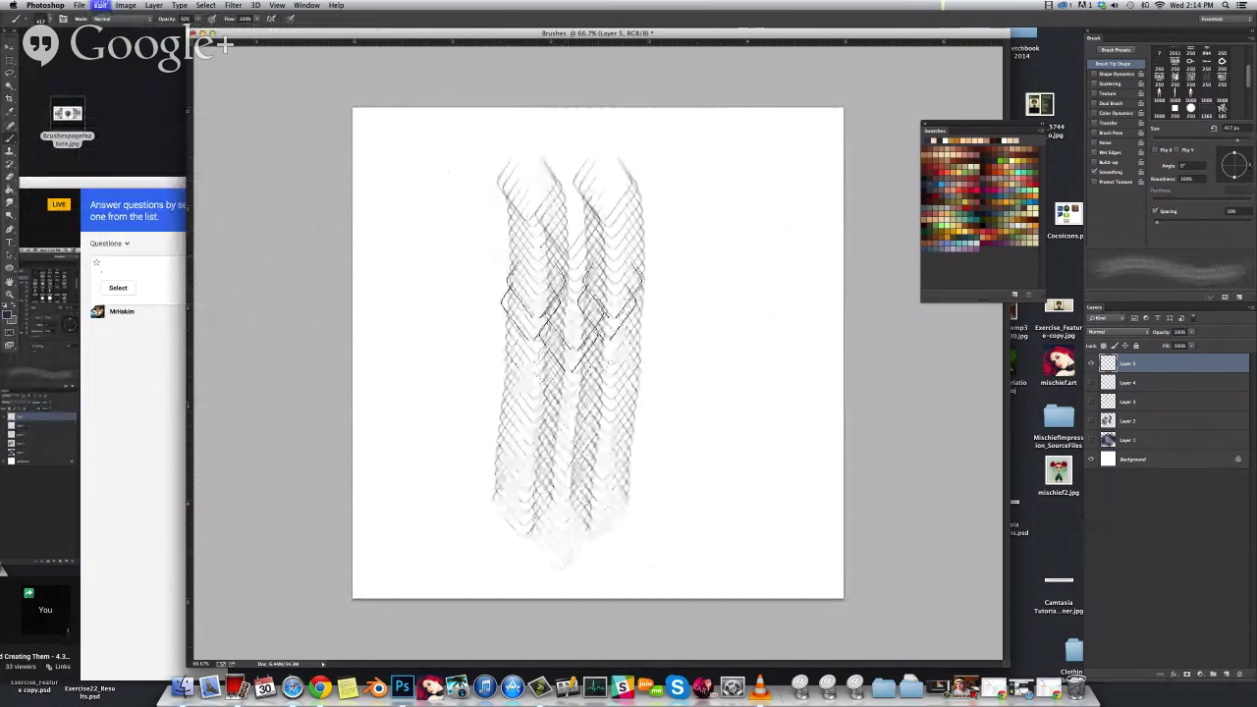
key(super+z)
Float the Brush panel beside the canvas, move the Swatches panel out of the way and widen the document window
mouse_move(1093, 39)
mouse_down()
mouse_move(947, 89)
mouse_move(793, 59)
mouse_up()
drag(991, 145, 1159, 491)
drag(1006, 664, 1018, 665)
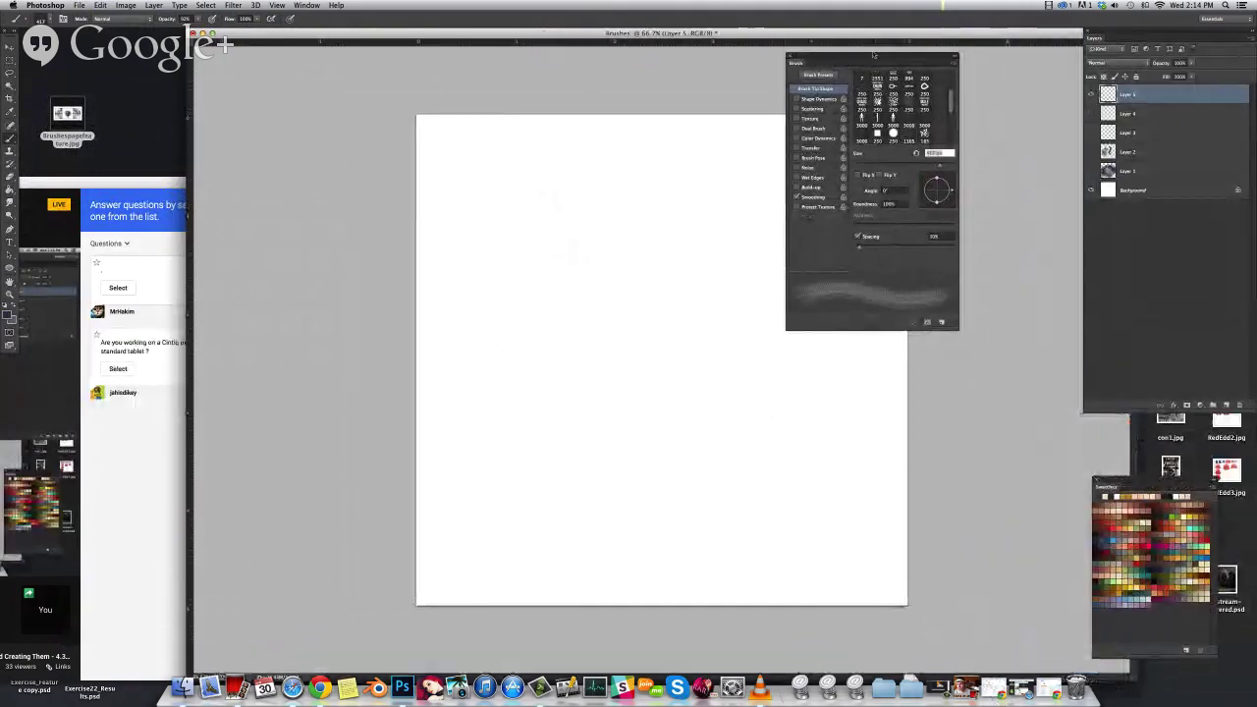
drag(874, 59, 982, 106)
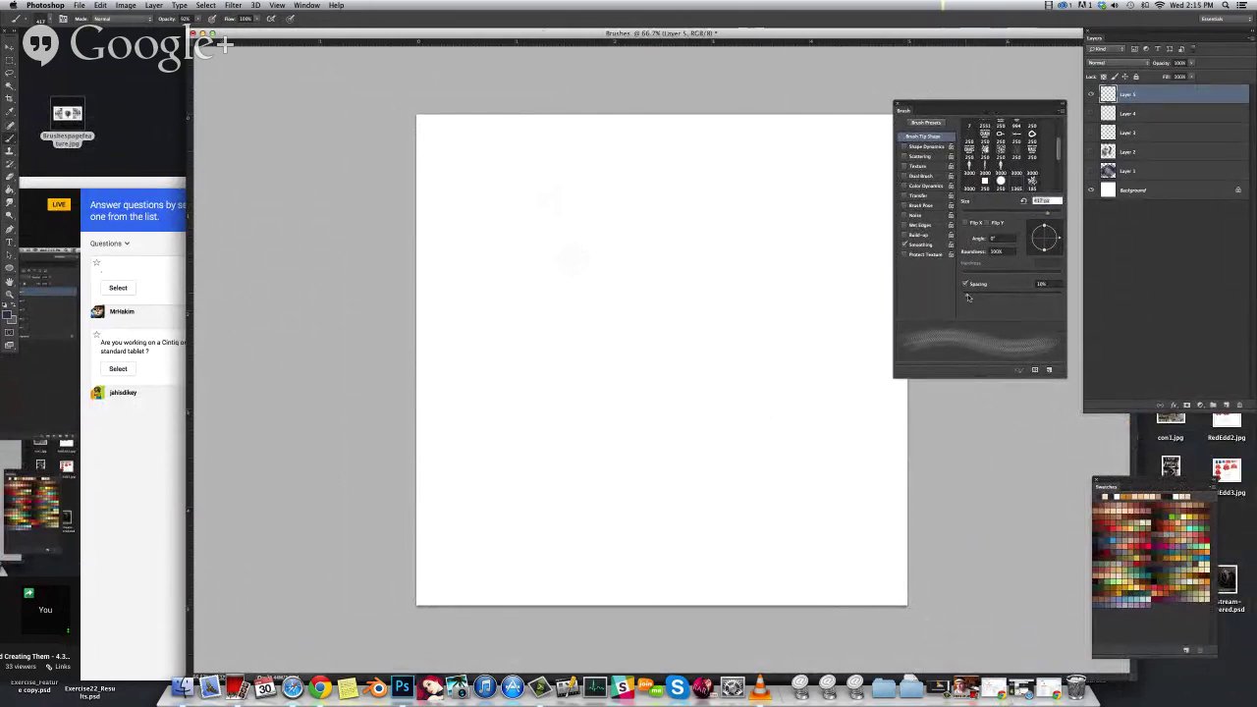
Try a long vertical stroke with an enlarged diamond brush on the empty layer and undo it
mouse_move(119, 188)
mouse_down()
mouse_move(459, 158)
mouse_move(608, 129)
mouse_move(155, 158)
mouse_move(100, 174)
mouse_up()
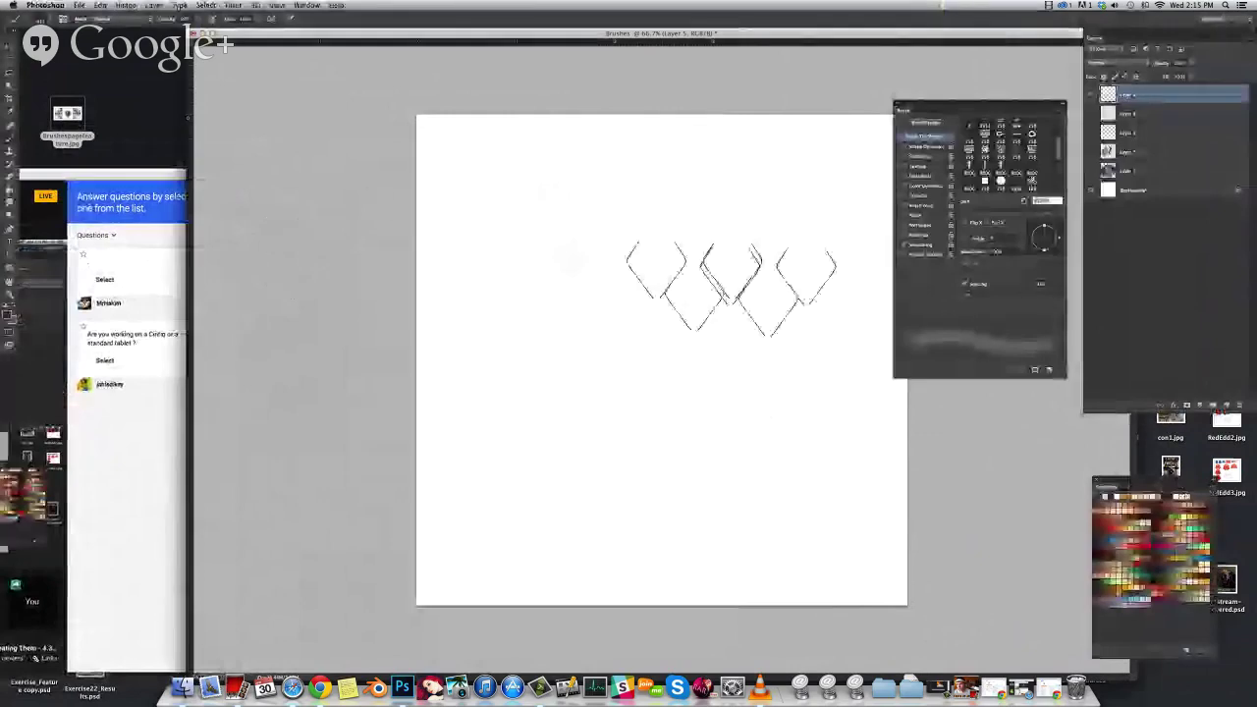
mouse_move(691, 263)
mouse_down()
mouse_move(701, 292)
mouse_move(680, 289)
mouse_move(675, 263)
mouse_move(693, 469)
mouse_move(681, 548)
mouse_up()
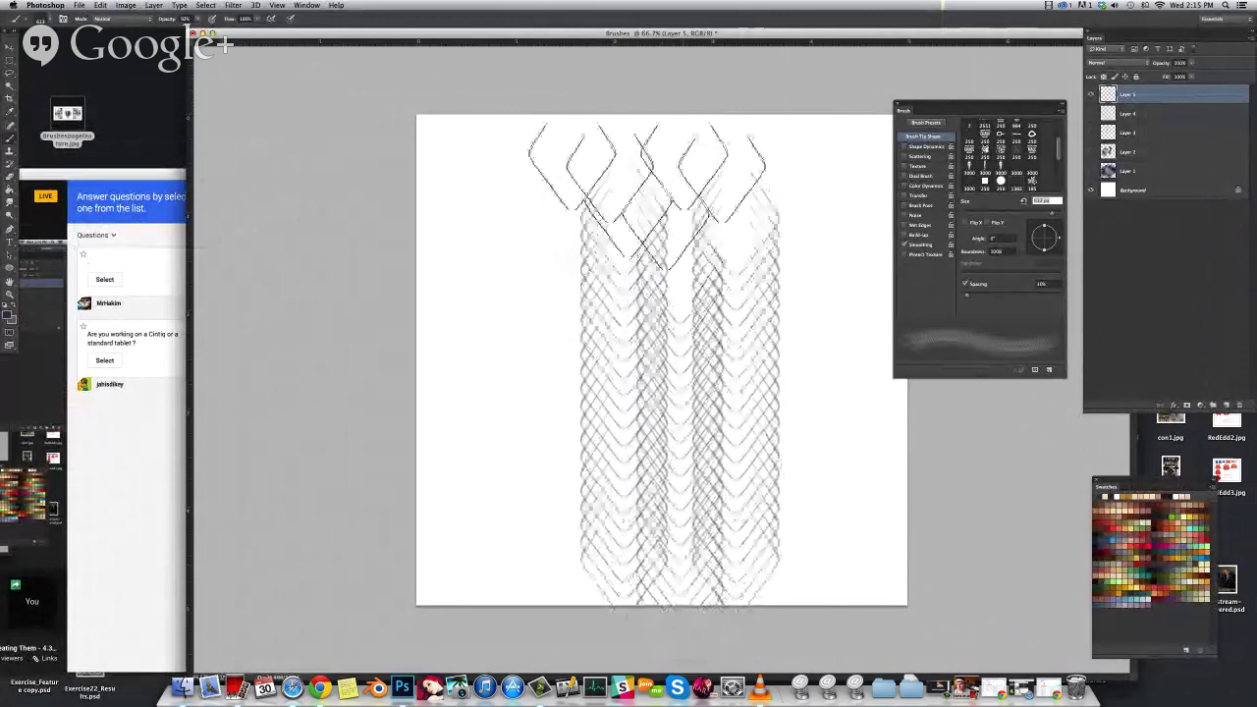
key(super+z)
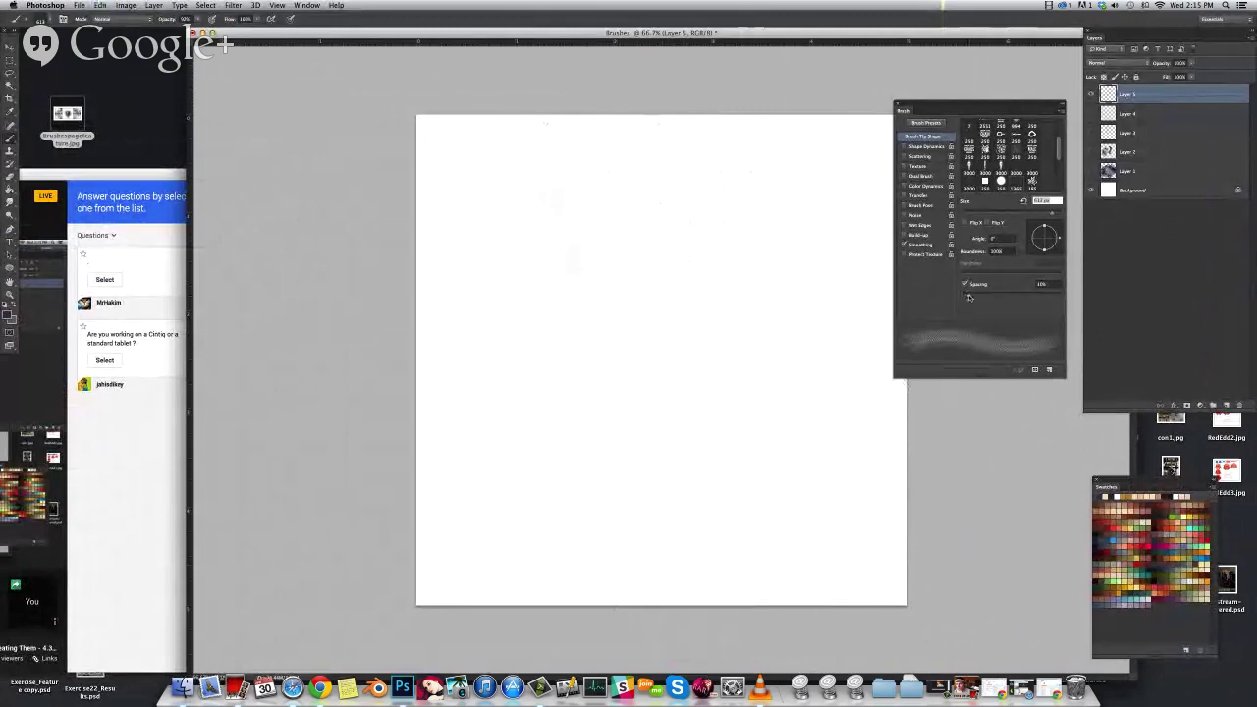
Increase the diamond brush's spacing to about 65%, try vertical strokes down the canvas and undo each one
drag(968, 296, 977, 298)
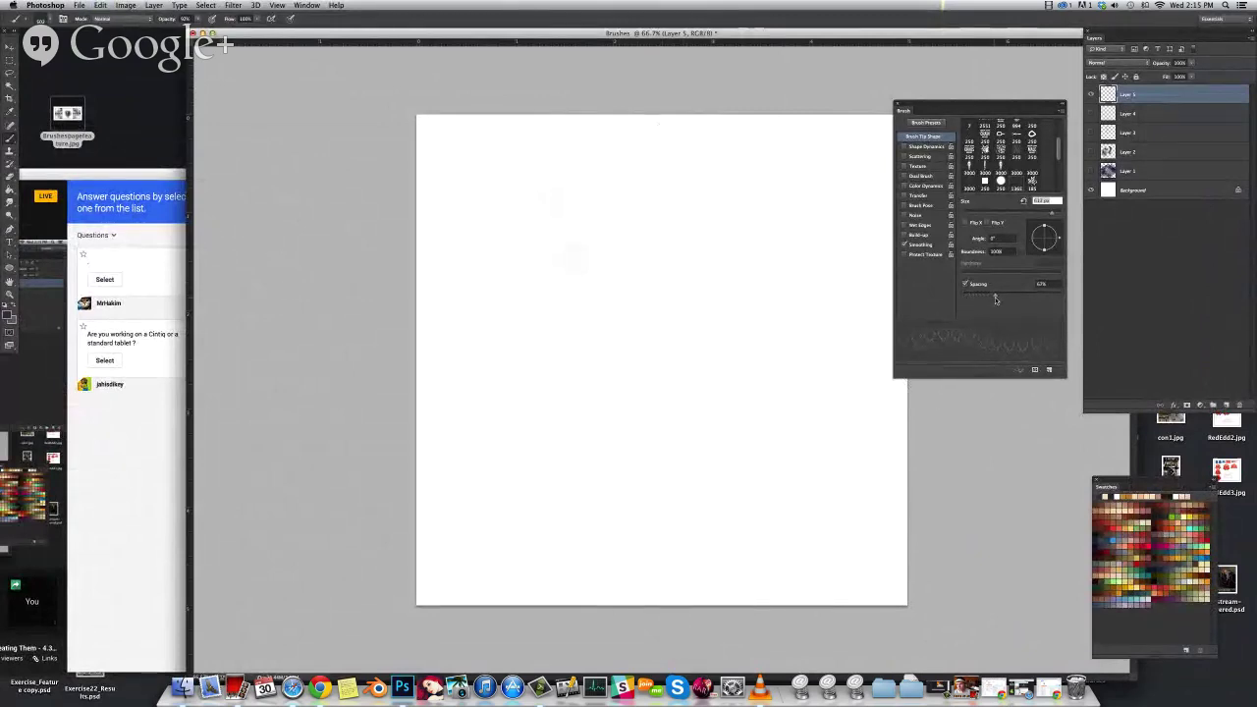
drag(611, 201, 608, 589)
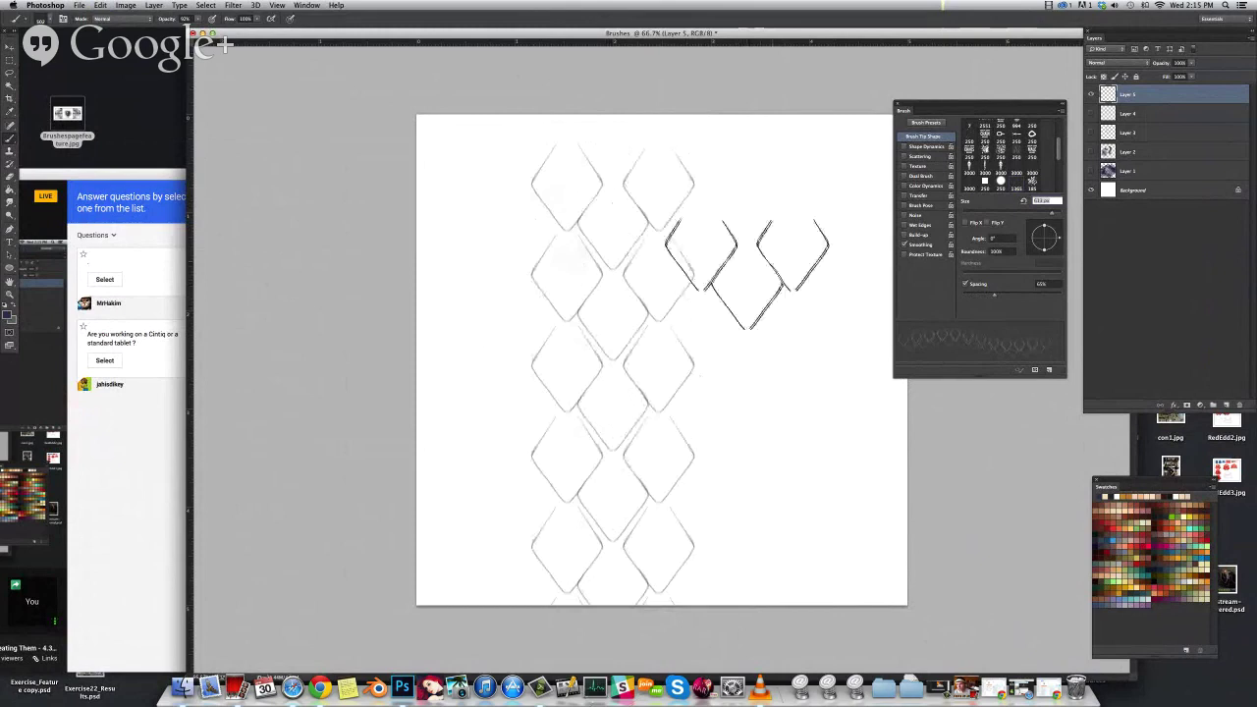
key(super+z)
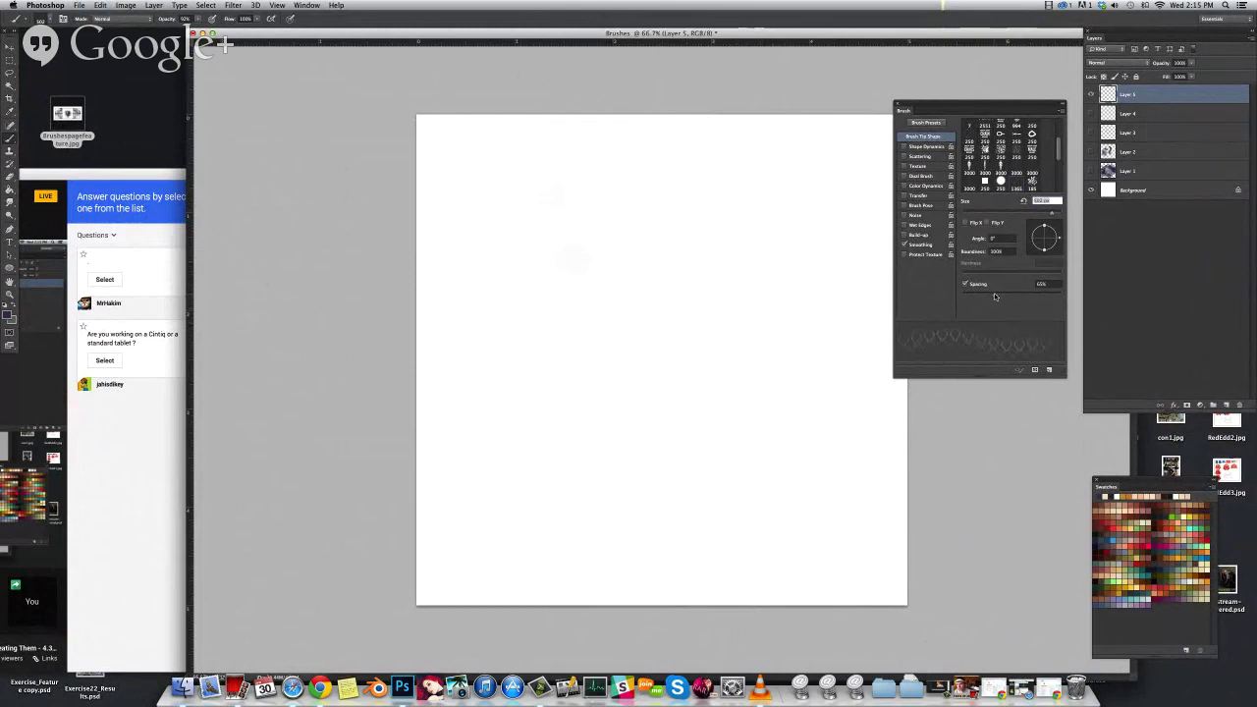
mouse_move(638, 194)
mouse_down()
mouse_move(631, 422)
mouse_move(645, 568)
mouse_move(639, 530)
mouse_up()
key(super+z)
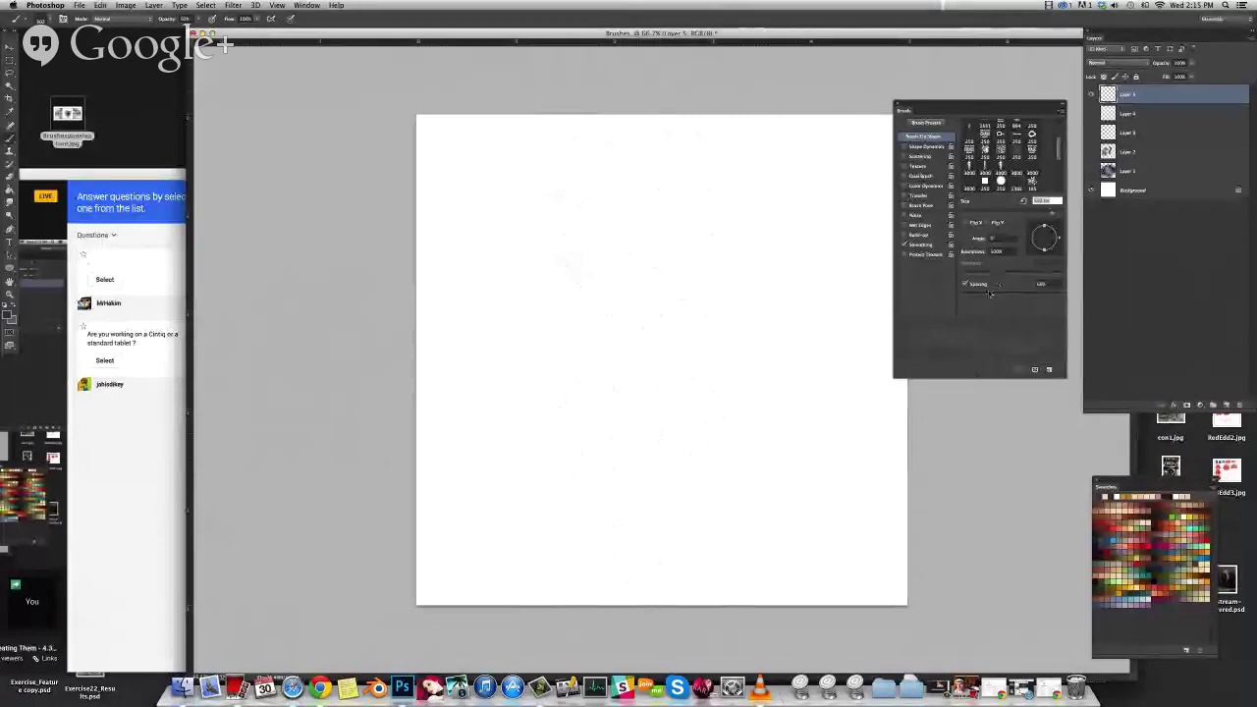
Tighten the diamond brush's spacing to about 57%, test long vertical strokes and undo them
drag(639, 197, 638, 535)
key(super+z)
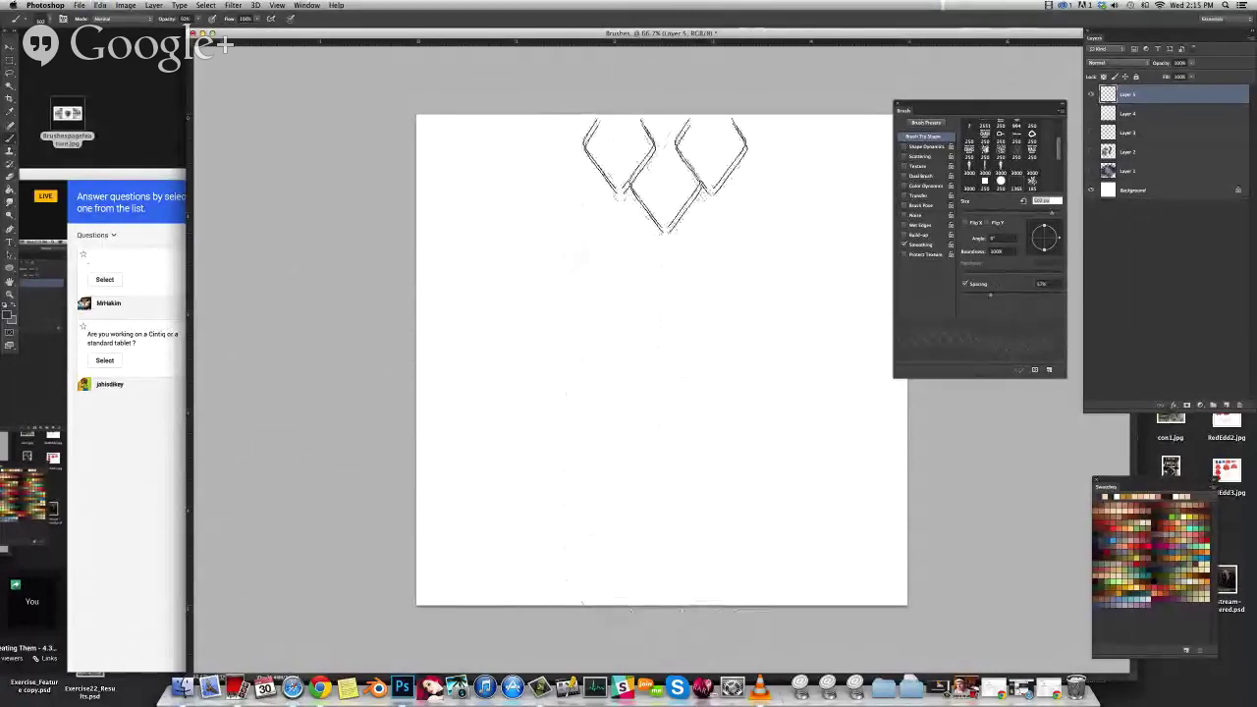
mouse_move(696, 167)
mouse_down()
mouse_move(680, 518)
mouse_move(724, 653)
mouse_up()
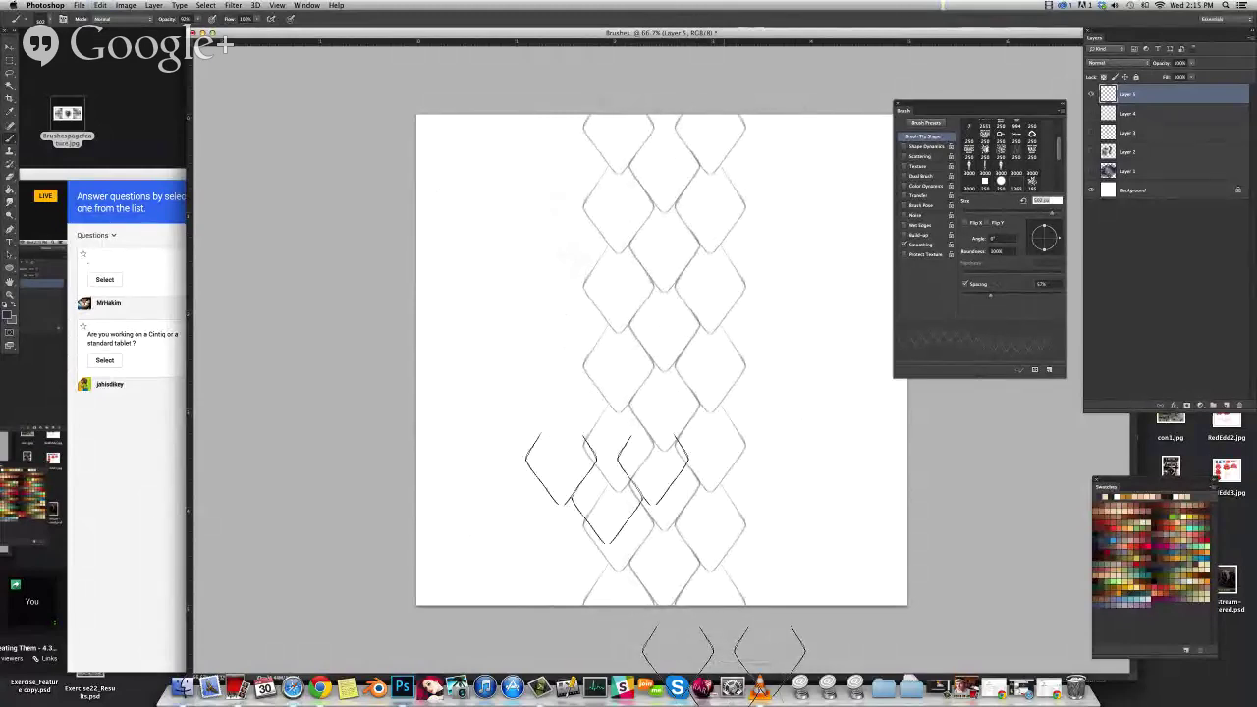
key(super+z)
Try several diagonal strokes and one vertical stroke with the diamond brush, undoing all of them
mouse_move(558, 182)
mouse_down()
mouse_move(634, 270)
mouse_move(786, 562)
mouse_up()
key(super+z)
mouse_move(775, 153)
mouse_down()
mouse_move(503, 422)
mouse_move(524, 560)
mouse_up()
key(super+z)
mouse_move(505, 211)
mouse_down()
mouse_move(629, 275)
mouse_move(844, 535)
mouse_move(653, 535)
mouse_up()
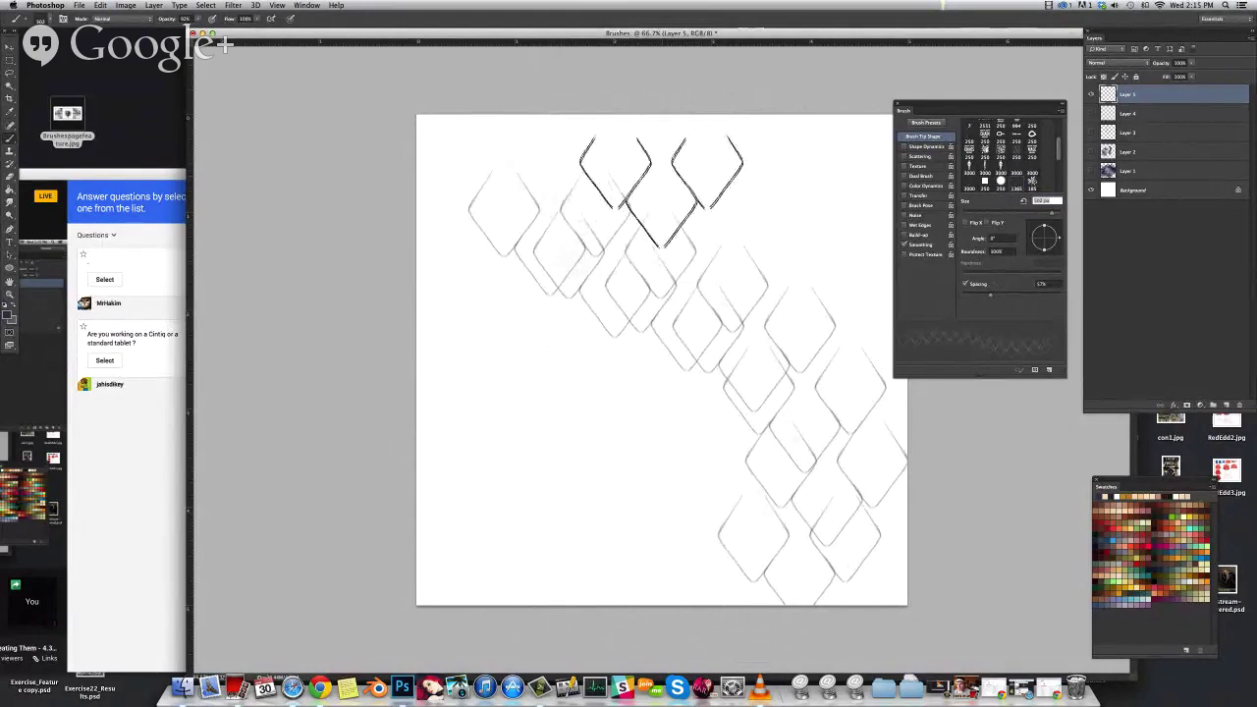
mouse_move(664, 180)
mouse_down()
mouse_move(676, 316)
mouse_move(668, 531)
mouse_up()
key(super+alt+z)
key(super+alt+z)
Try a full-height vertical stroke and a stroke in a diagonal direction, undoing both
drag(656, 180, 659, 667)
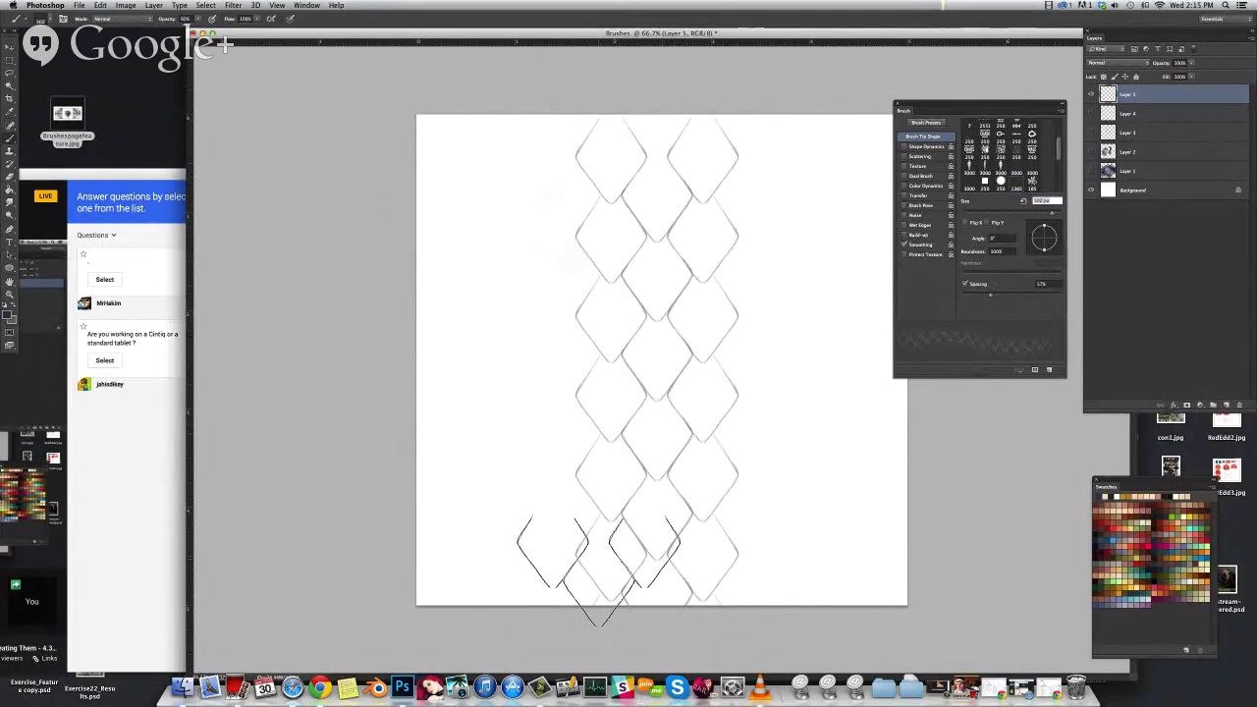
key(super+alt+z)
drag(508, 176, 741, 388)
key(super+alt+z)
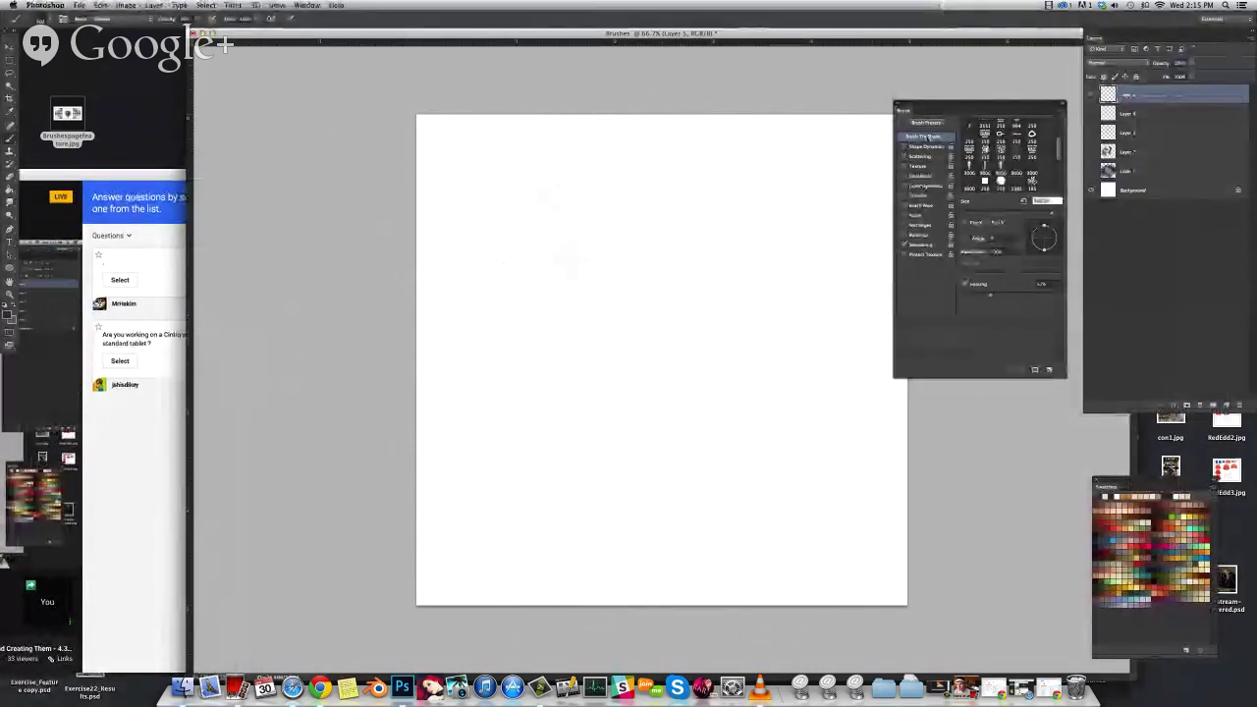
Enable Shape Dynamics with angle jitter at 100% and its control set to Direction, then try a stroke and undo it
click(923, 146)
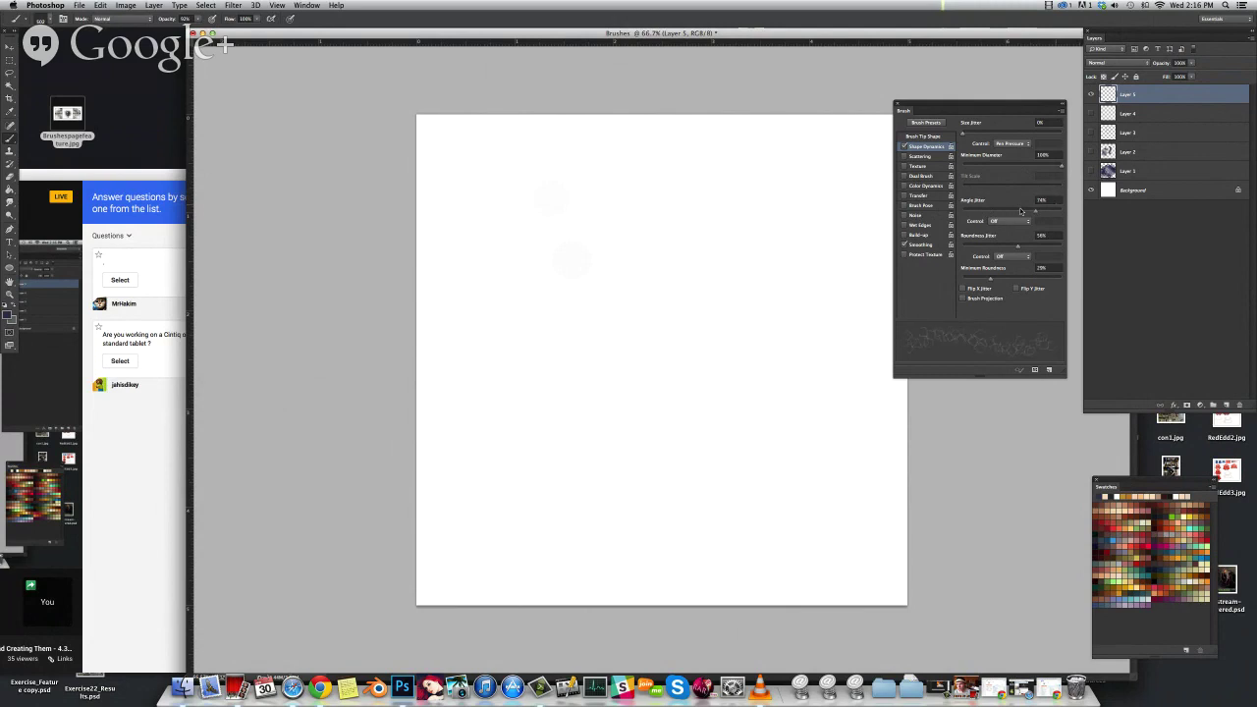
drag(1020, 211, 1028, 214)
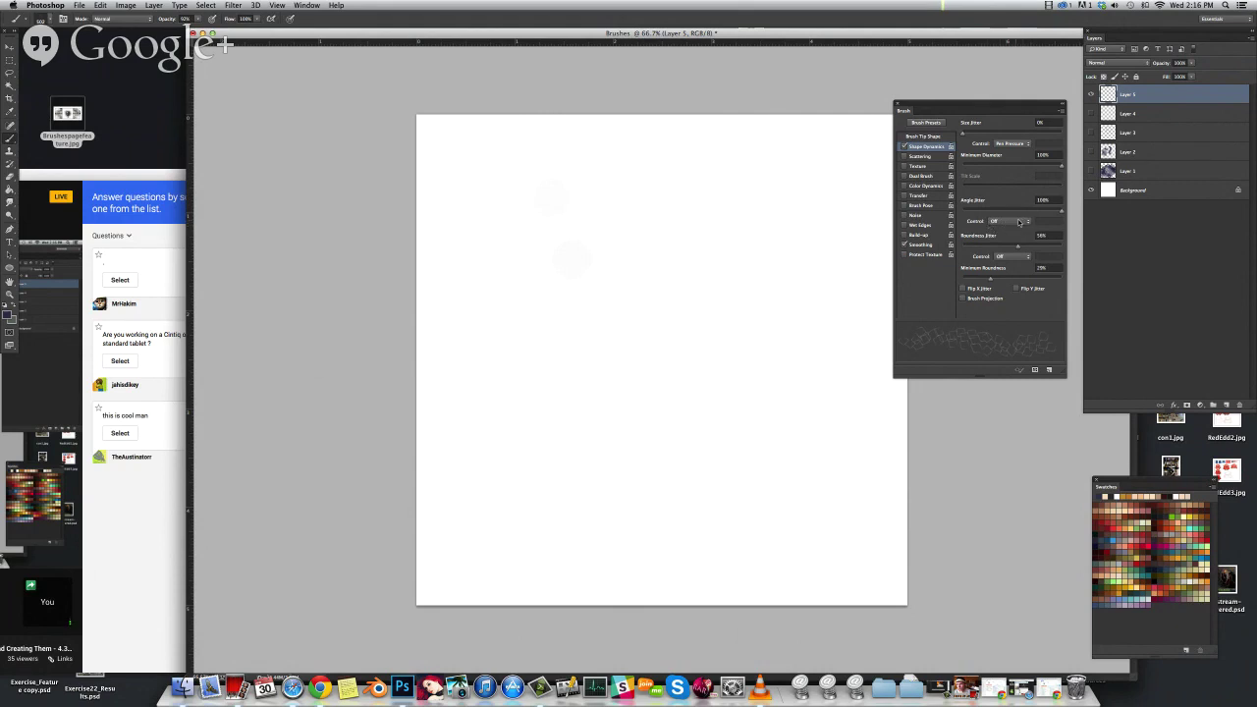
click(1019, 222)
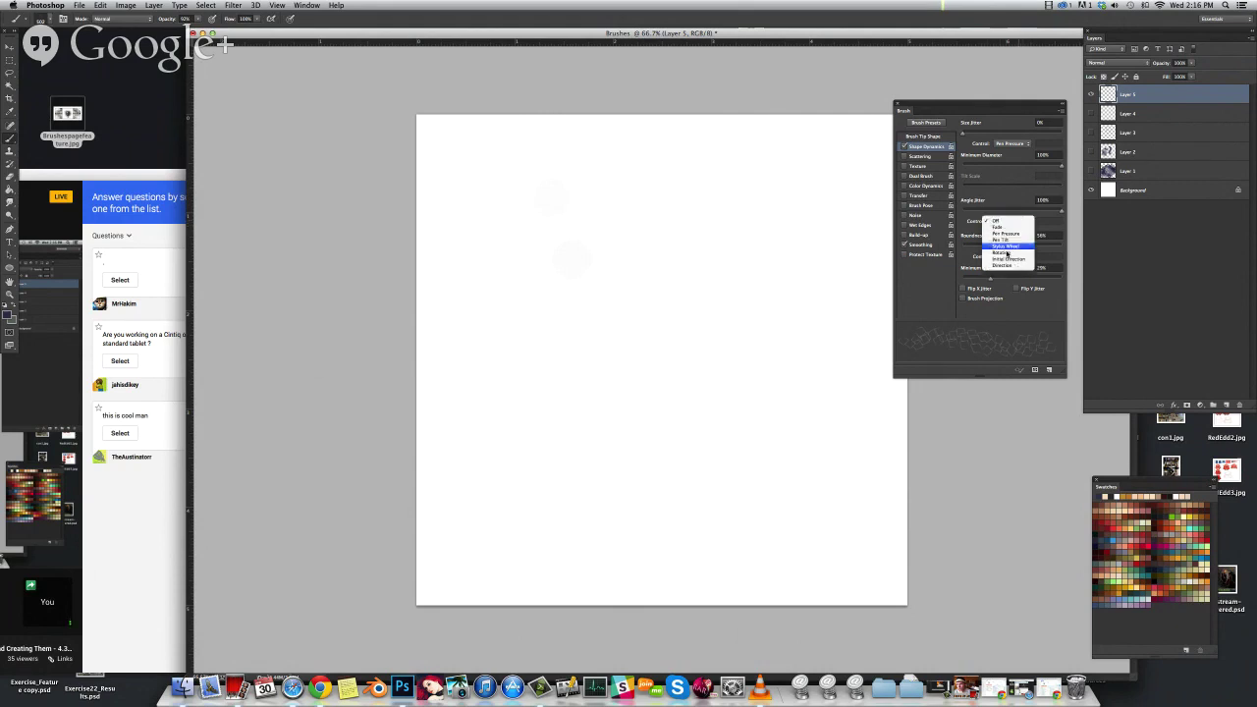
click(1012, 266)
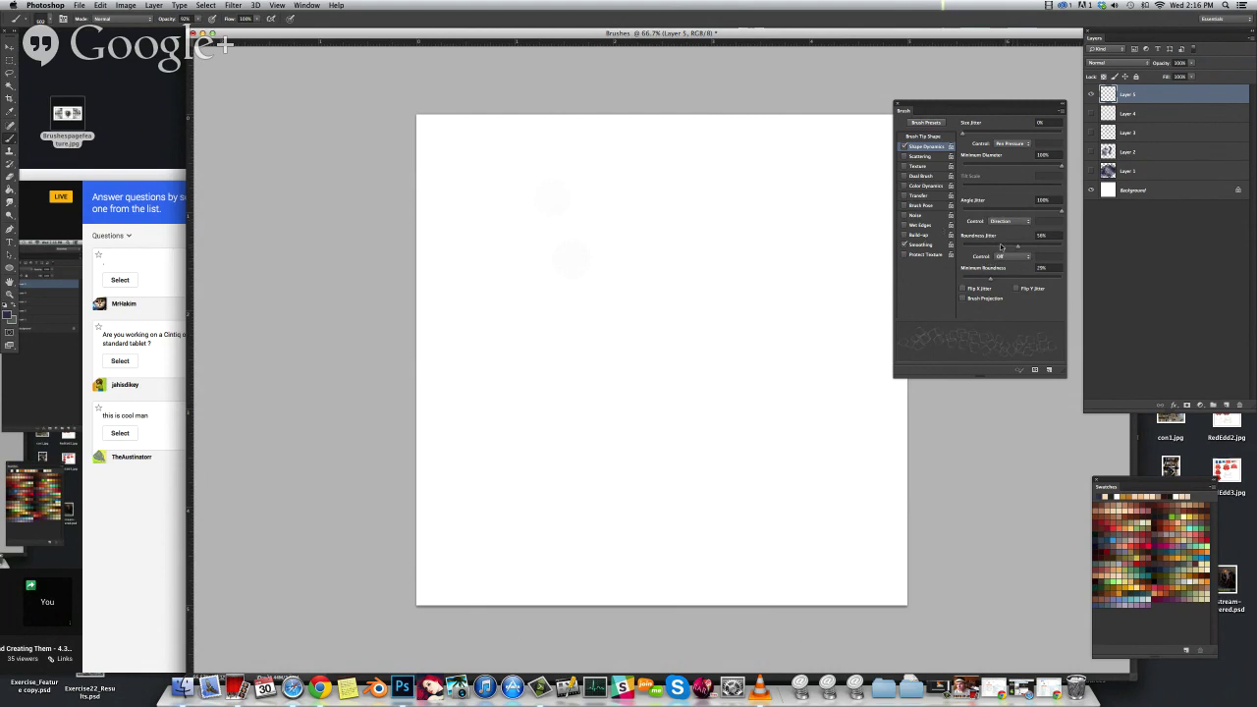
mouse_move(633, 207)
mouse_down()
mouse_move(722, 295)
mouse_move(668, 452)
mouse_move(569, 521)
mouse_move(511, 511)
mouse_up()
key(super+z)
Test the jittered diamond brush with a few more strokes and undo them all
drag(609, 276, 584, 282)
mouse_move(532, 167)
mouse_down()
mouse_move(529, 320)
mouse_move(589, 410)
mouse_up()
key(super+z)
mouse_move(614, 227)
mouse_down()
mouse_move(673, 293)
mouse_move(740, 407)
mouse_move(730, 481)
mouse_move(671, 509)
mouse_move(539, 432)
mouse_move(515, 387)
mouse_move(505, 317)
mouse_move(517, 253)
mouse_move(501, 223)
mouse_up()
key(super+alt+z)
key(super+alt+z)
Lower the brush's angle and roundness jitter to 0%, try strokes in different directions and undo each one
drag(1056, 211, 1063, 211)
mouse_move(676, 224)
mouse_down()
mouse_move(664, 422)
mouse_move(817, 408)
mouse_move(818, 360)
mouse_up()
key(super+z)
drag(828, 216, 687, 232)
key(super+z)
drag(744, 261, 717, 263)
mouse_move(802, 135)
mouse_down()
mouse_move(821, 373)
mouse_move(807, 594)
mouse_up()
key(ctrl+z)
Set the angle control to Initial Direction, try circular, diagonal and U-shaped strokes, and undo each one
click(1012, 221)
click(1002, 212)
mouse_move(751, 133)
mouse_down()
mouse_move(764, 314)
mouse_move(678, 432)
mouse_move(496, 304)
mouse_move(609, 153)
mouse_up()
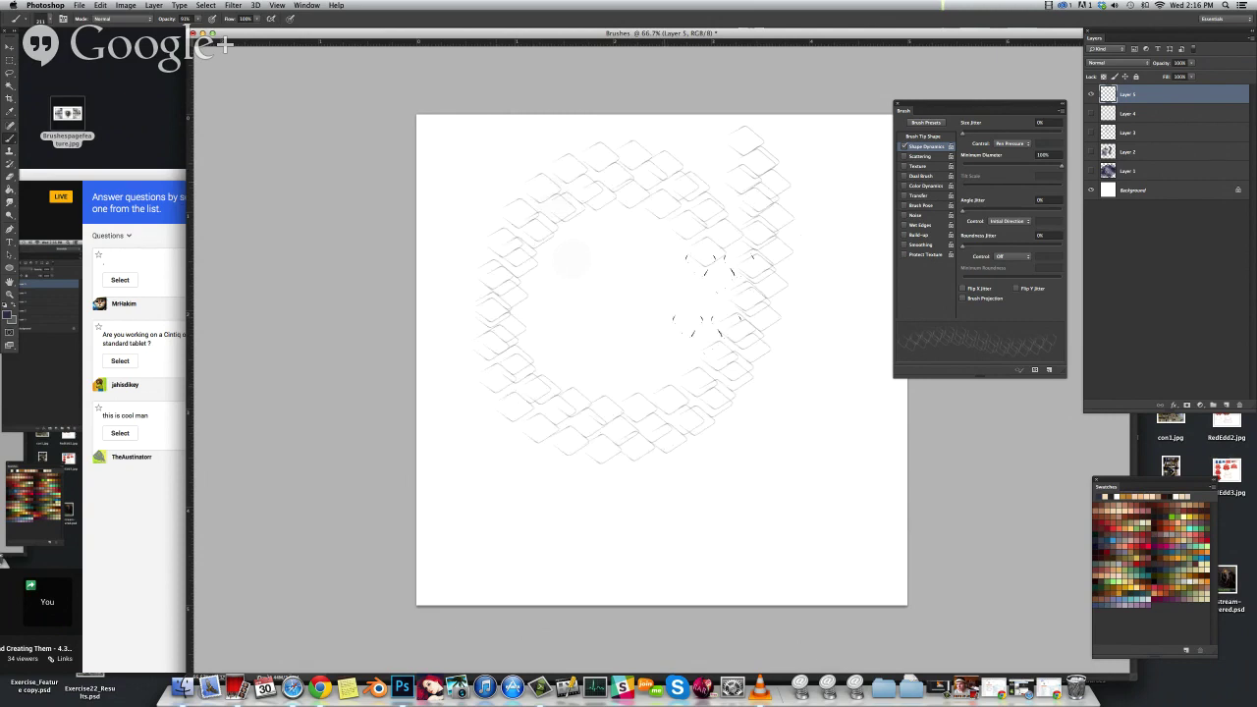
key(super+z)
drag(540, 192, 790, 422)
key(super+z)
mouse_move(628, 181)
mouse_down()
mouse_move(608, 292)
mouse_move(505, 486)
mouse_up()
key(super+z)
mouse_move(545, 187)
mouse_down()
mouse_move(494, 472)
mouse_move(511, 540)
mouse_move(579, 568)
mouse_move(702, 402)
mouse_move(684, 236)
mouse_move(705, 177)
mouse_up()
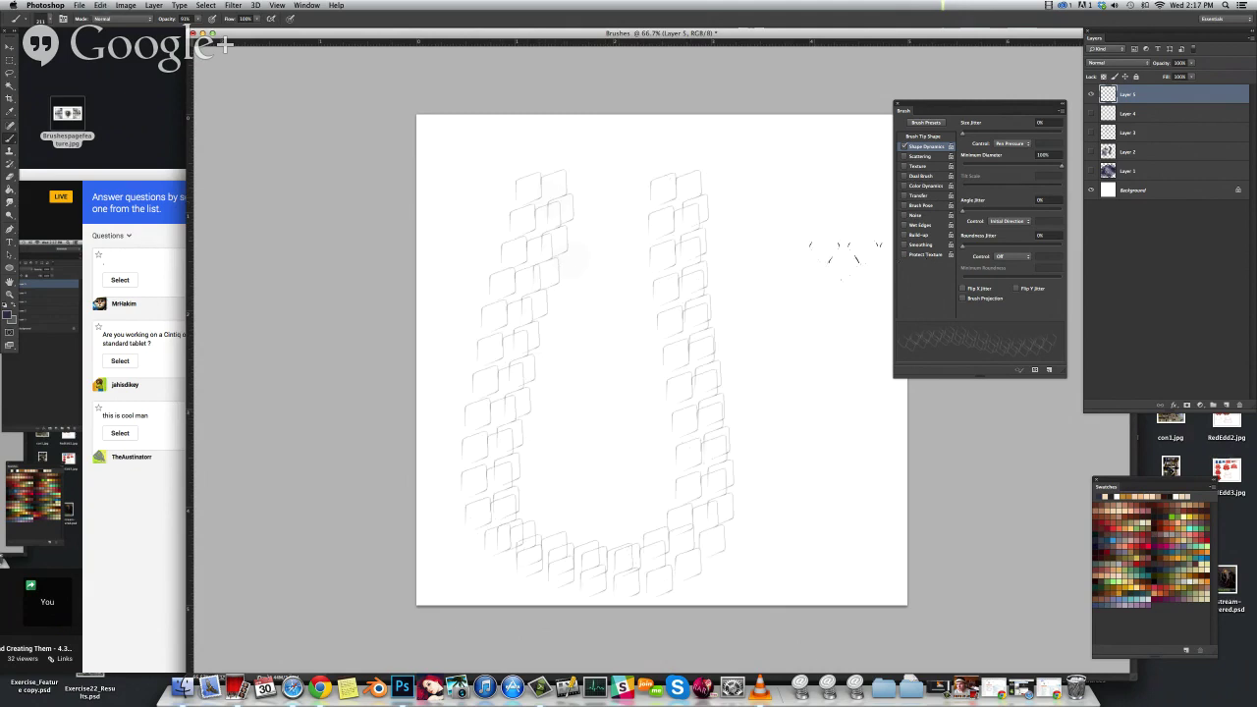
key(super+z)
Switch the angle control to Direction, try curved strokes that follow the path and undo them
click(1014, 222)
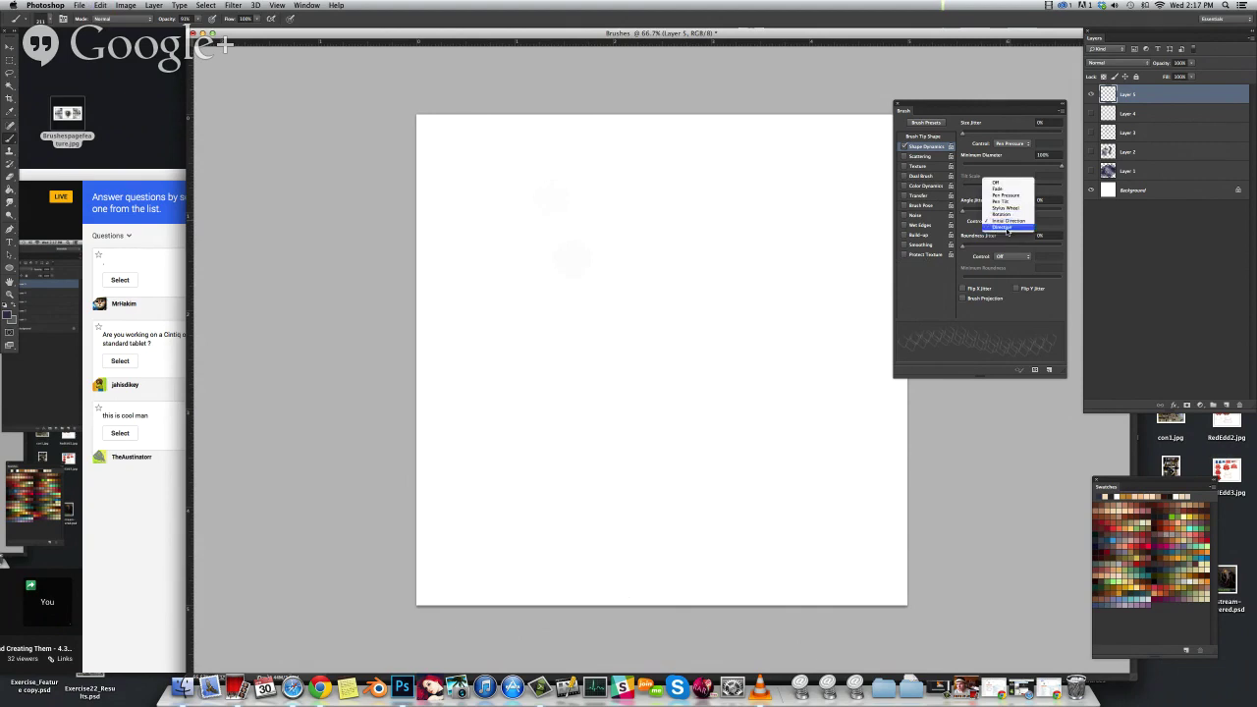
click(1012, 230)
mouse_move(554, 241)
mouse_down()
mouse_move(644, 246)
mouse_move(682, 282)
mouse_move(709, 334)
mouse_move(710, 406)
mouse_move(614, 506)
mouse_move(564, 474)
mouse_up()
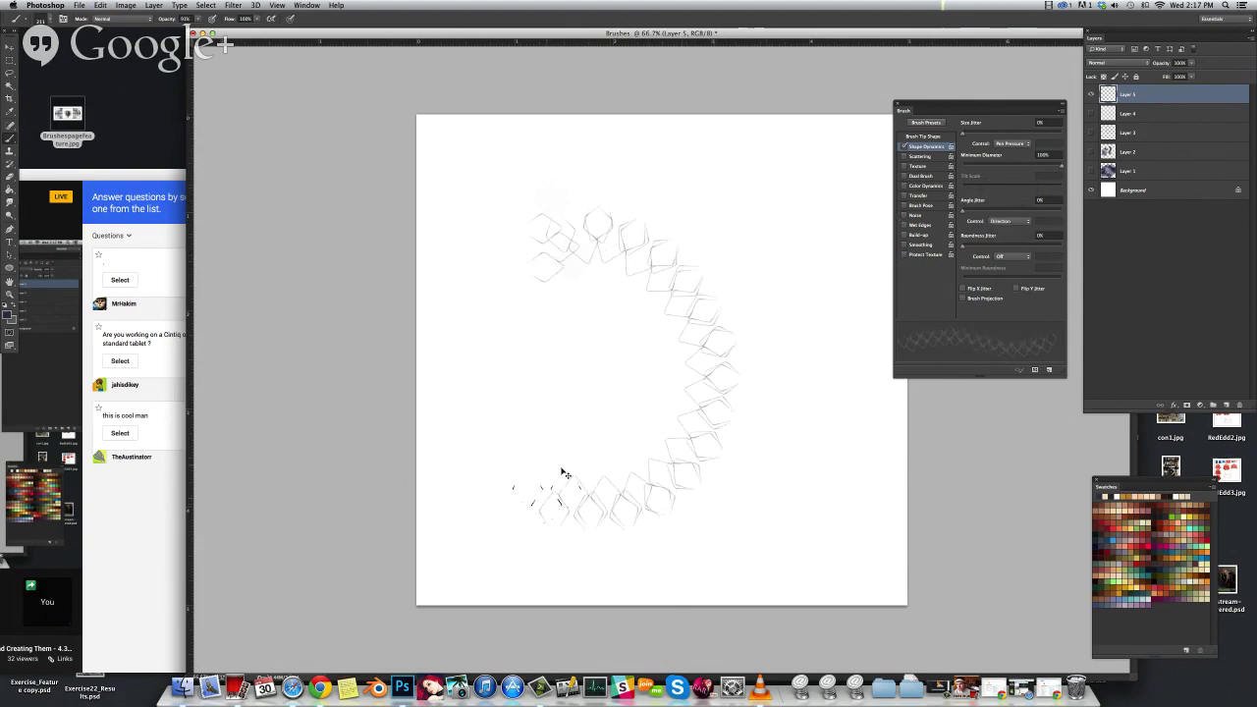
key(super+z)
mouse_move(639, 241)
mouse_down()
mouse_move(609, 402)
mouse_move(633, 461)
mouse_move(742, 510)
mouse_move(786, 476)
mouse_move(800, 428)
mouse_move(786, 363)
mouse_move(663, 333)
mouse_move(648, 422)
mouse_move(697, 486)
mouse_move(736, 471)
mouse_move(722, 358)
mouse_move(668, 388)
mouse_move(698, 437)
mouse_move(724, 408)
mouse_move(692, 422)
mouse_up()
key(super+z)
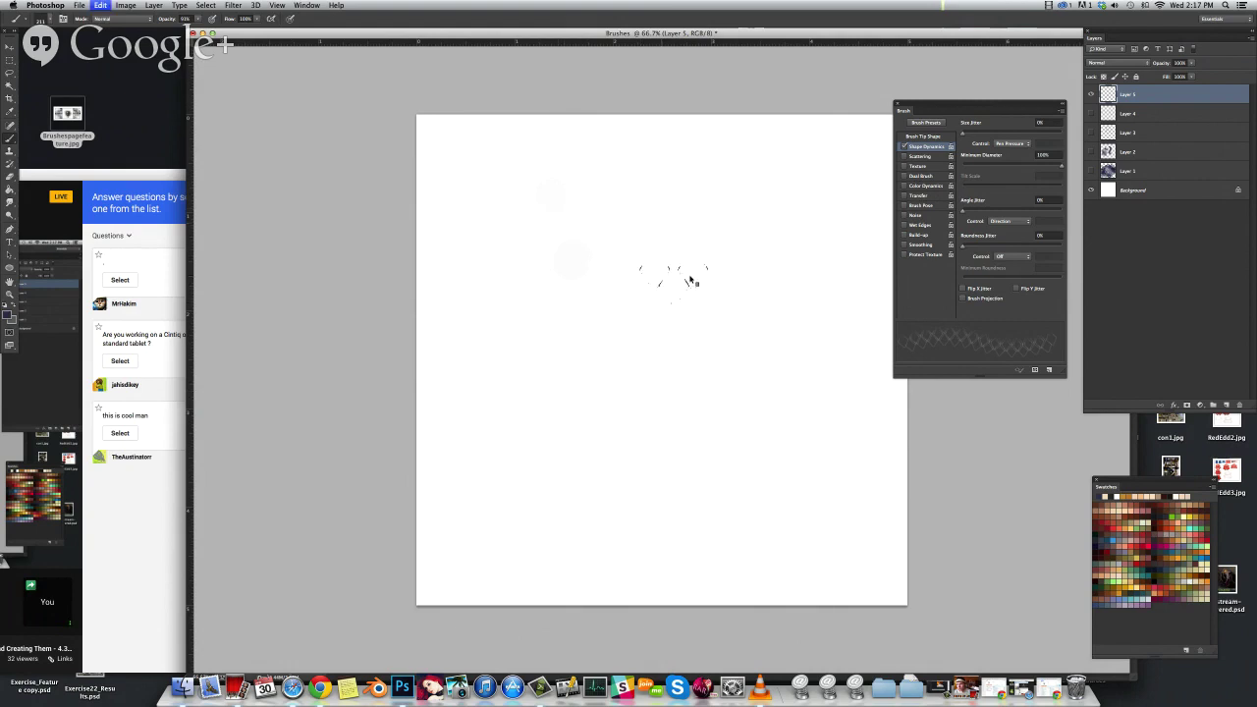
Enlarge the diamond brush, try a long winding stroke over the whole canvas and undo it
mouse_move(706, 263)
mouse_down()
mouse_move(692, 206)
mouse_move(683, 338)
mouse_up()
drag(684, 398, 678, 569)
key(super+z)
mouse_move(589, 168)
mouse_down()
mouse_move(869, 314)
mouse_move(716, 486)
mouse_move(554, 575)
mouse_up()
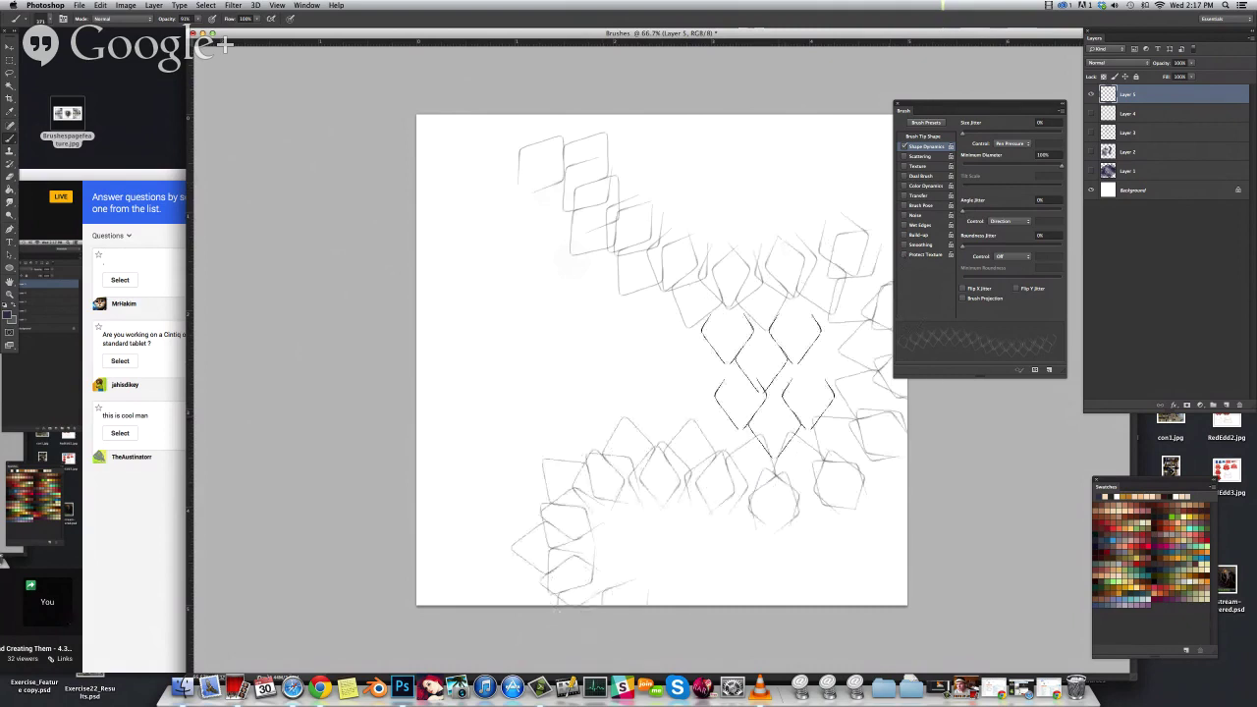
key(super+z)
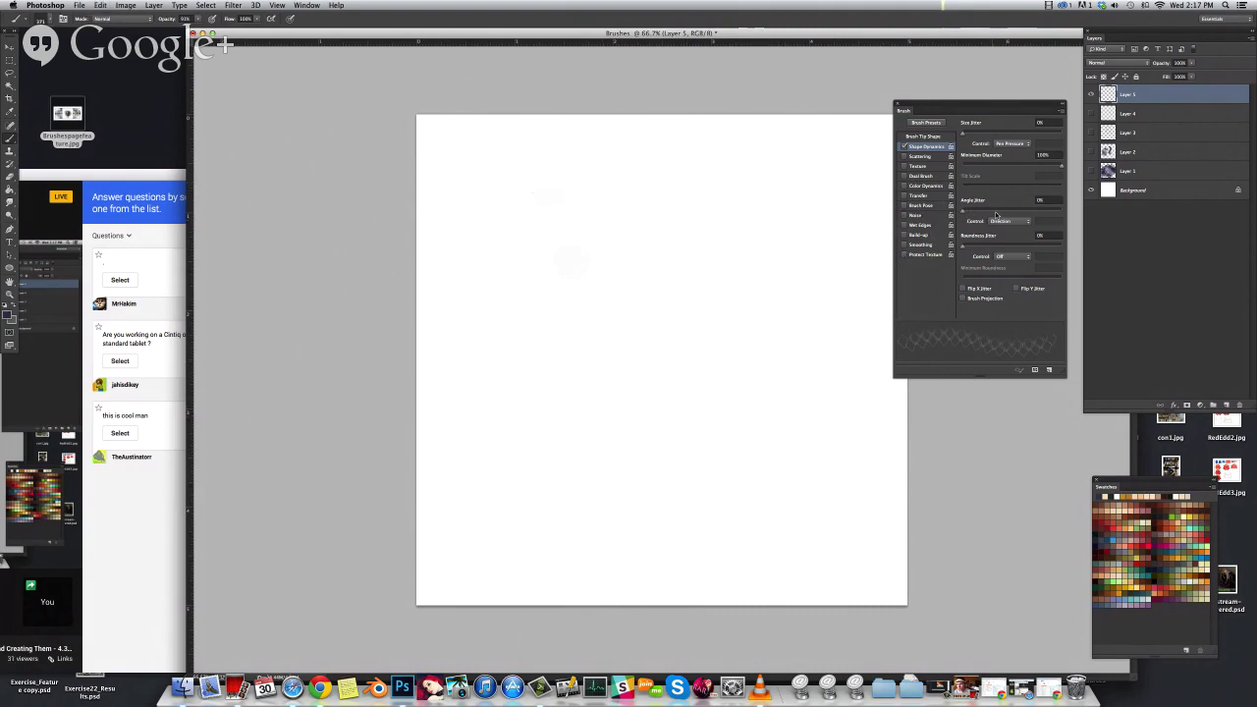
Enable Transfer and set the angle control to Off, then try a vertical stroke and undo it
mouse_move(742, 276)
mouse_down()
mouse_move(813, 283)
mouse_move(750, 276)
mouse_up()
click(904, 199)
click(1003, 222)
click(1010, 177)
mouse_move(662, 235)
mouse_down()
mouse_move(622, 484)
mouse_move(641, 566)
mouse_up()
key(super+z)
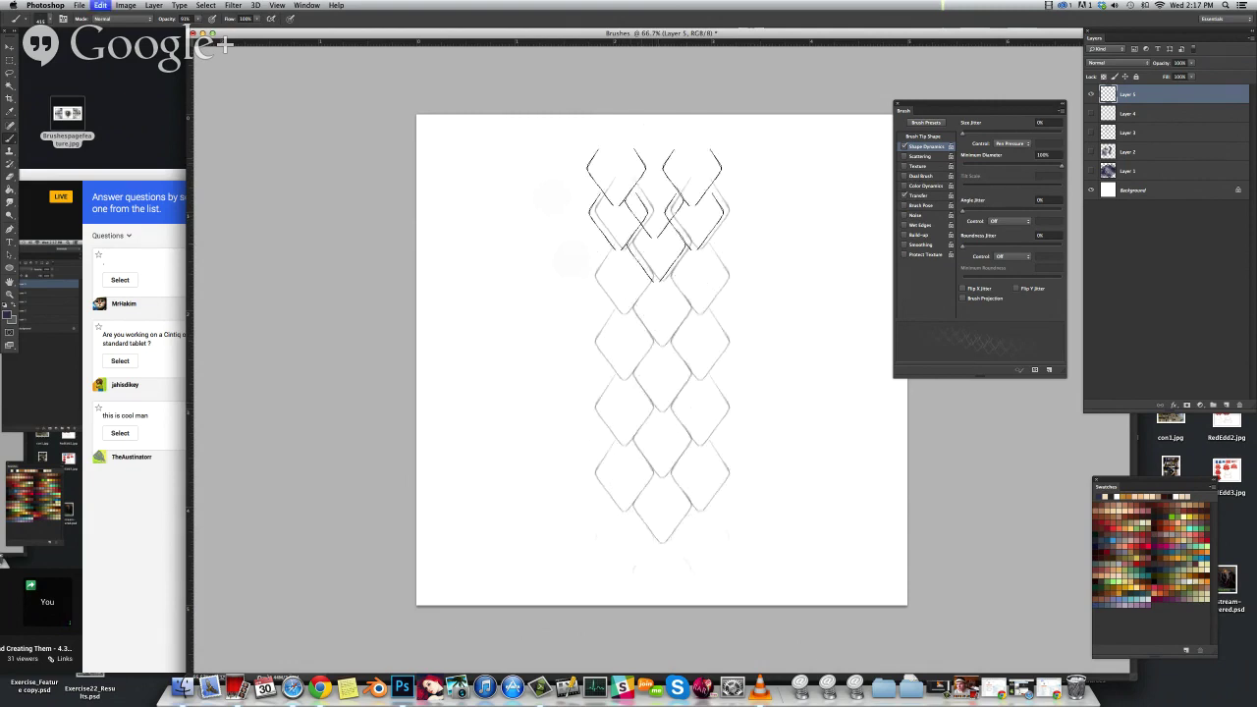
Test the Transfer effect with vertical and overlapping strokes, undo them and enlarge the brush
drag(657, 238, 650, 639)
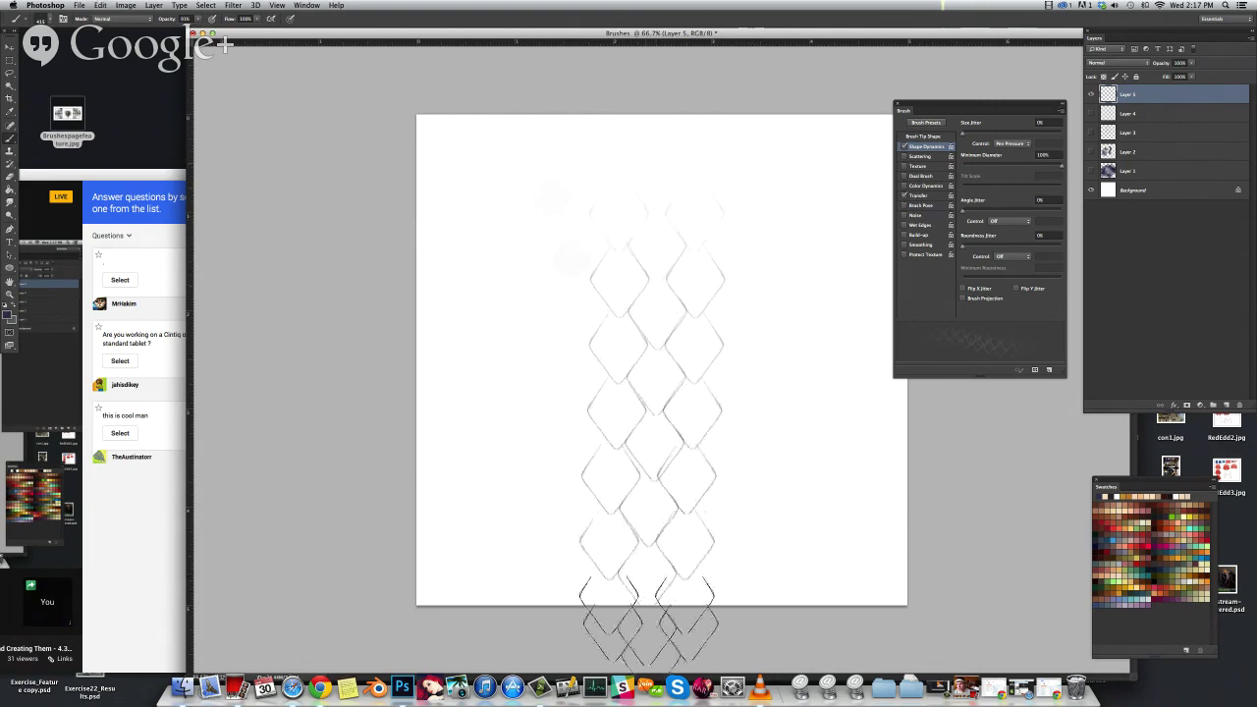
key(super+z)
mouse_move(545, 233)
mouse_down()
mouse_move(543, 542)
mouse_move(542, 196)
mouse_up()
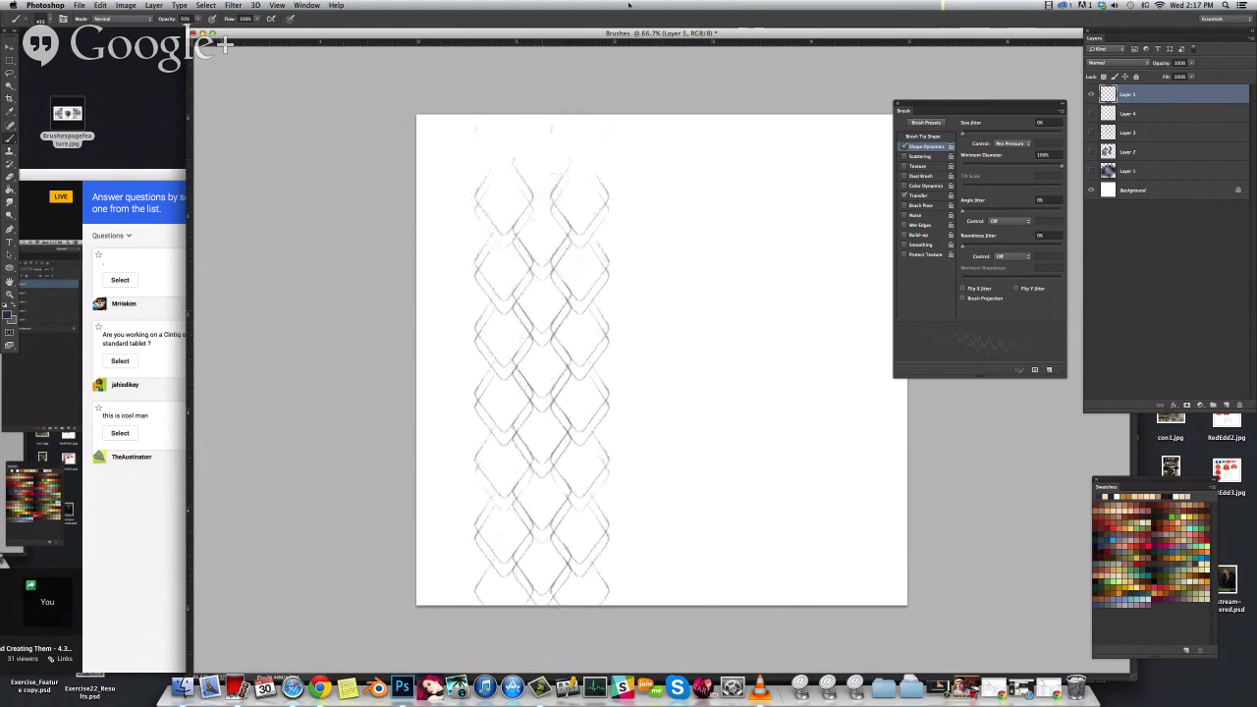
key(super+z)
drag(625, 383, 696, 379)
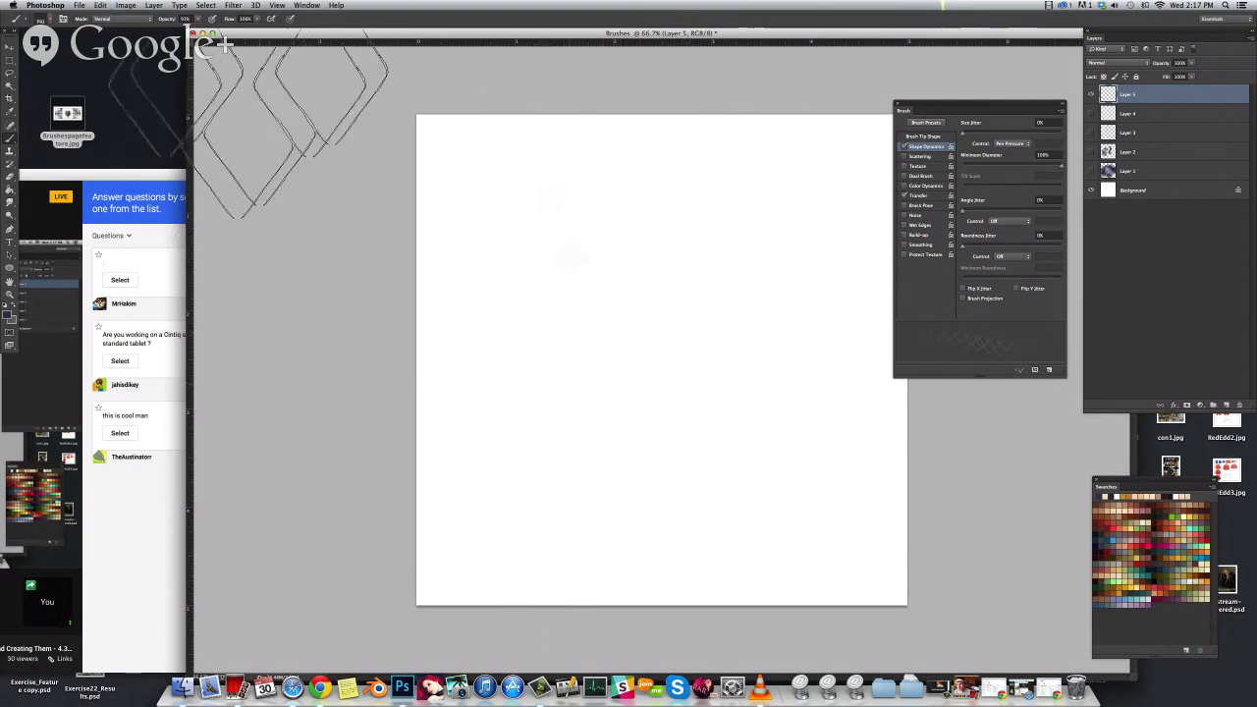
Set the brush size to 250 px and save it as a new preset named CoCo_ScaleBrush with its size captured
click(49, 18)
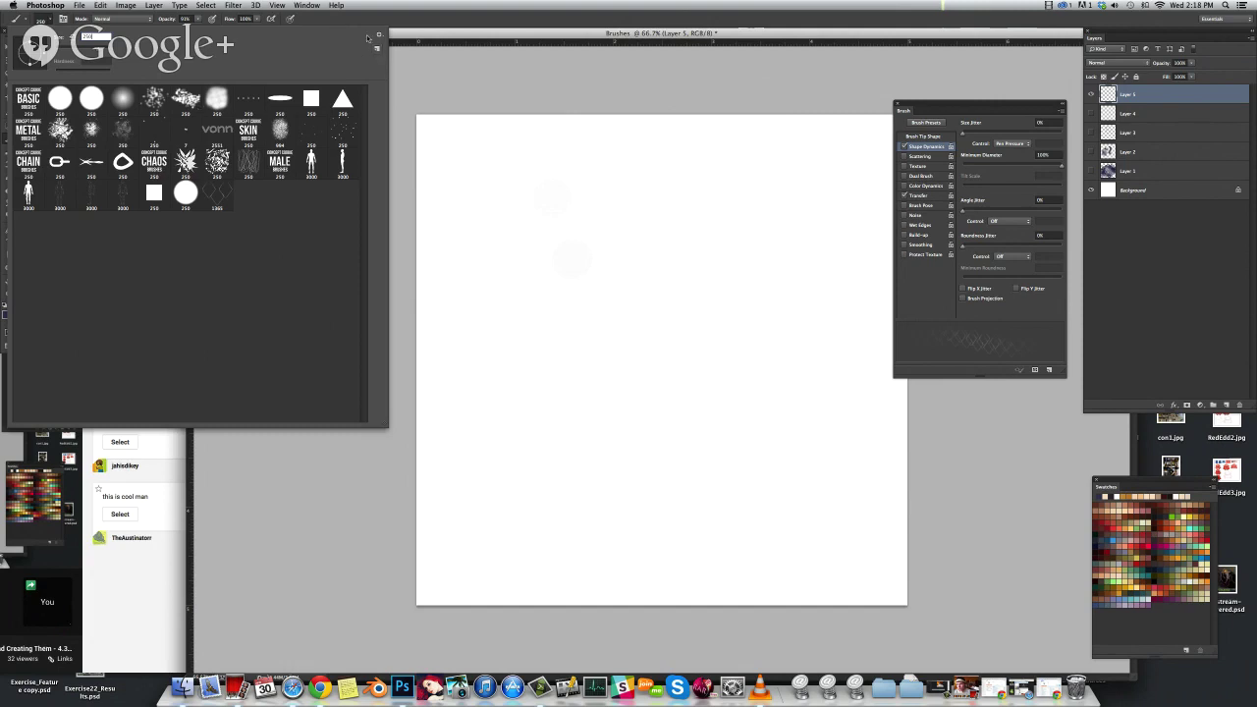
click(377, 49)
text(CoCo_ScaleBrush)
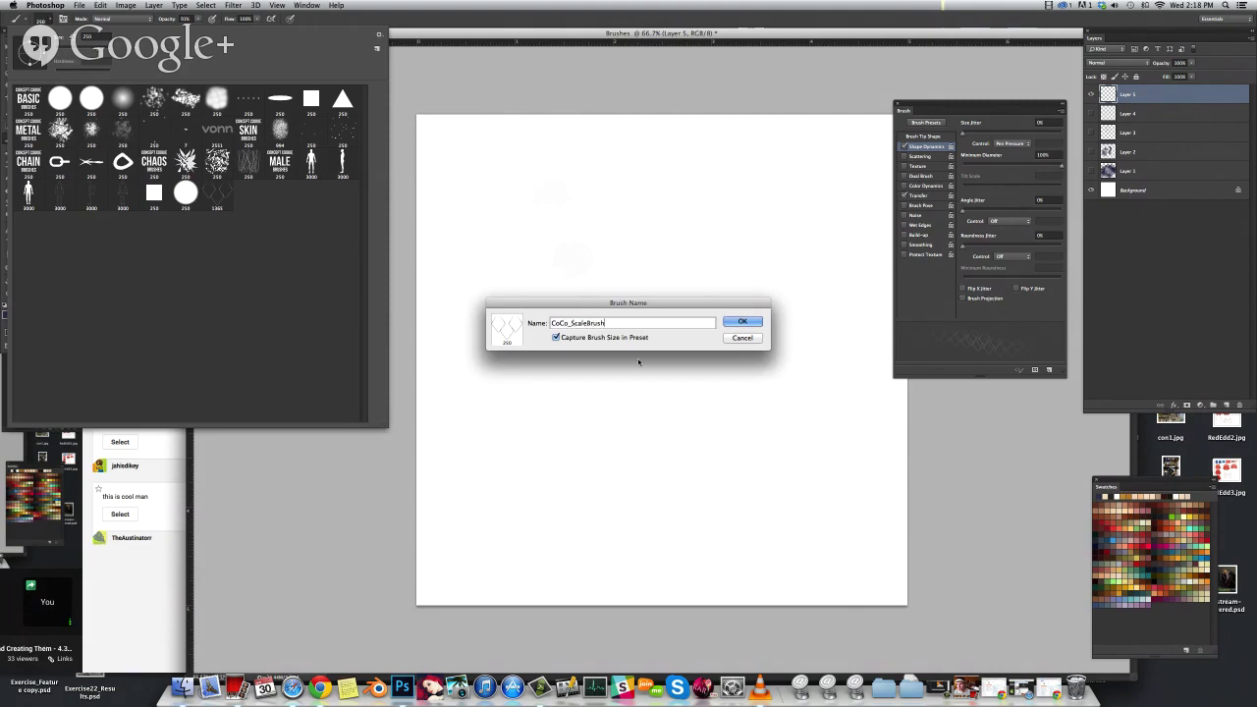
click(749, 322)
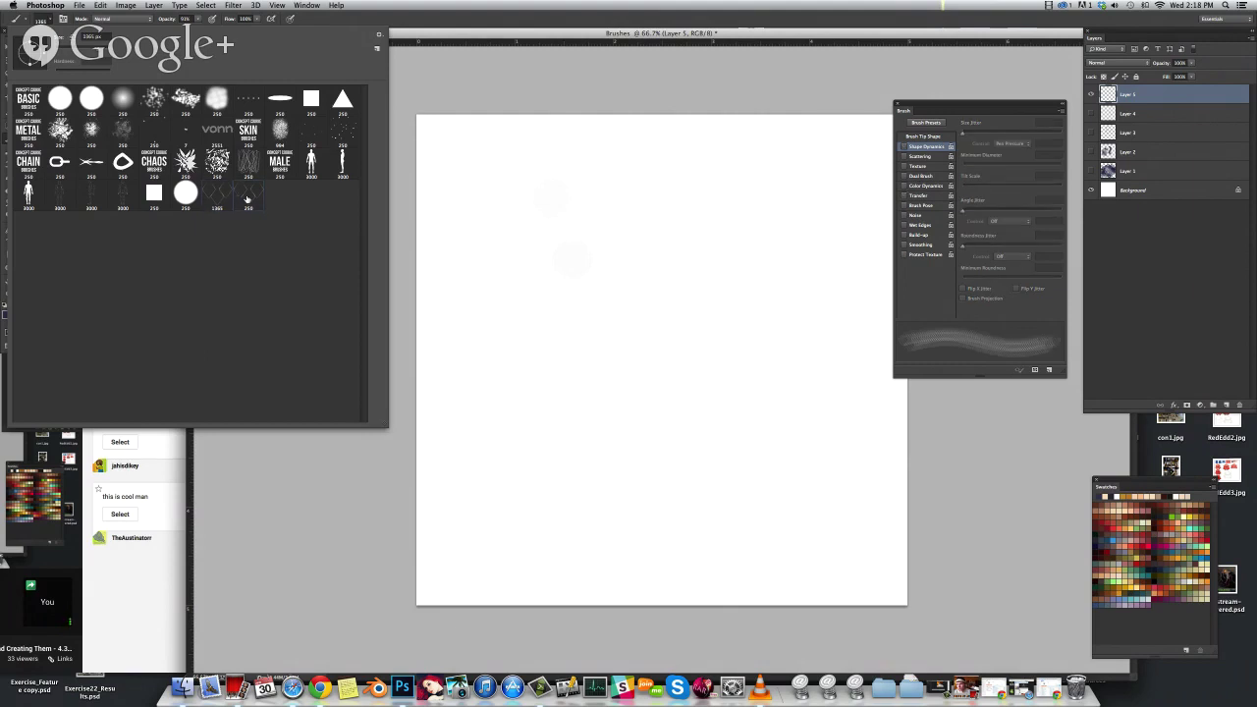
Choose the saved 250 px scale brush, undo a trial stroke and paint a vertical column of scales down the canvas
drag(731, 204, 691, 523)
key(super+z)
drag(670, 185, 687, 639)
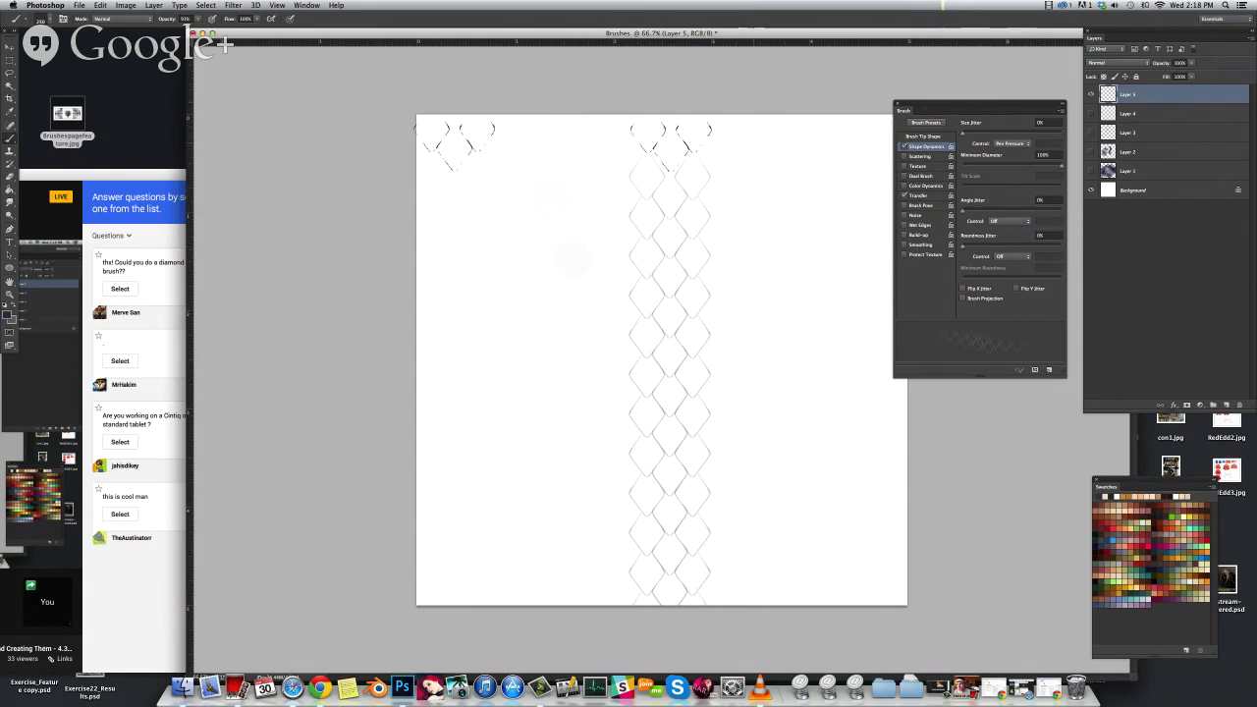
click(50, 19)
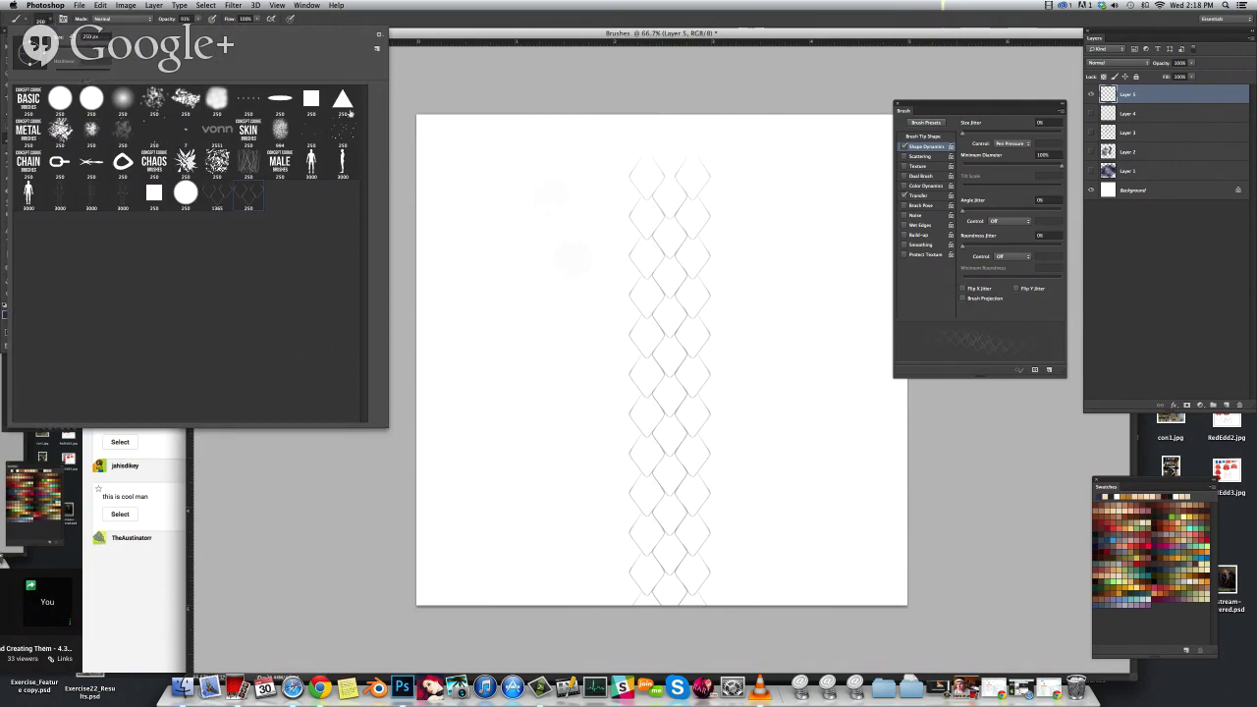
click(471, 169)
Switch to the live Q&A window, select the question about using a Cintiq or standard tablet and mark it as done
click(161, 403)
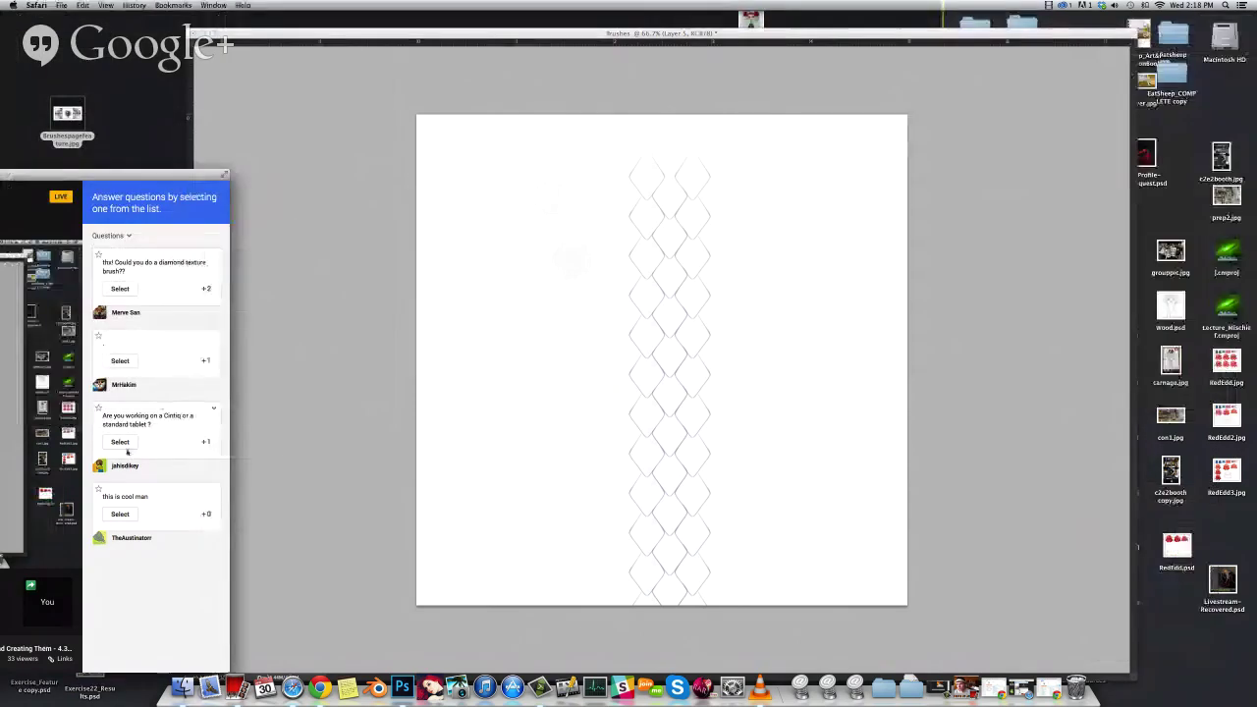
click(121, 442)
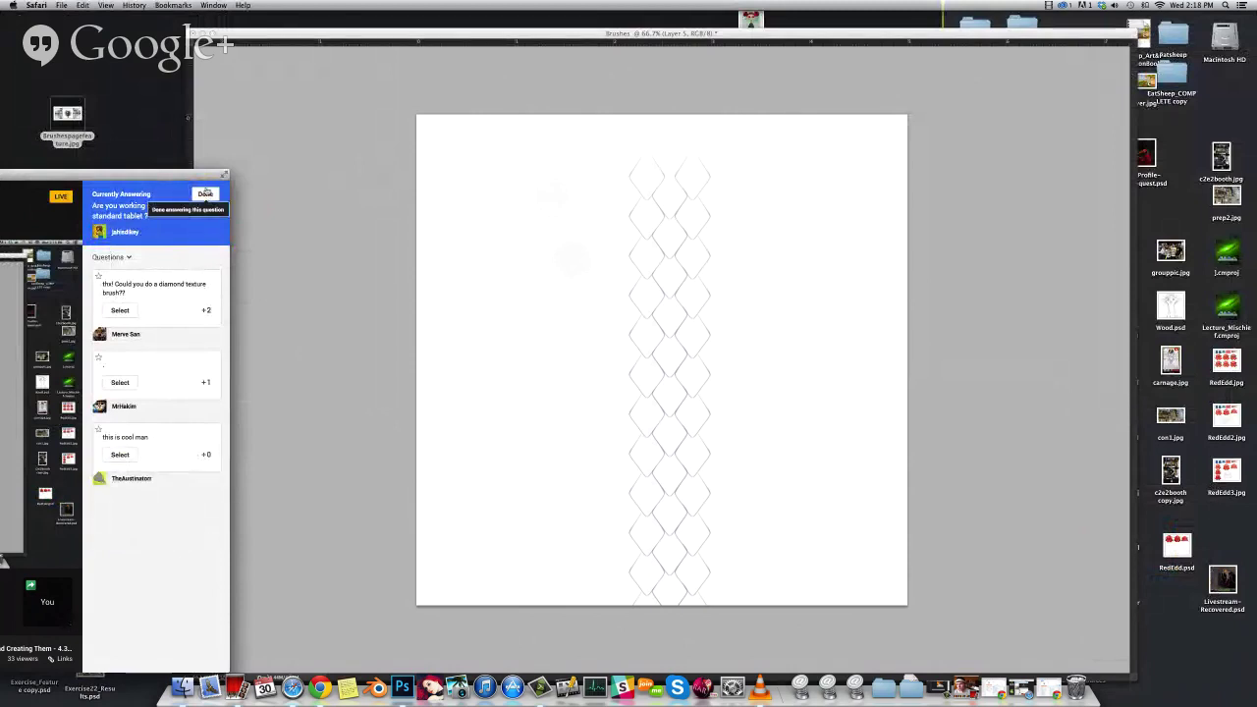
click(205, 193)
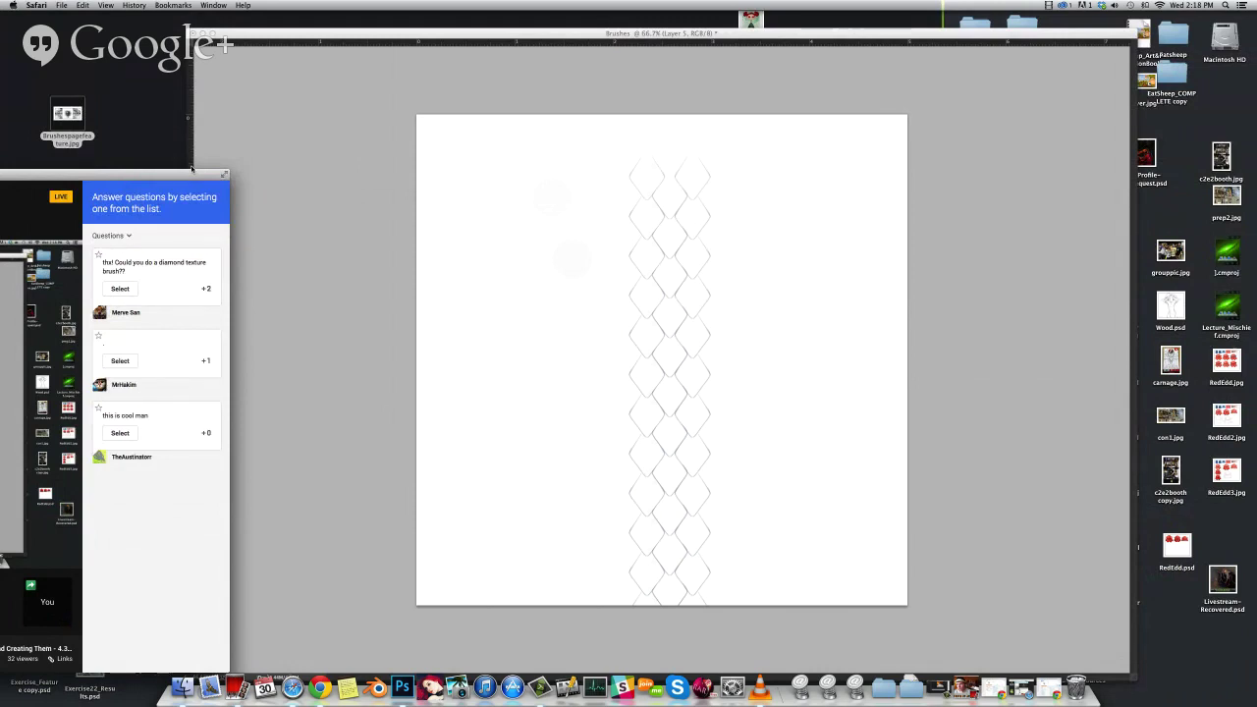
Check the remaining viewer questions, return to Photoshop and restore the minimized browser window
click(482, 336)
click(168, 311)
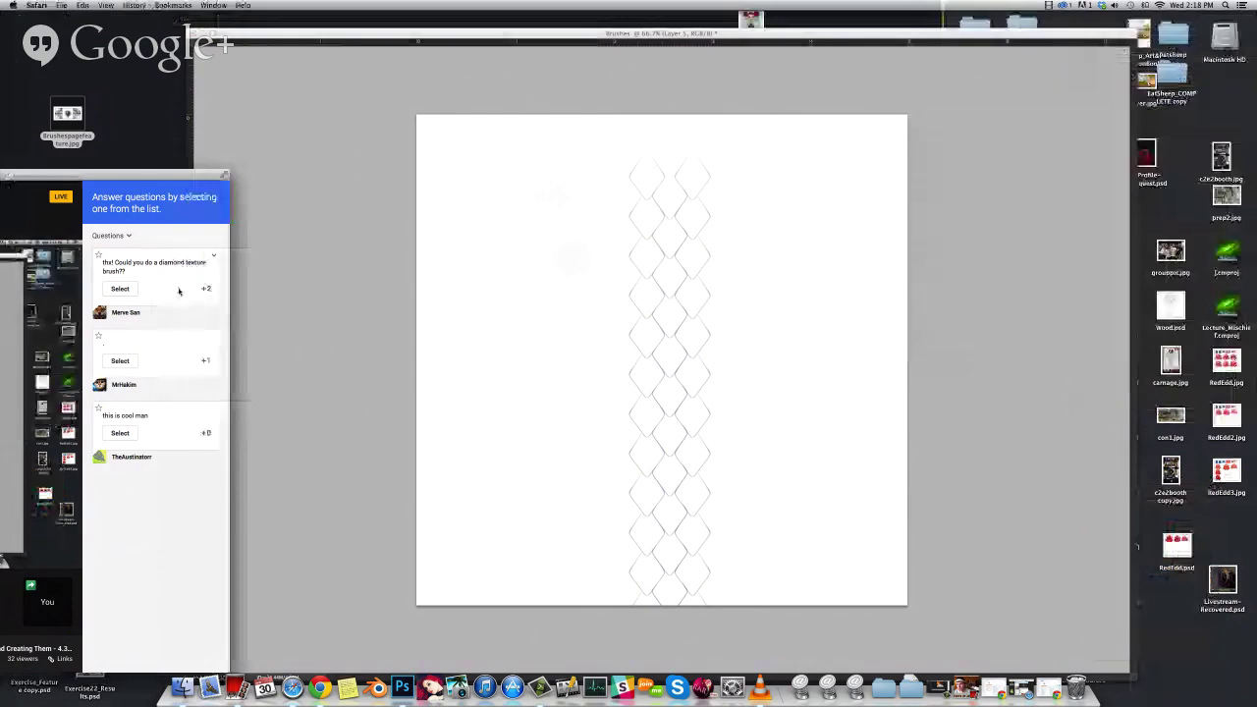
click(462, 368)
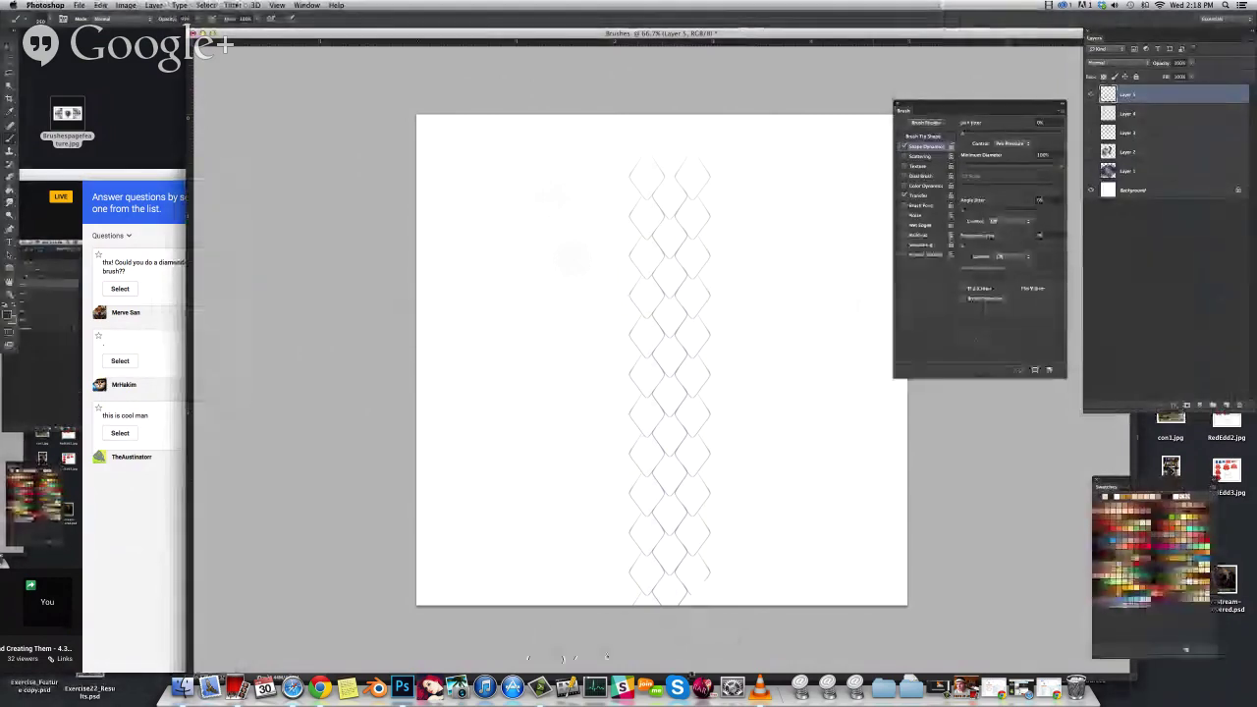
click(995, 691)
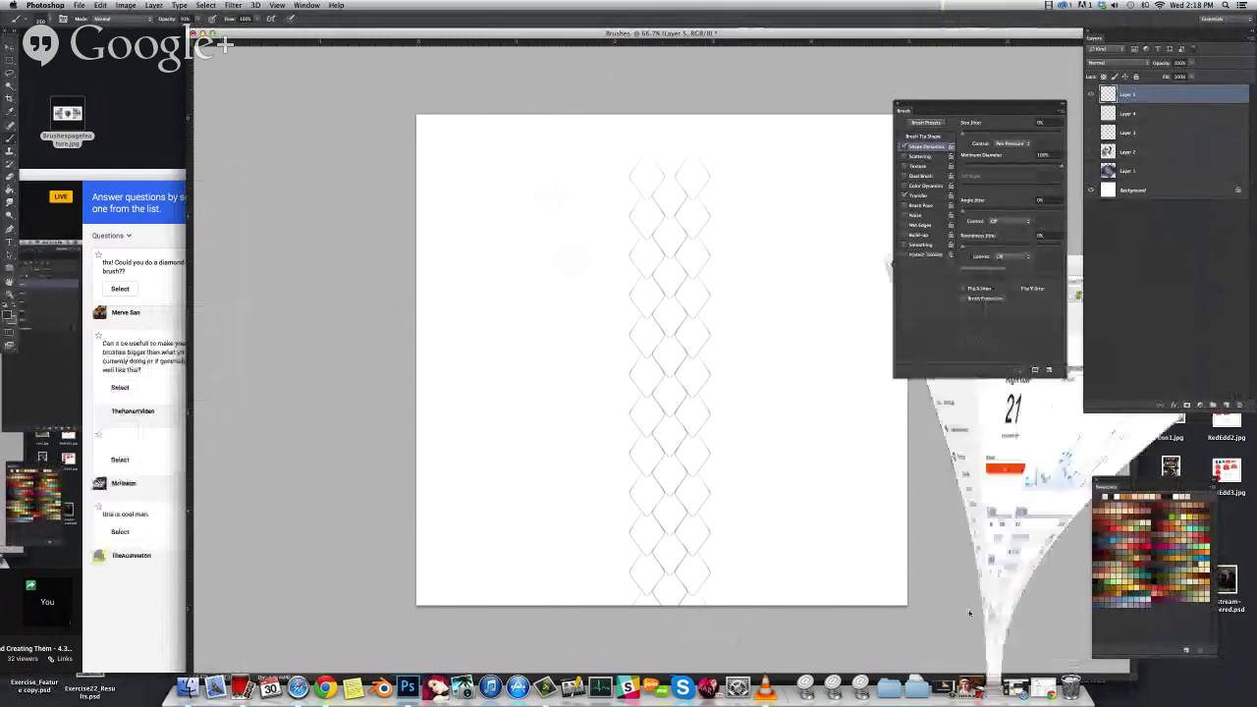
Search Google in a new browser tab for "diamond" and show the image results
click(972, 21)
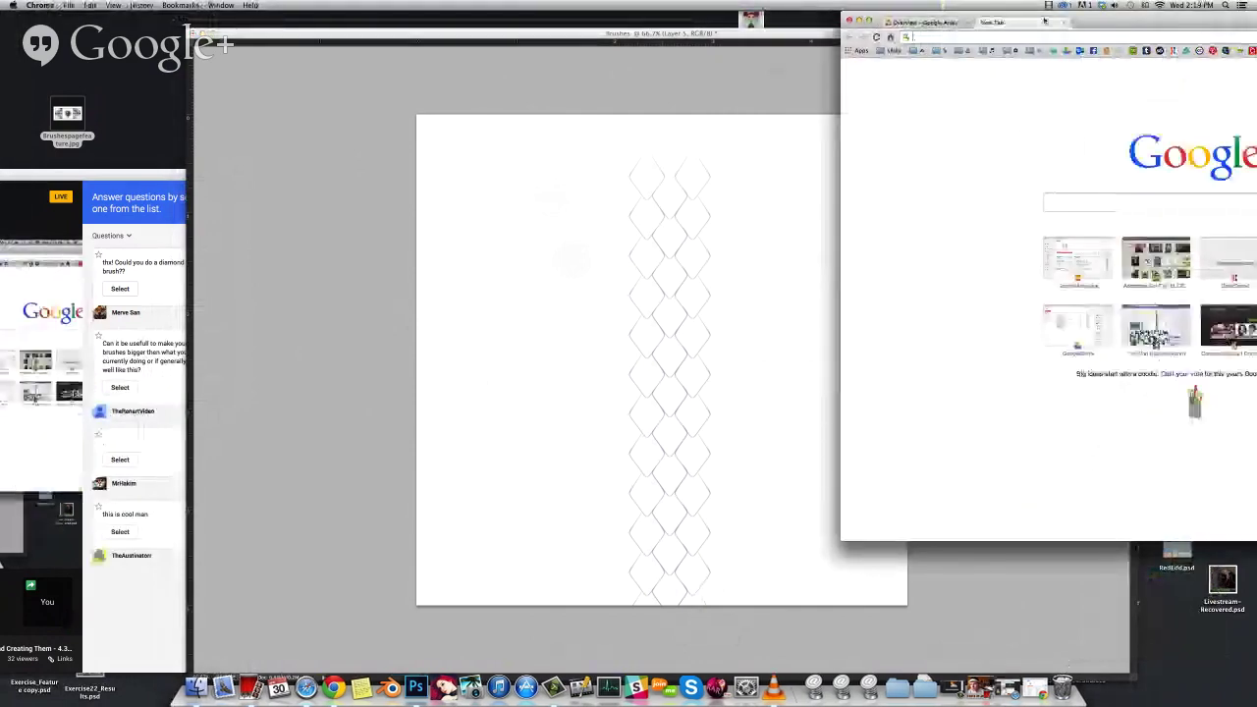
text(sdiamond)
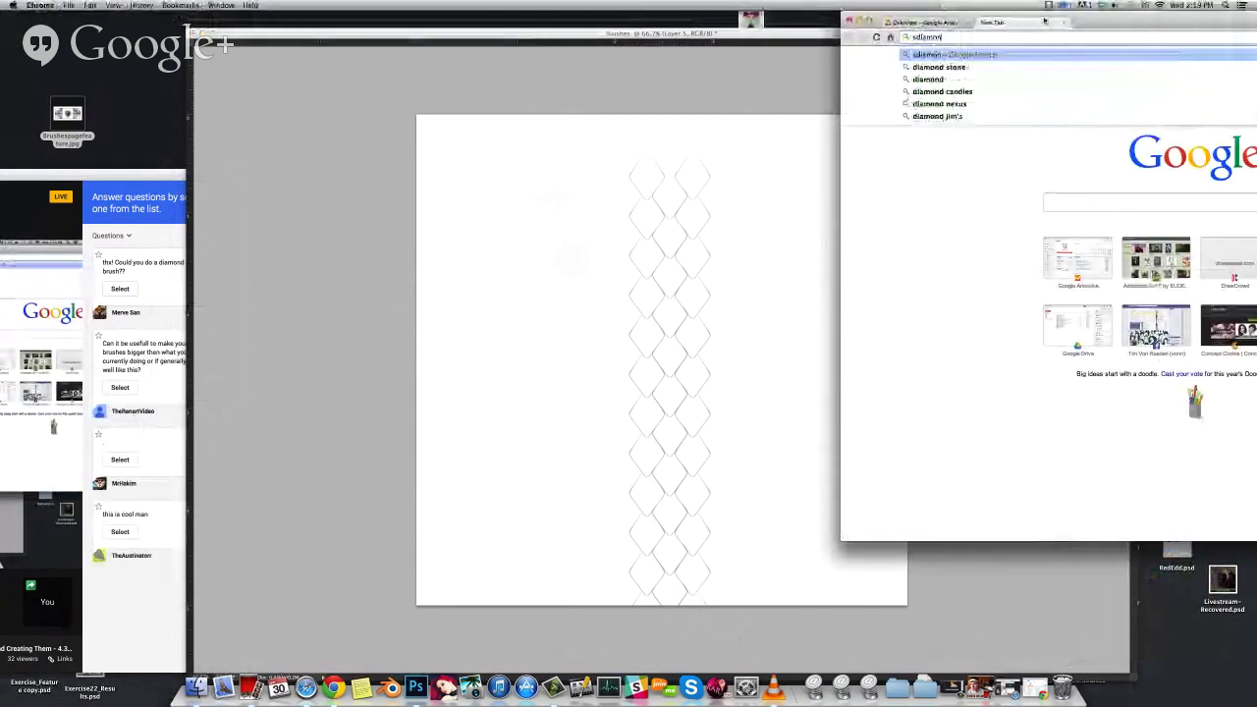
key(BackSpace)
key(BackSpace)
key(BackSpace)
key(BackSpace)
key(BackSpace)
key(BackSpace)
key(BackSpace)
key(BackSpace)
text(dia)
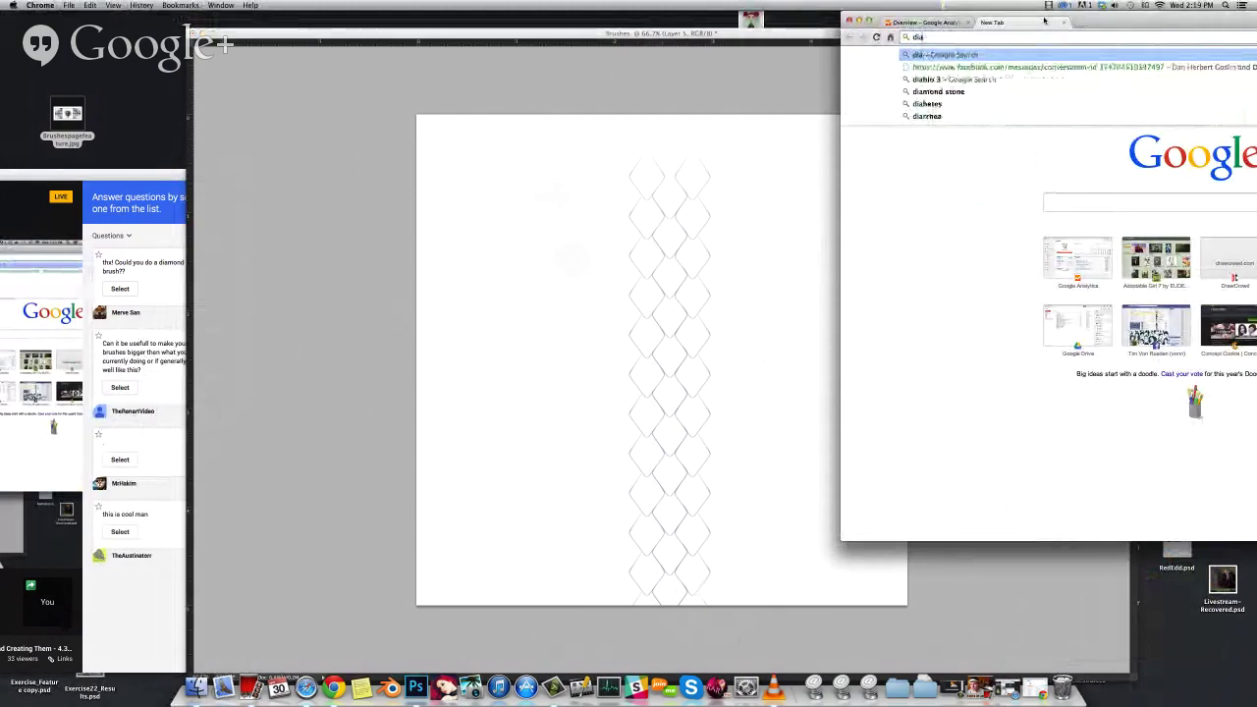
text(mond)
key(Return)
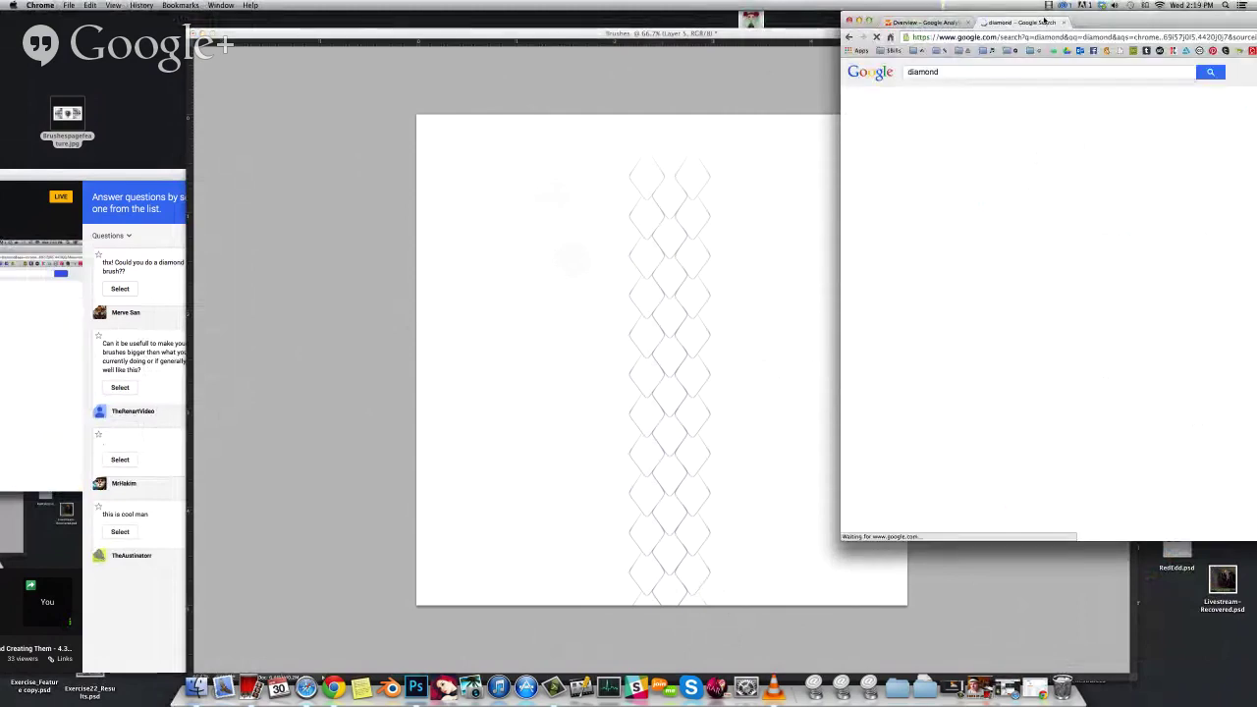
click(947, 101)
Arrange the browser beside the canvas by moving it and shrinking the Photoshop document window, so the diamond pictures serve as reference
drag(1102, 39, 931, 106)
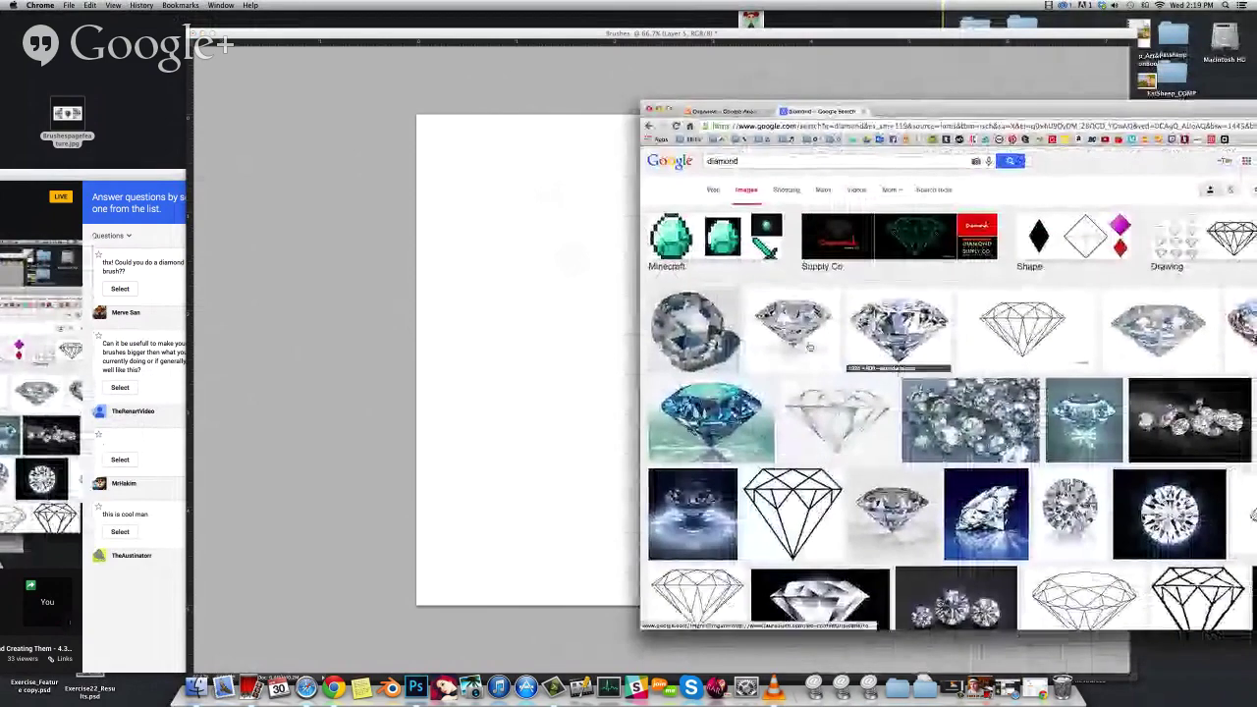
scroll(811, 476, down, 2)
scroll(972, 329, up, 2)
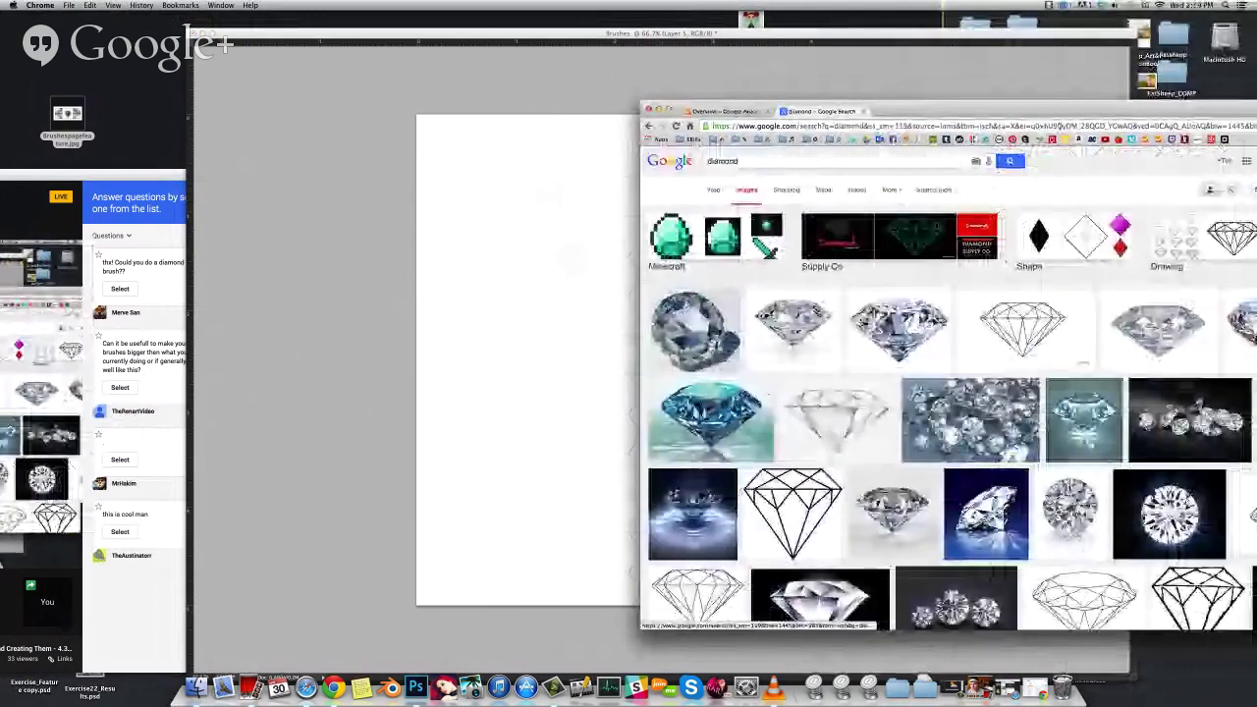
drag(1058, 110, 1198, 438)
click(738, 310)
click(1218, 441)
click(785, 378)
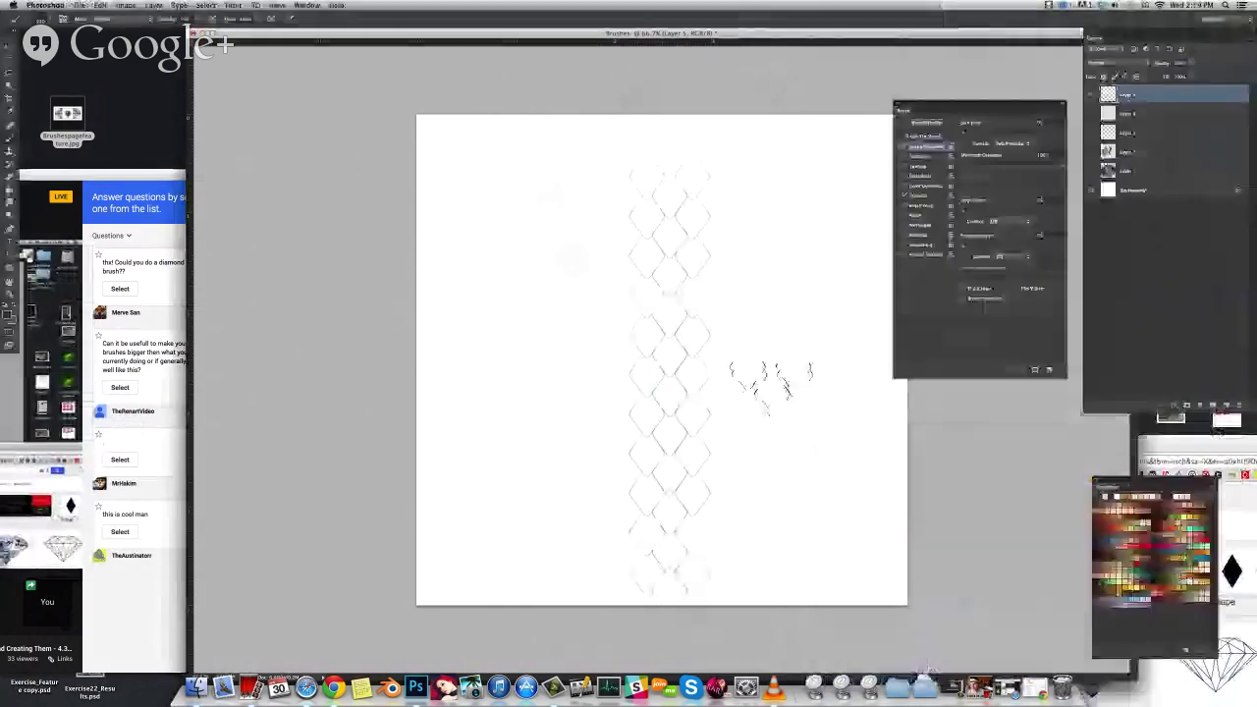
mouse_move(1135, 679)
mouse_down()
mouse_move(970, 662)
mouse_move(1029, 604)
mouse_move(1062, 618)
mouse_up()
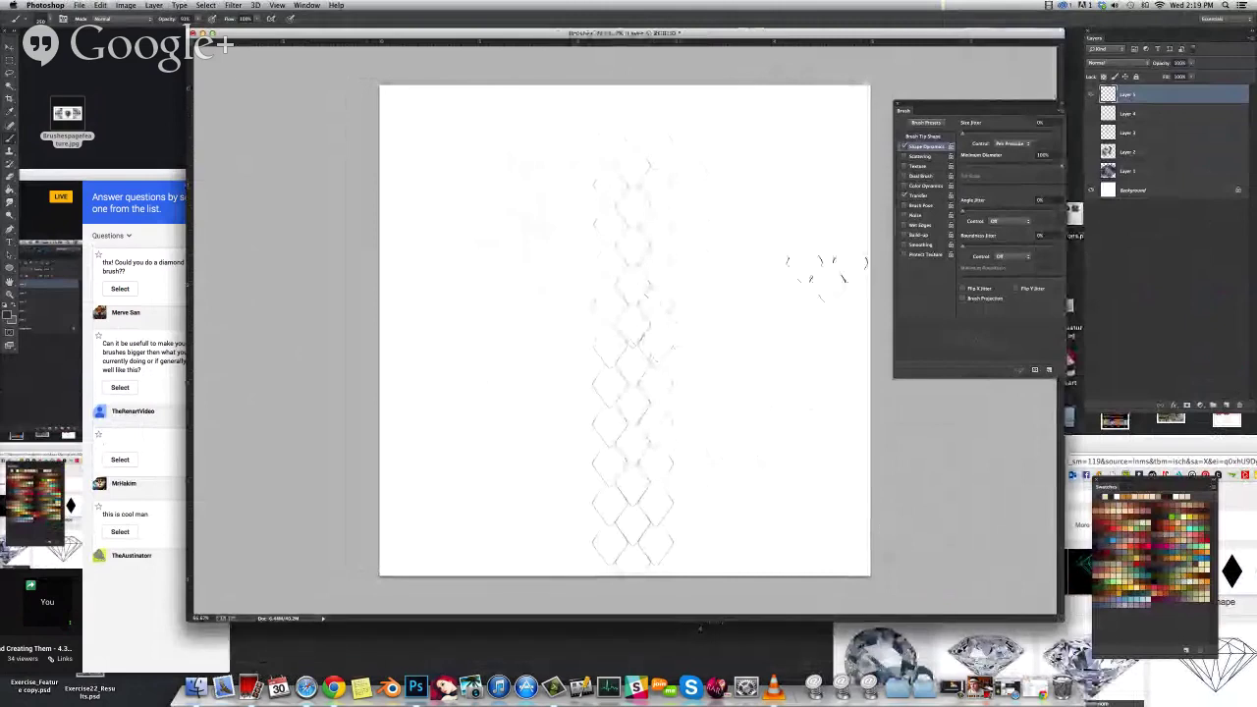
Hide the layer with the painted scales and bring the faceted diamond pictures into view in the browser, then return to Photoshop
click(1090, 93)
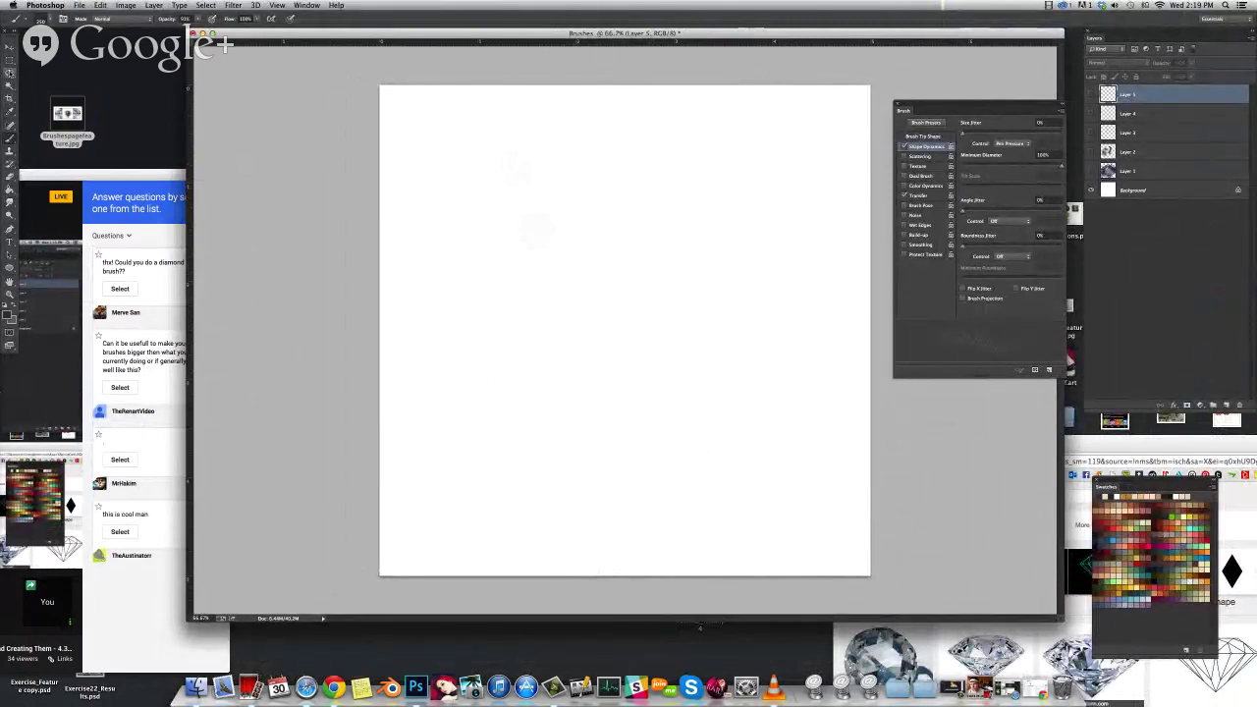
click(9, 69)
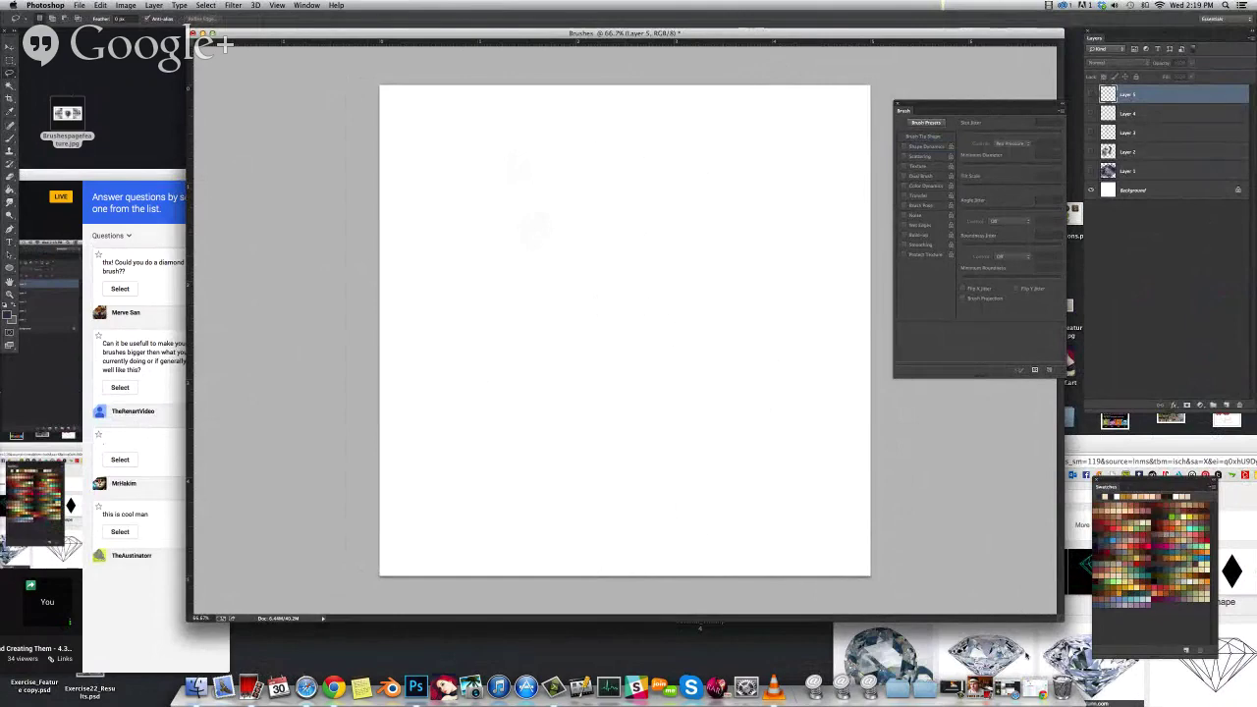
click(1117, 656)
scroll(1117, 656, down, 3)
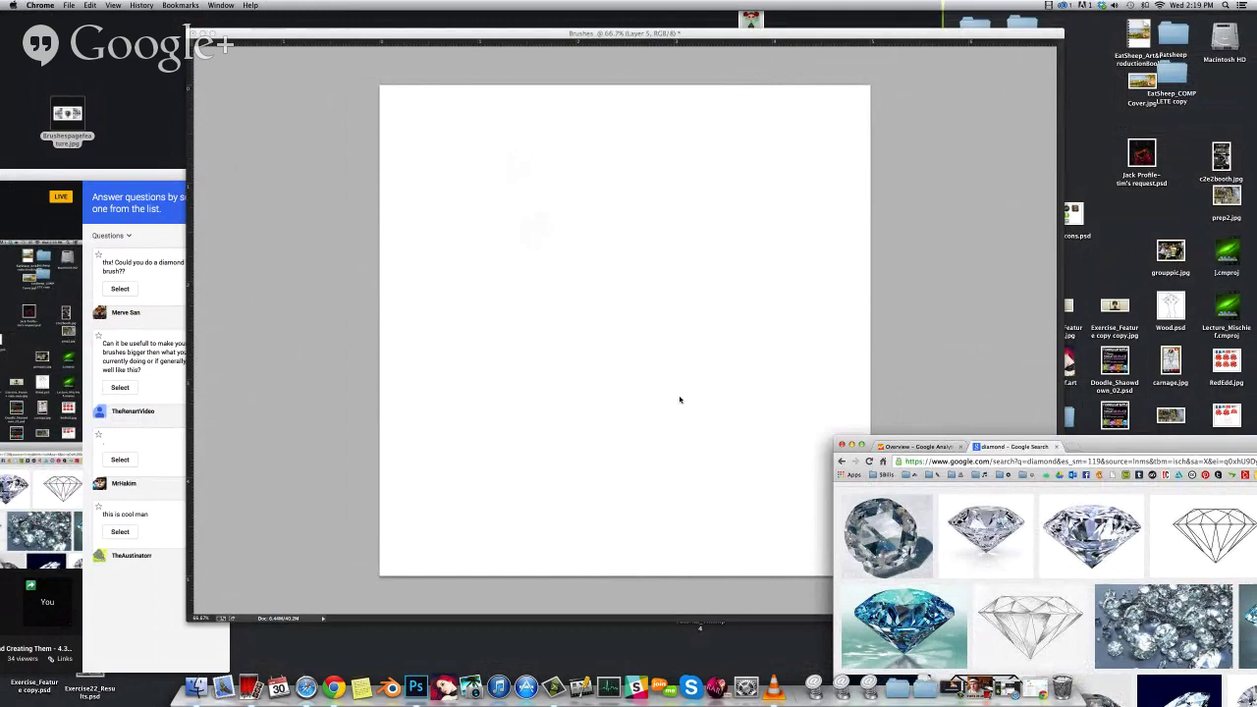
click(614, 452)
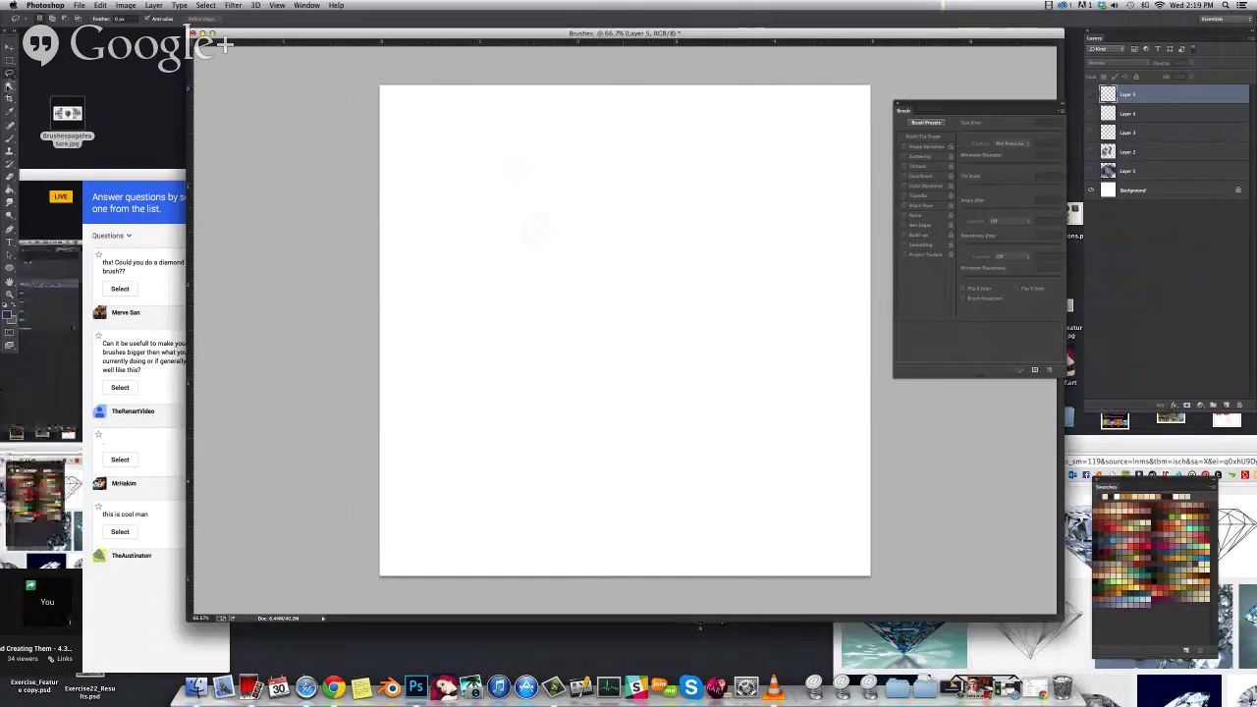
Select a five-sided cut-diamond outline in the middle of the empty canvas with the Polygonal Lasso tool
click(10, 73)
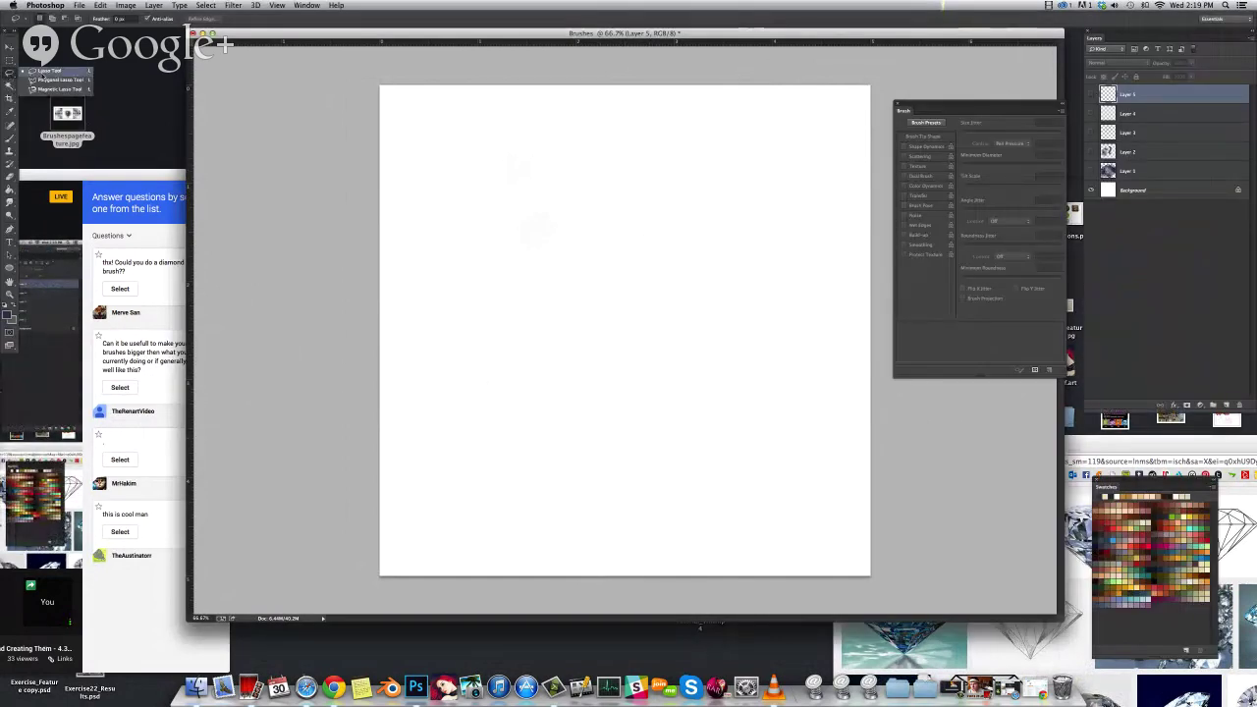
click(49, 80)
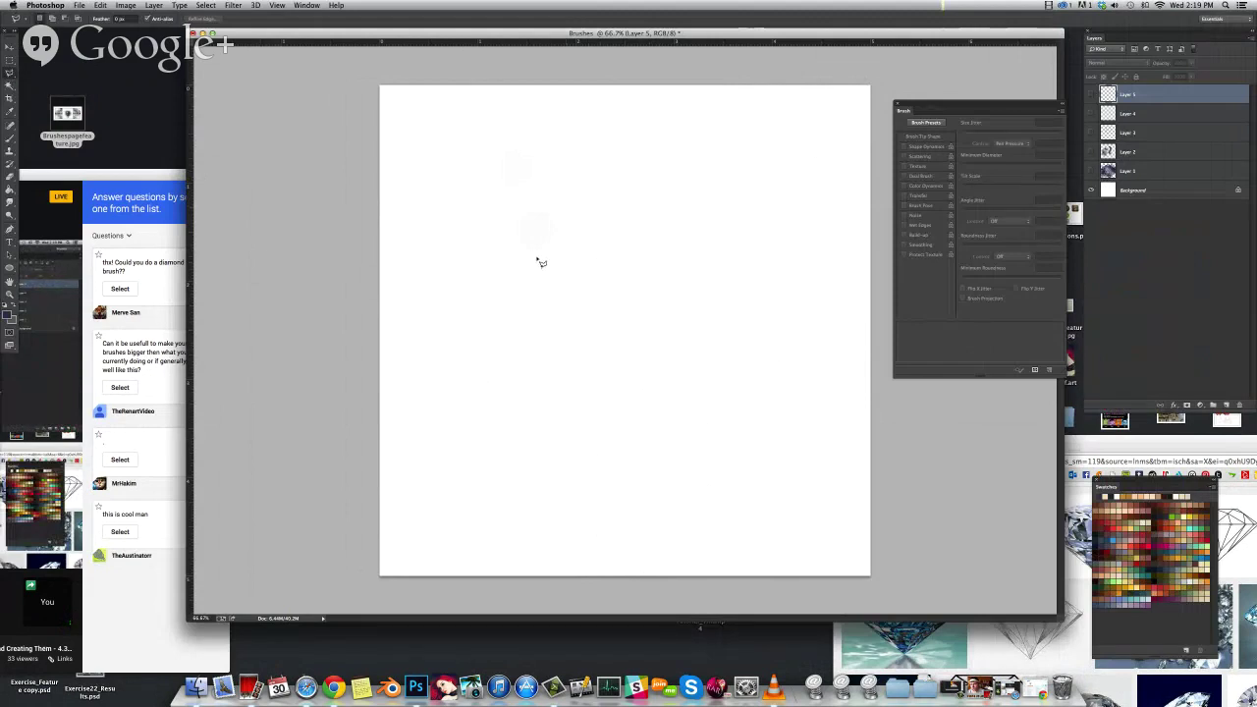
click(459, 279)
click(647, 497)
click(820, 287)
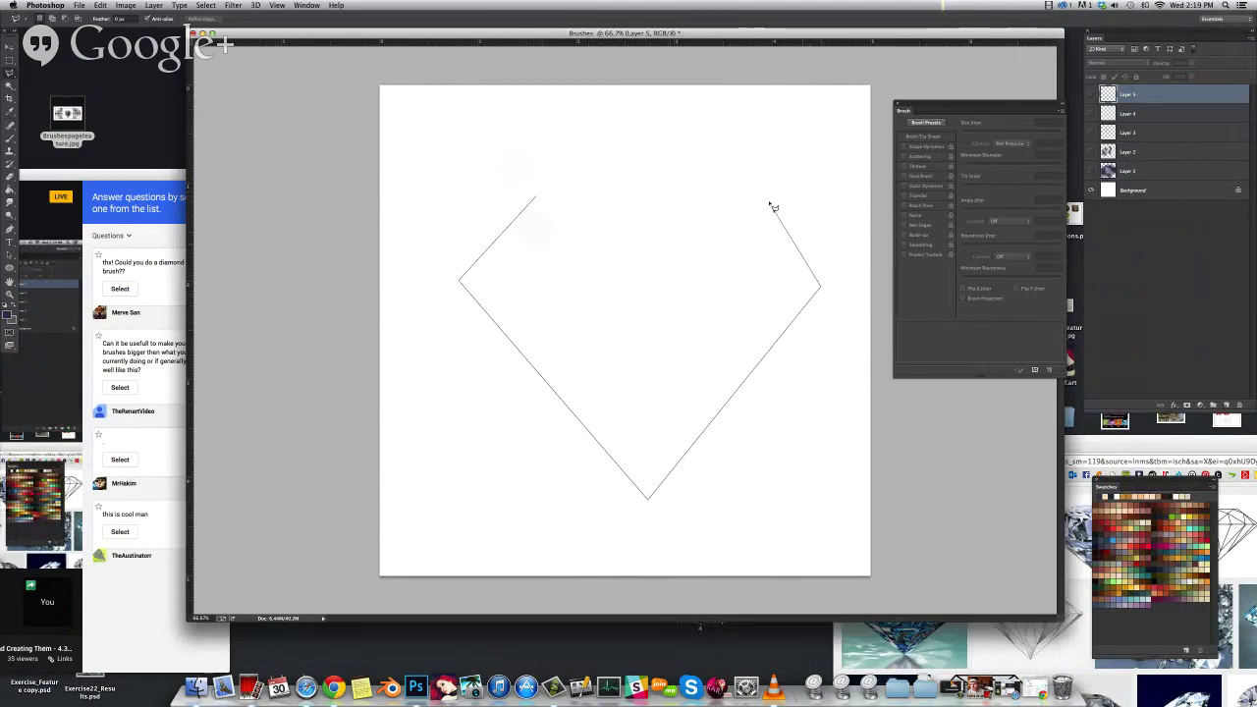
click(753, 198)
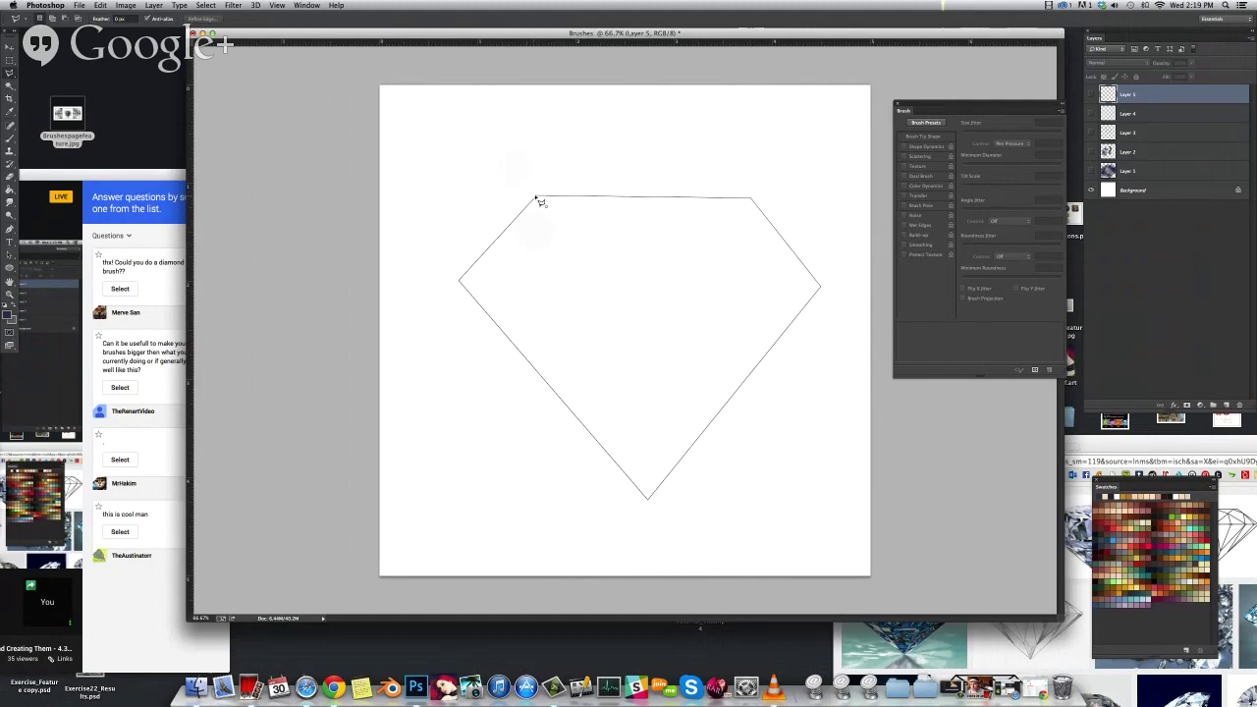
click(537, 200)
Subtract many crossing, jagged straight-edged shapes from the diamond selection so that only irregular angular facets stay selected
key(alt)
click(570, 144)
click(481, 396)
click(605, 143)
click(622, 252)
click(390, 227)
click(580, 439)
click(594, 220)
click(444, 302)
click(682, 343)
click(485, 201)
click(666, 295)
click(691, 389)
click(548, 478)
click(569, 364)
click(844, 226)
click(779, 380)
click(726, 355)
click(675, 154)
click(803, 401)
click(618, 378)
click(661, 95)
click(723, 499)
click(545, 448)
click(818, 144)
click(500, 435)
click(735, 127)
click(529, 158)
click(738, 519)
click(646, 147)
click(707, 398)
click(636, 178)
click(778, 438)
click(619, 443)
click(467, 307)
click(785, 447)
click(698, 457)
click(703, 213)
click(768, 250)
click(817, 405)
click(732, 337)
click(782, 161)
click(823, 211)
click(811, 313)
click(701, 334)
click(441, 183)
click(453, 304)
click(494, 387)
click(698, 188)
click(767, 177)
click(820, 282)
click(812, 375)
click(722, 403)
click(515, 163)
click(493, 213)
click(507, 299)
click(684, 422)
click(650, 184)
click(612, 148)
click(519, 201)
click(505, 381)
click(654, 488)
click(743, 494)
click(763, 367)
click(700, 165)
click(603, 408)
click(528, 475)
click(498, 374)
click(597, 283)
click(756, 294)
click(816, 413)
click(777, 221)
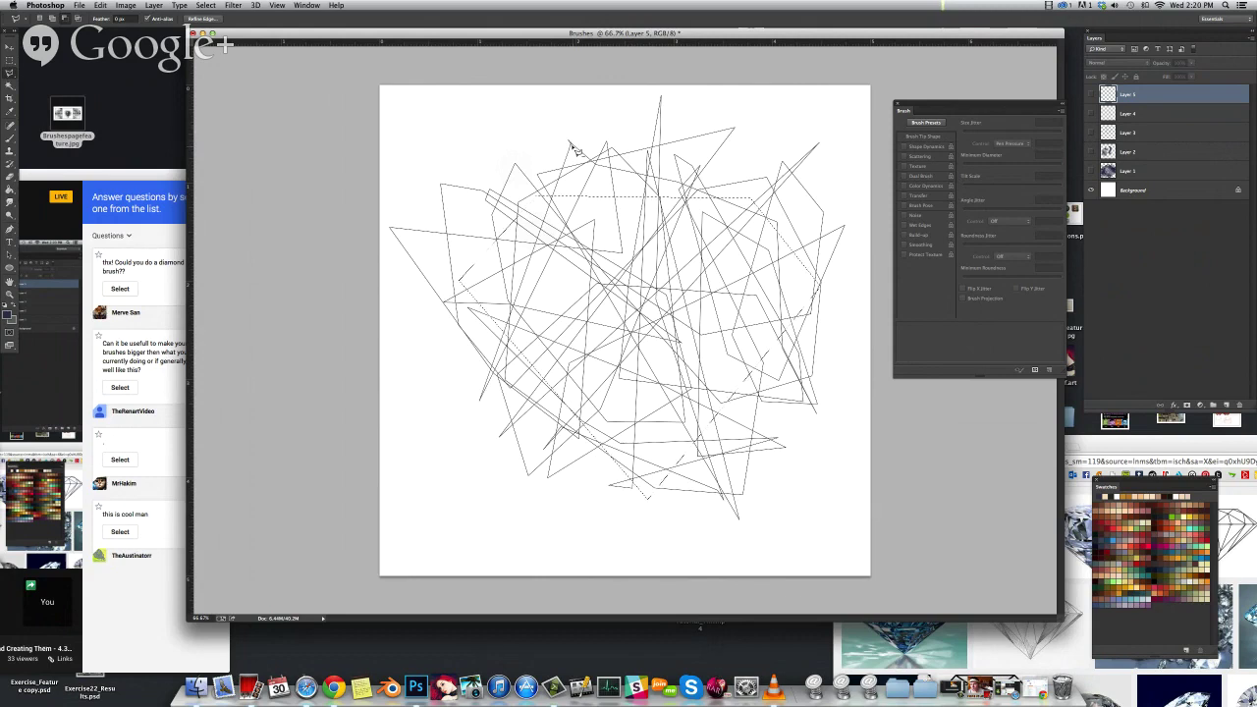
click(575, 148)
click(571, 142)
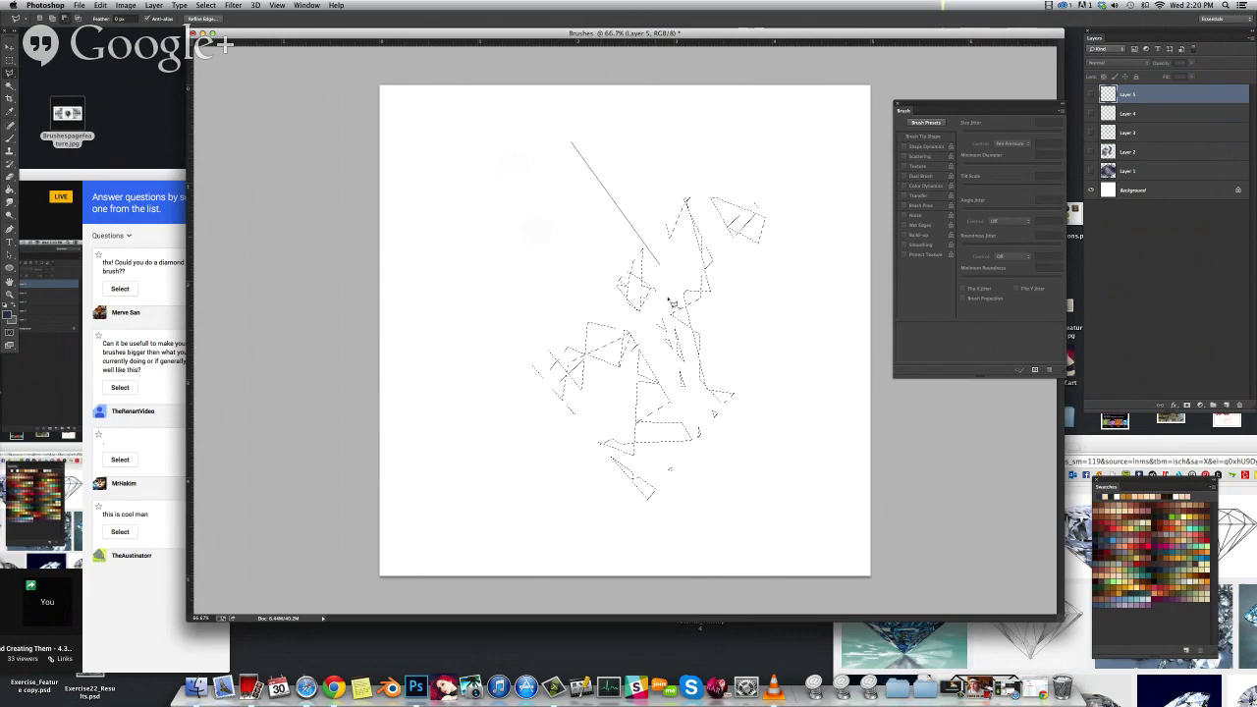
click(589, 154)
click(562, 163)
click(572, 142)
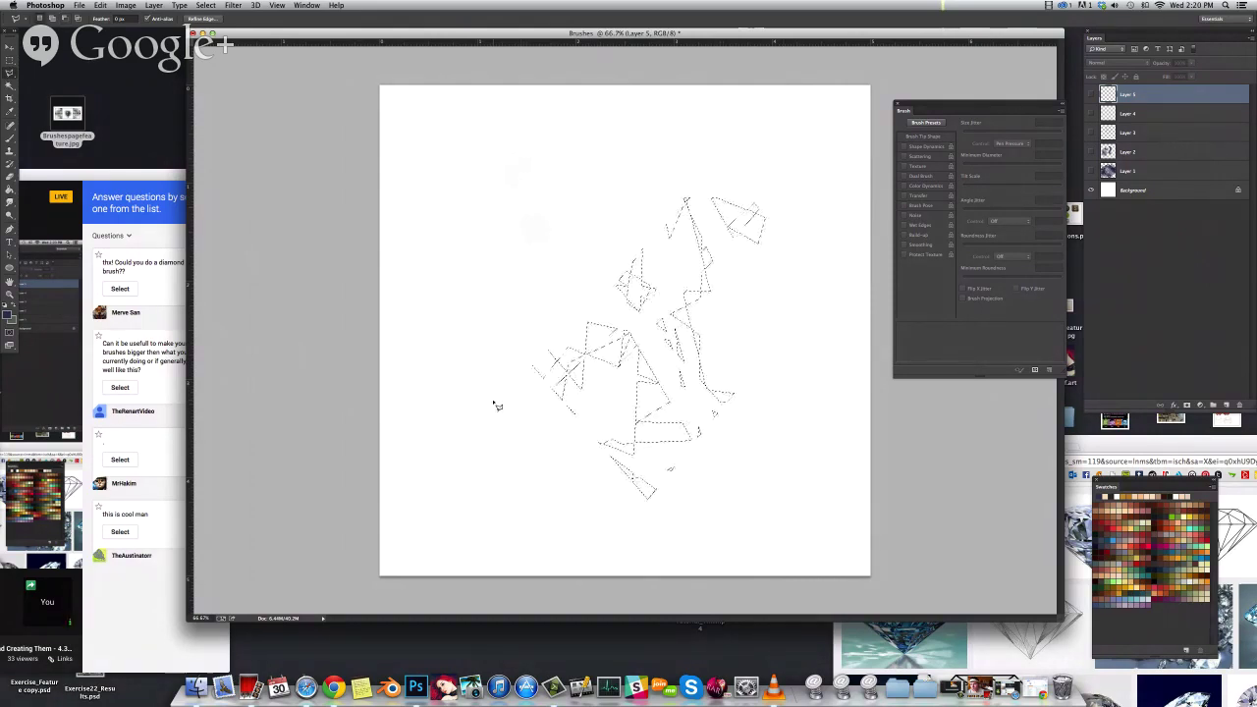
Add a new layer and paint the selected facets solid black with a large round brush
key(b)
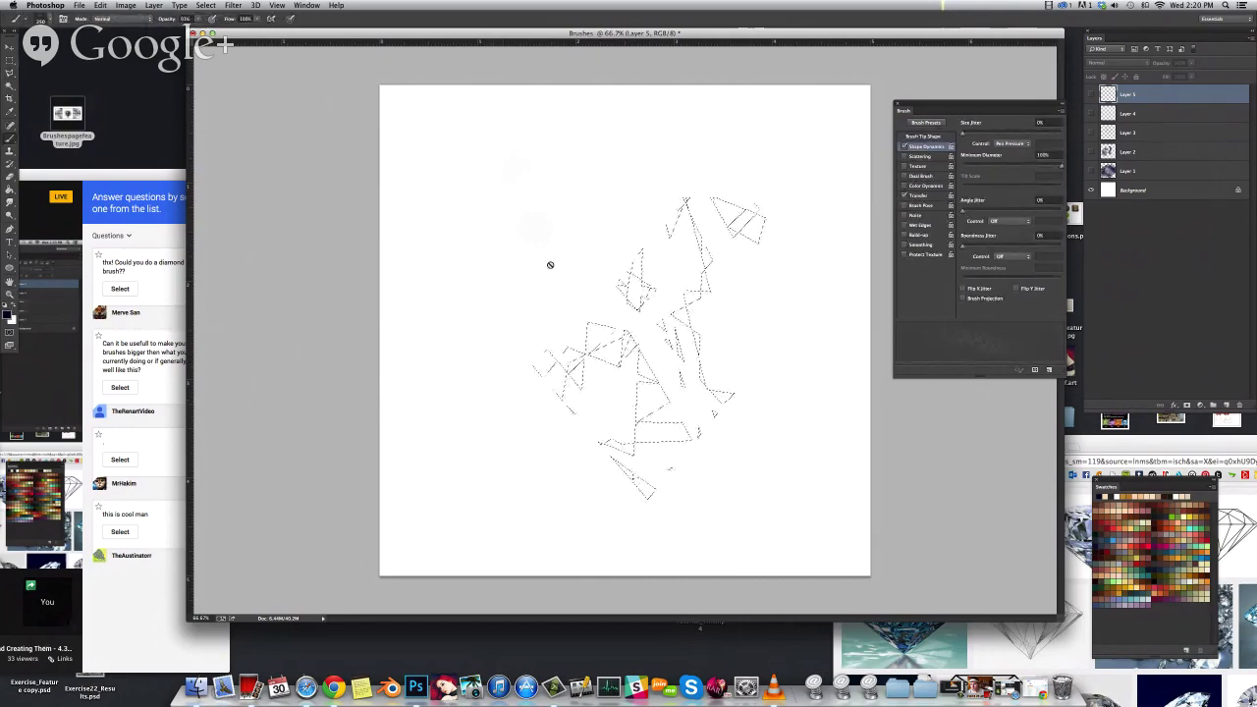
right_click(641, 331)
click(676, 342)
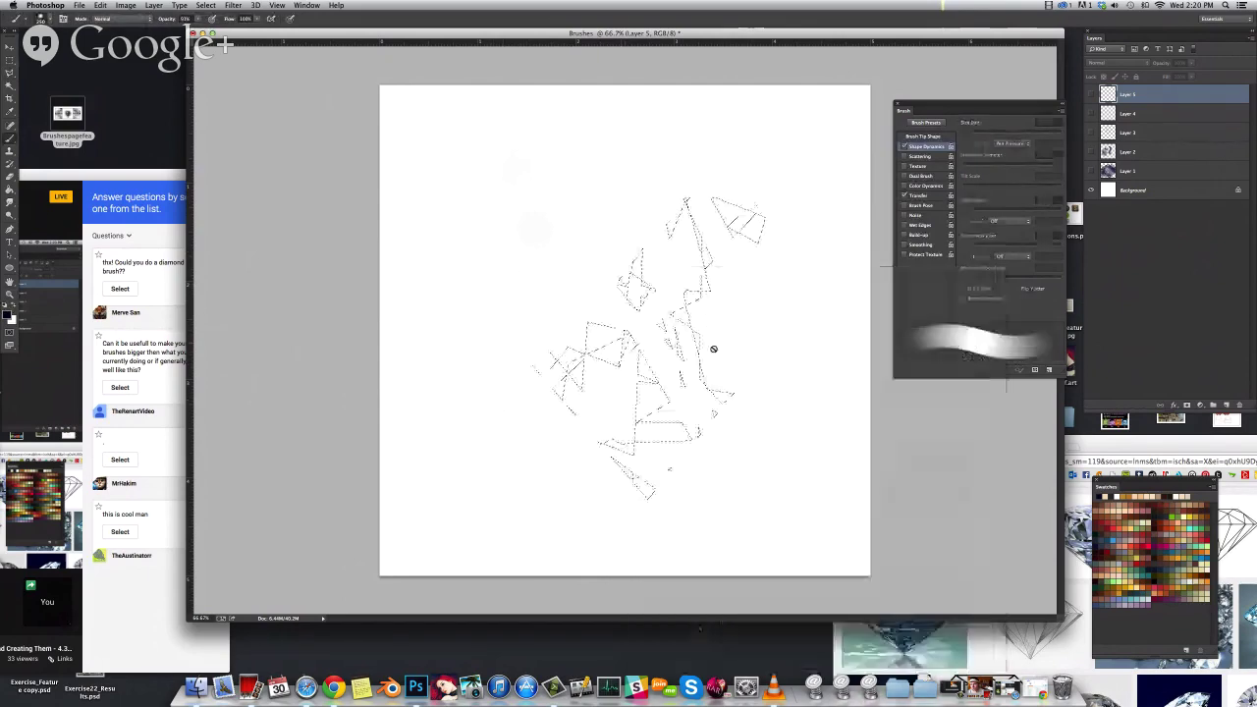
click(1219, 404)
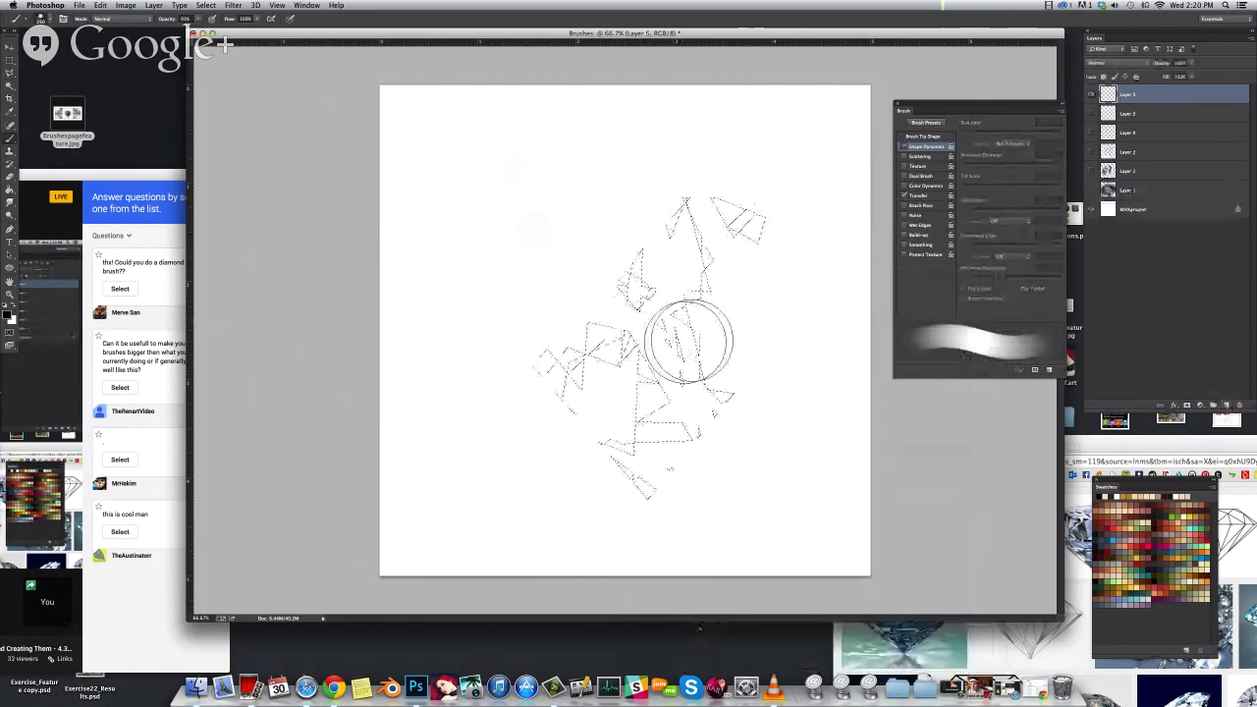
mouse_move(668, 261)
mouse_down()
mouse_move(721, 261)
mouse_move(590, 334)
mouse_move(736, 264)
mouse_move(743, 228)
mouse_up()
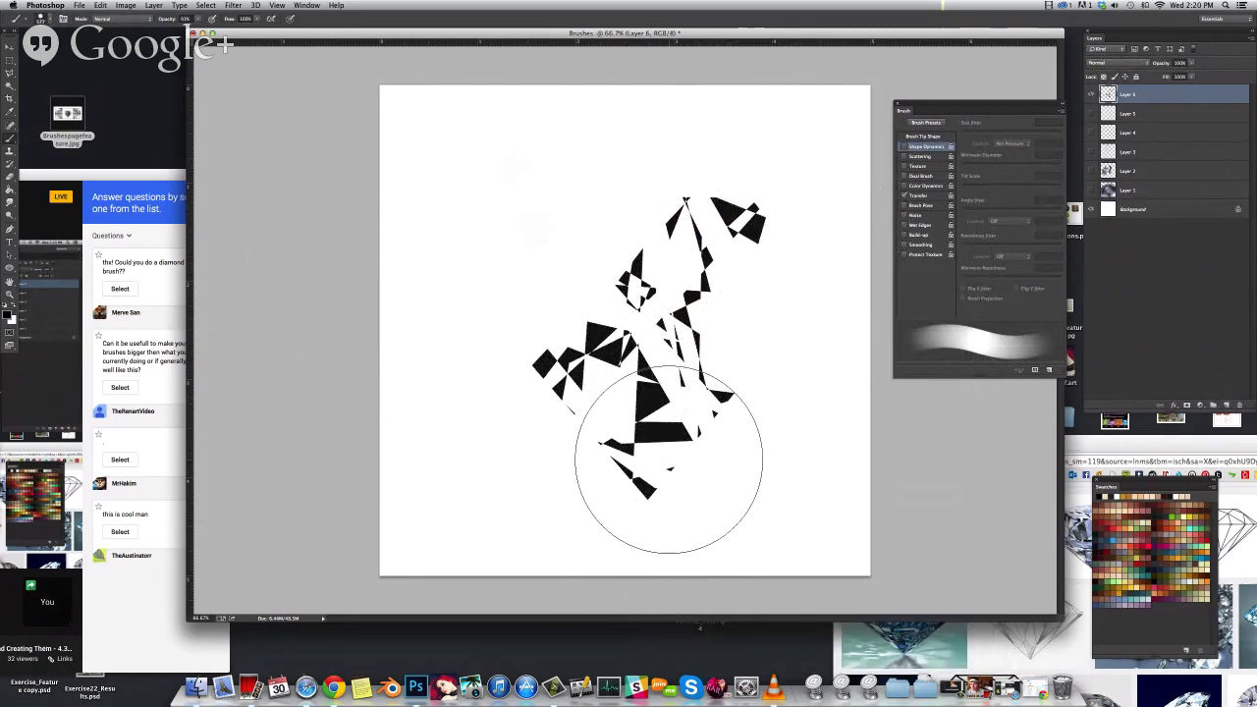
drag(750, 395, 664, 396)
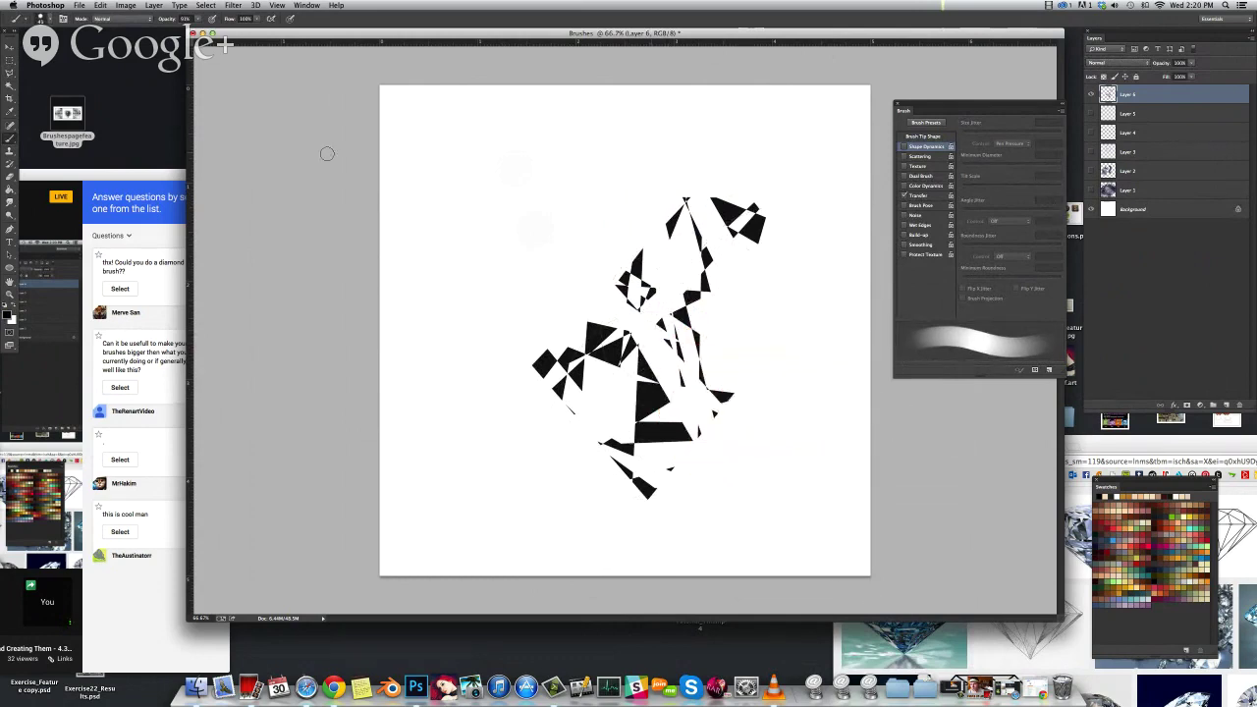
Enlarge the black facet artwork with Free Transform so it fills more of the canvas
key(v)
drag(532, 198, 462, 139)
mouse_move(574, 318)
mouse_down()
mouse_move(575, 334)
mouse_move(585, 318)
mouse_up()
key(Return)
key(b)
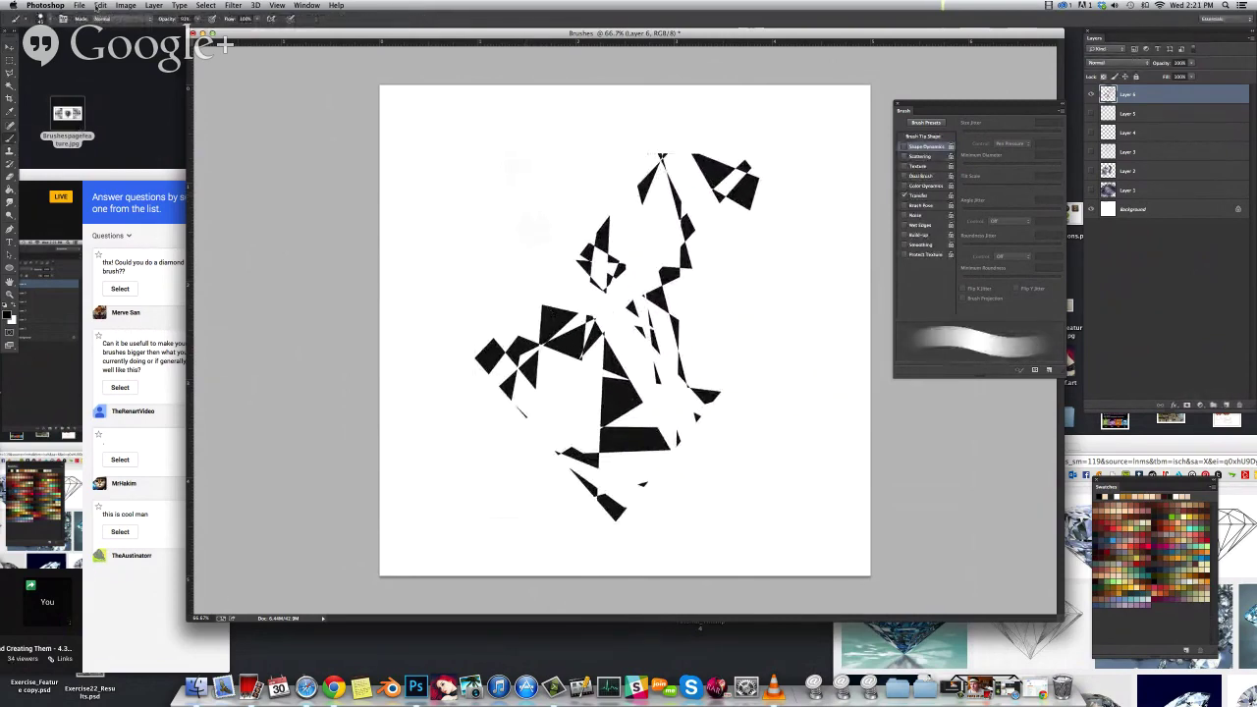
Define the facet artwork as a new brush preset, keeping the name Brushes
click(100, 5)
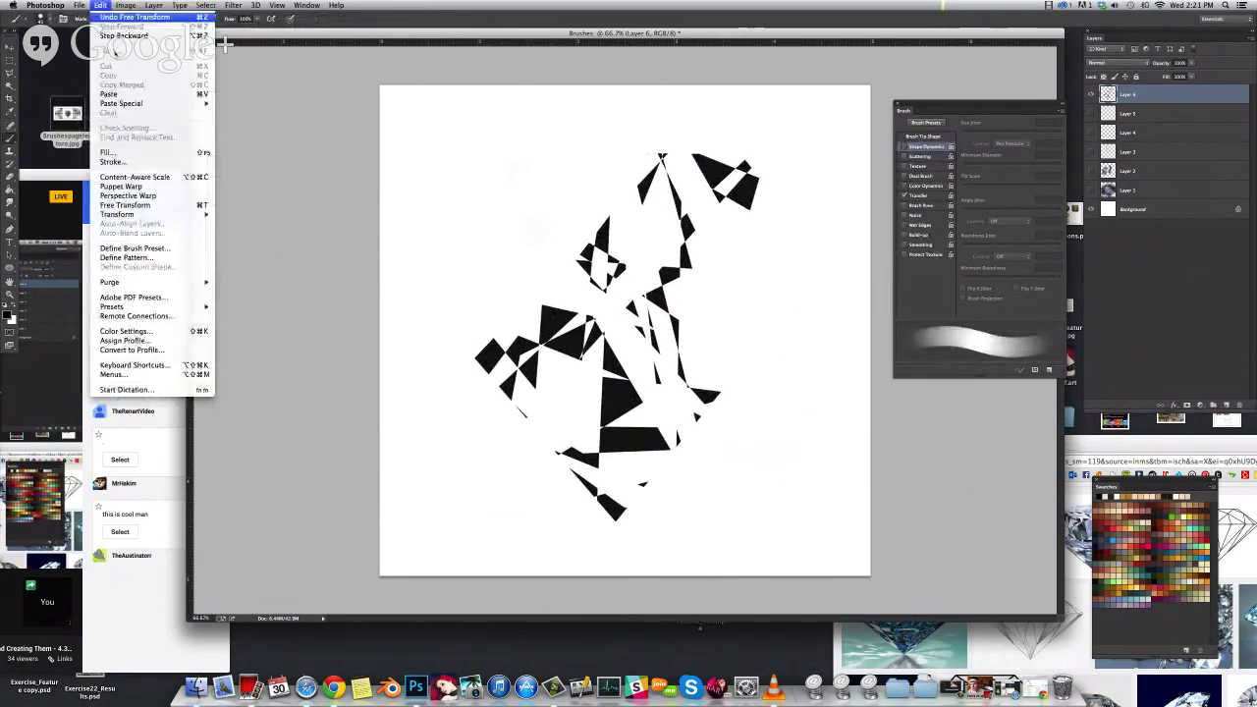
click(192, 251)
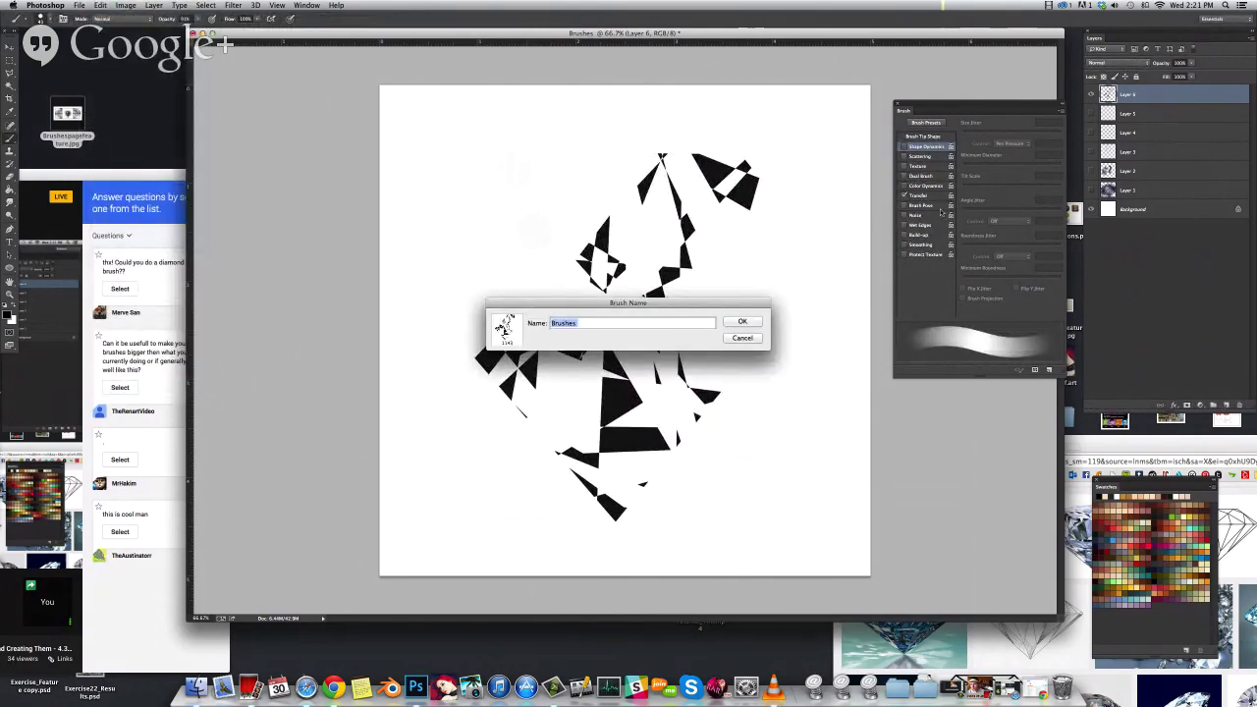
click(744, 322)
Undo a dense trial stroke of the facet brush, add a new layer and enable Transfer for the brush
mouse_move(688, 315)
mouse_down()
mouse_move(551, 245)
mouse_move(728, 334)
mouse_move(777, 412)
mouse_move(639, 138)
mouse_move(424, 413)
mouse_move(677, 574)
mouse_up()
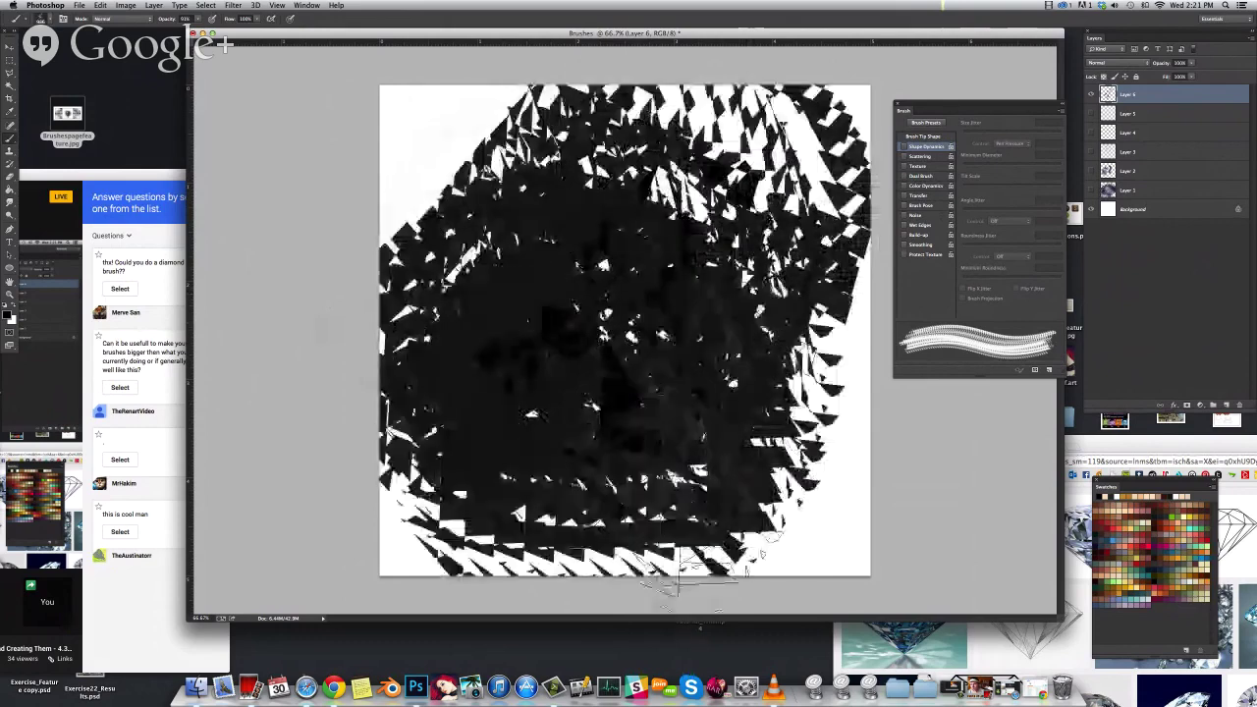
key(super+alt+z)
key(super+alt+z)
click(1223, 405)
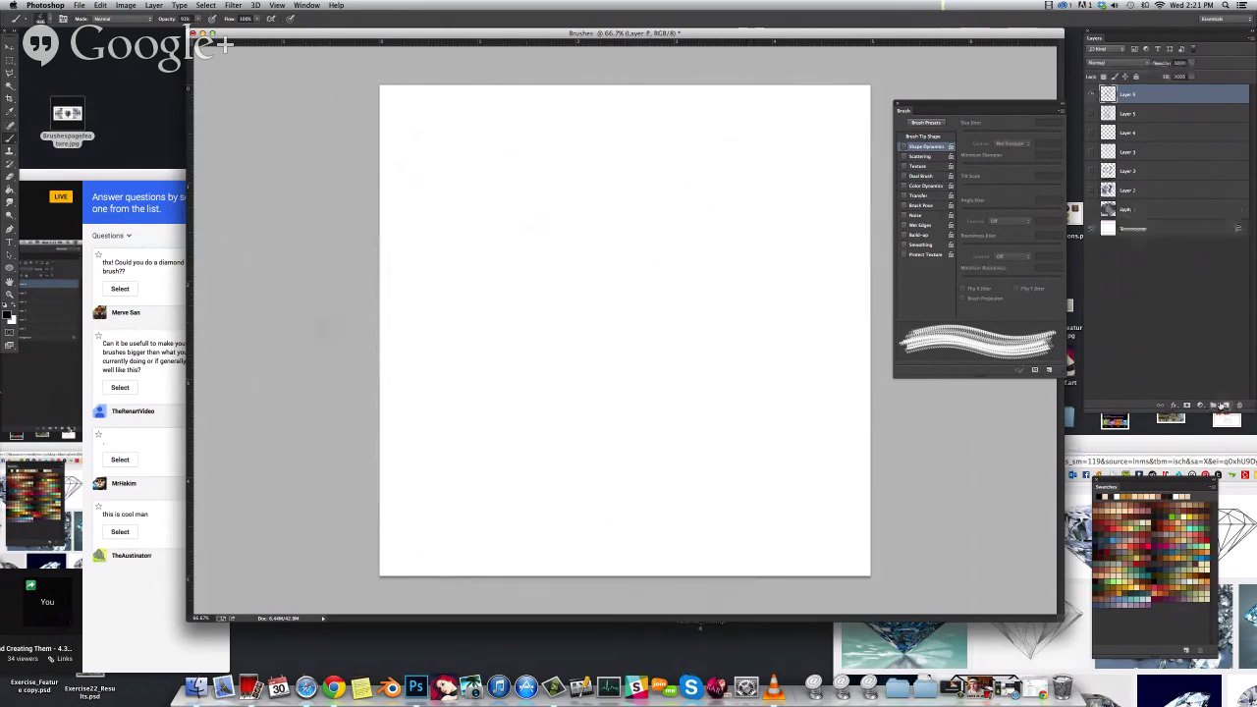
click(904, 196)
Paint several trial strokes with the facet brush on the new layer and undo them
mouse_move(835, 147)
mouse_down()
mouse_move(746, 373)
mouse_move(550, 295)
mouse_move(883, 99)
mouse_up()
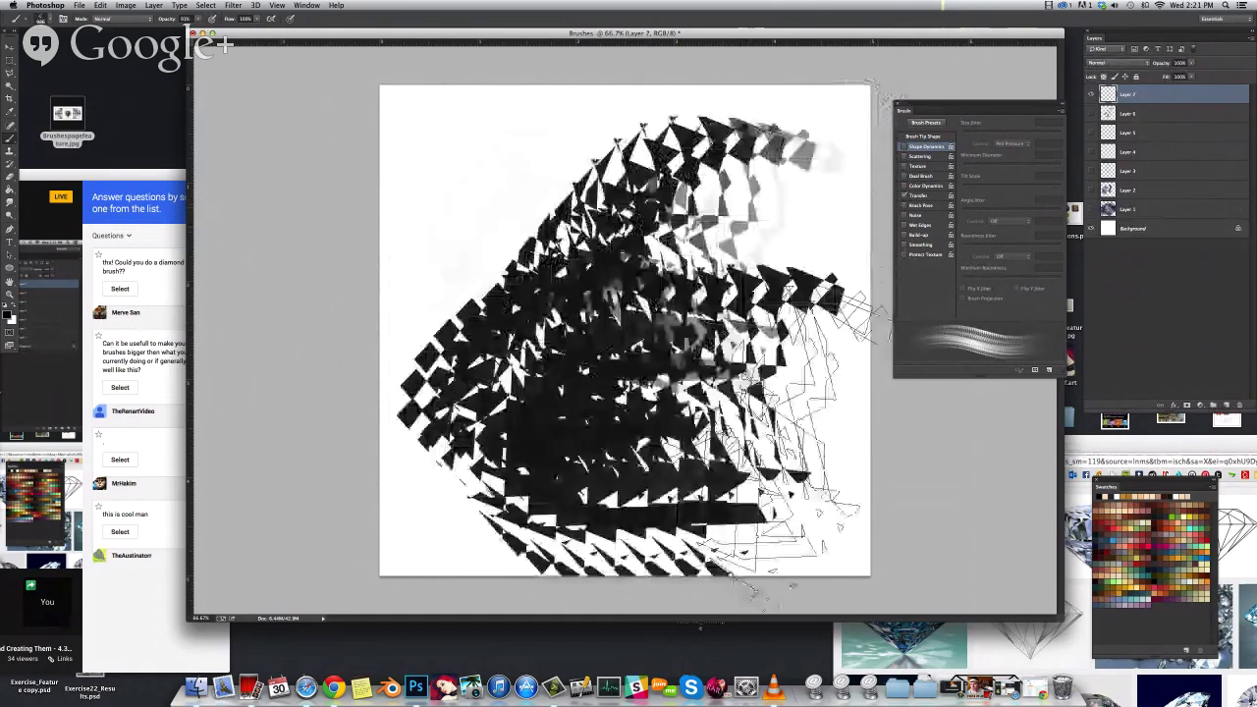
drag(759, 459, 506, 280)
key(super+z)
mouse_move(634, 281)
mouse_down()
mouse_move(681, 368)
mouse_move(728, 383)
mouse_up()
key(super+z)
mouse_move(678, 286)
mouse_down()
mouse_move(679, 464)
mouse_move(722, 447)
mouse_up()
key(super+z)
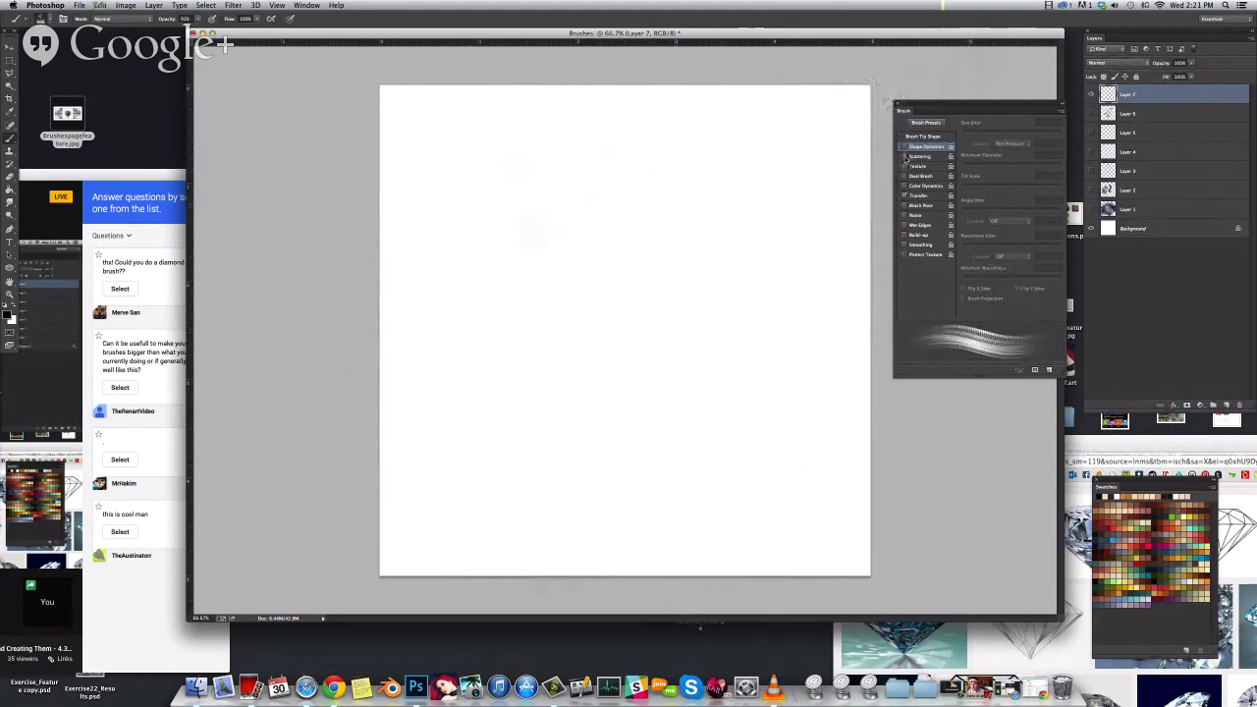
Enable Scattering for the facet brush with scatter about 460% and a count of 7, and undo the trial strokes
click(903, 159)
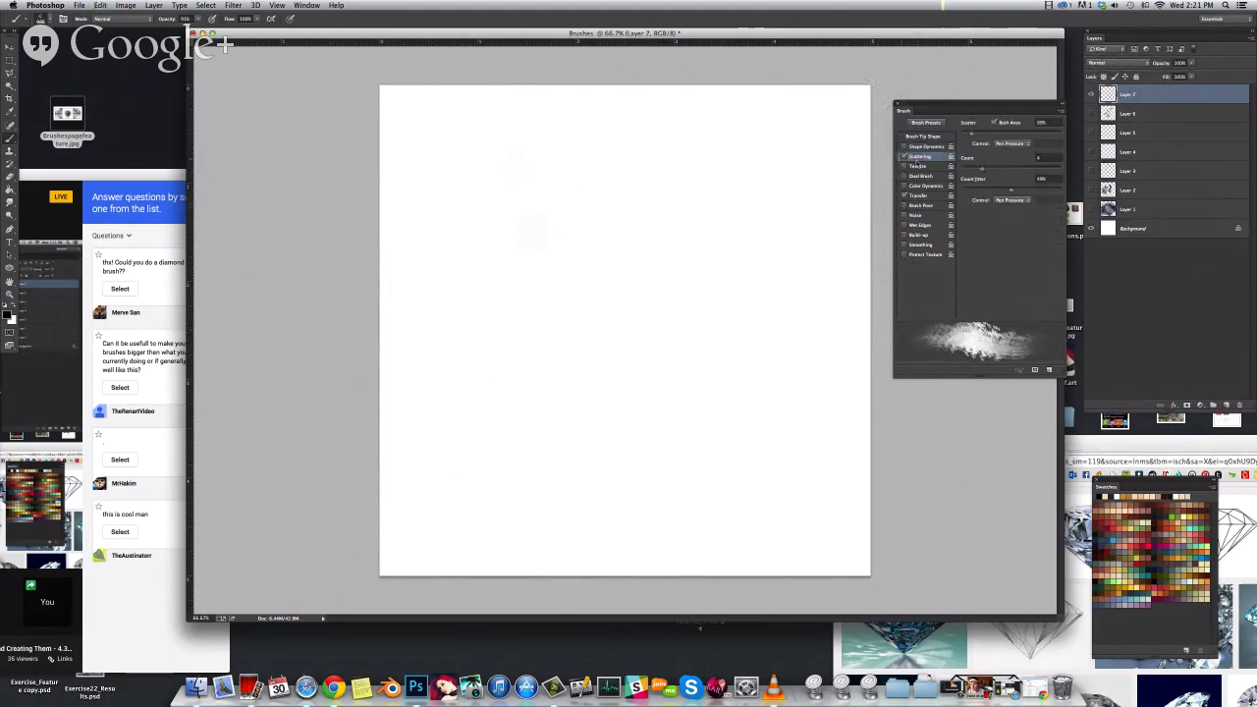
mouse_move(973, 133)
mouse_down()
mouse_move(1013, 132)
mouse_move(1013, 167)
mouse_move(990, 167)
mouse_move(1001, 166)
mouse_up()
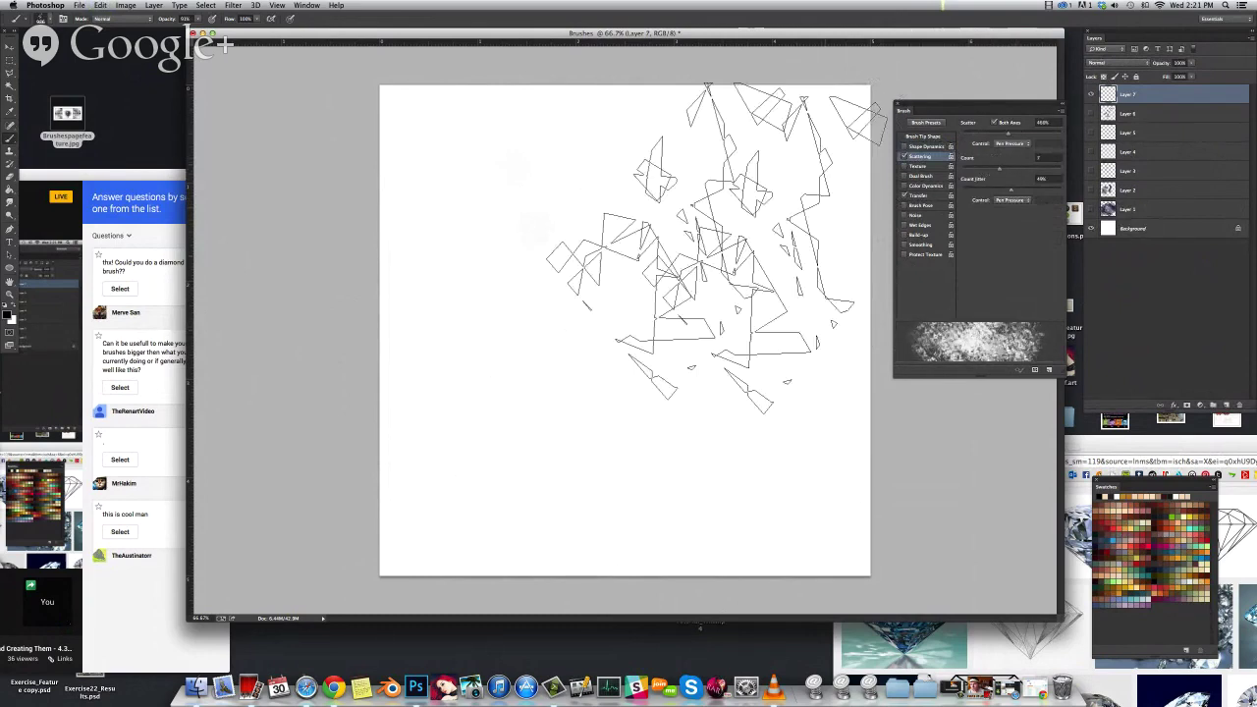
drag(738, 286, 643, 257)
mouse_move(724, 262)
mouse_down()
mouse_move(599, 333)
mouse_move(560, 392)
mouse_move(628, 383)
mouse_up()
key(super+z)
mouse_move(729, 297)
mouse_down()
mouse_move(682, 290)
mouse_move(746, 245)
mouse_move(766, 368)
mouse_move(579, 212)
mouse_move(599, 412)
mouse_move(776, 383)
mouse_move(736, 274)
mouse_up()
key(super+z)
Set the scattering count to 5 and the count jitter to 15%, paint trial strokes and undo them
drag(1001, 169, 978, 192)
drag(693, 272, 579, 316)
mouse_move(846, 212)
mouse_down()
mouse_move(587, 559)
mouse_move(835, 423)
mouse_up()
key(super+z)
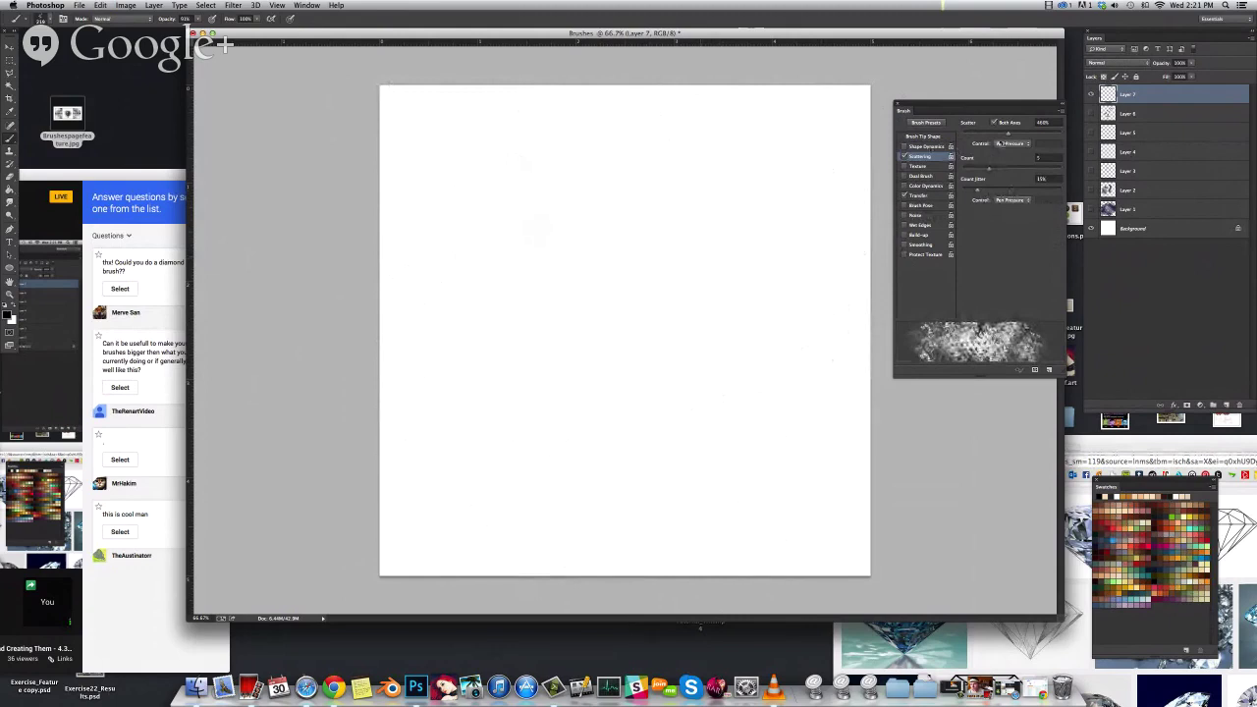
Enable Shape Dynamics for the facet brush with about 45% size jitter, 17% minimum diameter, 33% angle jitter and 52% roundness jitter
click(912, 146)
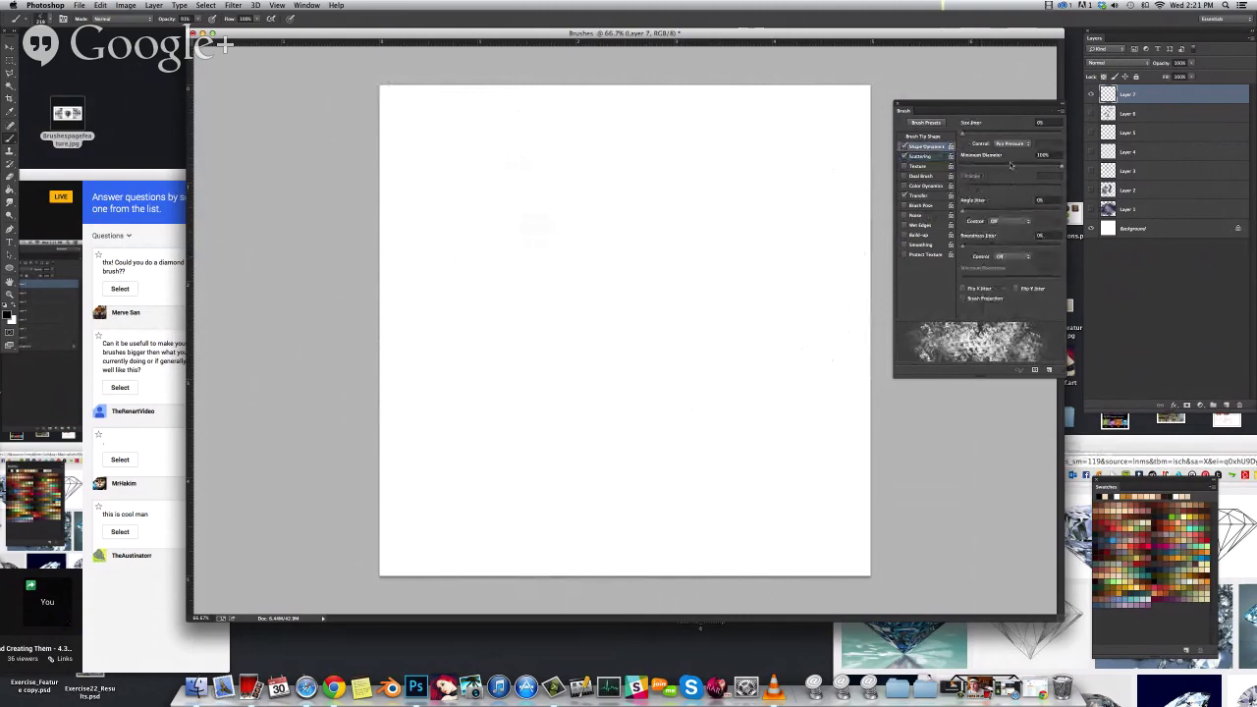
mouse_move(968, 212)
mouse_down()
mouse_move(998, 212)
mouse_move(1024, 238)
mouse_up()
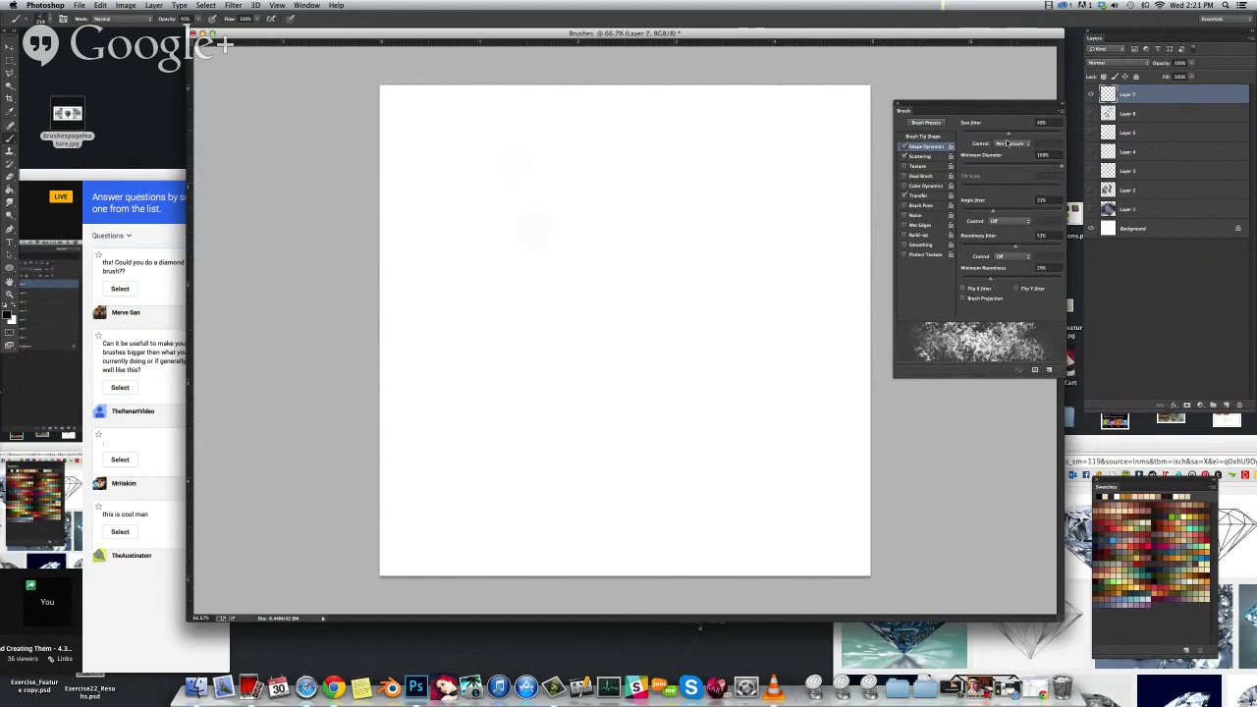
click(979, 173)
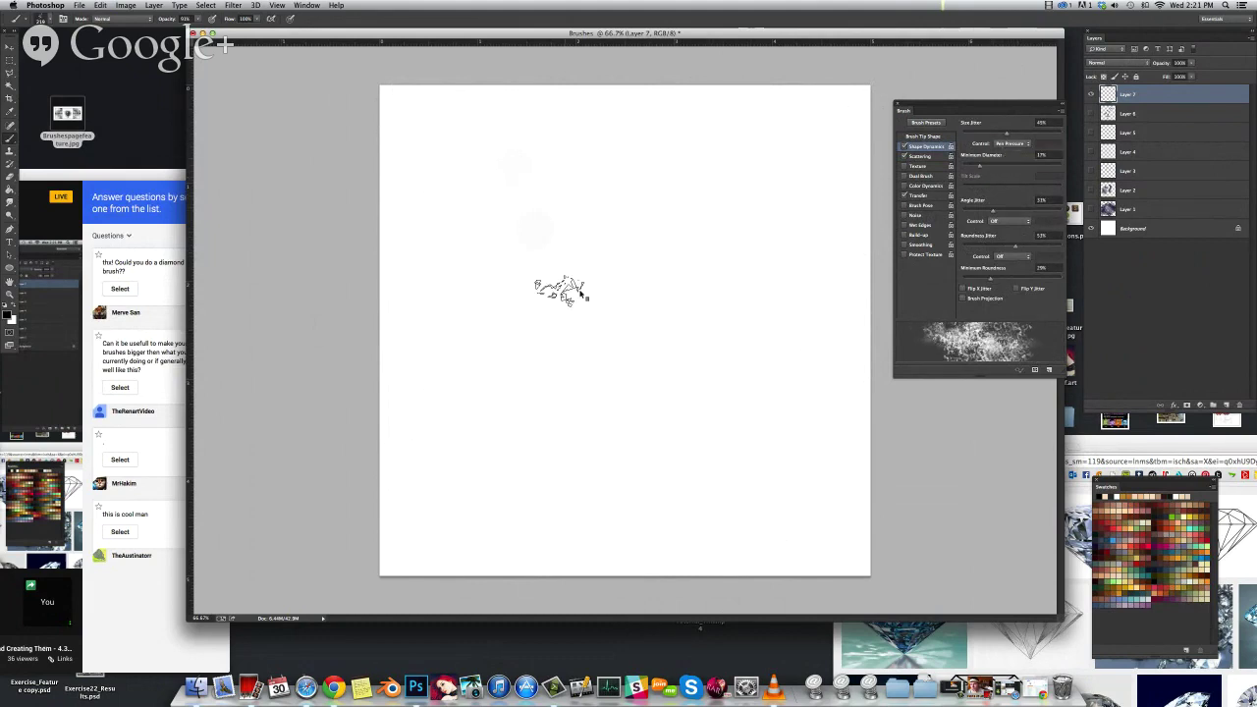
Try out the facet brush's shape dynamics with several strokes on the blank layer, then undo them all
drag(593, 303, 620, 306)
mouse_move(577, 221)
mouse_down()
mouse_move(595, 248)
mouse_move(585, 312)
mouse_move(643, 319)
mouse_up()
drag(687, 290, 692, 292)
key(super+z)
key(super+z)
drag(595, 187, 672, 369)
key(ctrl+alt+z)
key(ctrl+alt+z)
key(ctrl+alt+z)
key(ctrl+alt+z)
Lower the facet brush's scatter to about 238%, testing the spread with trial strokes that are undone
click(920, 157)
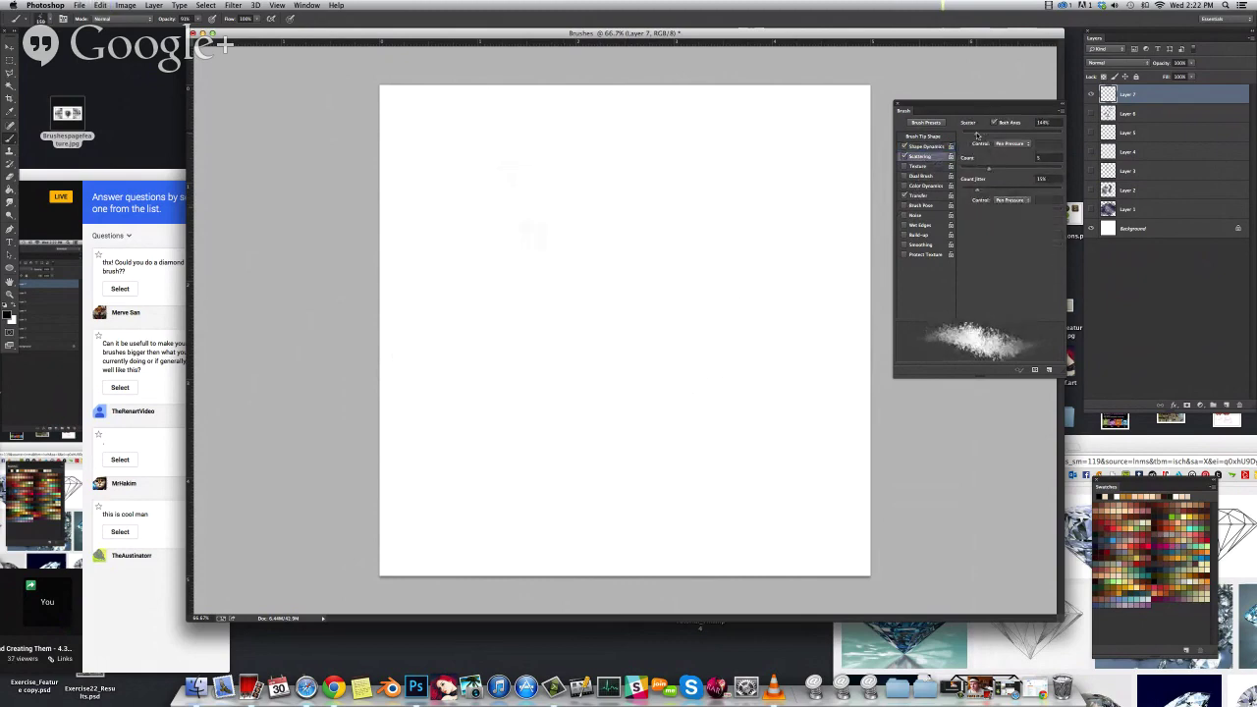
mouse_move(723, 196)
mouse_down()
mouse_move(679, 305)
mouse_move(662, 413)
mouse_move(780, 349)
mouse_move(794, 257)
mouse_move(603, 266)
mouse_up()
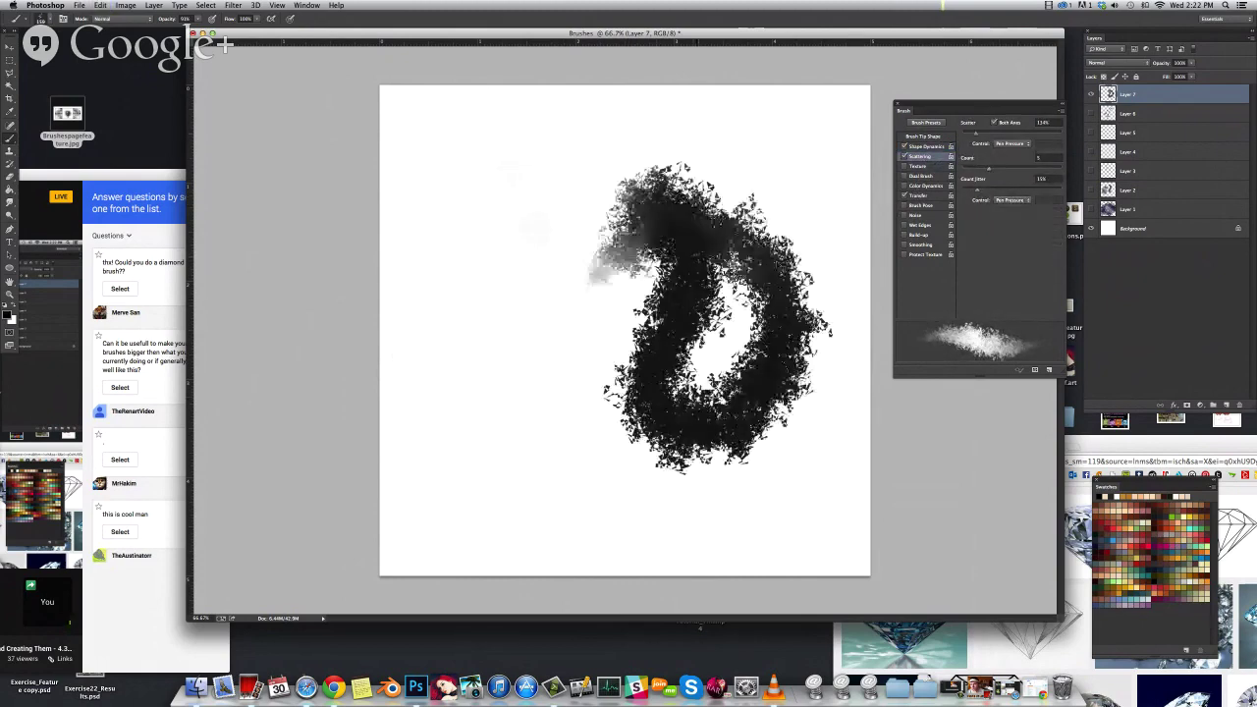
key(ctrl+alt+z)
drag(975, 136, 987, 136)
mouse_move(702, 191)
mouse_down()
mouse_move(700, 427)
mouse_move(766, 207)
mouse_move(549, 423)
mouse_move(638, 461)
mouse_move(688, 295)
mouse_up()
key(ctrl+alt+z)
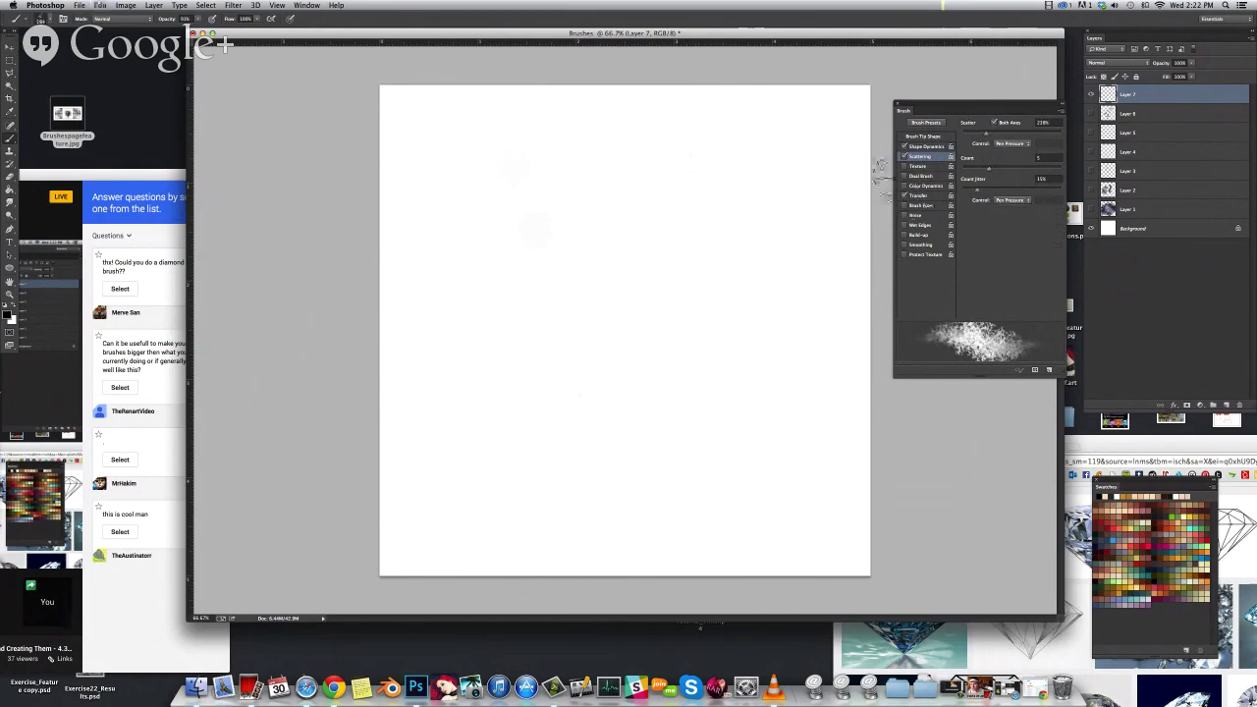
Reduce the scattering count to 2, then paint two test strokes and undo them
drag(988, 167, 970, 168)
mouse_move(611, 221)
mouse_down()
mouse_move(712, 393)
mouse_move(721, 370)
mouse_up()
key(super+z)
mouse_move(650, 277)
mouse_down()
mouse_move(629, 423)
mouse_move(585, 260)
mouse_move(719, 412)
mouse_move(536, 275)
mouse_move(715, 306)
mouse_up()
key(ctrl+alt+z)
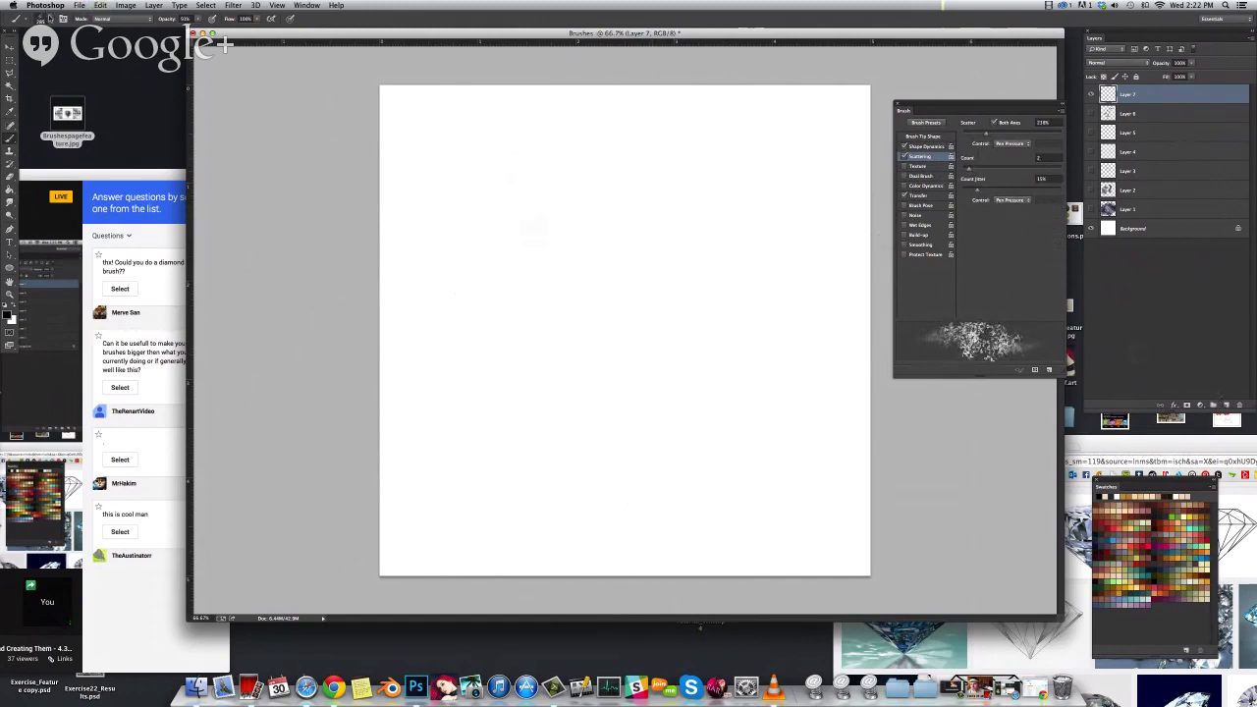
Save the tuned facet brush as a new brush preset under the suggested name, with its brush size captured
click(50, 18)
click(377, 50)
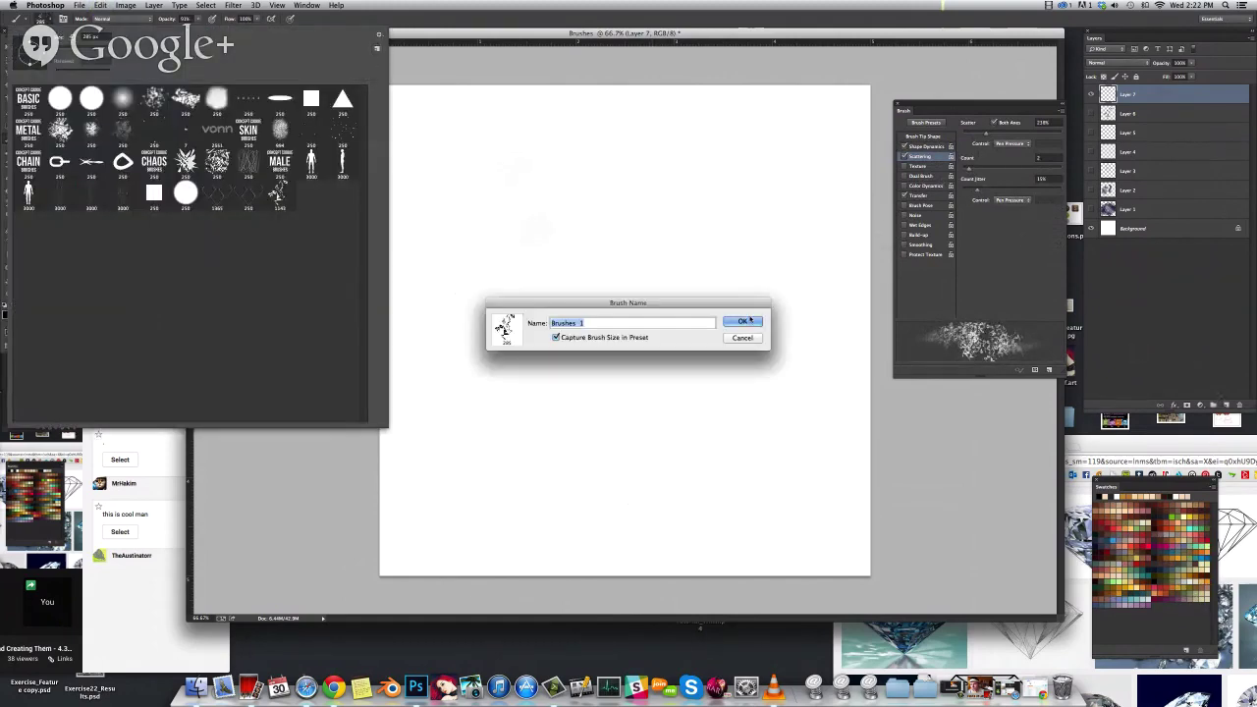
click(743, 321)
click(436, 260)
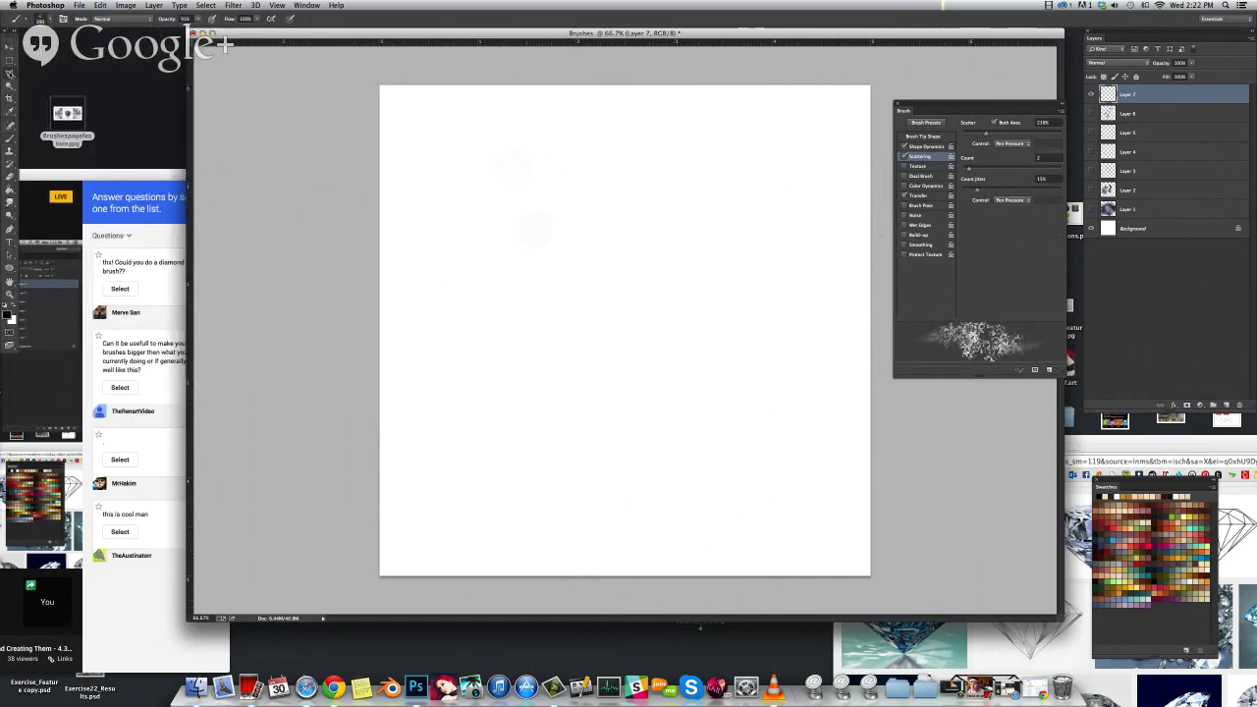
Outline a cut-diamond silhouette with a flat top and pointed base as a polygonal lasso selection
key(l)
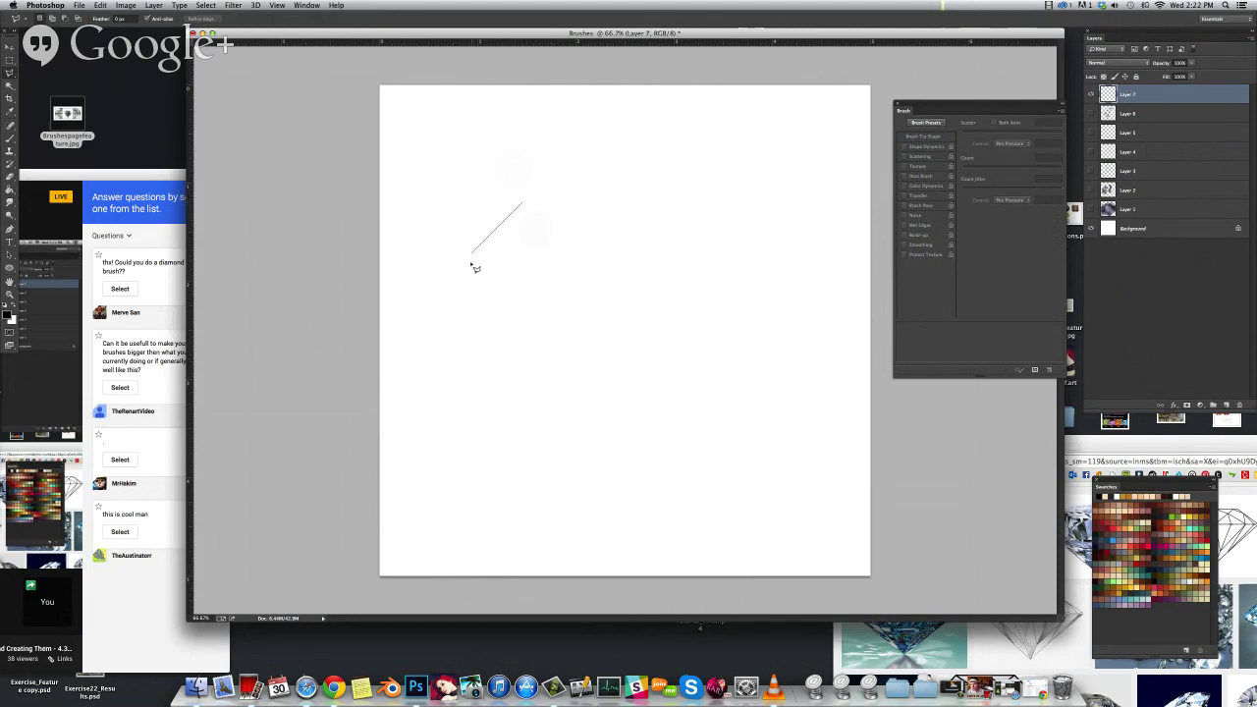
click(603, 388)
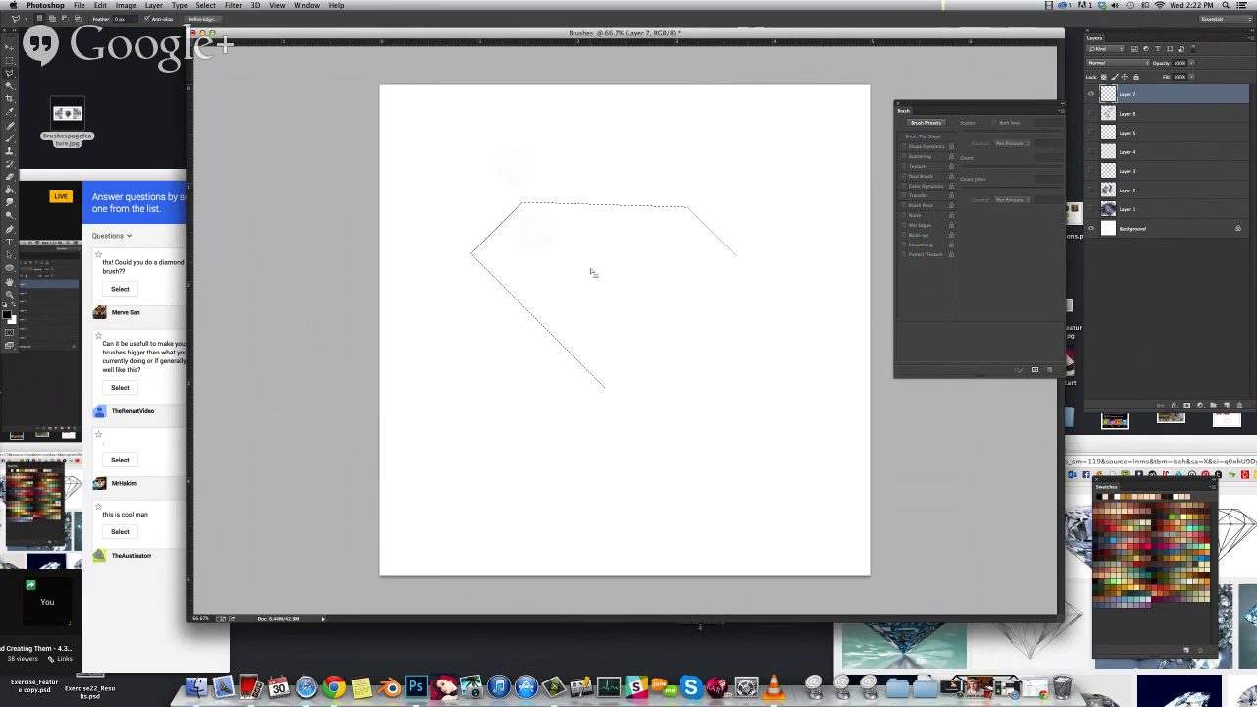
click(526, 208)
Cover the inside of the diamond selection with dark green facet brush strokes
key(b)
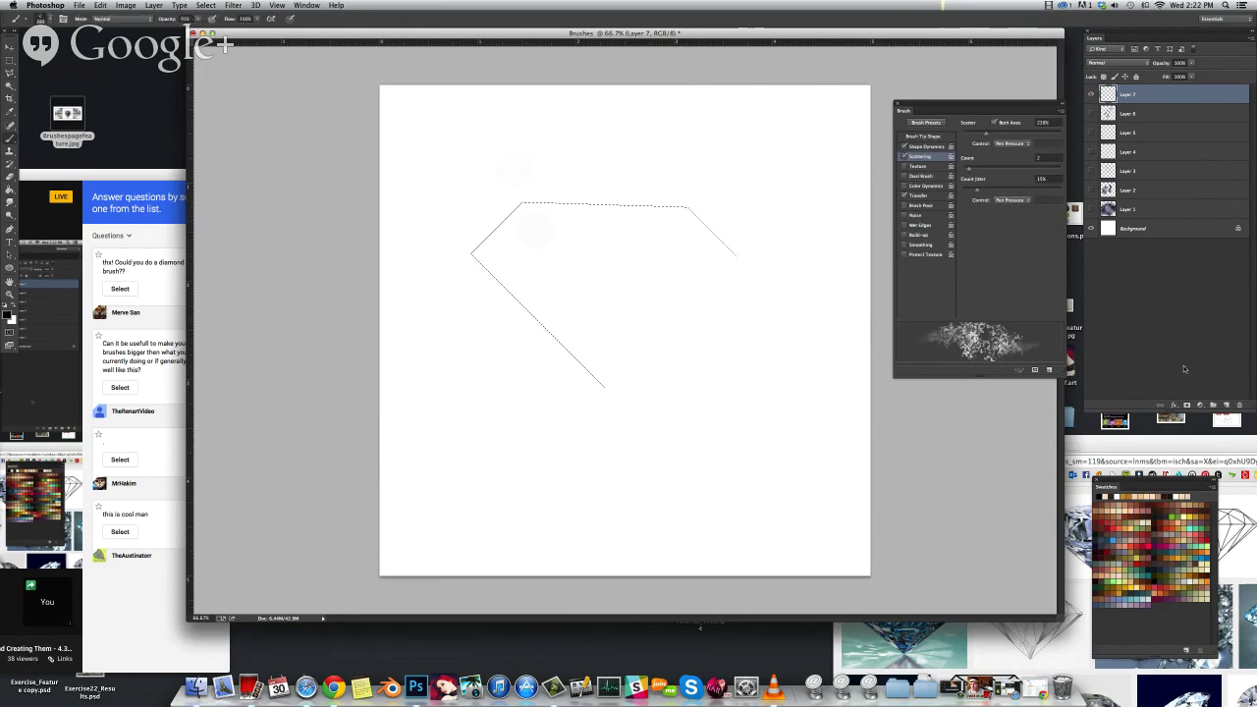
drag(595, 301, 613, 307)
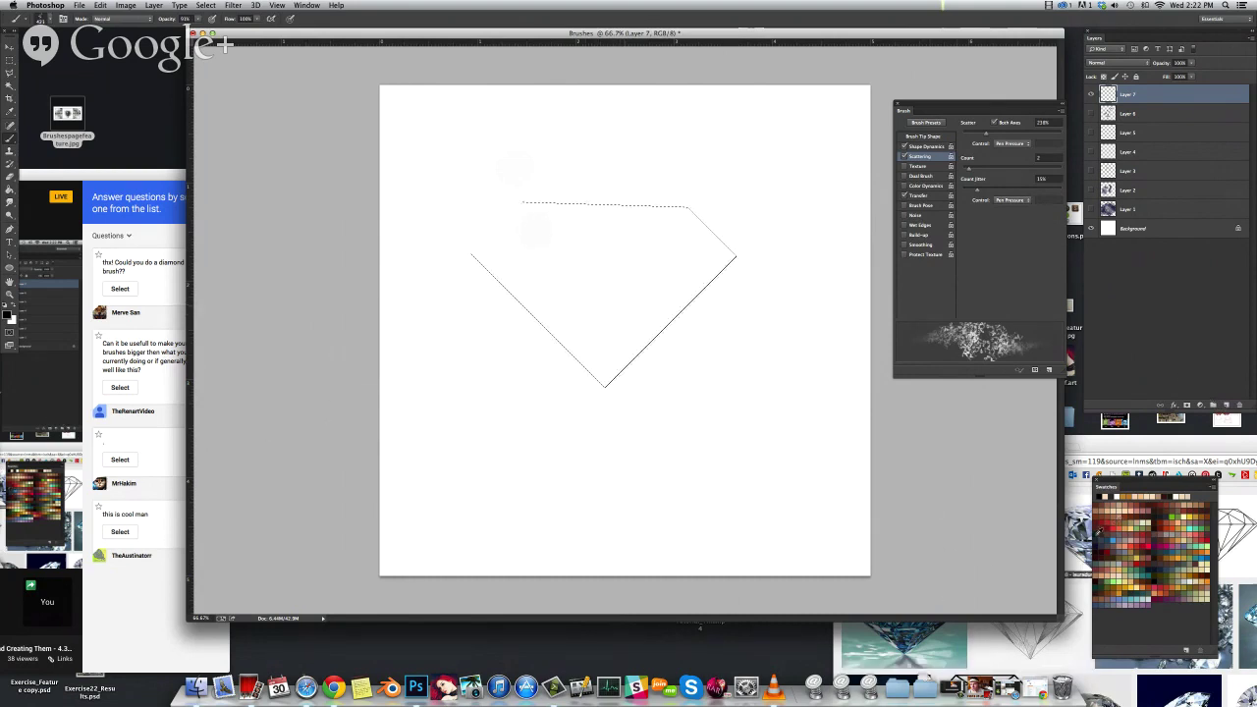
click(619, 334)
mouse_move(732, 270)
mouse_down()
mouse_move(511, 221)
mouse_move(442, 246)
mouse_move(659, 435)
mouse_up()
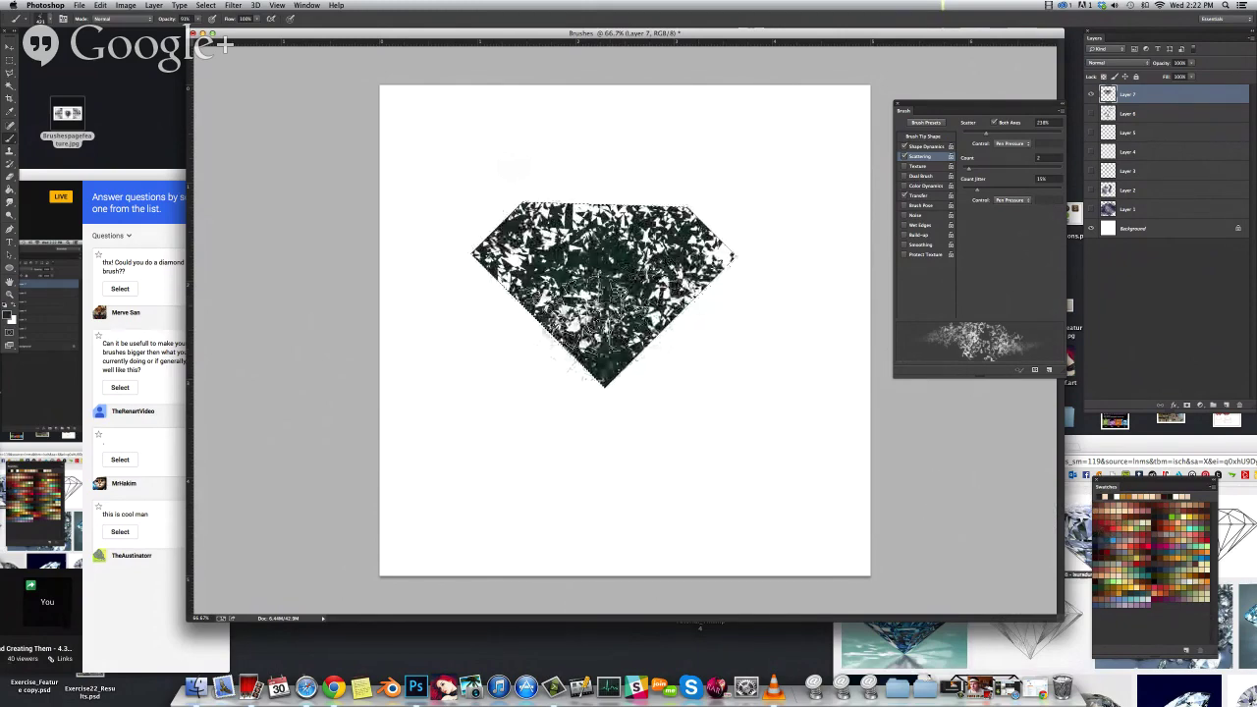
mouse_move(486, 283)
mouse_down()
mouse_move(648, 253)
mouse_move(776, 268)
mouse_up()
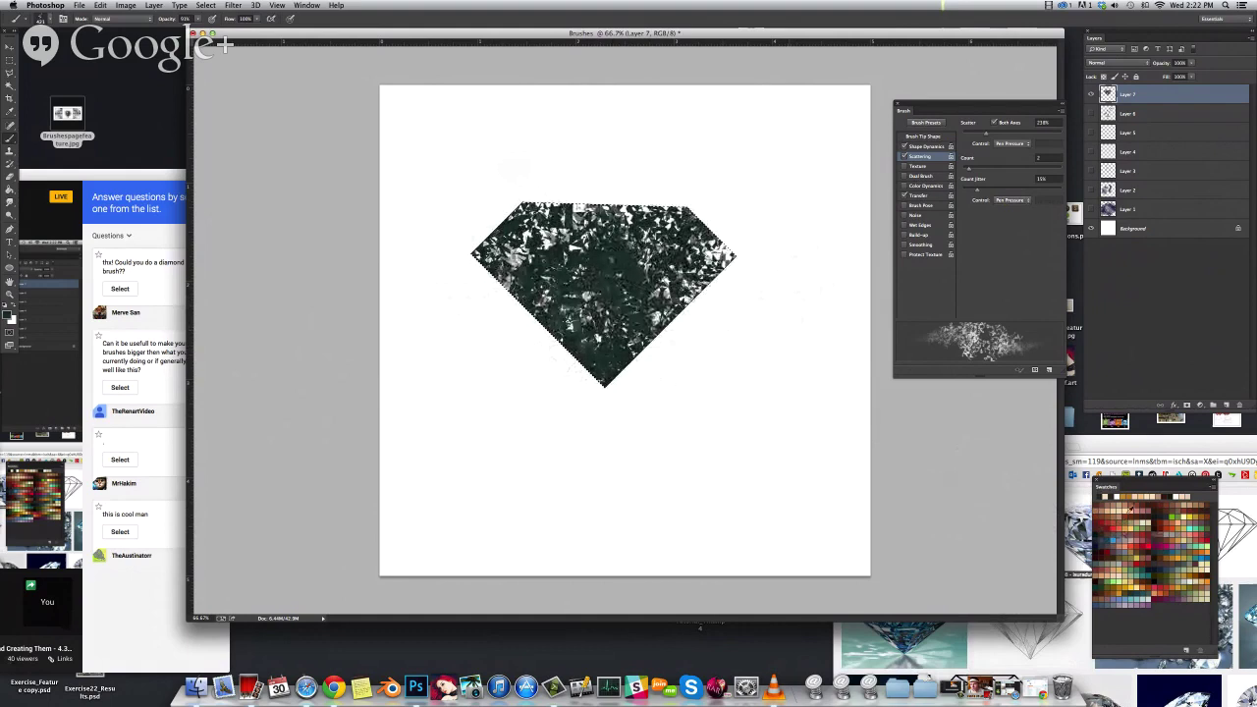
Paint over the diamond in grey-green with the facet brush and add white facet highlights
click(1146, 518)
drag(804, 383, 628, 275)
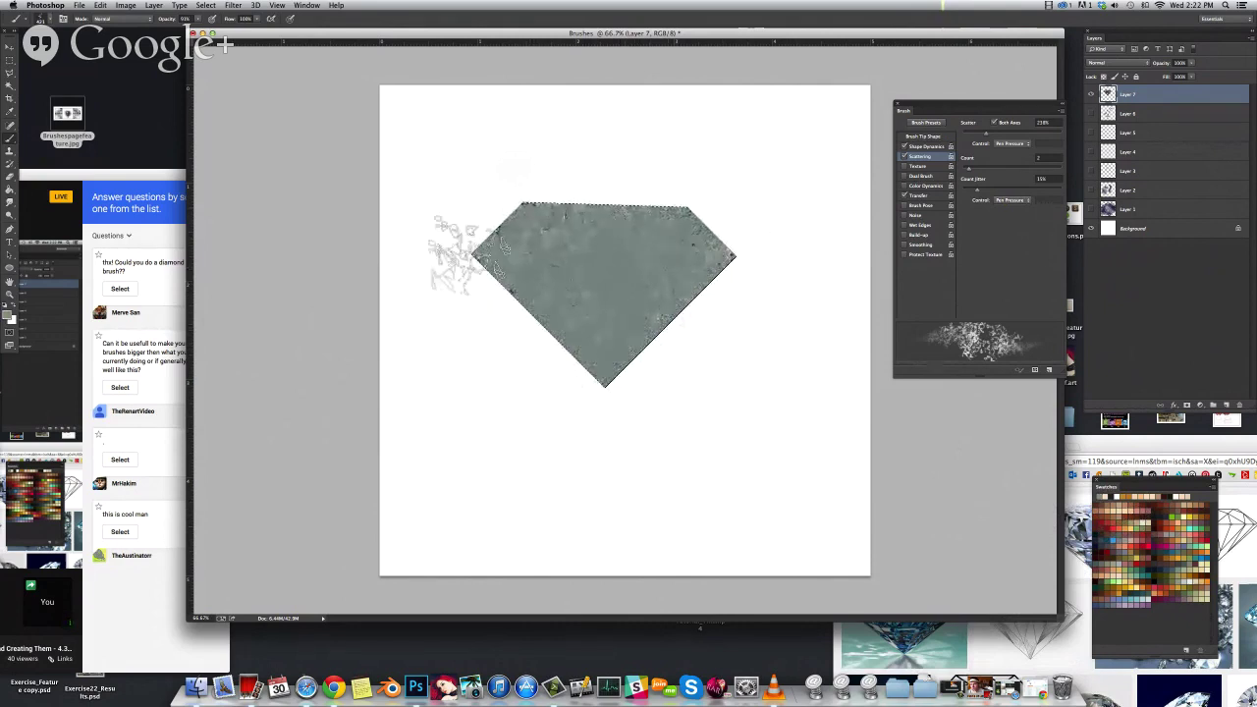
mouse_move(566, 211)
mouse_down()
mouse_move(576, 157)
mouse_move(565, 243)
mouse_up()
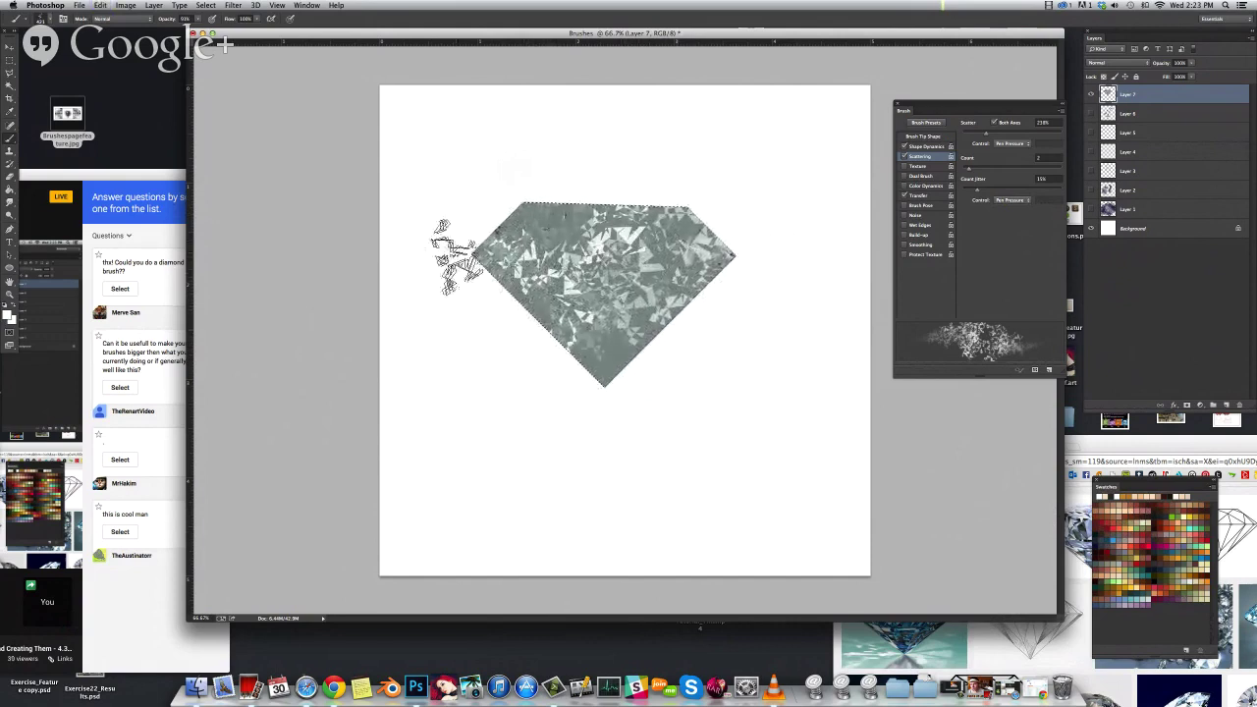
Choose a dark green foreground color, paint larger dark facets across the diamond and add white facets over them
click(9, 314)
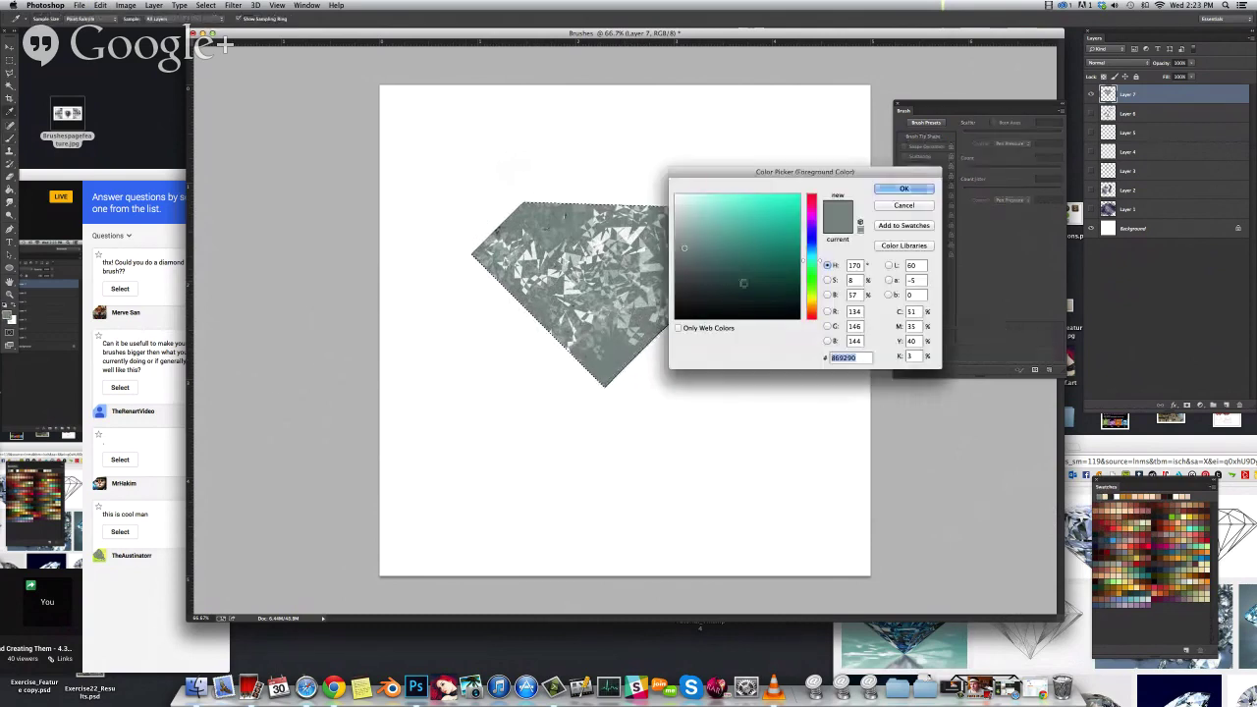
click(912, 190)
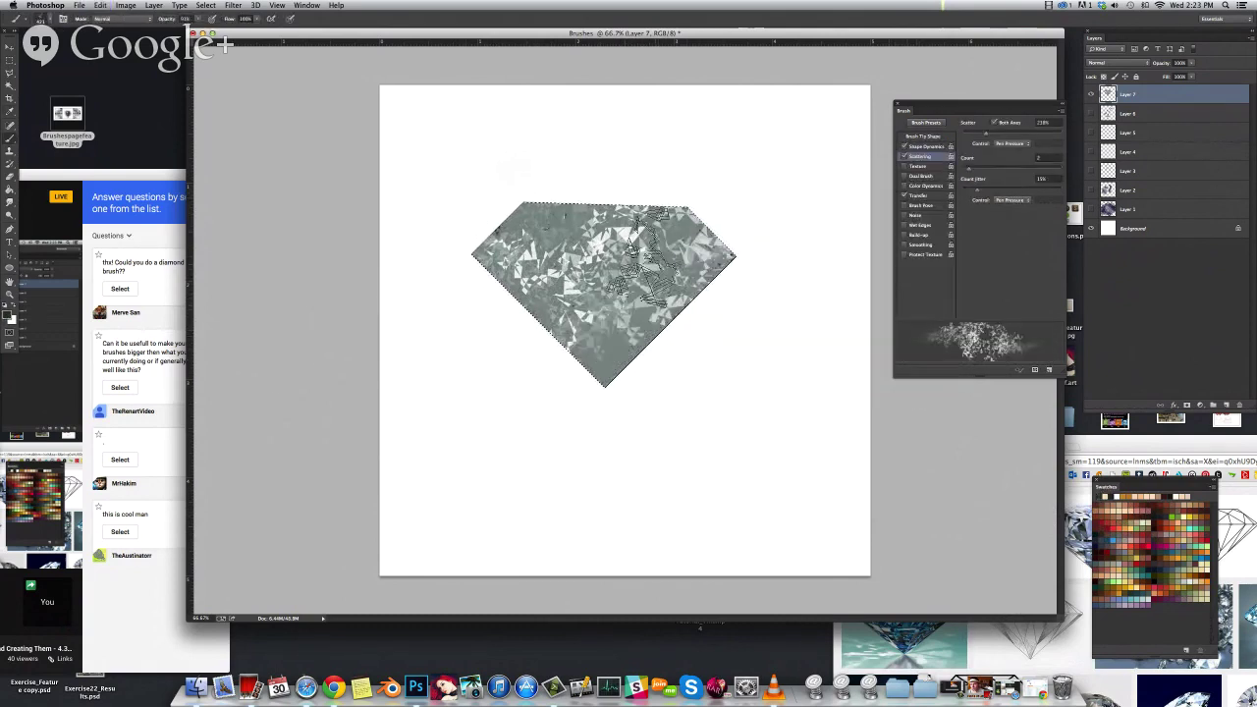
drag(618, 308, 692, 308)
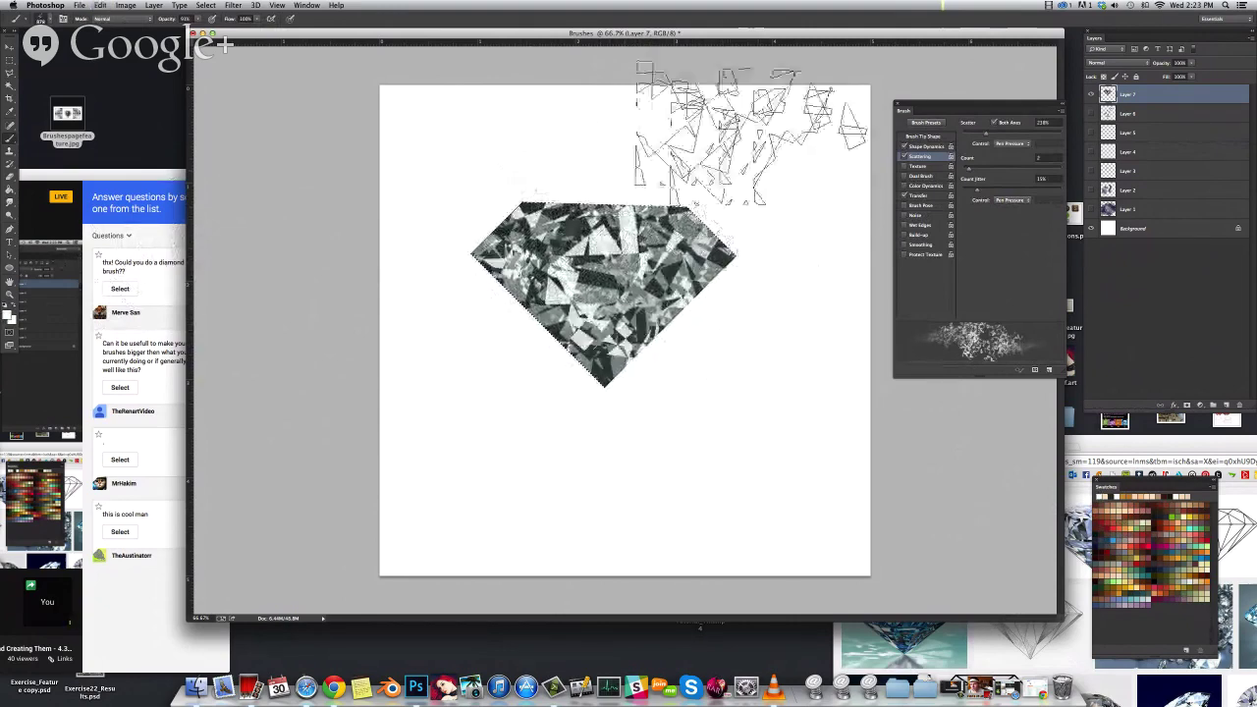
drag(653, 285, 634, 256)
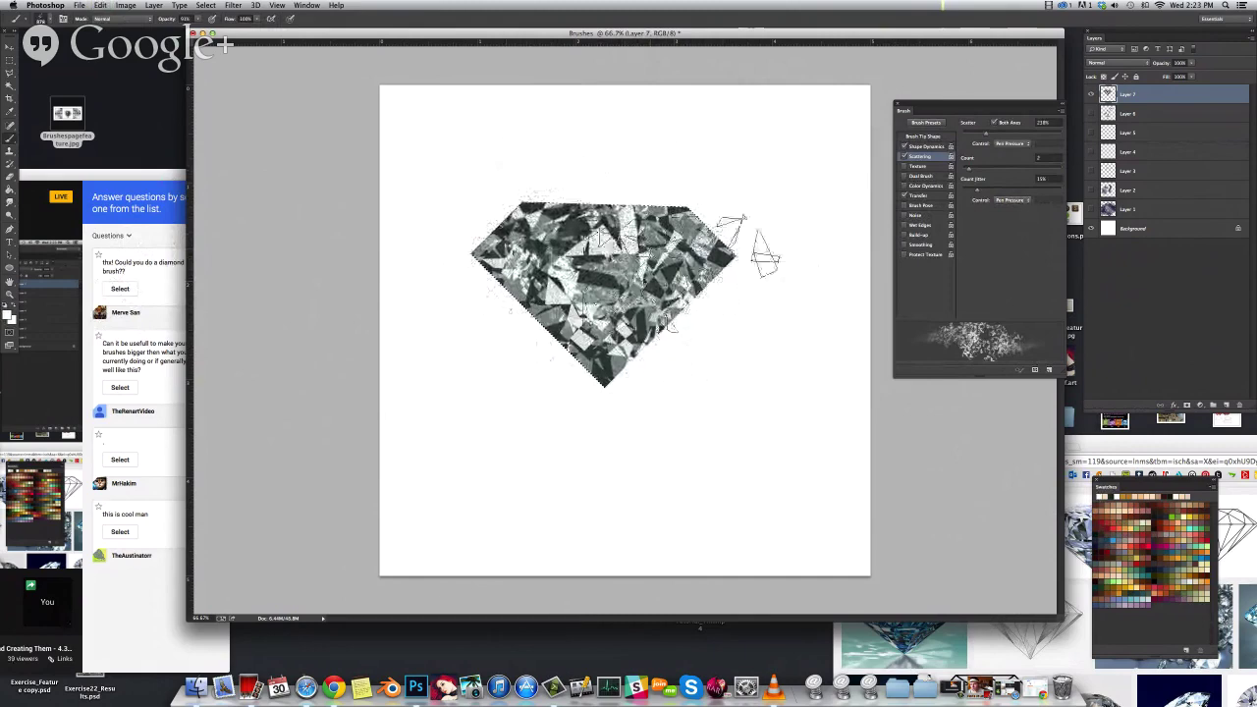
Add a new layer and paint the diamond's upper crown in translucent white with the triangle brush
right_click(590, 261)
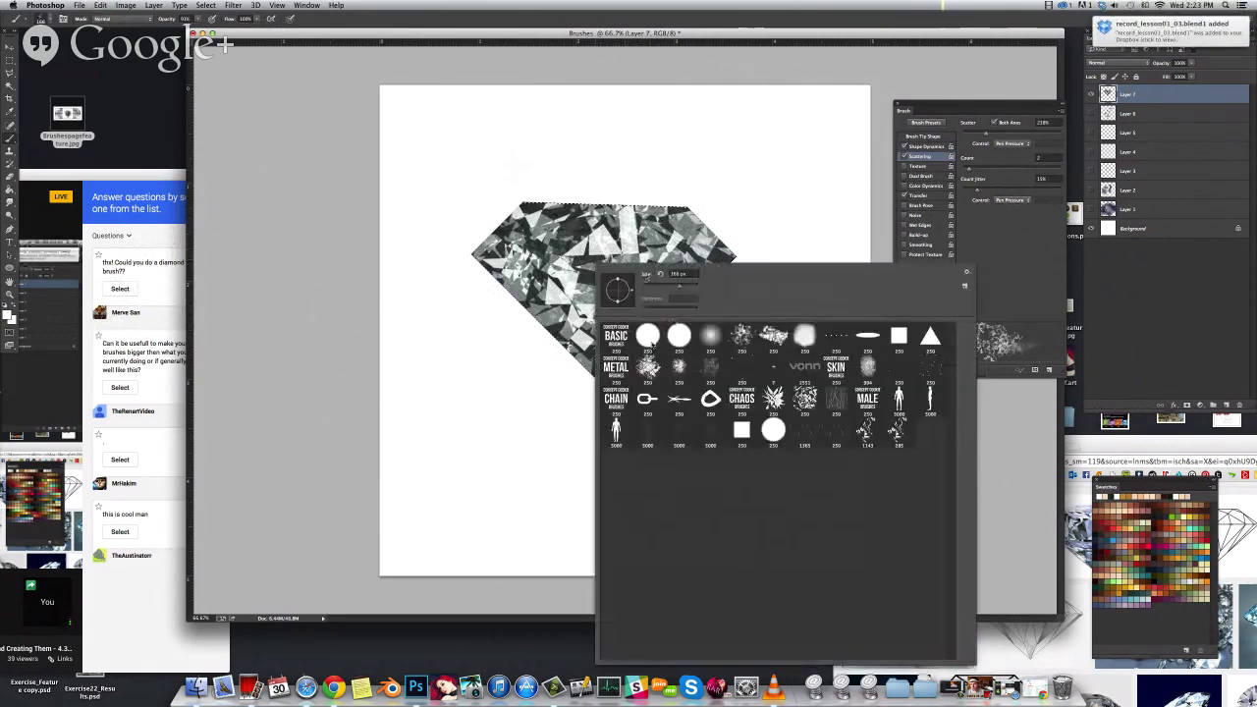
double_click(659, 364)
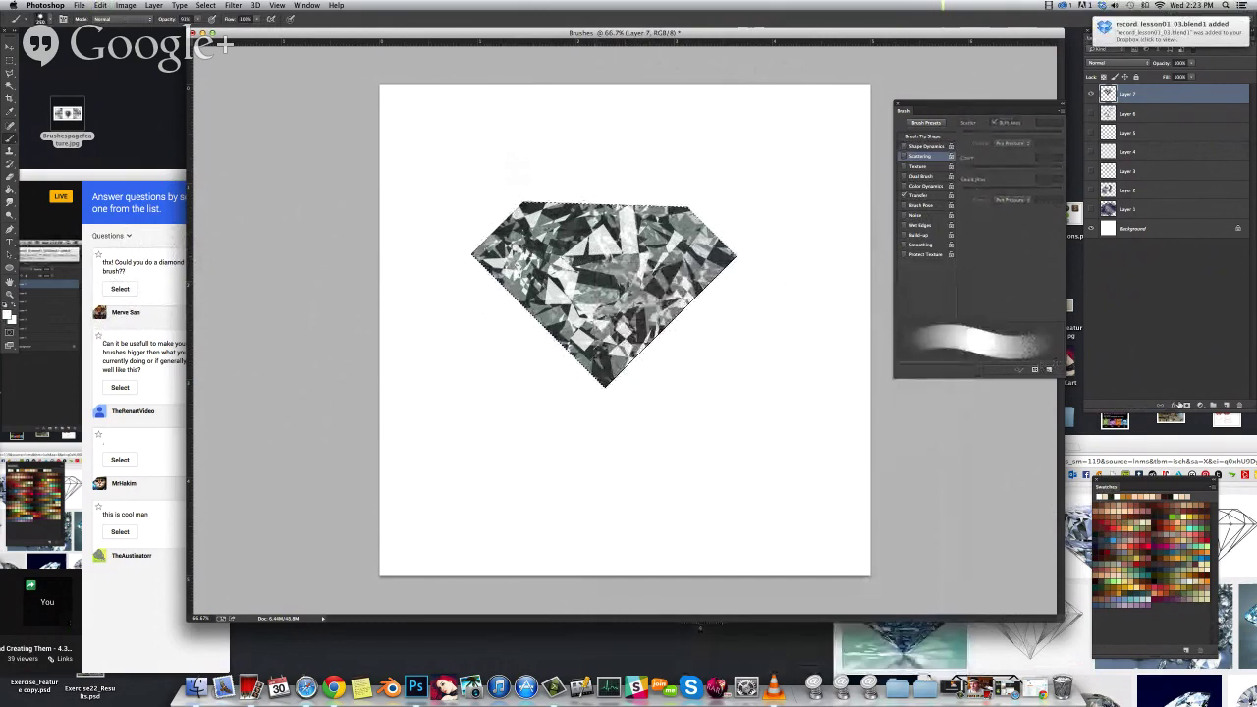
click(1226, 406)
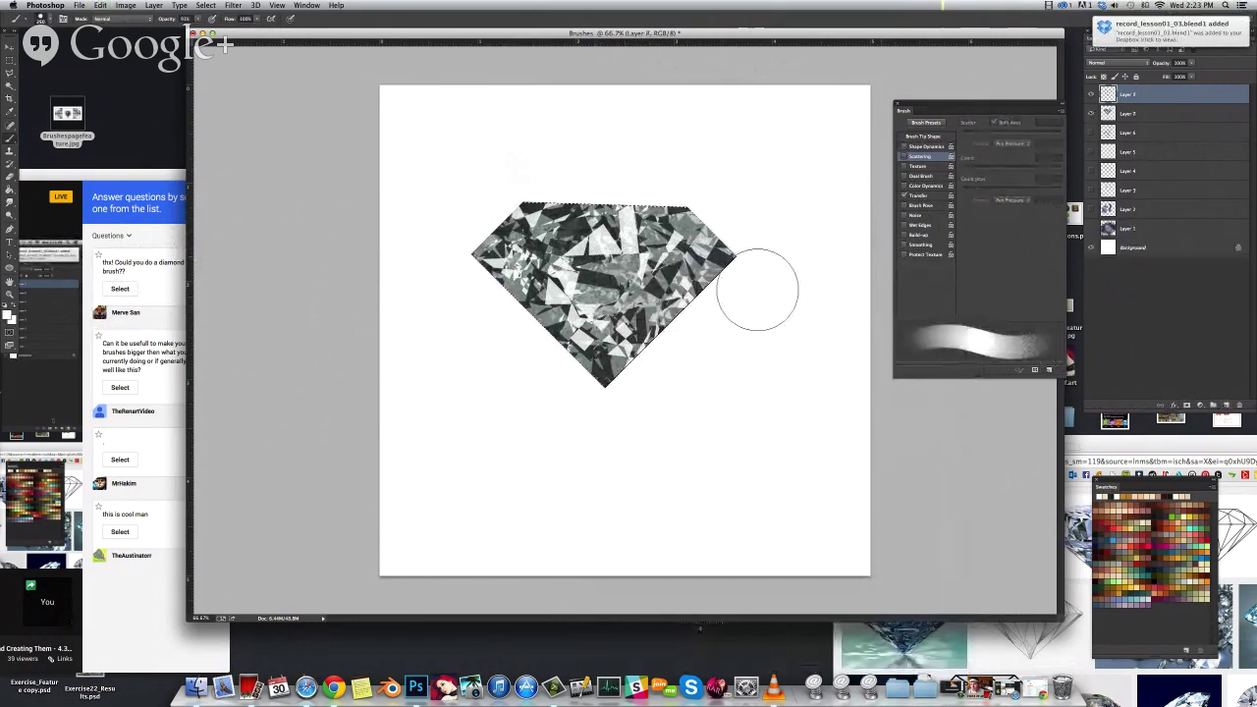
right_click(519, 222)
double_click(741, 284)
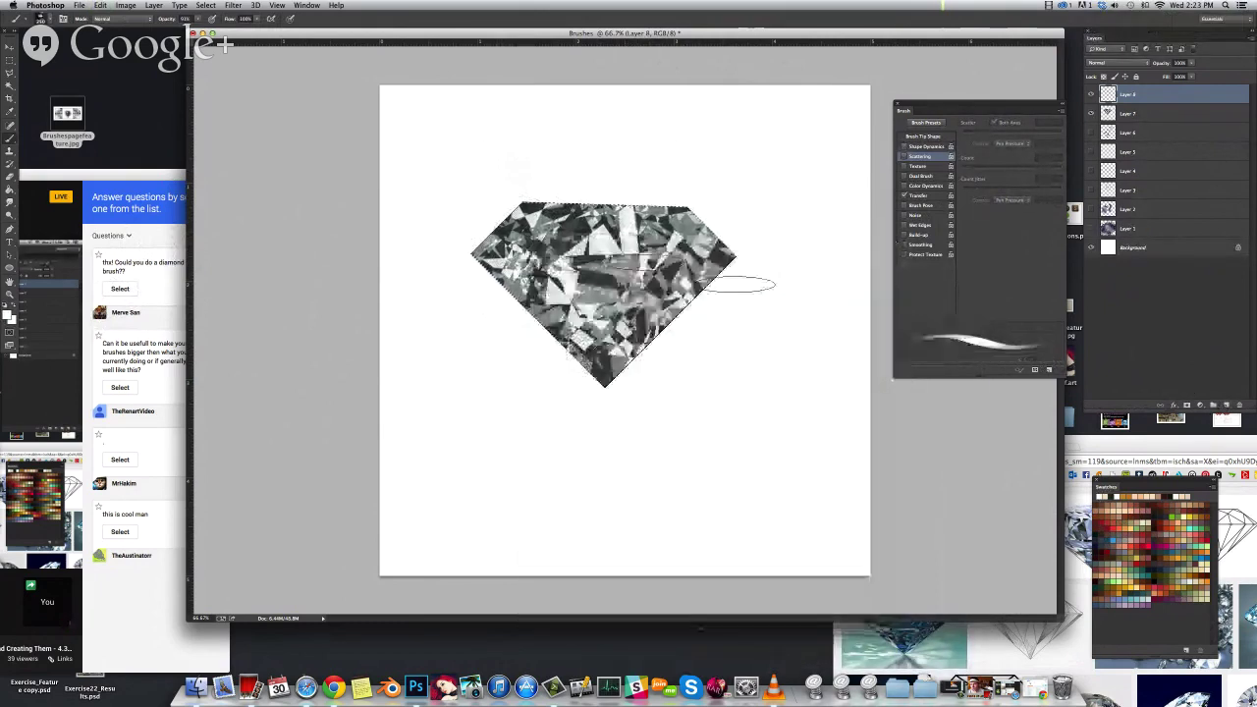
right_click(576, 226)
double_click(908, 302)
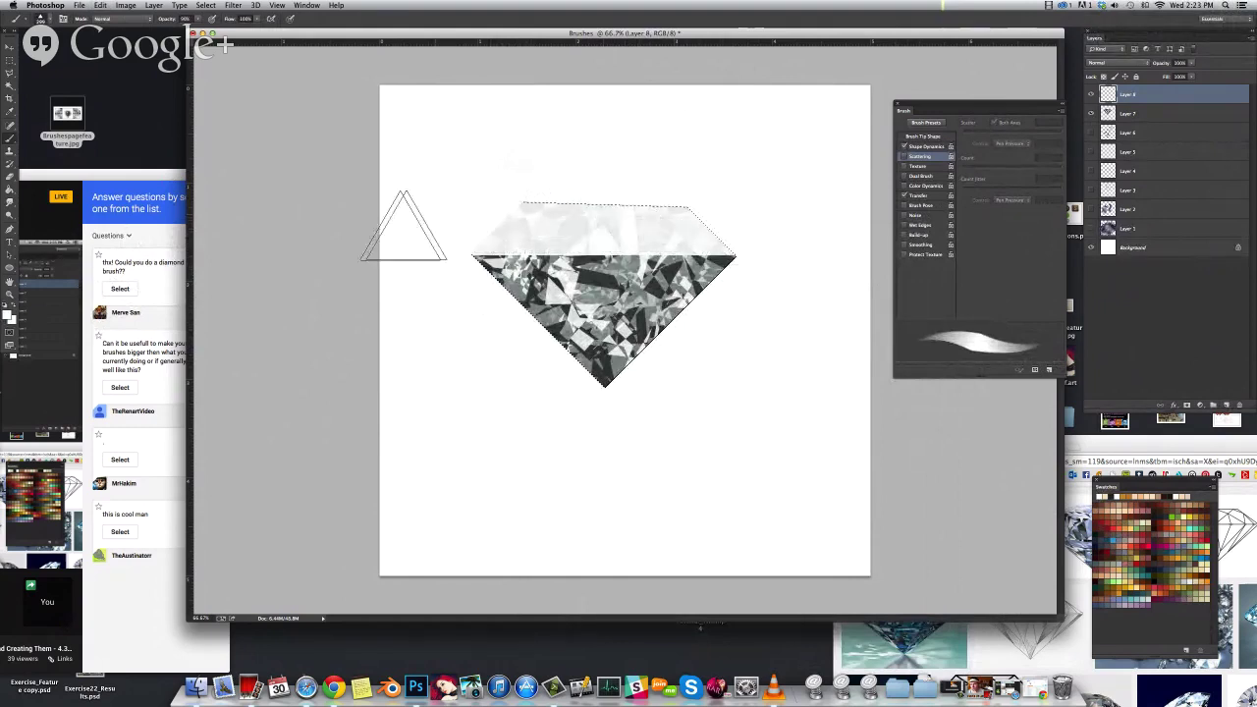
Switch to the Eraser to work on the white crown layer
key(e)
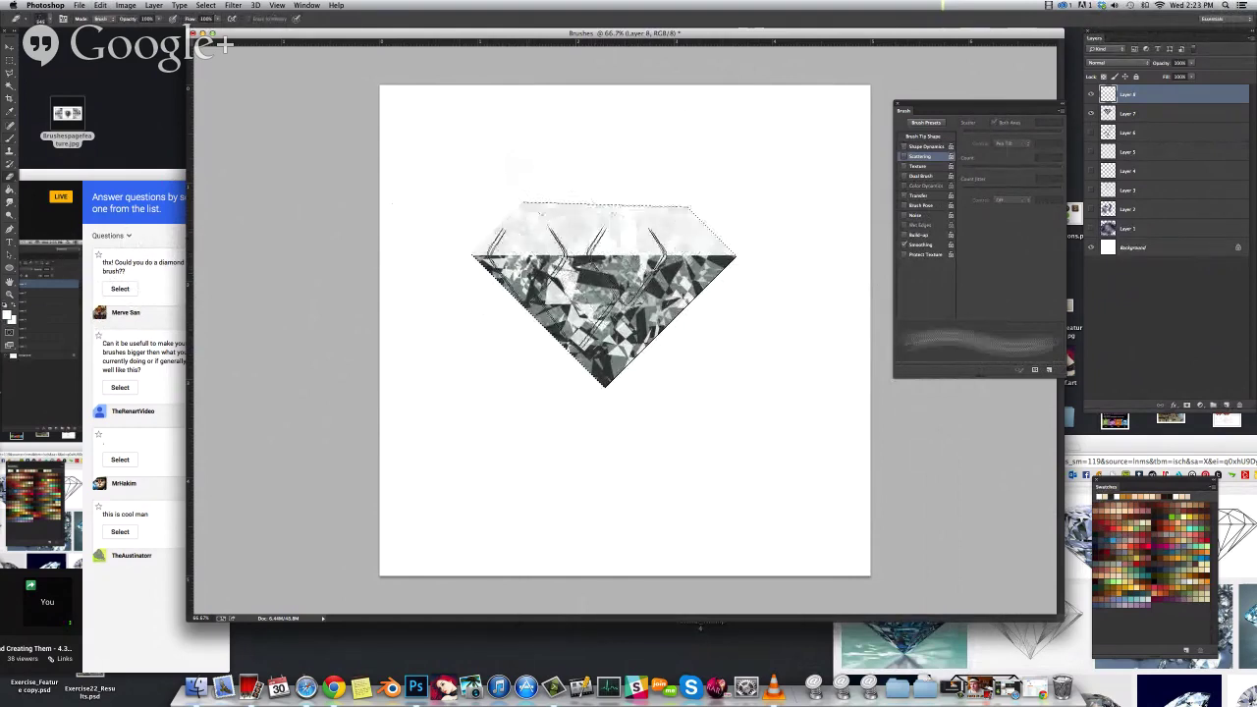
Erase through the white paint on the diamond's upper half with the scattered shard brush to expose dark facets
right_click(644, 284)
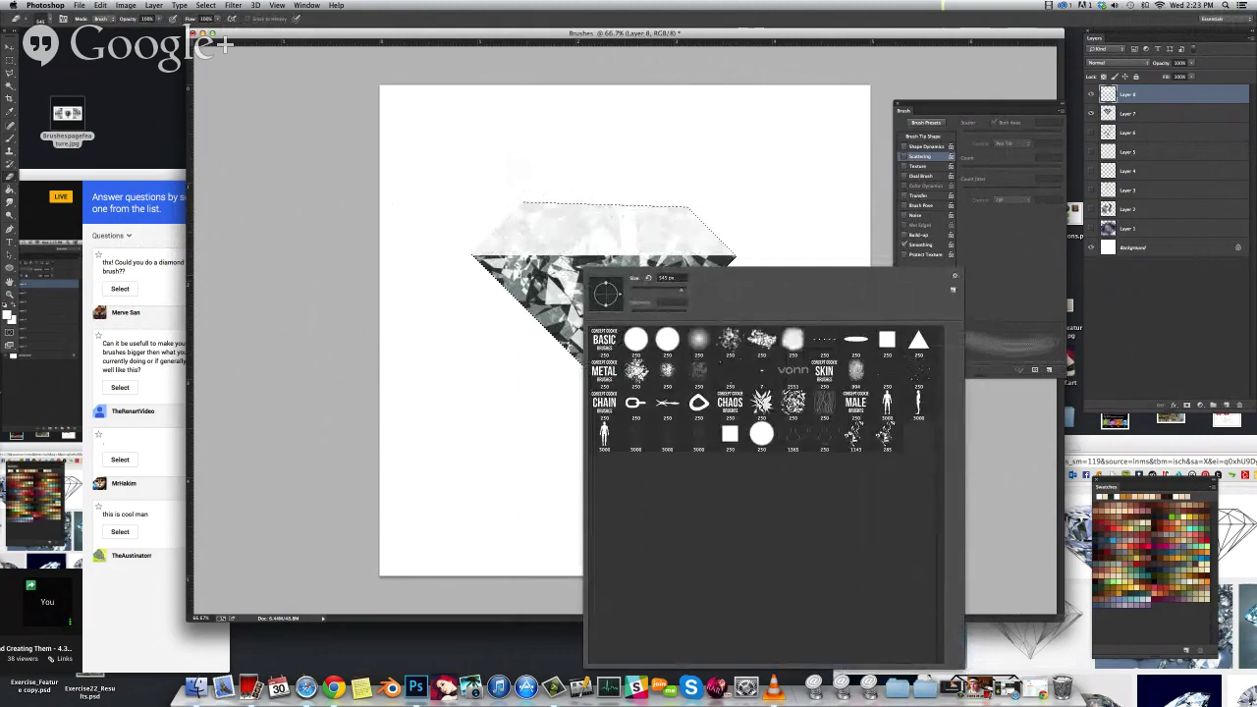
click(887, 436)
drag(550, 228, 595, 192)
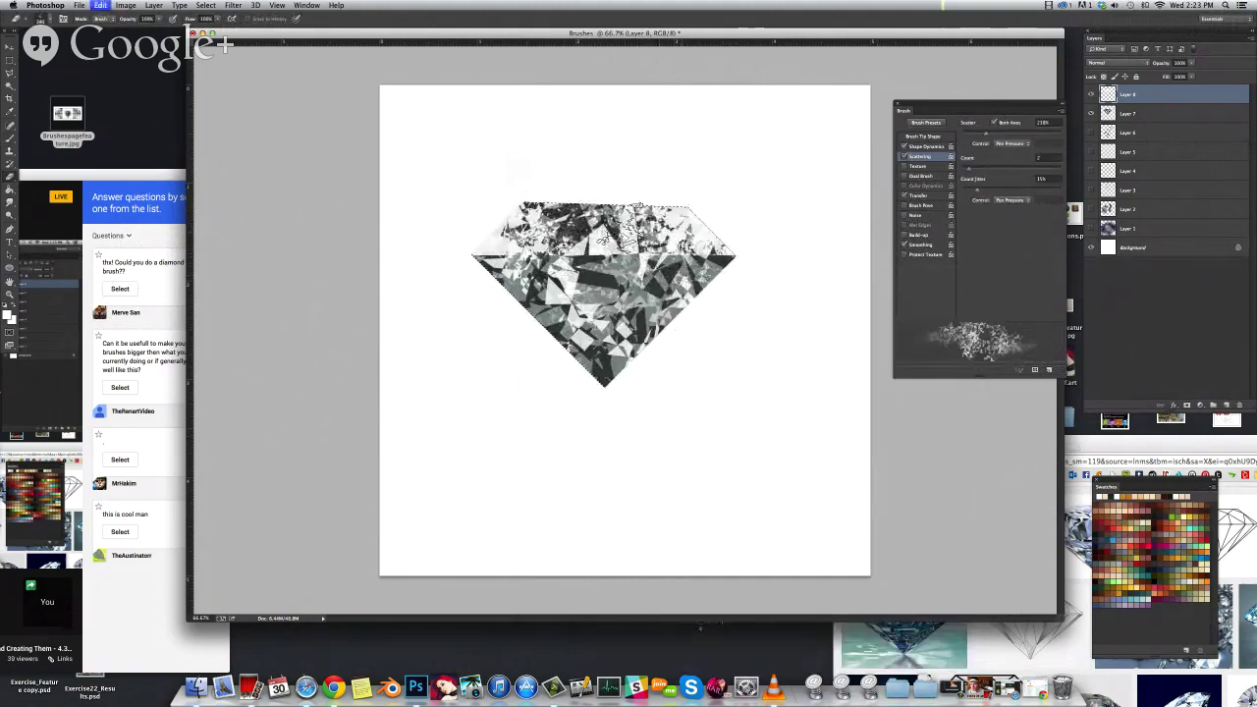
mouse_move(614, 257)
mouse_down()
mouse_move(668, 246)
mouse_move(530, 150)
mouse_up()
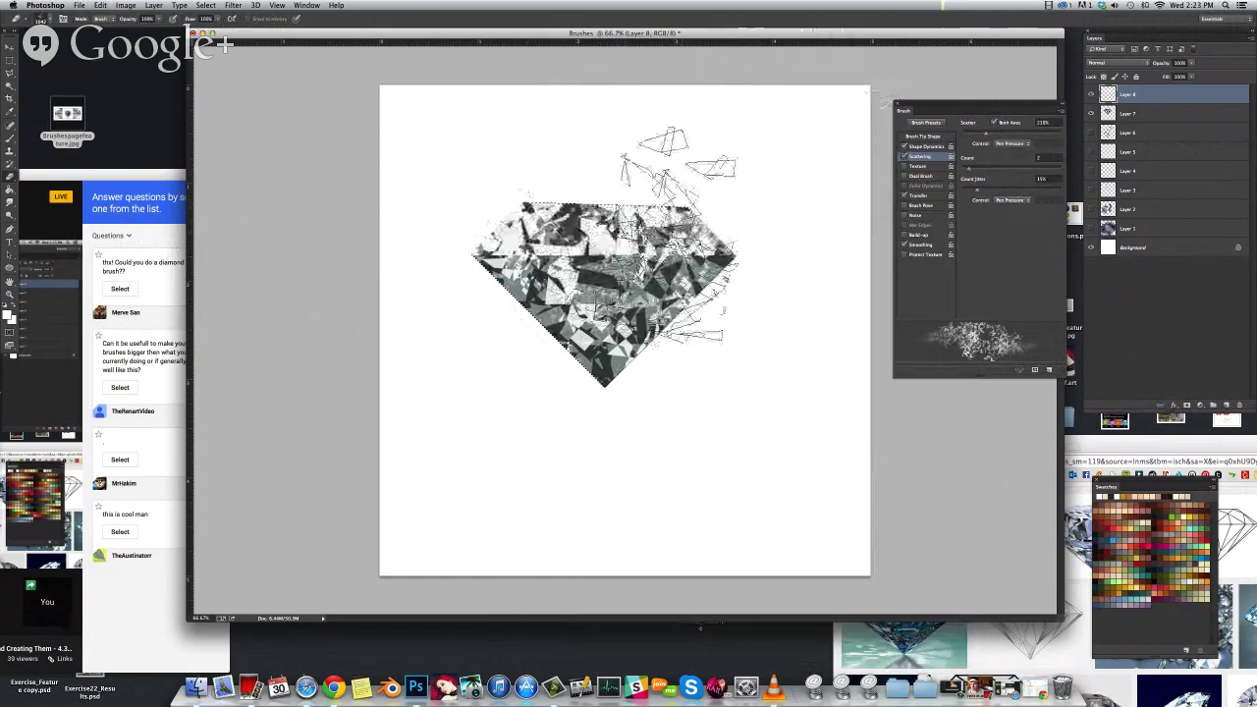
Add a new layer and paint white across the diamond's lower half with the triangle brush, Shape Dynamics turned off
key(b)
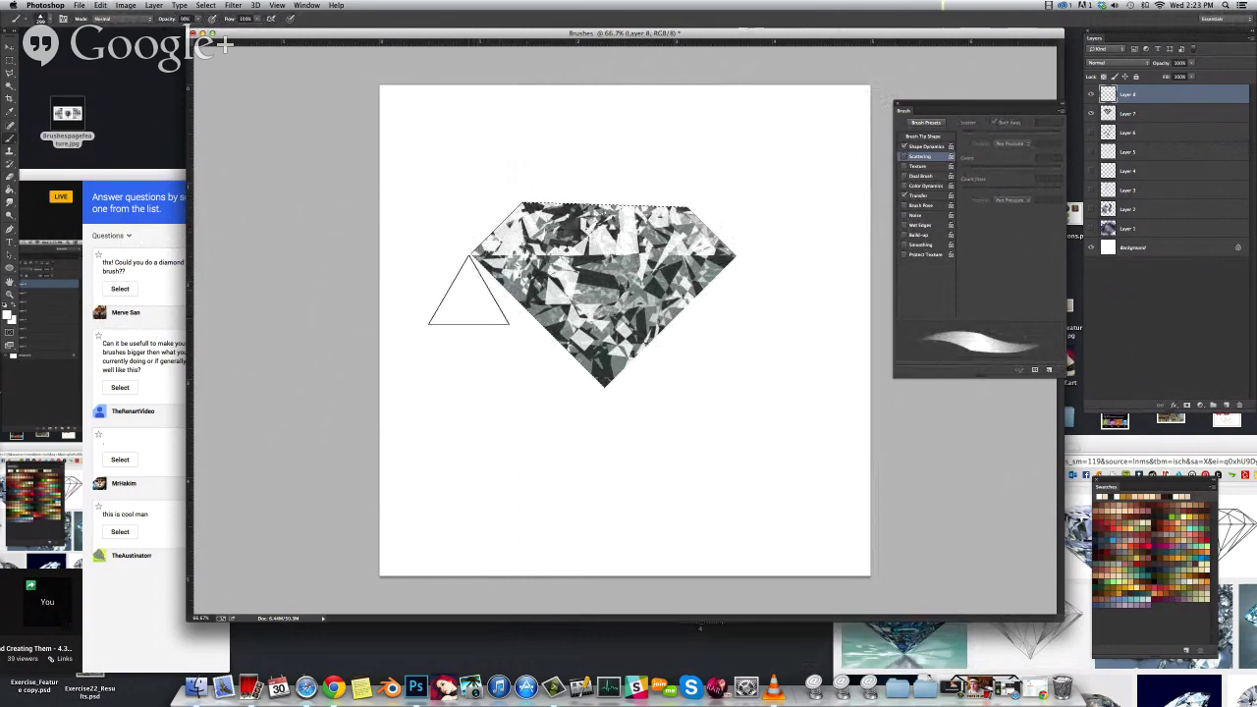
click(1225, 405)
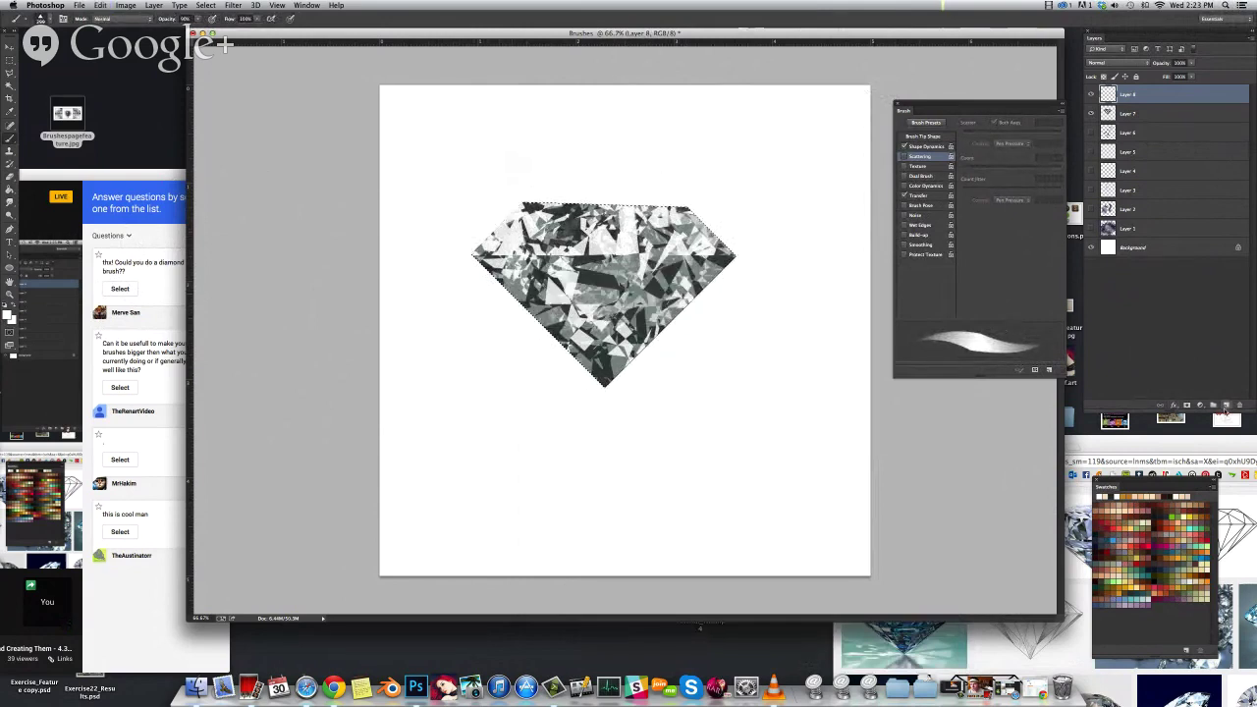
click(903, 146)
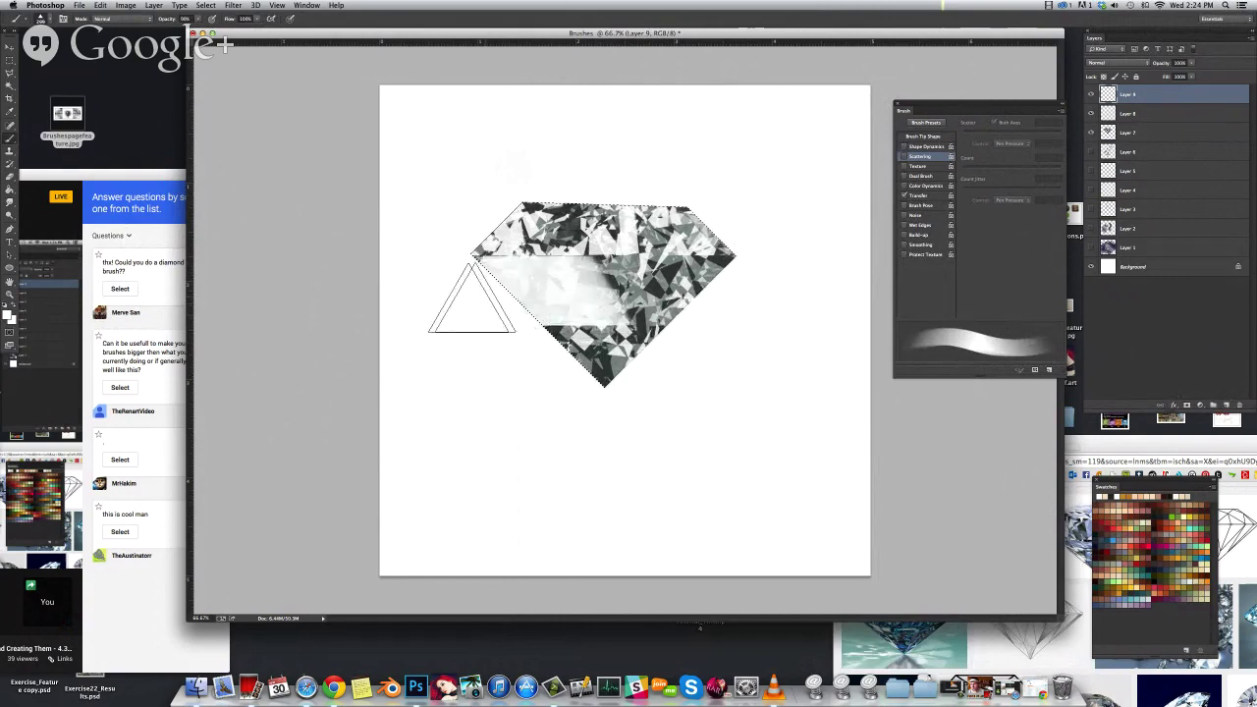
drag(466, 299, 800, 293)
mouse_move(486, 339)
mouse_down()
mouse_move(603, 398)
mouse_move(619, 343)
mouse_up()
Erase scattered shards out of the white paint on the diamond's lower half, redoing the first eraser stroke
key(e)
mouse_move(608, 255)
mouse_down()
mouse_move(579, 324)
mouse_move(482, 259)
mouse_move(722, 312)
mouse_move(643, 313)
mouse_move(535, 285)
mouse_up()
key(super+z)
drag(506, 348, 643, 187)
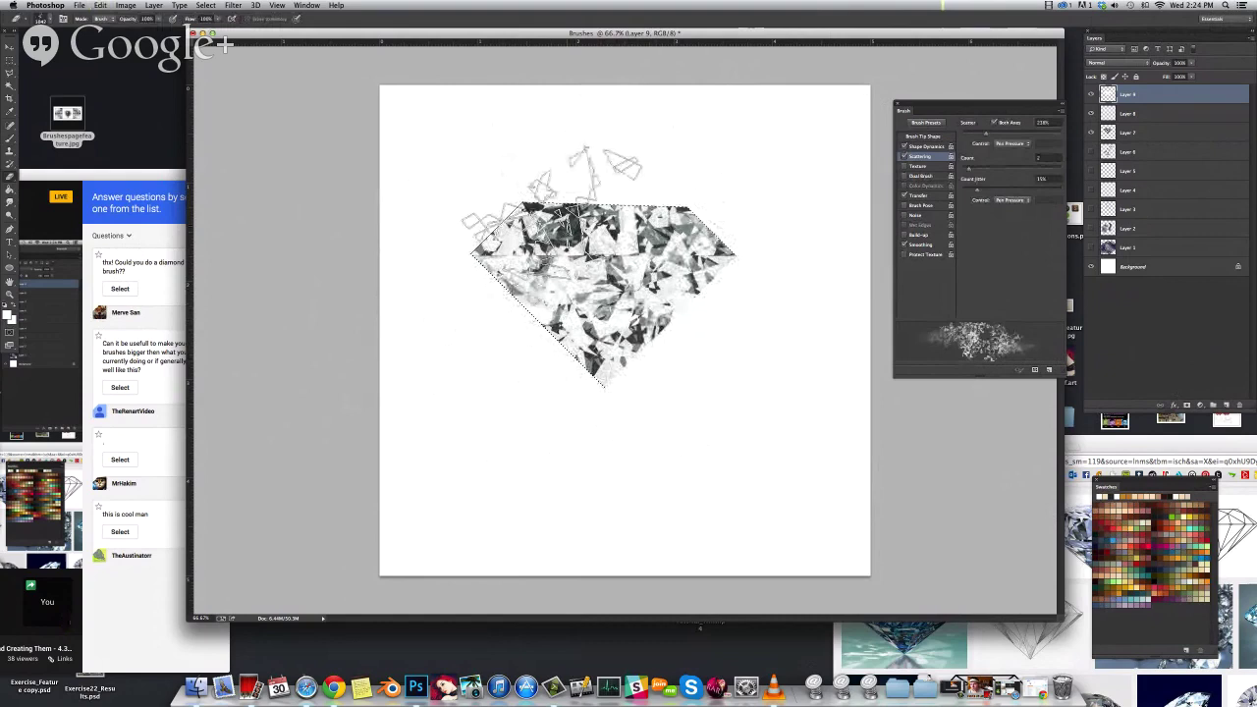
Brush over the facets on the diamond's lower right side and add another new layer
key(b)
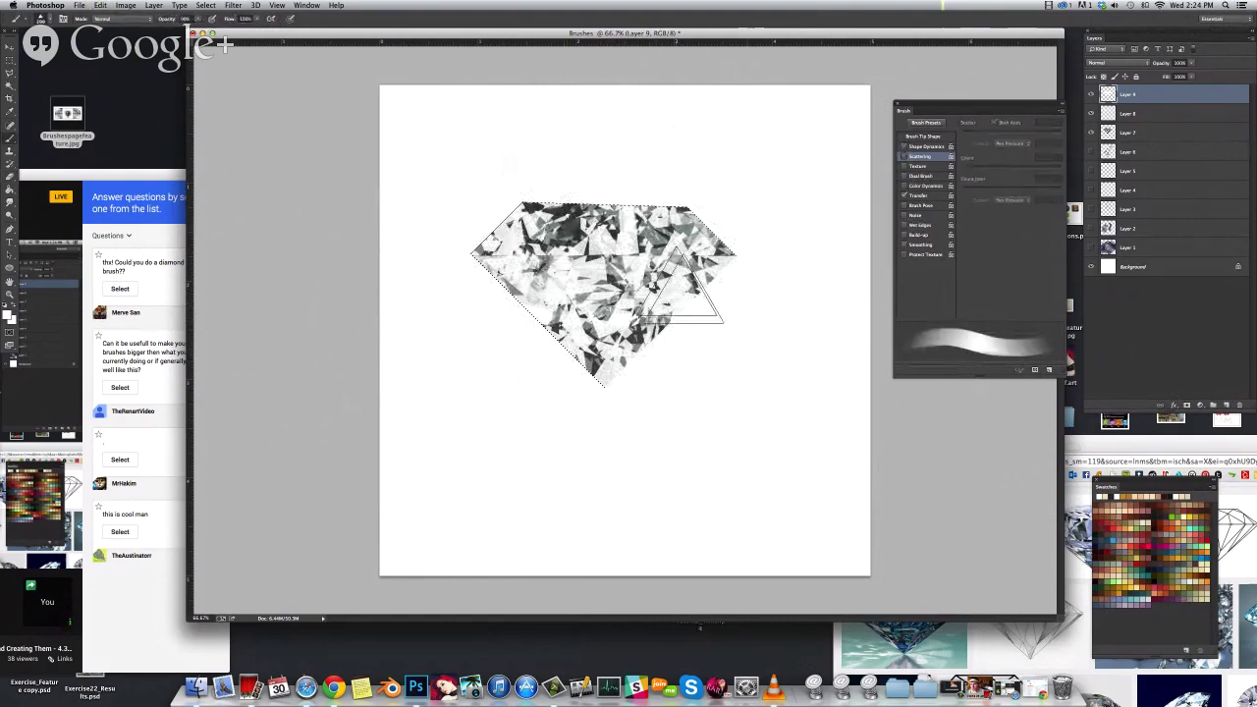
mouse_move(666, 286)
mouse_down()
mouse_move(622, 236)
mouse_move(714, 277)
mouse_up()
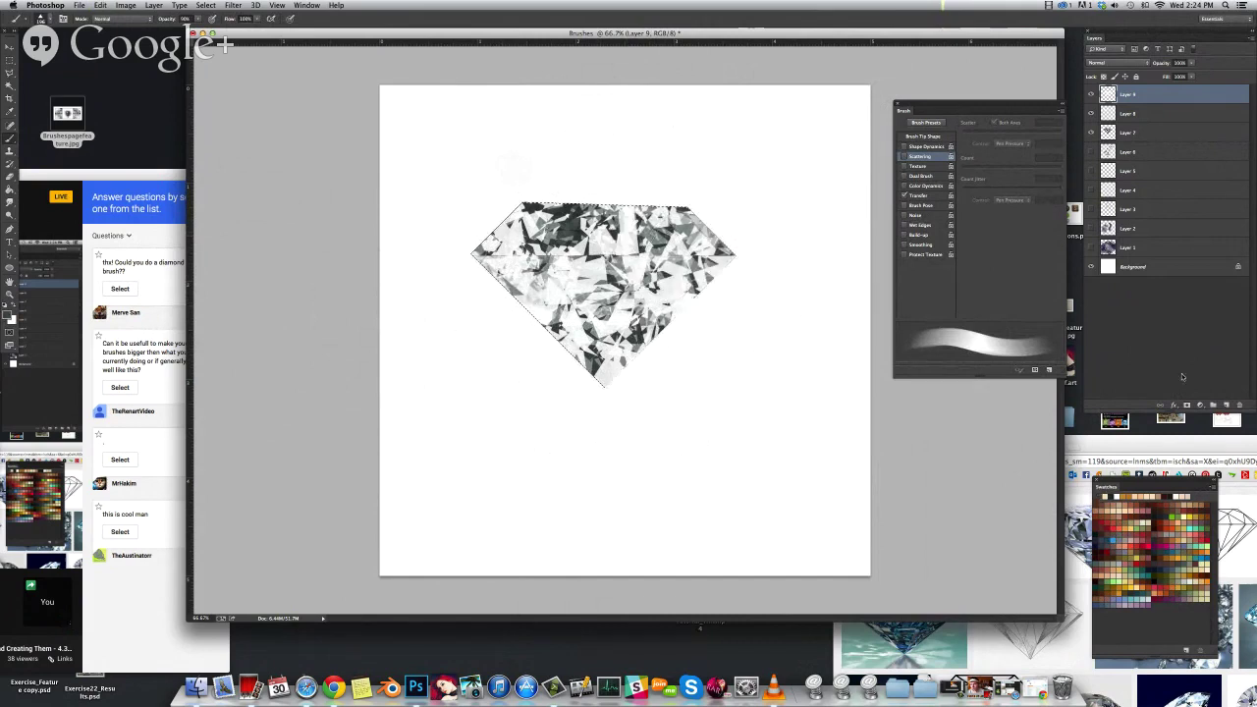
click(1227, 405)
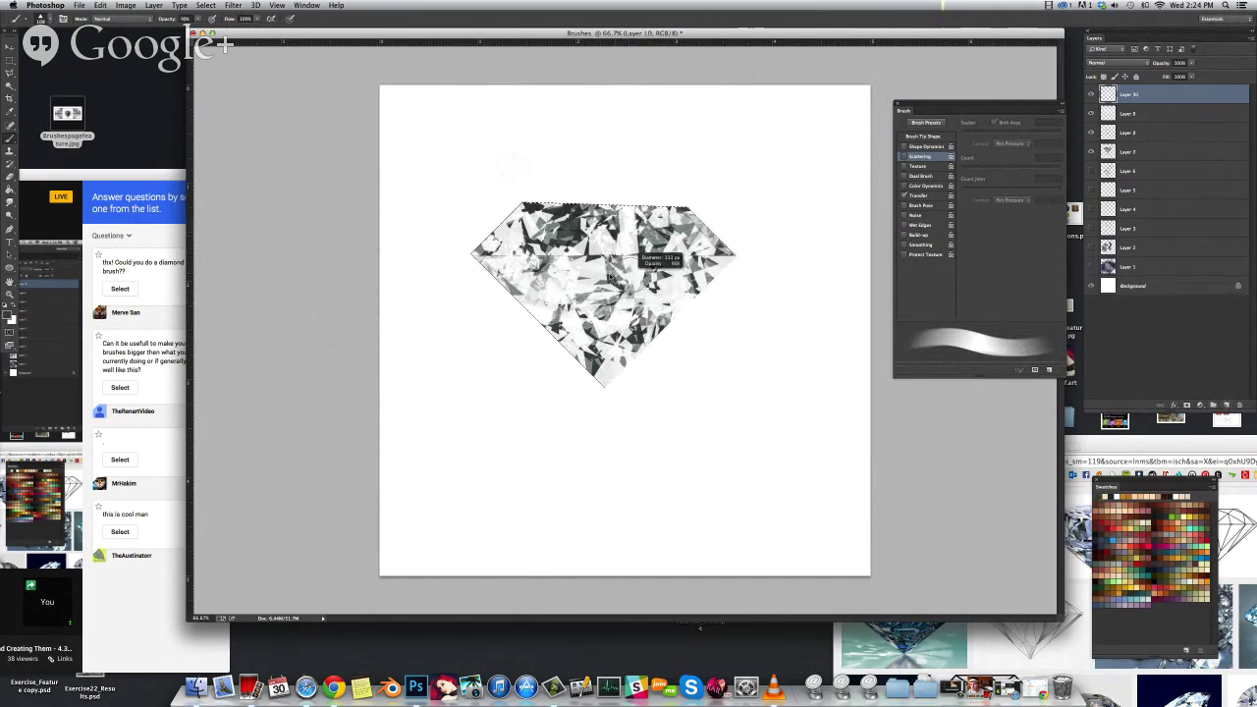
Try dark strokes along the diamond's upper-left edge and across its girdle with a smaller brush
drag(597, 272, 501, 256)
key(super+z)
key(super+z)
key([)
key([)
key([)
key(super+z)
key(super+z)
drag(464, 263, 524, 200)
drag(471, 255, 734, 256)
mouse_move(541, 242)
mouse_down()
mouse_move(560, 242)
mouse_move(550, 255)
mouse_up()
key(super+z)
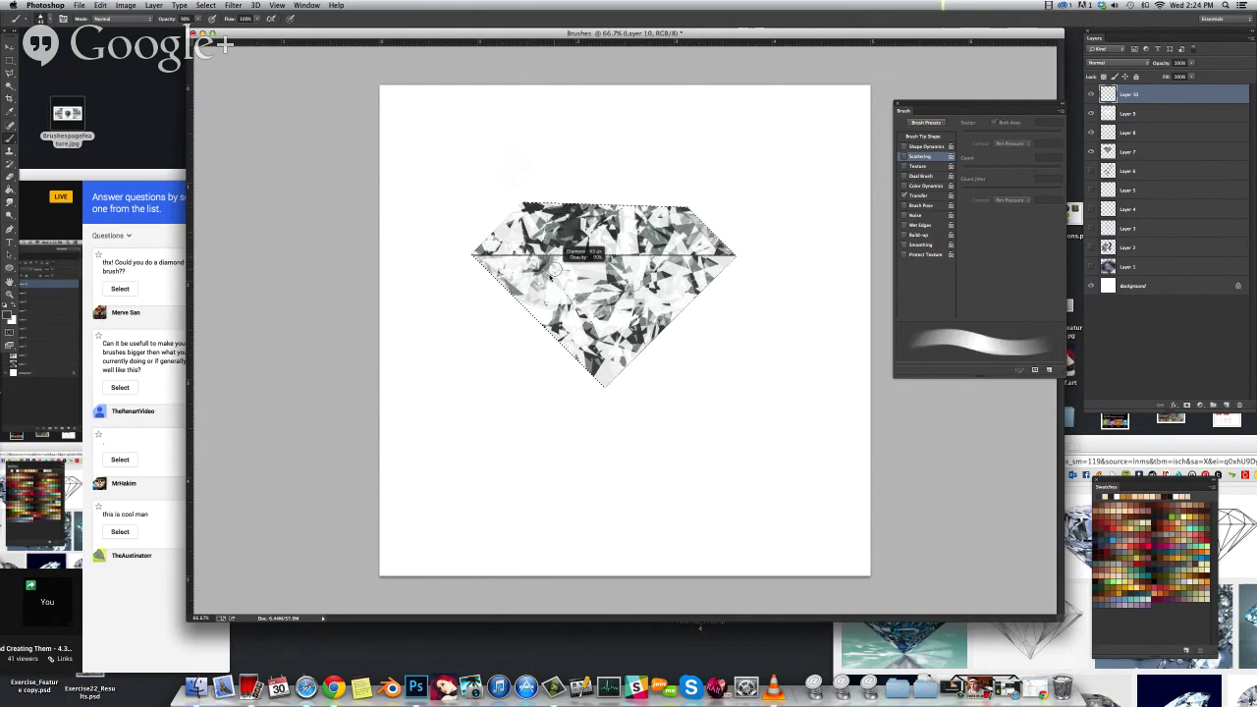
Paint a thin white line across the diamond's girdle with a finer brush
key([)
alt+click(545, 314)
drag(567, 319, 560, 319)
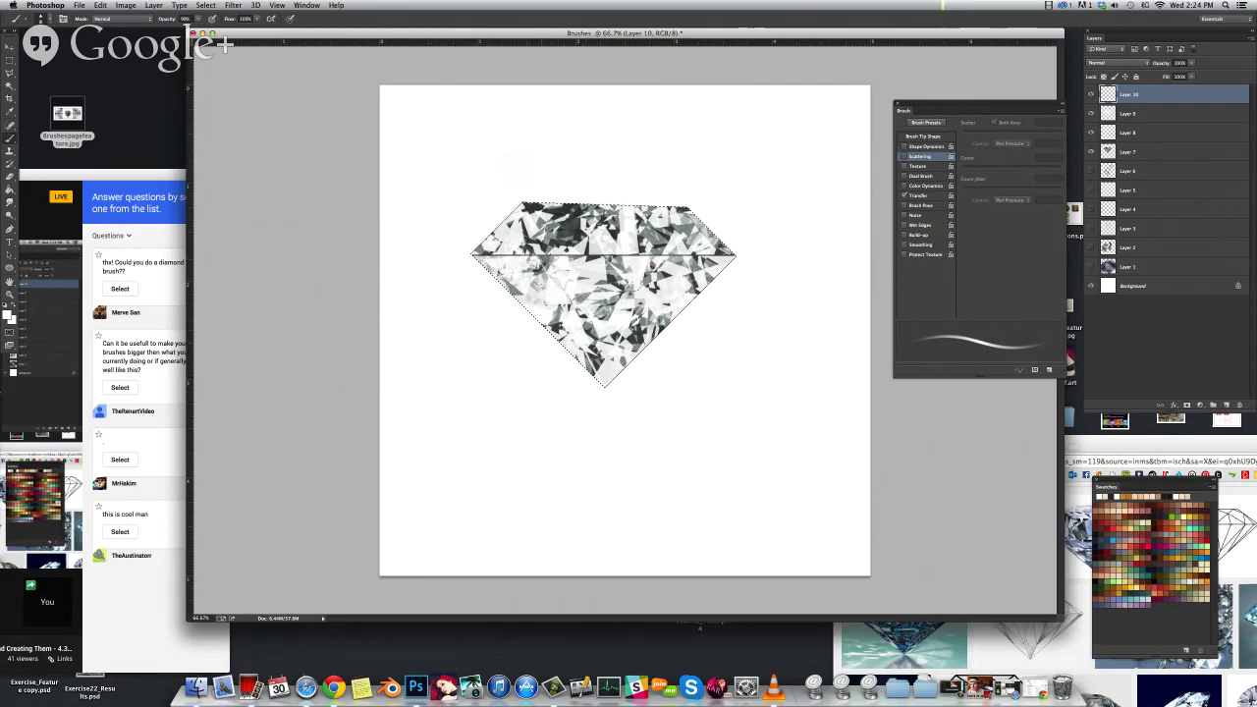
drag(471, 256, 736, 257)
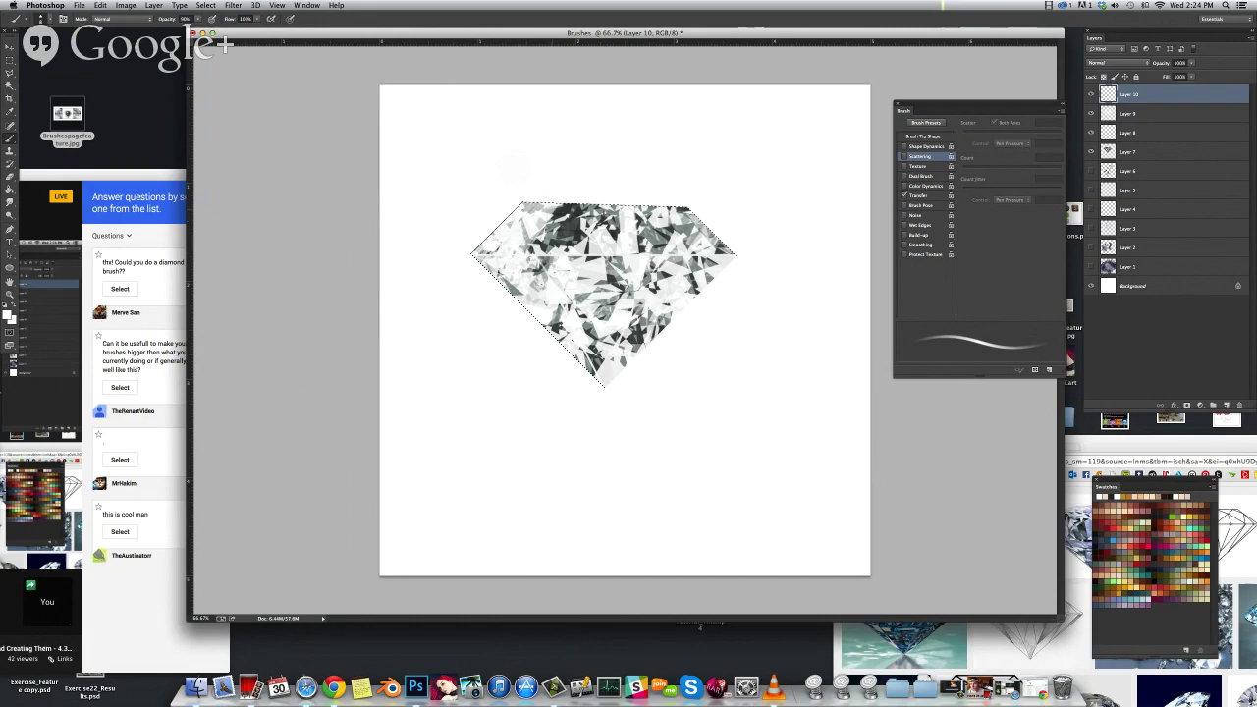
Lighten the diamond's upper facets with soft white strokes and clear the selection
mouse_move(531, 193)
mouse_down()
mouse_move(547, 194)
mouse_move(503, 251)
mouse_move(538, 195)
mouse_up()
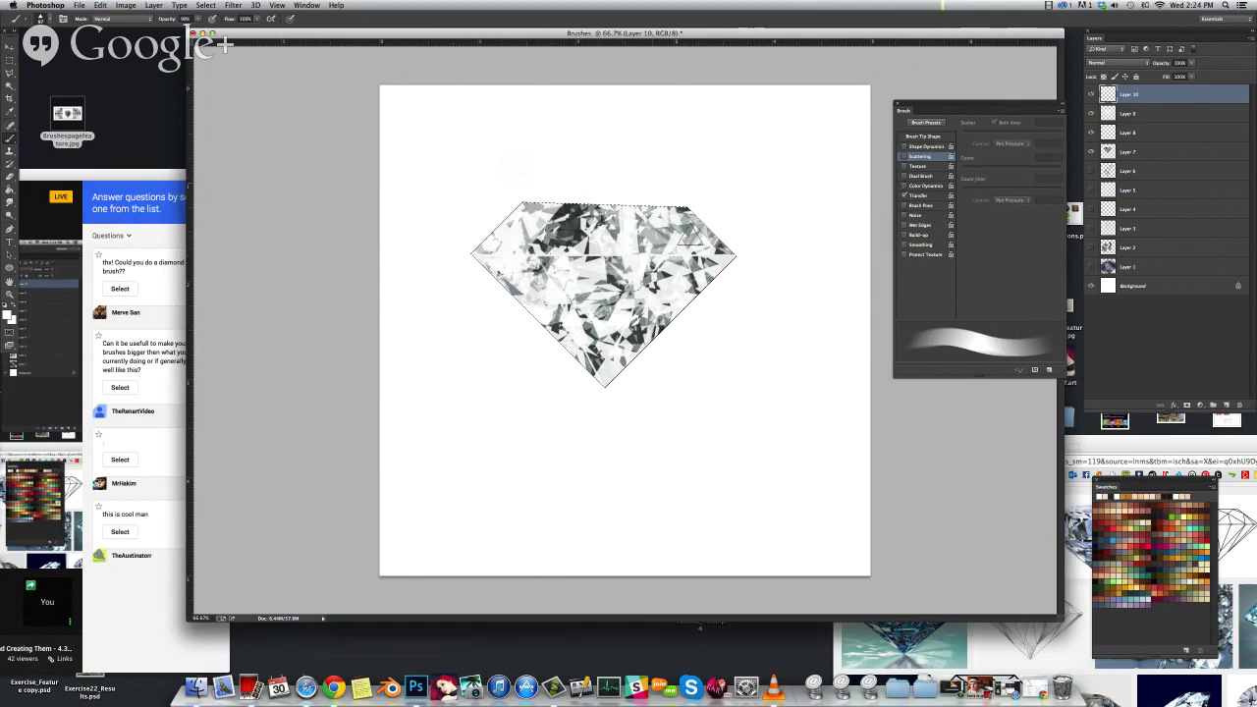
key(super+d)
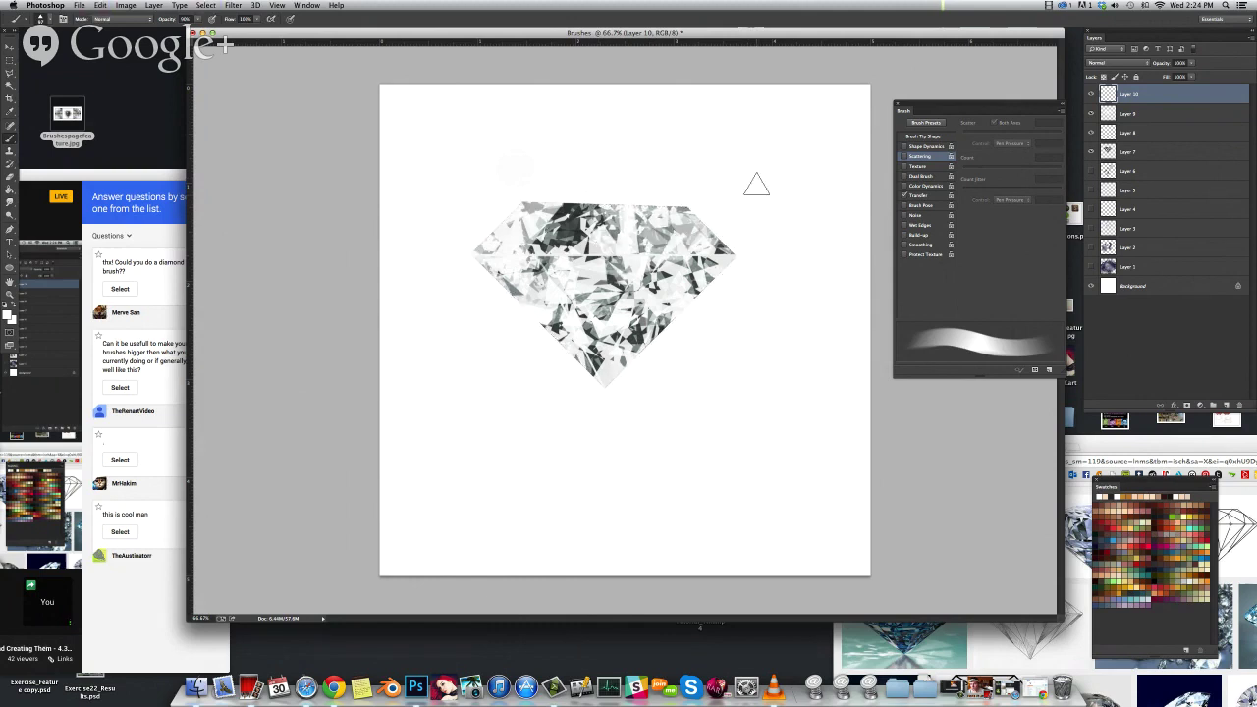
Switch to Chrome and look through the diamond image search results for reference
click(1028, 645)
scroll(963, 532, down, 2)
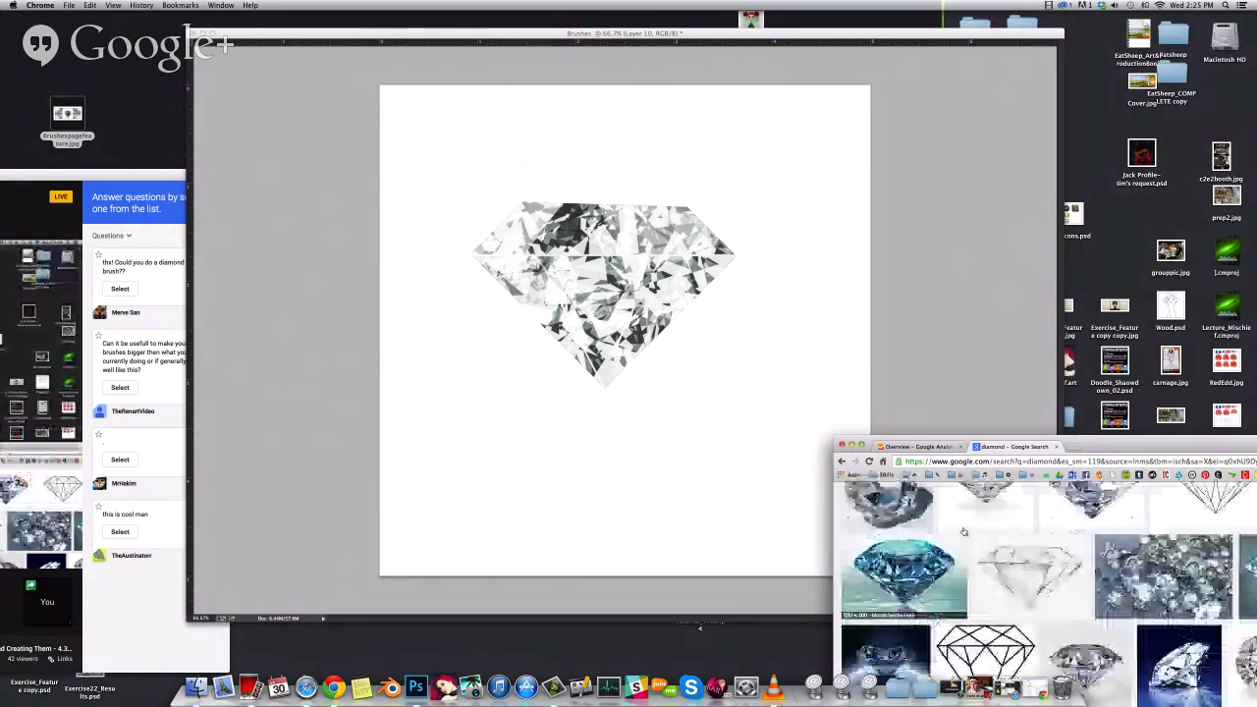
scroll(963, 531, up, 2)
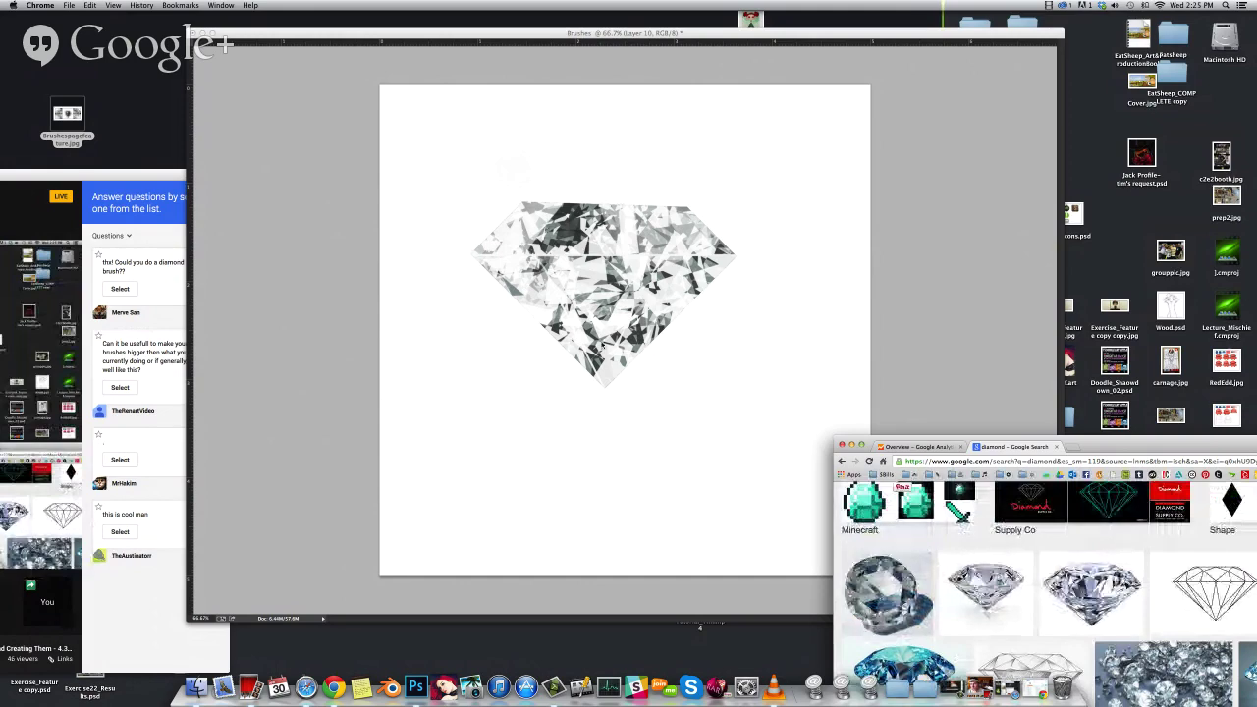
Return to Photoshop, hide every layer except the Background and add a new empty layer
click(706, 408)
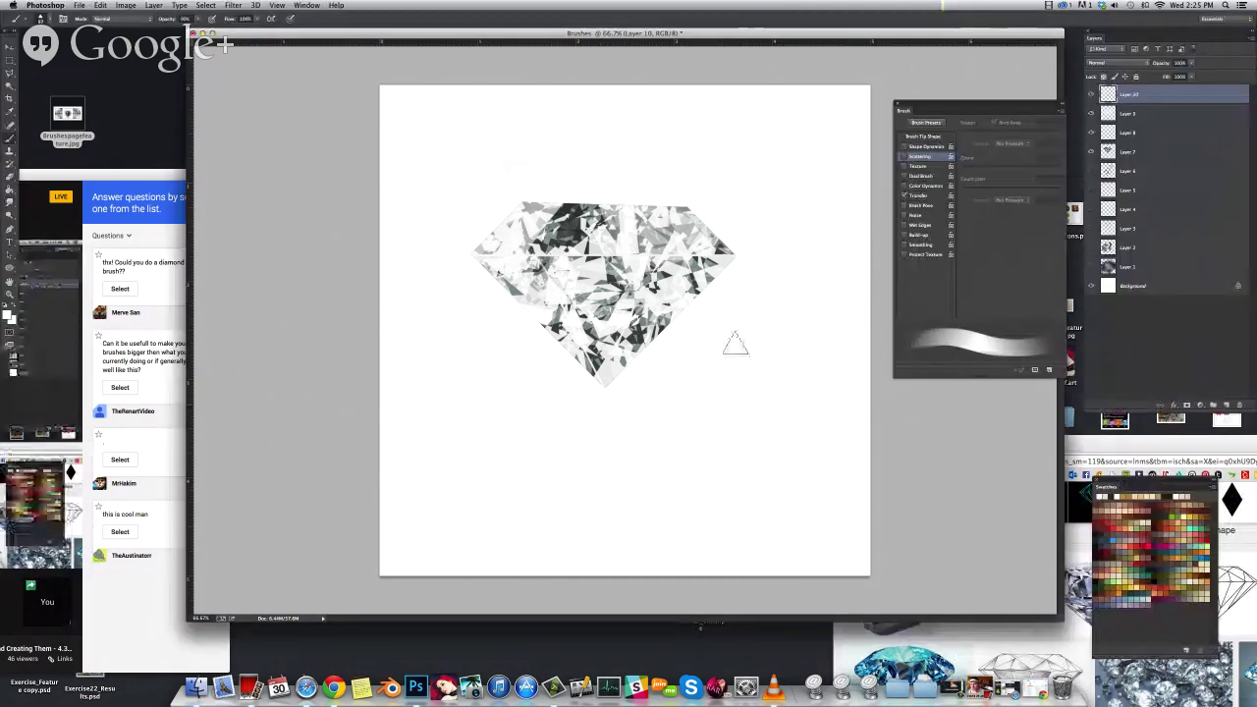
click(1090, 153)
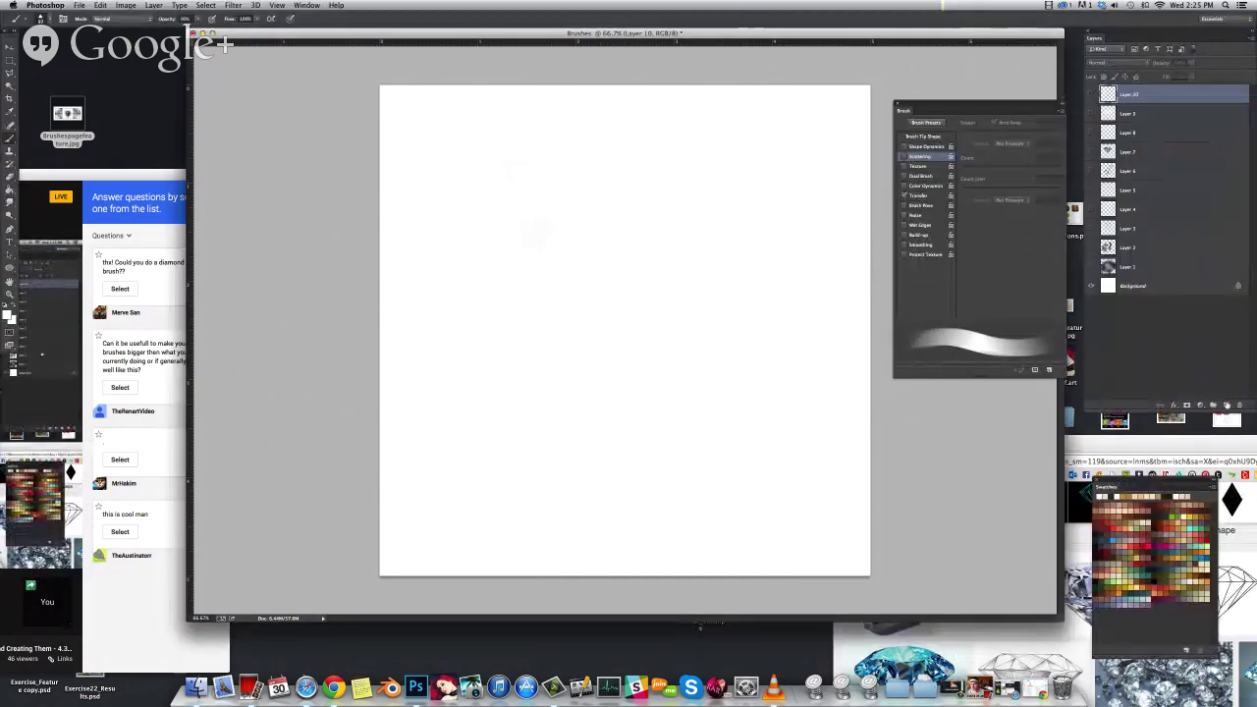
click(1226, 404)
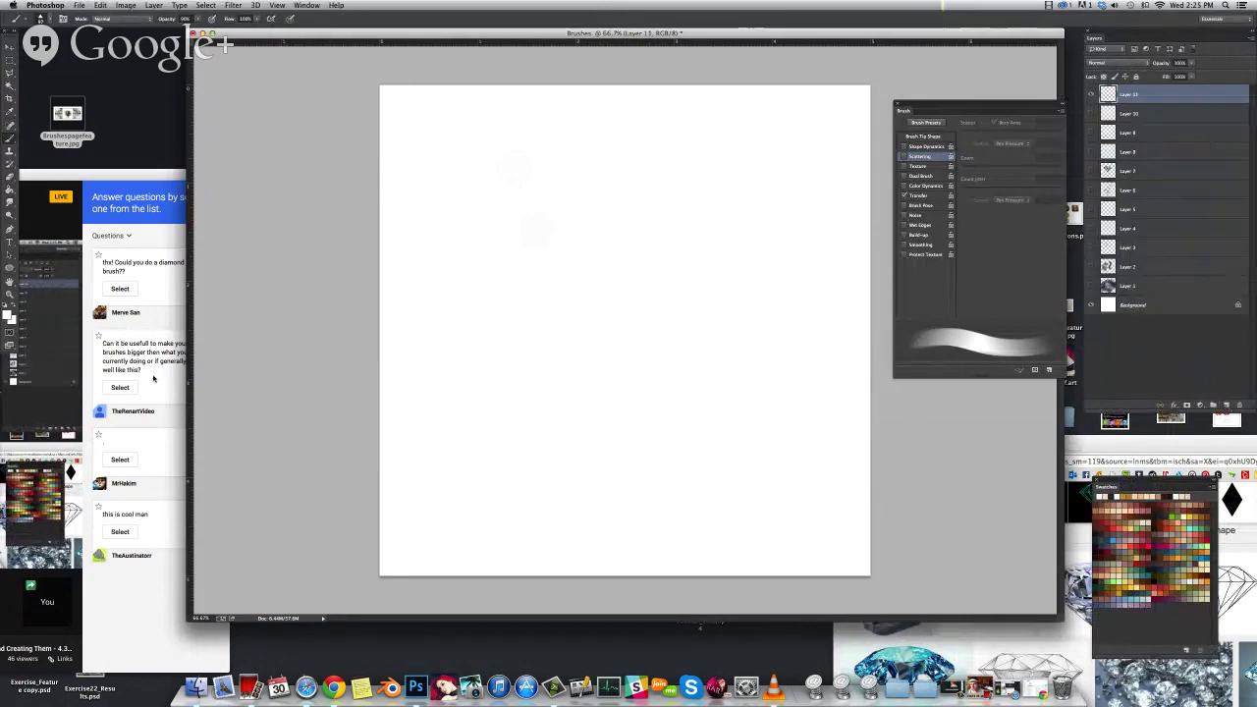
Switch to the hangout's question list in Safari and select the question about making brushes bigger
click(153, 378)
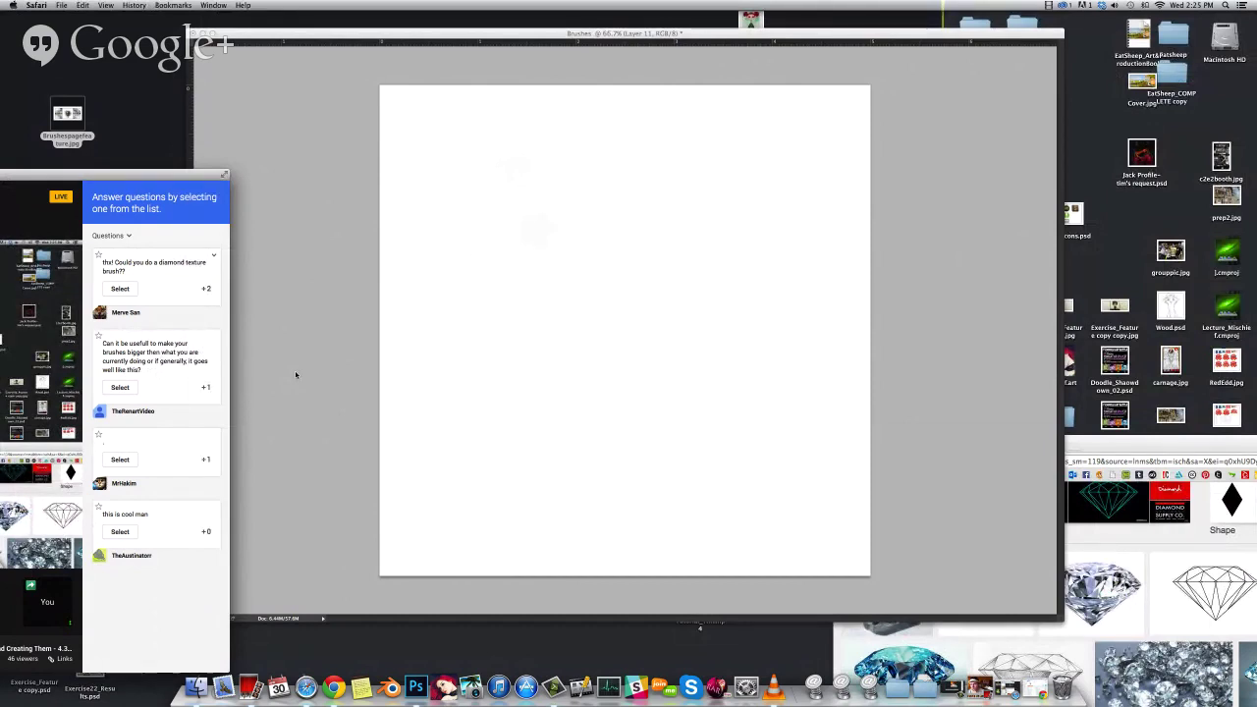
click(120, 387)
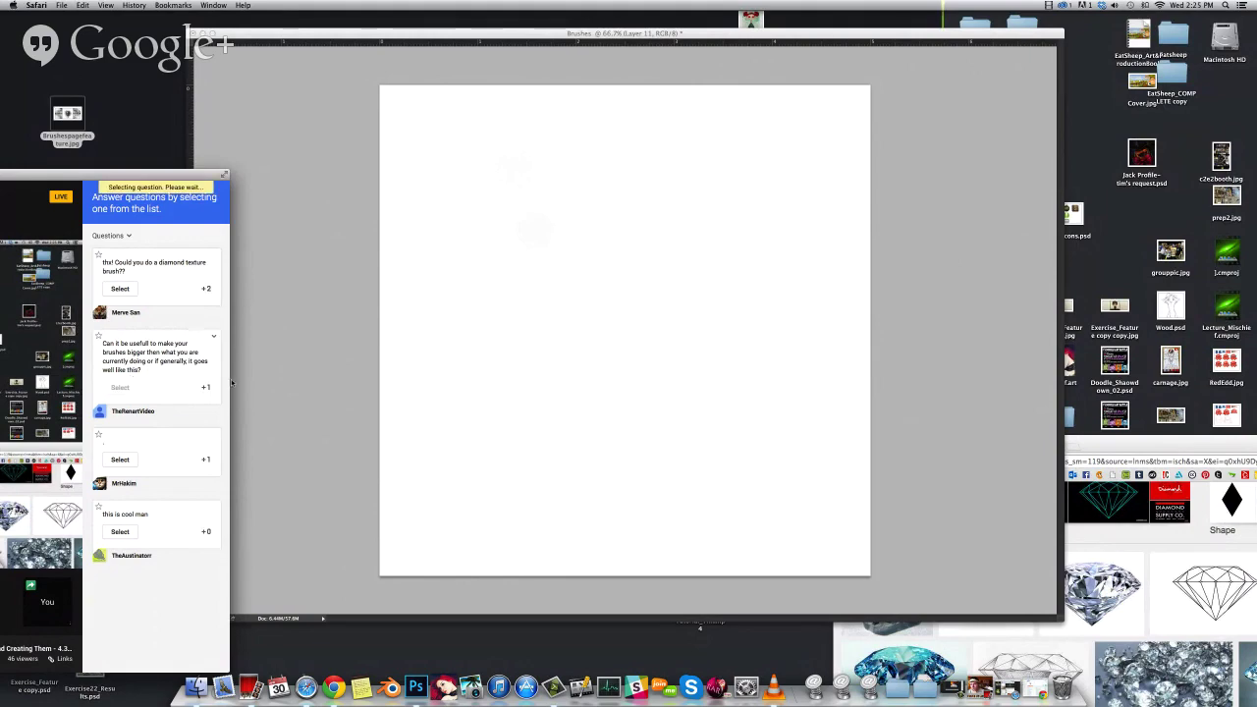
Switch to Photoshop and create a new document 15 inches wide and 15 inches high
click(485, 312)
click(99, 5)
click(98, 5)
click(80, 5)
click(84, 16)
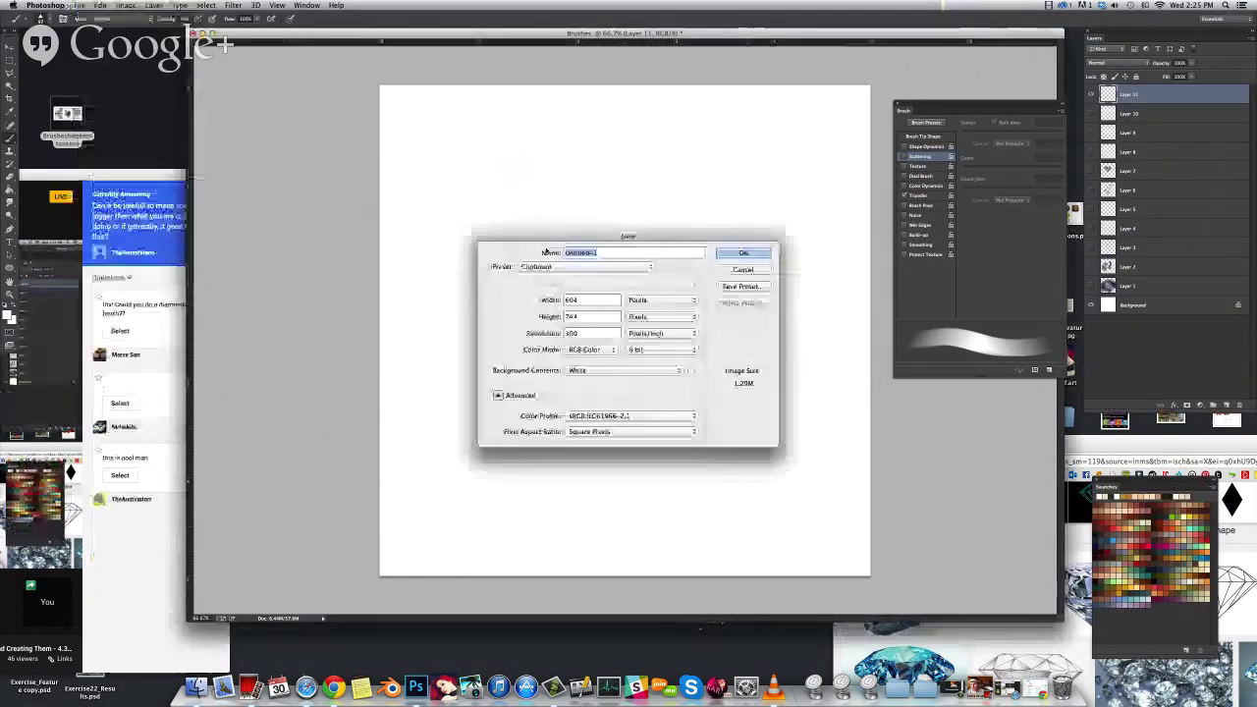
key(Tab)
key(Tab)
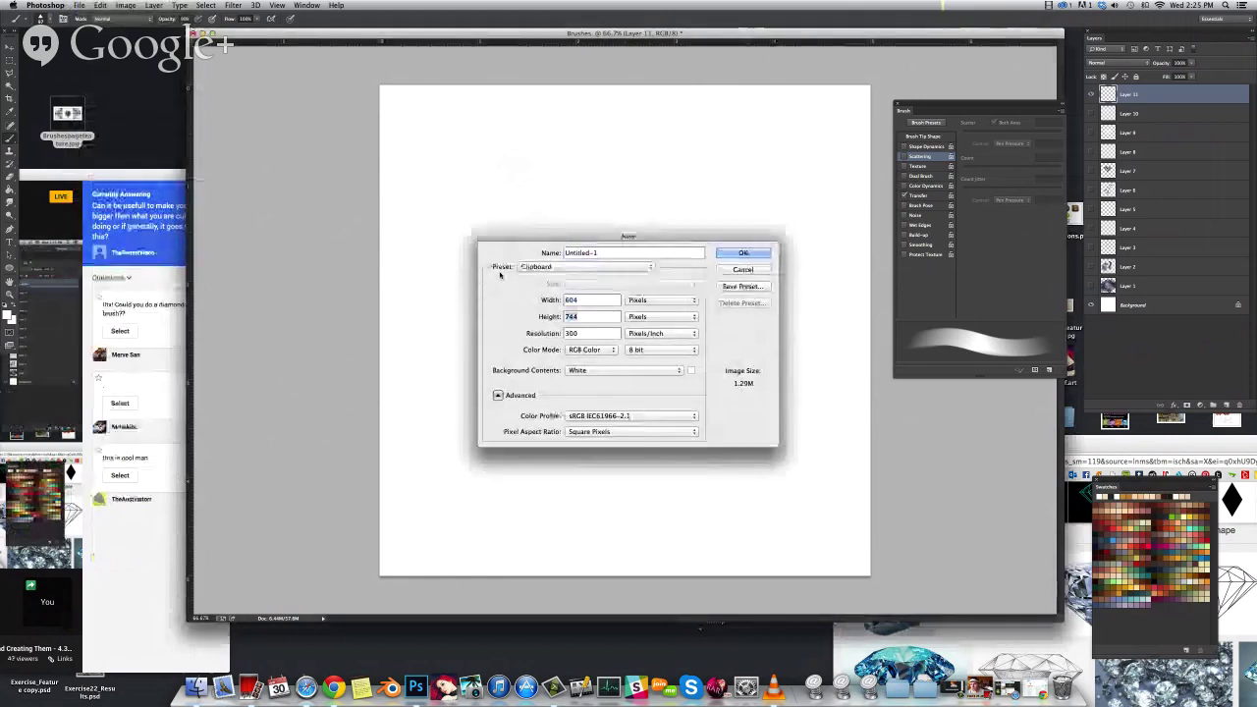
click(661, 300)
click(651, 314)
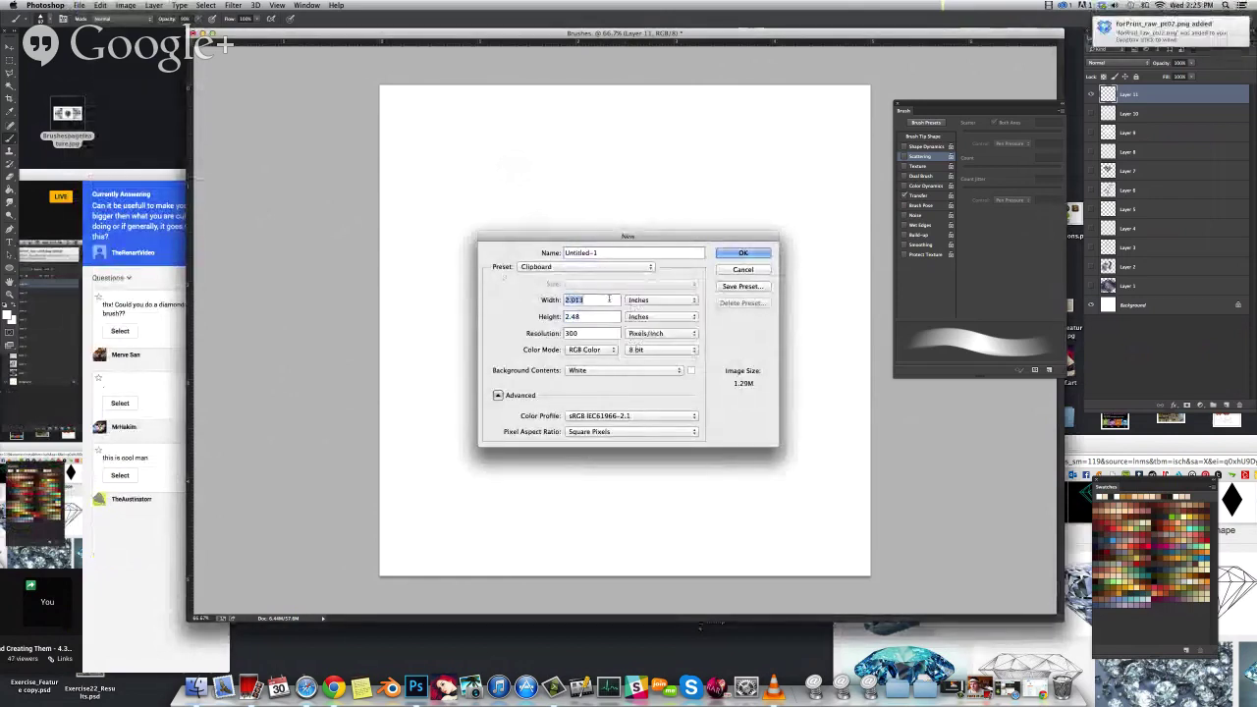
text(15)
key(Tab)
text(15)
key(Return)
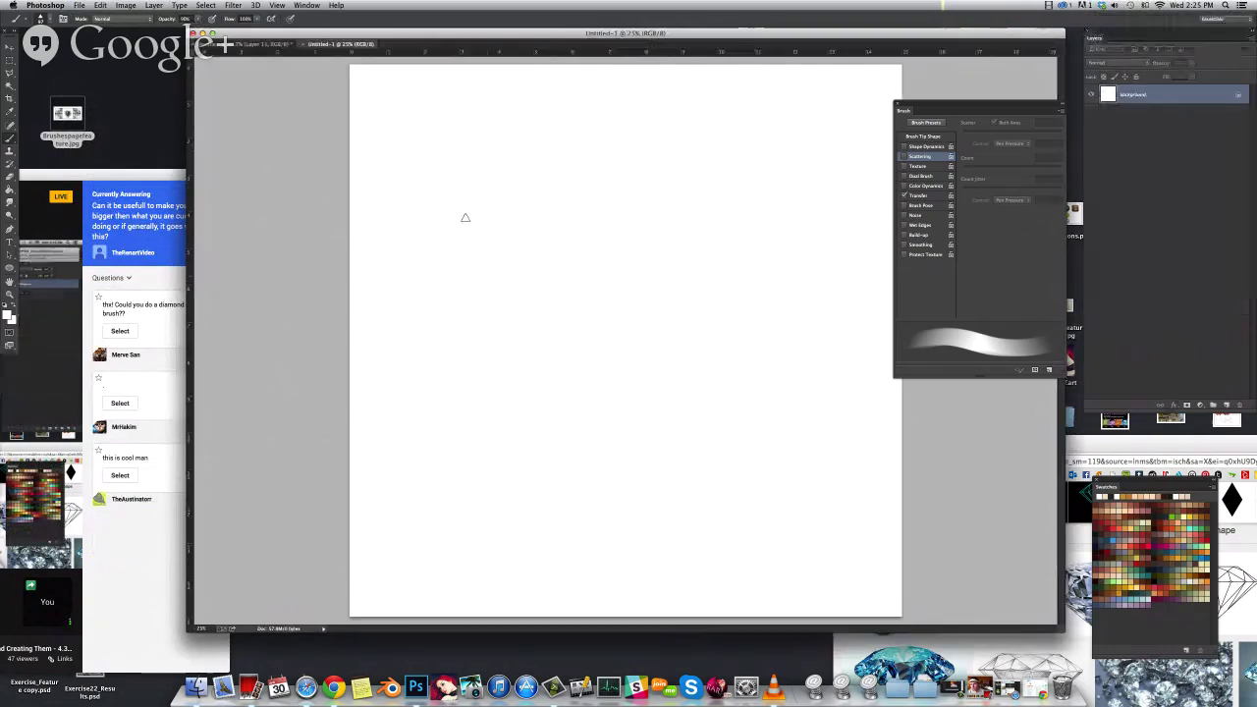
Check the new document's pixel dimensions in the Image Size settings without changing them
click(126, 5)
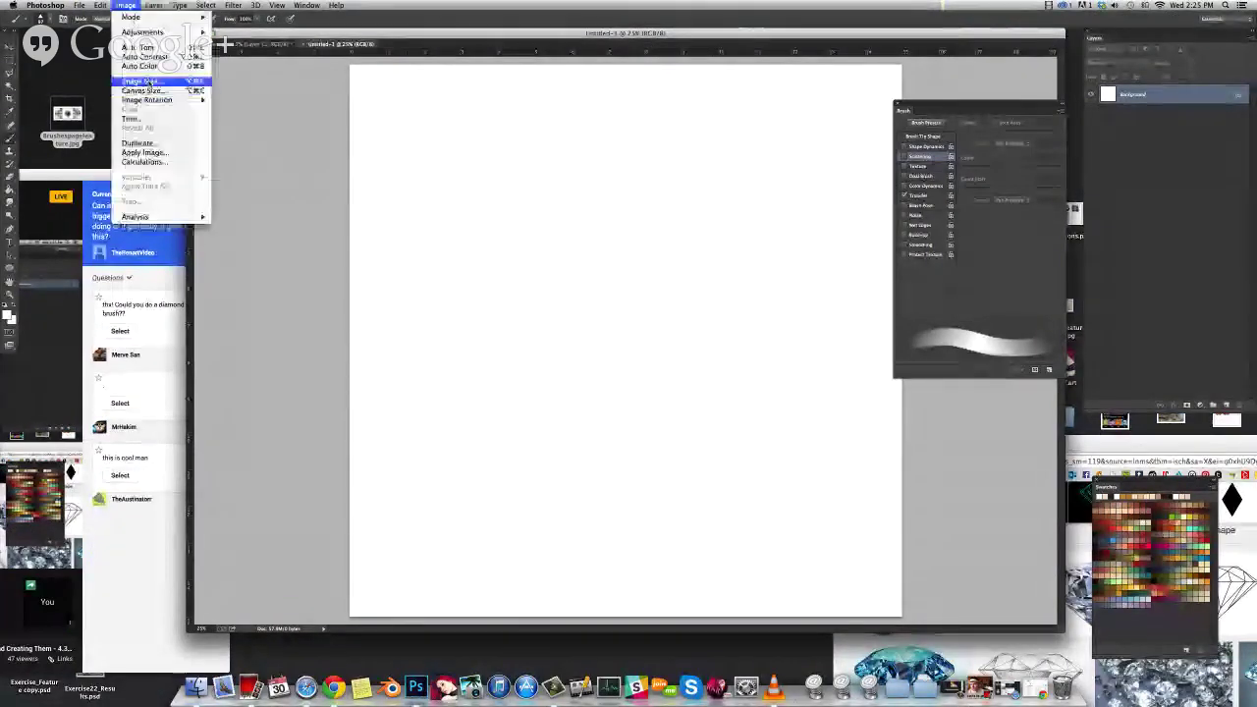
click(139, 81)
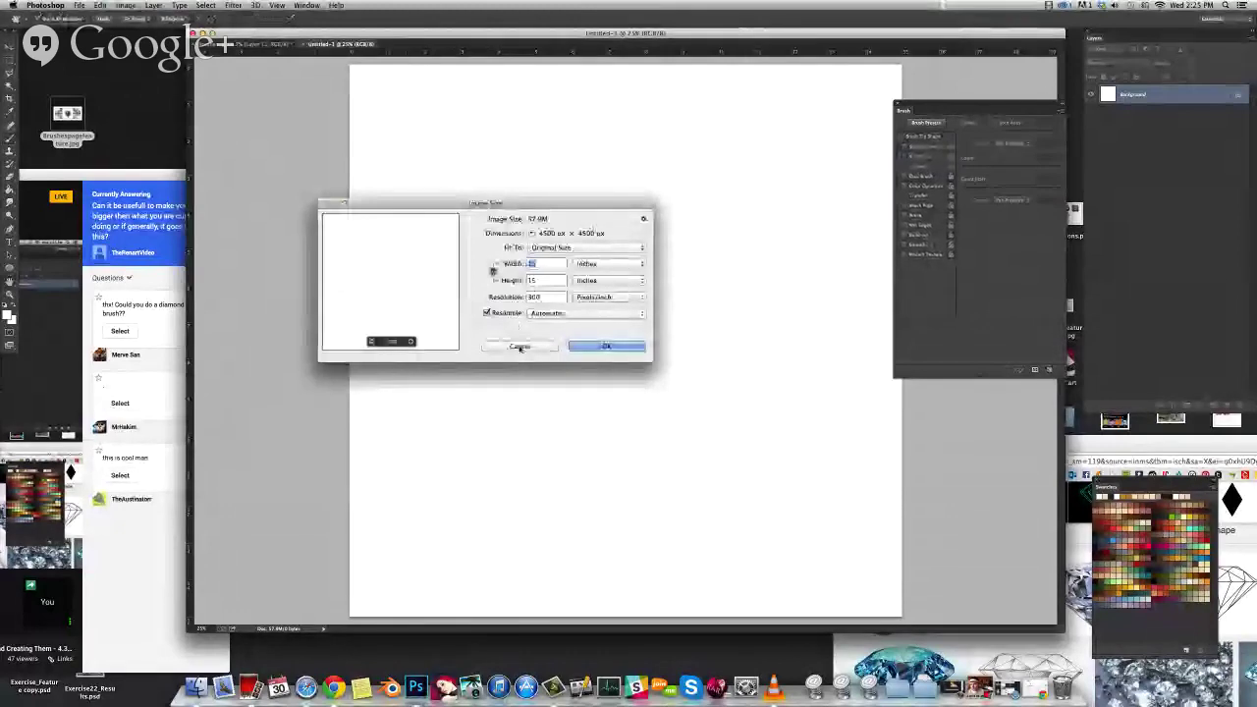
click(520, 346)
Reset the Brush tool's colors to the default black and white and add a new layer
key(b)
key(d)
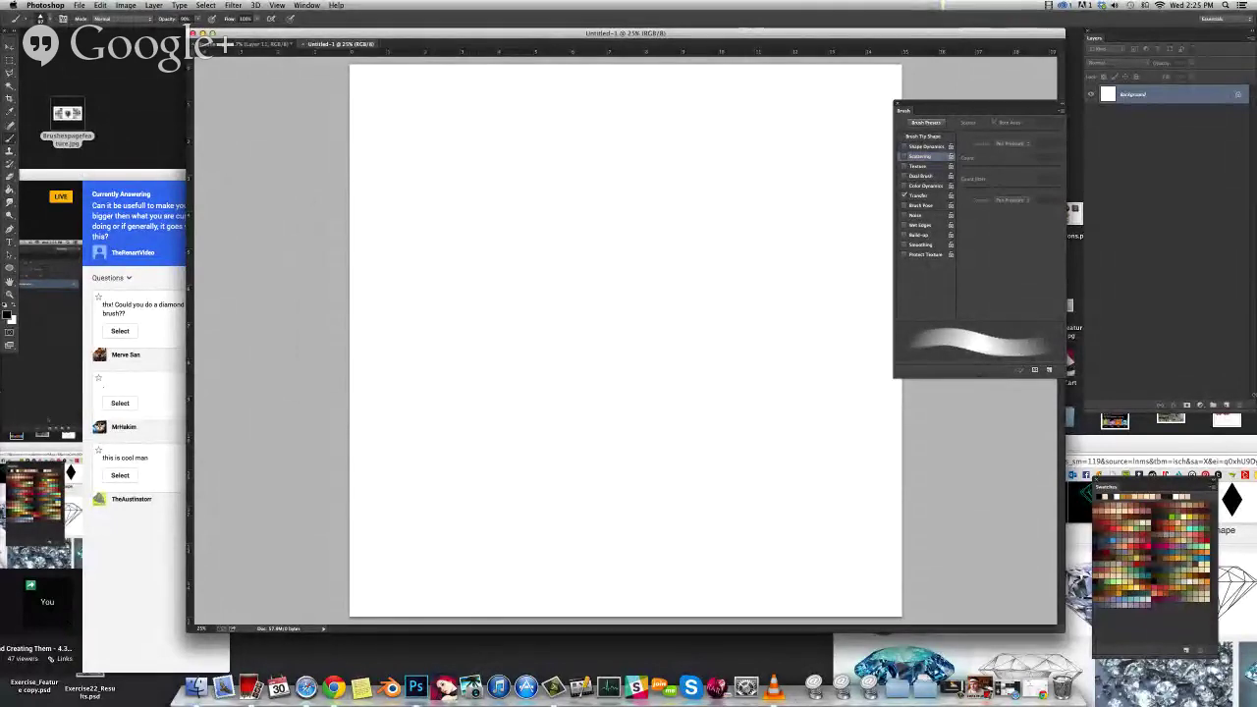
click(1218, 405)
key(super+z)
key(alt+shift+super+n)
Draw a large black smiley face with a bowl-shaped mouth, a line inside the mouth and two long strokes for eyes
mouse_move(483, 344)
mouse_down()
mouse_move(766, 435)
mouse_move(430, 346)
mouse_up()
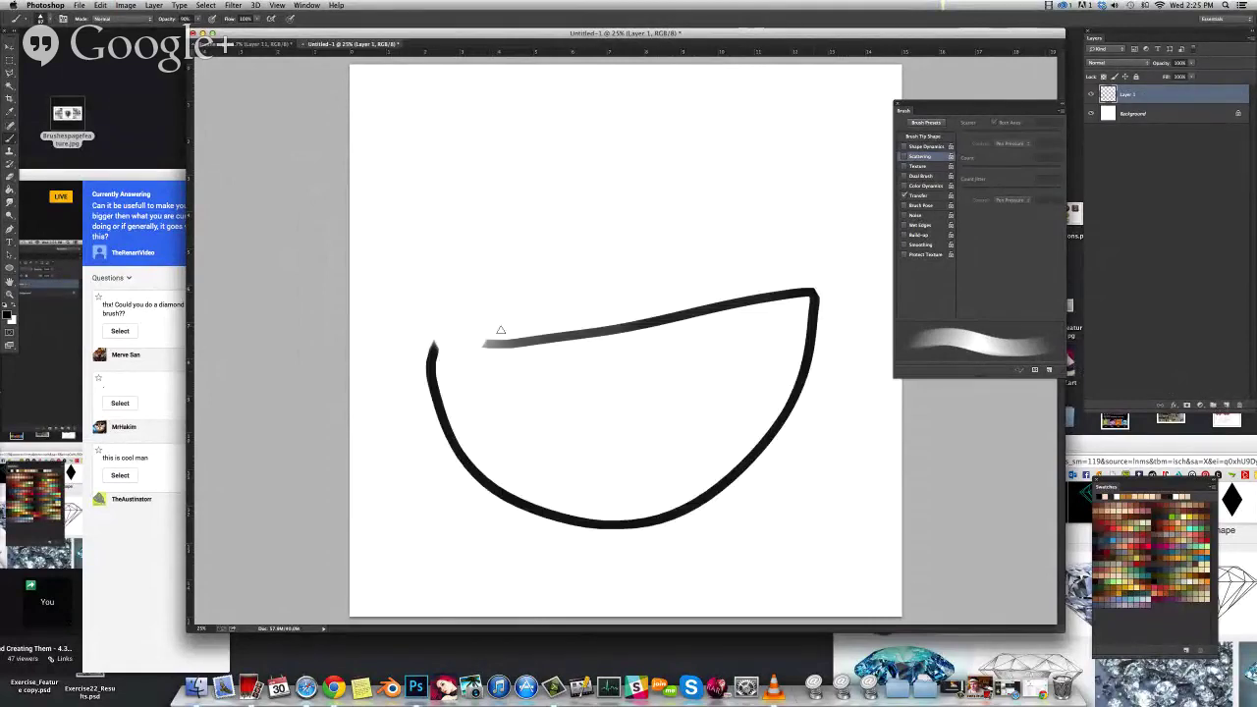
drag(525, 422, 746, 371)
drag(488, 152, 505, 283)
drag(688, 126, 705, 248)
key(ctrl+z)
mouse_move(656, 123)
mouse_down()
mouse_move(677, 236)
mouse_move(700, 265)
mouse_up()
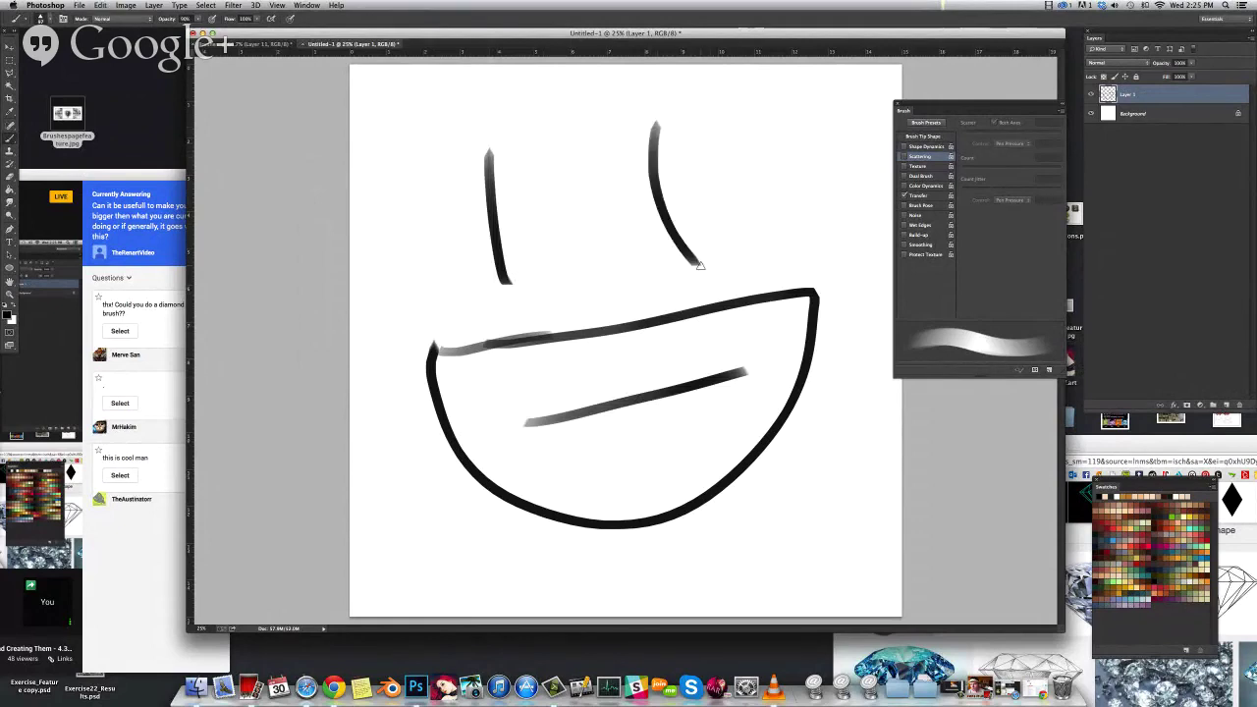
Define the smiley drawing as a new brush preset, keeping the suggested name
click(100, 5)
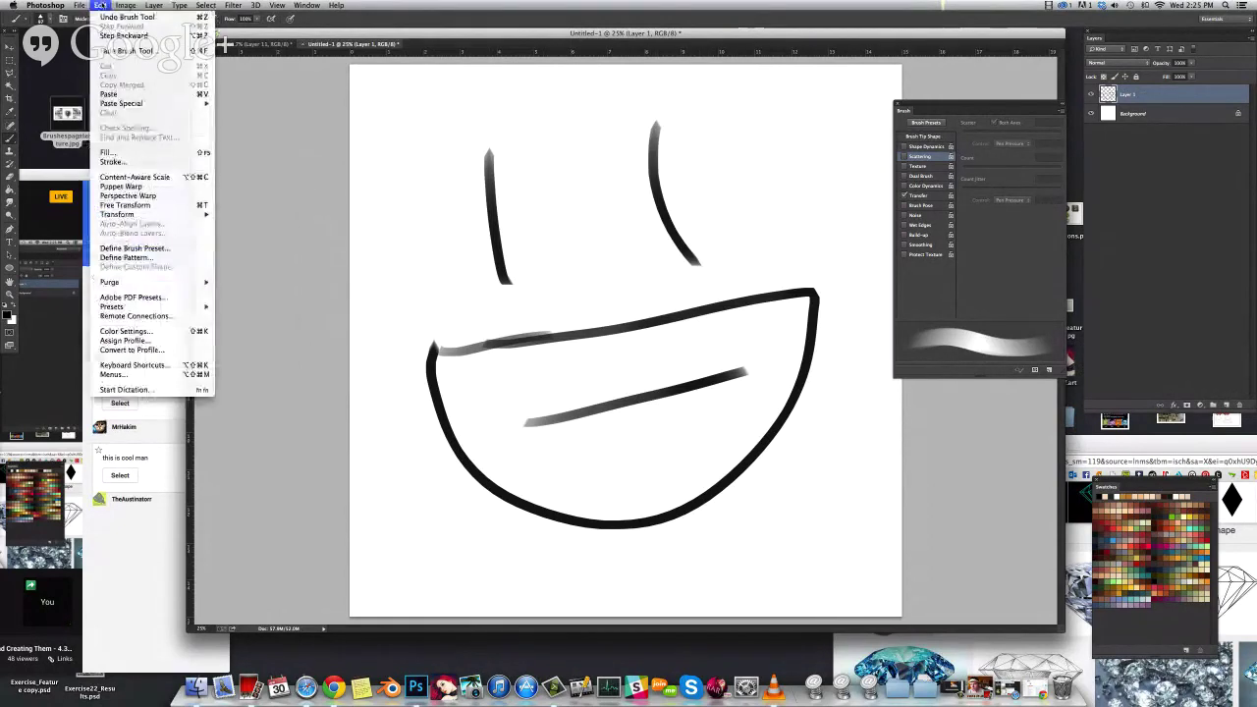
click(163, 246)
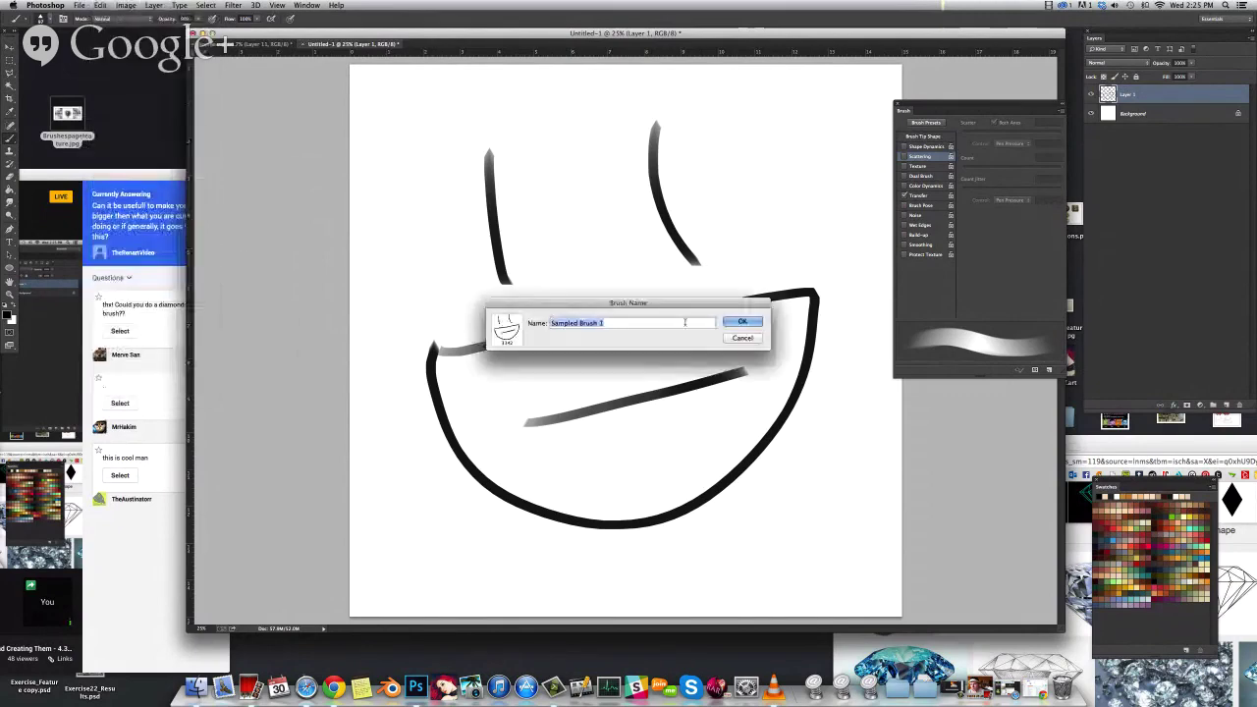
click(743, 322)
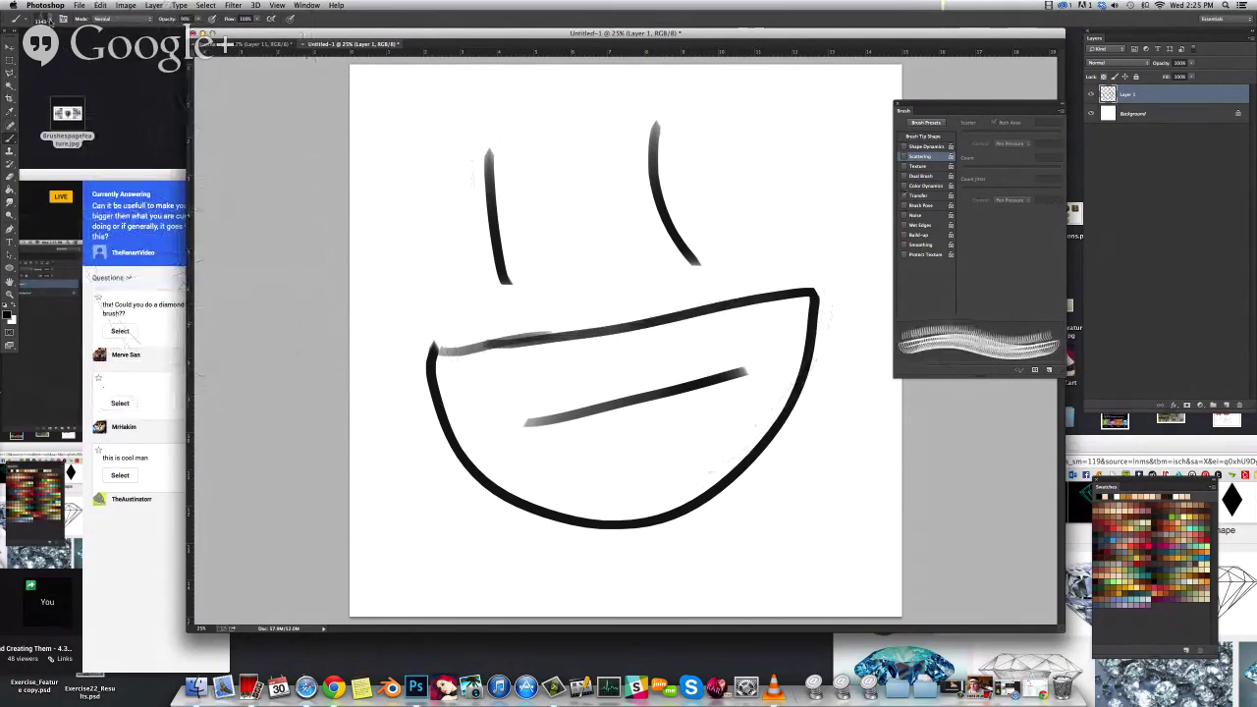
click(28, 18)
click(377, 47)
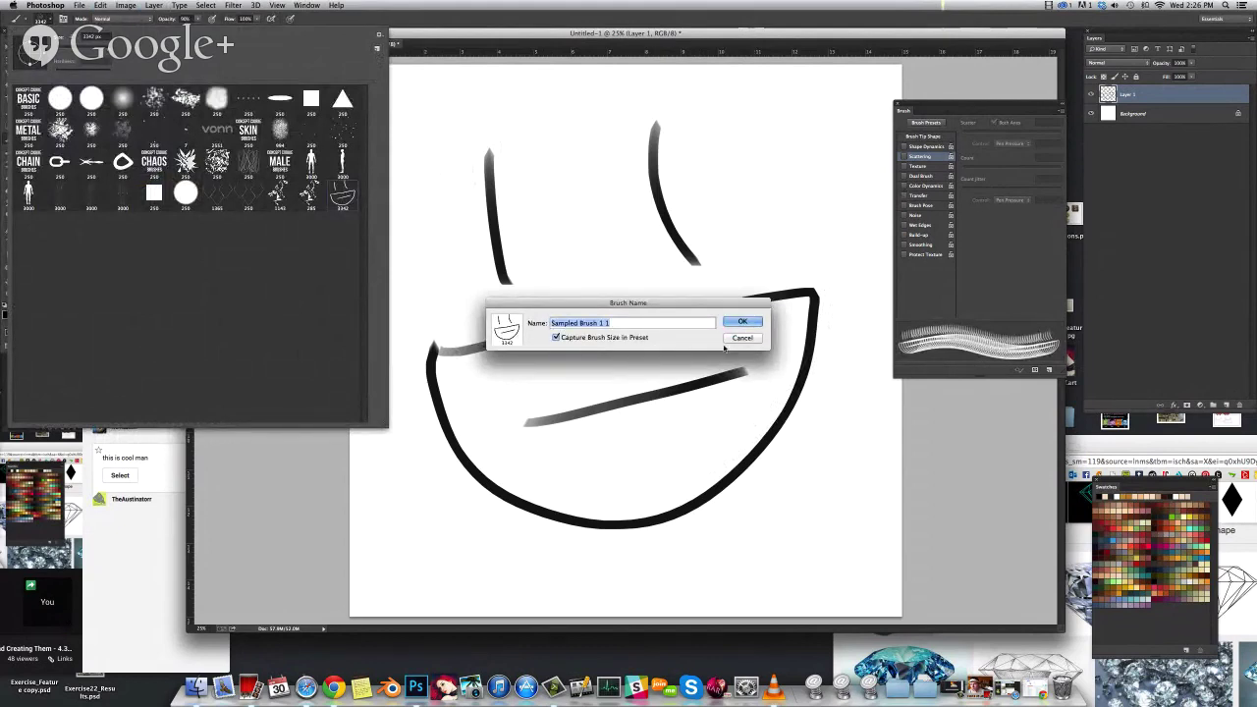
click(742, 338)
Raise the size of the sampled smiley brush, try it on the canvas and undo the result
drag(96, 46, 110, 46)
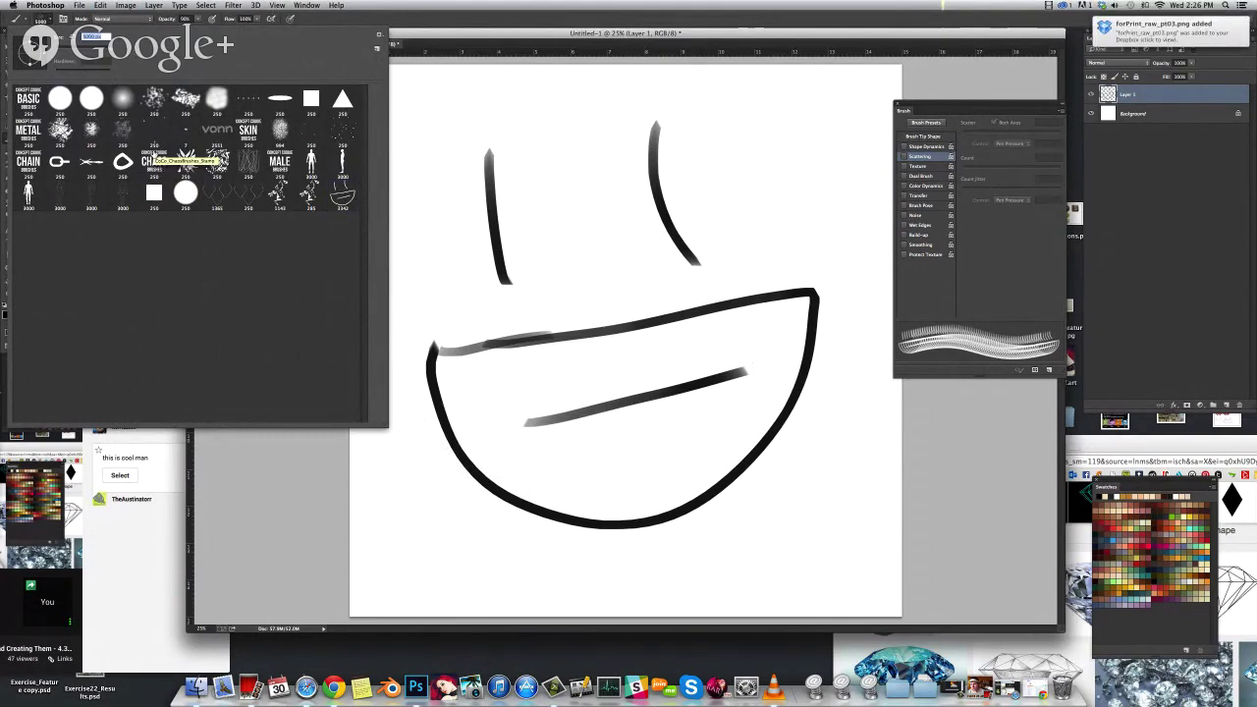
click(694, 304)
key(super+z)
Resize the smiley document to a width of 20 inches, keeping its proportions and resampling
click(128, 5)
click(149, 86)
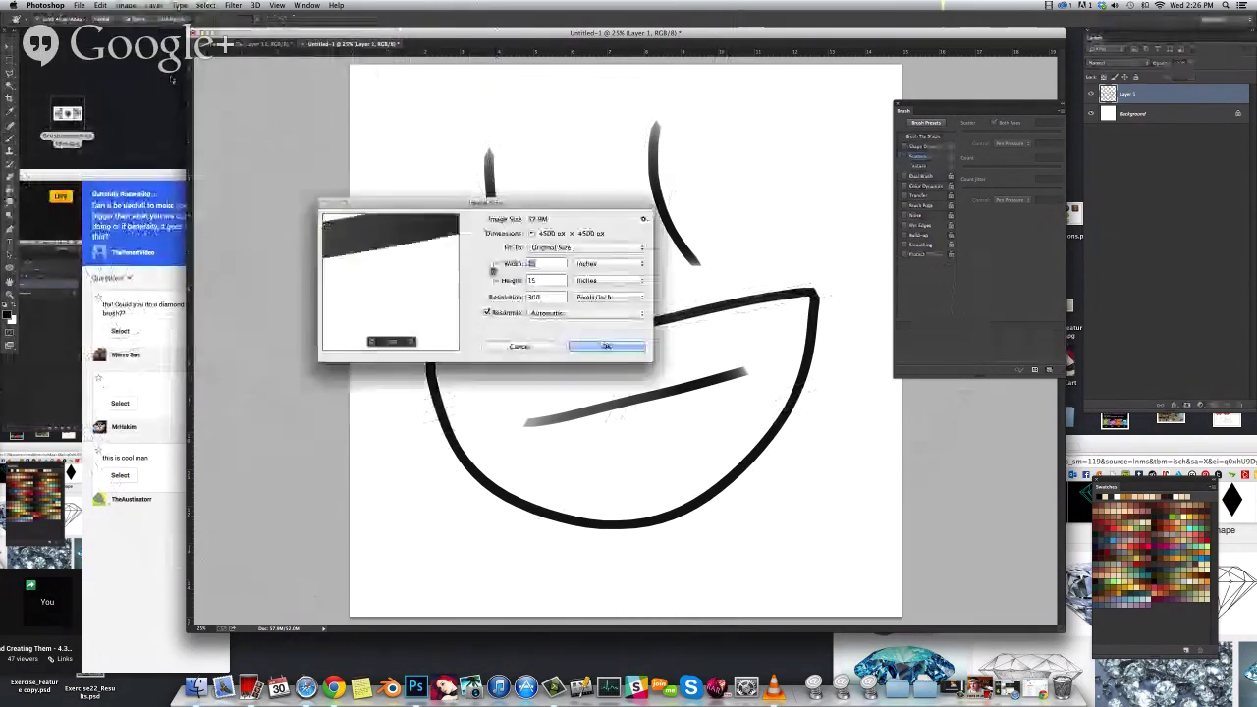
text(20)
key(Return)
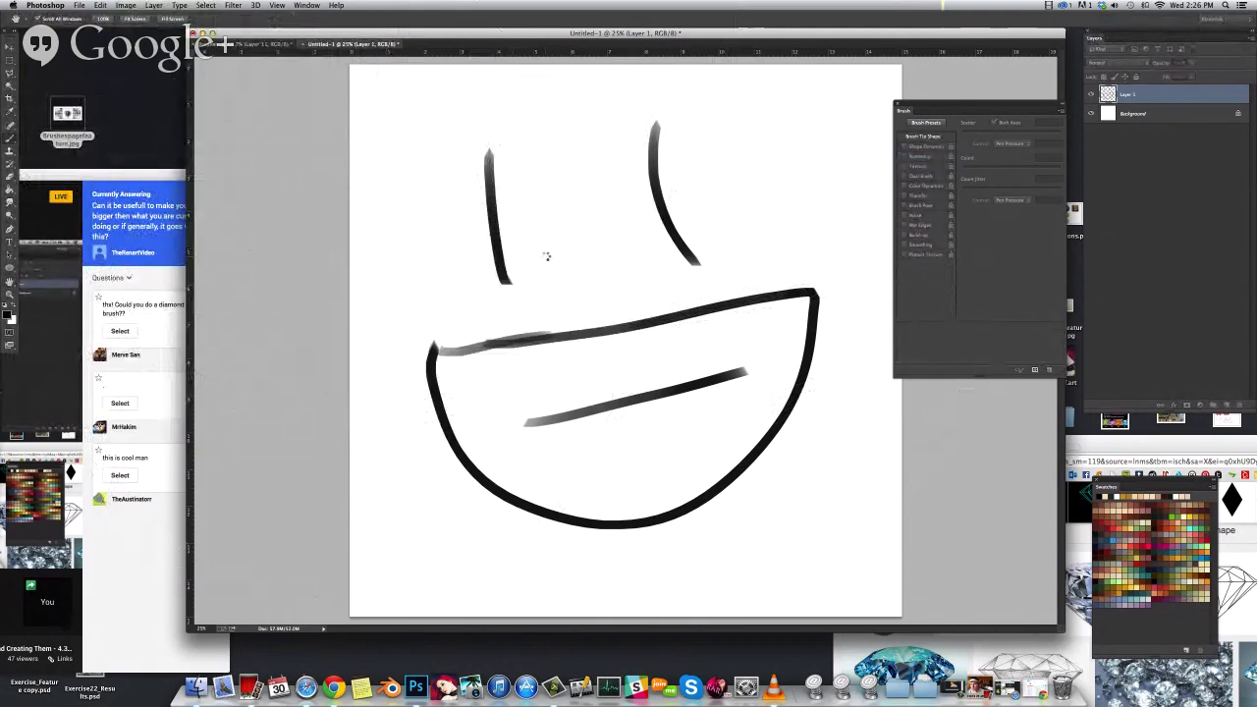
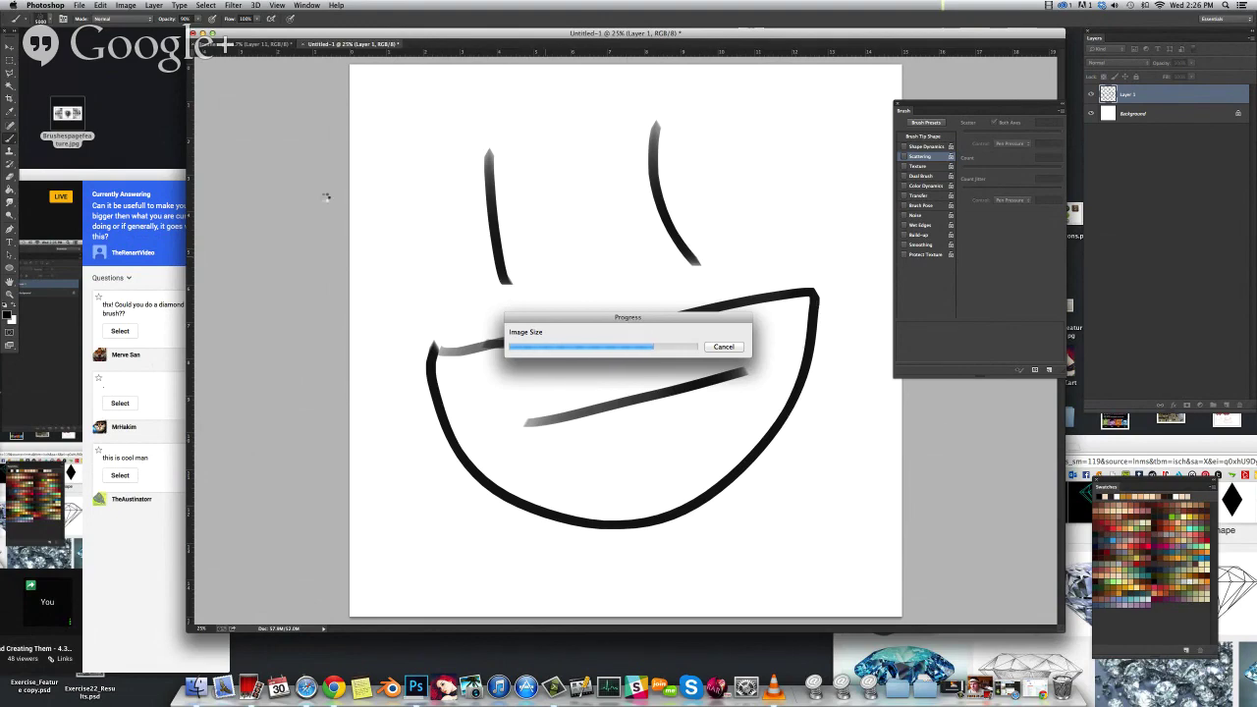
Scale up the smiley drawing on Layer 1 so that it nearly fills the whole canvas
key(super+t)
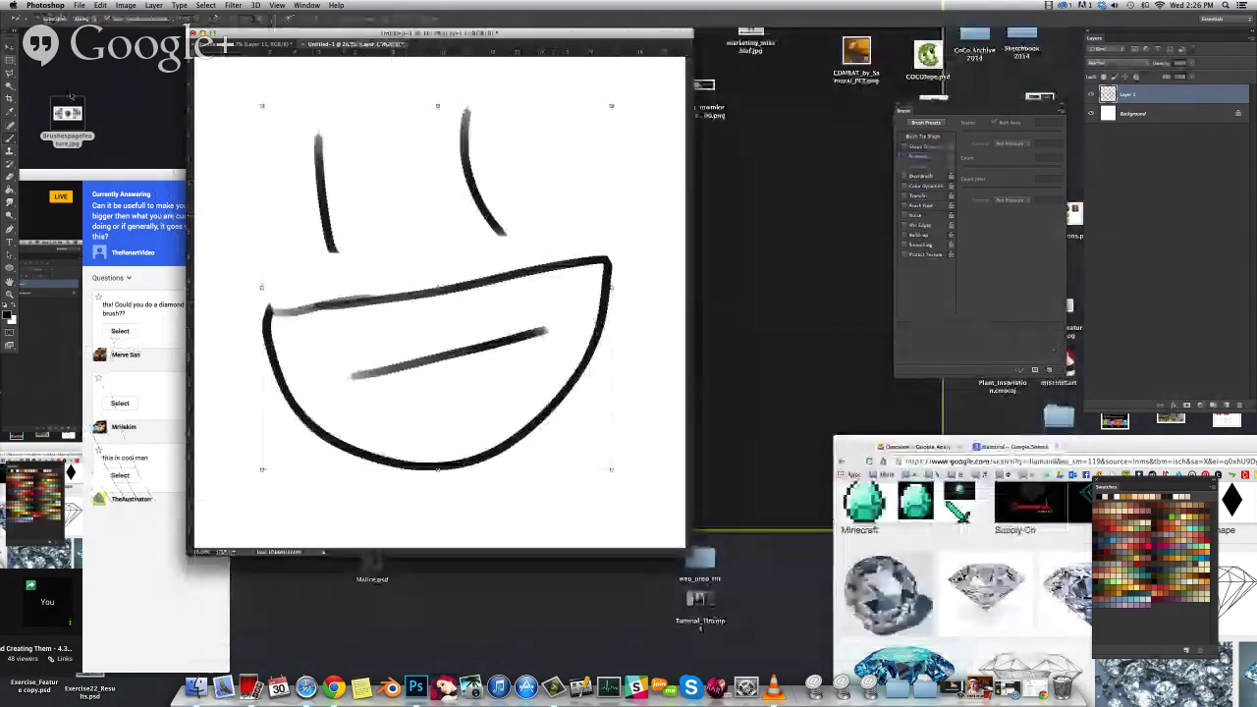
mouse_move(606, 471)
mouse_down()
mouse_move(685, 589)
mouse_move(675, 536)
mouse_up()
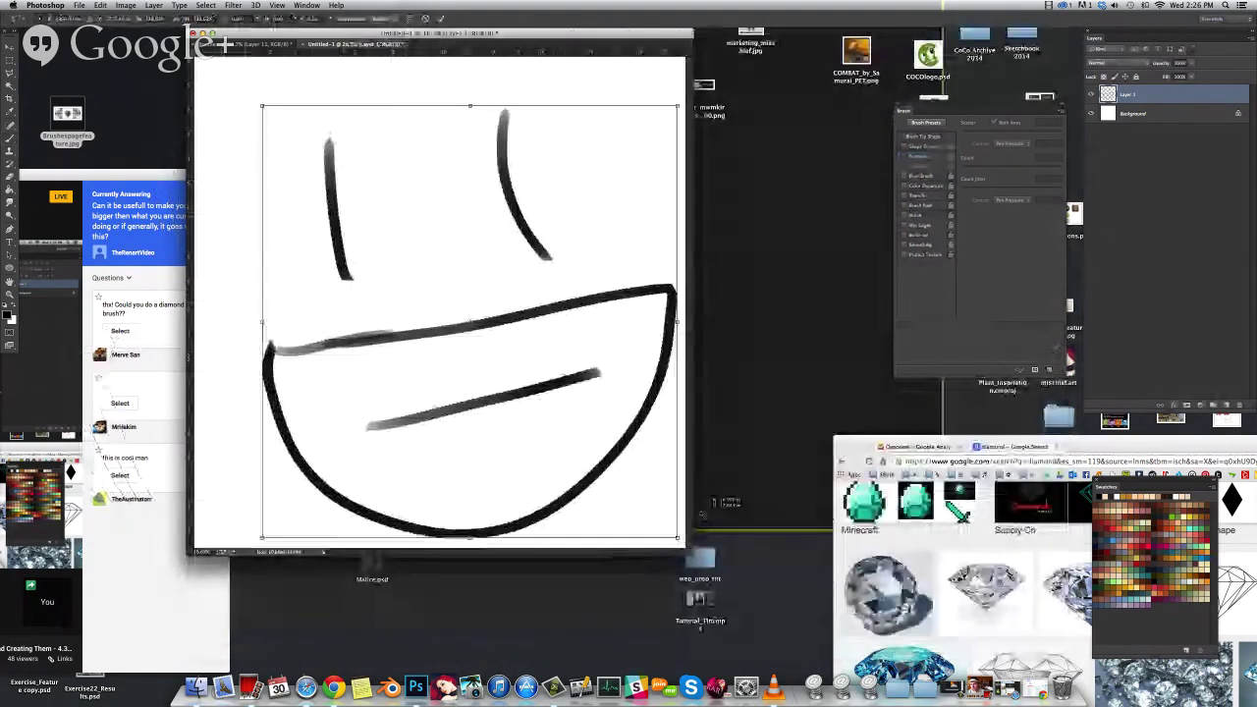
drag(262, 105, 214, 73)
key(Return)
key(super+equal)
key(super+minus)
drag(696, 555, 948, 648)
key(super+0)
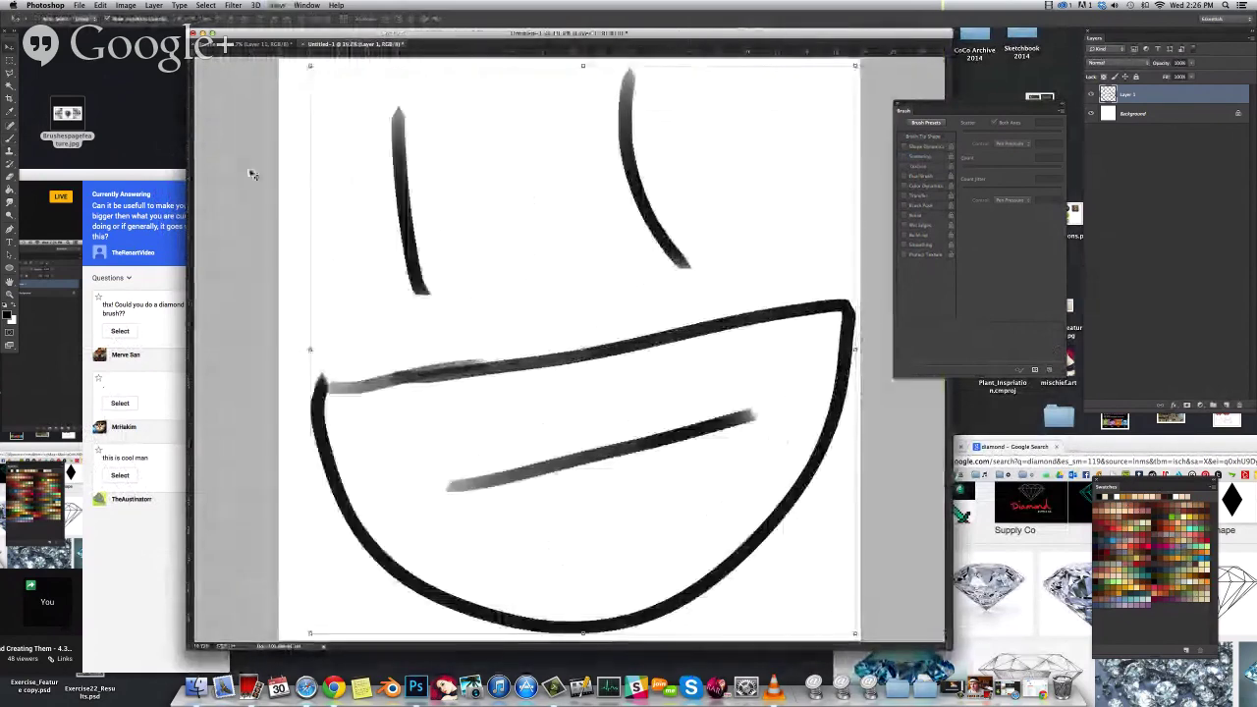
scroll(252, 174, down, 1)
click(101, 6)
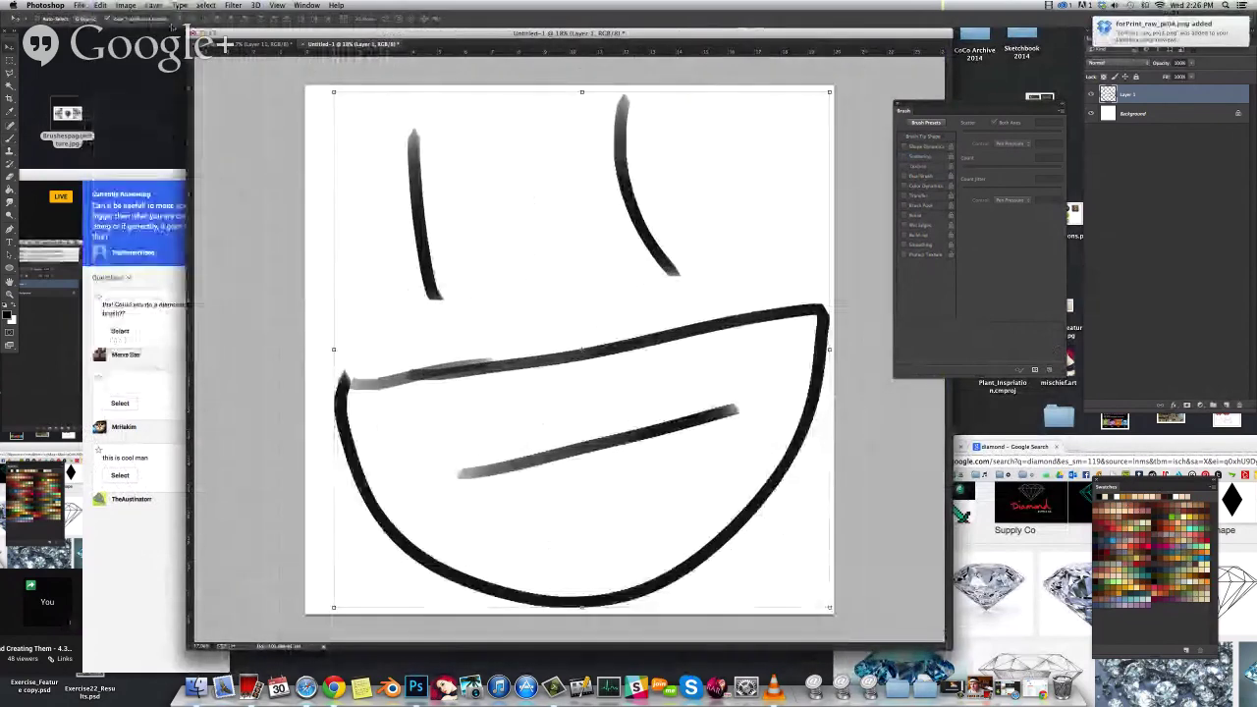
key(Return)
Select the whole canvas and check whether it can be defined as a brush preset
key(super+a)
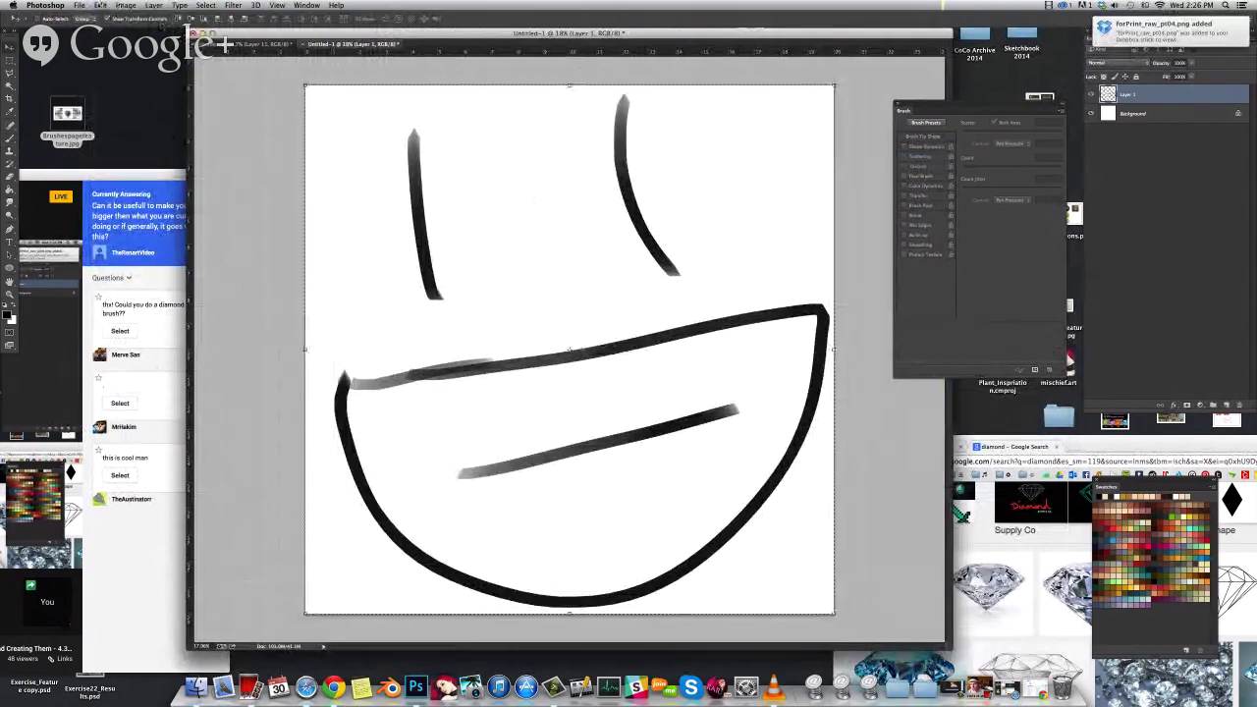
click(100, 5)
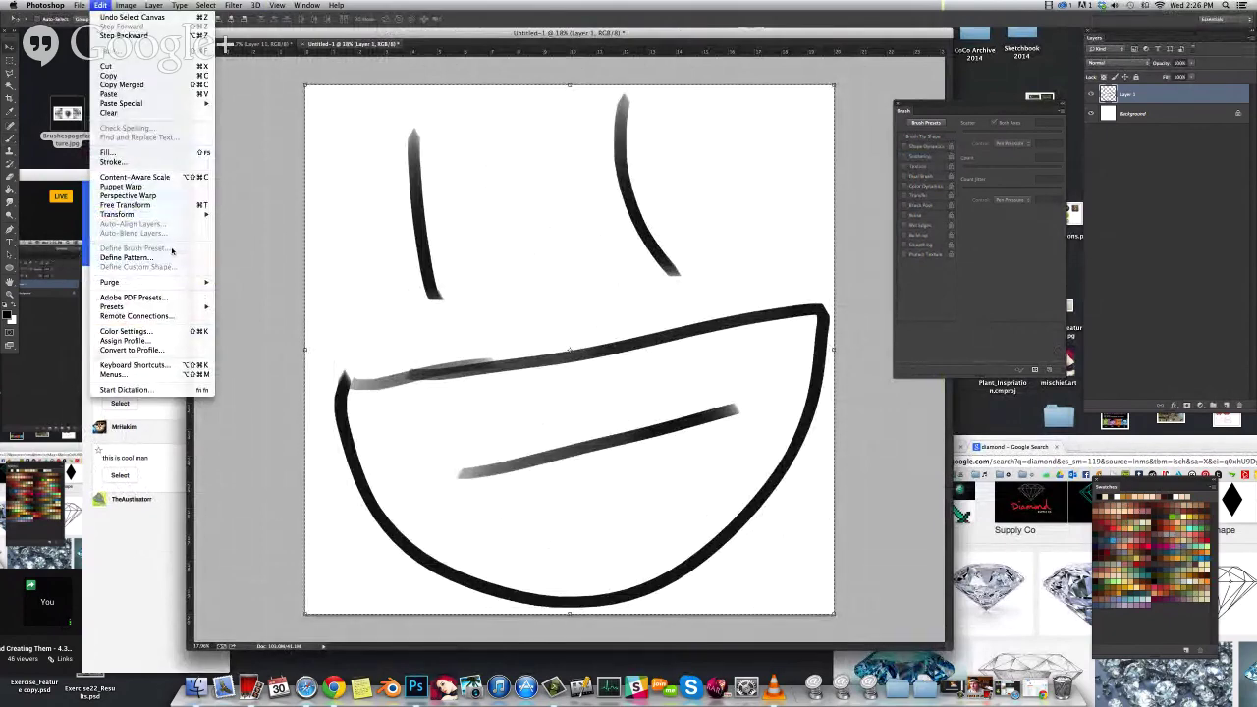
click(388, 237)
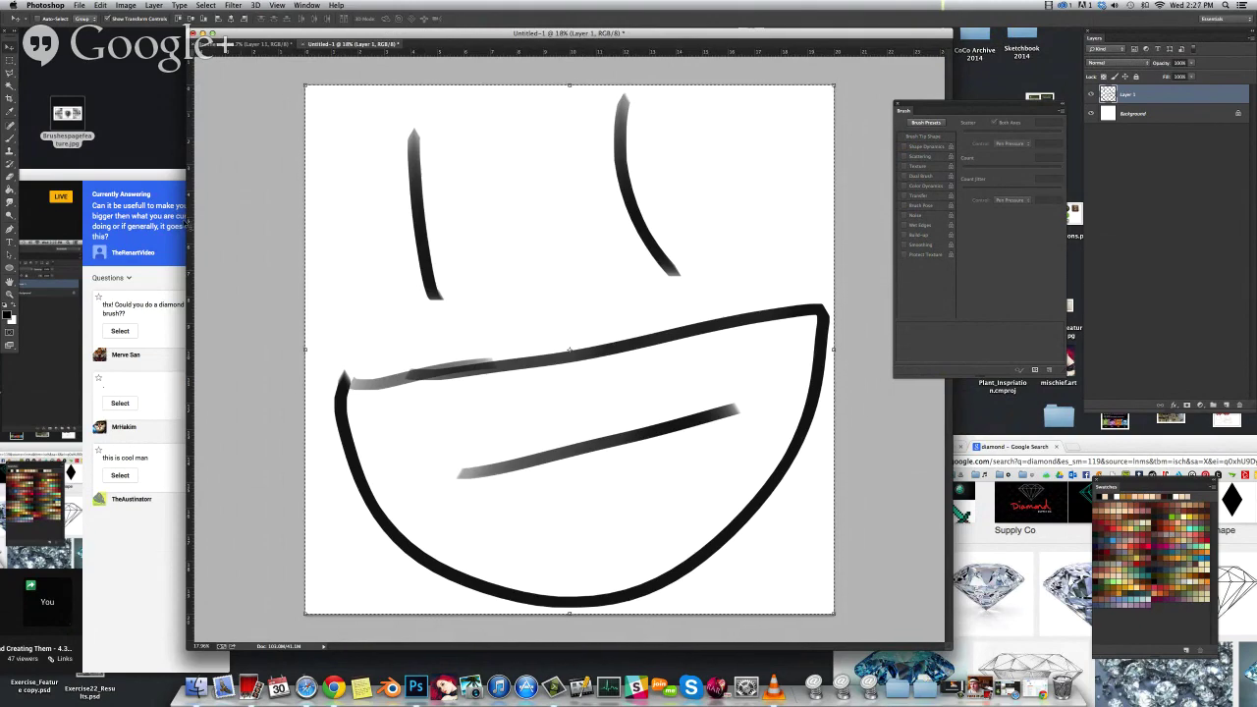
Finish the viewer question currently being answered in the live Q&A list and go back to the drawing
click(142, 225)
click(204, 196)
click(295, 191)
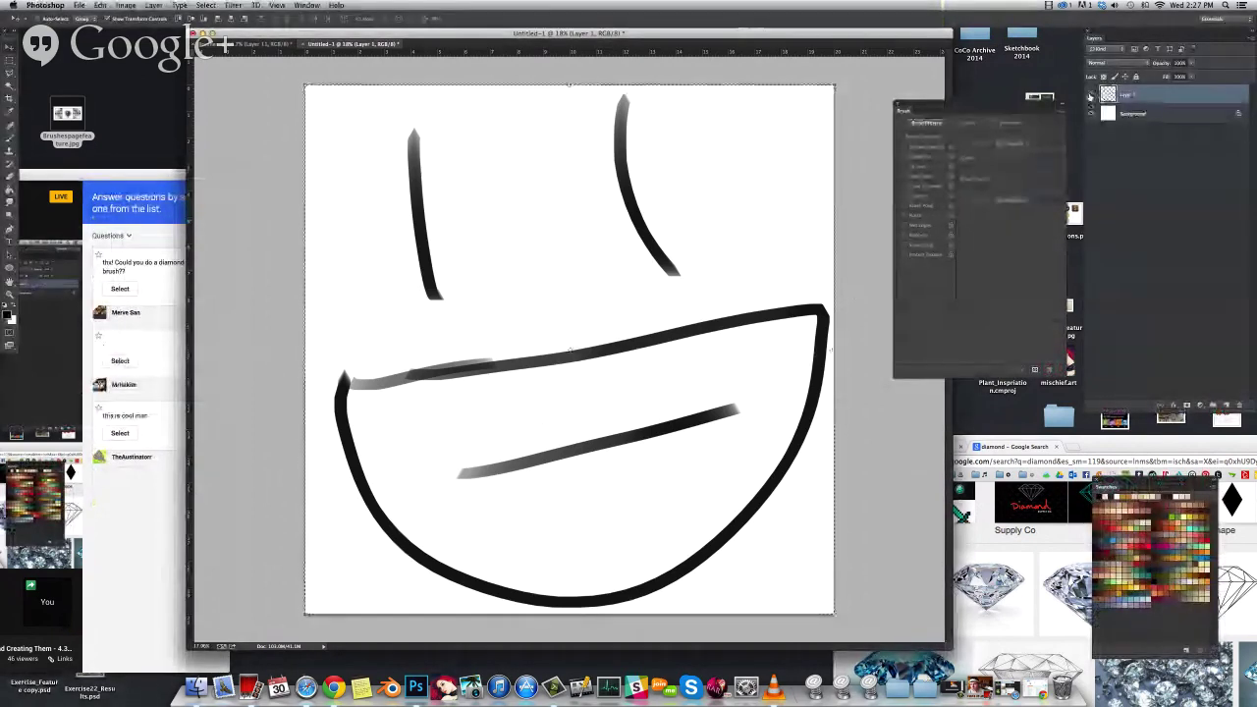
Deselect everything and close the untitled smiley document, going back to the Brushes document
key(Delete)
key(super+d)
drag(344, 45, 369, 101)
click(354, 89)
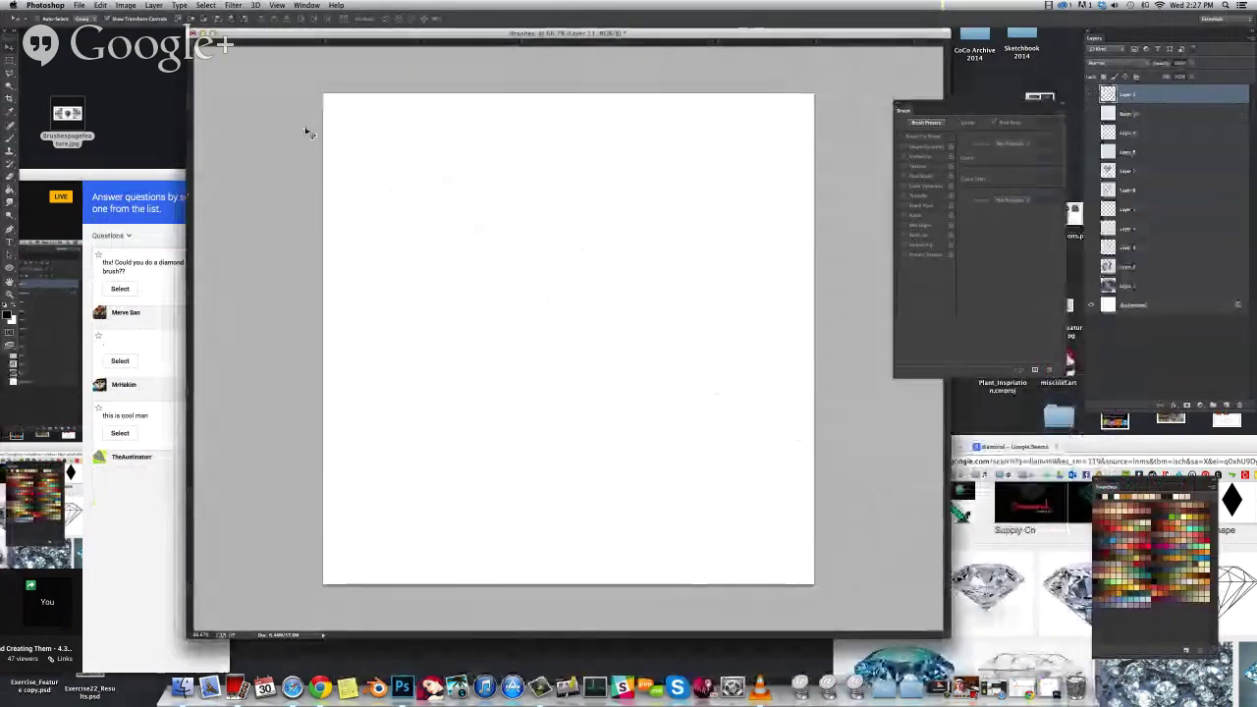
Switch to Safari, read the comments on Concept Cookie's Facebook post asking which brushes people want, and return to Photoshop
drag(1099, 448, 1114, 473)
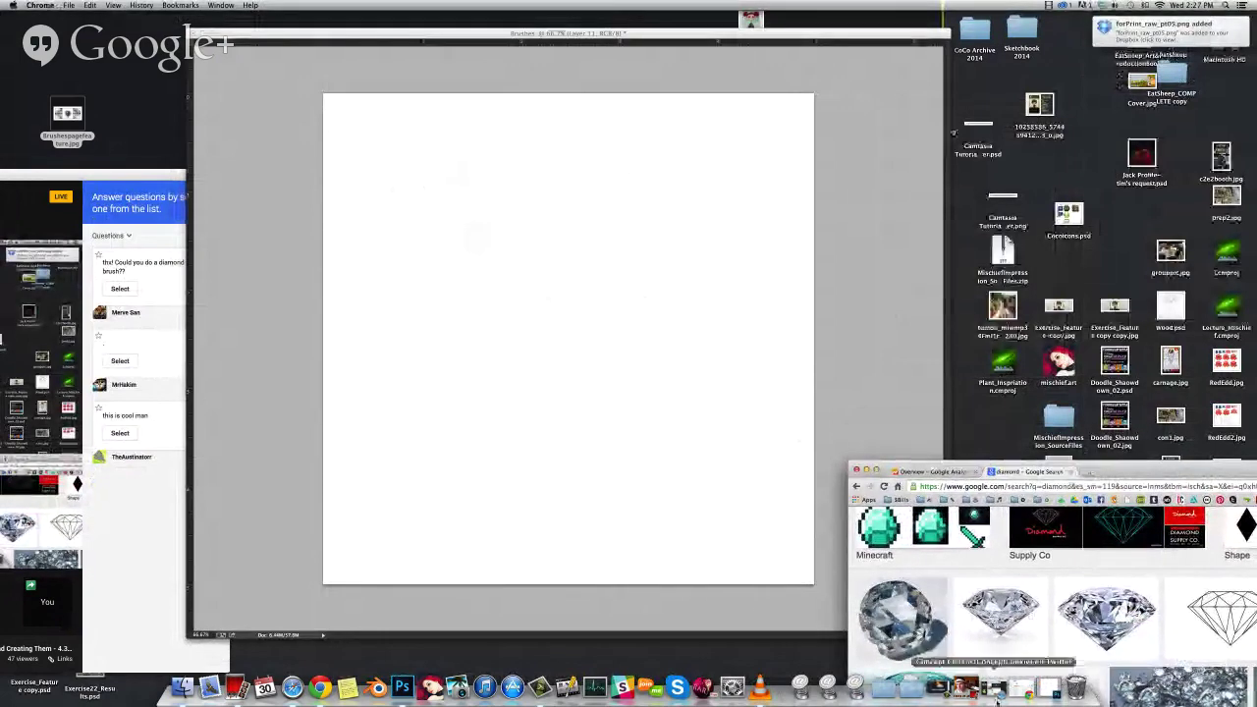
click(1000, 699)
drag(1129, 177, 717, 373)
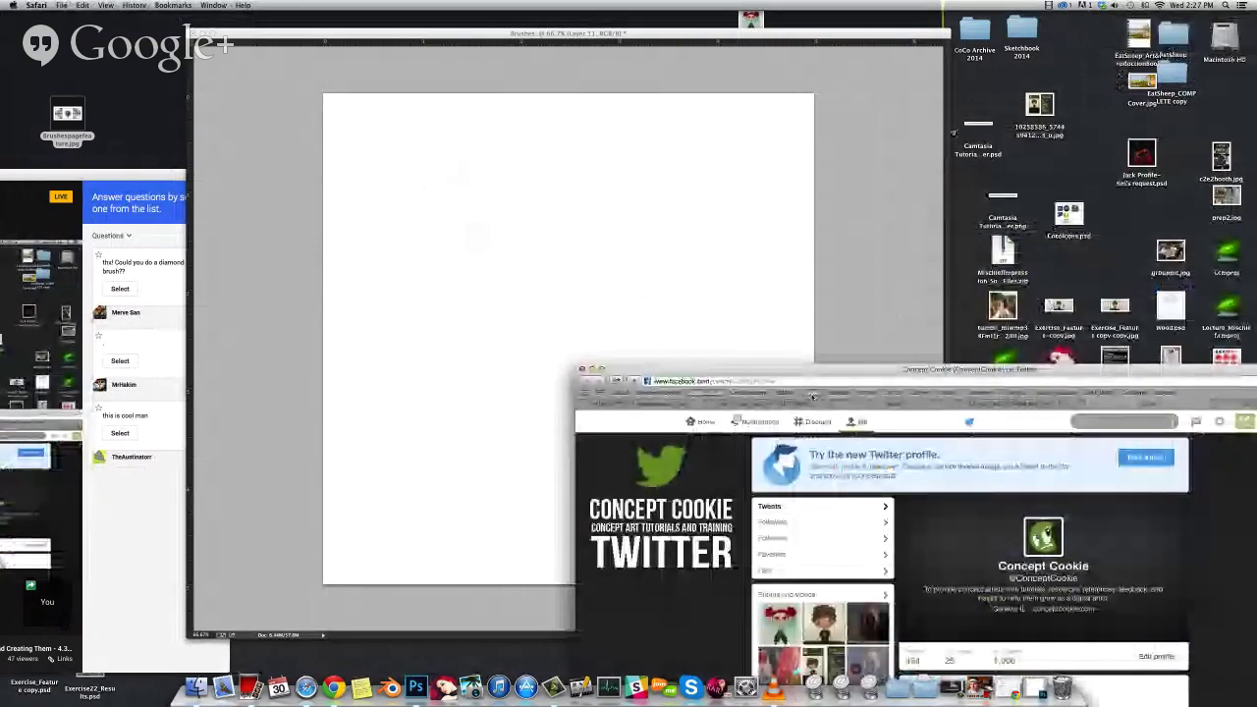
drag(985, 369, 1004, 332)
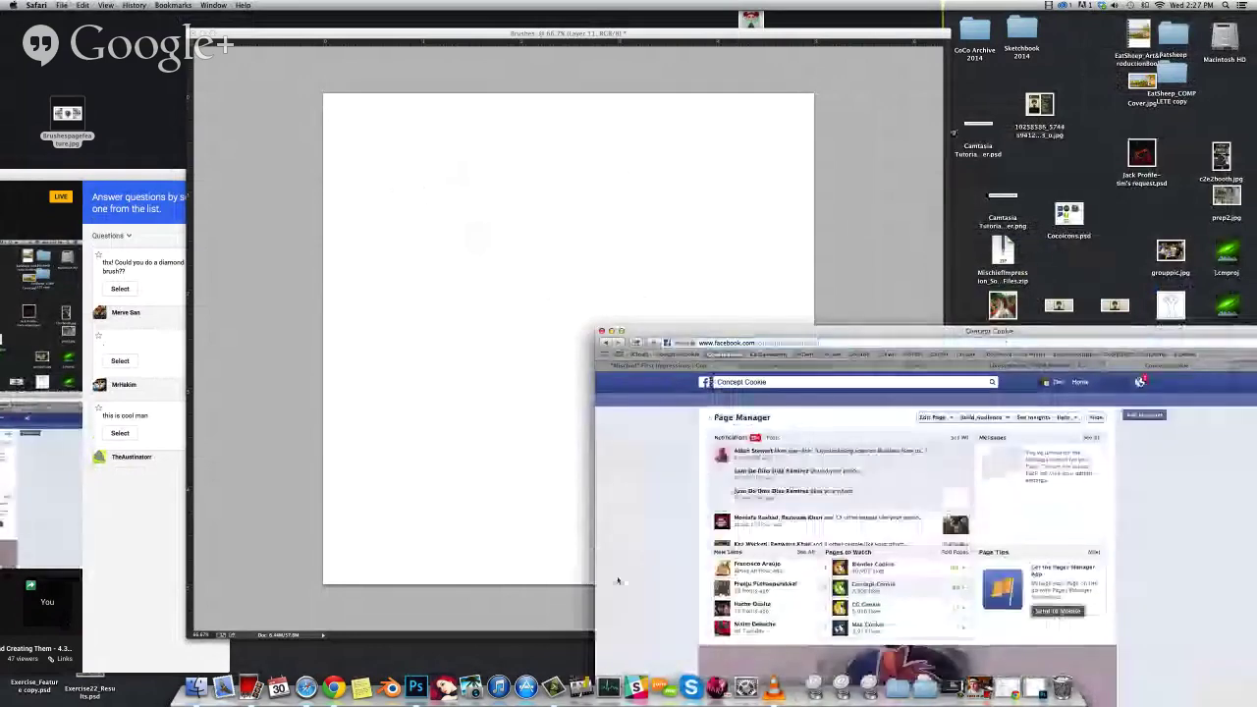
scroll(663, 588, down, 4)
scroll(666, 585, down, 10)
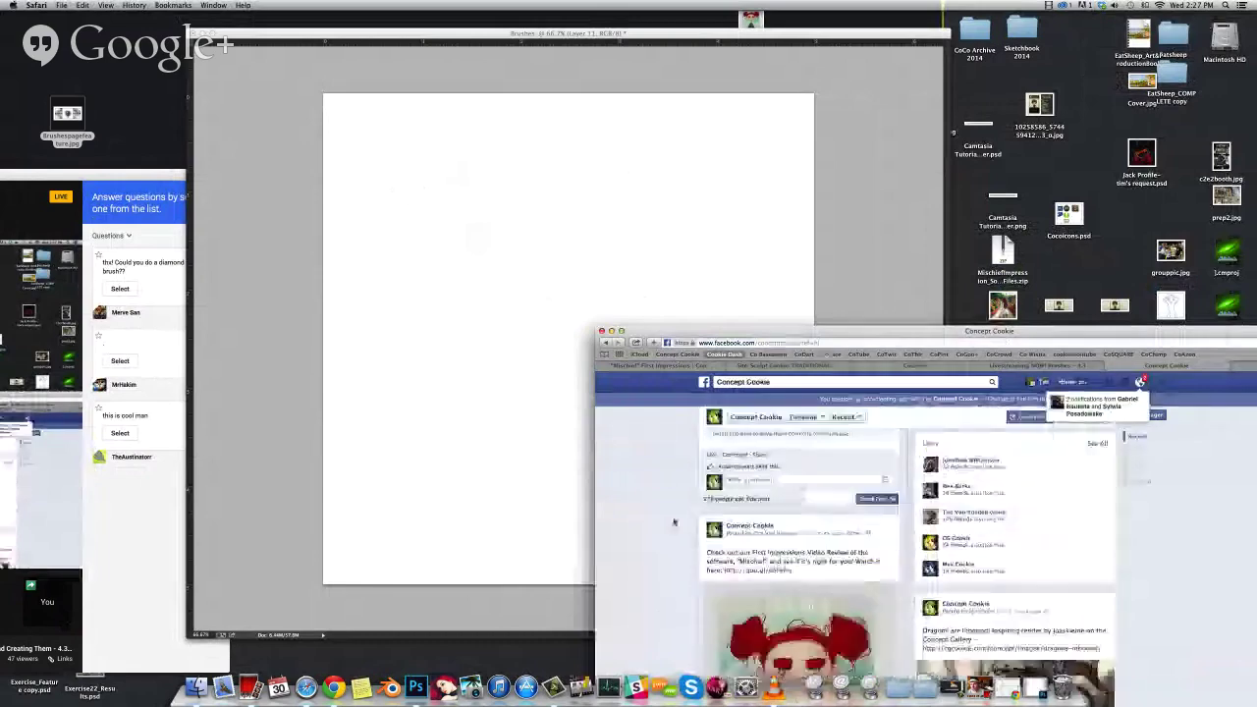
scroll(672, 566, down, 8)
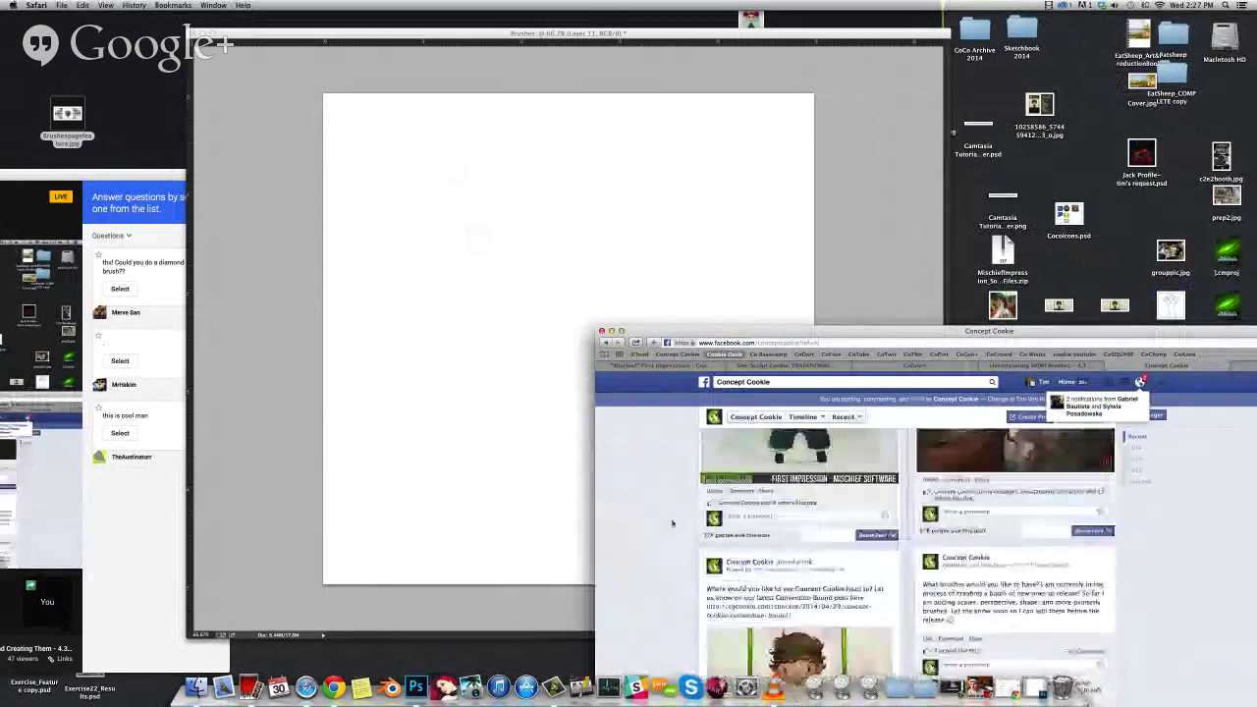
scroll(687, 540, down, 3)
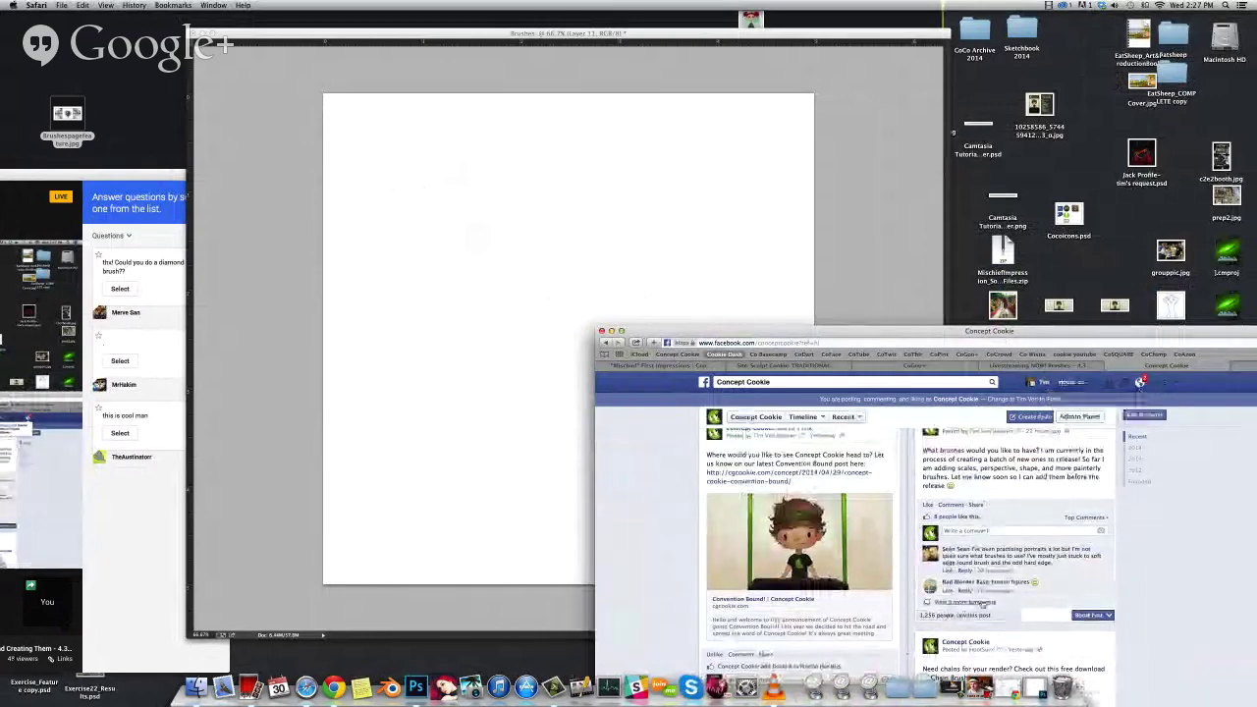
scroll(1031, 581, down, 2)
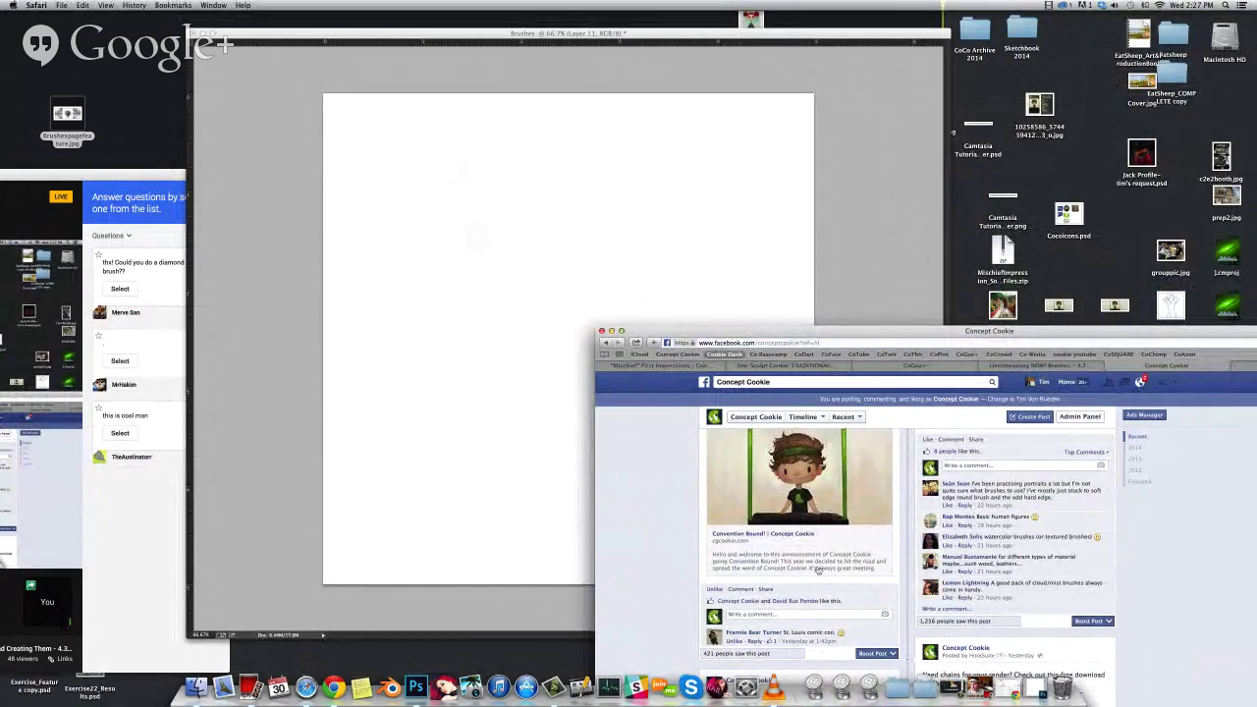
drag(633, 331, 703, 364)
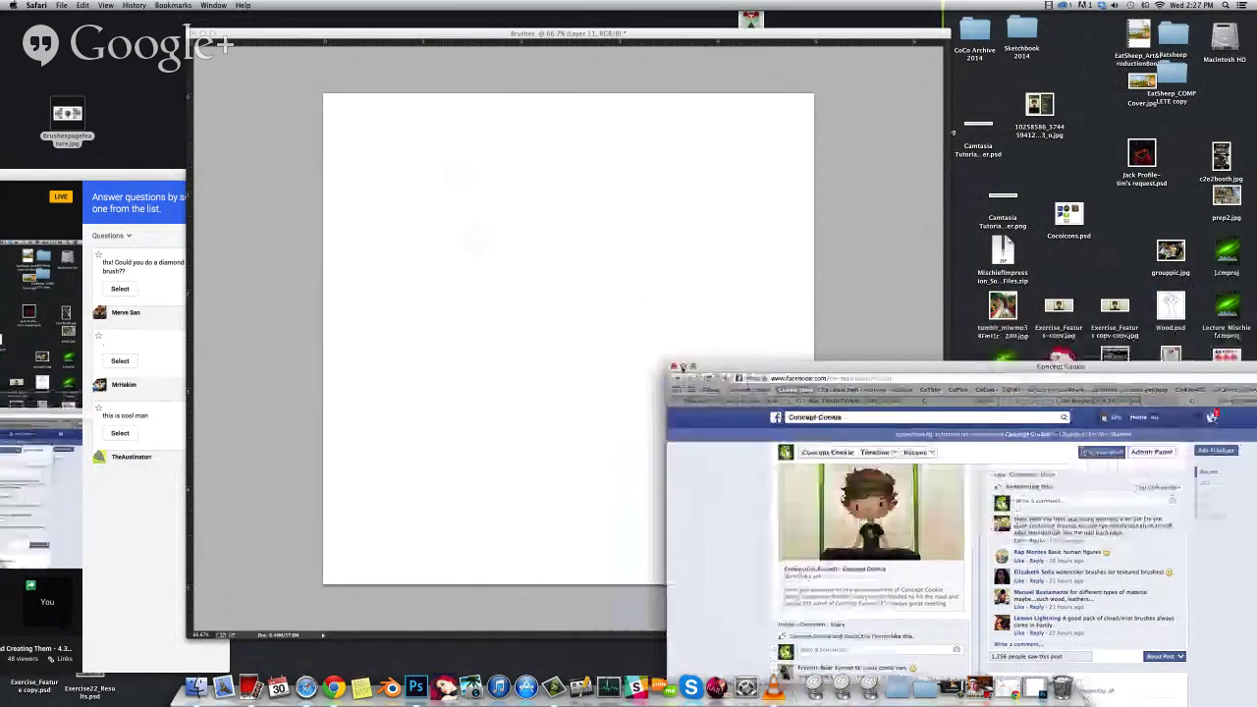
click(681, 363)
click(666, 424)
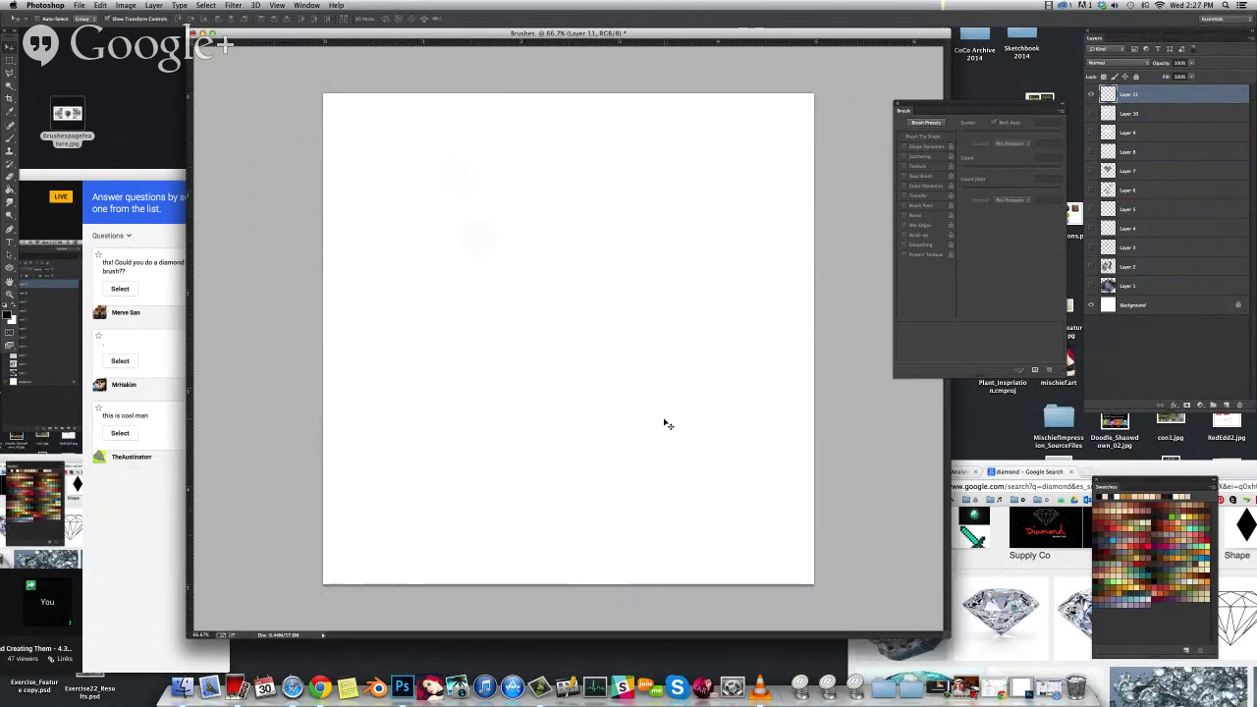
Activate the Brush tool and choose the faint cloudy 250 px texture brush from the metal brushes
key(b)
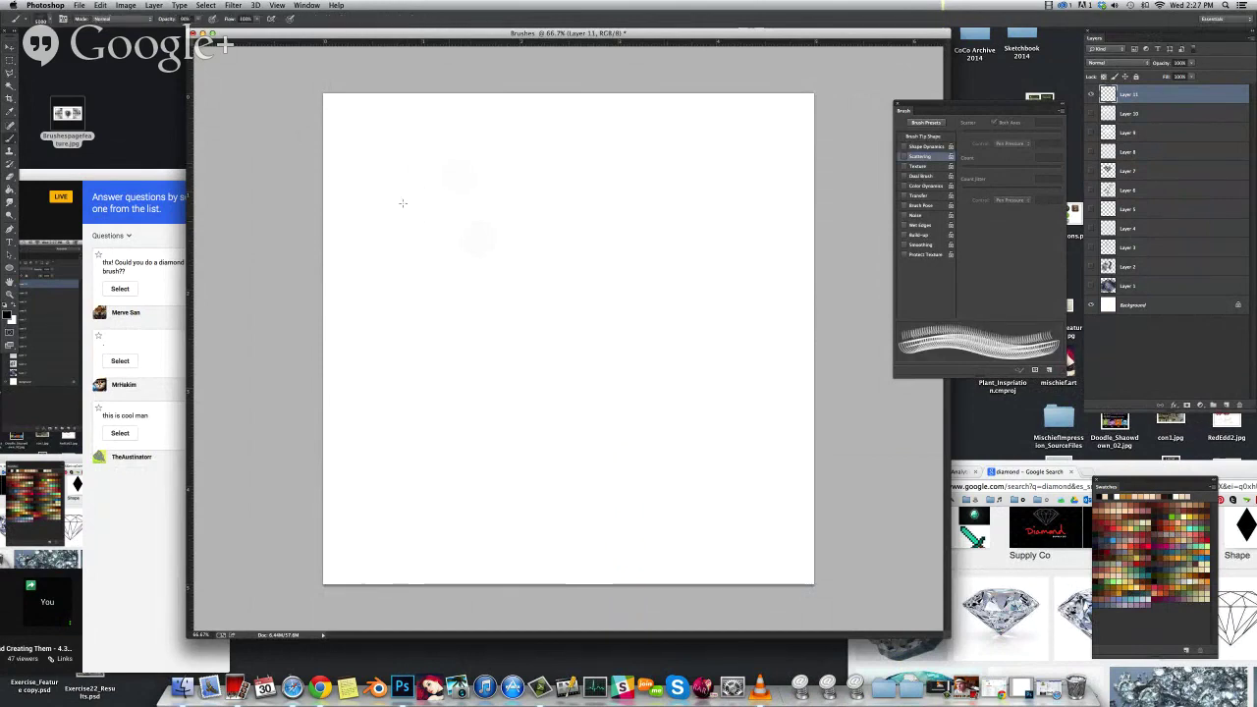
click(46, 20)
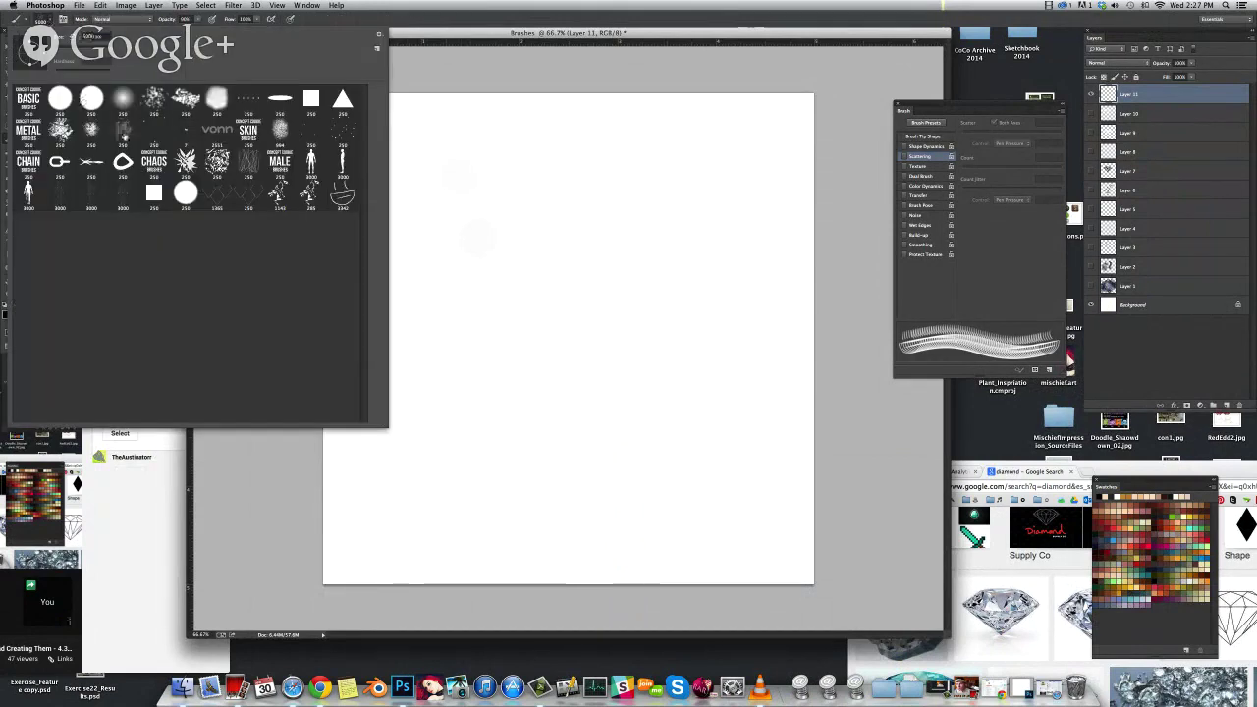
click(123, 133)
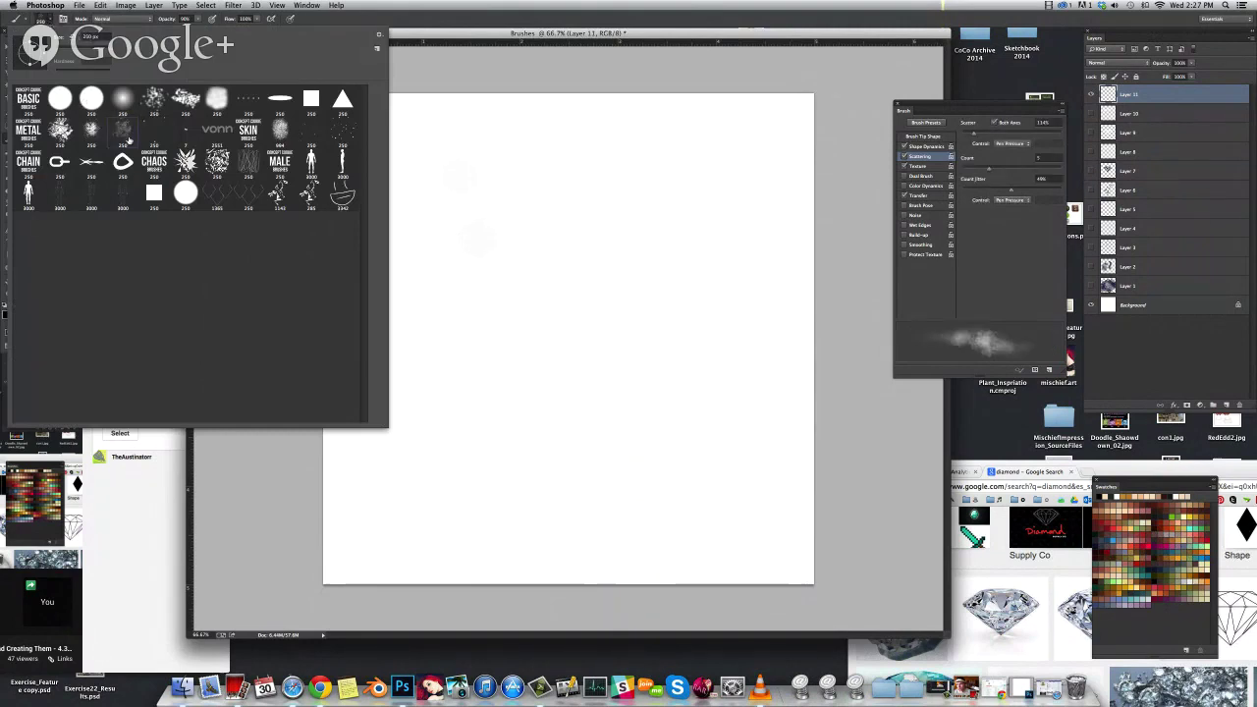
double_click(128, 139)
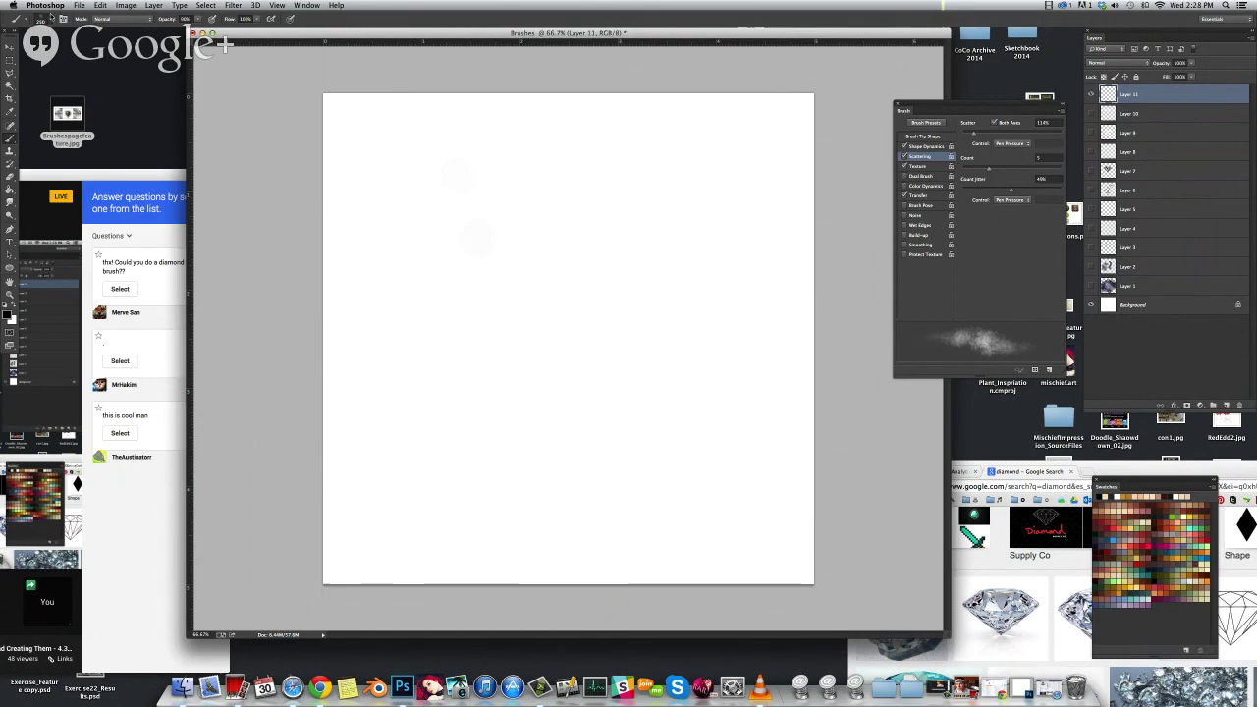
Look over the brush presets again, try a short stroke in the middle of the canvas and undo it
click(50, 16)
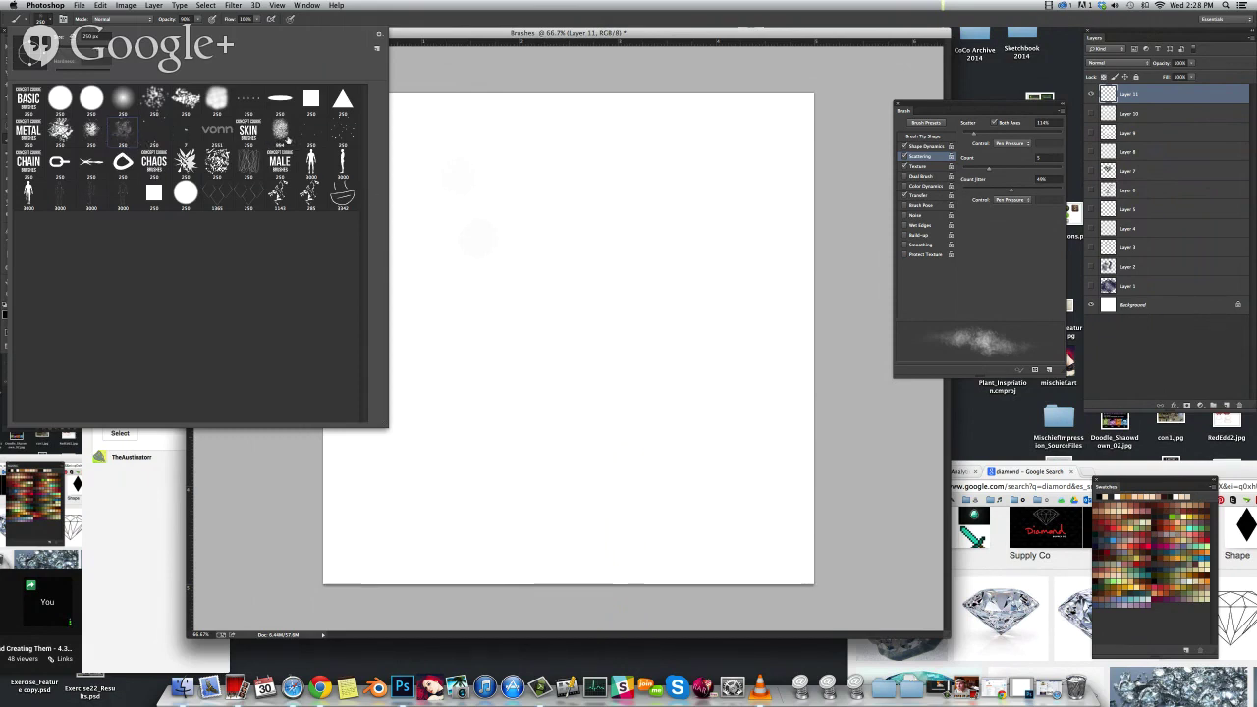
click(574, 355)
drag(562, 351, 621, 347)
key(super+z)
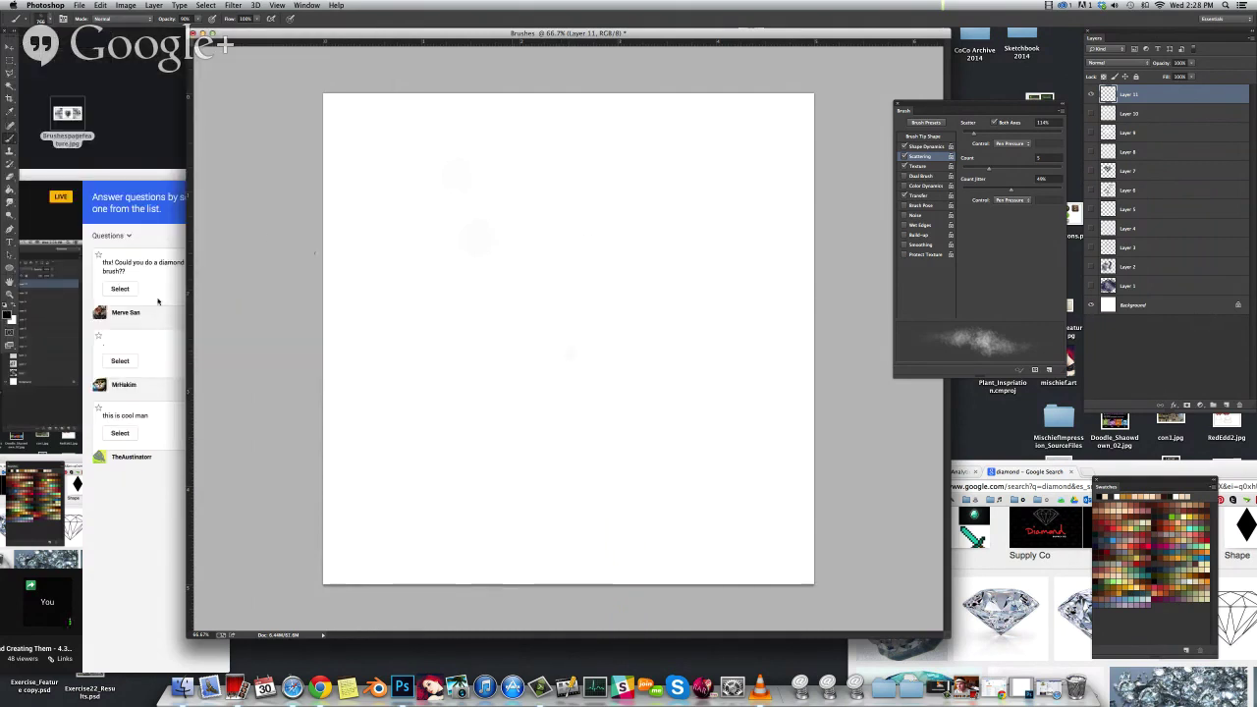
Paint a large, dark, rough-edged mass over the middle of the canvas with the enlarged texture brush
key(super+z)
mouse_move(581, 191)
mouse_down()
mouse_move(498, 236)
mouse_move(476, 294)
mouse_move(496, 329)
mouse_move(593, 317)
mouse_move(562, 310)
mouse_move(573, 284)
mouse_move(561, 344)
mouse_move(599, 309)
mouse_move(599, 265)
mouse_move(624, 285)
mouse_move(633, 427)
mouse_move(555, 452)
mouse_move(501, 437)
mouse_move(511, 349)
mouse_move(466, 233)
mouse_move(446, 368)
mouse_move(506, 471)
mouse_move(580, 398)
mouse_move(545, 363)
mouse_move(540, 373)
mouse_move(481, 354)
mouse_move(535, 246)
mouse_move(644, 255)
mouse_move(604, 221)
mouse_move(506, 245)
mouse_move(535, 383)
mouse_move(687, 324)
mouse_move(648, 452)
mouse_move(550, 451)
mouse_move(565, 329)
mouse_move(516, 266)
mouse_move(491, 378)
mouse_move(594, 383)
mouse_move(569, 226)
mouse_move(687, 295)
mouse_move(624, 211)
mouse_move(648, 255)
mouse_move(658, 422)
mouse_move(604, 285)
mouse_up()
key(super+z)
Reselect the cloudy texture brush at a smaller size, try a stroke at the canvas's right edge and undo it
right_click(577, 413)
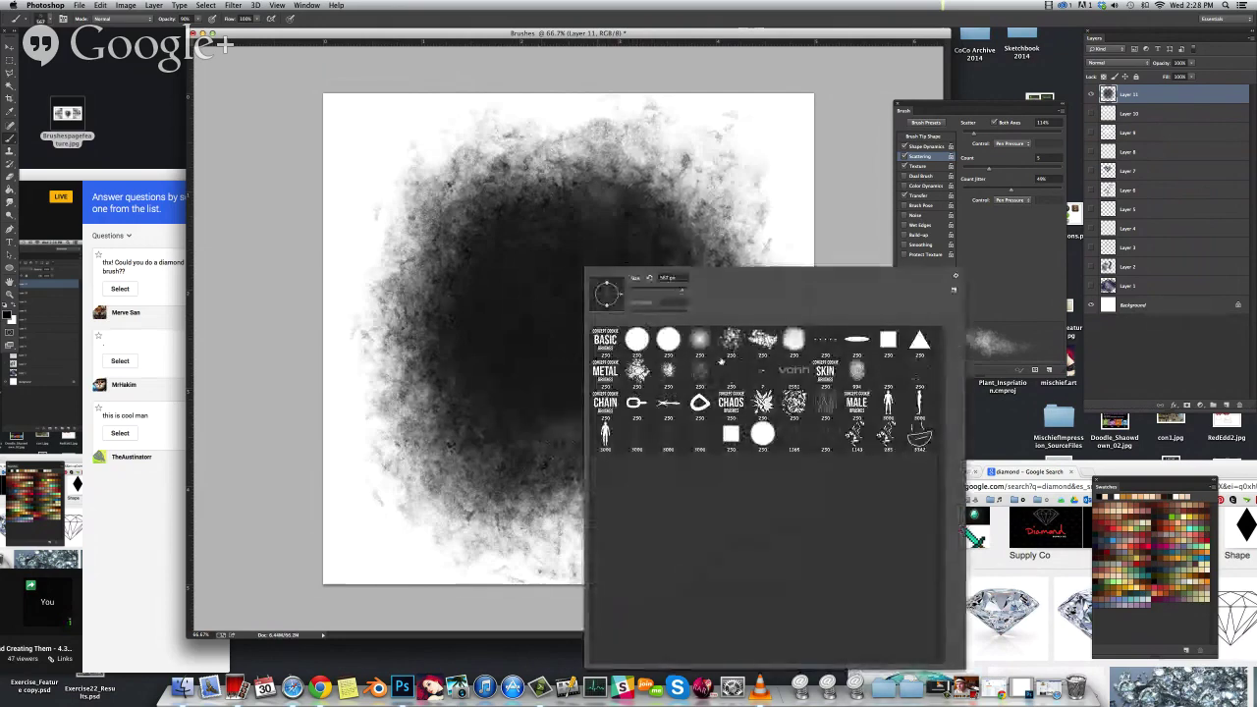
double_click(699, 374)
drag(773, 305, 789, 296)
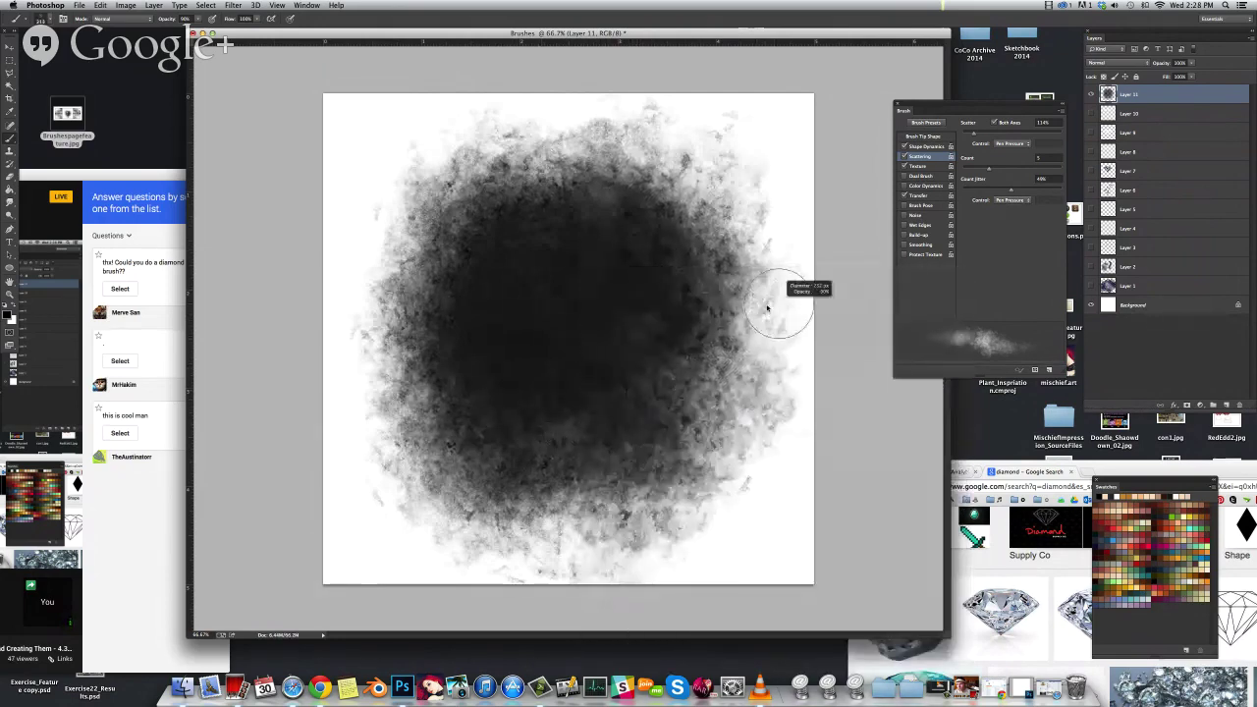
mouse_move(805, 239)
mouse_down()
mouse_move(814, 231)
mouse_move(839, 346)
mouse_up()
key(super+z)
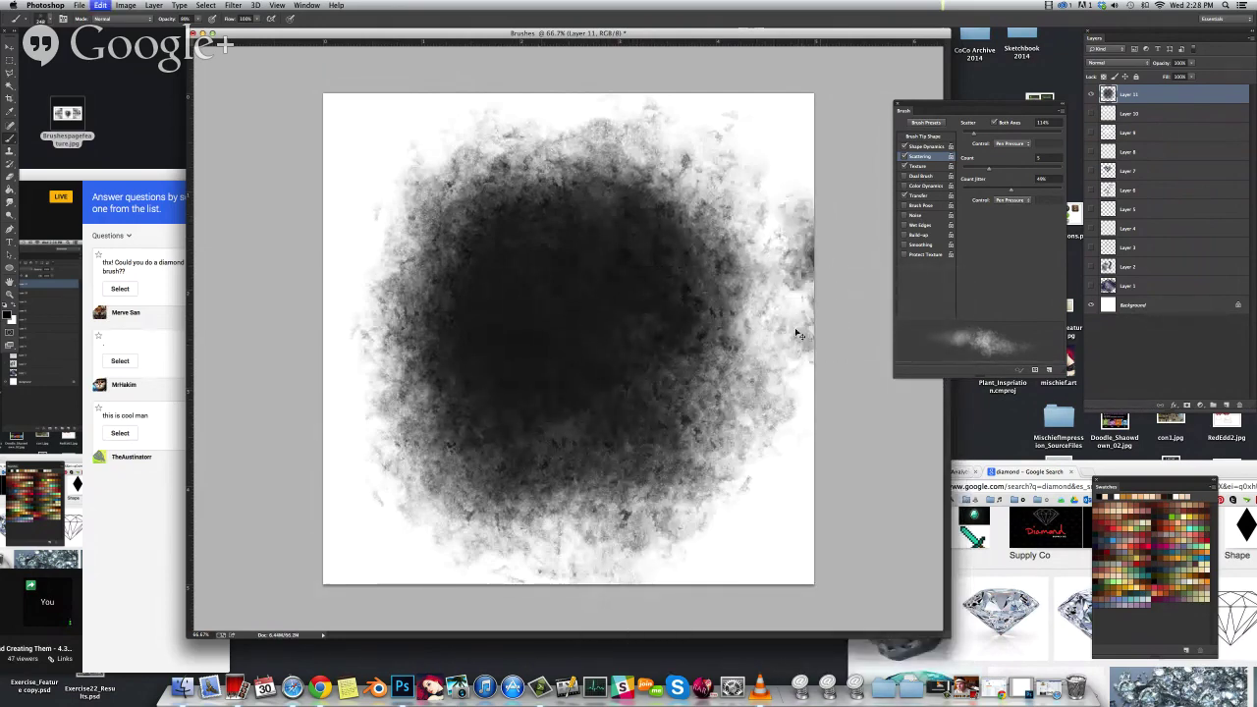
Erase the outer edges of the dark mass using the Eraser with the same cloudy 250 px texture brush
key(e)
right_click(711, 274)
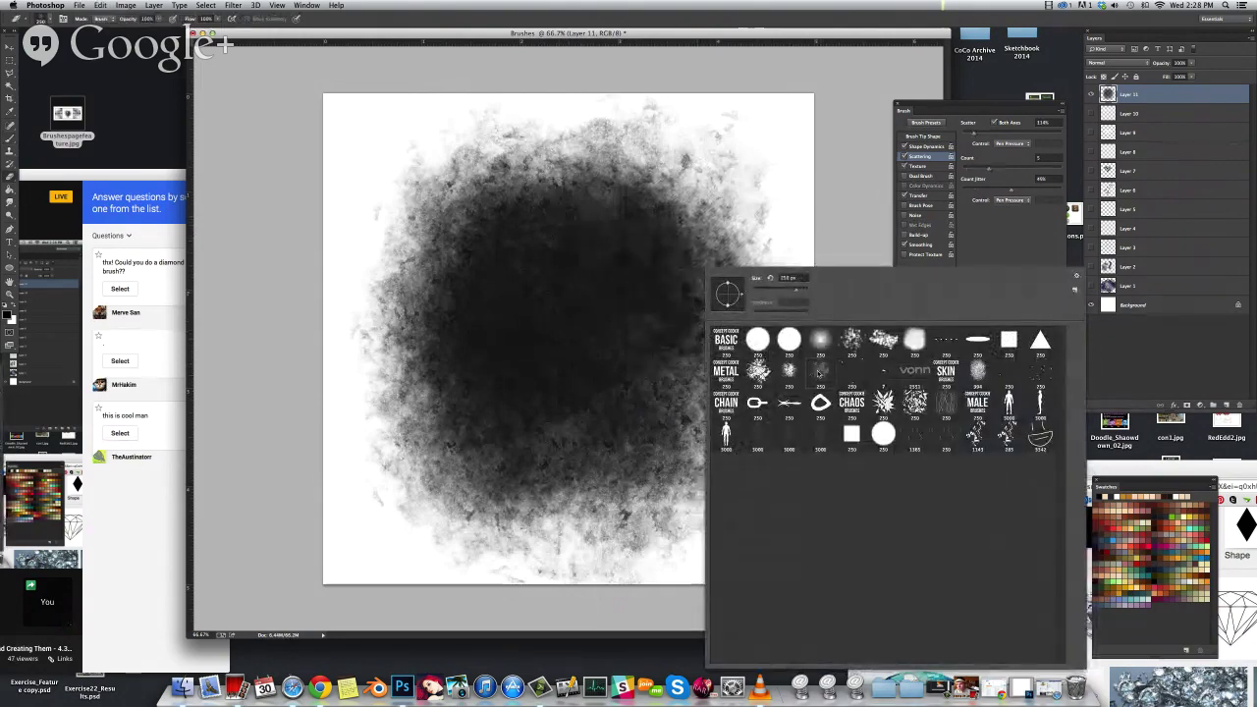
double_click(818, 373)
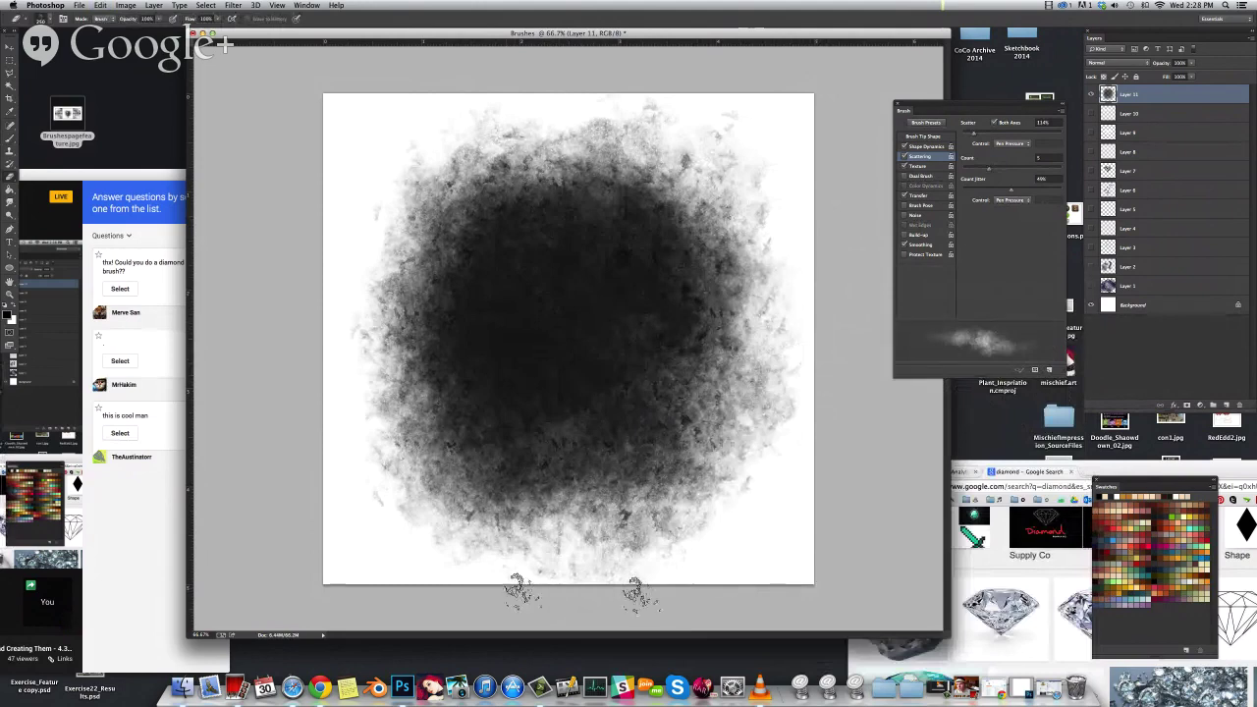
drag(642, 547, 633, 547)
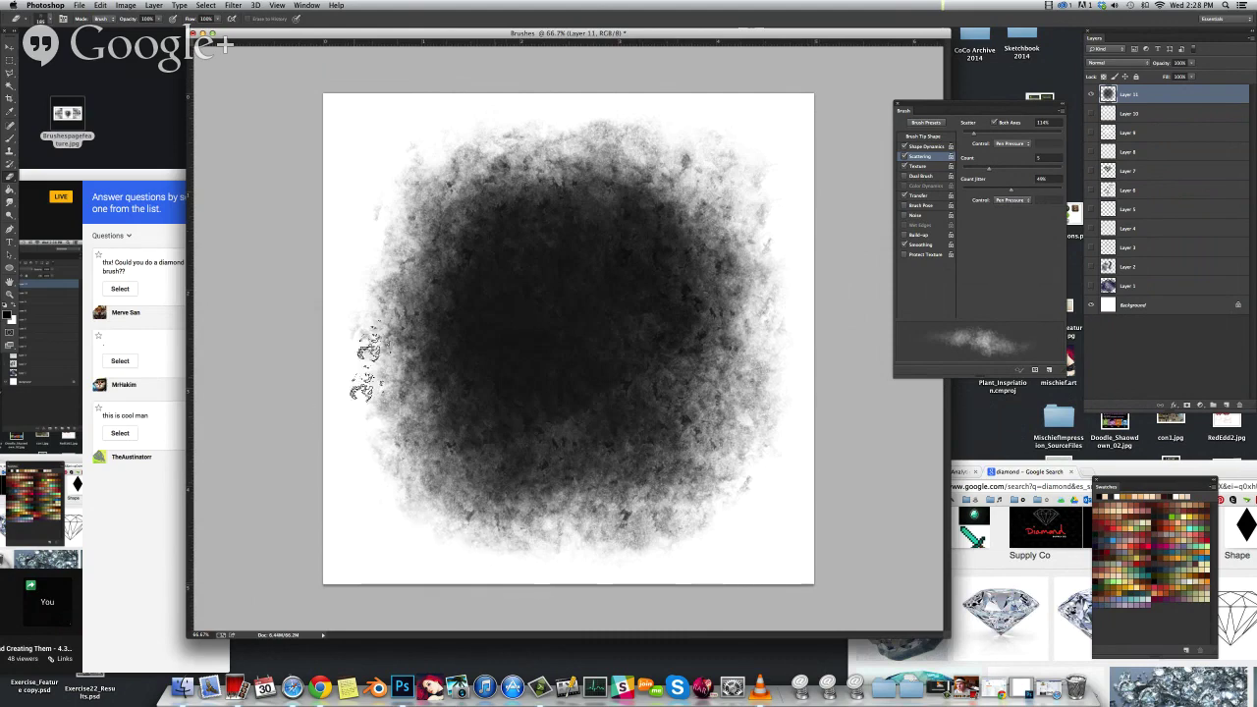
Erase the remaining lower edge of the dark mass and darken its centre with the cloudy texture brush
mouse_move(417, 571)
mouse_down()
mouse_move(382, 536)
mouse_move(761, 559)
mouse_up()
drag(744, 507, 784, 512)
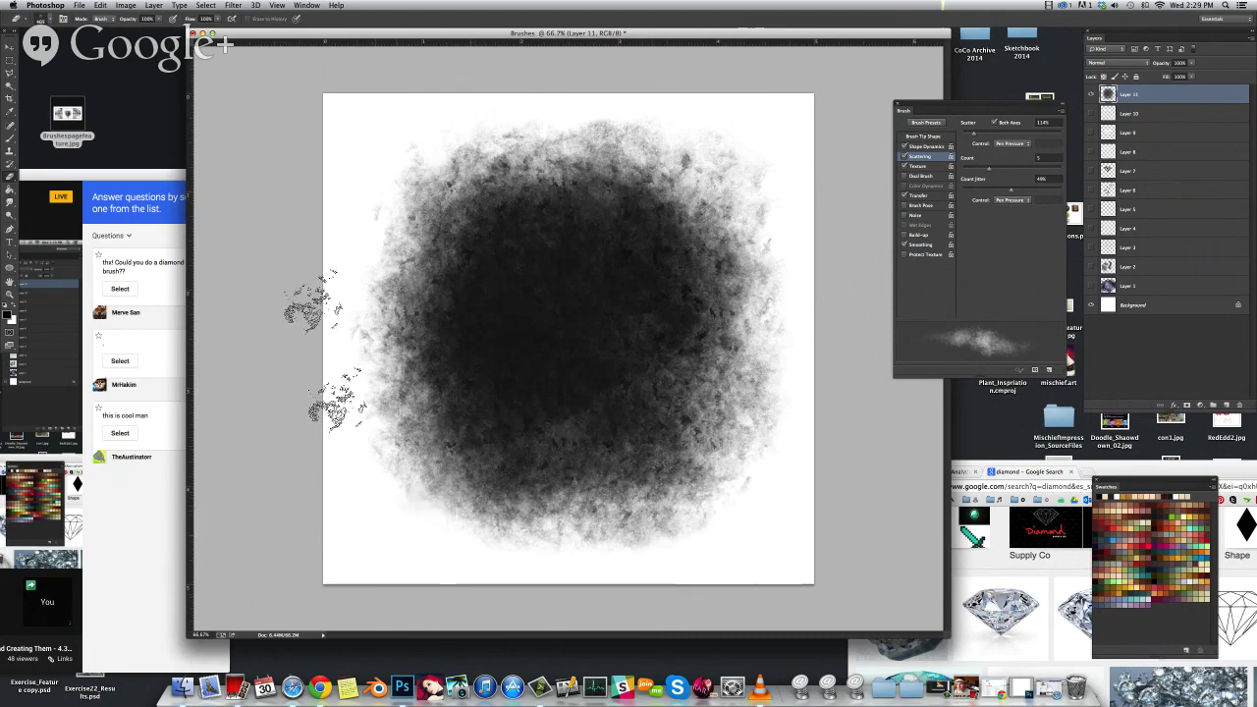
key(b)
mouse_move(607, 423)
mouse_down()
mouse_move(662, 354)
mouse_move(569, 440)
mouse_move(534, 440)
mouse_move(621, 282)
mouse_move(656, 458)
mouse_move(594, 435)
mouse_up()
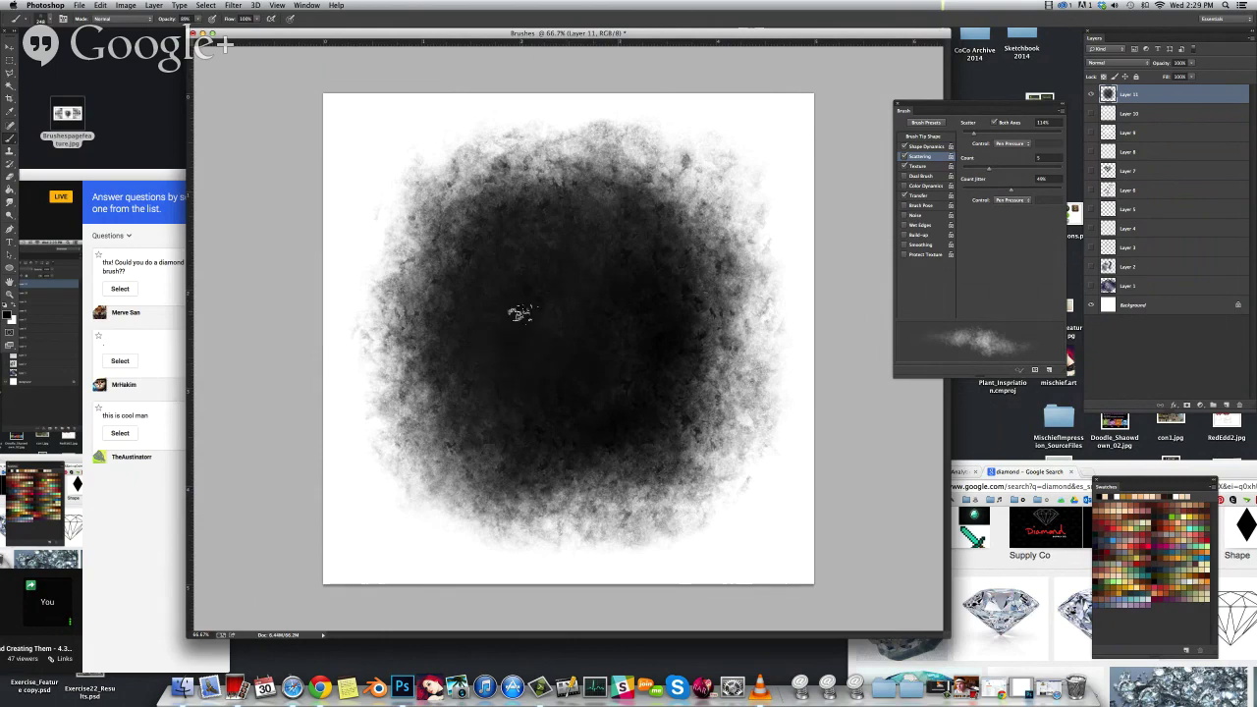
Switch to Chrome and search Google Images for "leather"
drag(1118, 464, 1017, 314)
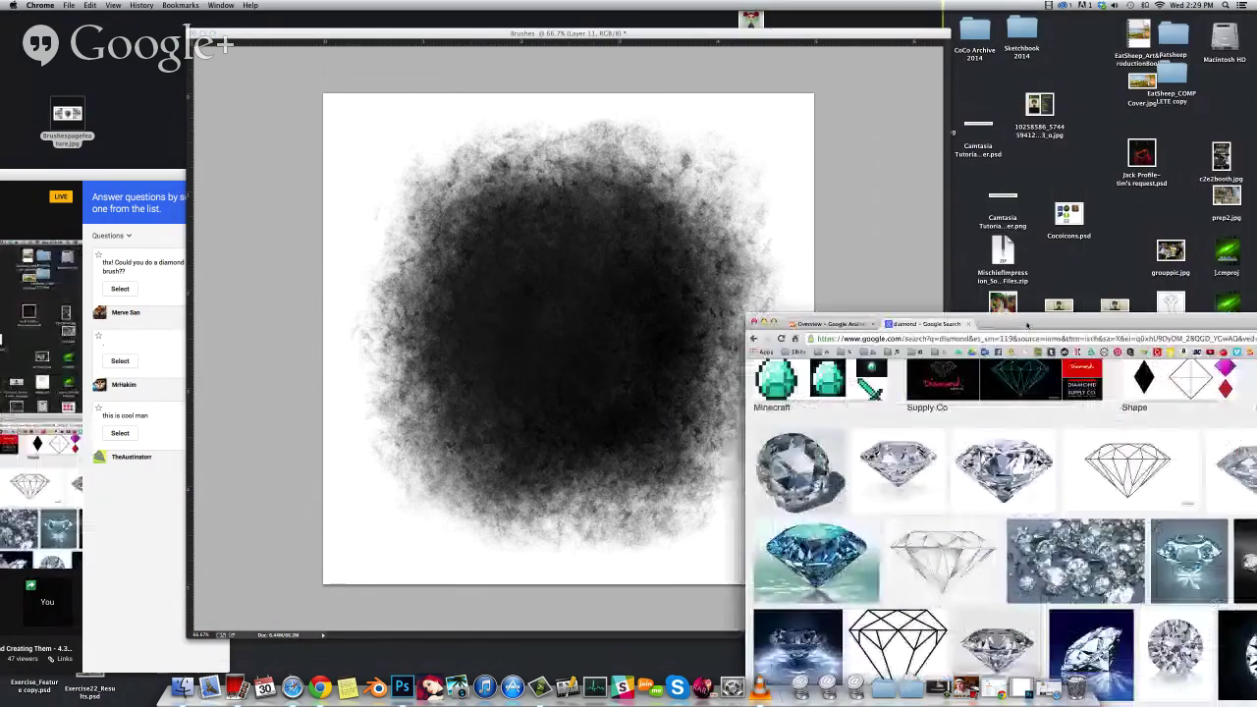
click(1005, 336)
click(1003, 335)
text(leather)
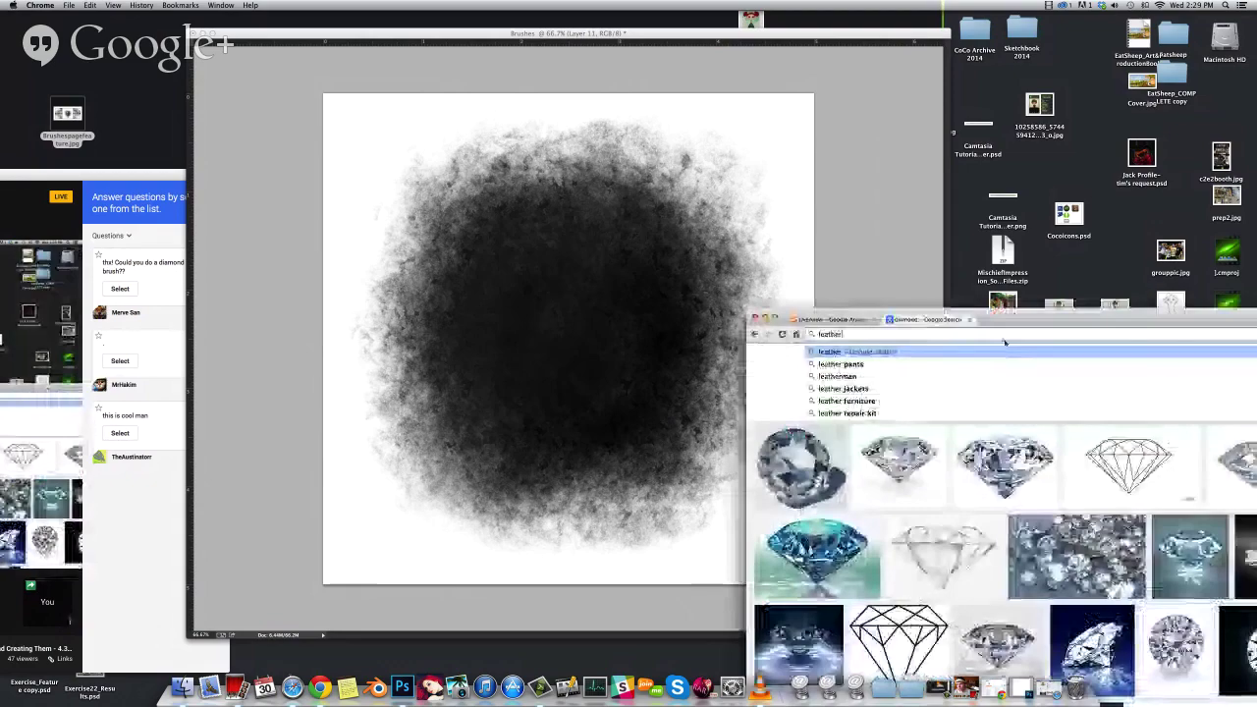
key(Return)
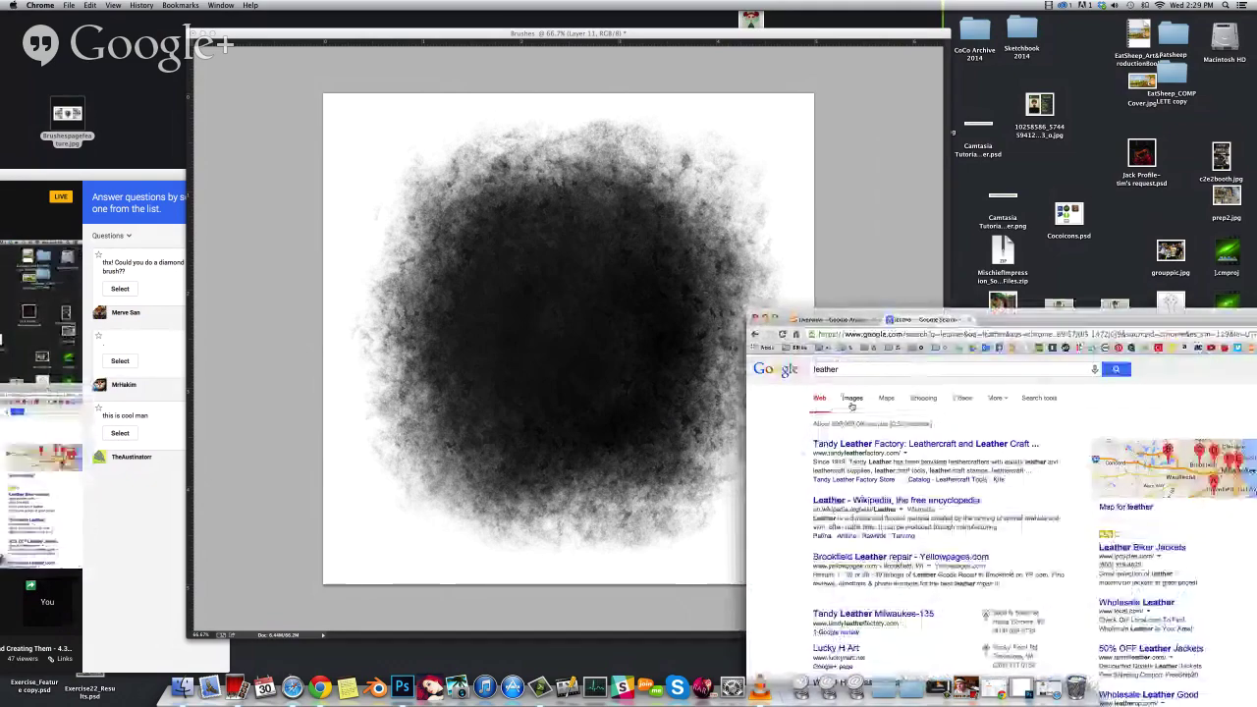
click(853, 397)
drag(1009, 314, 1039, 310)
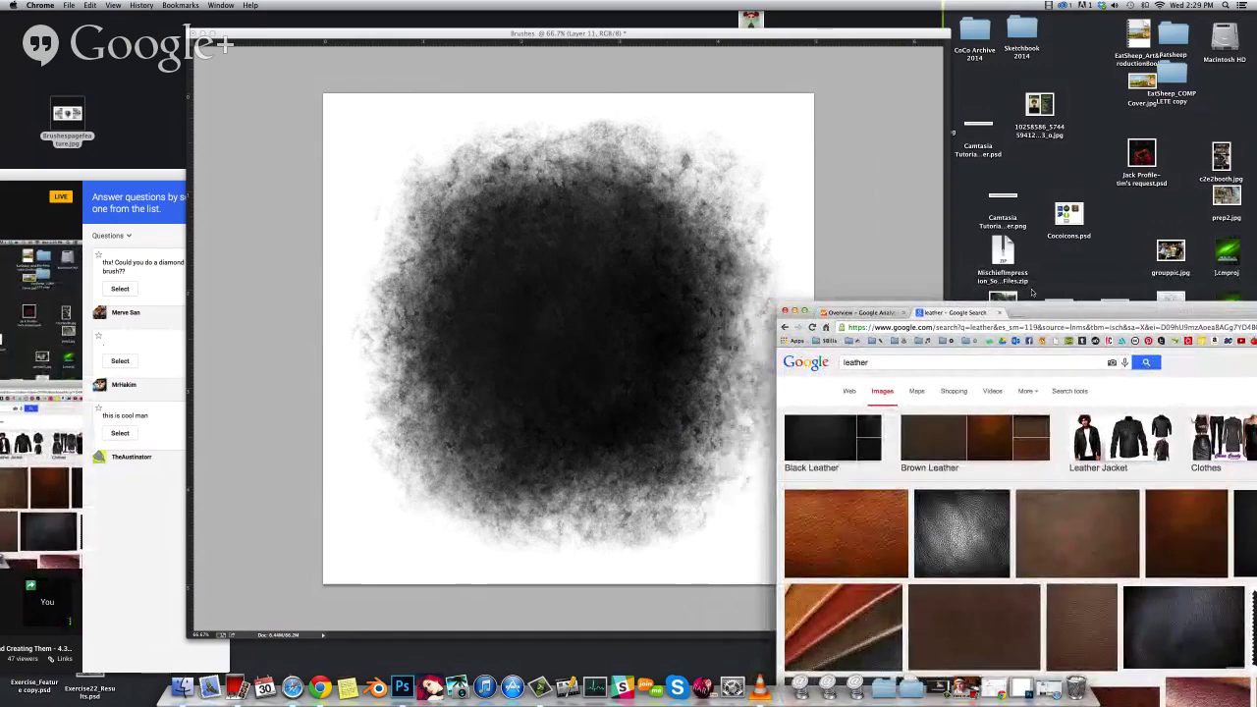
Look through the leather image results for a texture with clearly visible creases
scroll(924, 513, down, 2)
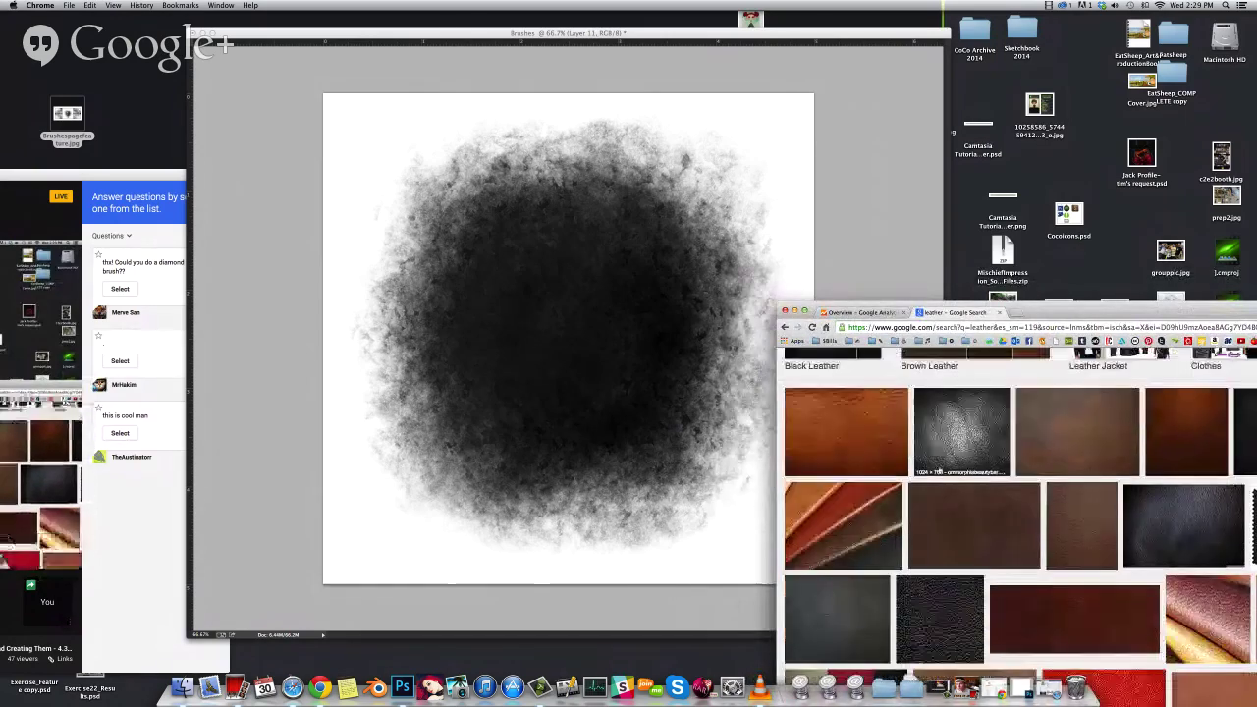
scroll(919, 425, down, 3)
scroll(919, 426, up, 2)
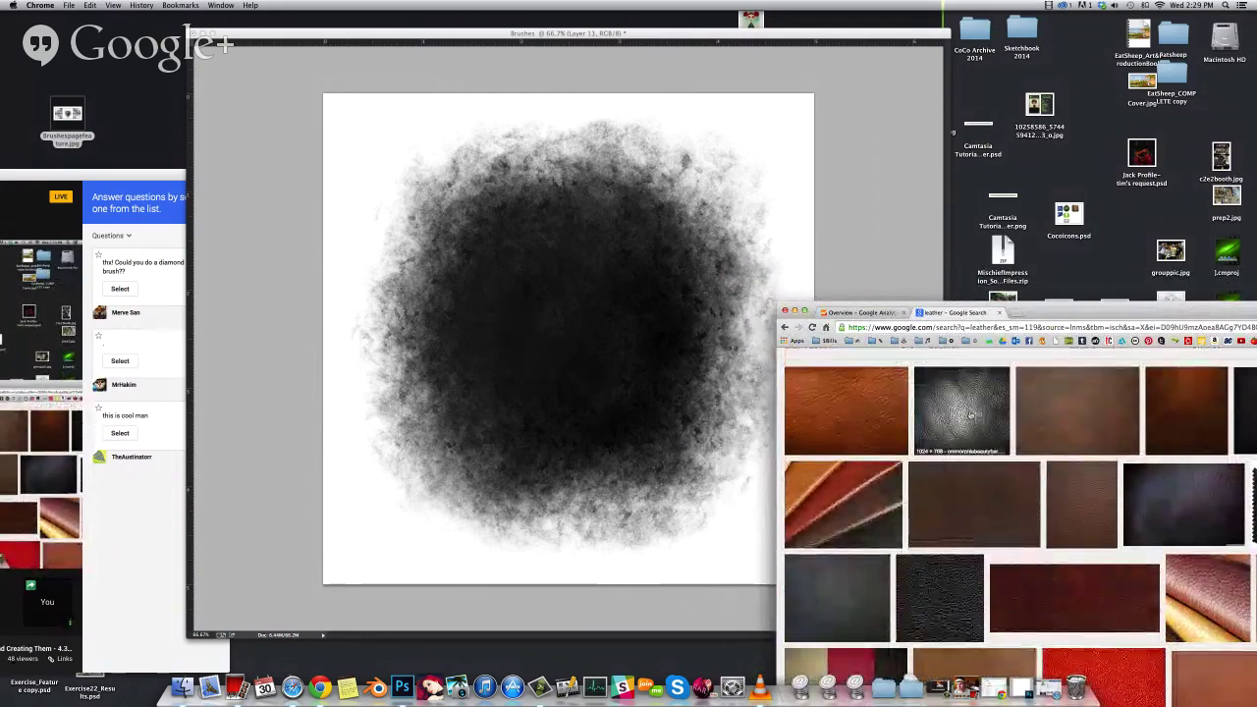
click(628, 383)
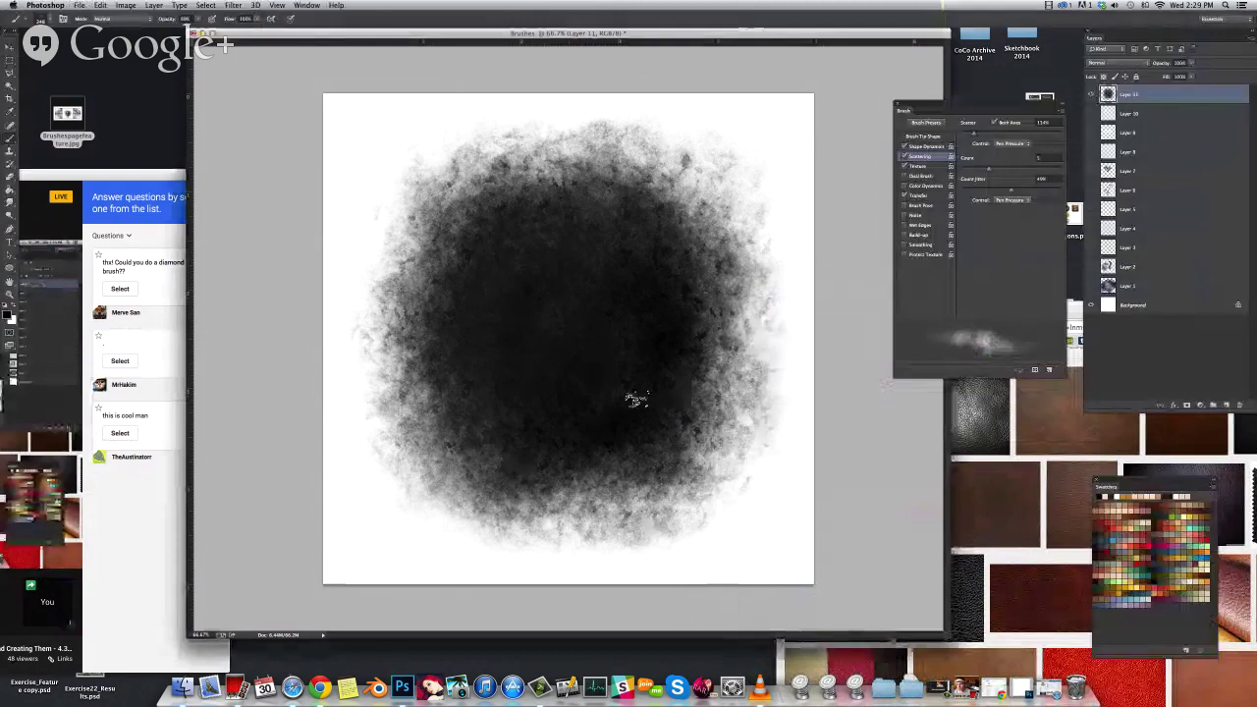
click(1044, 463)
drag(1044, 309, 1083, 337)
scroll(1000, 566, down, 5)
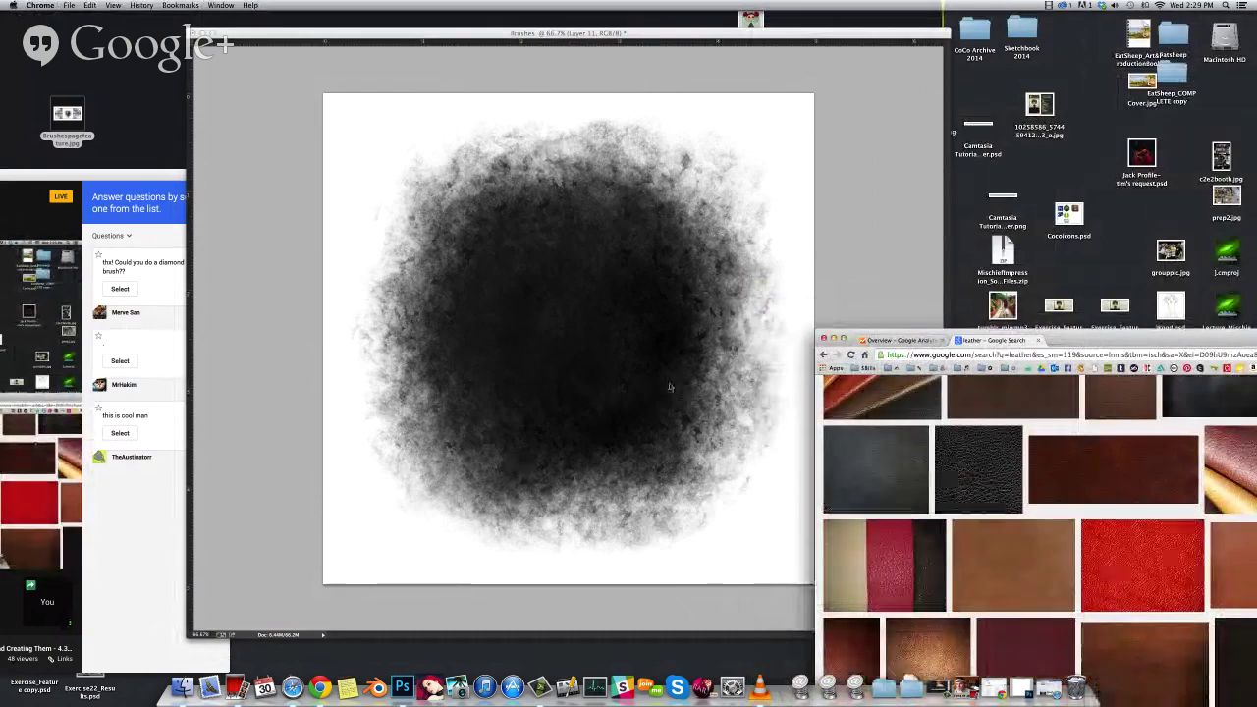
drag(990, 479, 1038, 443)
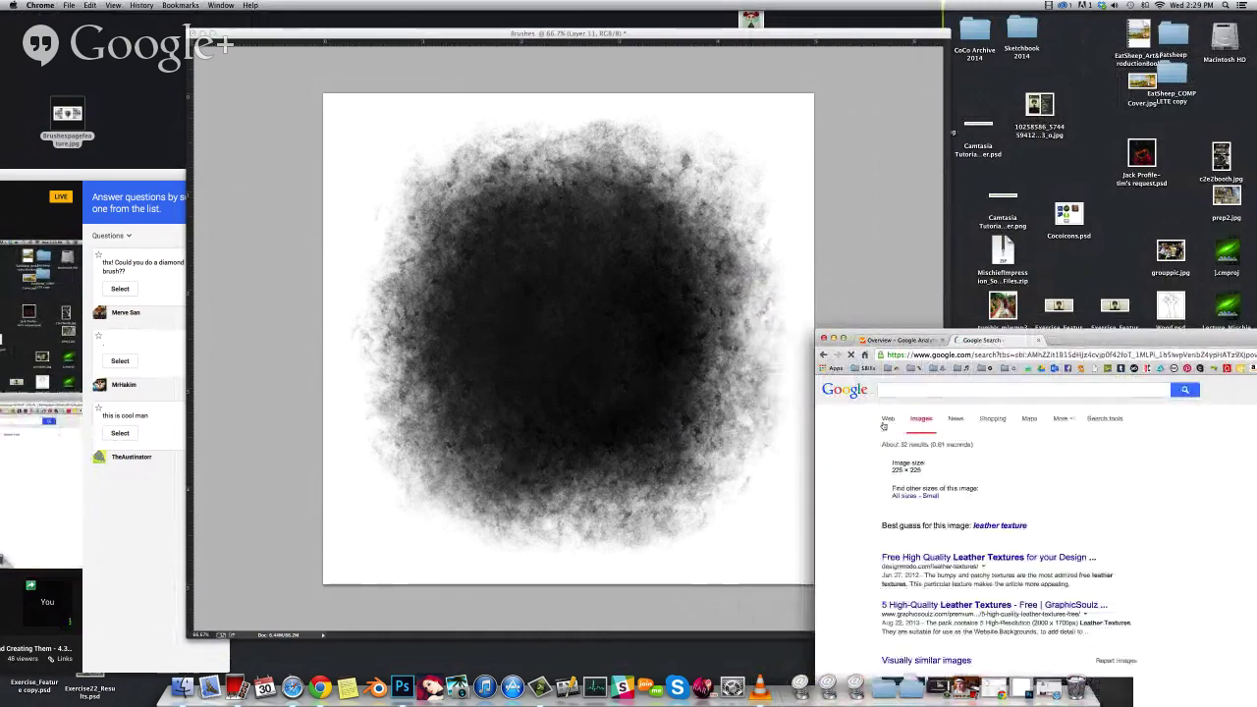
click(823, 355)
scroll(918, 469, down, 7)
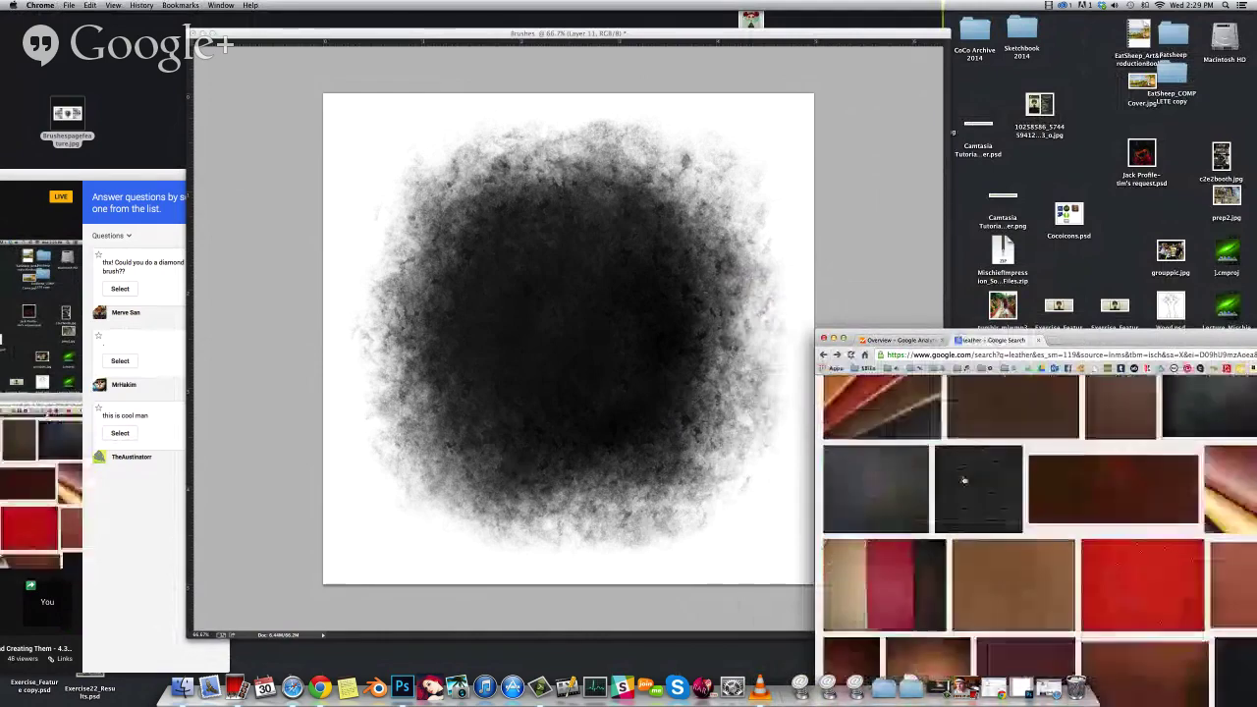
Open the preview of the creased black leather texture and place the browser window so it shows beside the canvas
click(966, 481)
scroll(954, 628, down, 4)
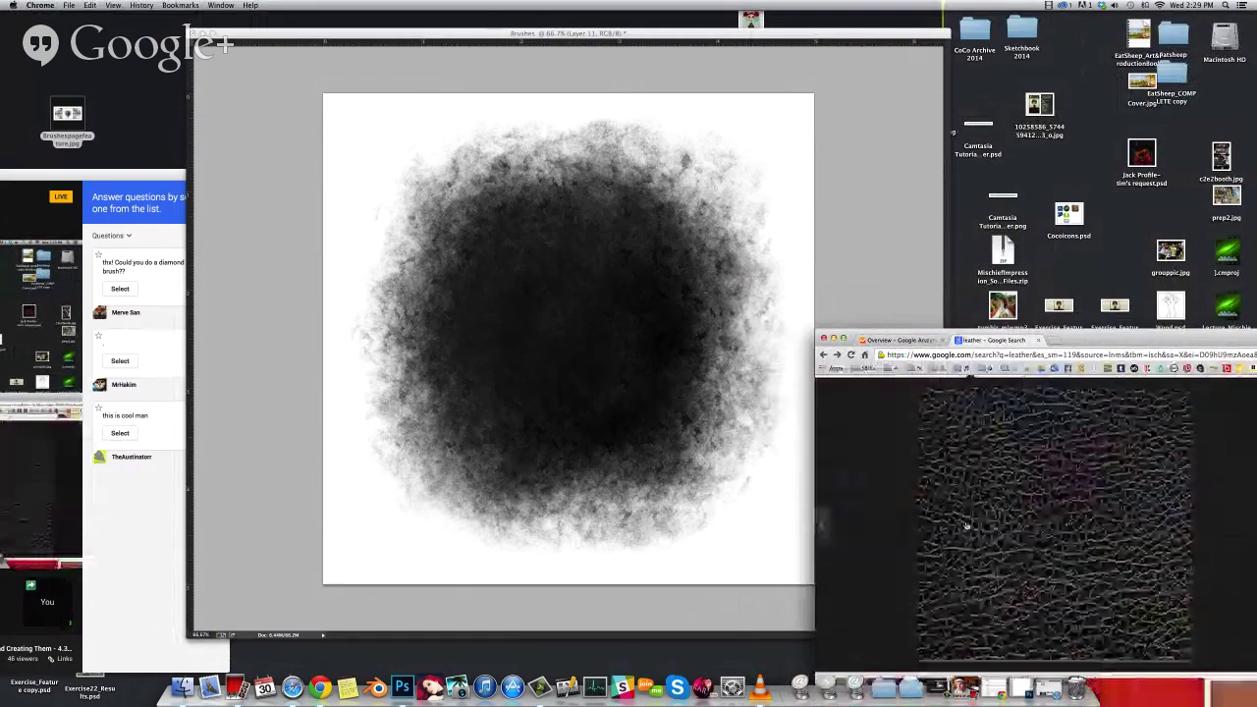
drag(1077, 339, 1026, 166)
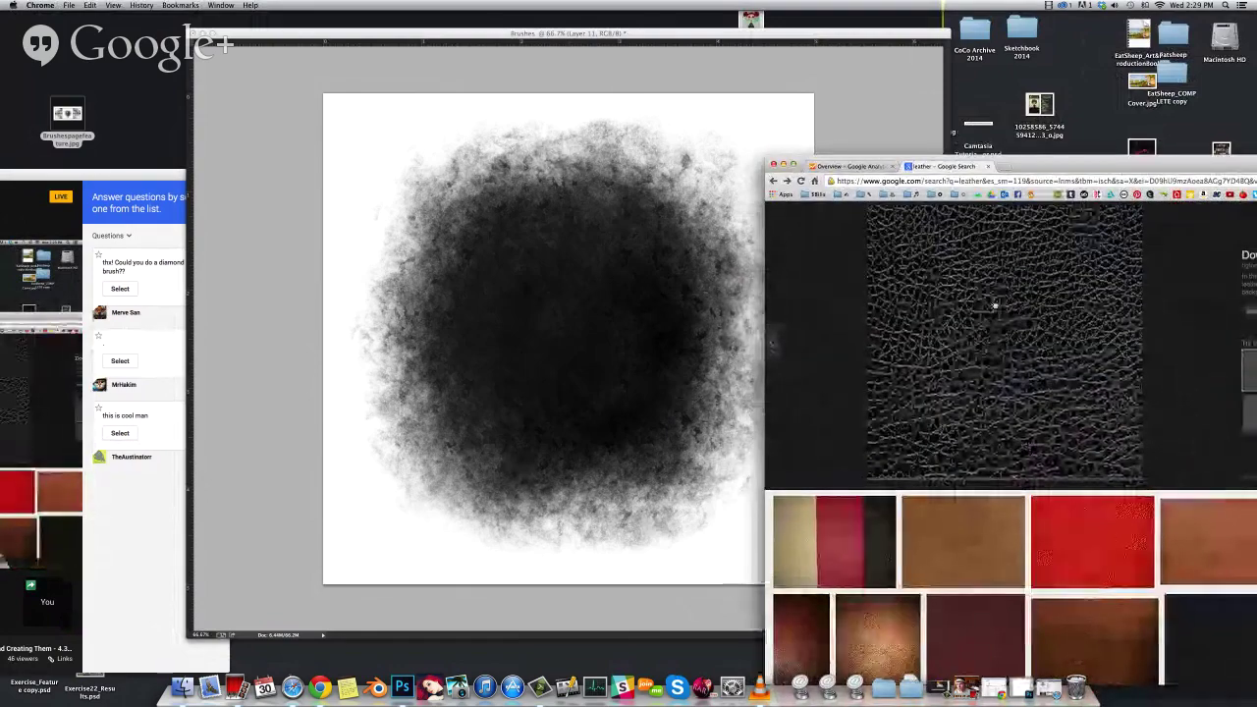
drag(939, 199, 997, 255)
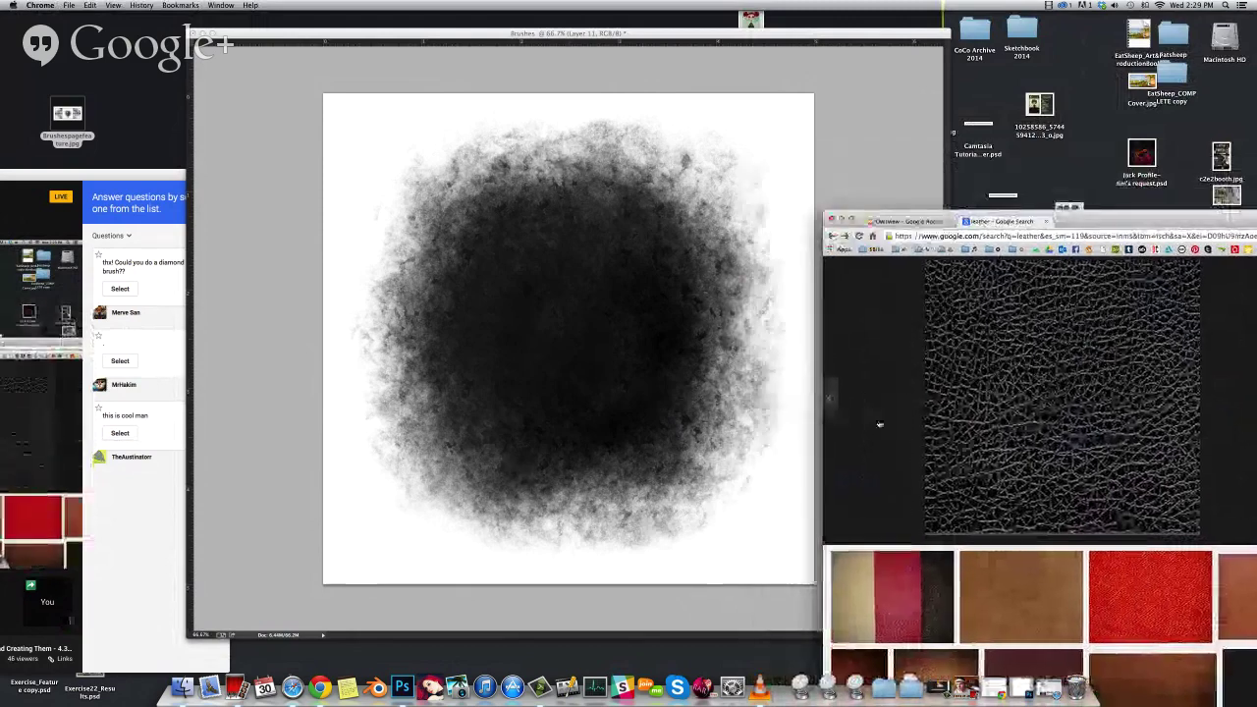
Return to Photoshop, duplicate Layer 11 and hide the original layer
click(766, 410)
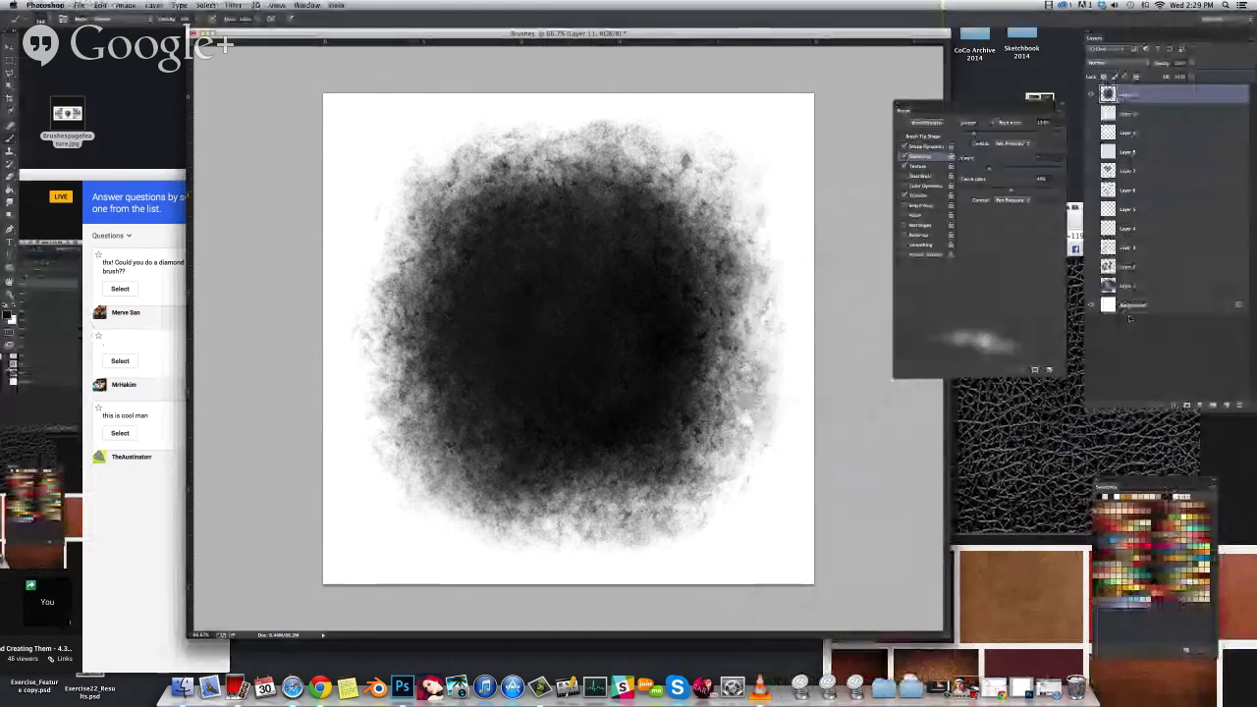
key(super+j)
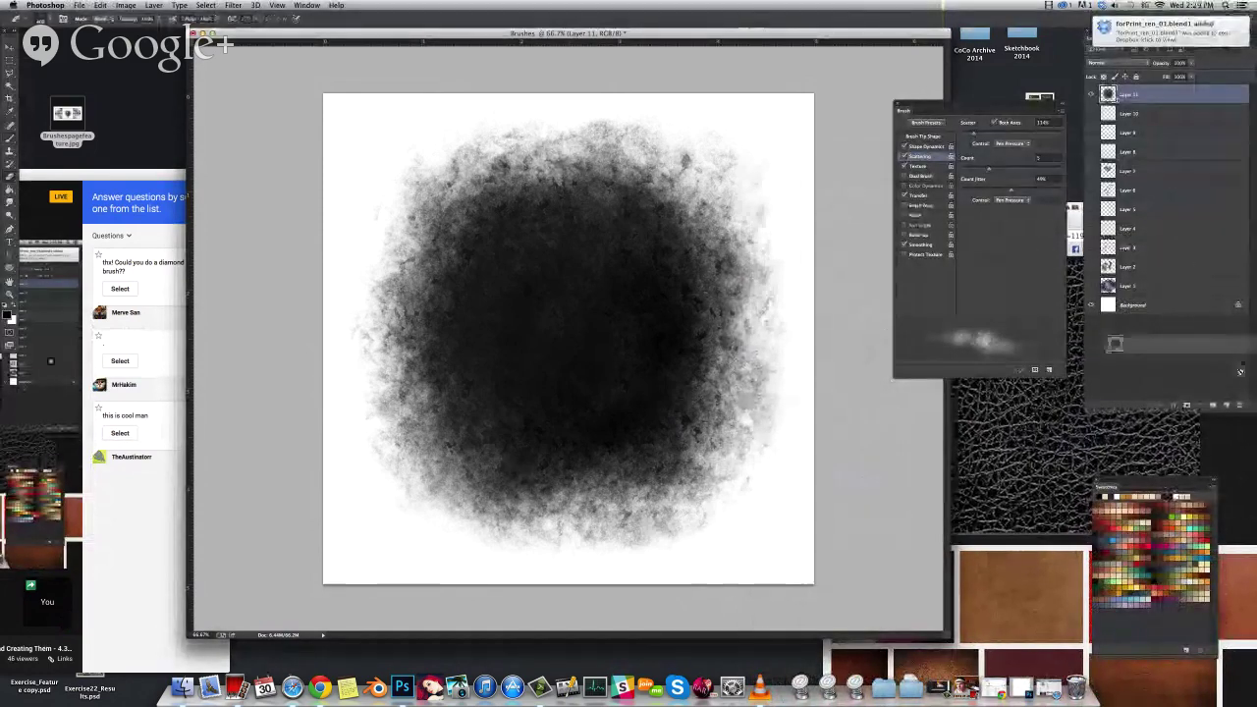
click(1091, 113)
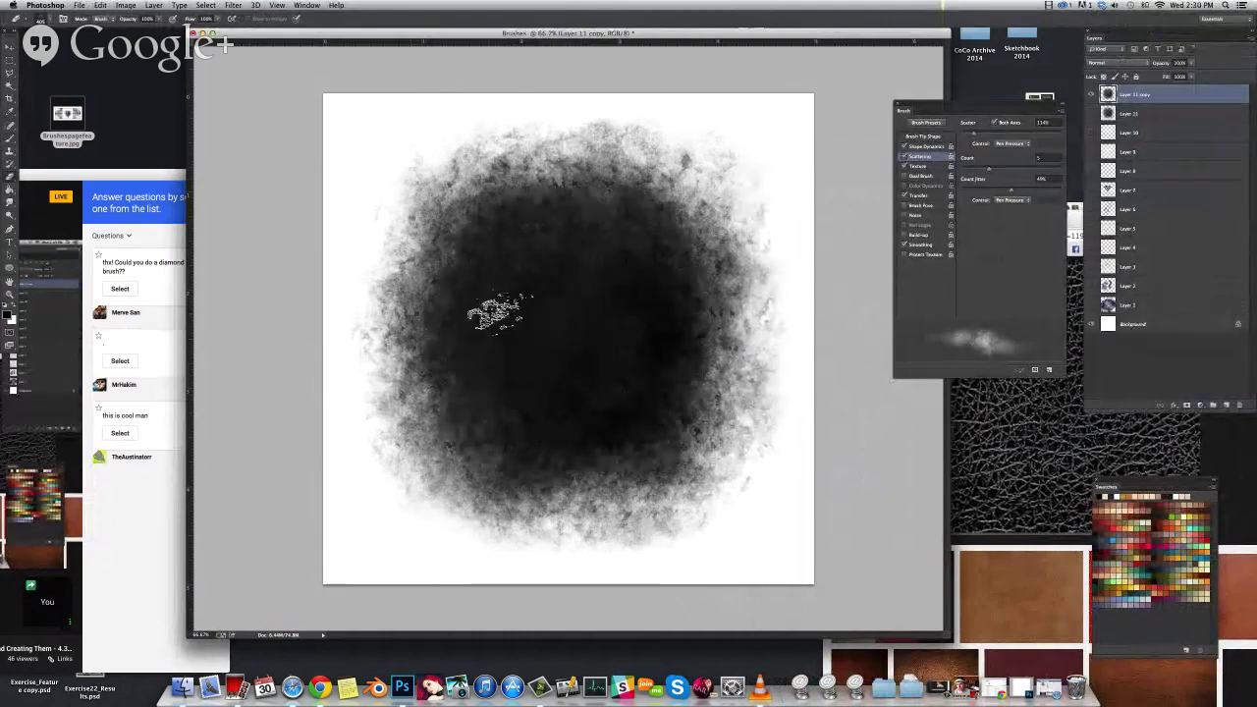
Shrink the Eraser's texture brush to a thin tip, try a line across the mass's upper left and undo it
drag(498, 286, 430, 280)
drag(403, 238, 502, 291)
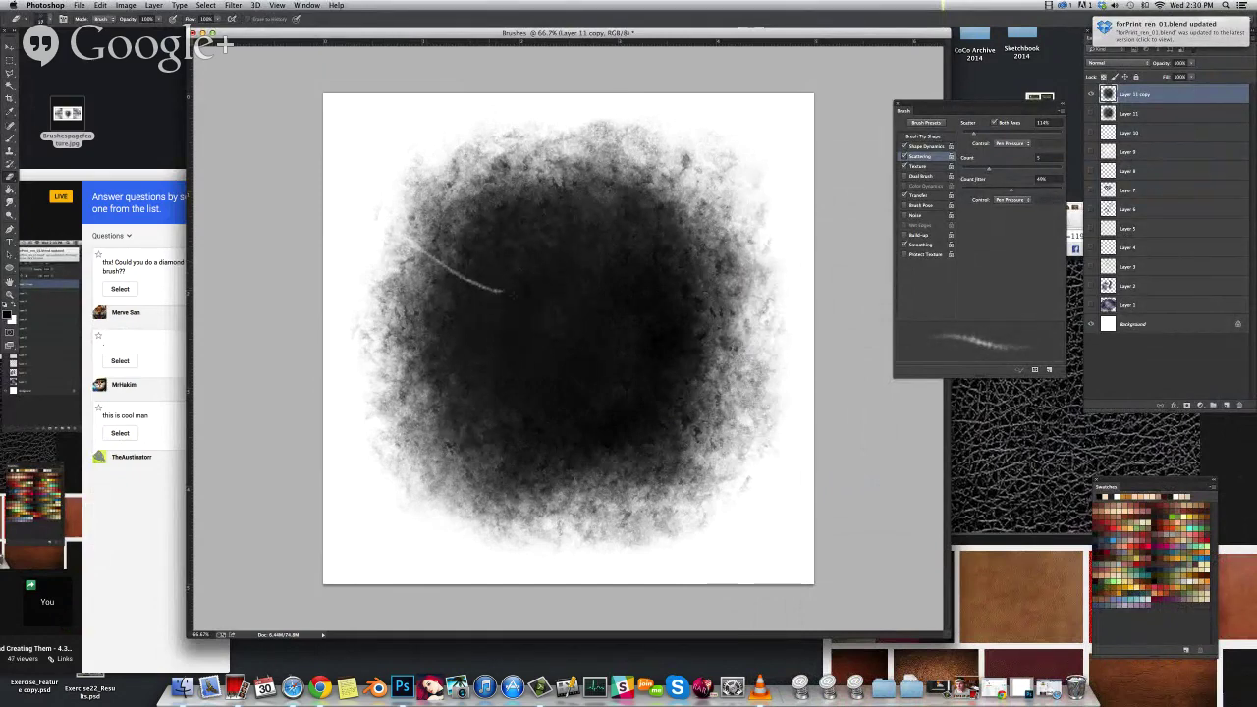
key(super+z)
Erase thin branching crease lines diagonally across the dark mass from its upper left to its right edge on the duplicate layer
mouse_move(430, 262)
mouse_down()
mouse_move(476, 292)
mouse_move(589, 314)
mouse_move(764, 387)
mouse_up()
mouse_move(601, 323)
mouse_down()
mouse_move(647, 363)
mouse_move(665, 362)
mouse_move(660, 350)
mouse_move(711, 447)
mouse_up()
drag(693, 361, 691, 409)
mouse_move(434, 230)
mouse_down()
mouse_move(574, 286)
mouse_move(599, 317)
mouse_move(567, 281)
mouse_move(538, 301)
mouse_move(545, 308)
mouse_up()
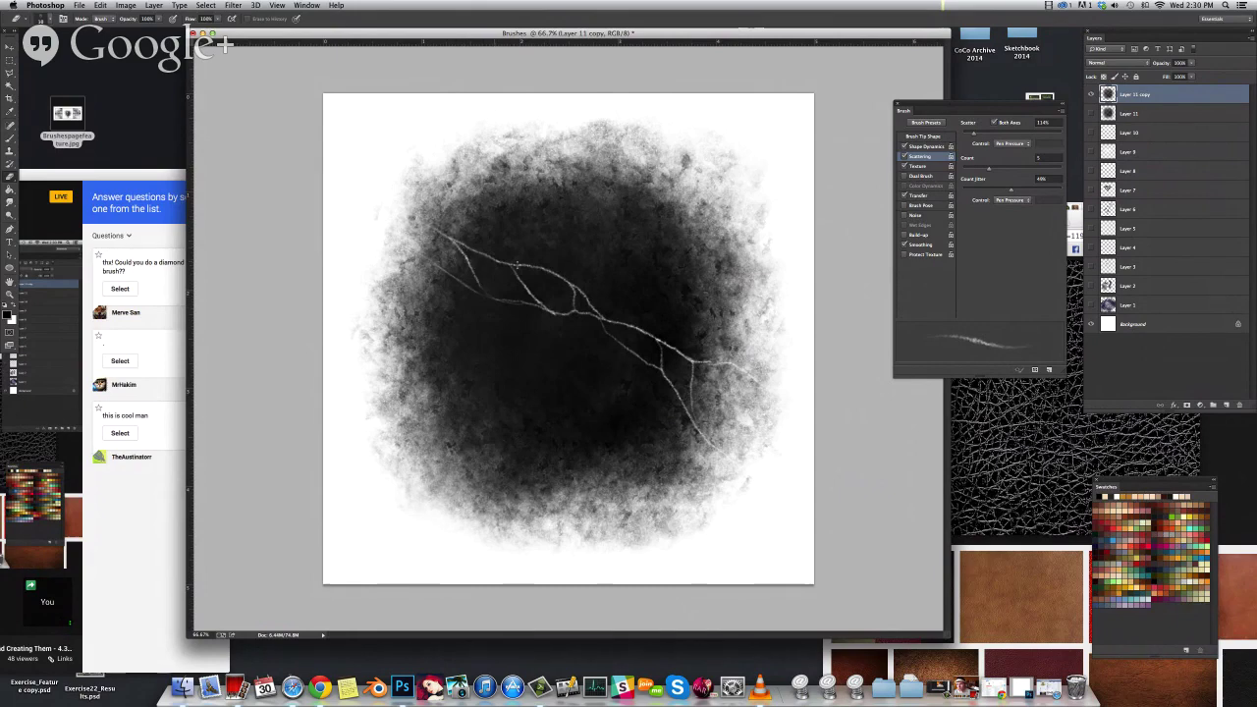
Erase interlinked crease lines in the upper-left part of the mass, undoing and redrawing the first one
mouse_move(533, 262)
mouse_down()
mouse_move(495, 213)
mouse_move(447, 184)
mouse_move(477, 247)
mouse_up()
key(super+z)
drag(444, 202, 509, 263)
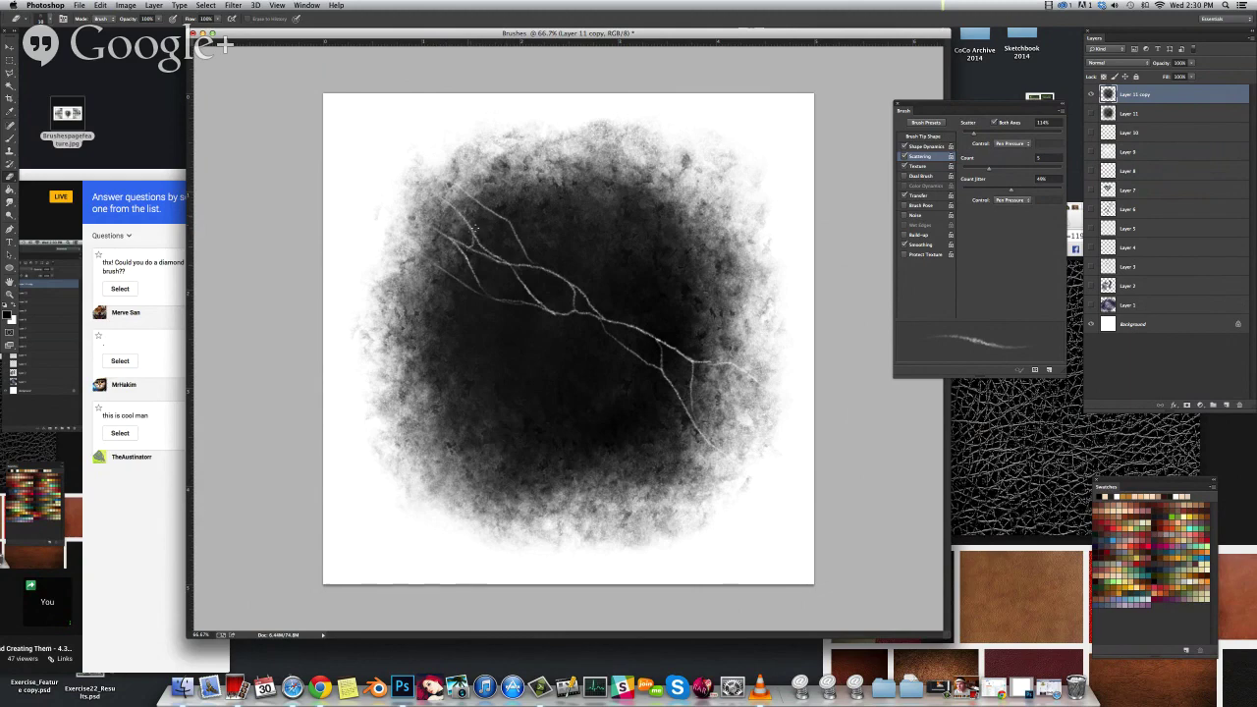
drag(516, 237, 578, 284)
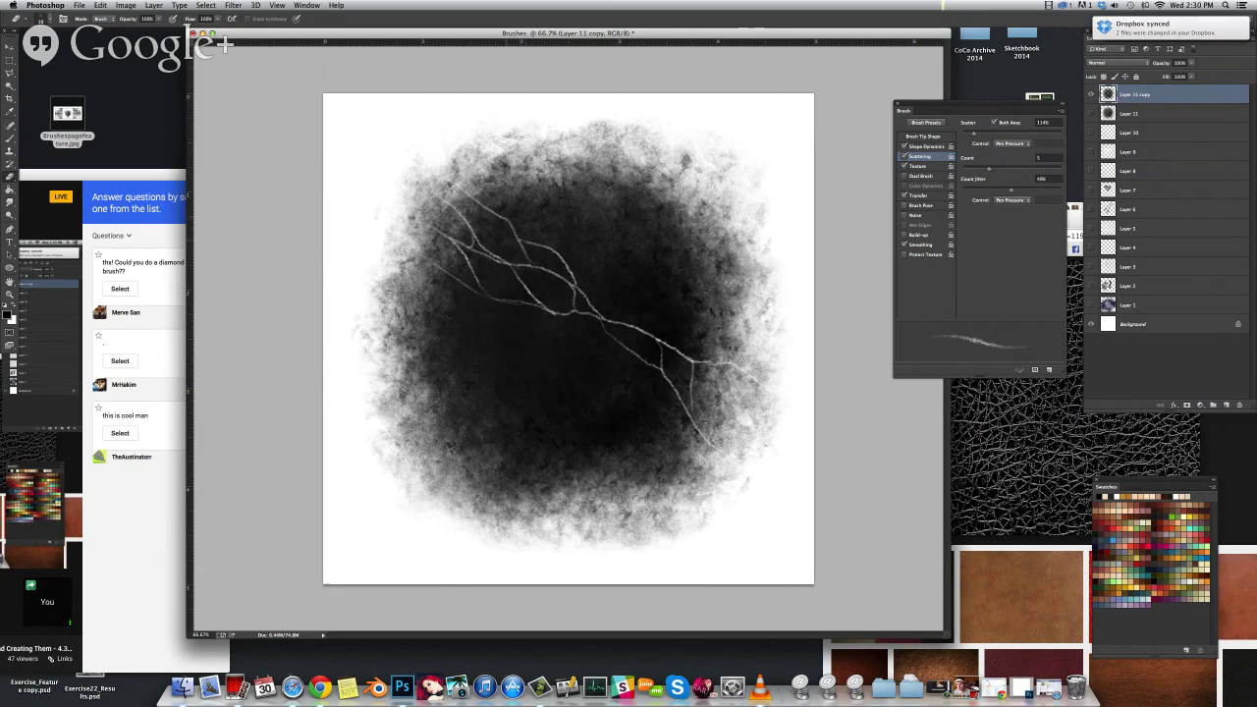
mouse_move(541, 225)
mouse_down()
mouse_move(563, 260)
mouse_move(477, 177)
mouse_up()
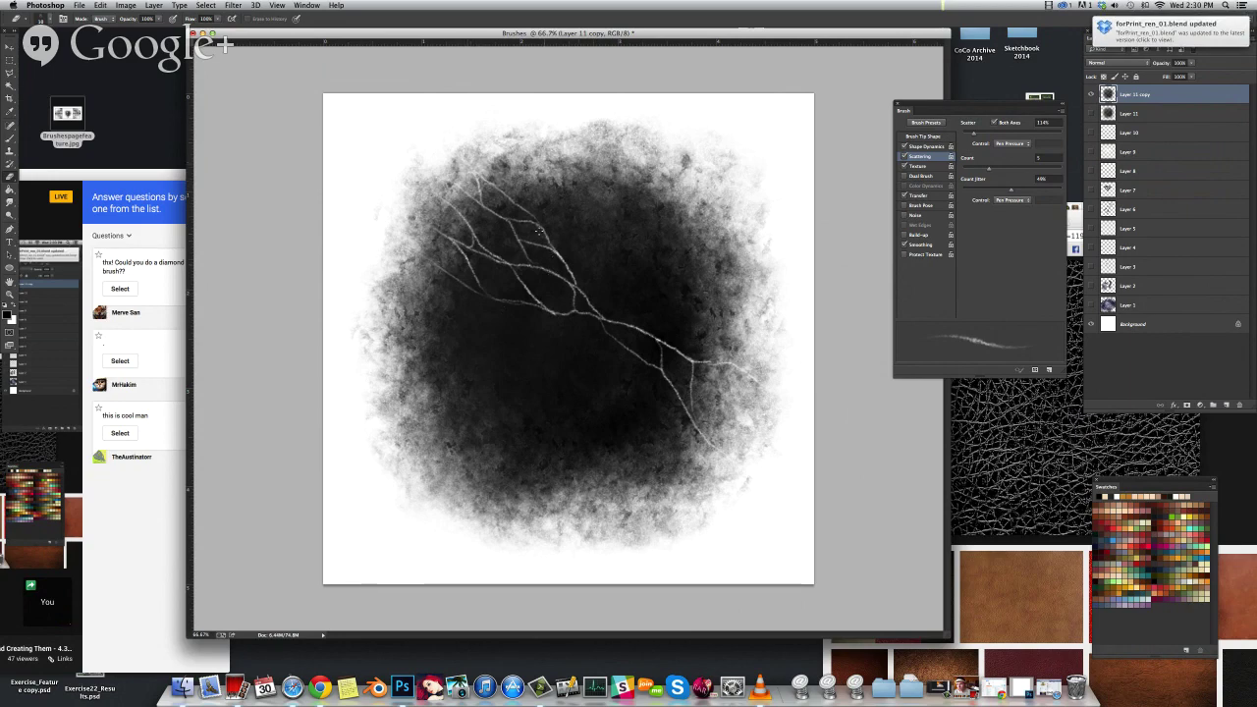
Continue the erased crease network from the upper middle of the mass to its right edge
mouse_move(552, 236)
mouse_down()
mouse_move(596, 267)
mouse_move(608, 316)
mouse_move(632, 305)
mouse_move(703, 336)
mouse_move(705, 363)
mouse_move(758, 361)
mouse_up()
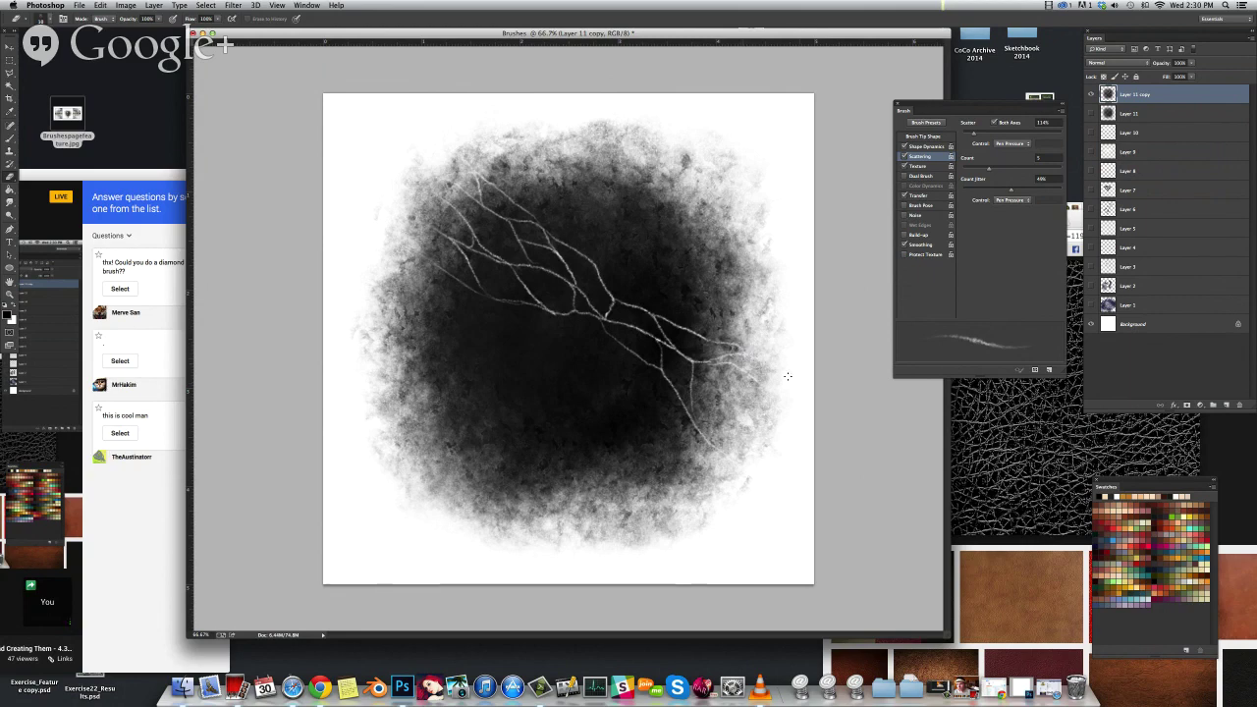
mouse_move(589, 257)
mouse_down()
mouse_move(656, 294)
mouse_move(670, 322)
mouse_move(658, 295)
mouse_move(698, 309)
mouse_move(729, 343)
mouse_move(752, 319)
mouse_up()
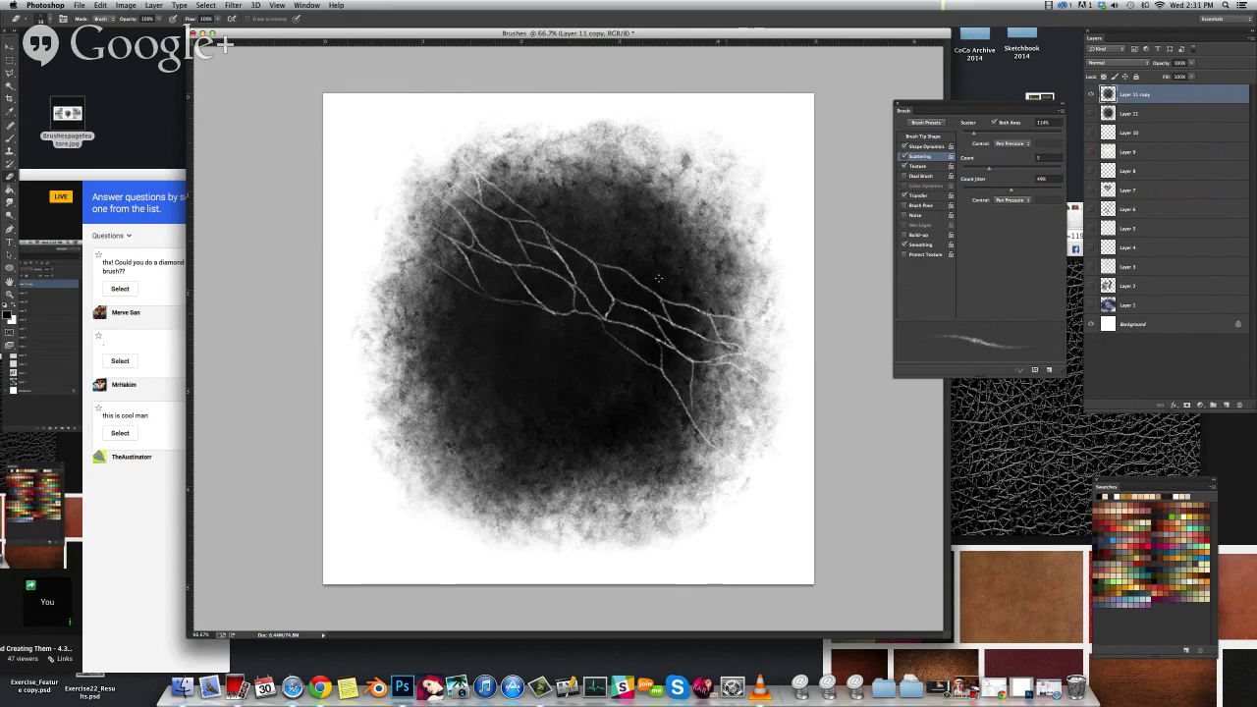
drag(609, 265, 564, 211)
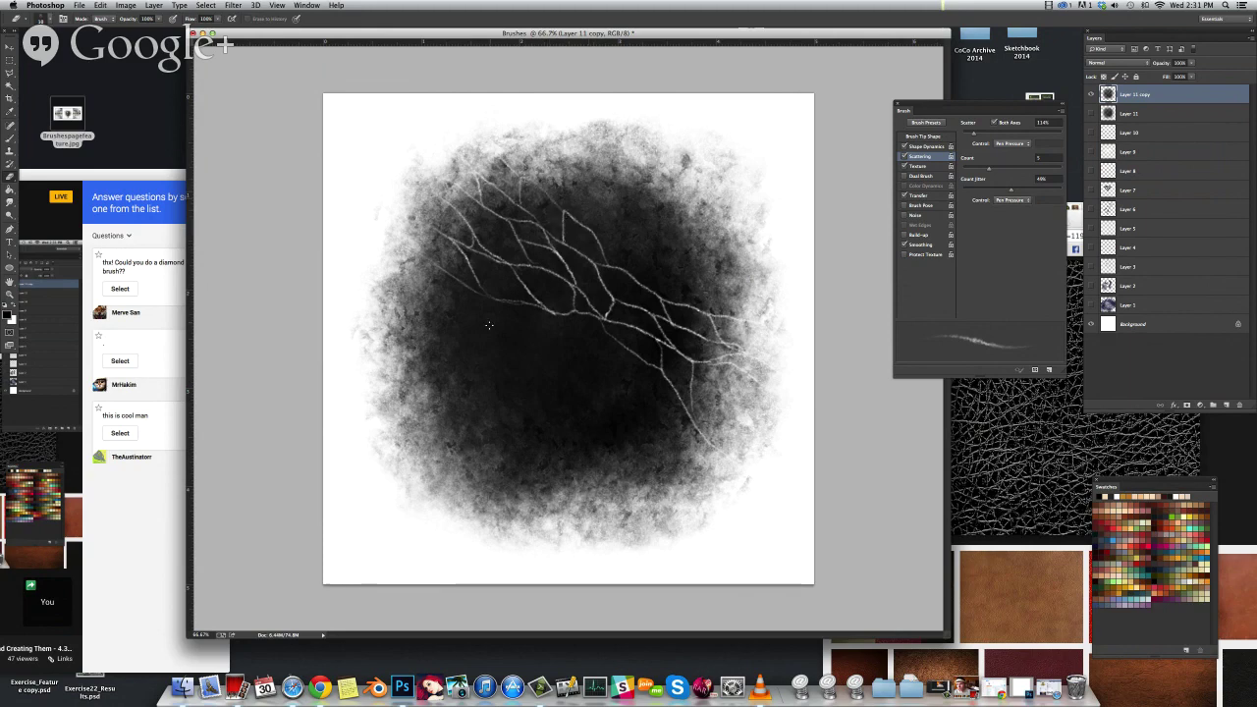
Erase connected leather creases below the diagonal lines, down to the mass's lower edge and along its lower right side
mouse_move(480, 307)
mouse_down()
mouse_move(496, 332)
mouse_move(603, 366)
mouse_move(540, 303)
mouse_up()
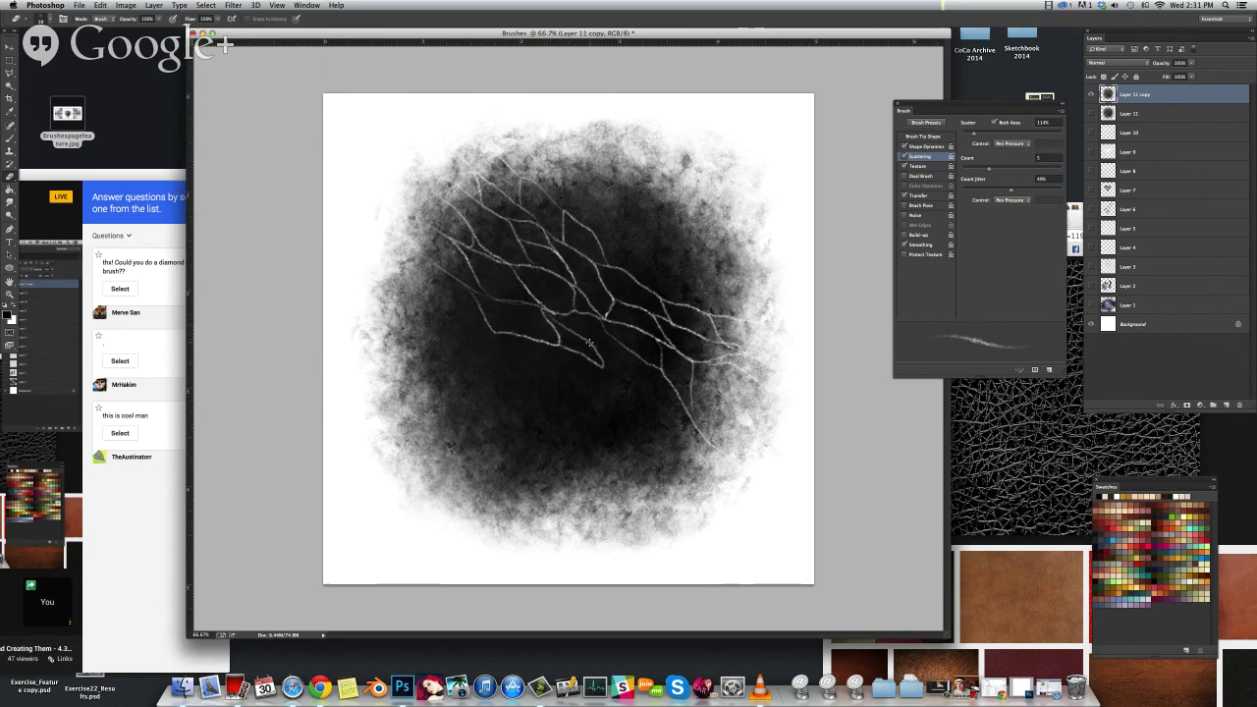
mouse_move(609, 365)
mouse_down()
mouse_move(643, 391)
mouse_move(644, 359)
mouse_move(707, 438)
mouse_move(677, 446)
mouse_move(696, 495)
mouse_up()
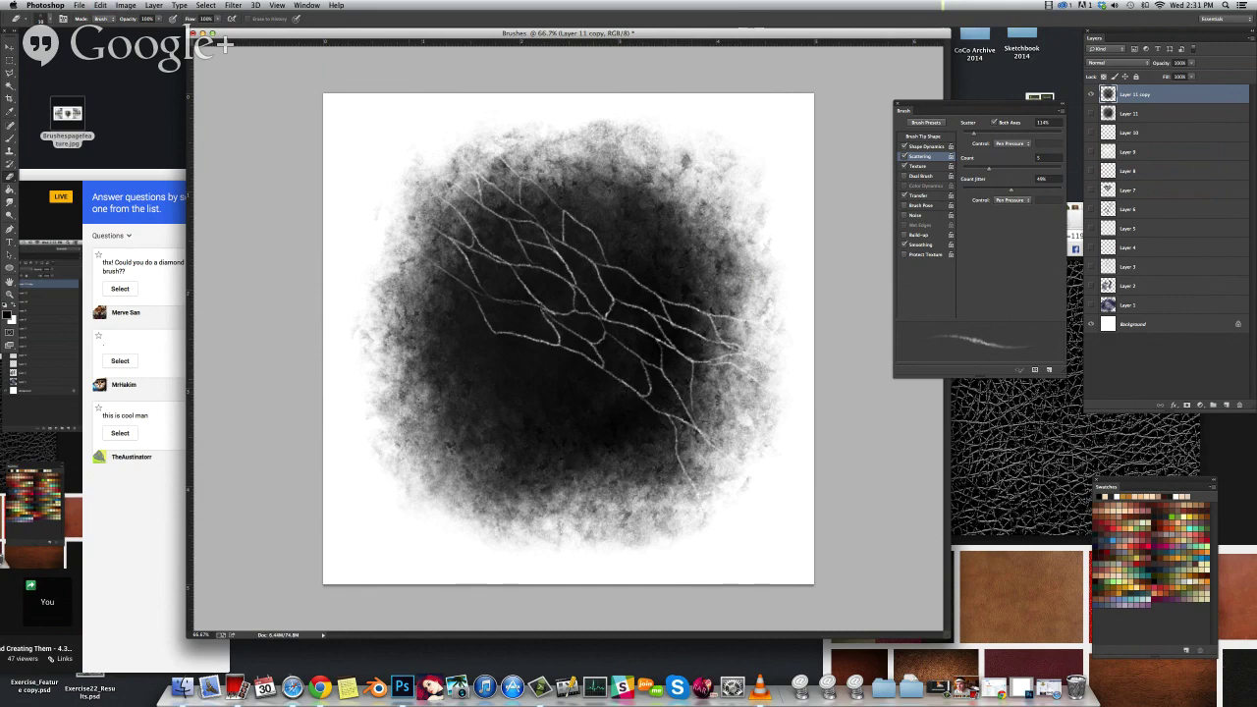
mouse_move(527, 339)
mouse_down()
mouse_move(587, 395)
mouse_move(595, 377)
mouse_move(649, 408)
mouse_move(634, 432)
mouse_move(654, 408)
mouse_move(686, 471)
mouse_up()
mouse_move(677, 534)
mouse_down()
mouse_move(629, 447)
mouse_move(688, 478)
mouse_up()
mouse_move(597, 437)
mouse_down()
mouse_move(586, 396)
mouse_move(646, 452)
mouse_move(588, 454)
mouse_move(650, 496)
mouse_move(638, 537)
mouse_up()
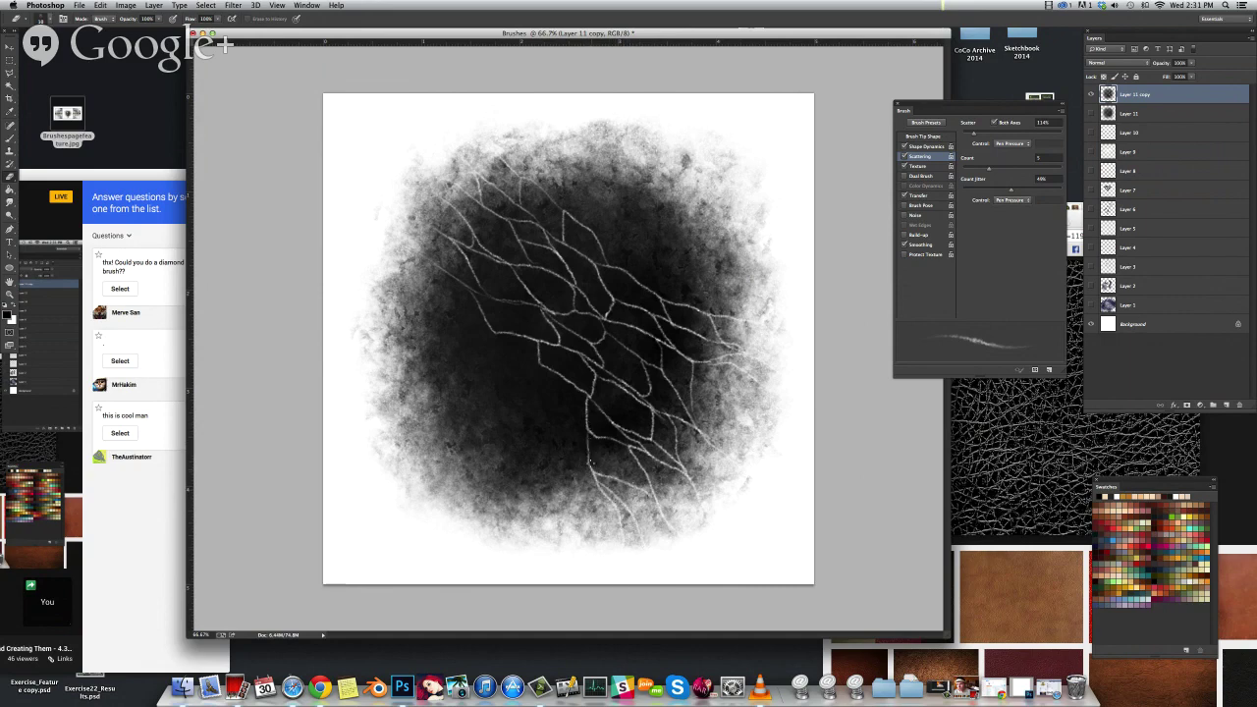
drag(589, 478, 591, 546)
drag(723, 431, 717, 365)
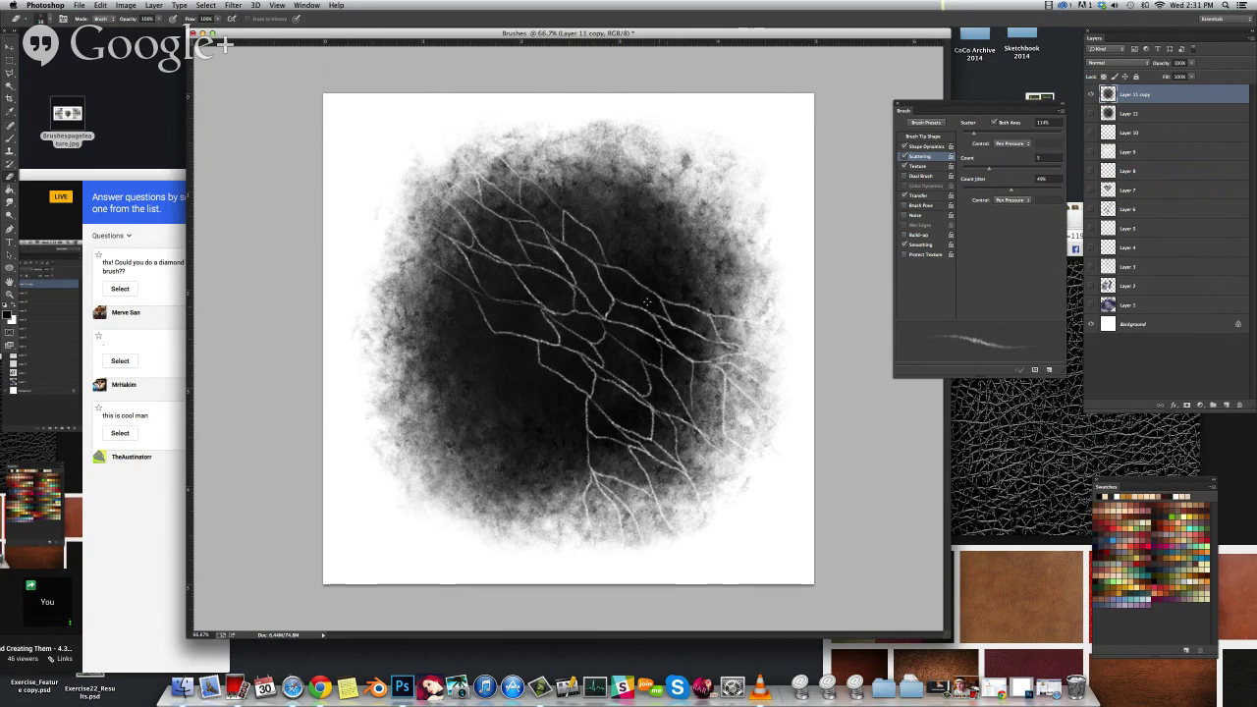
Fill the top and upper-right part of the mass with erased, interconnected crease lines
mouse_move(603, 230)
mouse_down()
mouse_move(662, 296)
mouse_move(631, 247)
mouse_move(668, 261)
mouse_move(684, 284)
mouse_move(675, 302)
mouse_move(710, 312)
mouse_move(689, 298)
mouse_move(680, 261)
mouse_move(757, 293)
mouse_up()
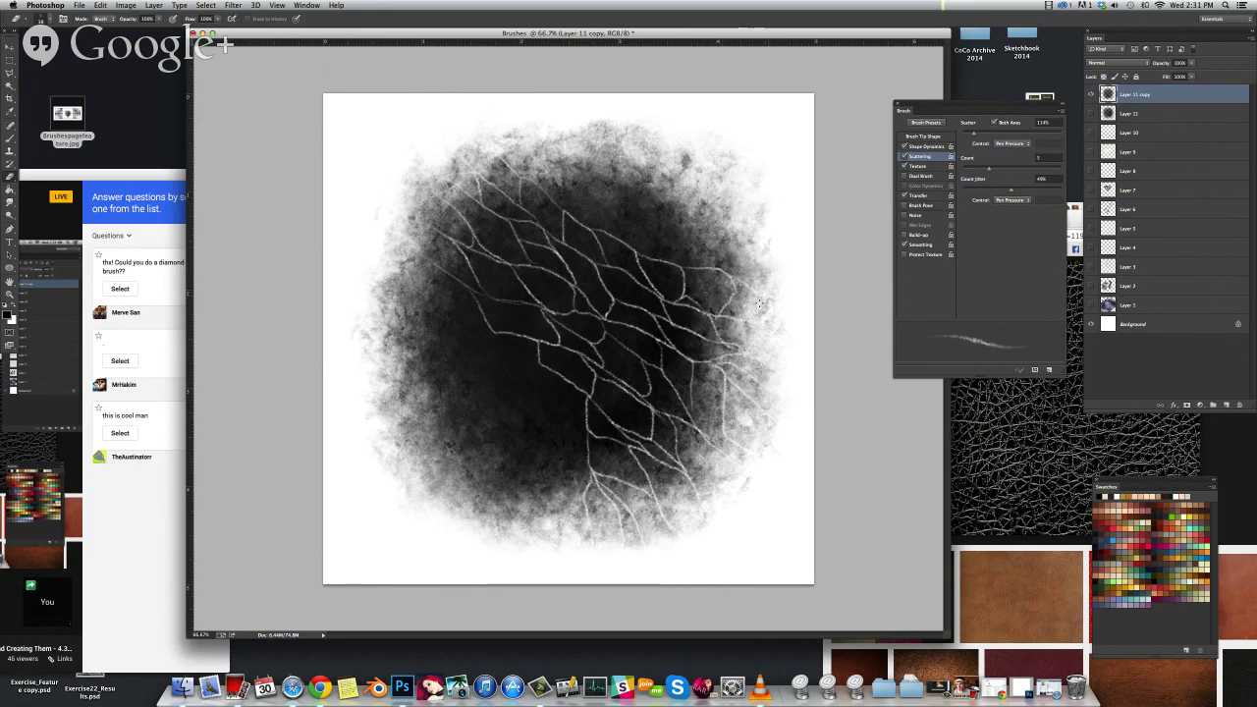
mouse_move(744, 251)
mouse_down()
mouse_move(685, 240)
mouse_move(677, 269)
mouse_move(764, 261)
mouse_up()
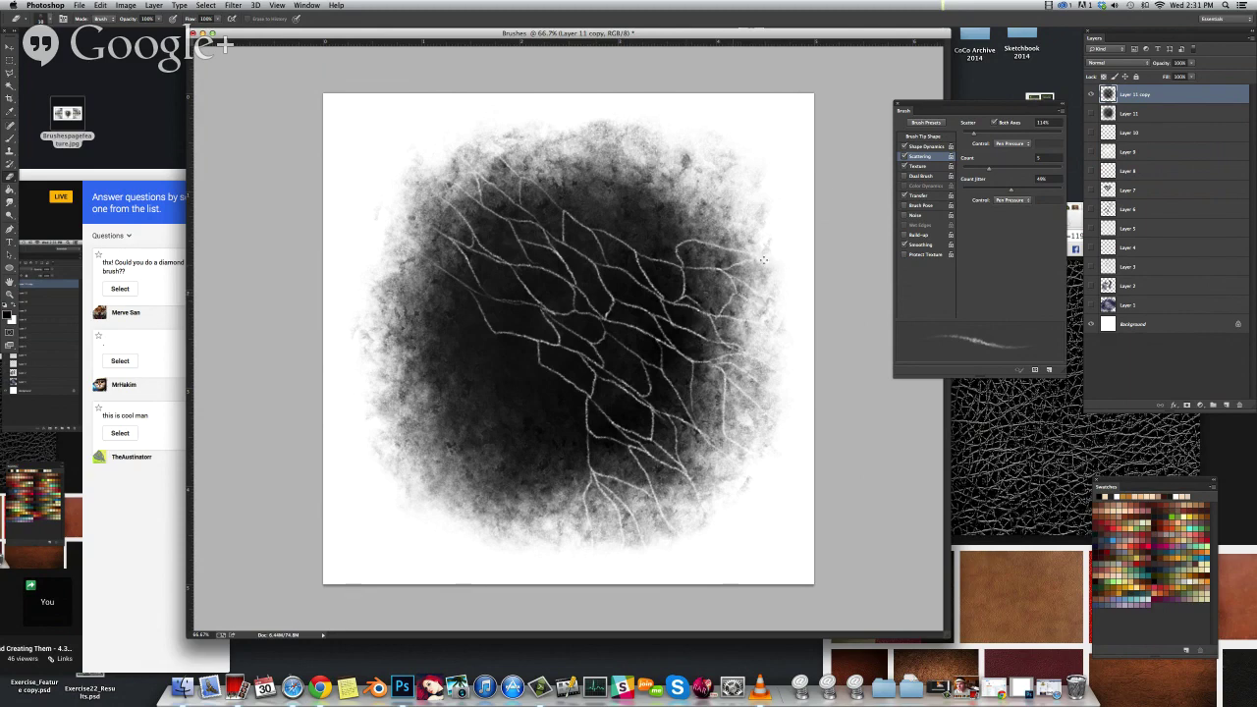
drag(637, 218, 643, 257)
mouse_move(631, 215)
mouse_down()
mouse_move(603, 204)
mouse_move(594, 221)
mouse_move(565, 184)
mouse_move(564, 209)
mouse_up()
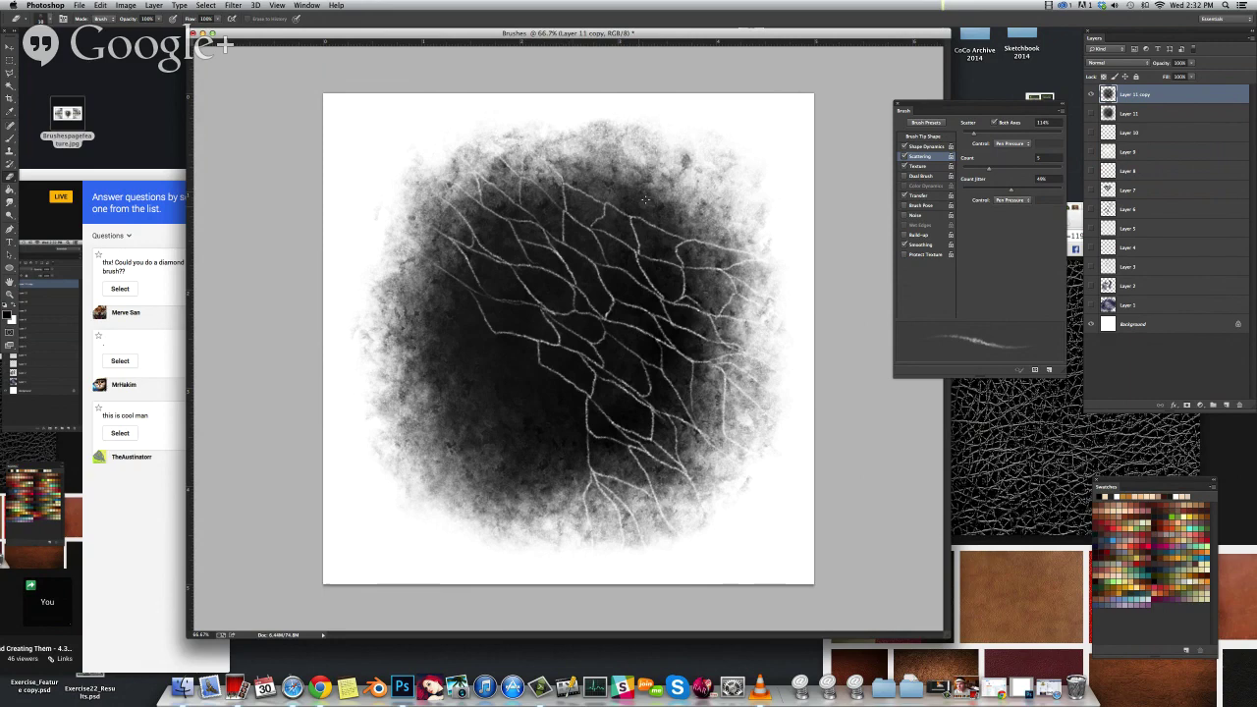
mouse_move(636, 216)
mouse_down()
mouse_move(566, 143)
mouse_move(630, 169)
mouse_move(631, 216)
mouse_up()
drag(594, 164, 586, 127)
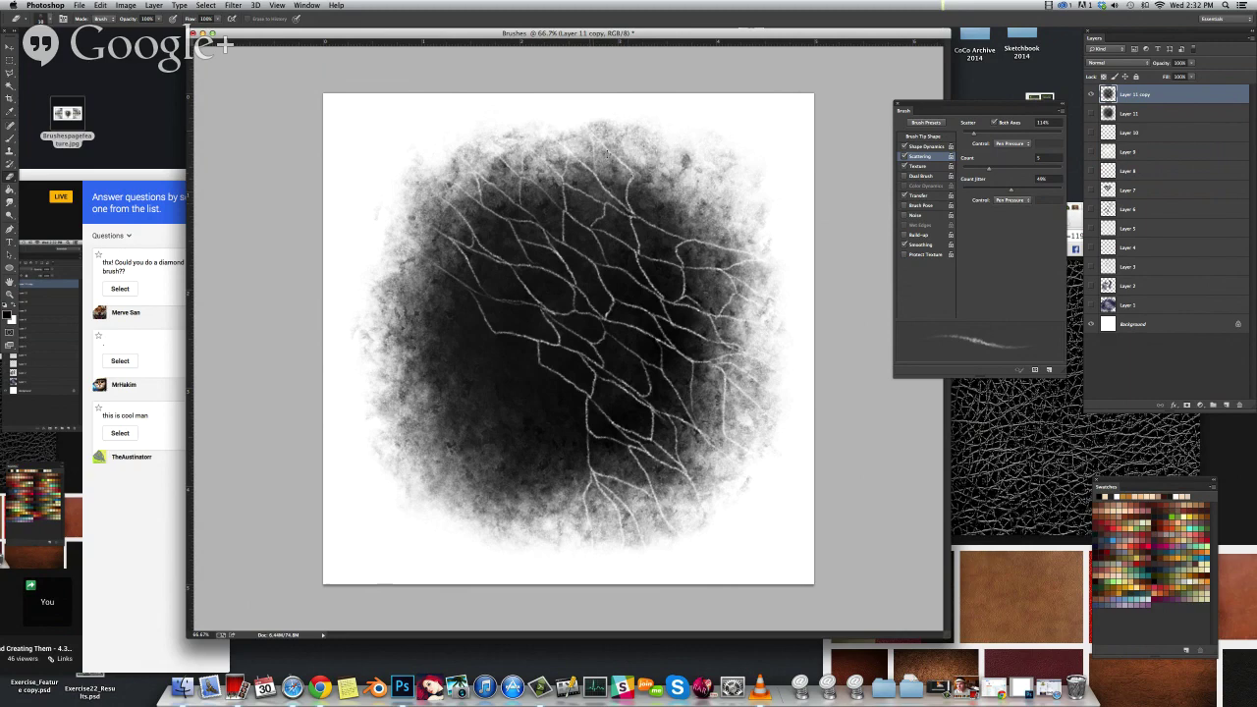
mouse_move(644, 182)
mouse_down()
mouse_move(678, 205)
mouse_move(691, 235)
mouse_move(747, 257)
mouse_move(743, 232)
mouse_up()
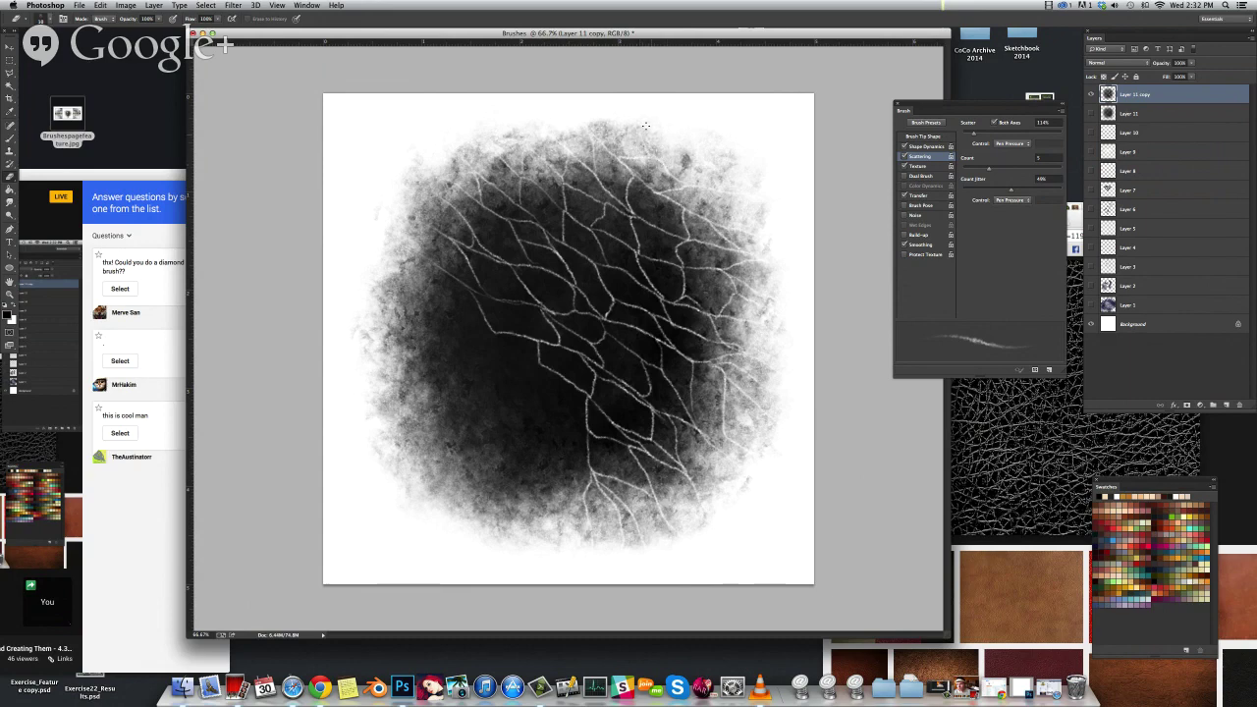
Erase long diagonal creases across the left and lower-left of the mass, linking them to the existing network
drag(677, 153, 718, 185)
mouse_move(538, 362)
mouse_down()
mouse_move(504, 352)
mouse_move(480, 319)
mouse_move(460, 324)
mouse_move(418, 297)
mouse_move(407, 255)
mouse_move(442, 319)
mouse_move(506, 381)
mouse_move(594, 434)
mouse_up()
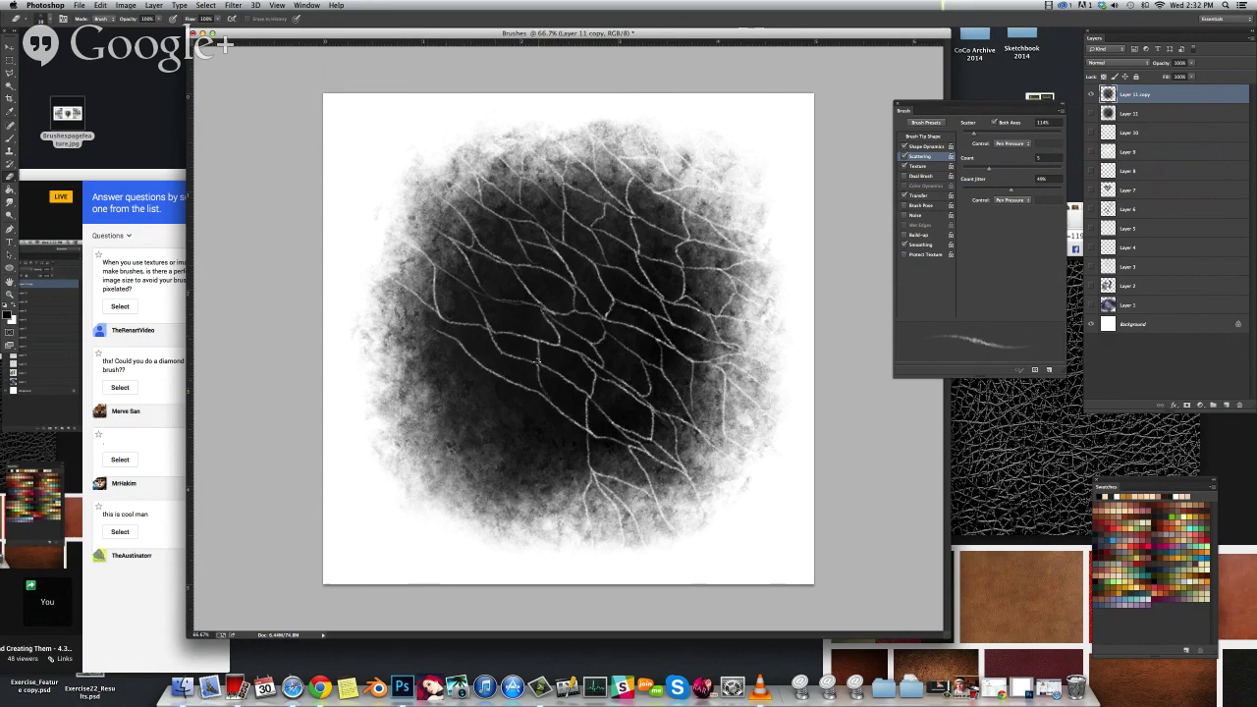
mouse_move(499, 378)
mouse_down()
mouse_move(487, 330)
mouse_move(453, 333)
mouse_move(458, 349)
mouse_move(405, 289)
mouse_up()
mouse_move(366, 322)
mouse_down()
mouse_move(424, 360)
mouse_move(467, 365)
mouse_move(480, 398)
mouse_move(577, 489)
mouse_up()
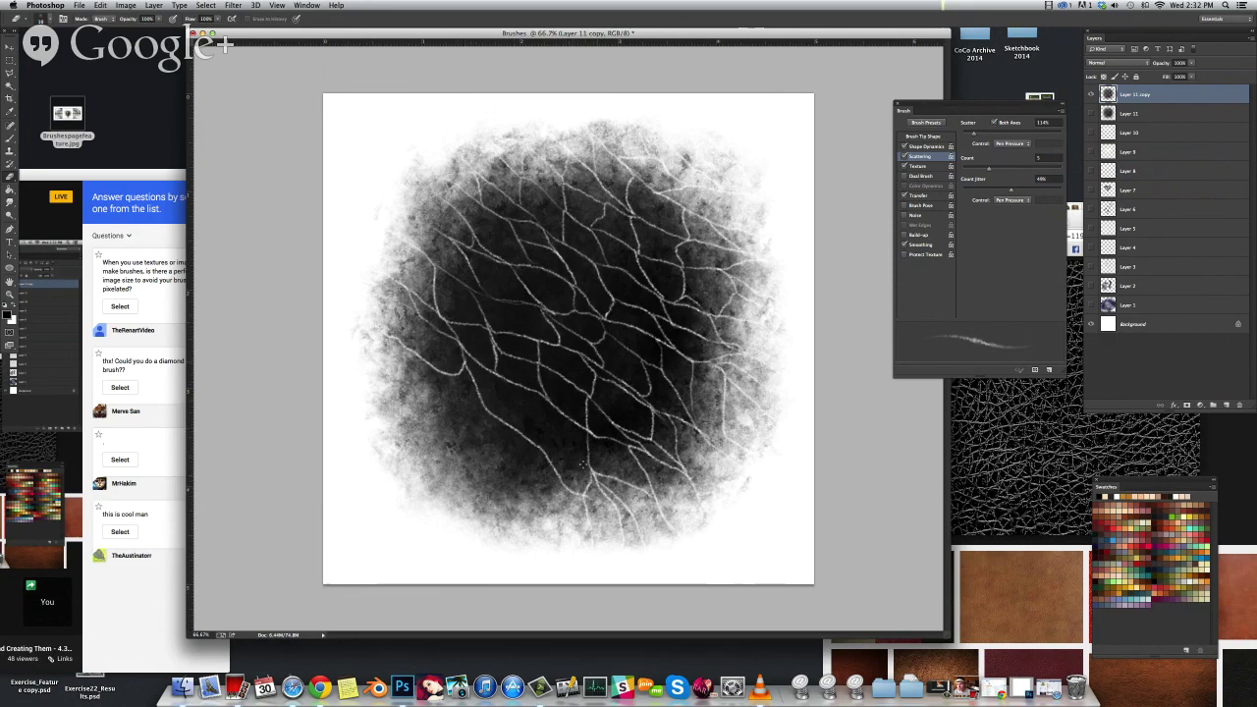
mouse_move(498, 376)
mouse_down()
mouse_move(548, 452)
mouse_move(491, 433)
mouse_move(426, 365)
mouse_move(500, 426)
mouse_up()
mouse_move(544, 519)
mouse_down()
mouse_move(487, 428)
mouse_move(385, 405)
mouse_up()
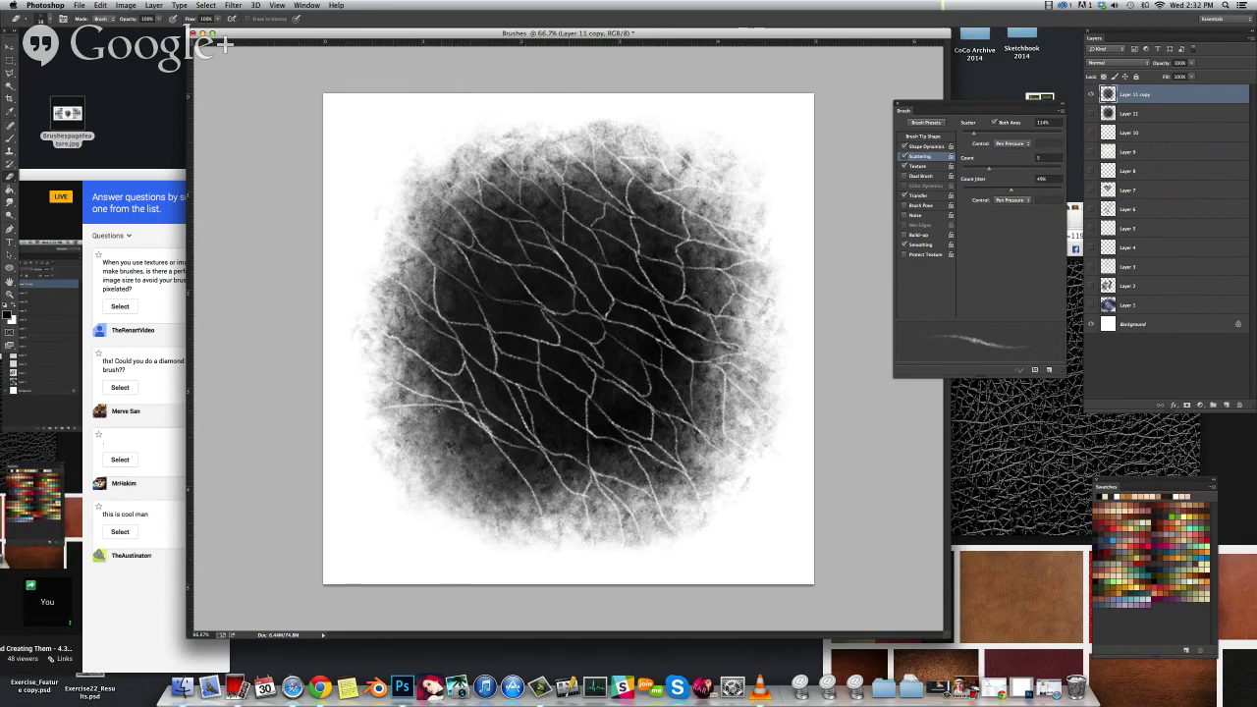
Fill the mass's lower-left edge with branching erased creases, undoing and replacing one misplaced stroke
mouse_move(491, 530)
mouse_down()
mouse_move(453, 450)
mouse_move(433, 468)
mouse_move(445, 507)
mouse_up()
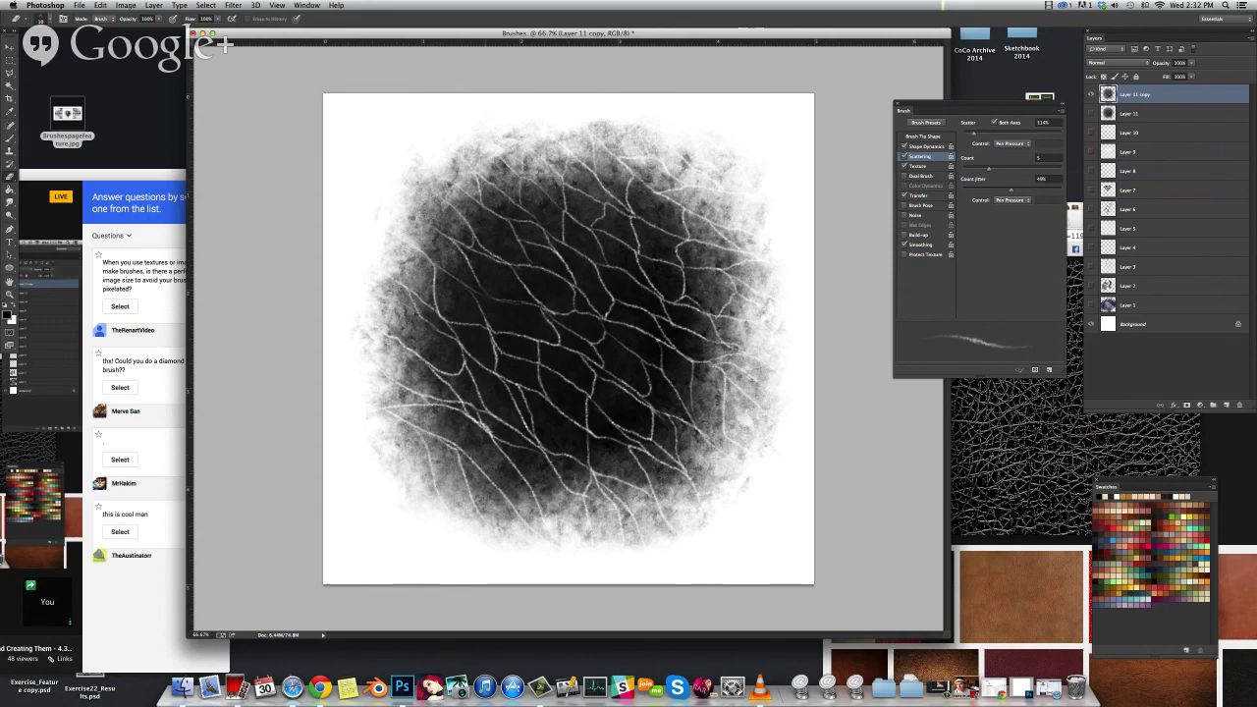
drag(496, 465, 531, 484)
drag(487, 438, 460, 418)
key(super+z)
mouse_move(481, 464)
mouse_down()
mouse_move(435, 411)
mouse_move(404, 408)
mouse_move(420, 471)
mouse_move(440, 491)
mouse_move(449, 484)
mouse_move(498, 543)
mouse_up()
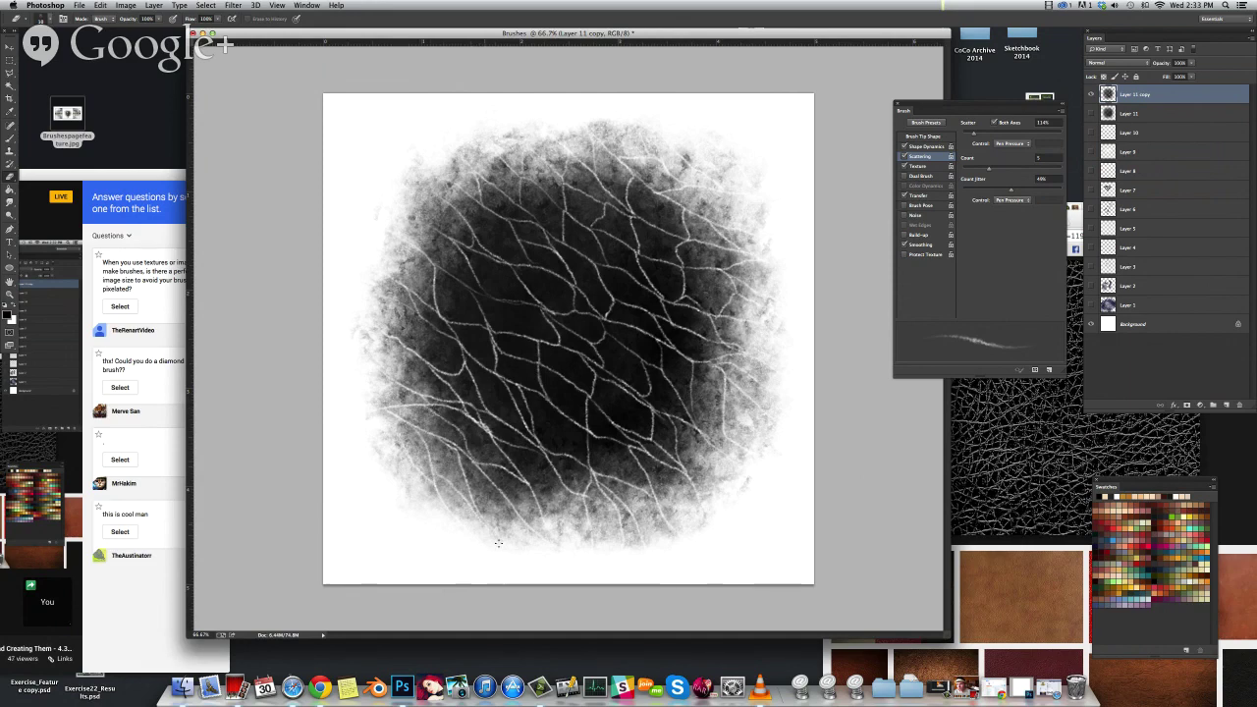
mouse_move(431, 484)
mouse_down()
mouse_move(478, 512)
mouse_move(527, 520)
mouse_up()
Greatly enlarge the eraser and lightly fade the dark mass to a mottled grey, undoing passes and redoing them
key(bracketright)
key(bracketright)
key(bracketright)
key(bracketright)
key(bracketright)
key(bracketright)
key(bracketright)
key(bracketright)
mouse_move(594, 327)
mouse_down()
mouse_move(621, 330)
mouse_move(627, 309)
mouse_move(649, 309)
mouse_up()
drag(541, 307, 536, 338)
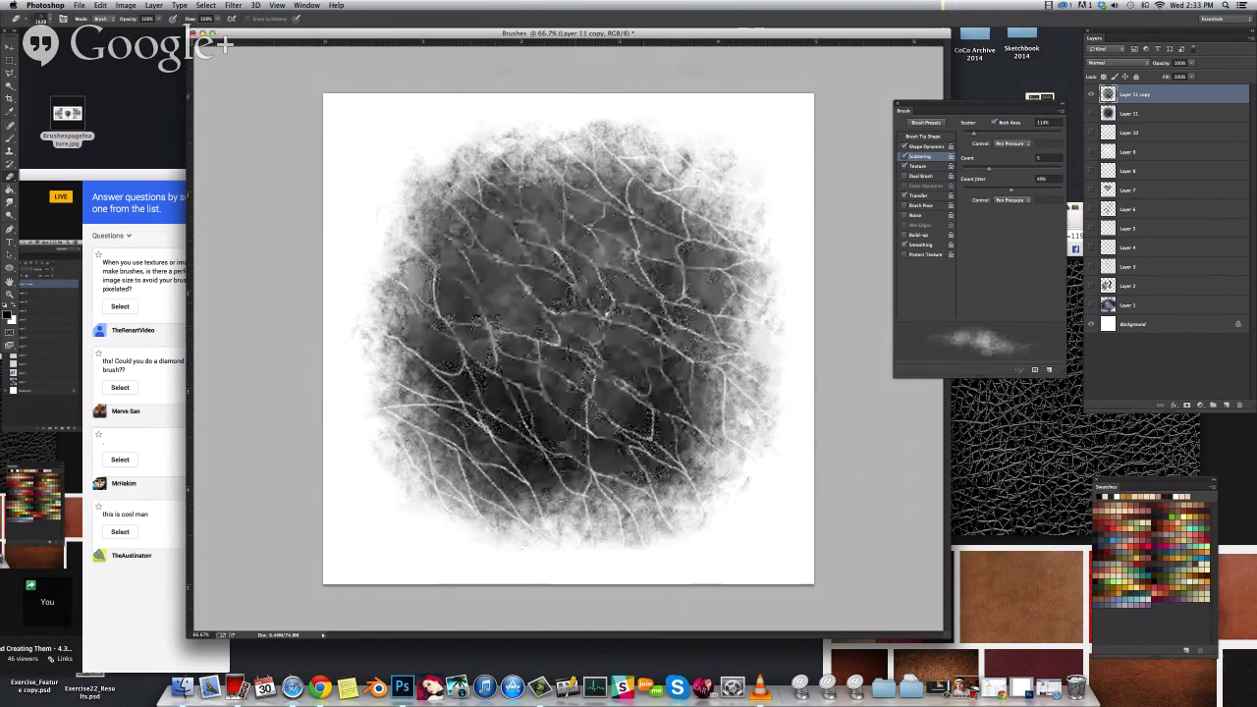
key(super+z)
mouse_move(564, 295)
mouse_down()
mouse_move(550, 388)
mouse_move(607, 365)
mouse_up()
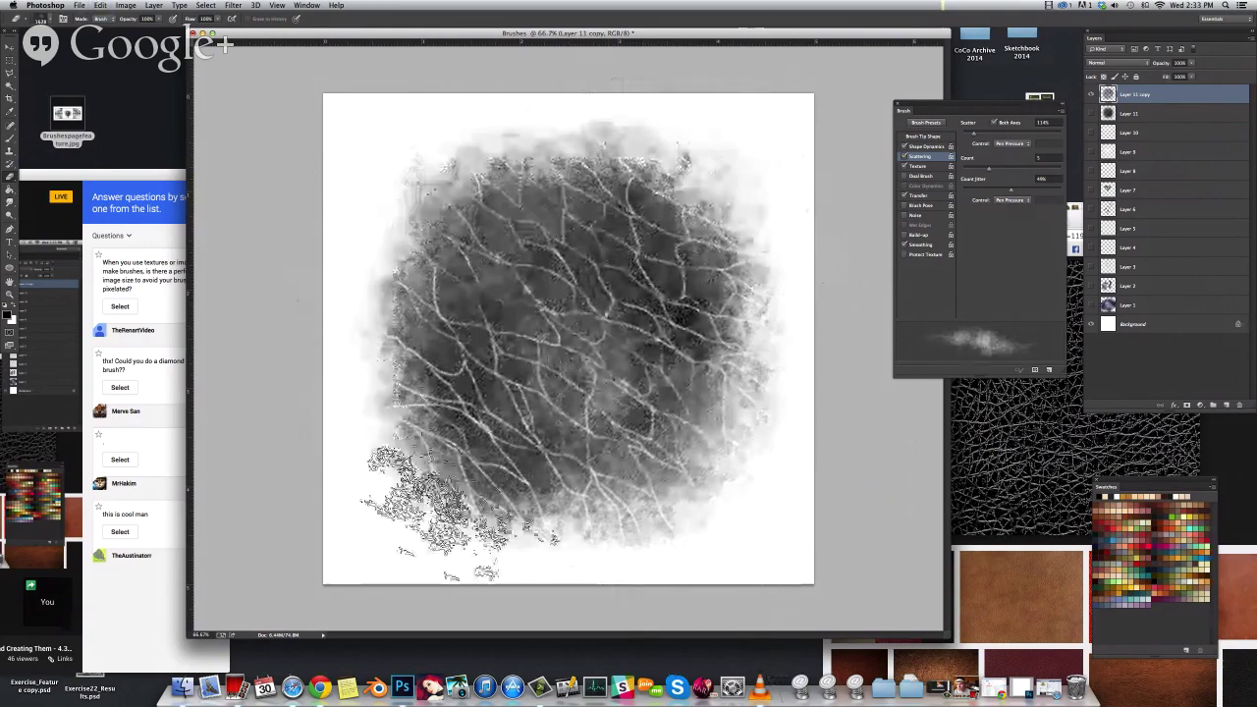
key(super+z)
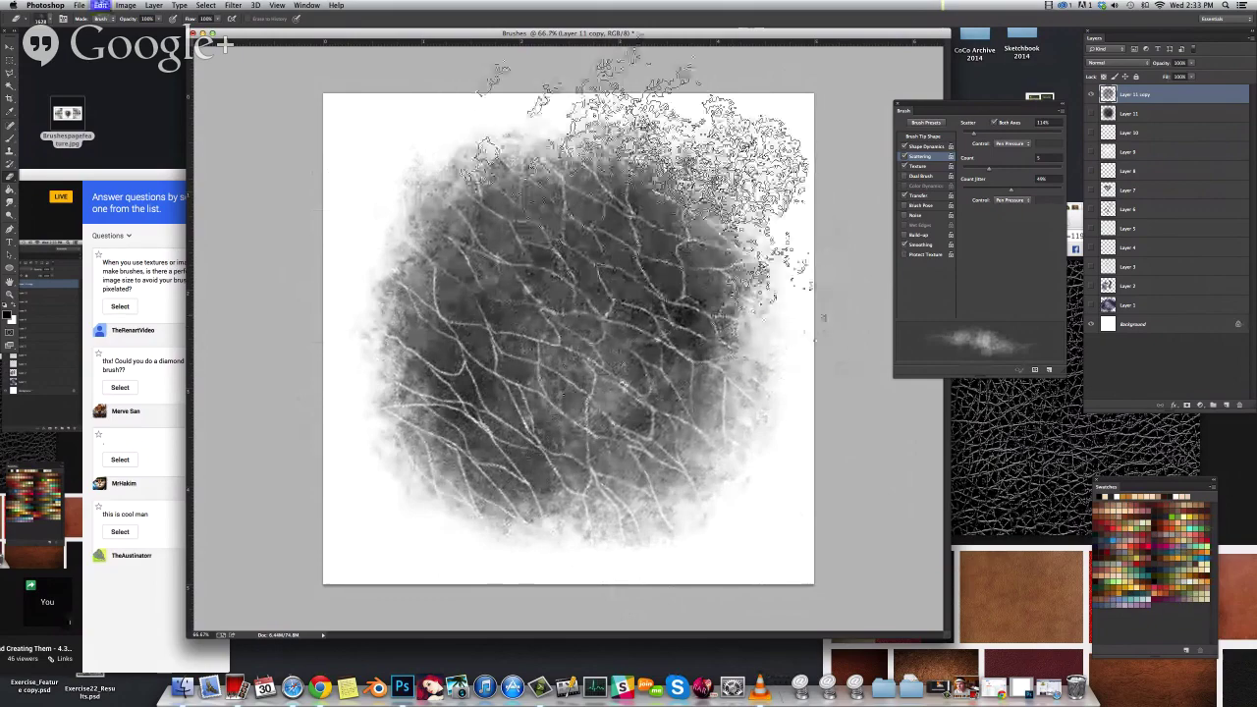
mouse_move(717, 521)
mouse_down()
mouse_move(749, 186)
mouse_move(722, 162)
mouse_up()
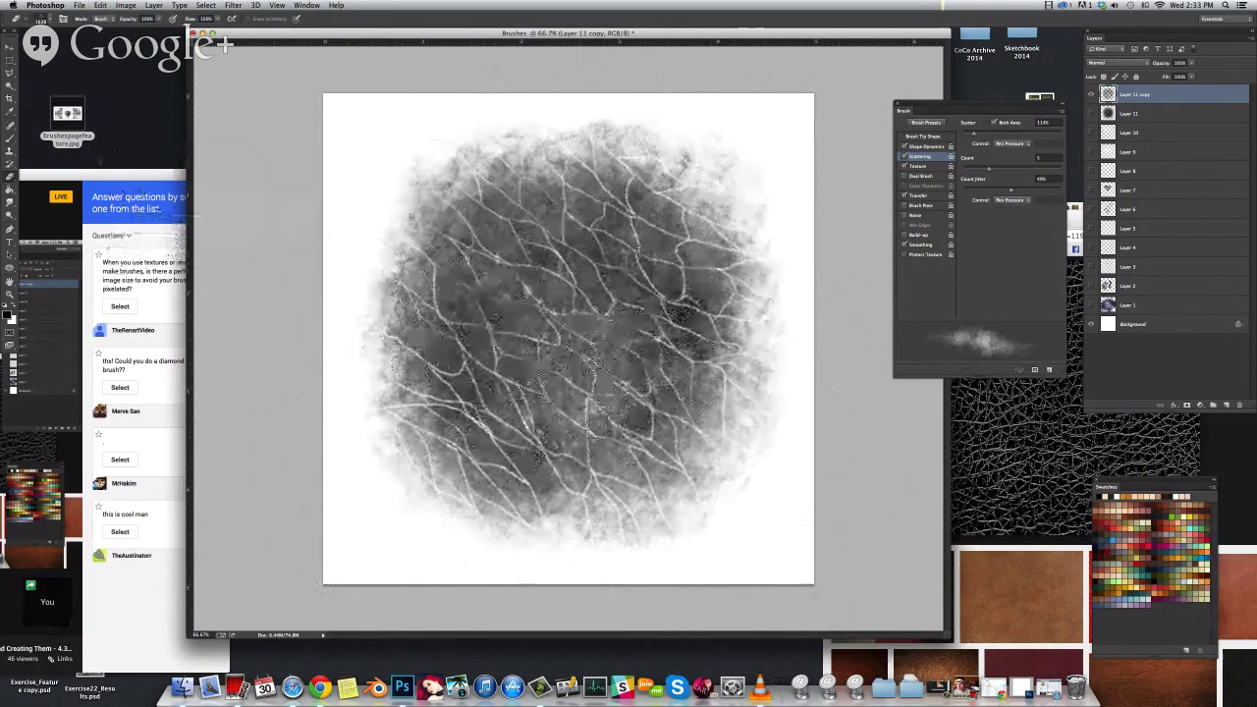
Select the entire canvas, check the creased layer by toggling its visibility, and define it as a brush preset named Brushes
key(super+a)
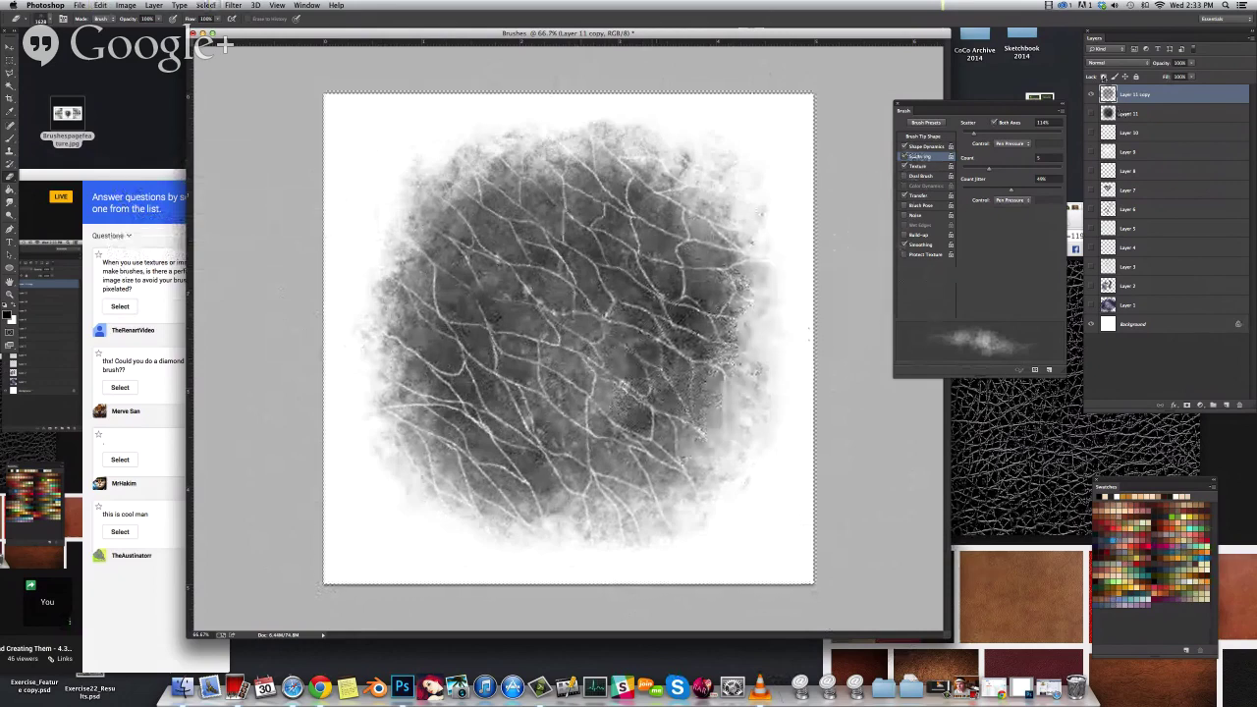
click(1093, 95)
click(1093, 95)
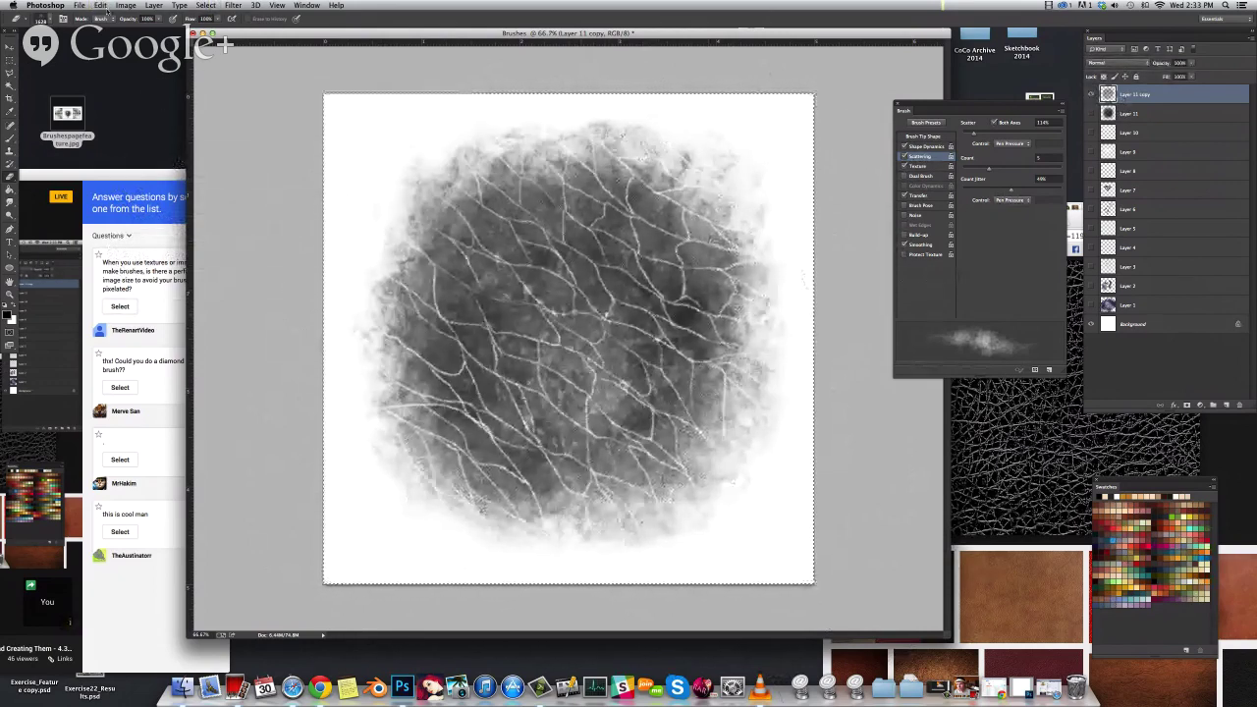
click(95, 5)
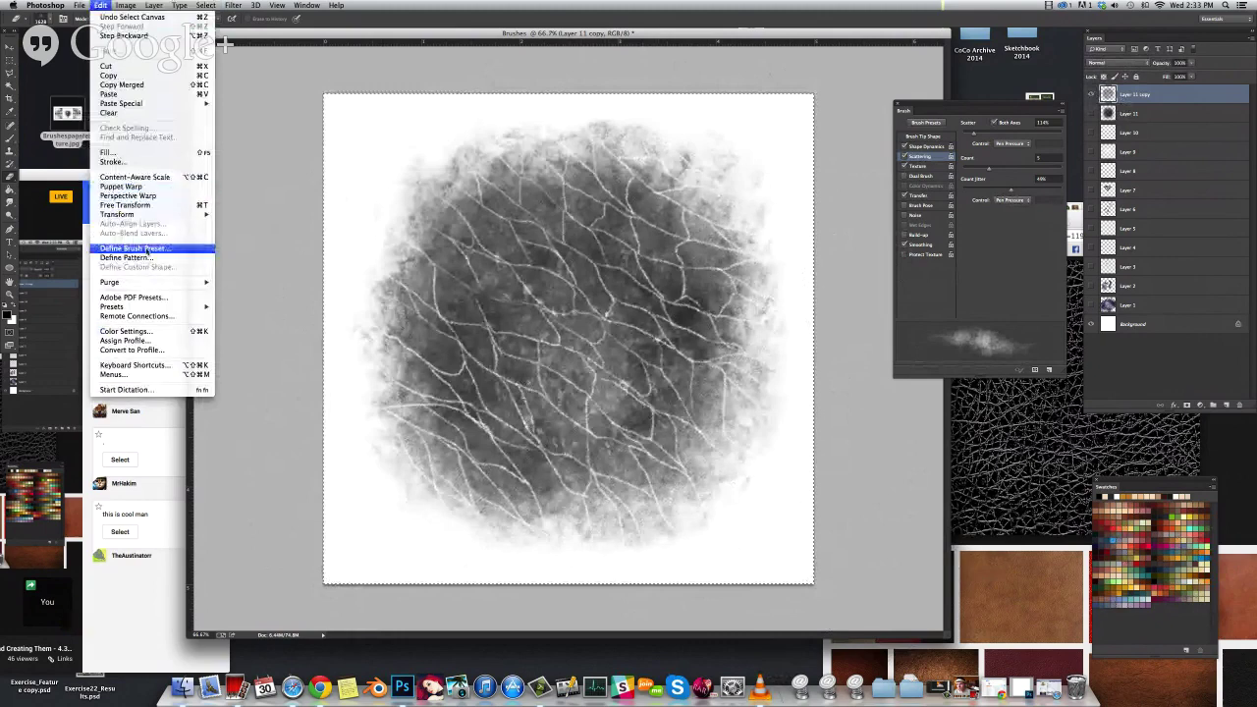
click(147, 249)
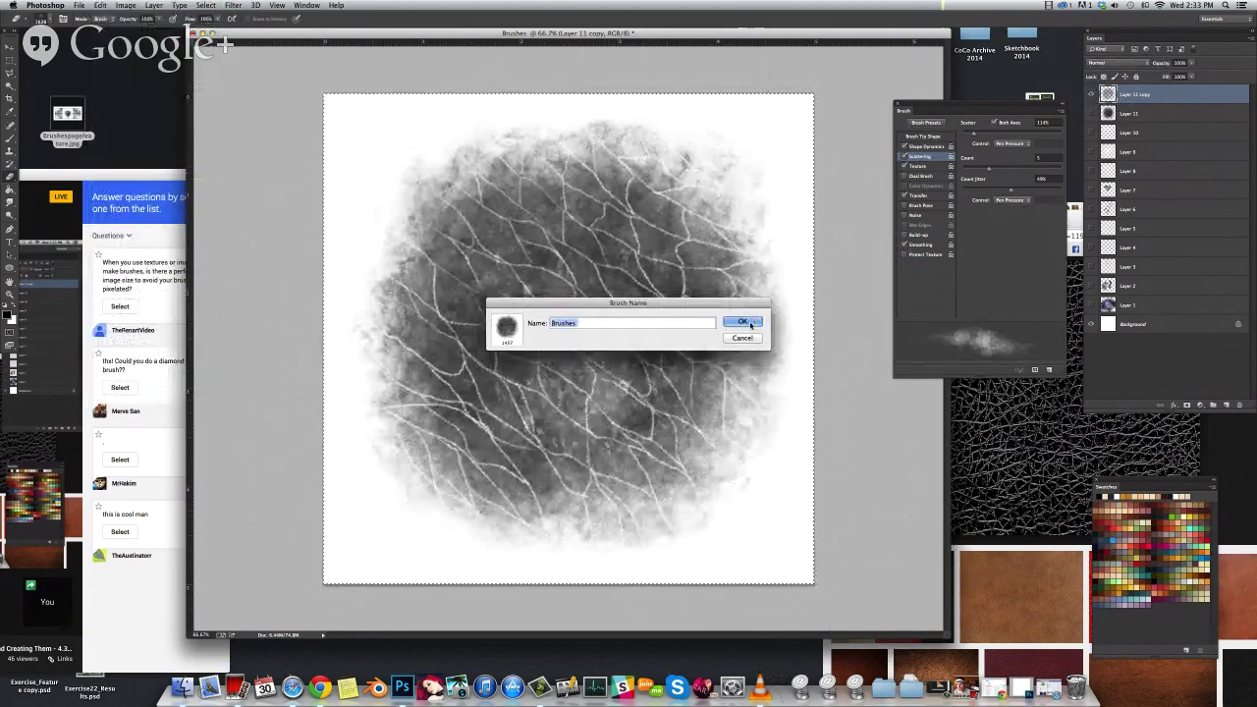
click(752, 325)
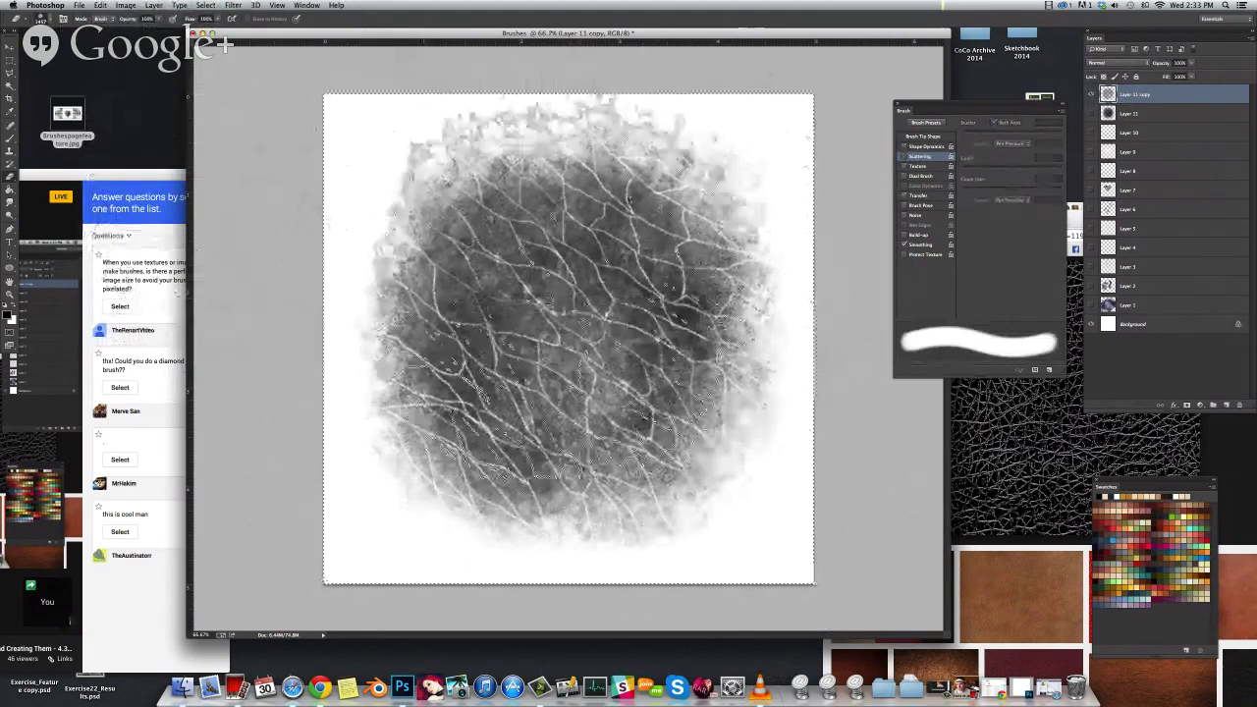
Choose the newly defined leather brush for painting, hide Layer 11 copy, and add a new empty layer
key(b)
click(53, 20)
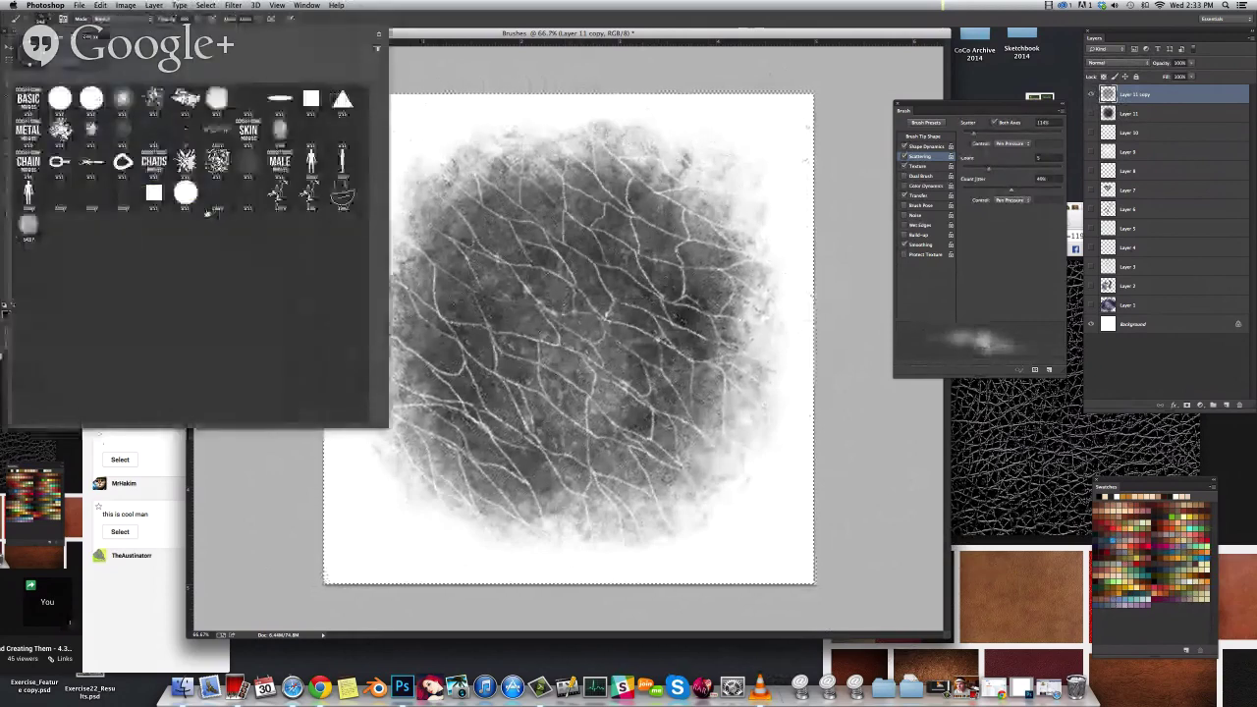
double_click(29, 221)
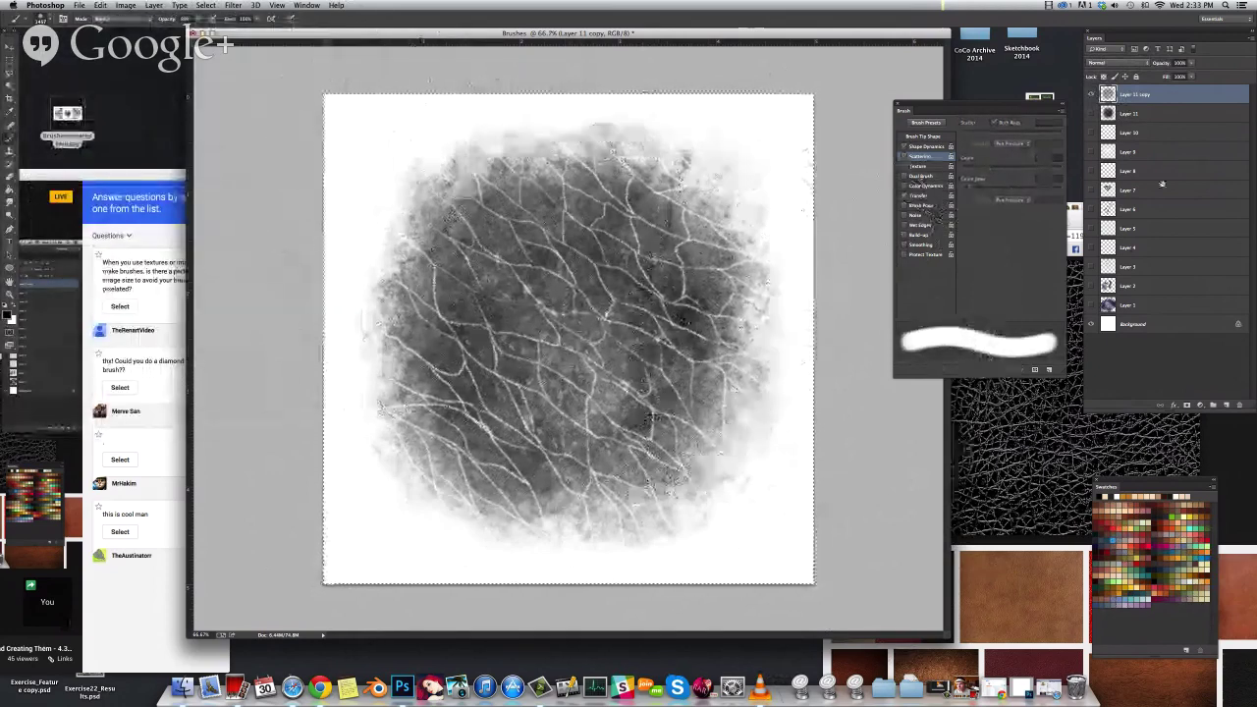
click(1091, 95)
click(1225, 405)
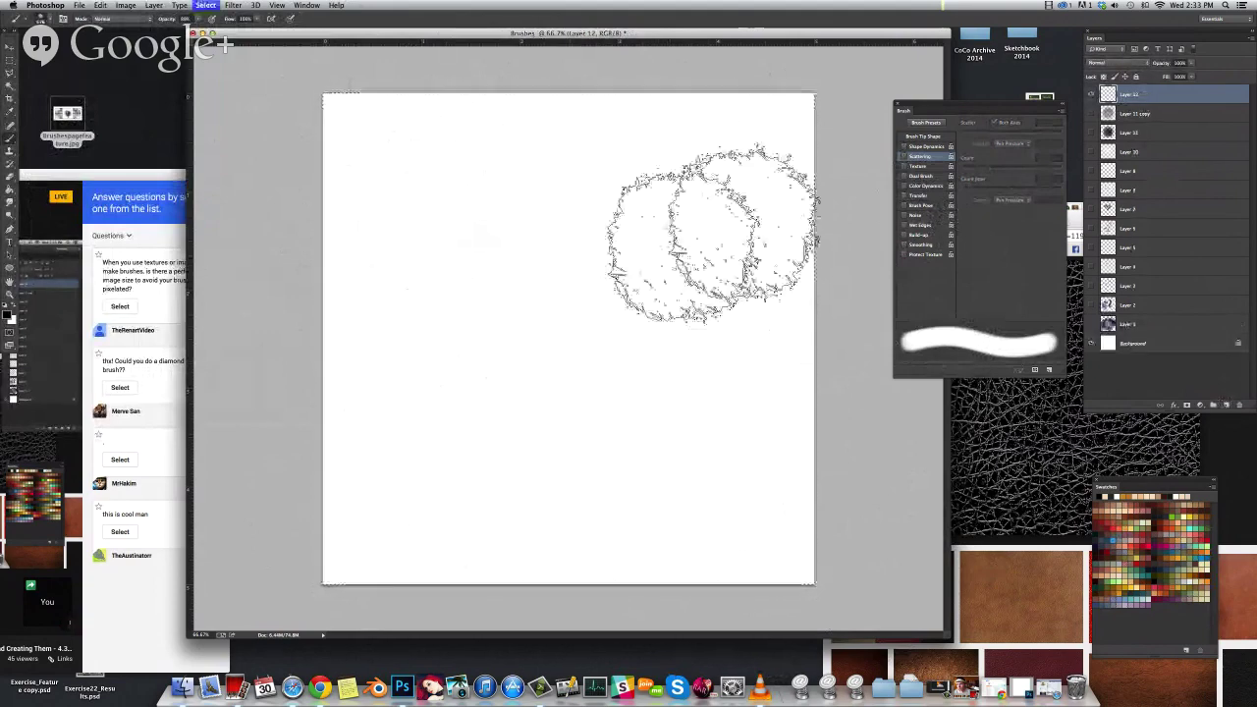
Test the leather brush, enable Transfer with pen-pressure control, and clear the test strokes
mouse_move(705, 192)
mouse_down()
mouse_move(645, 358)
mouse_move(722, 385)
mouse_move(555, 448)
mouse_move(481, 403)
mouse_move(688, 351)
mouse_move(561, 351)
mouse_up()
key(super+z)
click(905, 195)
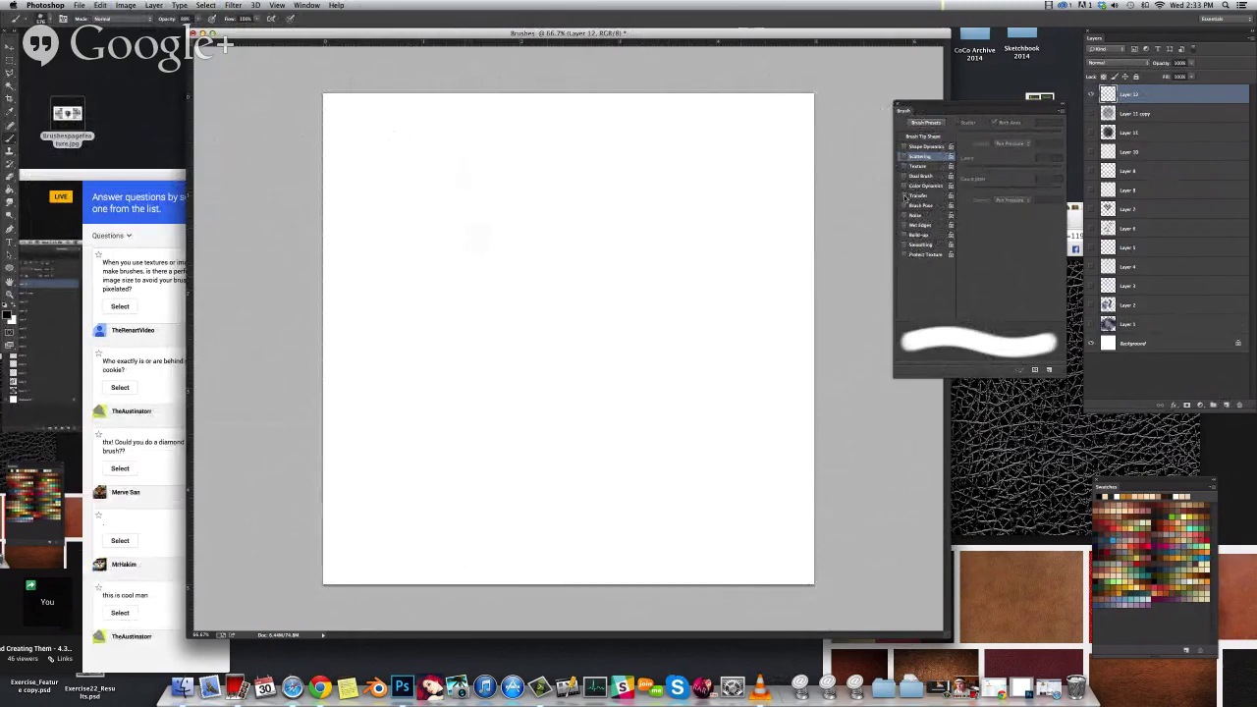
click(918, 195)
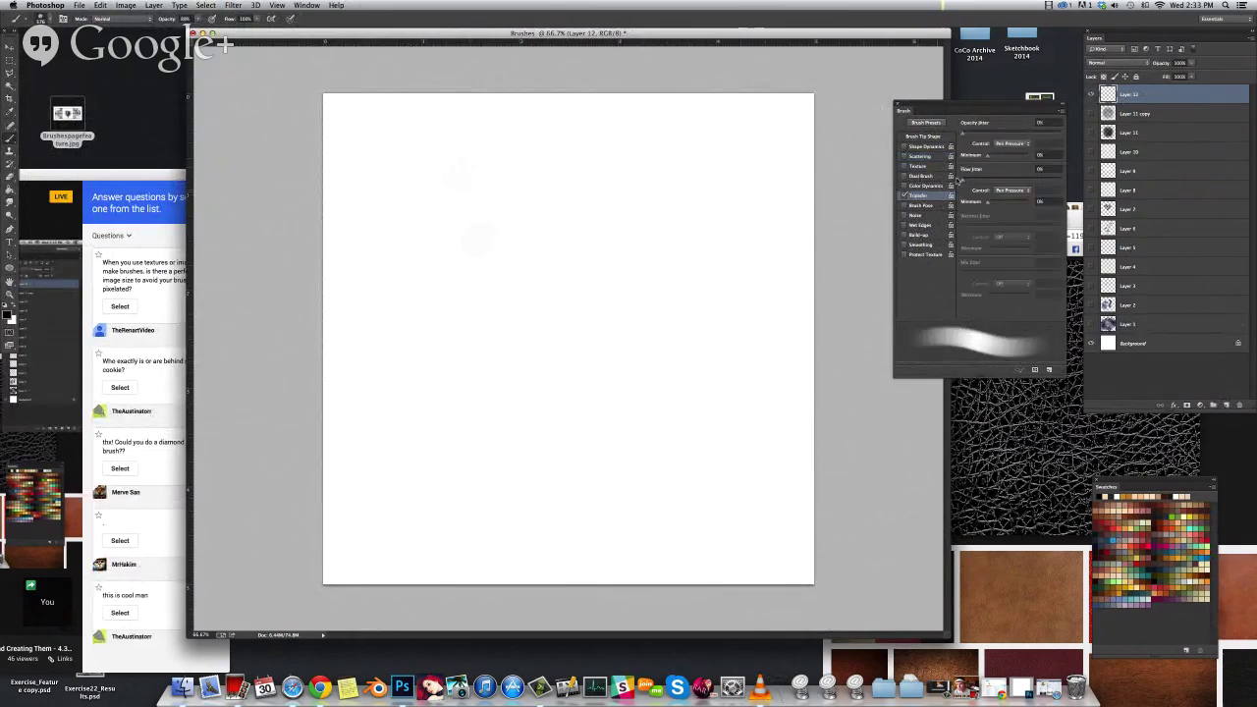
mouse_move(707, 177)
mouse_down()
mouse_move(539, 314)
mouse_move(743, 323)
mouse_move(540, 206)
mouse_move(491, 432)
mouse_move(521, 481)
mouse_move(643, 329)
mouse_move(646, 266)
mouse_move(687, 245)
mouse_up()
key(BackSpace)
Increase the brush tip spacing in stages to about 52%, painting and clearing a test stroke between changes
click(925, 135)
drag(970, 295, 987, 297)
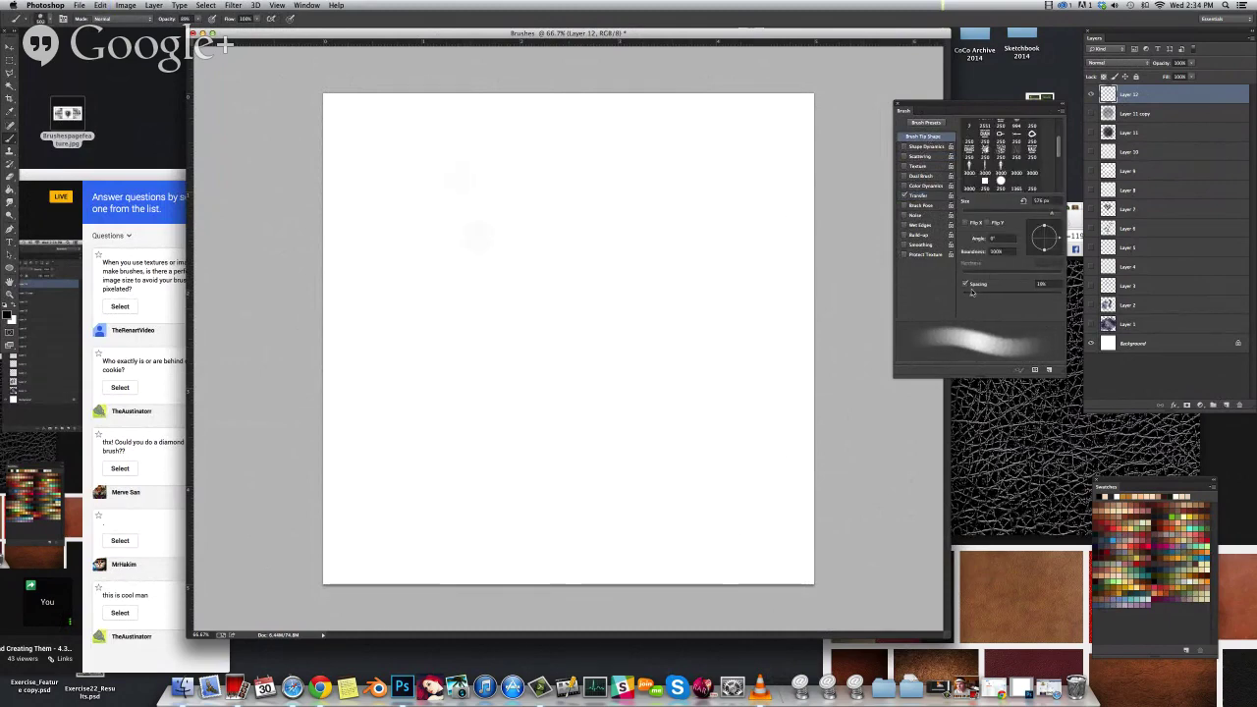
mouse_move(617, 225)
mouse_down()
mouse_move(666, 284)
mouse_move(599, 344)
mouse_move(536, 322)
mouse_move(491, 383)
mouse_move(581, 416)
mouse_up()
key(BackSpace)
mouse_move(520, 237)
mouse_down()
mouse_move(539, 421)
mouse_move(426, 364)
mouse_move(752, 387)
mouse_up()
key(BackSpace)
mouse_move(575, 225)
mouse_down()
mouse_move(645, 309)
mouse_move(463, 266)
mouse_move(625, 469)
mouse_move(677, 393)
mouse_move(441, 140)
mouse_move(511, 245)
mouse_up()
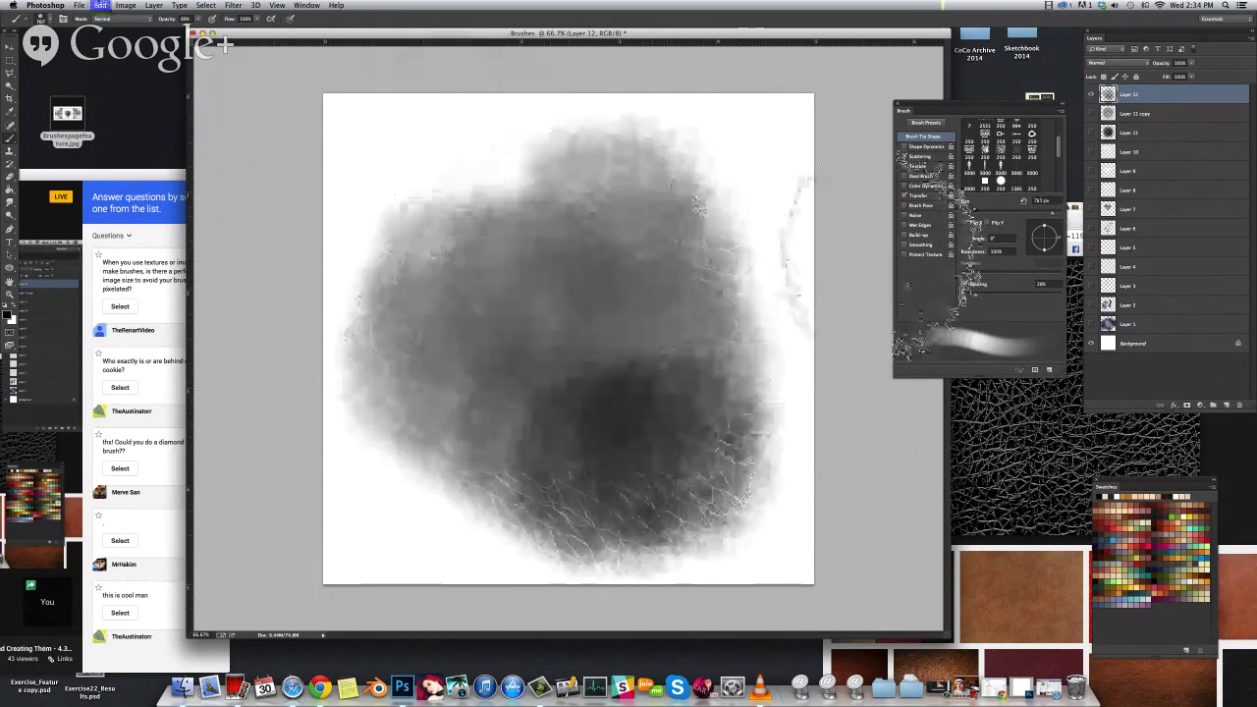
key(BackSpace)
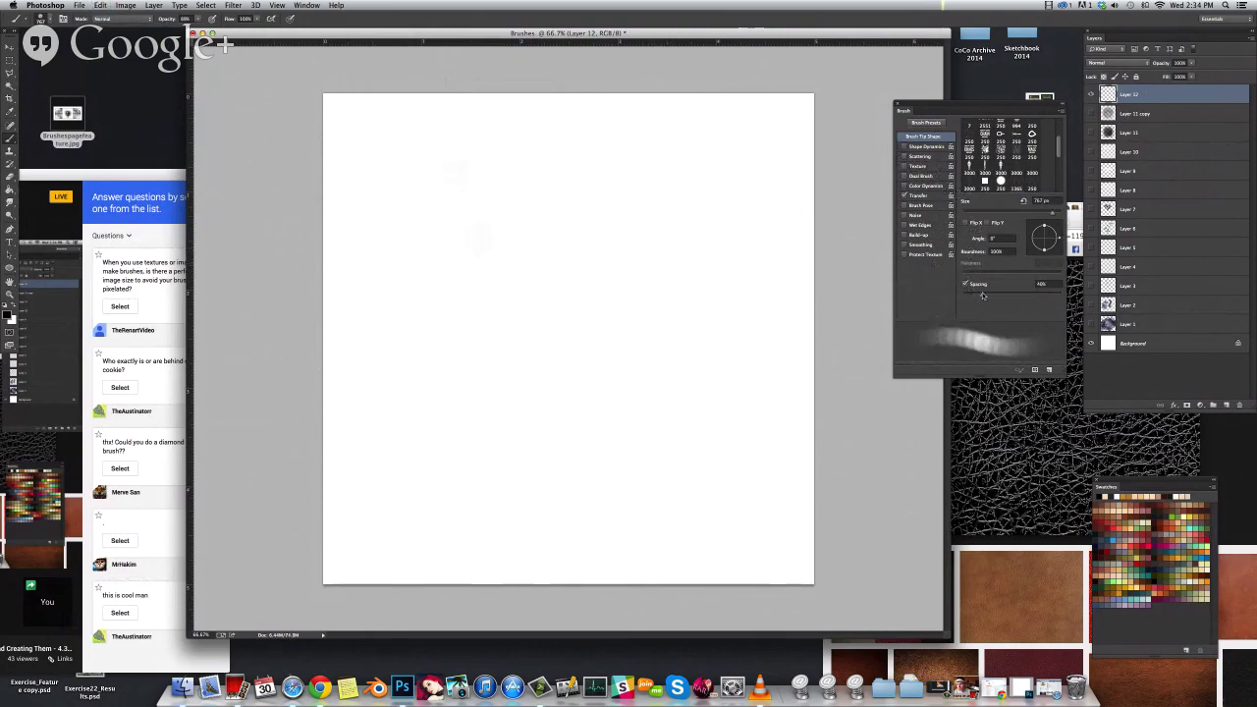
mouse_move(603, 202)
mouse_down()
mouse_move(505, 421)
mouse_move(631, 168)
mouse_move(747, 250)
mouse_up()
key(BackSpace)
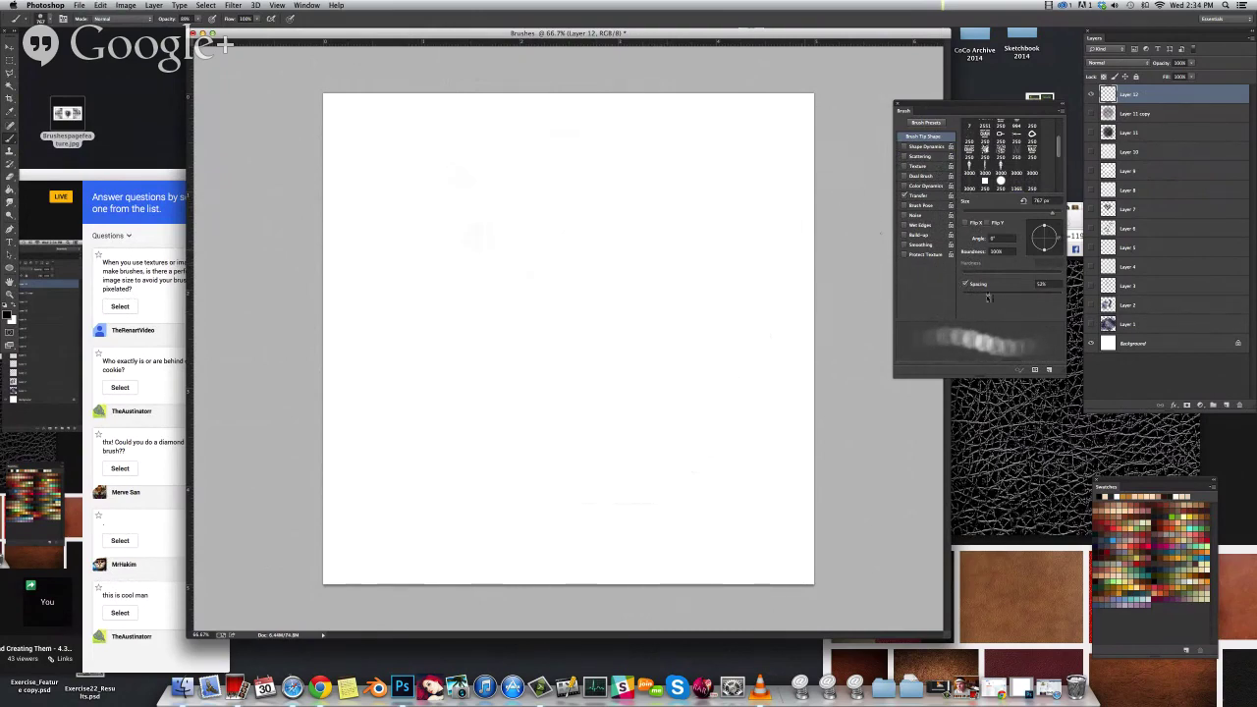
Enable Scattering with scatter reduced to about 54% and count 1, testing it with strokes that are undone
click(907, 157)
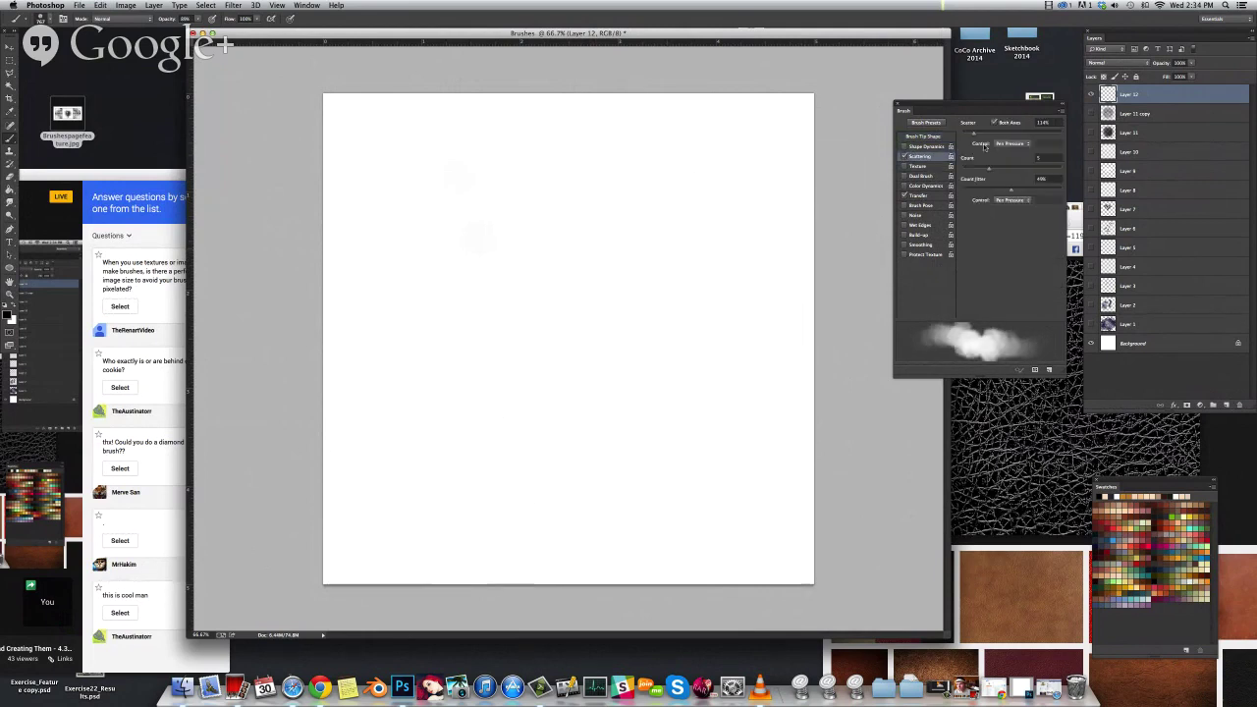
mouse_move(975, 133)
mouse_down()
mouse_move(995, 133)
mouse_move(971, 132)
mouse_up()
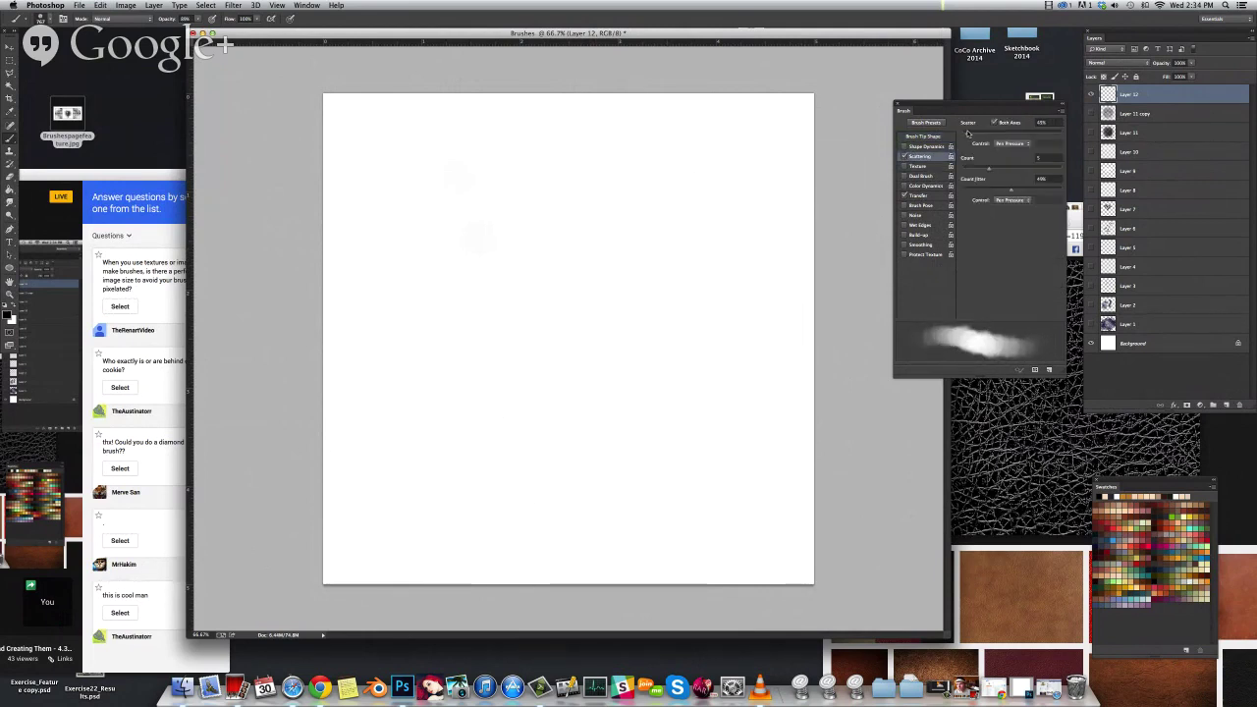
mouse_move(665, 224)
mouse_down()
mouse_move(547, 462)
mouse_move(674, 191)
mouse_move(407, 403)
mouse_up()
mouse_move(423, 339)
mouse_down()
mouse_move(757, 308)
mouse_move(482, 127)
mouse_move(799, 308)
mouse_up()
key(super+z)
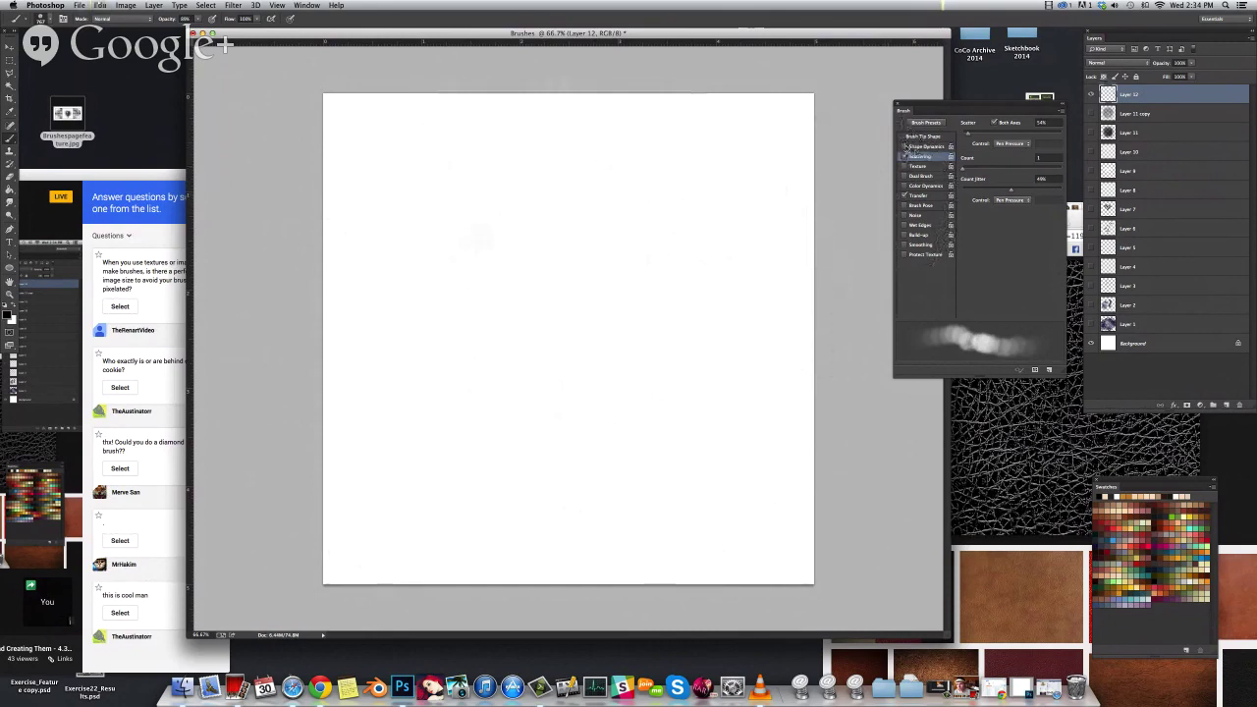
Enable Shape Dynamics with about 20% size jitter, 4% angle jitter and 13% roundness jitter, clearing the test strokes
click(923, 146)
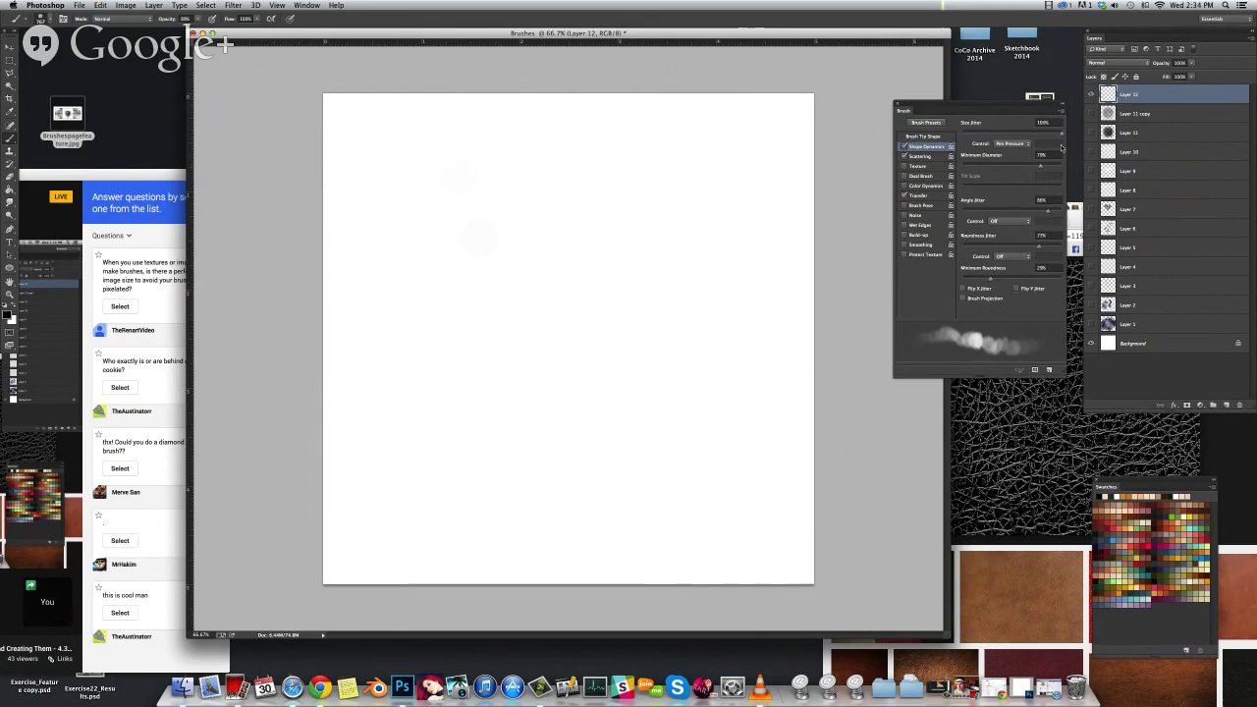
mouse_move(656, 243)
mouse_down()
mouse_move(552, 344)
mouse_move(725, 270)
mouse_move(462, 332)
mouse_move(711, 444)
mouse_up()
key(super+z)
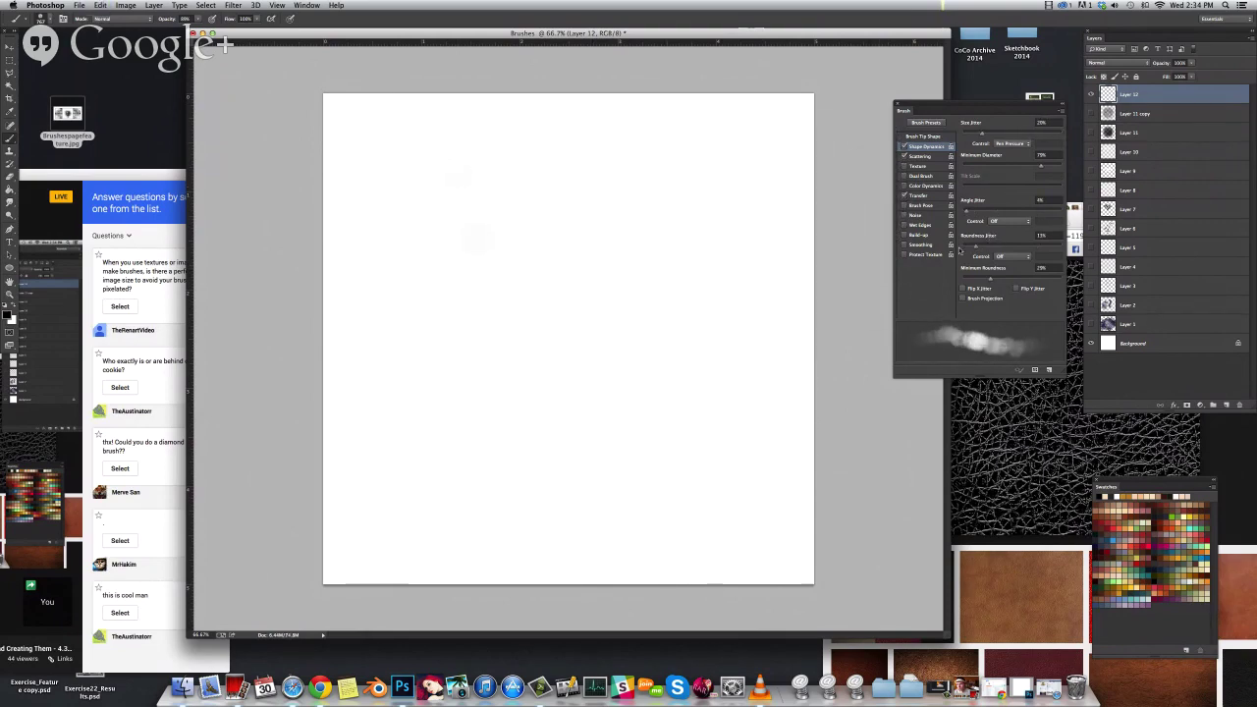
mouse_move(674, 253)
mouse_down()
mouse_move(561, 435)
mouse_move(505, 154)
mouse_move(594, 536)
mouse_move(575, 253)
mouse_up()
key(Delete)
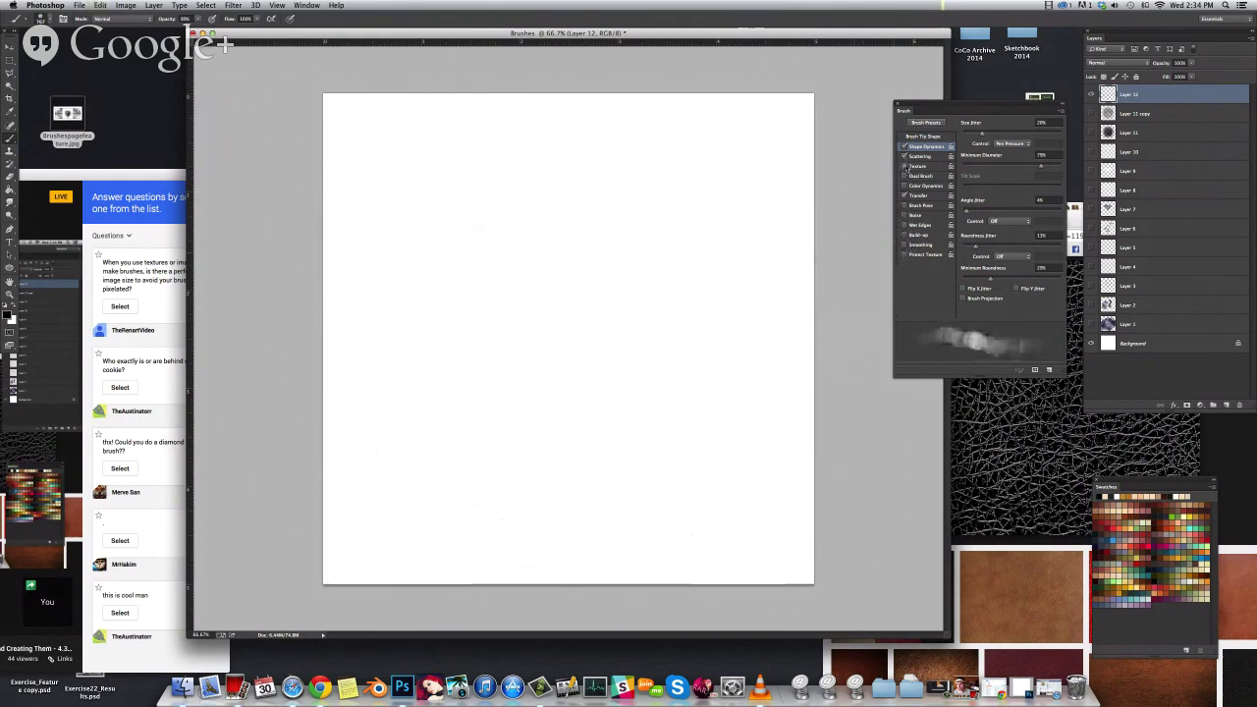
Enable Texture for the leather brush, paint test strokes across the canvas, and undo them
click(919, 166)
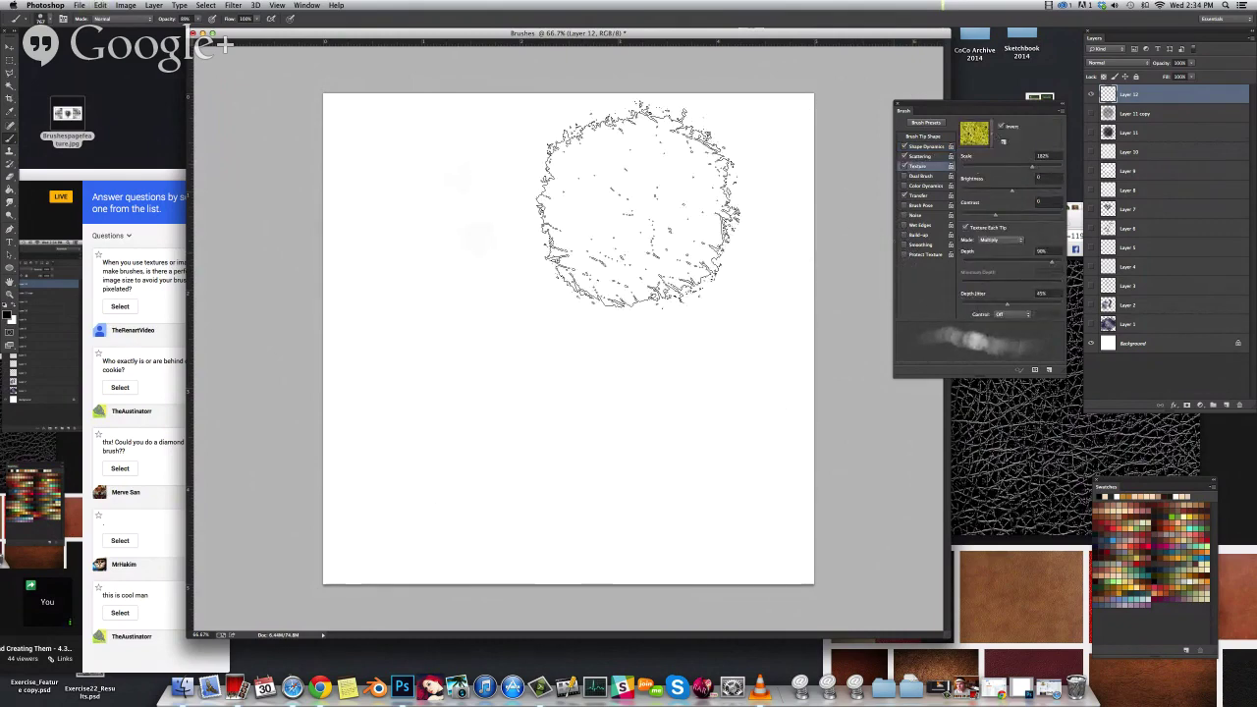
mouse_move(603, 206)
mouse_down()
mouse_move(632, 449)
mouse_move(429, 388)
mouse_move(477, 210)
mouse_move(550, 373)
mouse_move(687, 499)
mouse_move(614, 196)
mouse_move(538, 471)
mouse_move(569, 387)
mouse_up()
key(super+z)
mouse_move(498, 210)
mouse_down()
mouse_move(640, 462)
mouse_move(533, 203)
mouse_move(538, 447)
mouse_move(393, 226)
mouse_move(413, 530)
mouse_move(786, 392)
mouse_move(628, 132)
mouse_up()
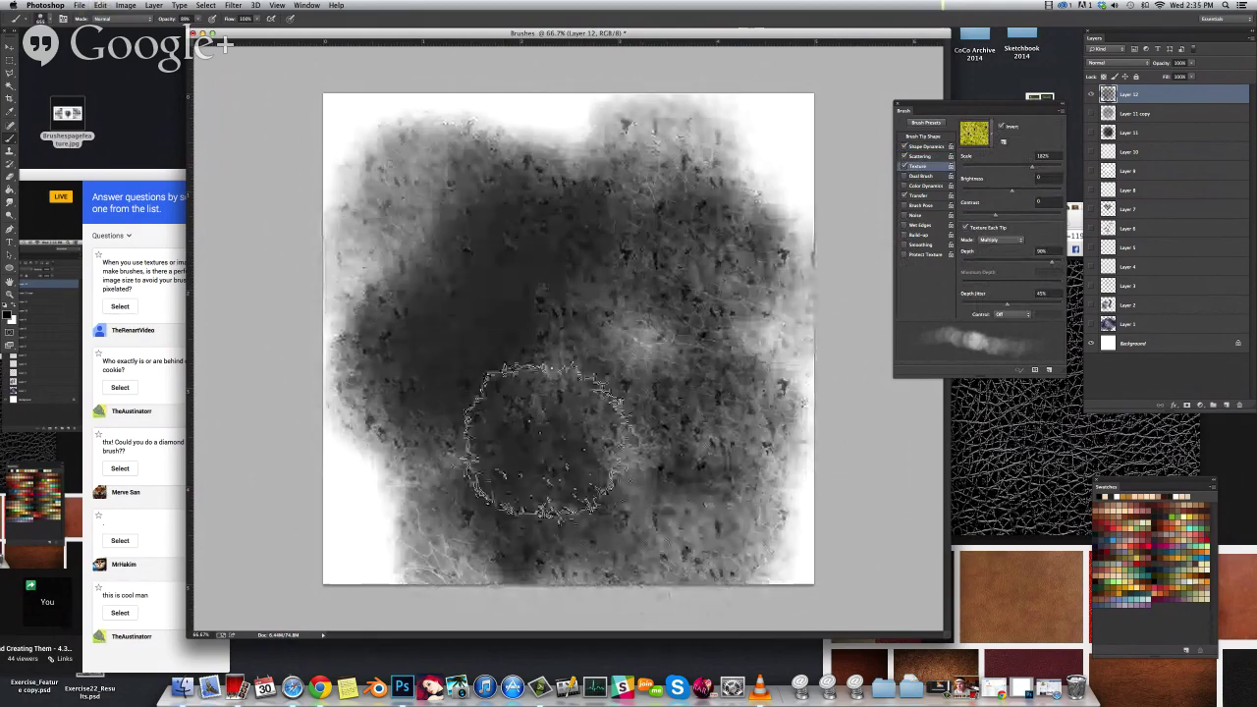
key(super+z)
Switch to the live Q&A window, select the viewer question about who is behind cookie, and return to Photoshop
click(148, 417)
click(119, 387)
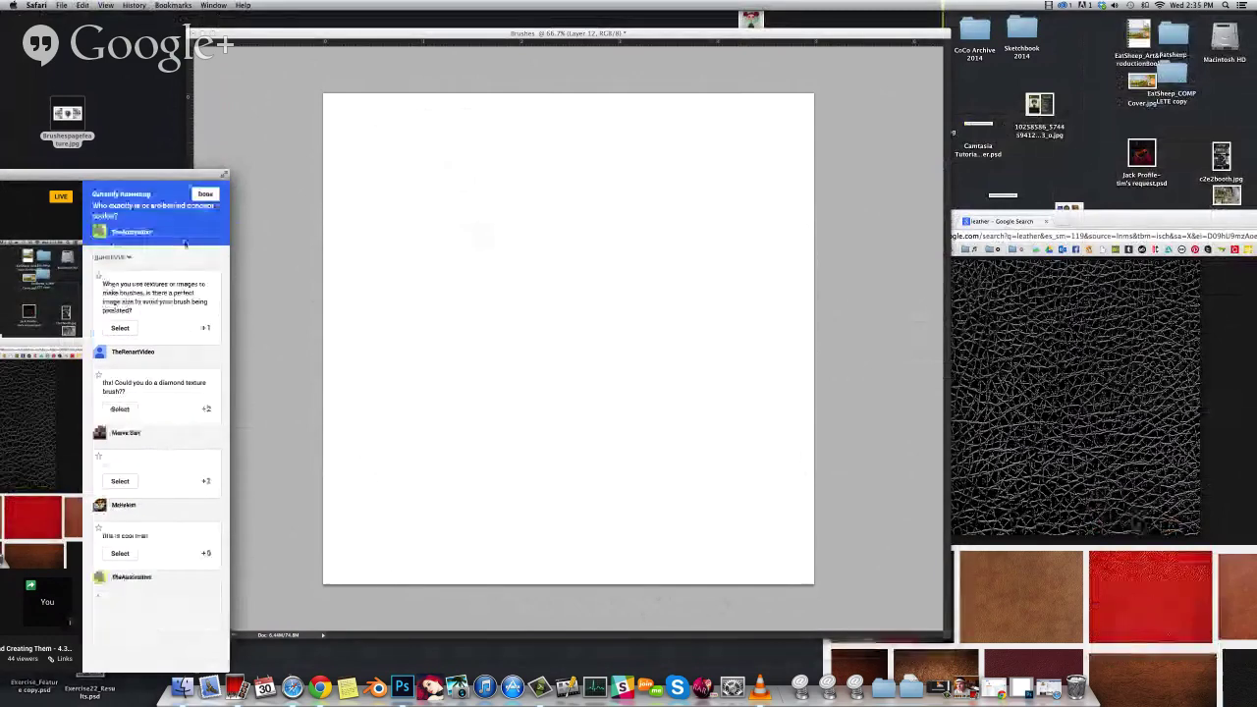
click(438, 315)
Paint test patches and a dense dark mass with the textured leather brush, undoing them back to an empty layer
mouse_move(614, 331)
mouse_down()
mouse_move(594, 331)
mouse_move(597, 357)
mouse_up()
mouse_move(518, 233)
mouse_down()
mouse_move(460, 324)
mouse_move(544, 324)
mouse_move(610, 224)
mouse_move(679, 270)
mouse_move(636, 417)
mouse_move(581, 448)
mouse_up()
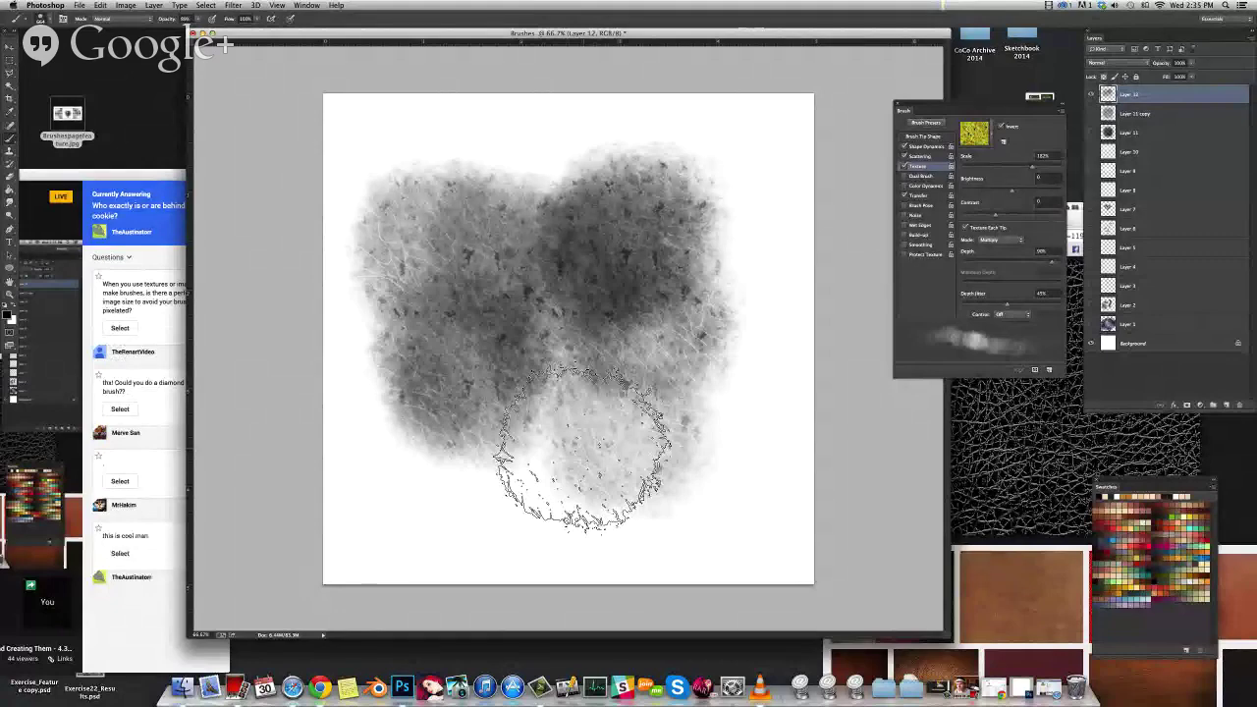
mouse_move(652, 369)
mouse_down()
mouse_move(619, 275)
mouse_move(722, 349)
mouse_move(623, 506)
mouse_move(442, 314)
mouse_move(589, 221)
mouse_move(731, 324)
mouse_move(721, 482)
mouse_move(742, 495)
mouse_move(736, 295)
mouse_move(486, 206)
mouse_move(501, 255)
mouse_move(457, 408)
mouse_move(558, 322)
mouse_move(484, 378)
mouse_move(676, 368)
mouse_up()
key(super+z)
key(super+z)
key(super+z)
key(super+z)
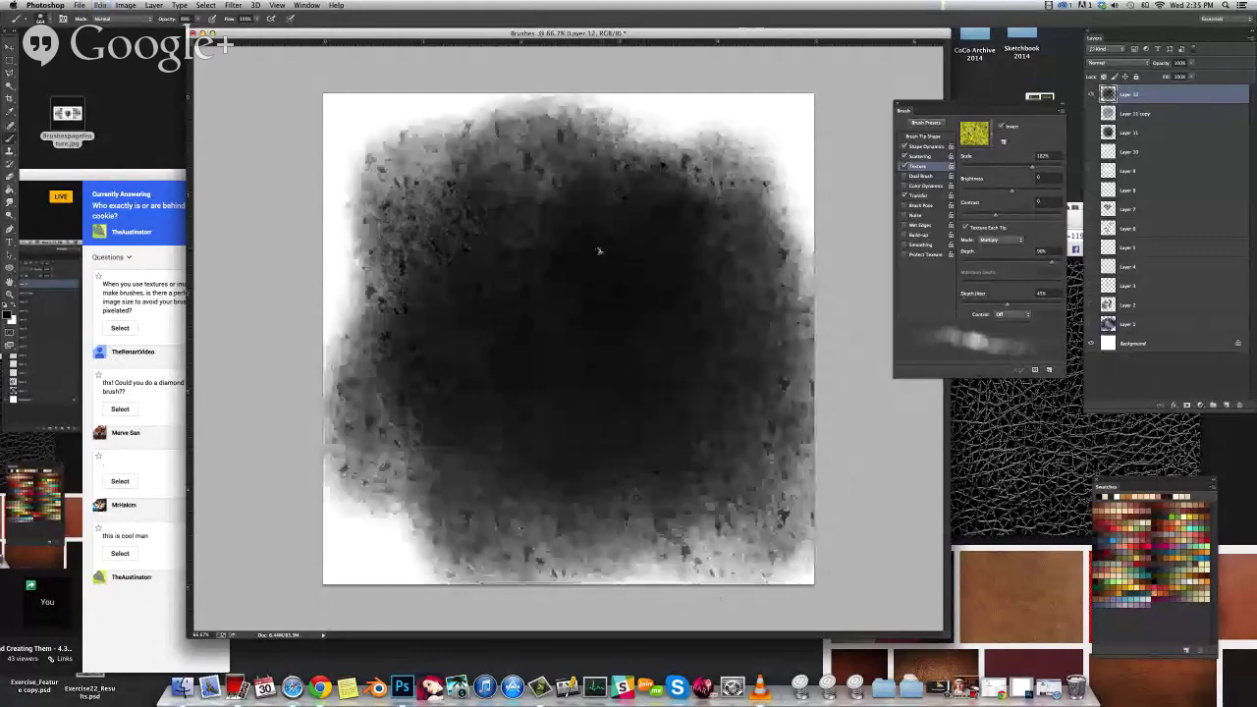
key(super+alt+z)
mouse_move(539, 210)
mouse_down()
mouse_move(453, 293)
mouse_move(473, 337)
mouse_move(666, 231)
mouse_move(540, 391)
mouse_move(516, 458)
mouse_move(641, 434)
mouse_move(703, 215)
mouse_move(725, 426)
mouse_move(624, 530)
mouse_move(436, 479)
mouse_move(442, 191)
mouse_move(564, 147)
mouse_move(756, 197)
mouse_move(770, 364)
mouse_move(628, 540)
mouse_move(442, 521)
mouse_move(412, 491)
mouse_move(359, 304)
mouse_move(511, 108)
mouse_move(589, 113)
mouse_move(531, 368)
mouse_move(580, 177)
mouse_move(737, 324)
mouse_move(752, 515)
mouse_move(393, 516)
mouse_move(402, 484)
mouse_up()
key(ctrl+z)
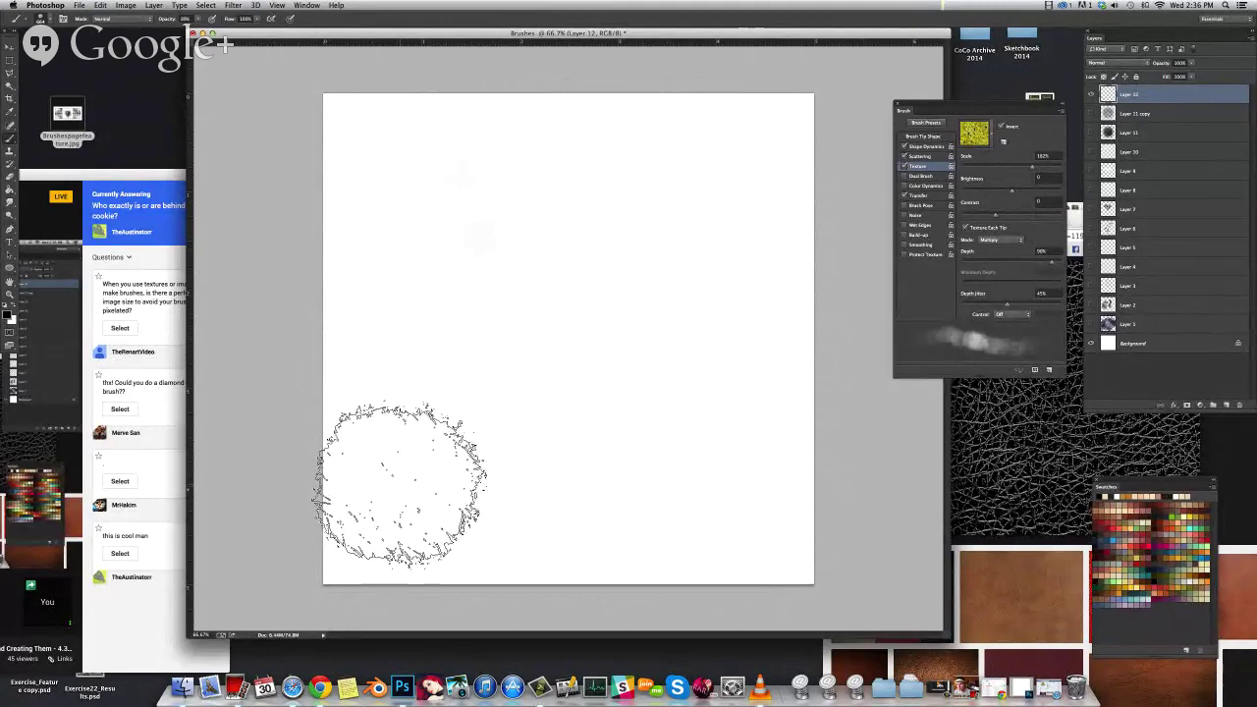
Fill the canvas with textured leather brush strokes, turn off the brush's Texture option, and clear the whole layer
mouse_move(399, 160)
mouse_down()
mouse_move(414, 226)
mouse_move(416, 481)
mouse_move(482, 486)
mouse_move(499, 344)
mouse_move(575, 172)
mouse_move(583, 496)
mouse_move(649, 460)
mouse_move(680, 147)
mouse_move(743, 289)
mouse_move(718, 403)
mouse_move(716, 505)
mouse_move(422, 501)
mouse_move(395, 461)
mouse_move(431, 152)
mouse_move(664, 388)
mouse_move(722, 167)
mouse_move(752, 310)
mouse_move(482, 422)
mouse_move(521, 255)
mouse_move(437, 214)
mouse_up()
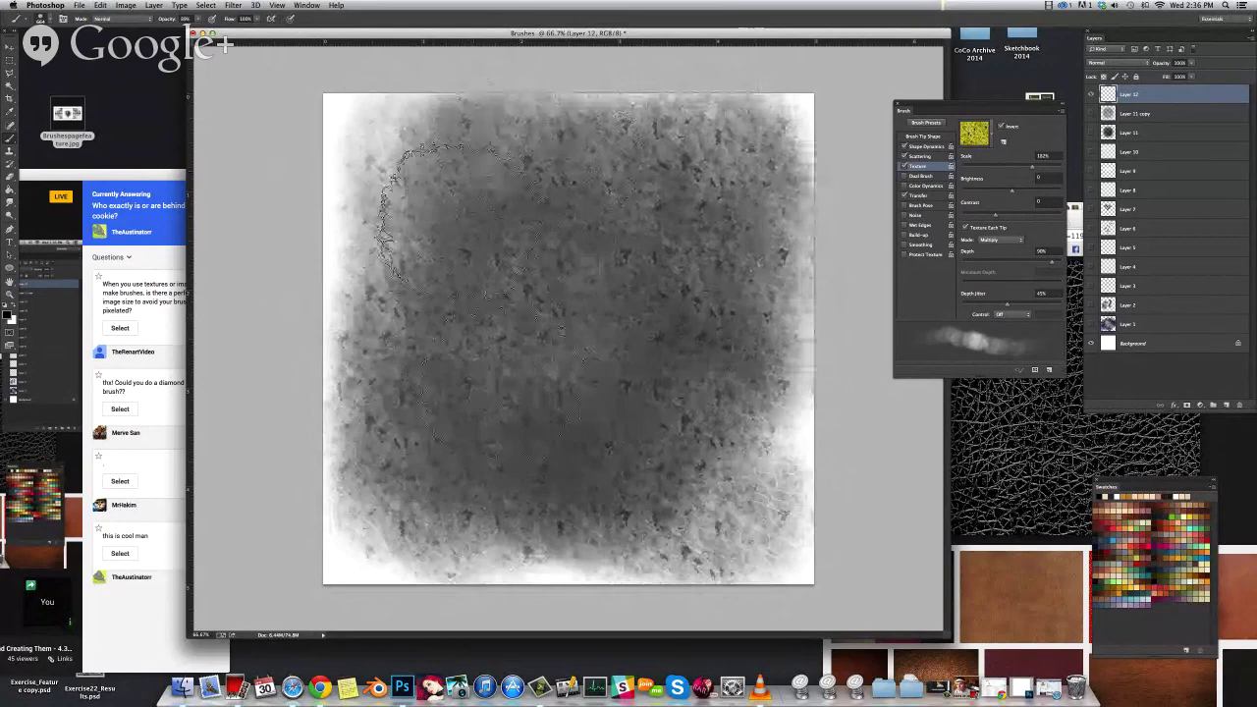
click(905, 166)
key(super+a)
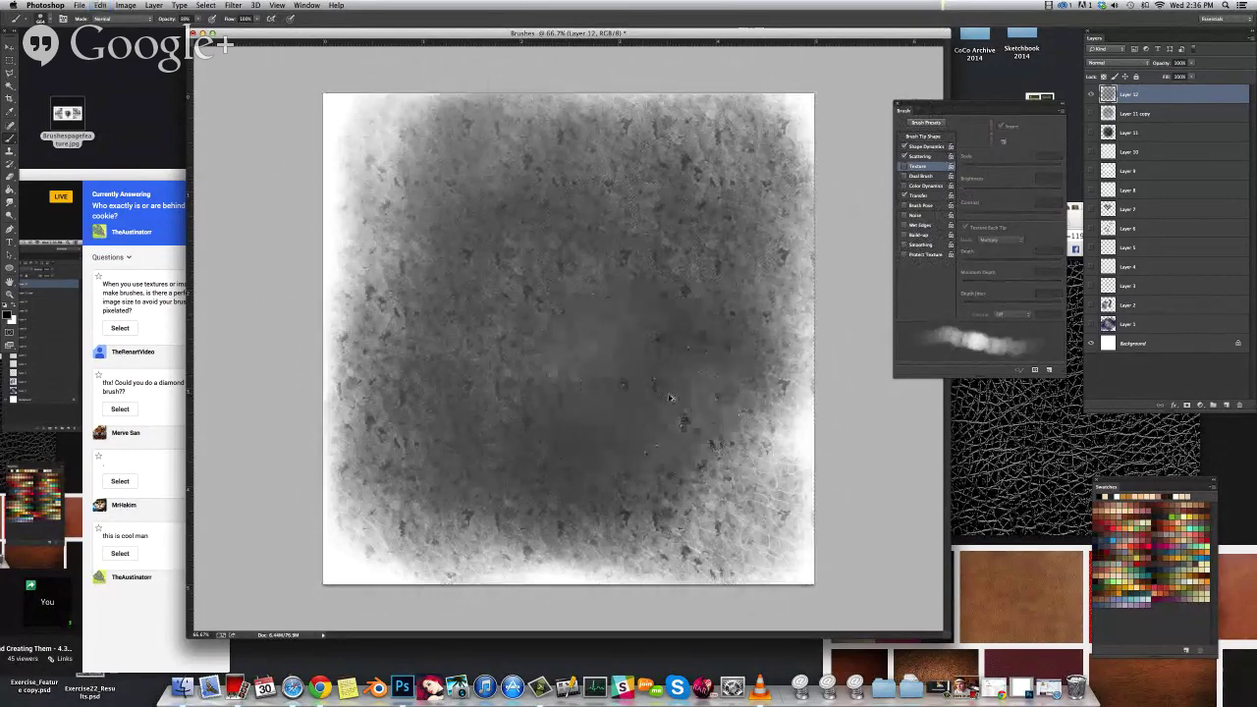
key(Delete)
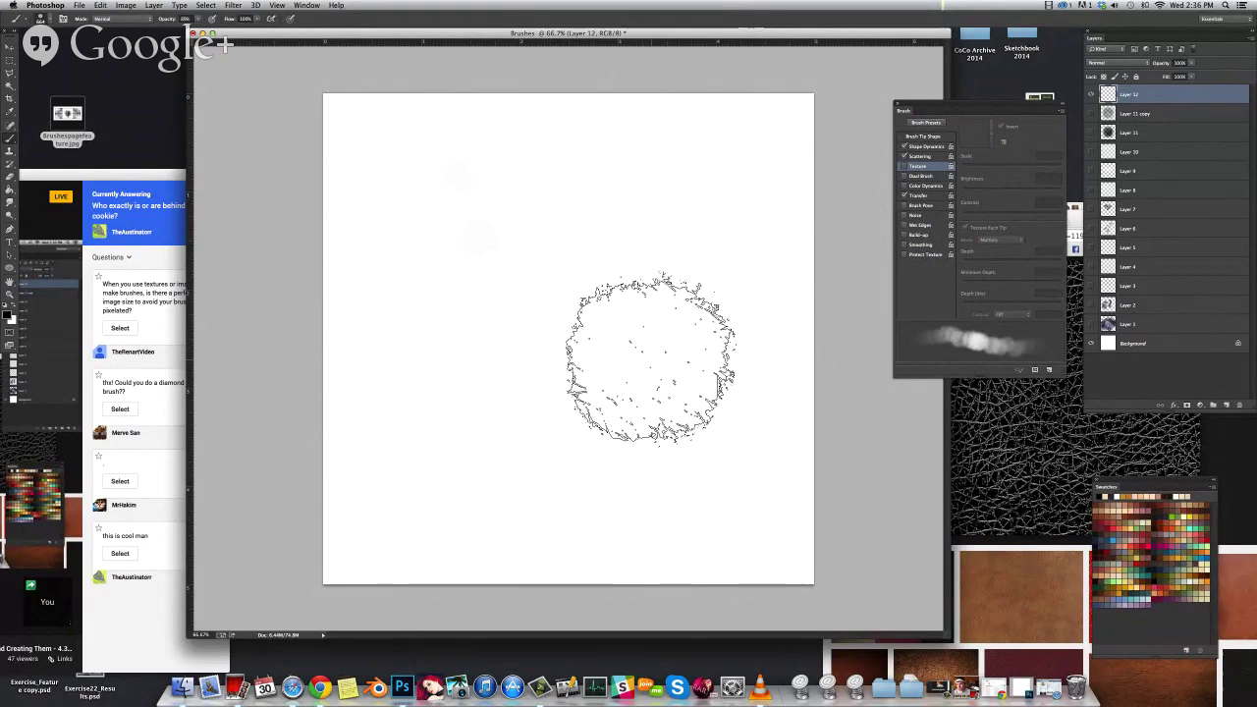
Paint broad test masses across the canvas with the untextured leather brush and clear them from the layer
mouse_move(463, 141)
mouse_down()
mouse_move(438, 314)
mouse_move(608, 211)
mouse_move(515, 412)
mouse_move(554, 432)
mouse_move(701, 309)
mouse_move(685, 465)
mouse_up()
key(super+z)
mouse_move(449, 177)
mouse_down()
mouse_move(428, 228)
mouse_move(557, 182)
mouse_move(571, 245)
mouse_move(492, 432)
mouse_move(709, 216)
mouse_move(664, 392)
mouse_move(552, 476)
mouse_move(748, 363)
mouse_move(694, 162)
mouse_move(410, 236)
mouse_move(398, 437)
mouse_move(623, 496)
mouse_move(704, 462)
mouse_move(674, 393)
mouse_up()
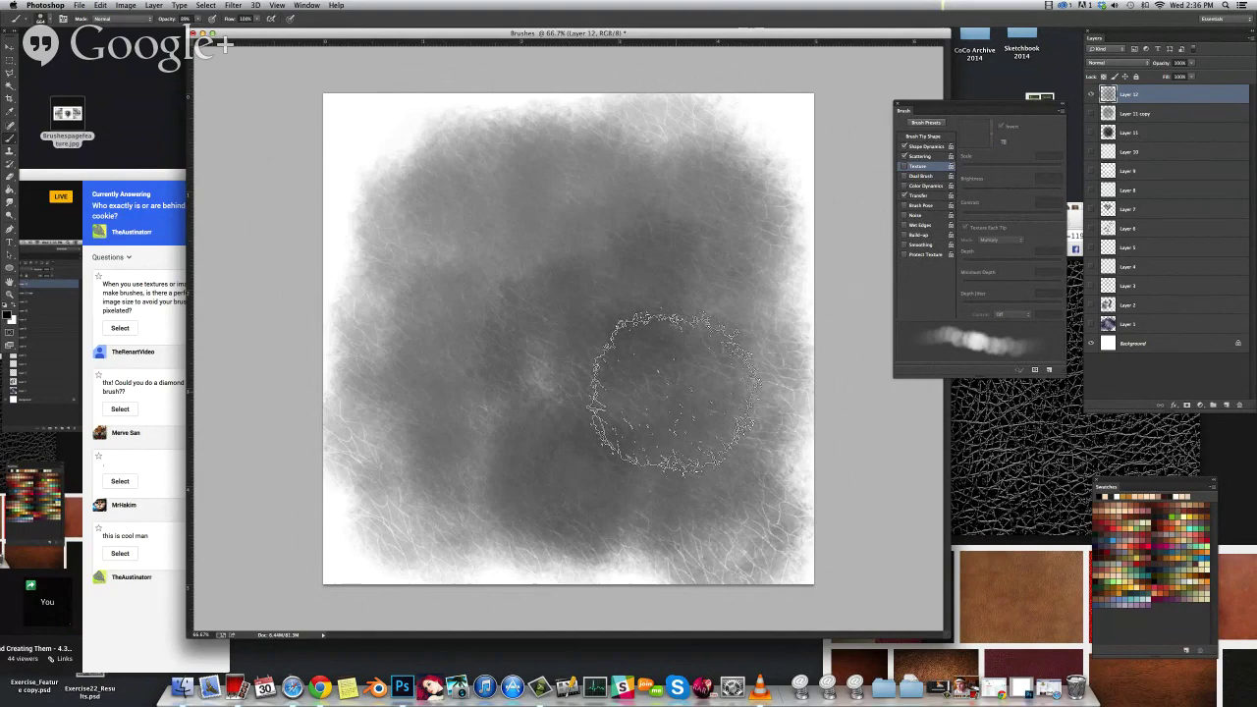
key(Delete)
mouse_move(427, 160)
mouse_down()
mouse_move(648, 162)
mouse_move(716, 177)
mouse_move(746, 378)
mouse_move(643, 483)
mouse_move(449, 488)
mouse_move(408, 369)
mouse_move(525, 299)
mouse_move(614, 304)
mouse_move(599, 206)
mouse_move(662, 295)
mouse_move(761, 516)
mouse_up()
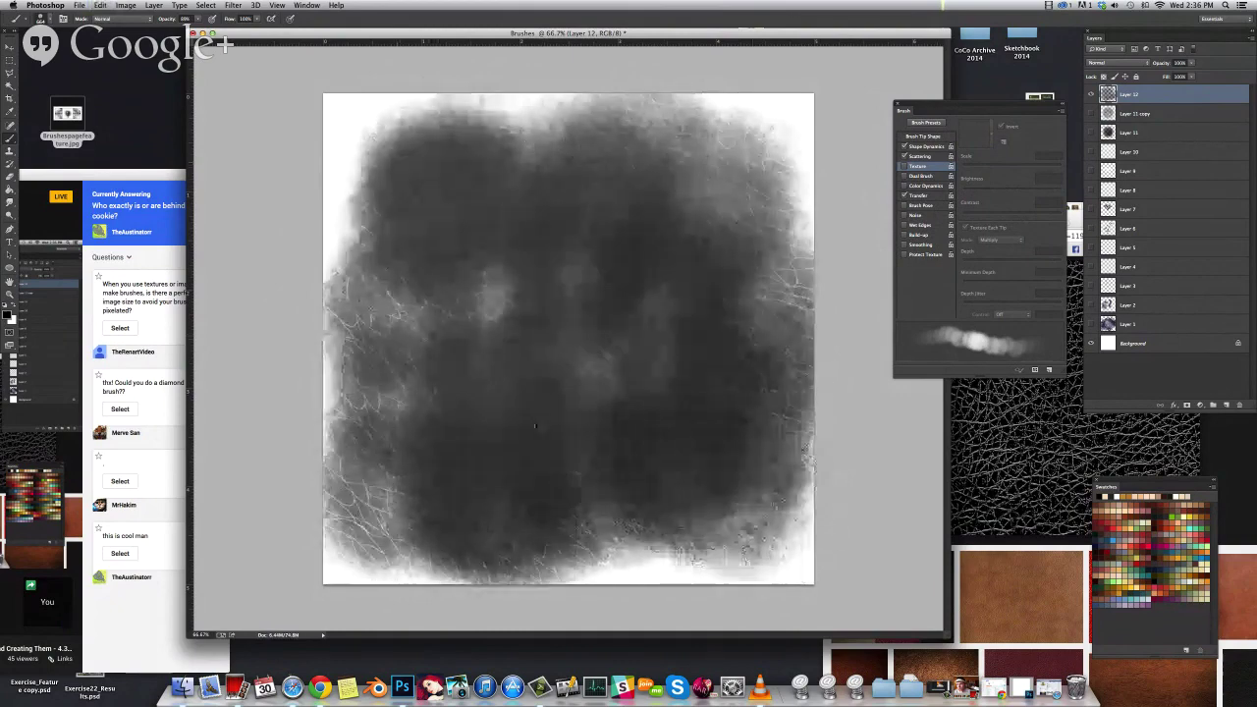
key(Delete)
Switch to the live Q&A window, mark the question about who is behind Concept Cookie as done, and return to Photoshop
click(130, 301)
click(205, 195)
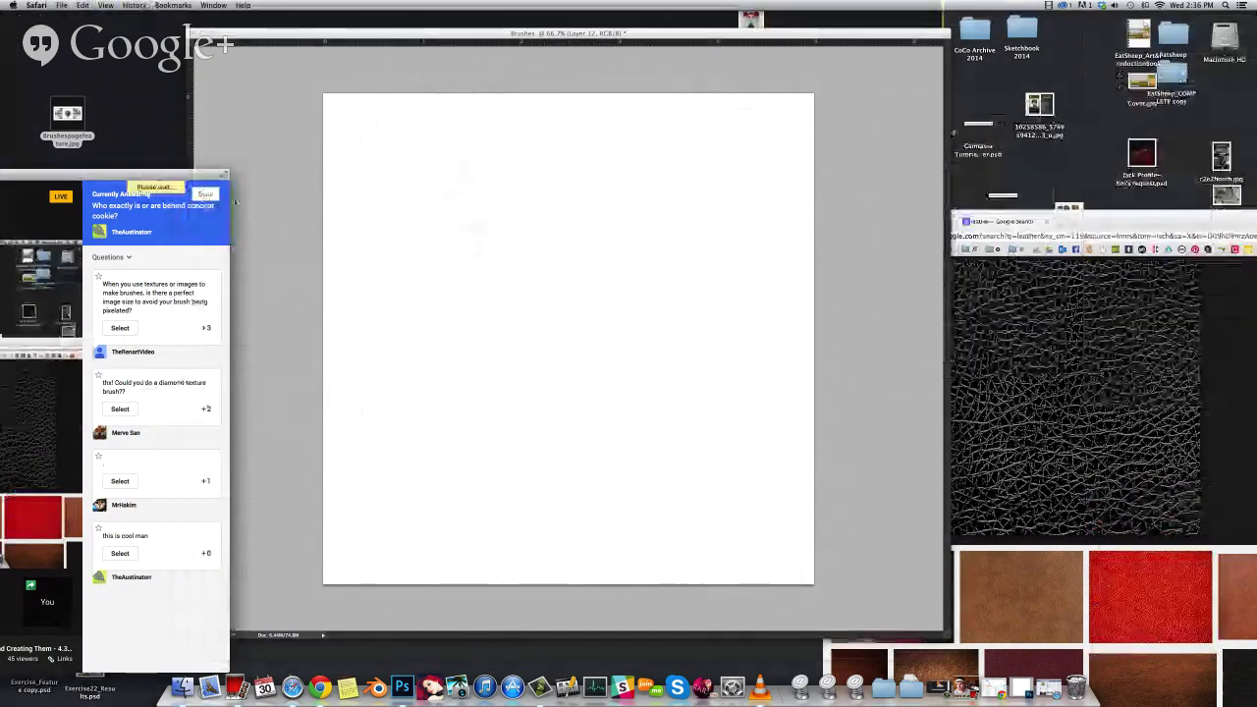
click(397, 280)
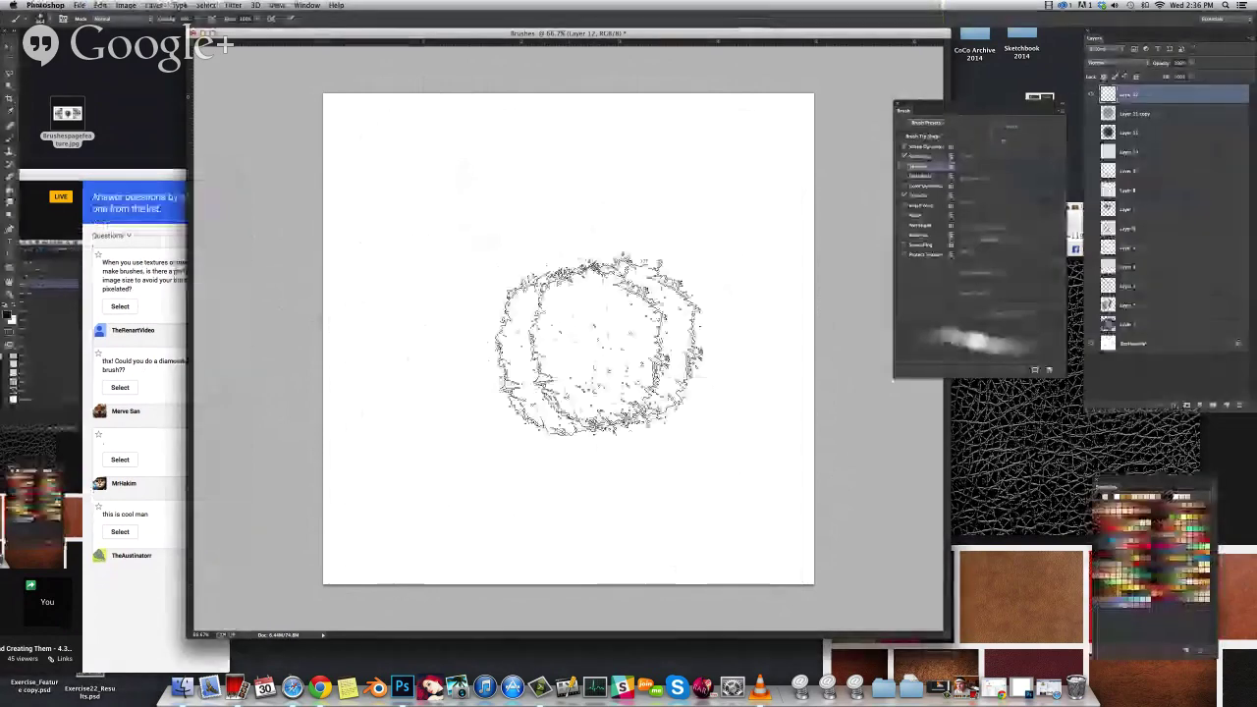
Paint one more large dark mass in the middle of the canvas with the leather brush and undo it
mouse_move(644, 237)
mouse_down()
mouse_move(504, 240)
mouse_move(506, 228)
mouse_move(589, 378)
mouse_move(560, 353)
mouse_up()
key(super+z)
mouse_move(566, 212)
mouse_down()
mouse_move(462, 364)
mouse_move(575, 393)
mouse_move(530, 373)
mouse_move(522, 383)
mouse_up()
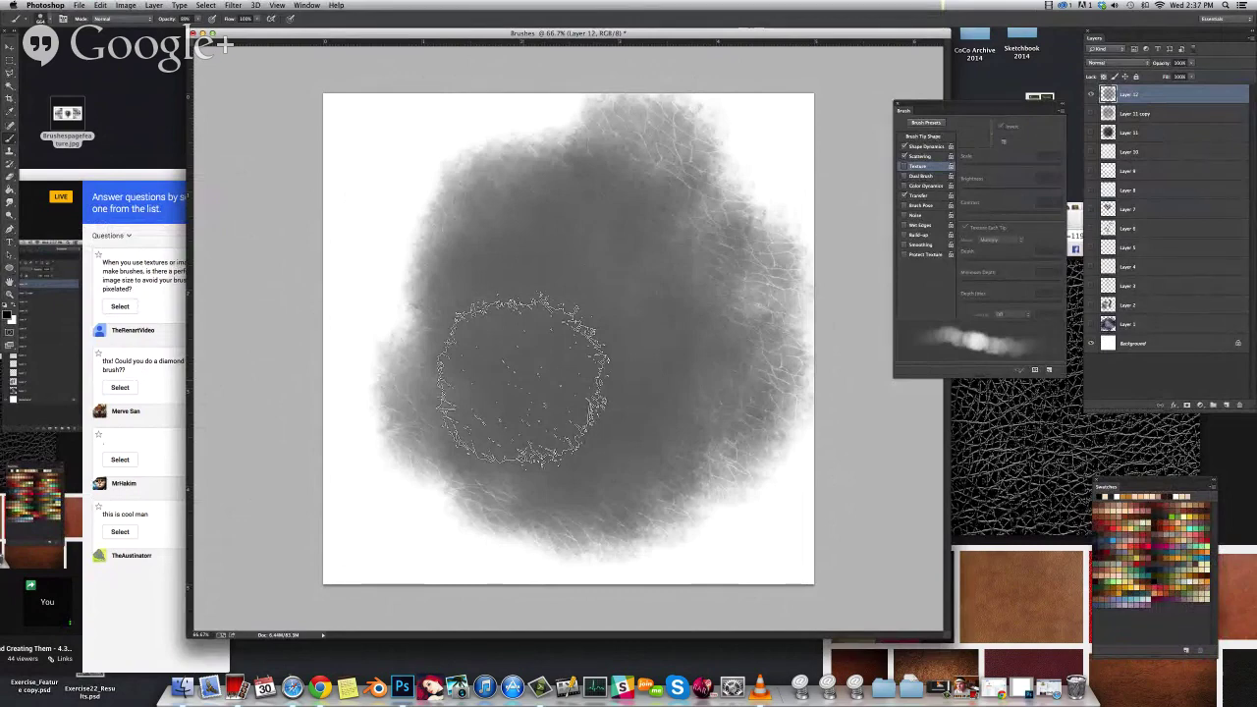
key(super+z)
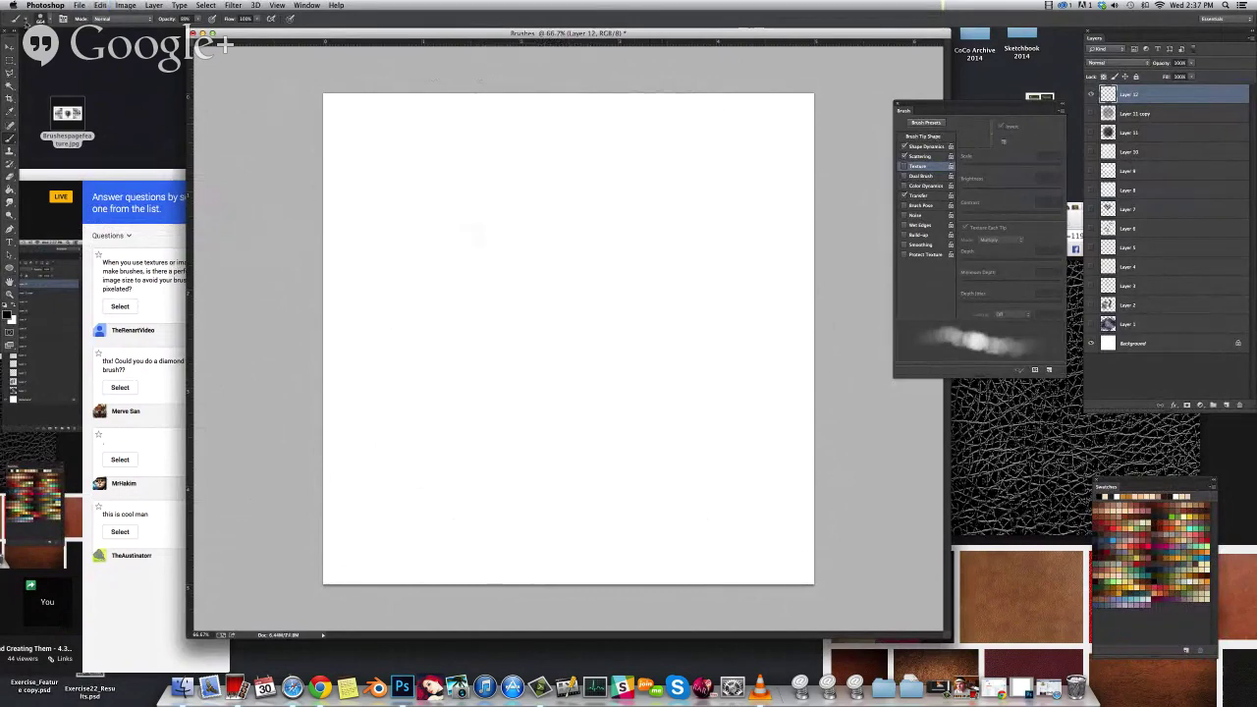
Save the tuned leather brush as a new preset named Brushes_2 with its brush size captured
click(42, 19)
click(381, 51)
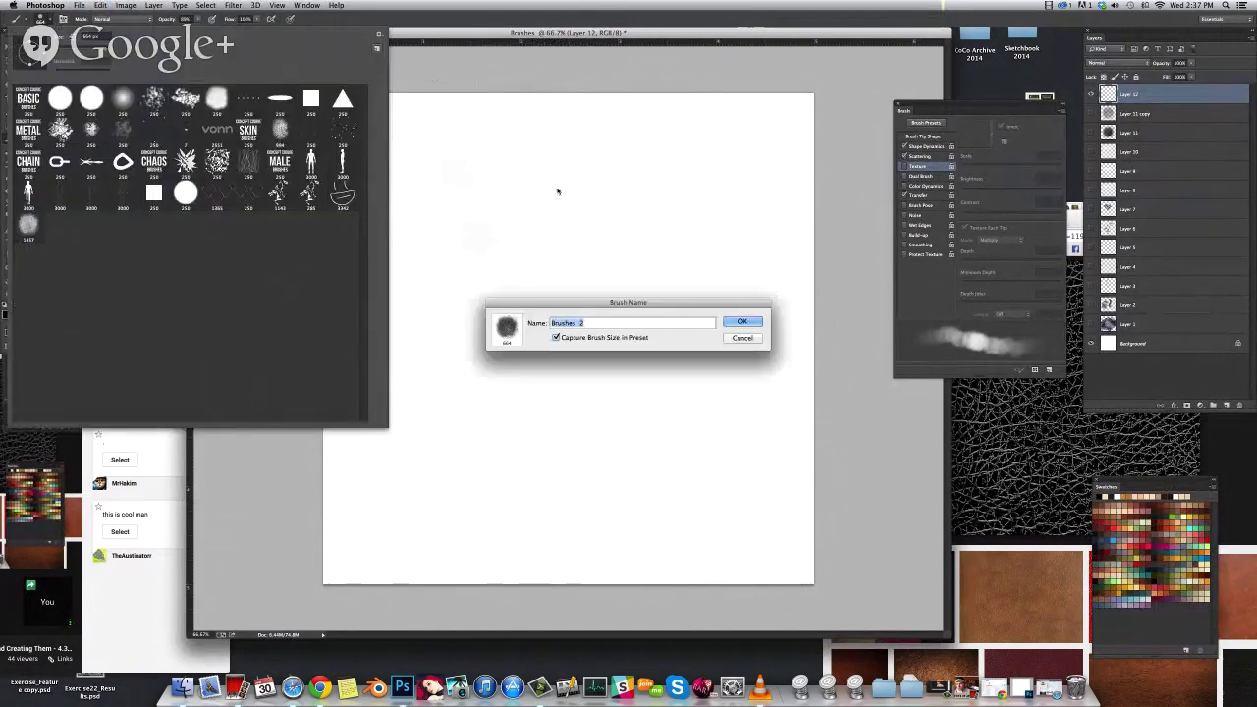
click(742, 323)
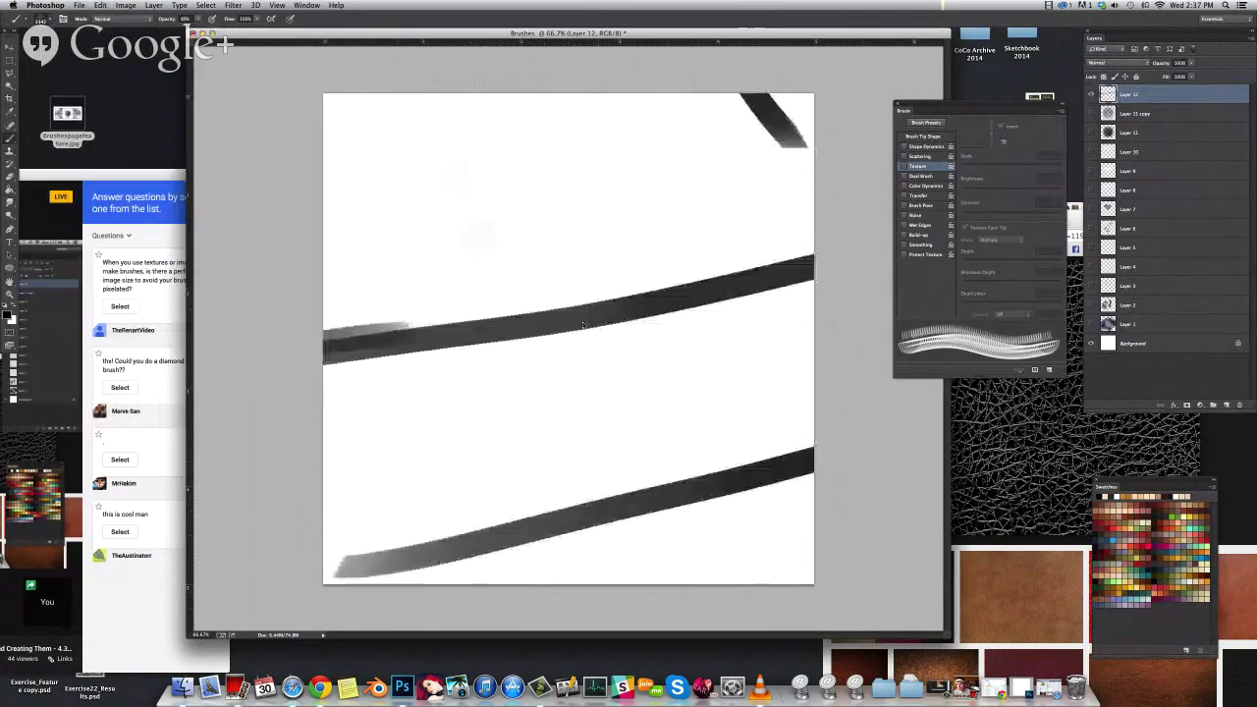
Try stamping the bowl-shaped brush preset on the canvas at different sizes and clear the test marks
drag(589, 320, 481, 322)
click(598, 339)
key(super+z)
drag(605, 341, 466, 334)
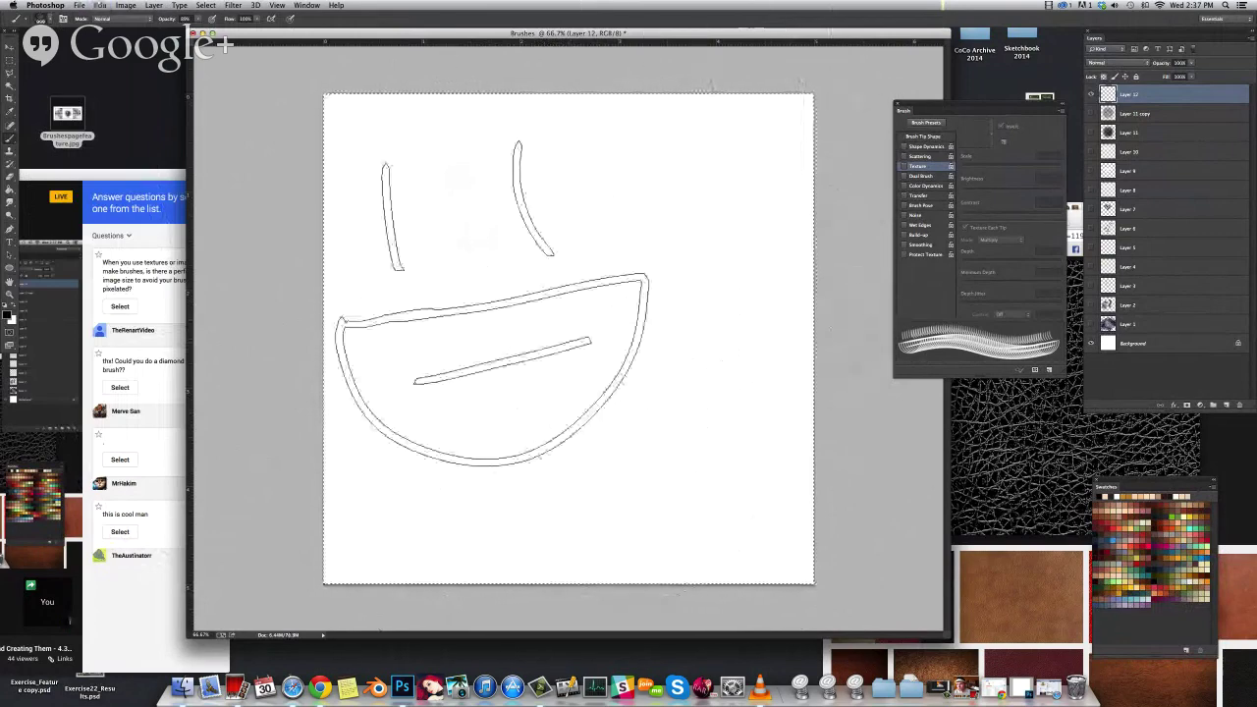
click(51, 20)
click(51, 20)
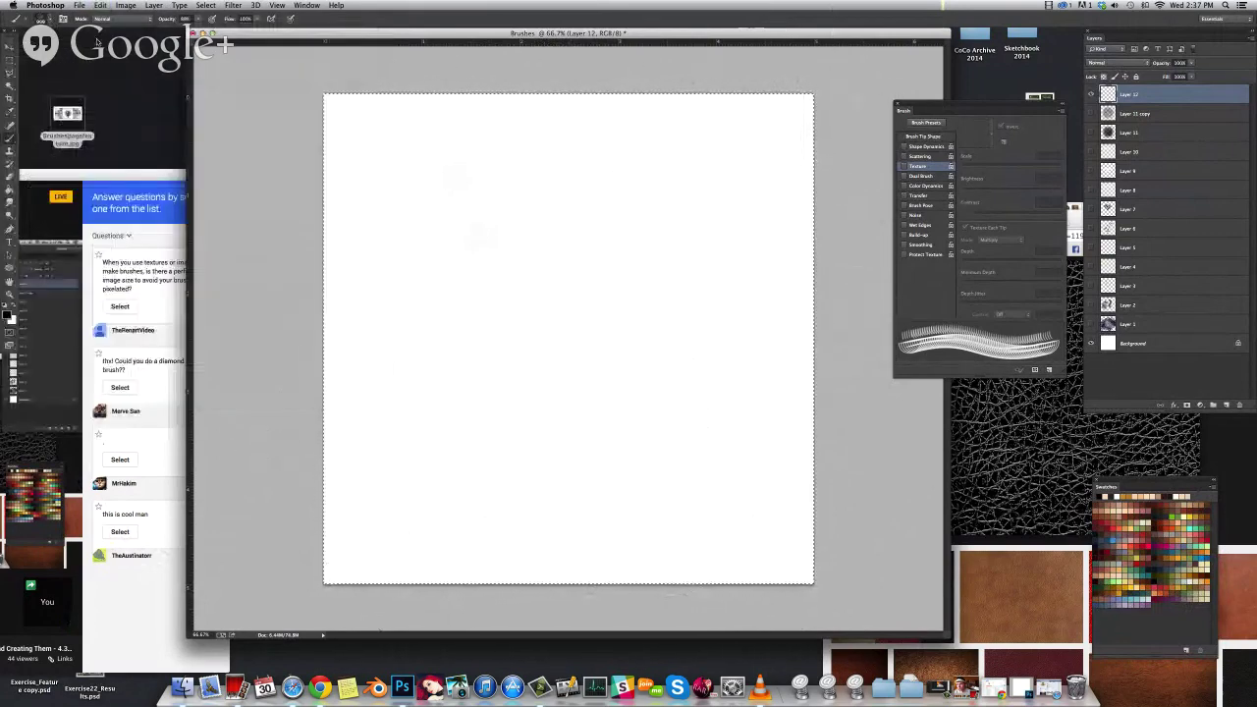
Minimize the Chrome window with the leather images, restore the Safari window, and load the Concept Cookie site on cgcookie.com
click(1056, 510)
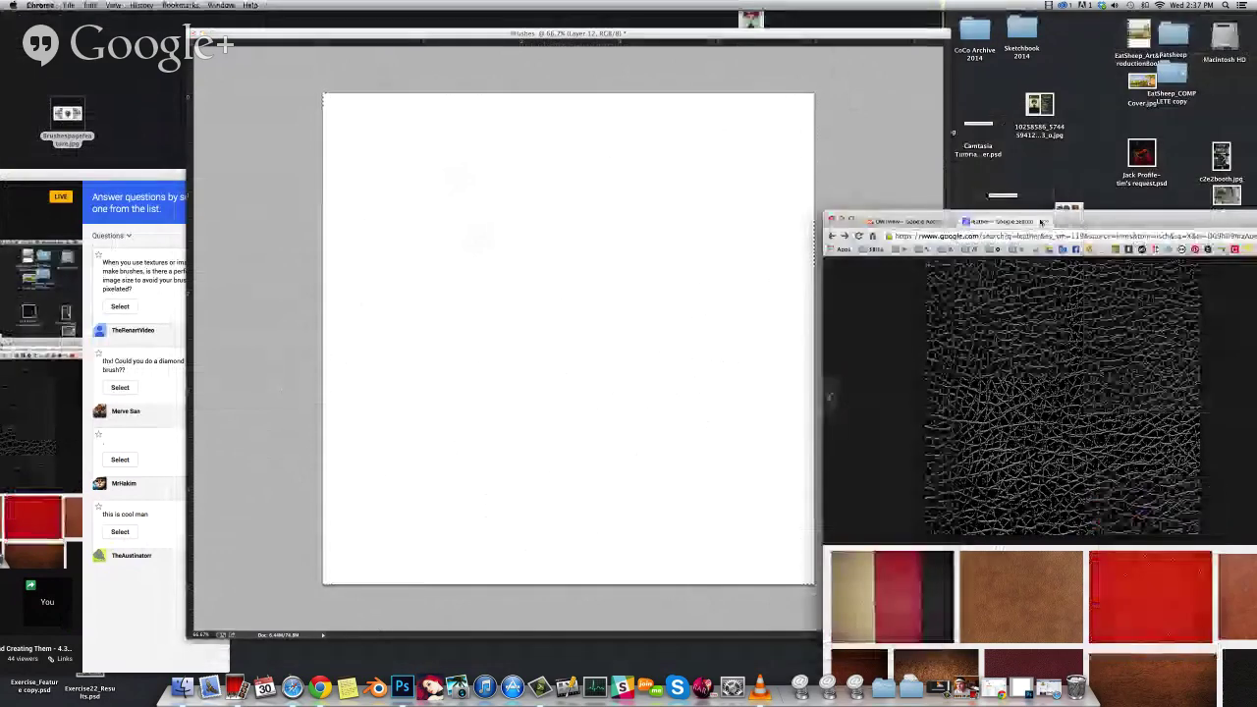
click(842, 219)
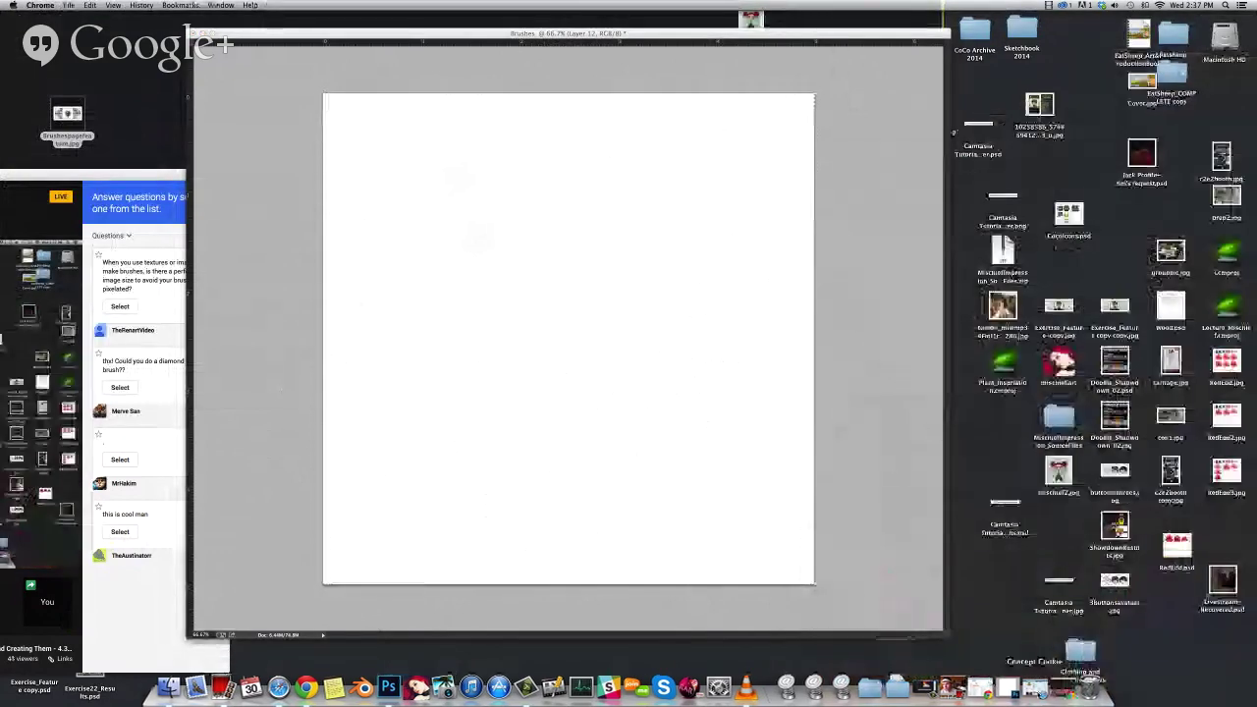
click(1038, 688)
click(751, 390)
drag(797, 368, 614, 208)
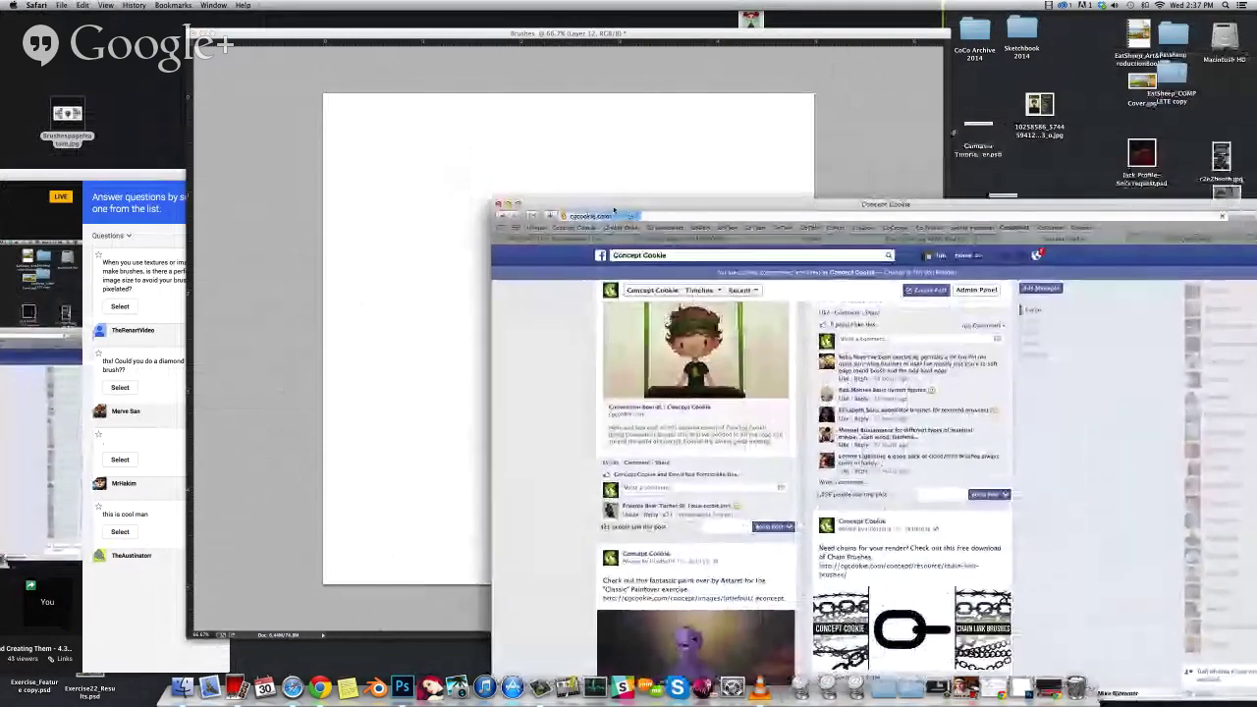
Open the Male Brushes page from the site's brush resources, move the browser window out of the way, and return to Photoshop
mouse_move(843, 349)
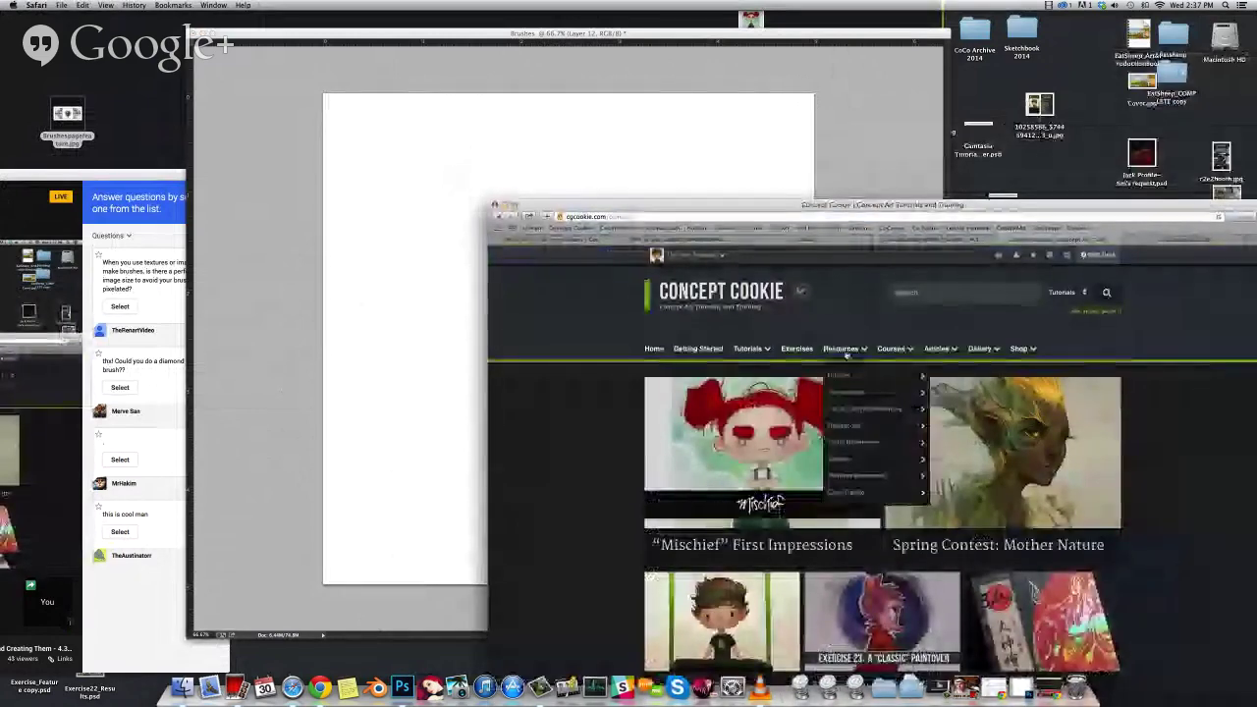
mouse_move(862, 430)
mouse_move(877, 377)
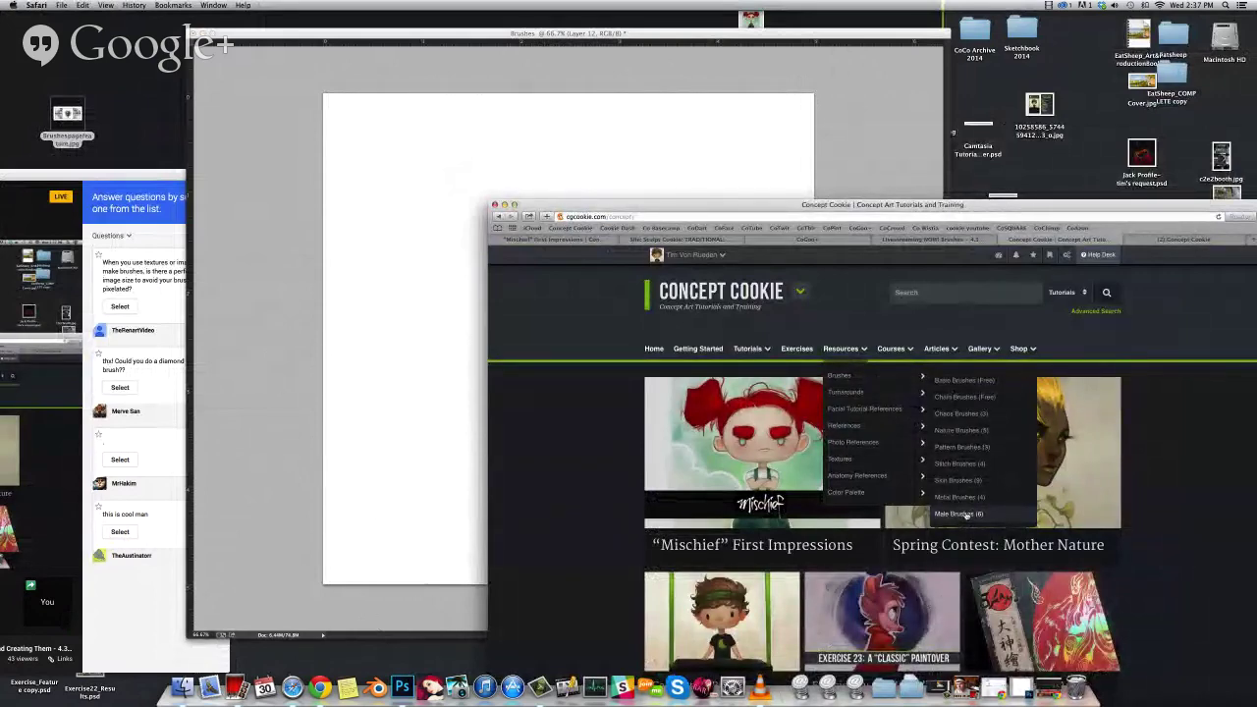
click(967, 513)
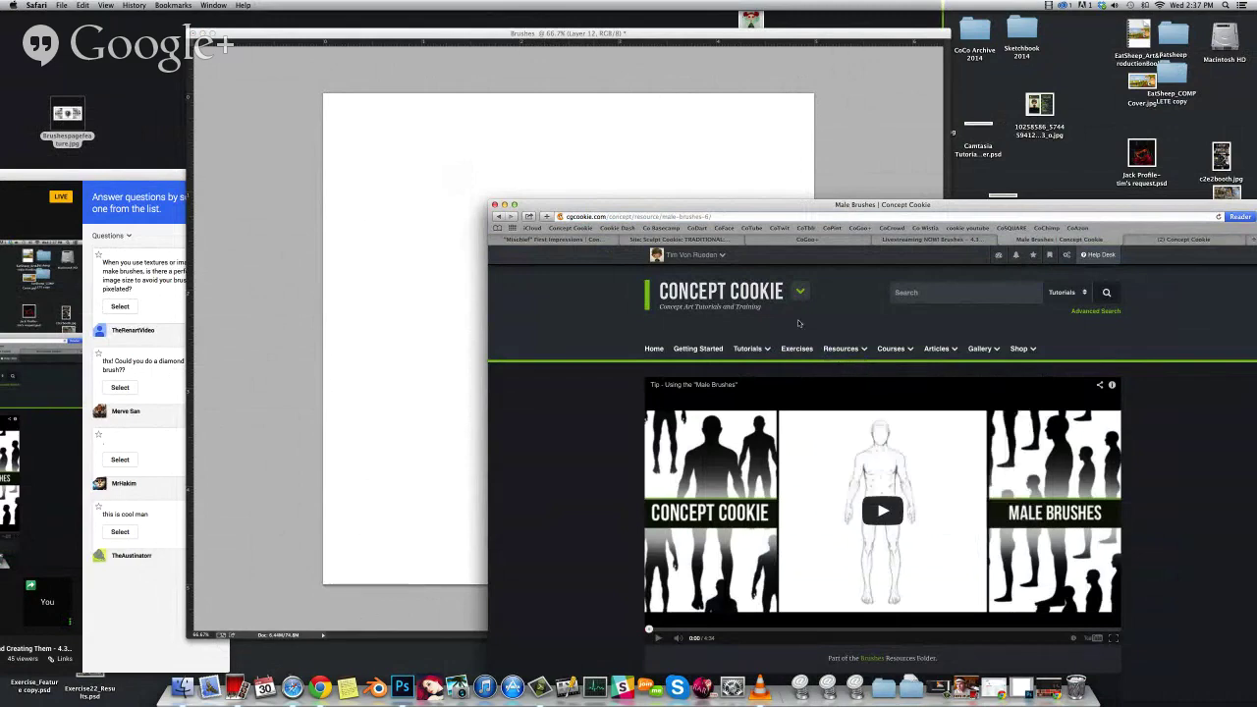
drag(863, 207, 989, 641)
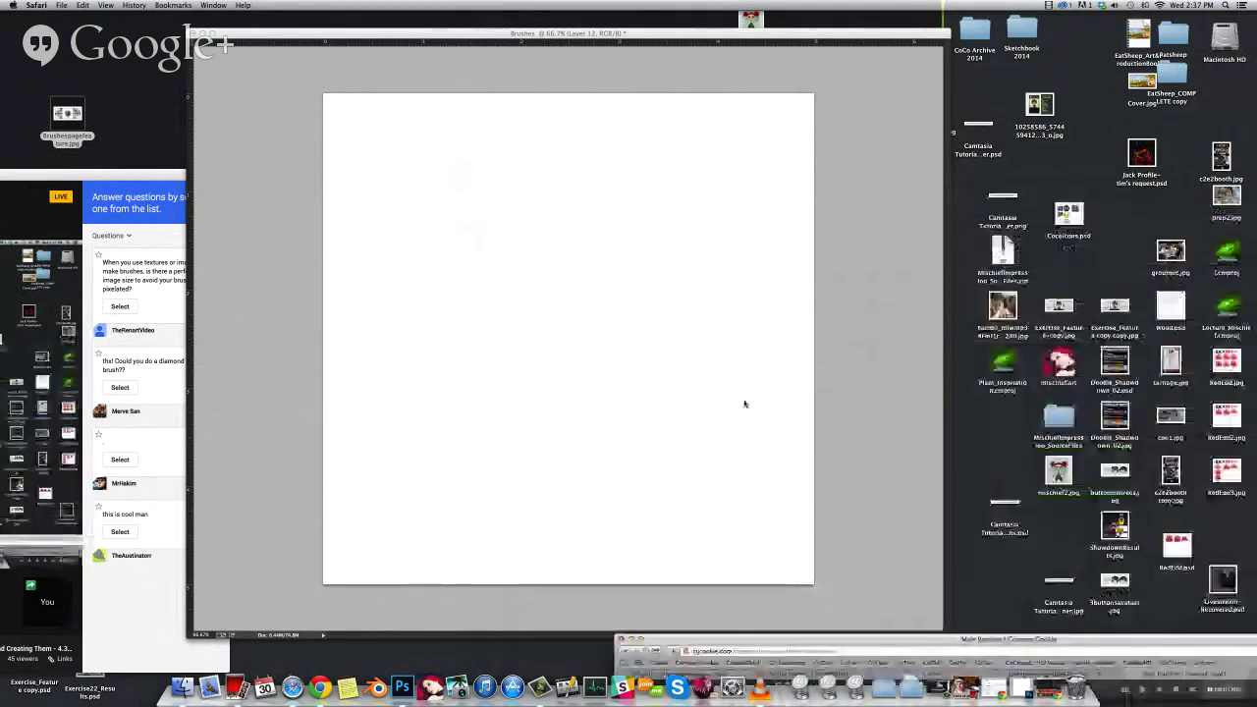
click(743, 404)
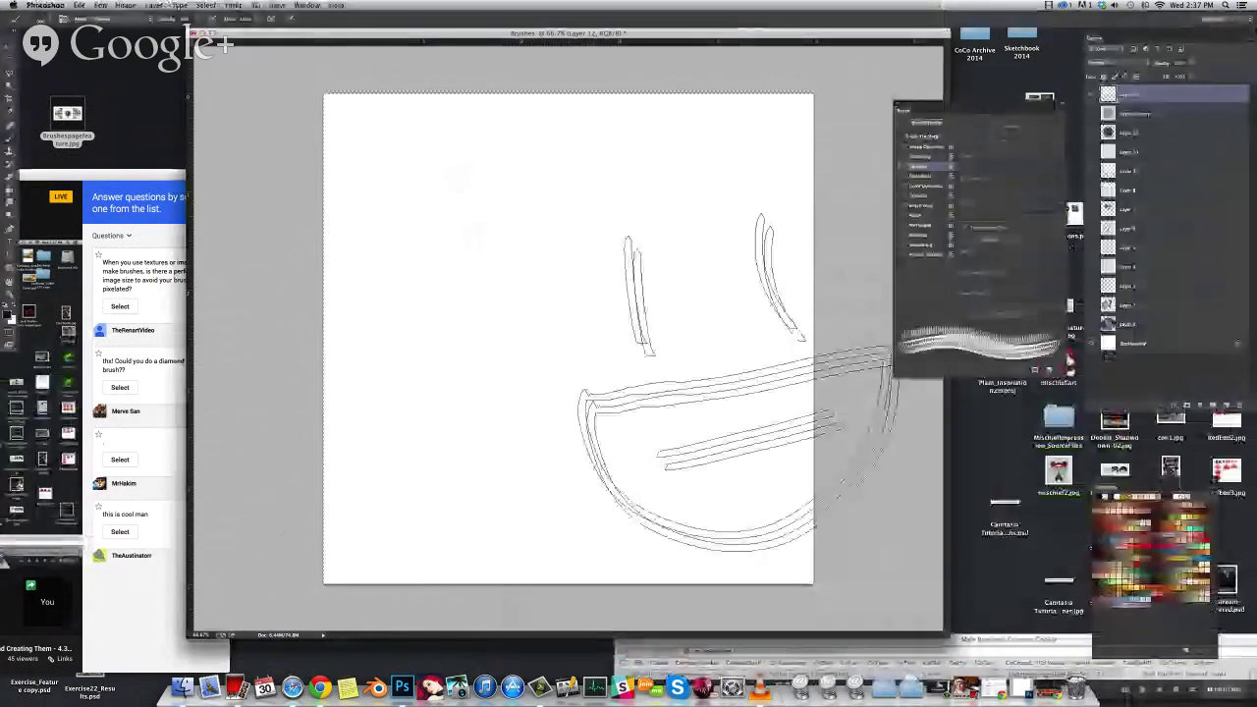
Shrink the brush and choose a thin round sketching preset with Transfer enabled, undoing a short test stroke
mouse_move(616, 349)
mouse_down()
mouse_move(477, 322)
mouse_move(517, 323)
mouse_up()
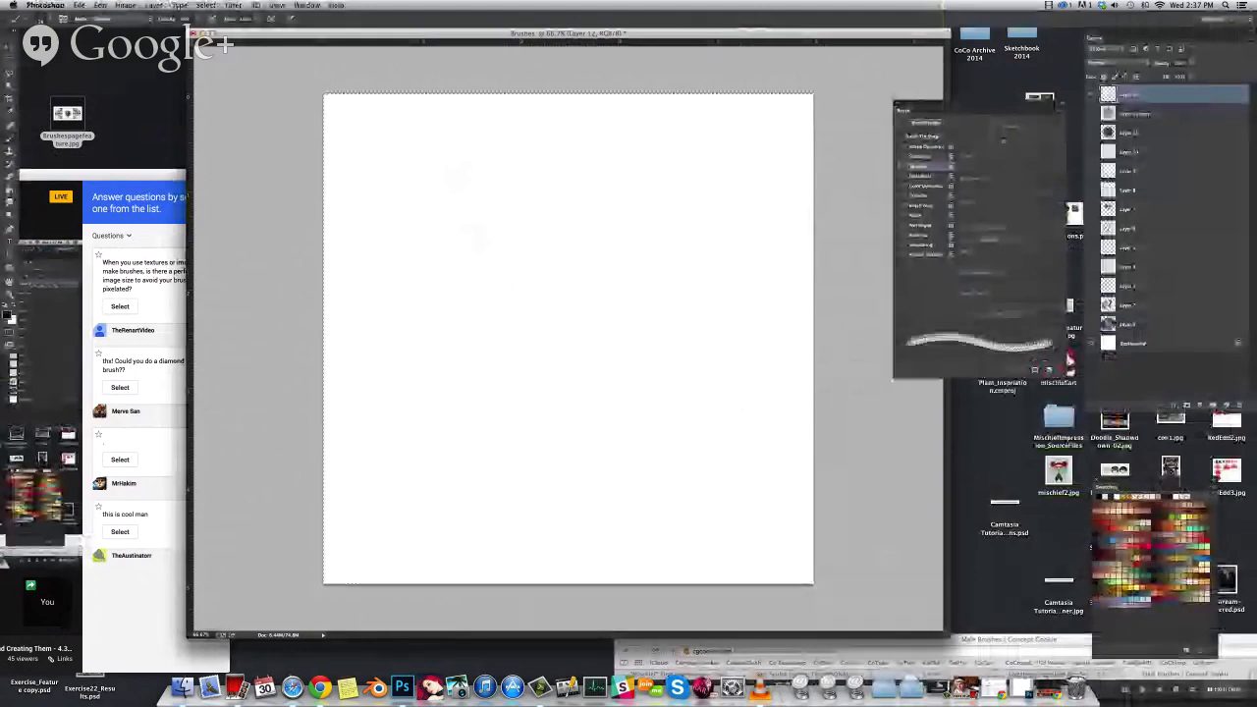
drag(606, 267, 597, 275)
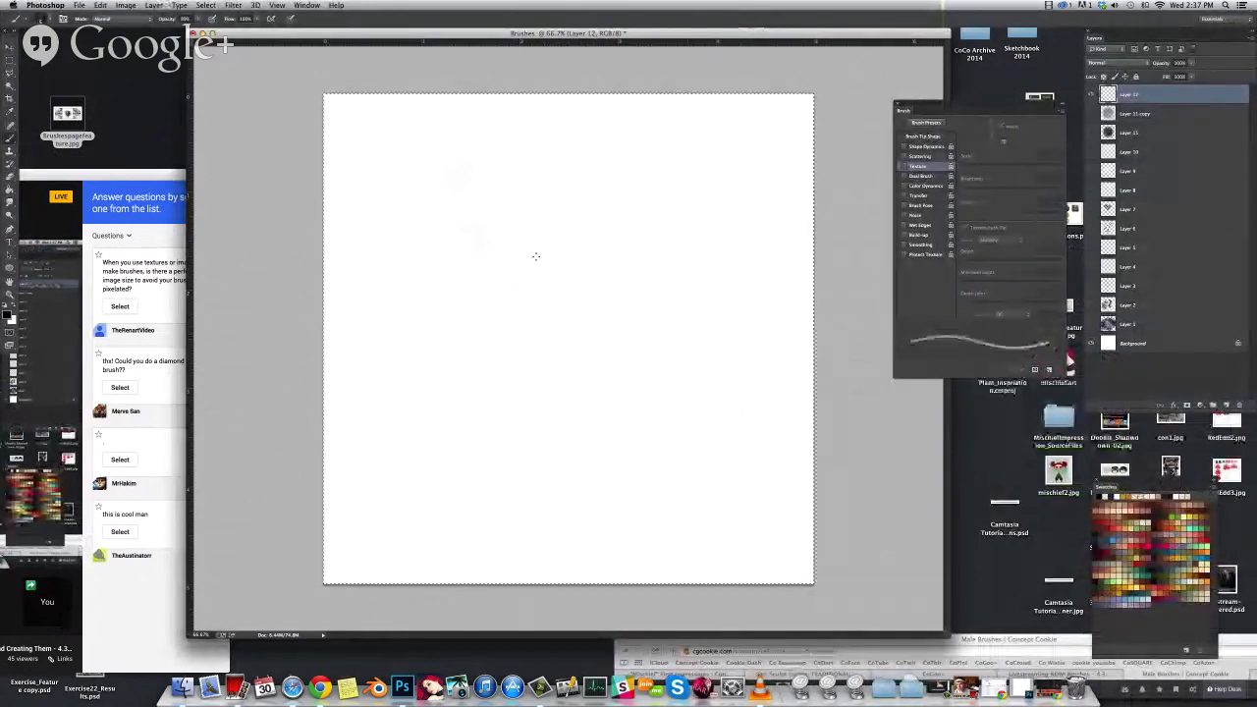
right_click(535, 256)
double_click(590, 326)
mouse_move(607, 331)
mouse_down()
mouse_move(553, 321)
mouse_move(514, 281)
mouse_move(592, 347)
mouse_up()
key(super+z)
Sketch a left-facing head profile from forehead to lips, adding the nostril, eye and eyebrow
mouse_move(595, 153)
mouse_down()
mouse_move(519, 179)
mouse_move(482, 223)
mouse_move(485, 302)
mouse_move(455, 350)
mouse_move(477, 371)
mouse_move(489, 428)
mouse_up()
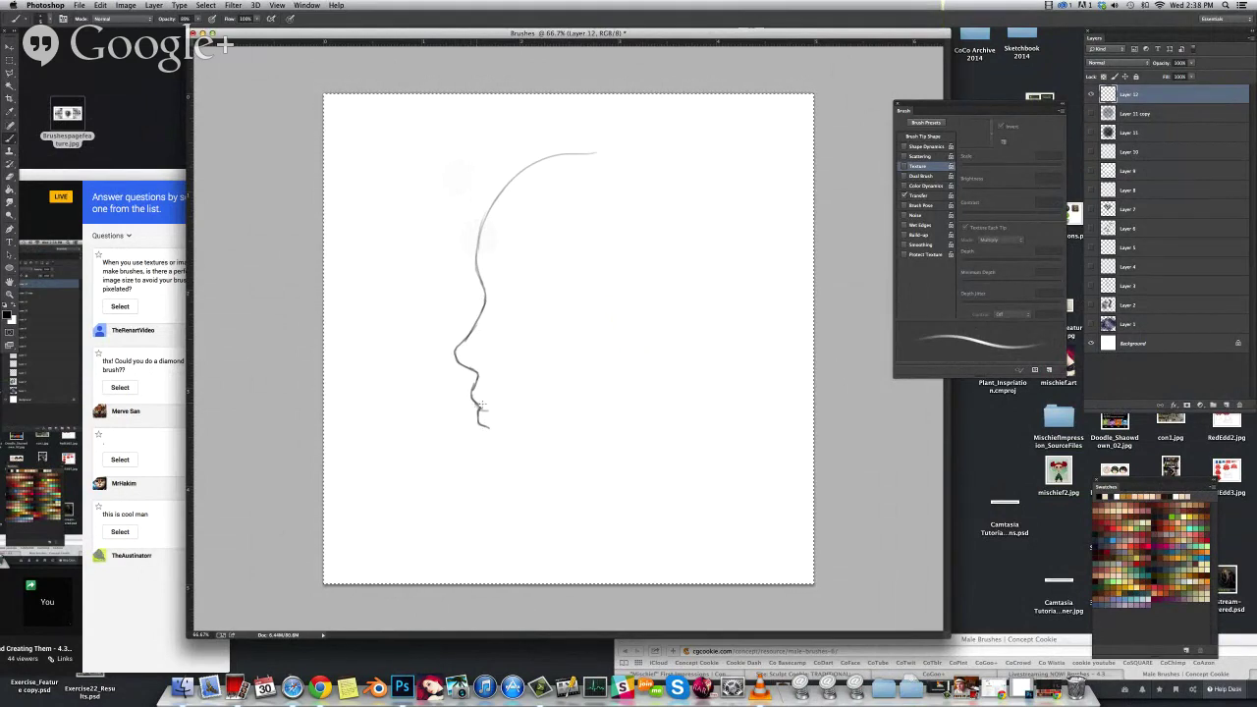
drag(469, 361, 484, 364)
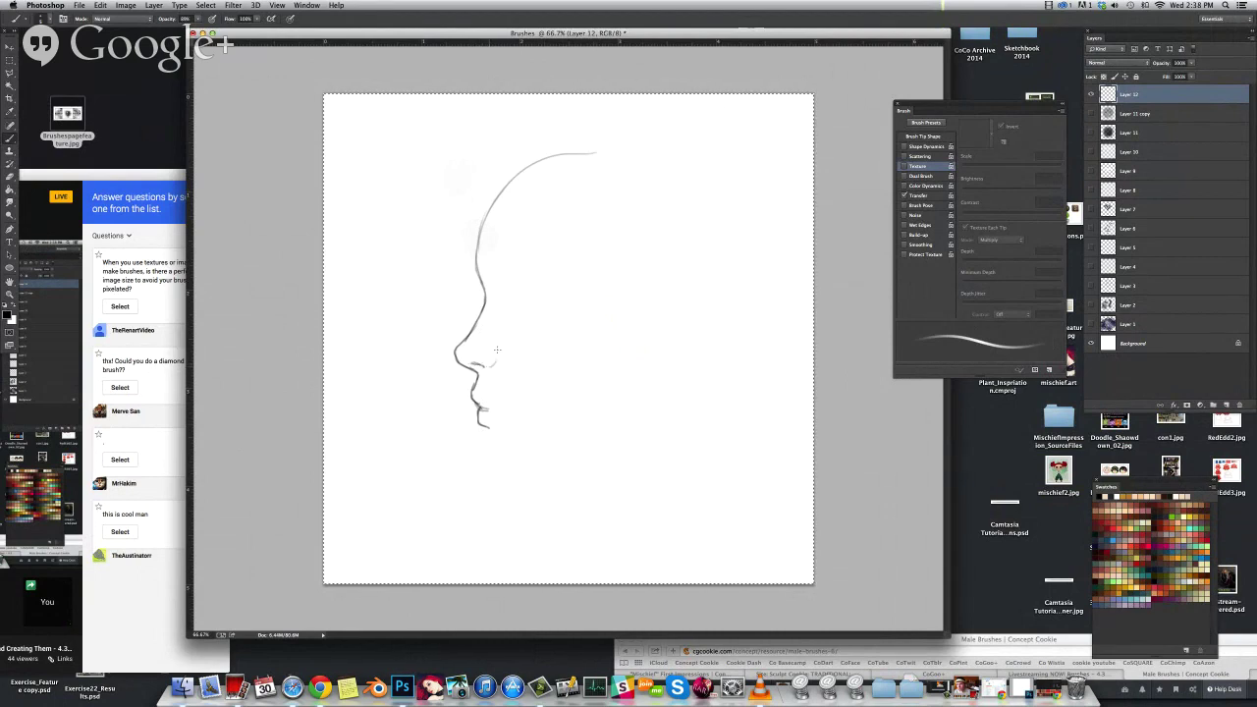
mouse_move(512, 285)
mouse_down()
mouse_move(549, 298)
mouse_move(527, 292)
mouse_move(519, 303)
mouse_move(534, 303)
mouse_move(499, 267)
mouse_move(531, 254)
mouse_up()
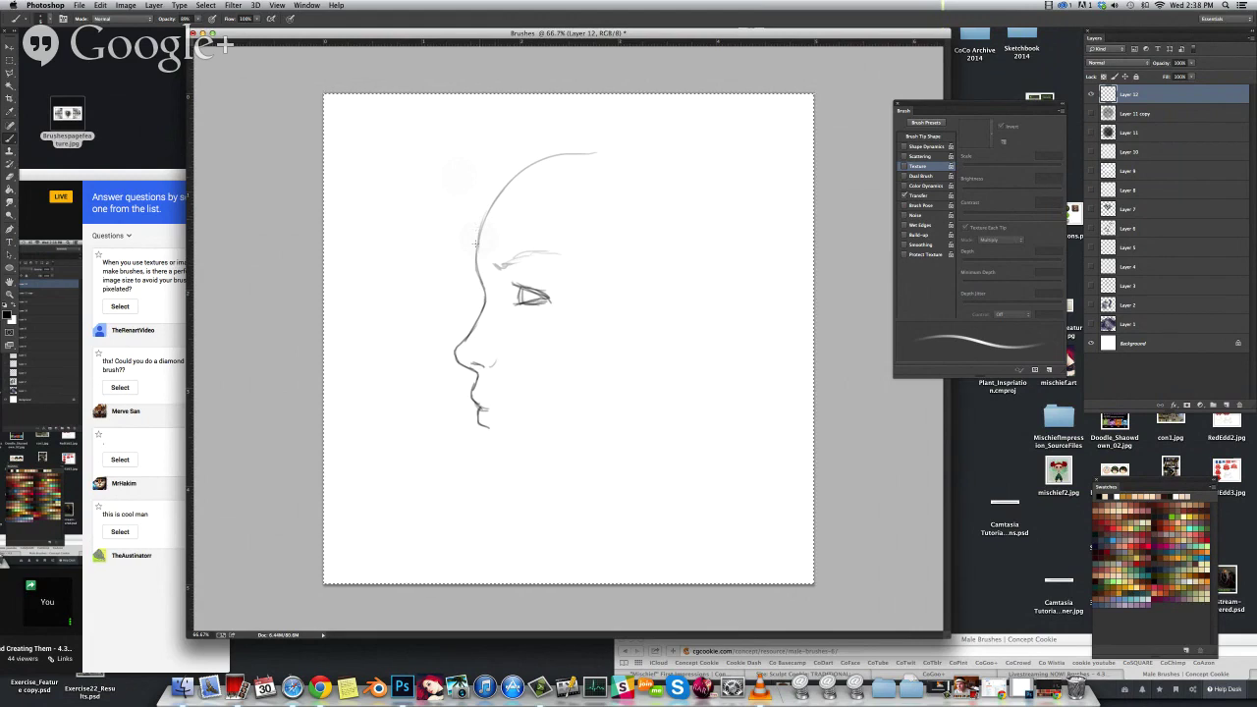
Sketch the top and back of the skull, and draw the chin, underside of the jaw and front of the neck
drag(512, 174, 582, 131)
mouse_move(670, 125)
mouse_down()
mouse_move(756, 160)
mouse_move(795, 349)
mouse_up()
drag(794, 251, 768, 368)
key(super+z)
mouse_move(478, 419)
mouse_down()
mouse_move(492, 440)
mouse_move(485, 460)
mouse_move(516, 478)
mouse_move(603, 456)
mouse_move(635, 504)
mouse_up()
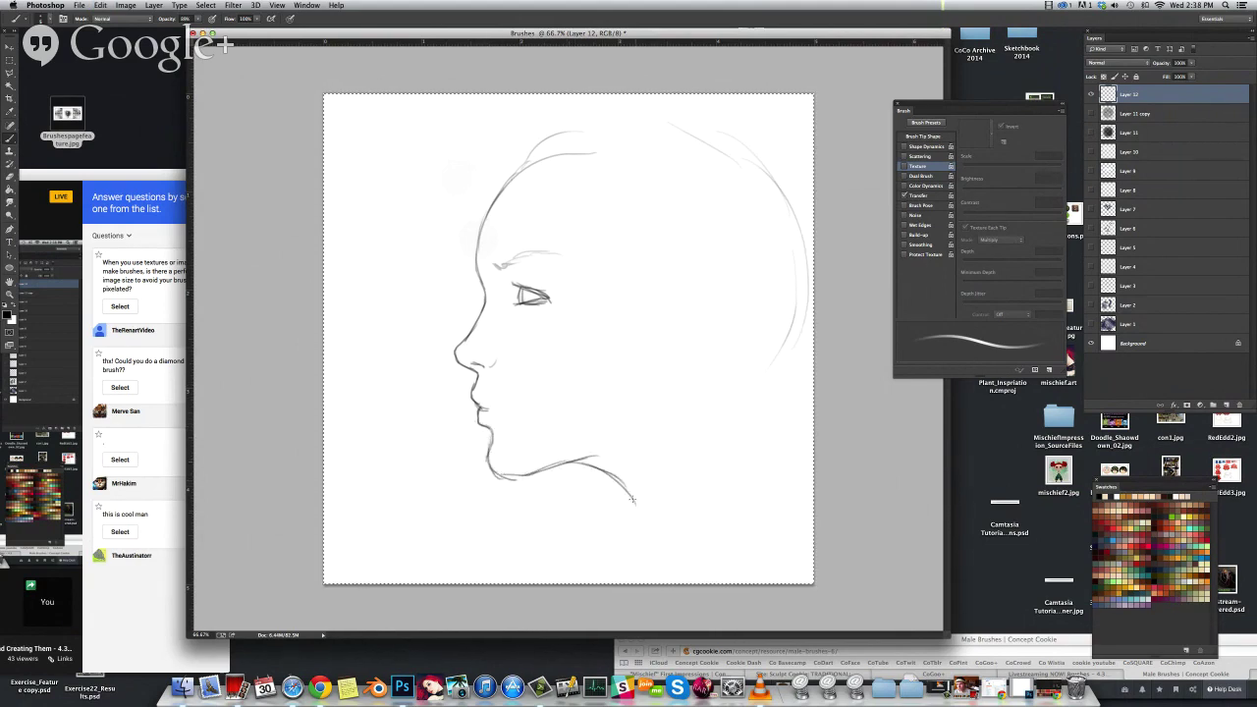
Draw the rear jawline and the ear with its inner folds, plus a faint contour in front of the ear
drag(677, 390, 646, 431)
mouse_move(688, 285)
mouse_down()
mouse_move(740, 292)
mouse_move(717, 352)
mouse_move(730, 335)
mouse_move(688, 373)
mouse_up()
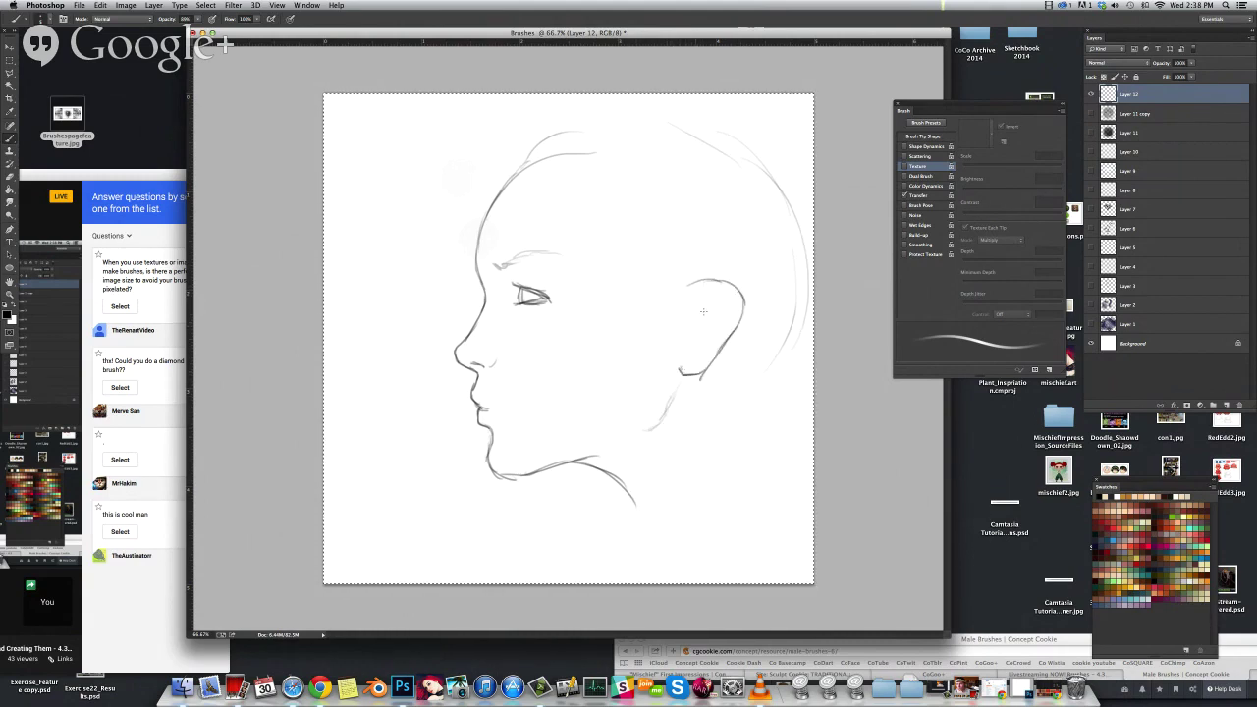
mouse_move(702, 303)
mouse_down()
mouse_move(698, 305)
mouse_move(708, 316)
mouse_move(703, 301)
mouse_move(719, 302)
mouse_move(703, 345)
mouse_move(732, 301)
mouse_move(690, 357)
mouse_up()
drag(646, 292, 648, 344)
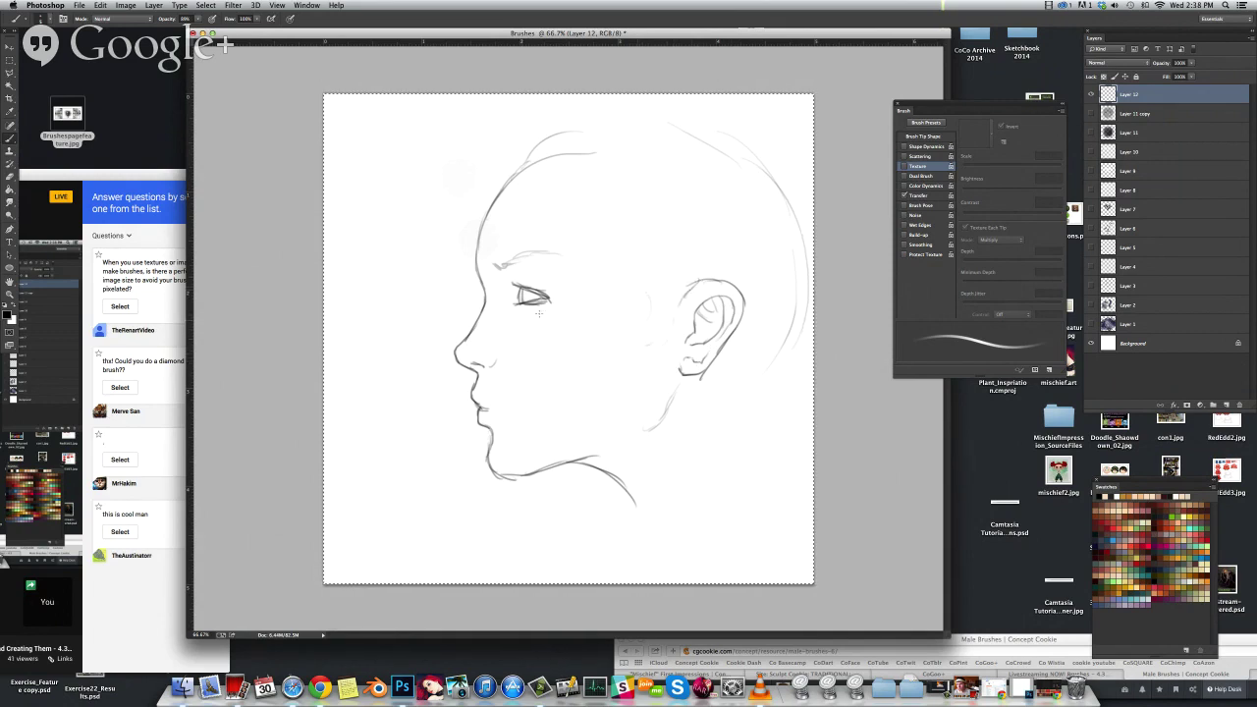
Add light cheek contours to the face and extend the front and back neck lines
drag(531, 390, 596, 357)
drag(634, 502, 641, 528)
drag(787, 383, 786, 423)
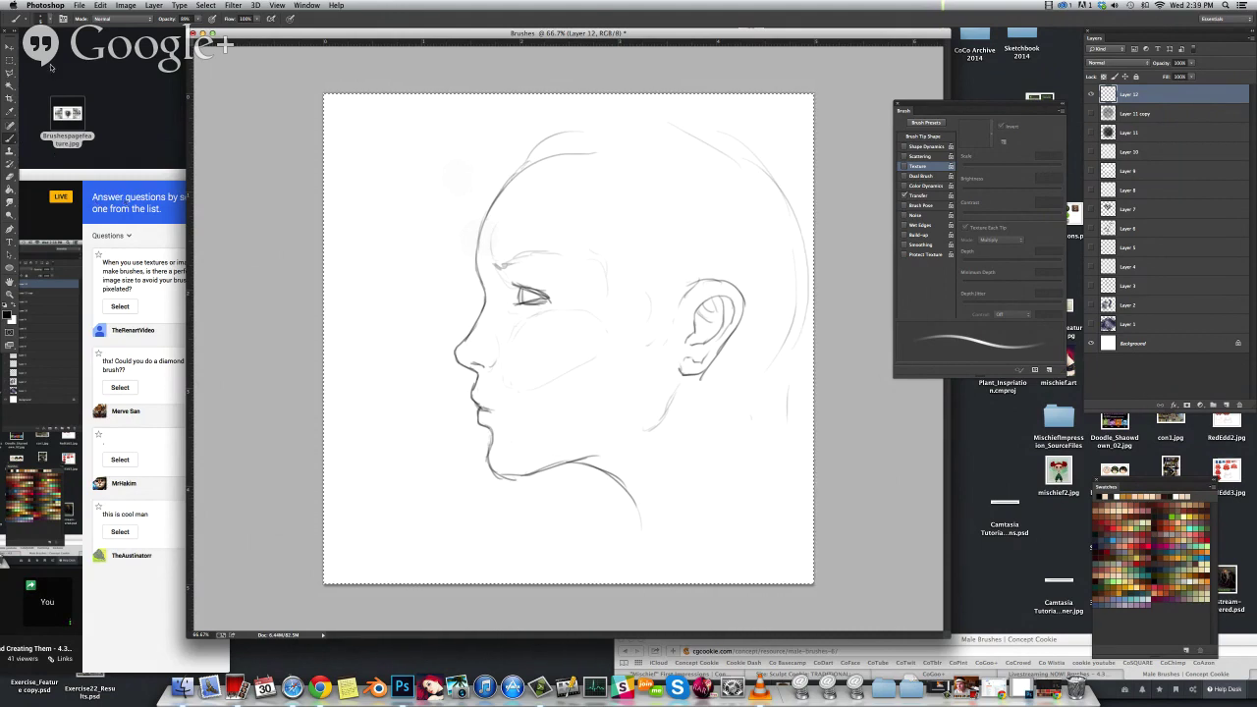
Shift the head sketch left and slightly down, select the whole canvas, and define it as a brush preset
key(v)
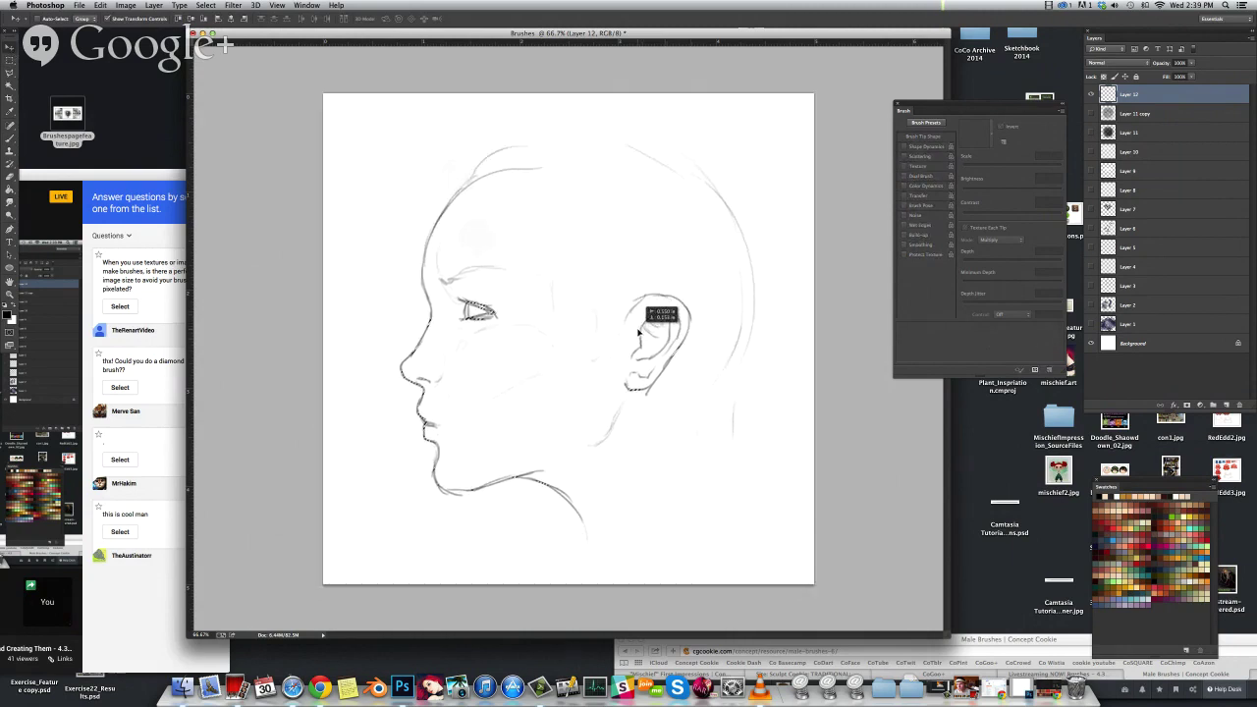
key(ctrl+a)
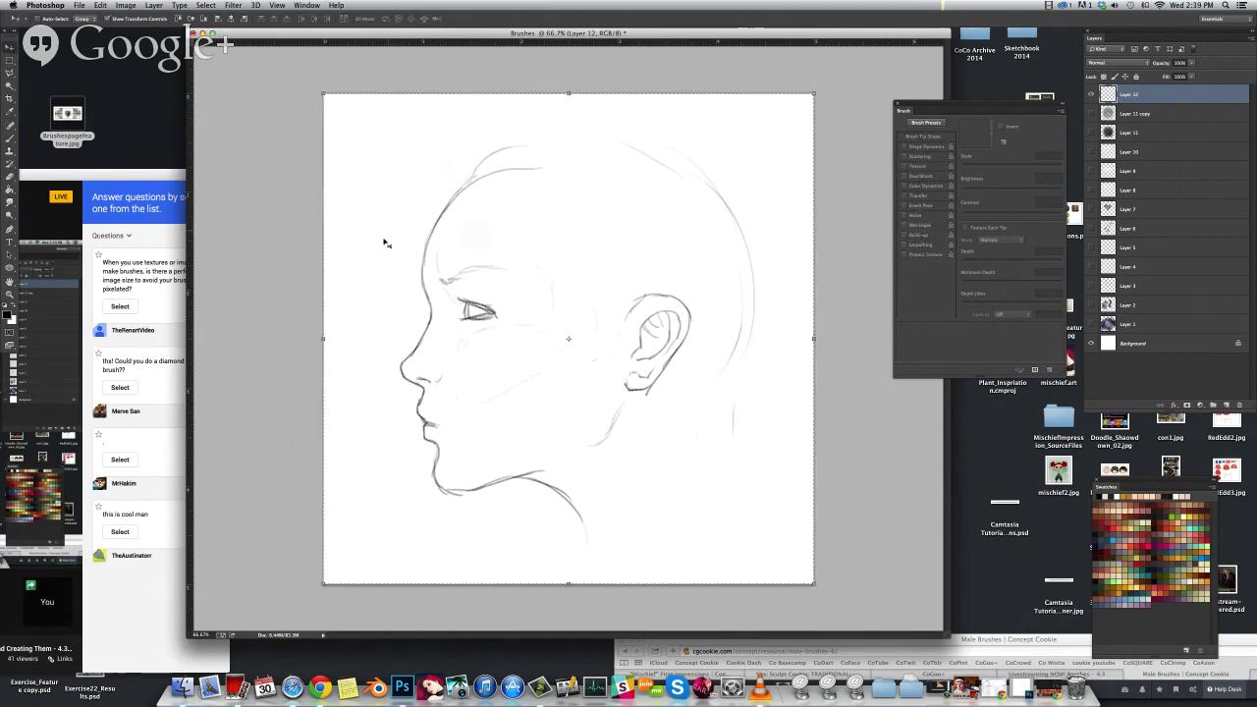
click(99, 5)
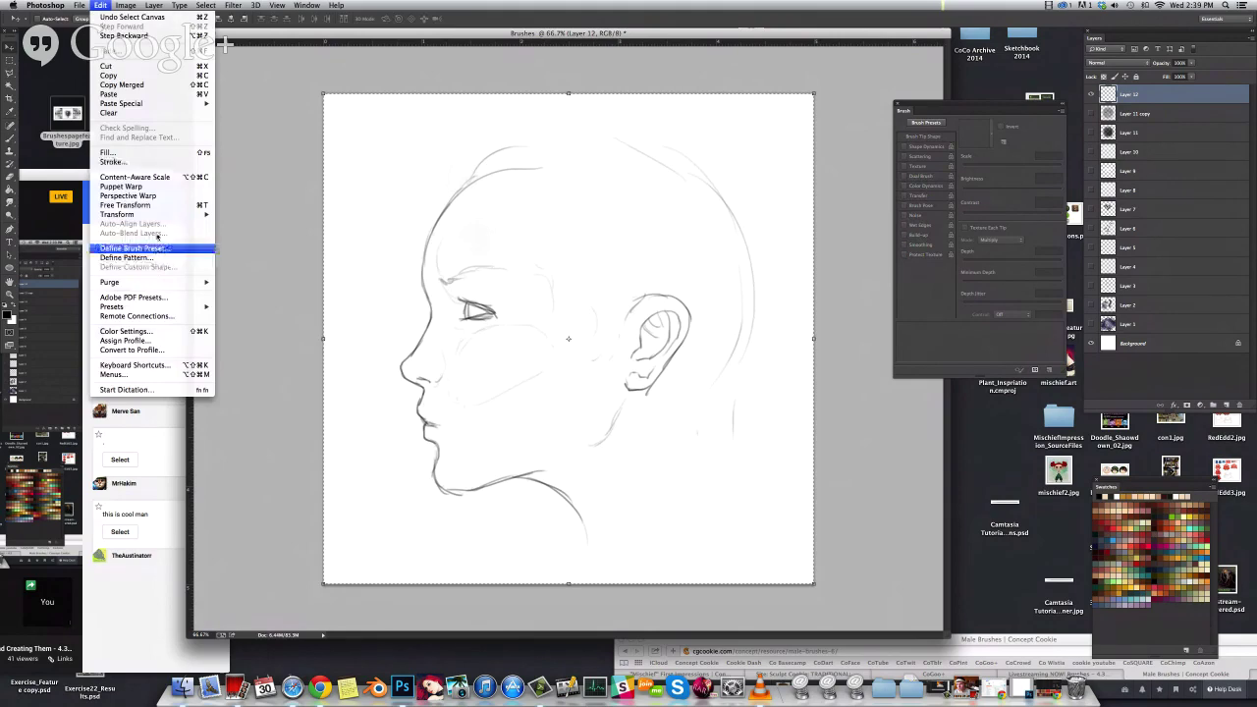
click(155, 247)
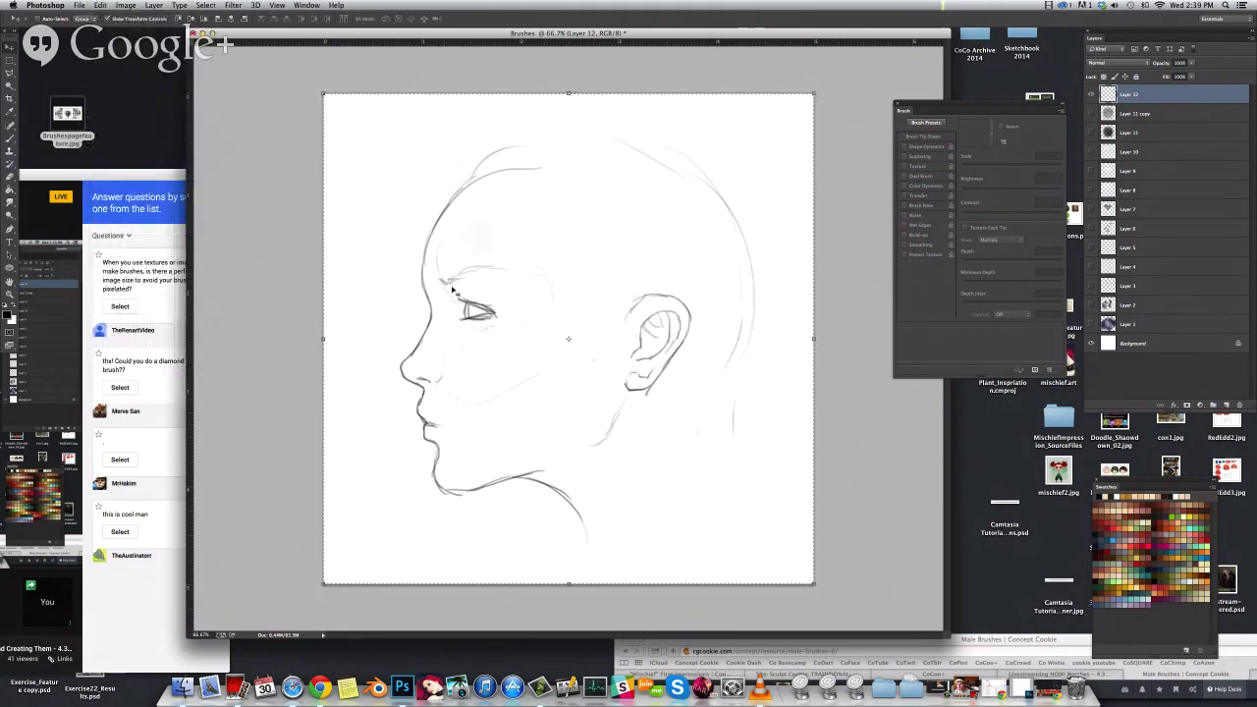
Select the newly defined head-profile brush with the Brush tool, then hide the head sketch layer in favour of a new empty layer
key(b)
click(50, 19)
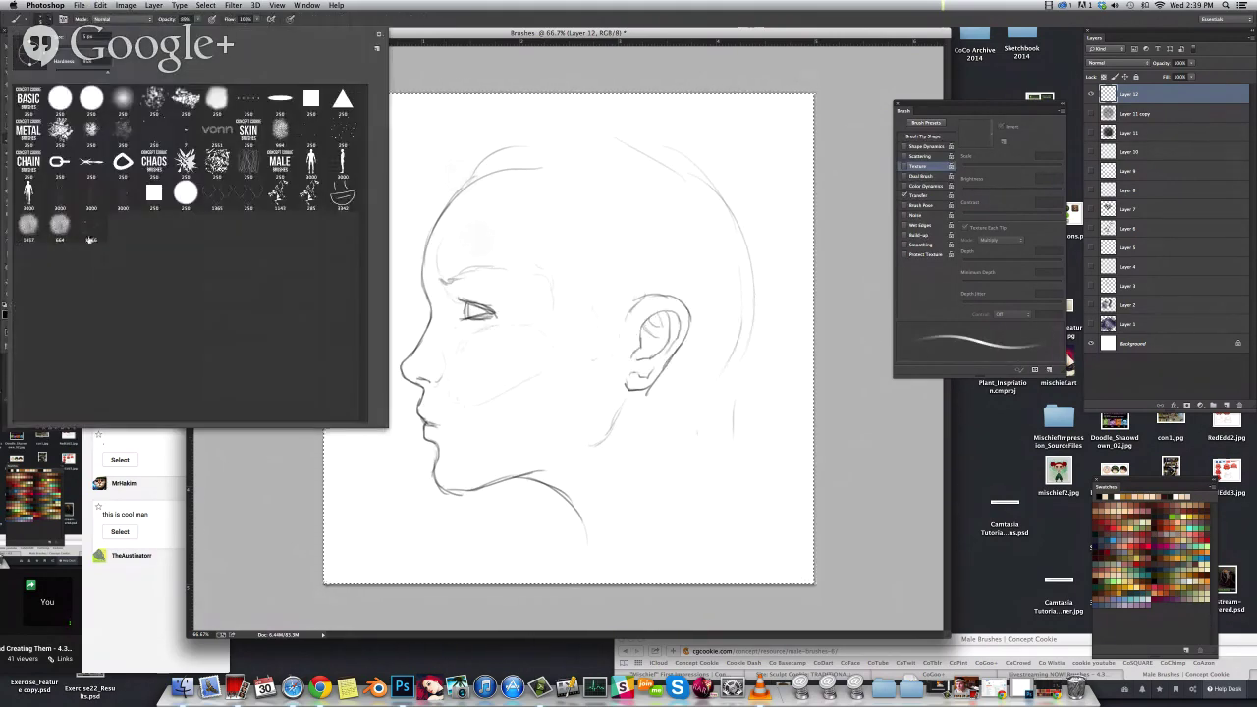
double_click(92, 234)
drag(551, 314, 516, 315)
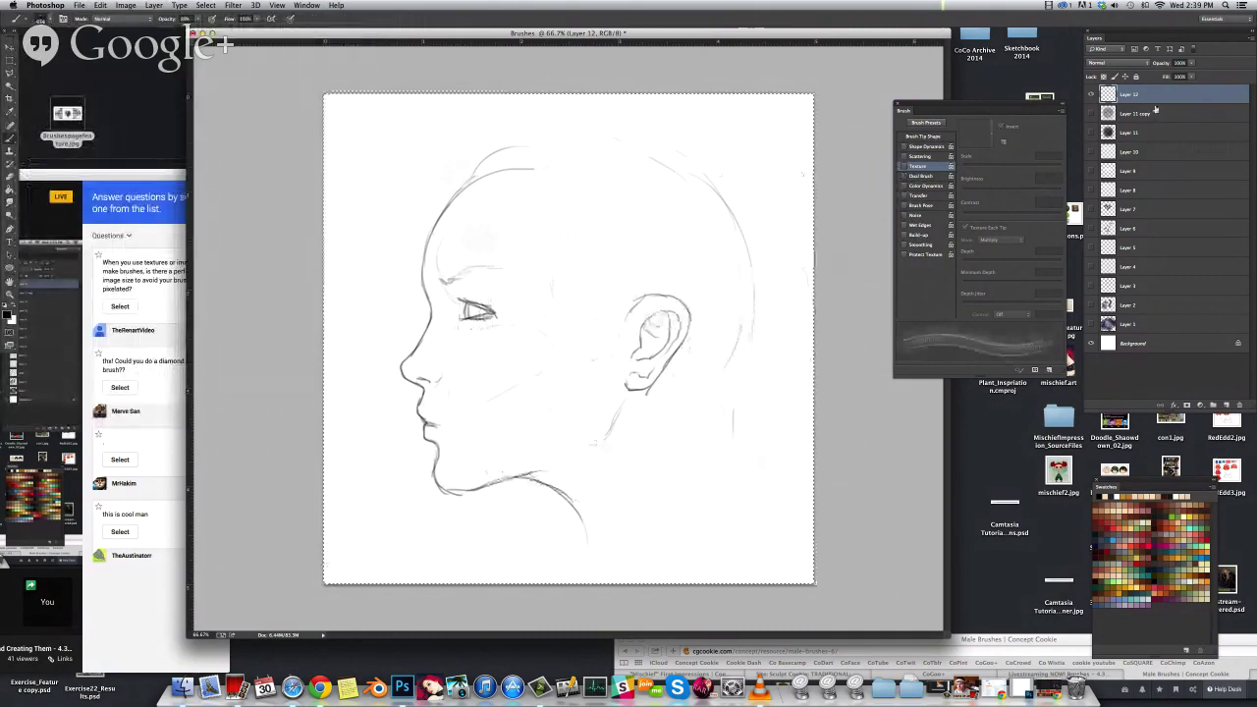
click(1091, 95)
key(ctrl+z)
click(1226, 403)
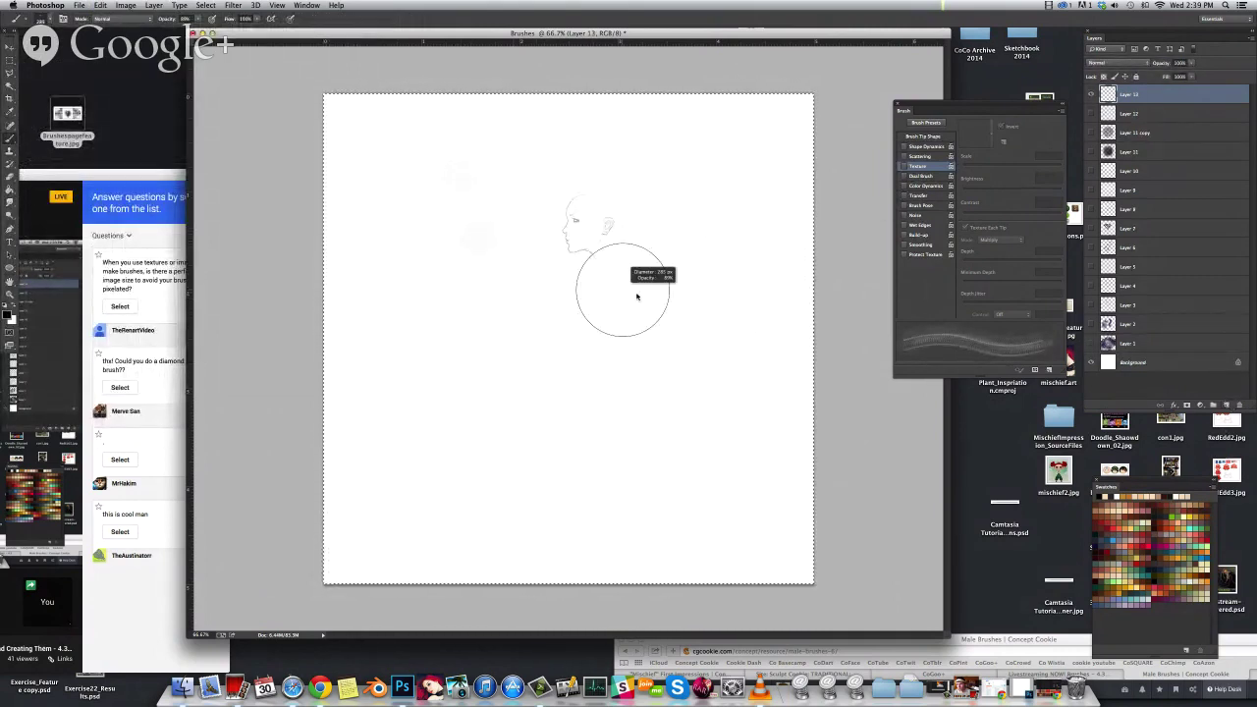
Test the head-profile brush at several sizes on the new layer, clearing the stamps after each try
drag(746, 310, 746, 312)
key(super+z)
click(547, 253)
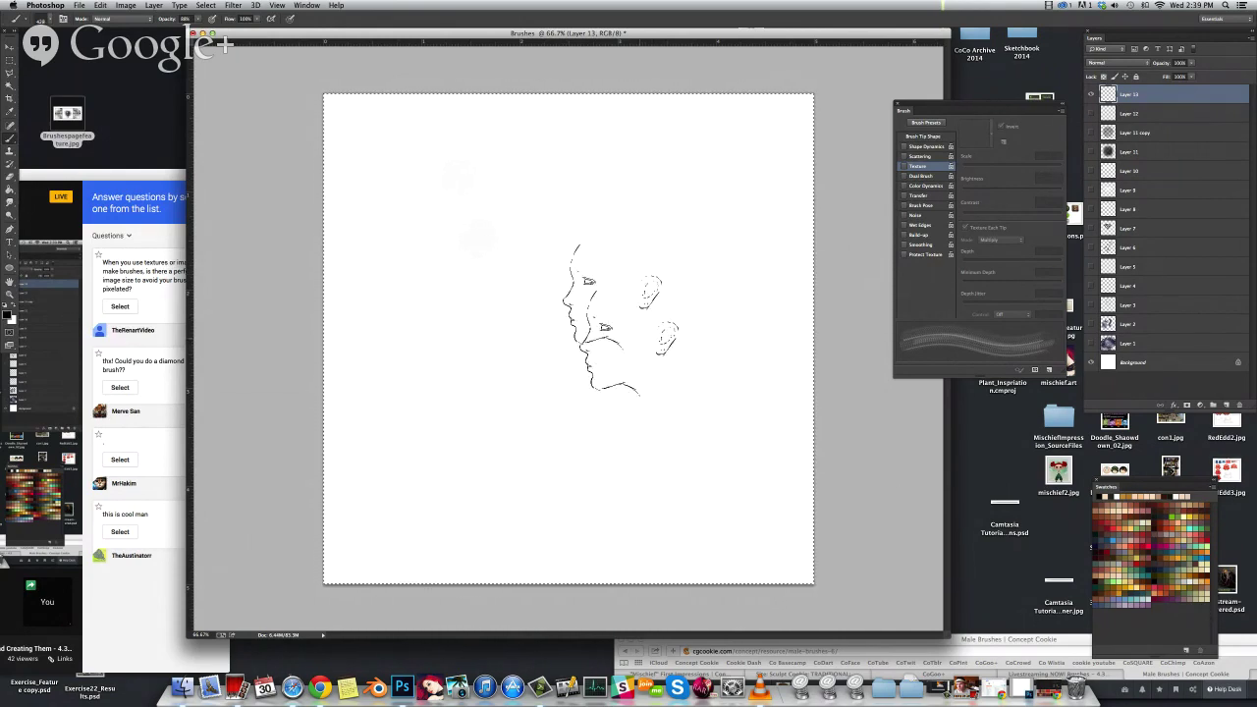
key(Delete)
drag(641, 347, 684, 350)
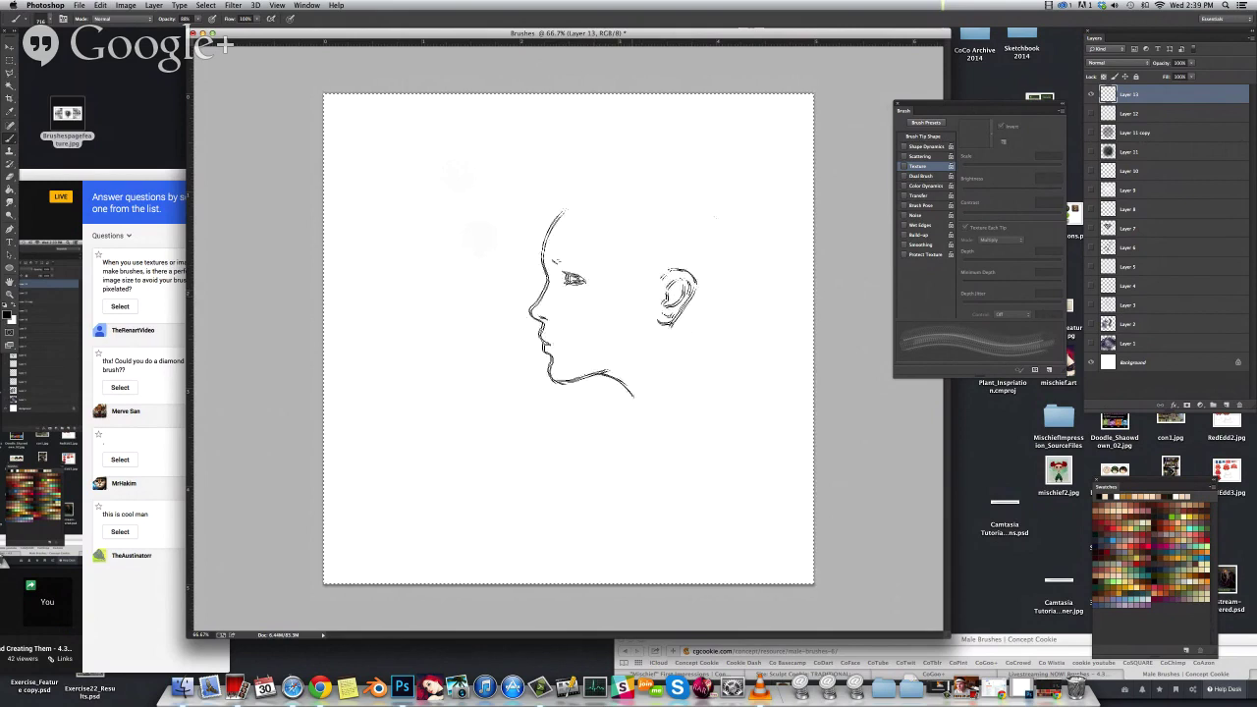
click(666, 267)
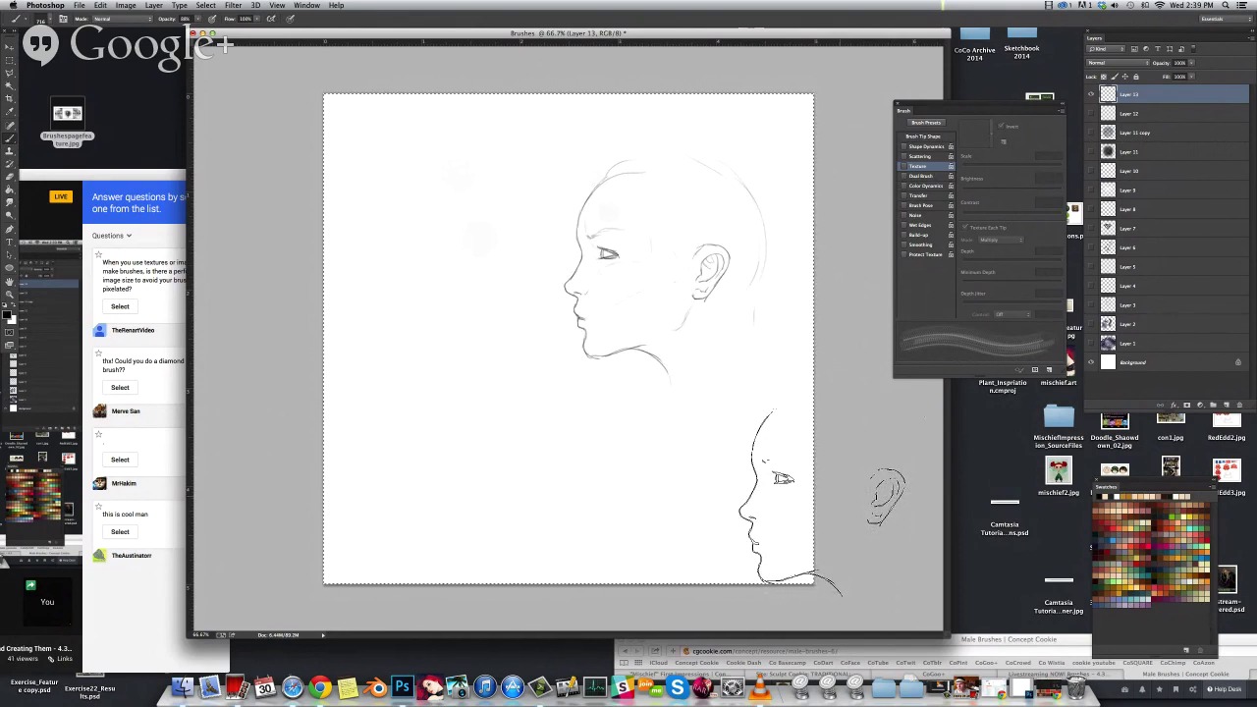
key(Delete)
click(622, 293)
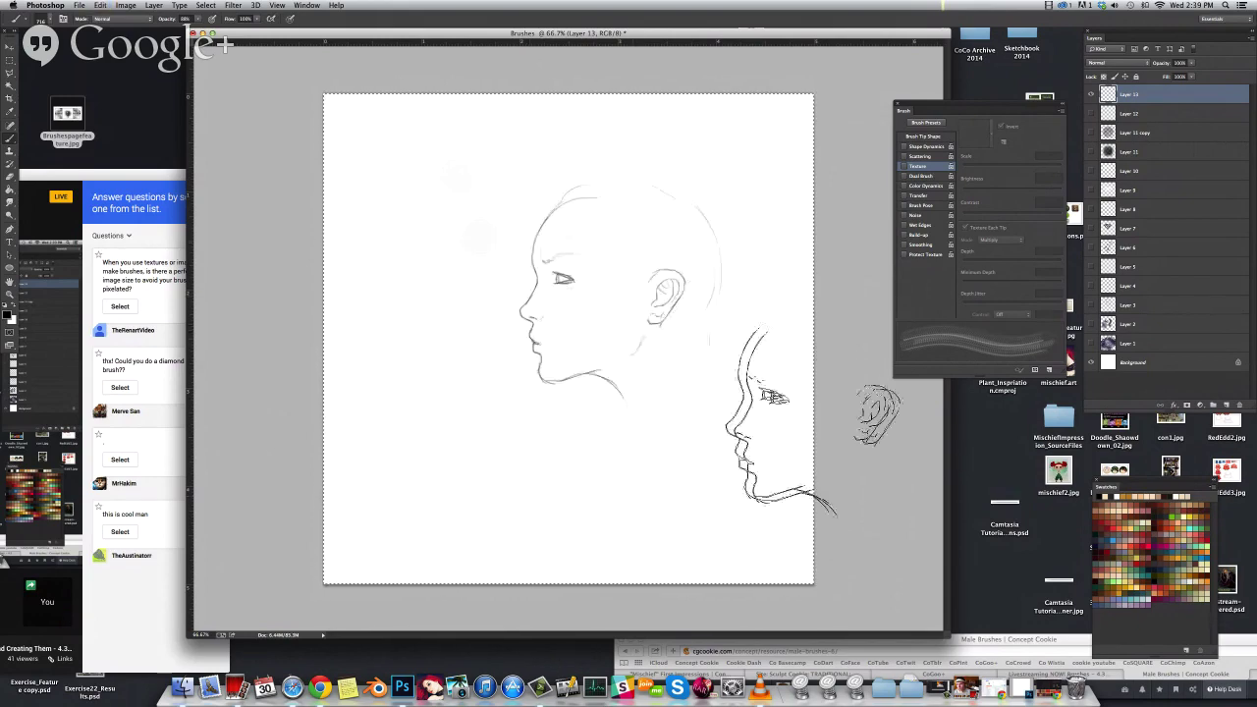
key(Delete)
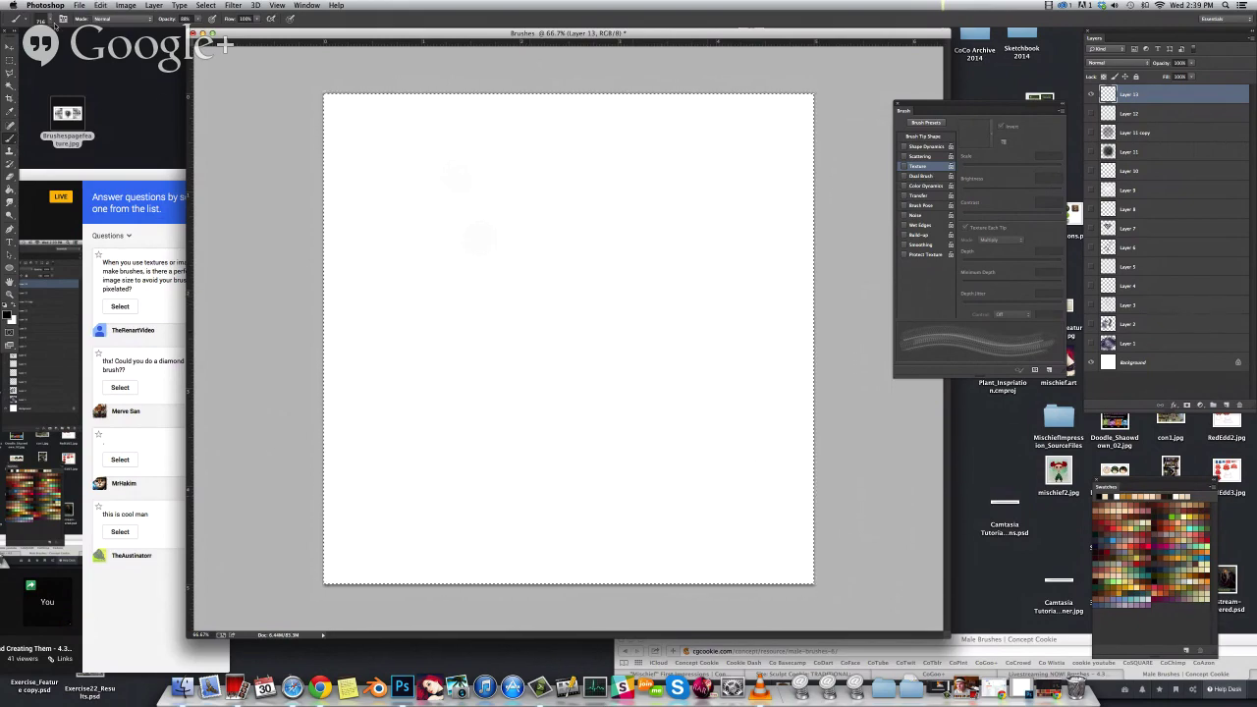
Try several texture and shape brush presets, and stamp the 664 px soft textured brush once on the canvas
click(49, 20)
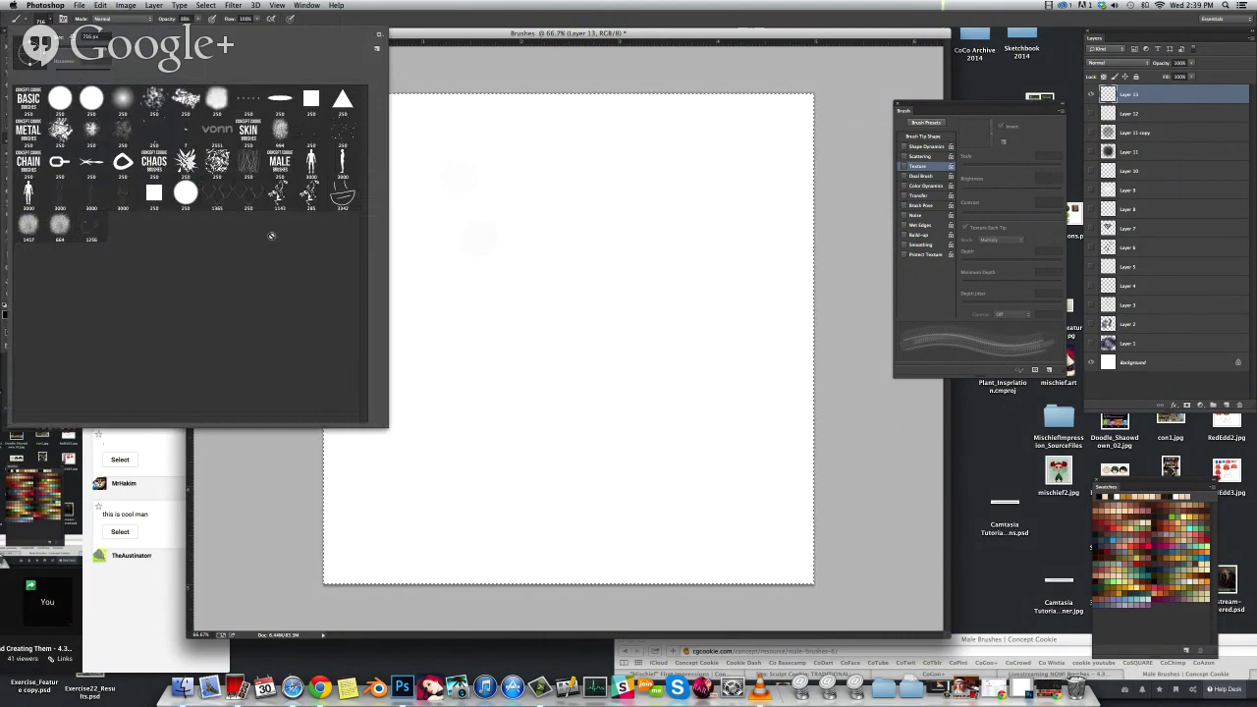
click(248, 165)
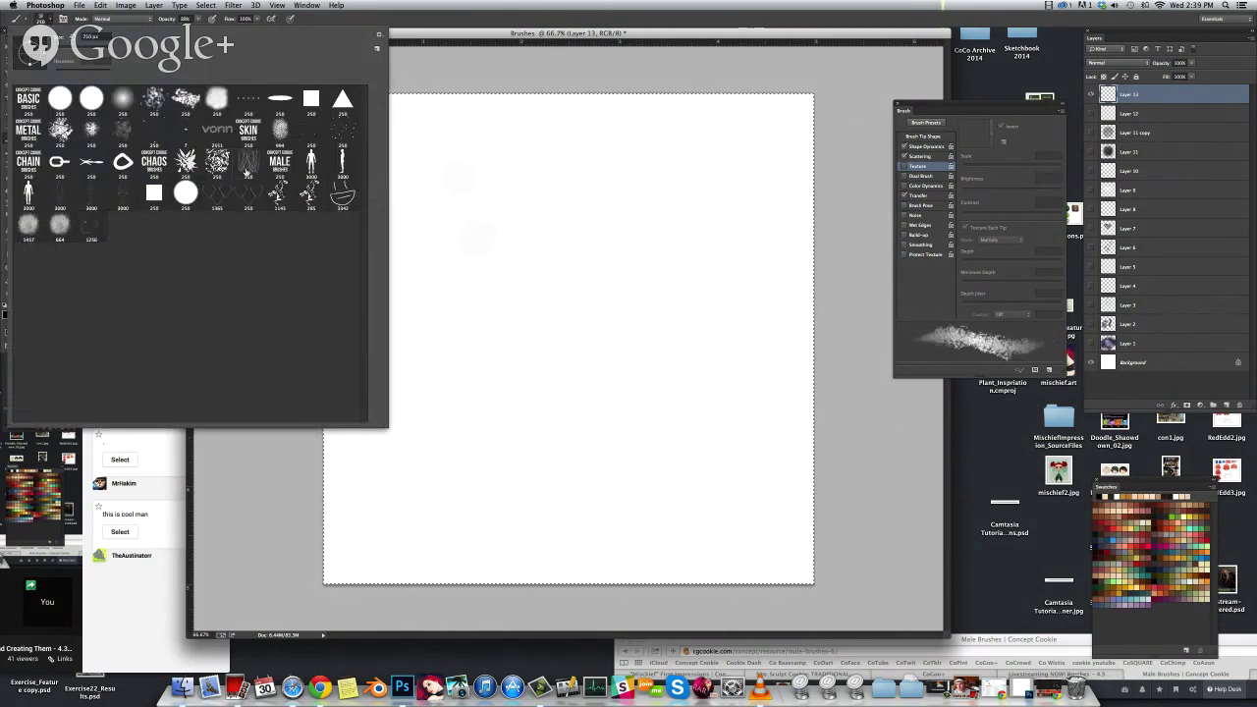
click(282, 133)
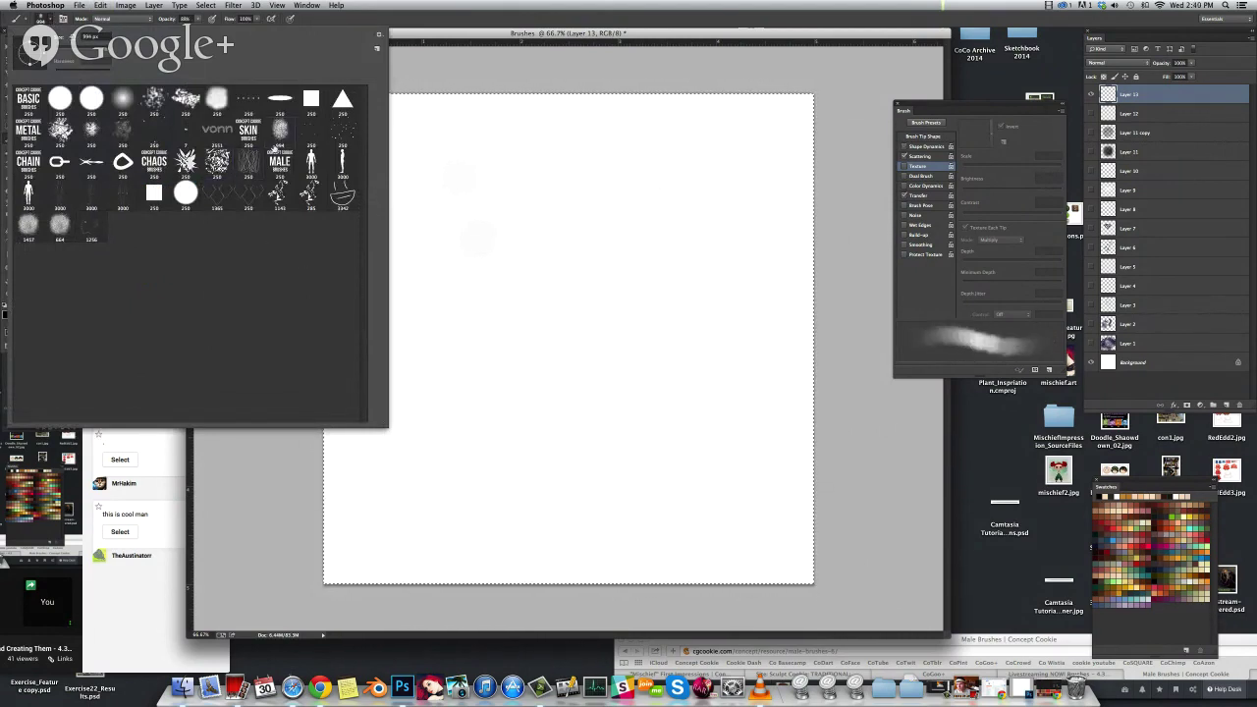
click(282, 196)
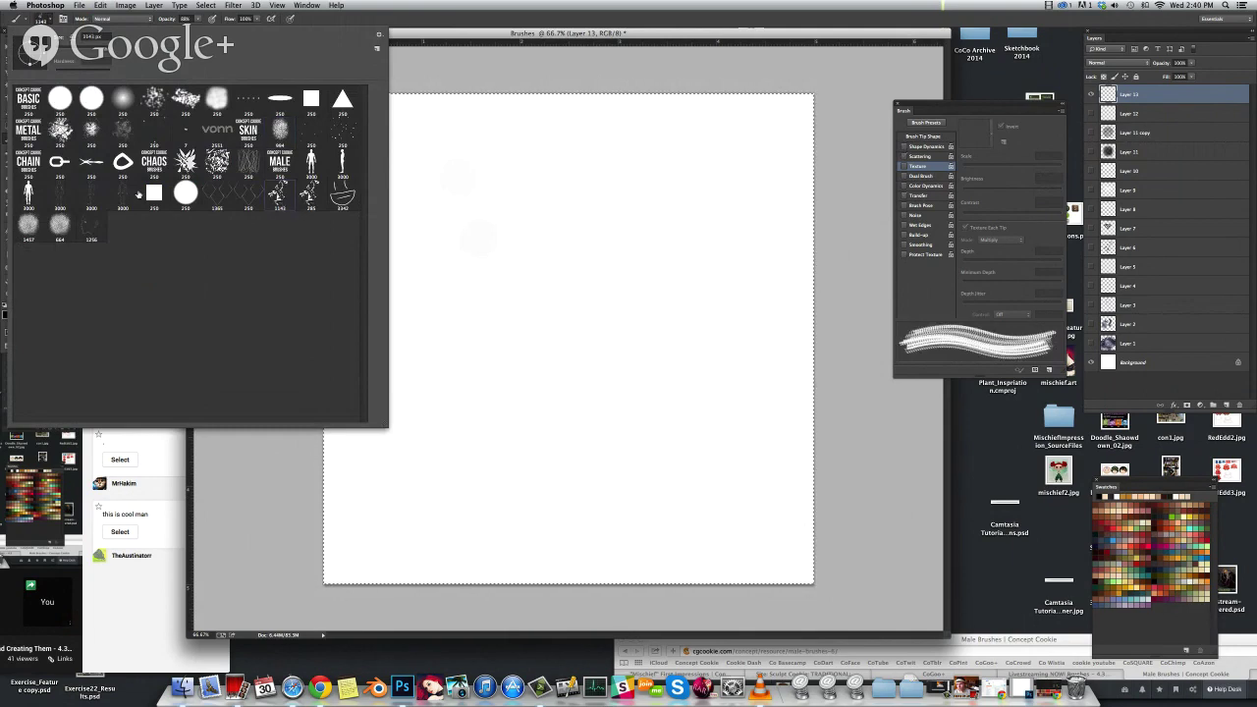
click(183, 190)
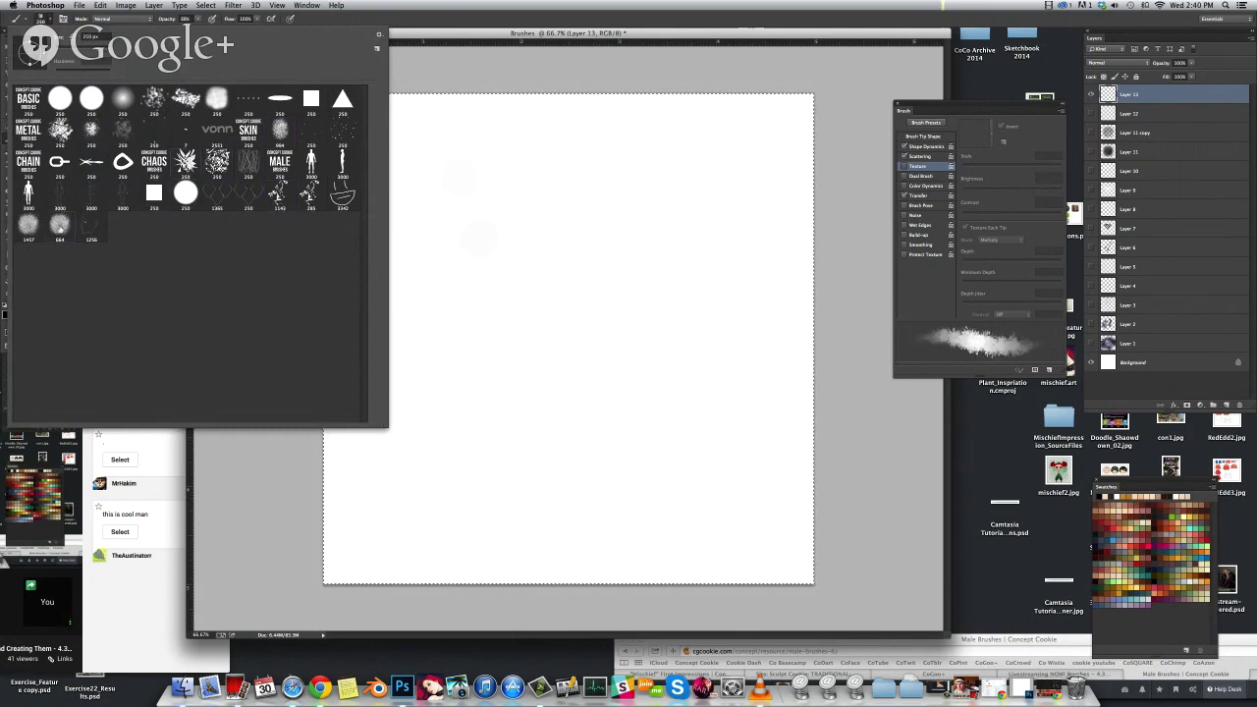
click(467, 291)
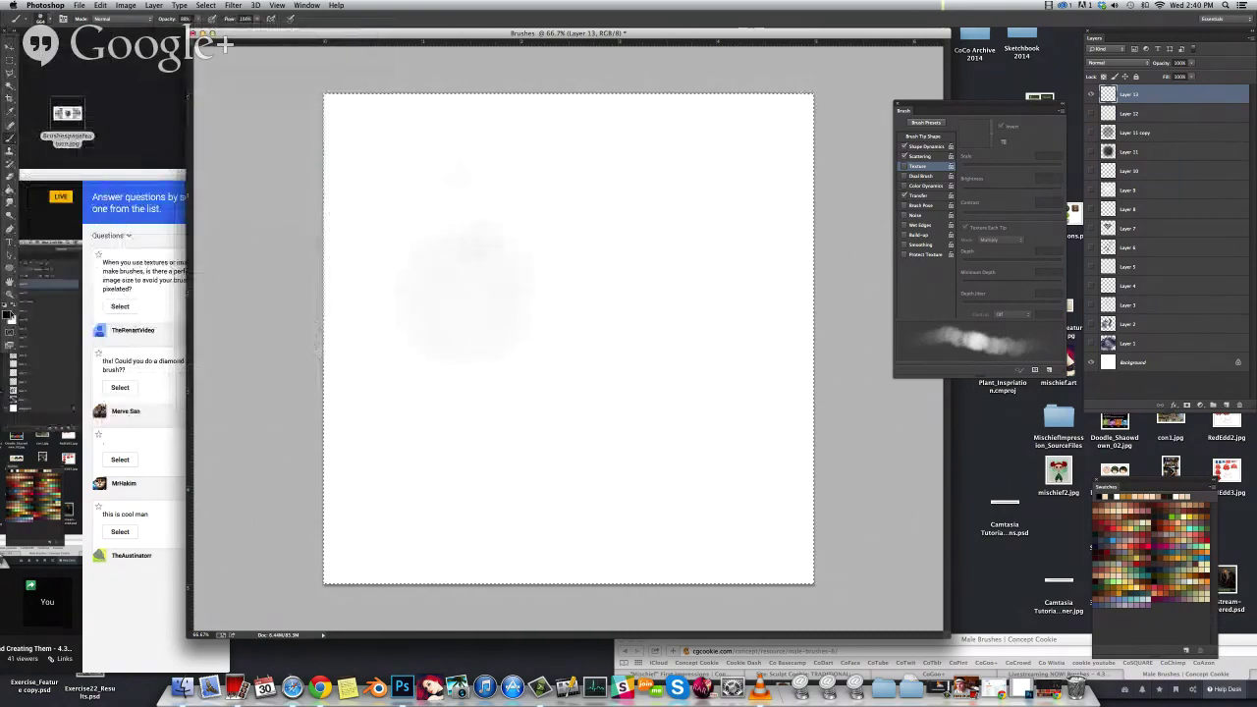
click(11, 314)
click(903, 188)
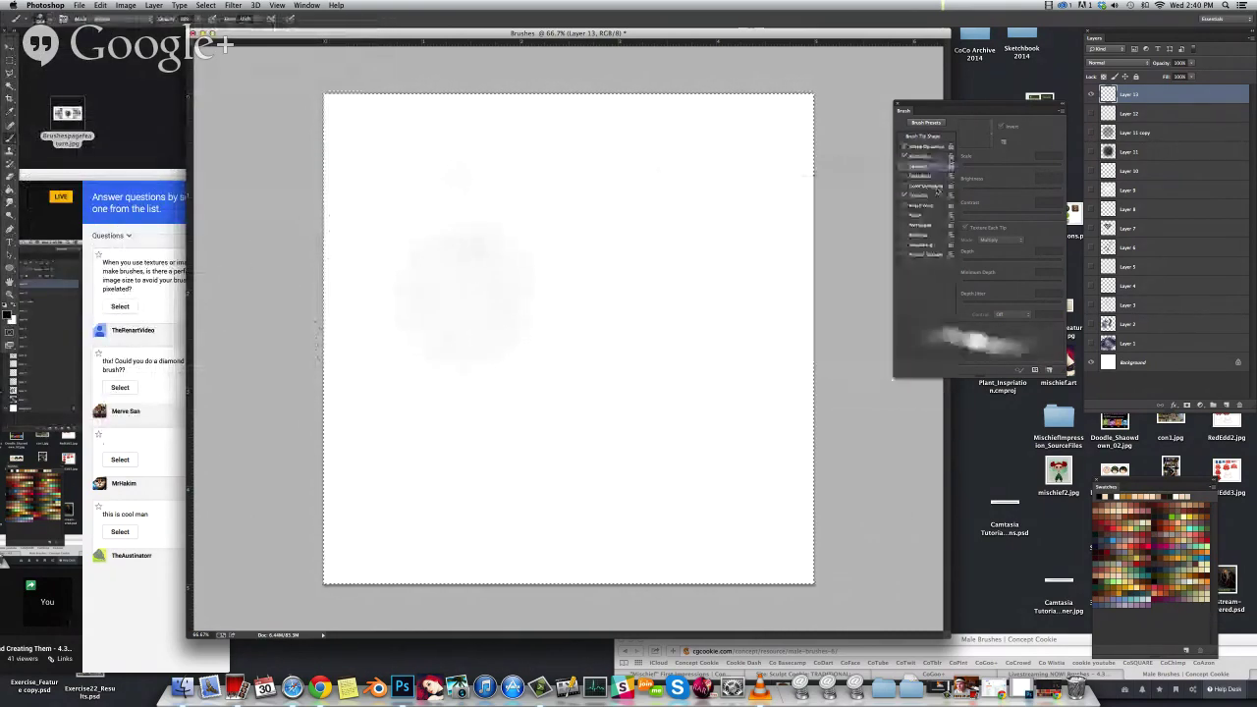
Switch to the small, flat elliptical brush for sketching and add a new empty layer
right_click(687, 280)
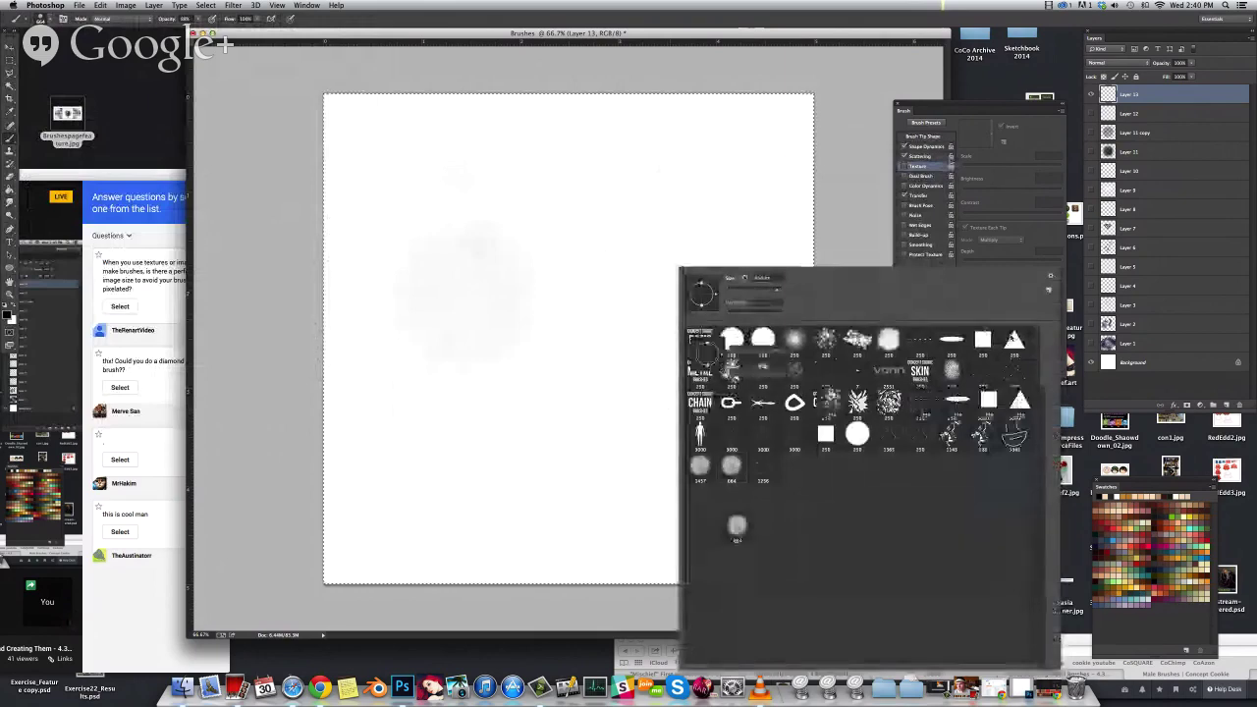
double_click(1015, 339)
right_click(748, 334)
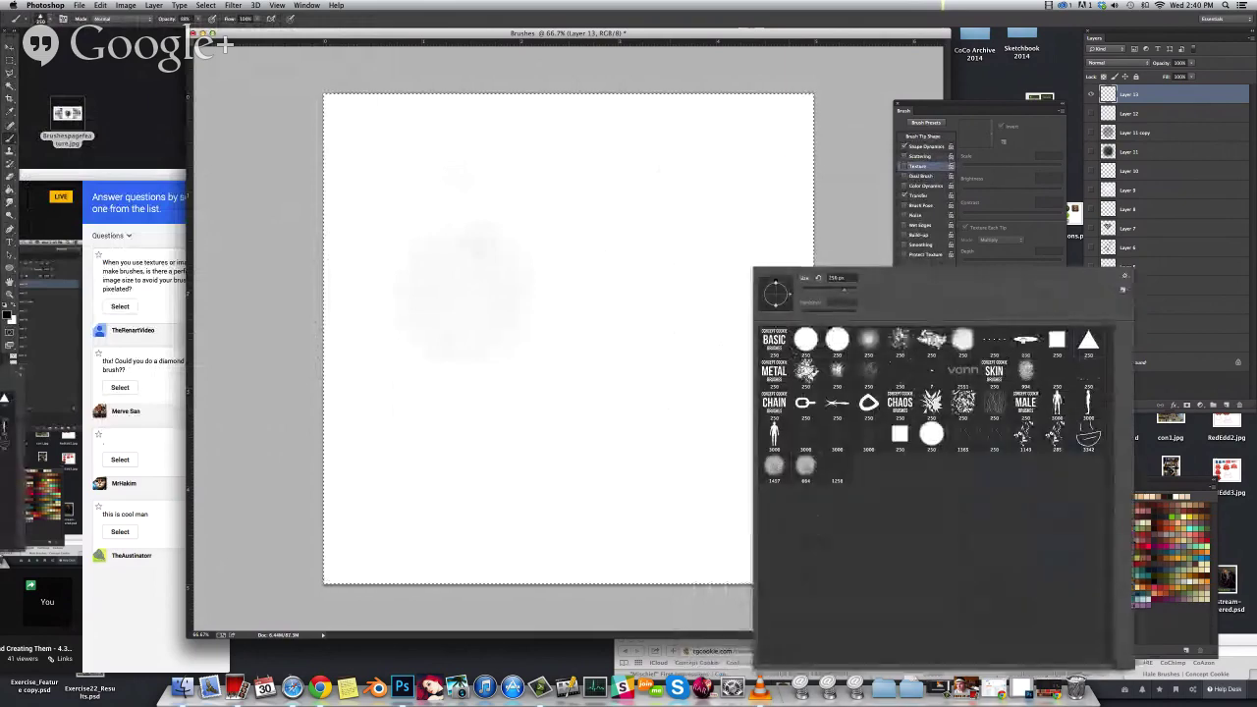
double_click(925, 340)
drag(719, 373, 696, 375)
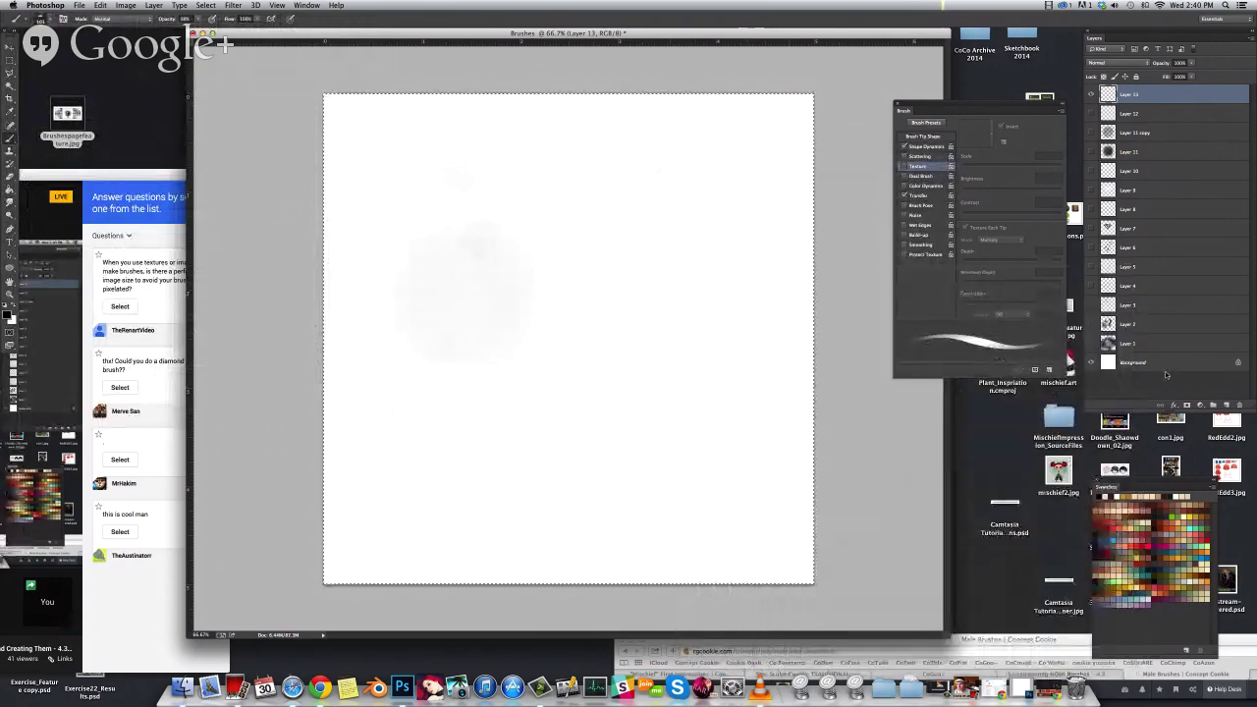
click(1225, 404)
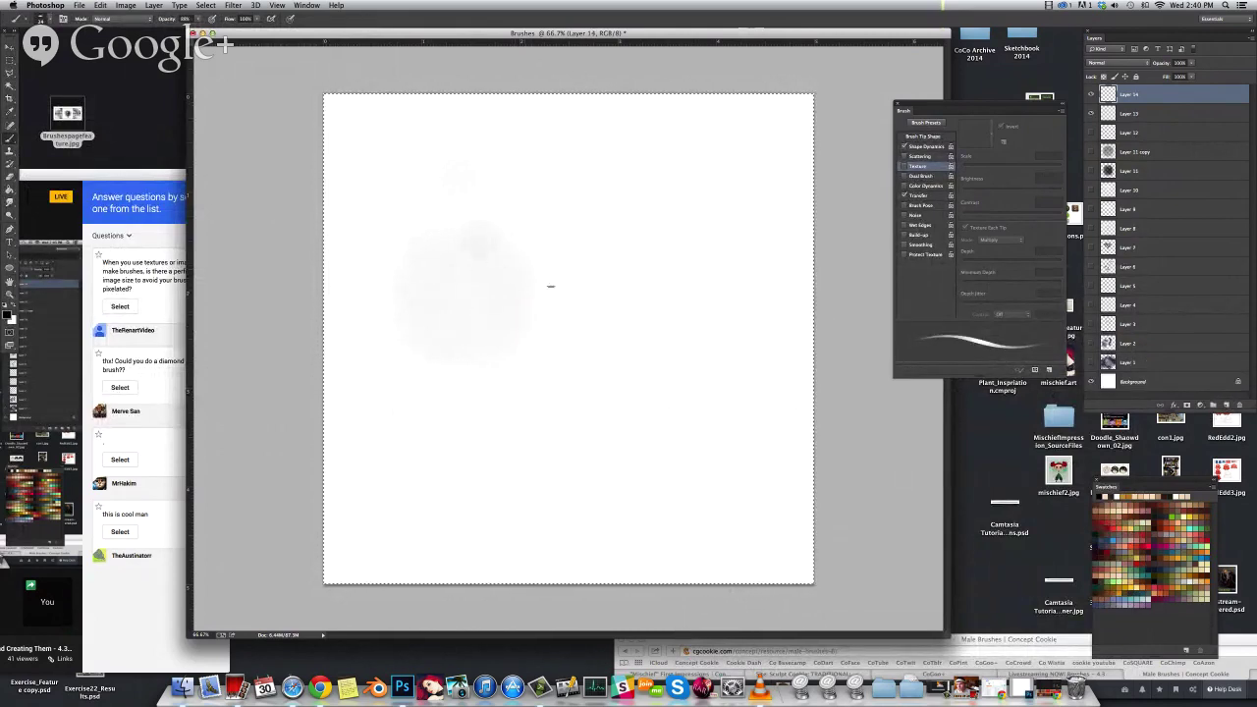
Sketch a tangle of looping tendrils radiating from the canvas centre, with wavy strands hanging below it
drag(540, 263, 524, 355)
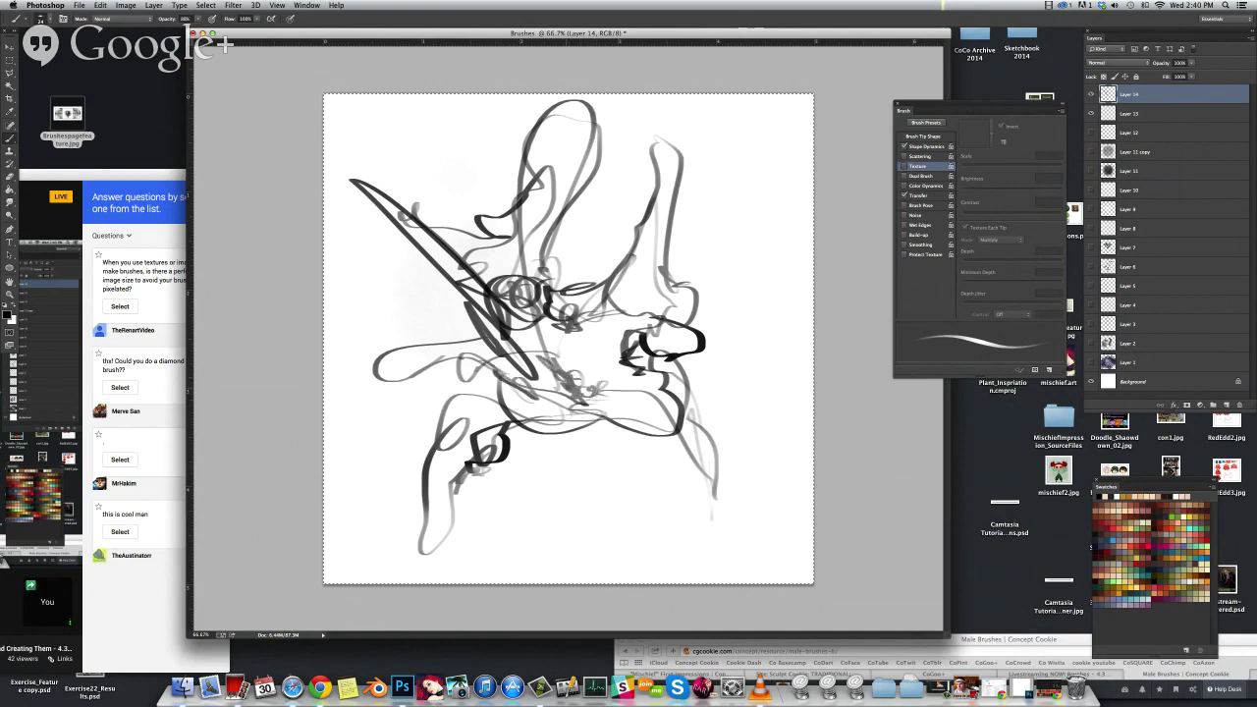
drag(585, 395, 633, 380)
drag(584, 418, 614, 438)
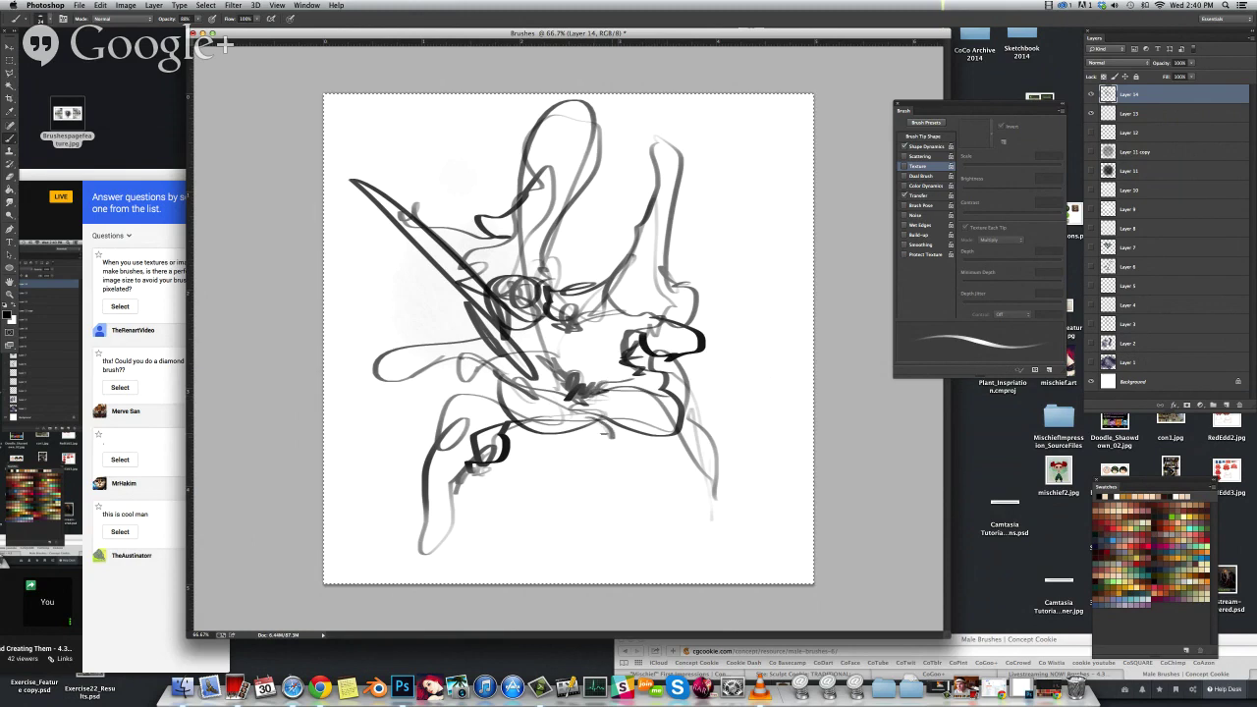
drag(709, 472, 724, 516)
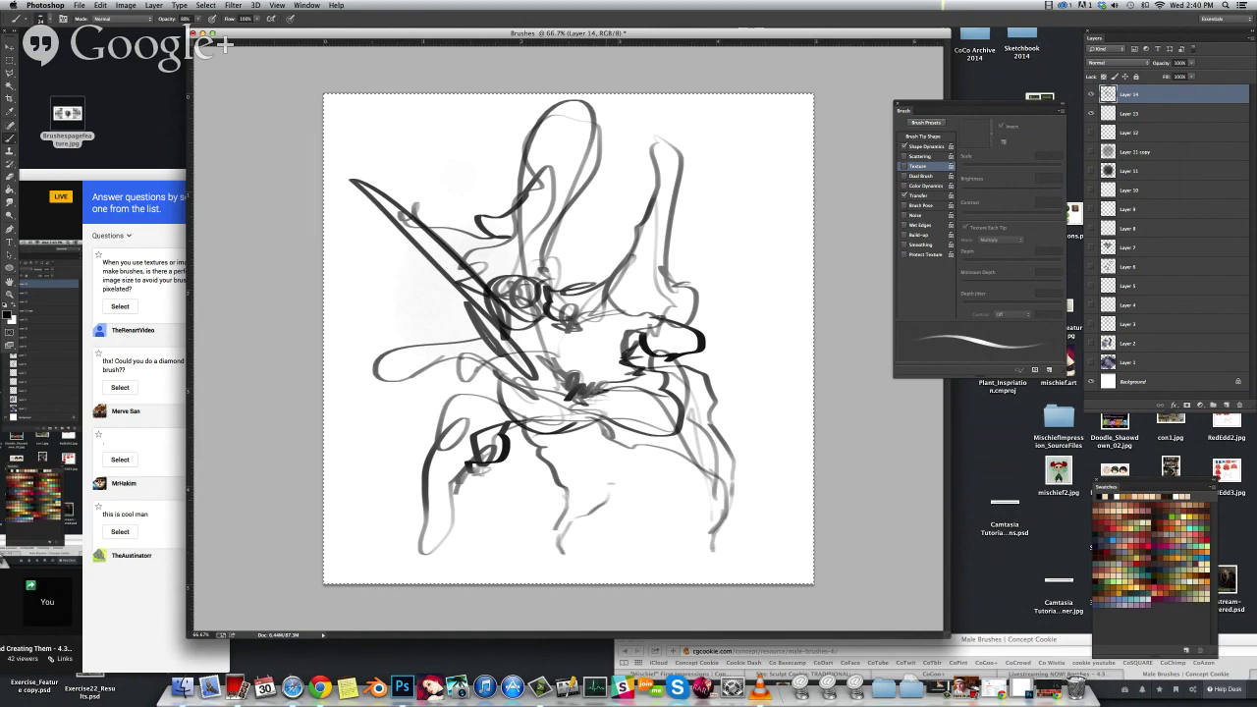
drag(601, 402, 619, 450)
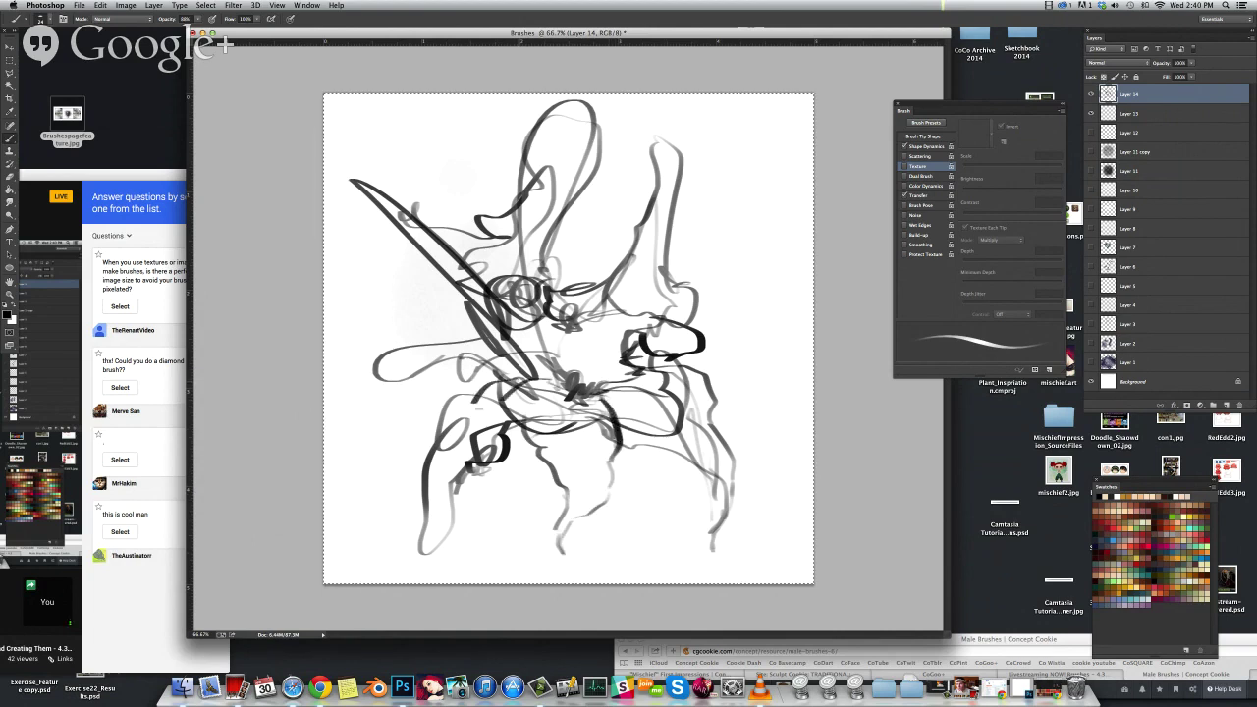
Extend the tangle with branching strands above and along both sides, and darken its centre with scribbled strokes
drag(726, 312, 713, 358)
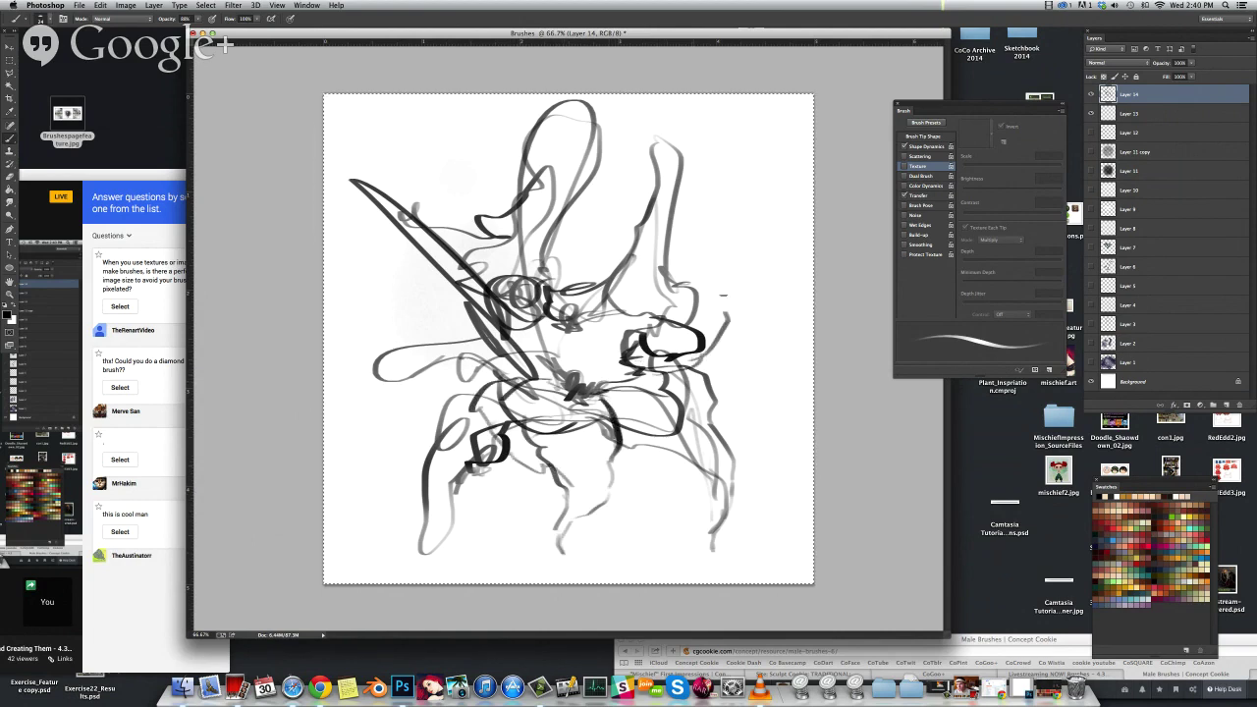
mouse_move(550, 286)
mouse_down()
mouse_move(615, 261)
mouse_move(566, 292)
mouse_move(609, 284)
mouse_up()
drag(590, 157, 605, 120)
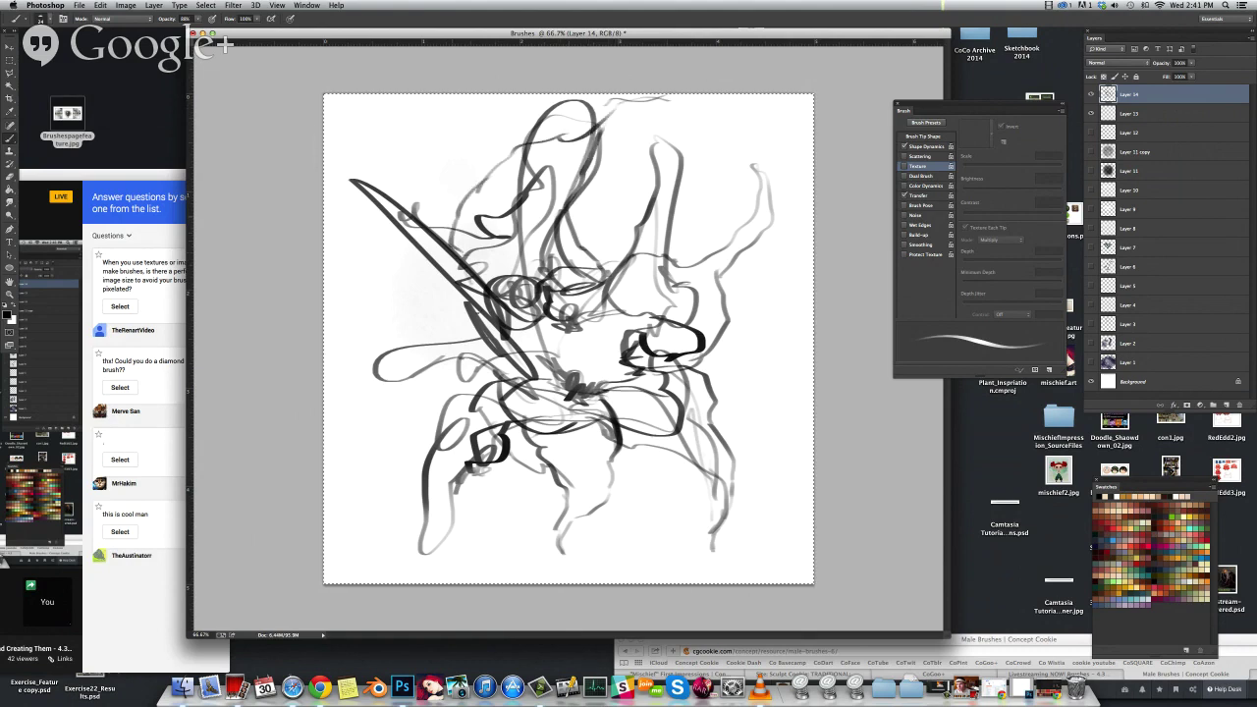
drag(422, 222, 481, 356)
drag(545, 327, 559, 364)
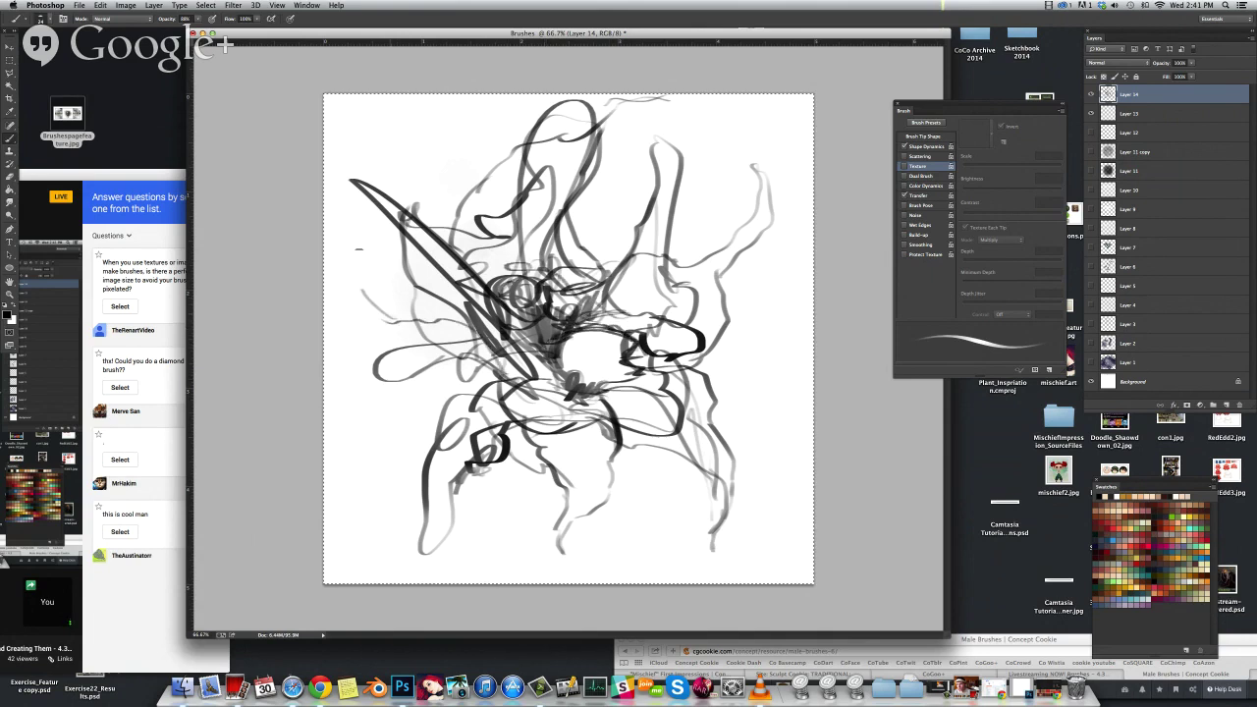
drag(399, 324, 472, 340)
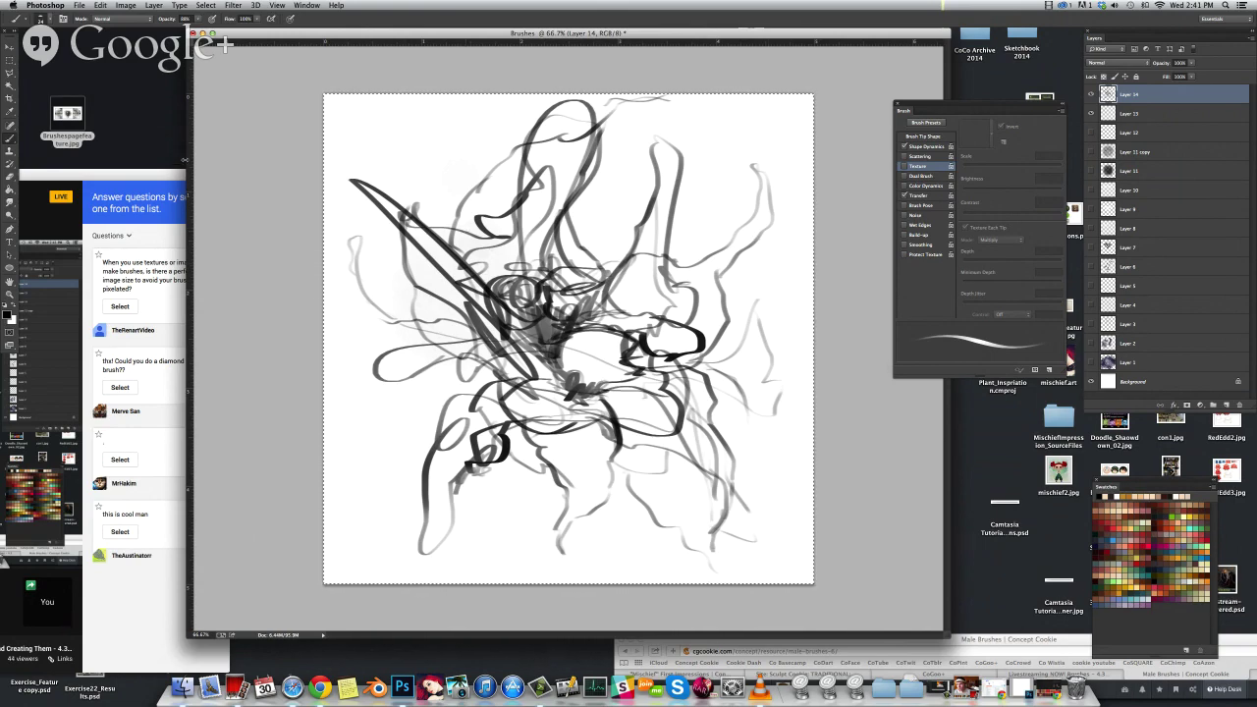
Select the whole canvas and define the tangle sketch as a brush preset
click(99, 5)
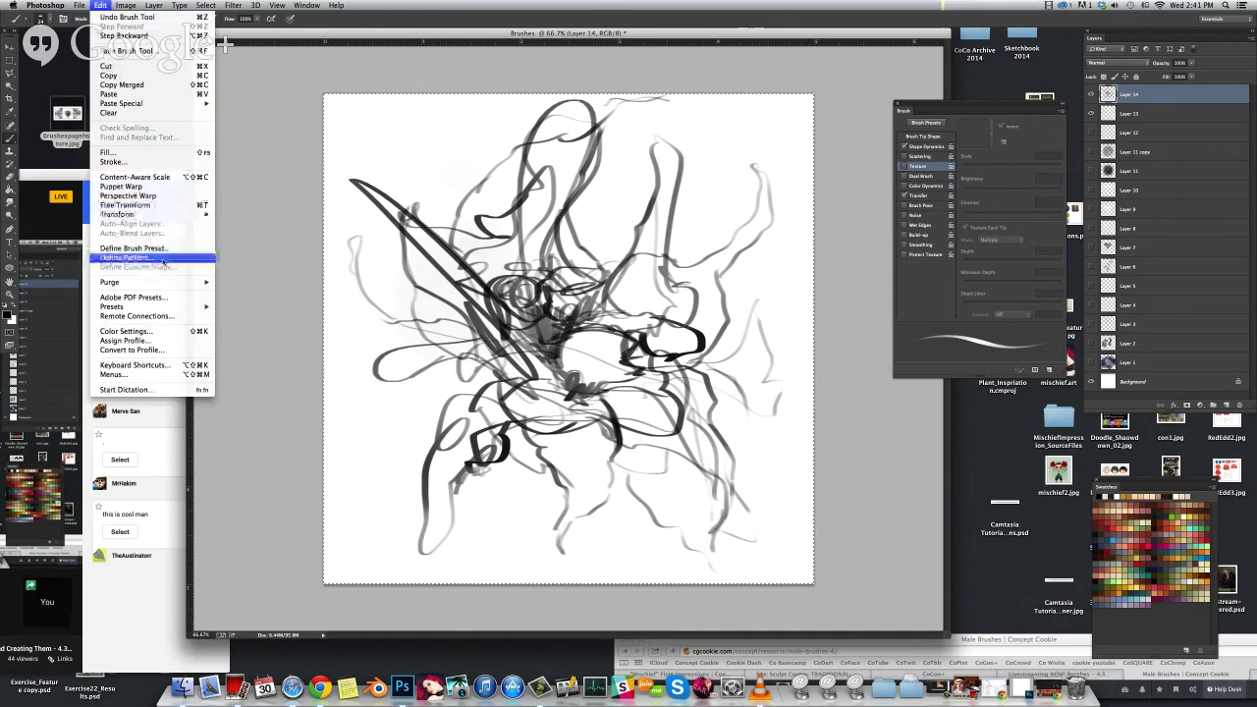
click(167, 253)
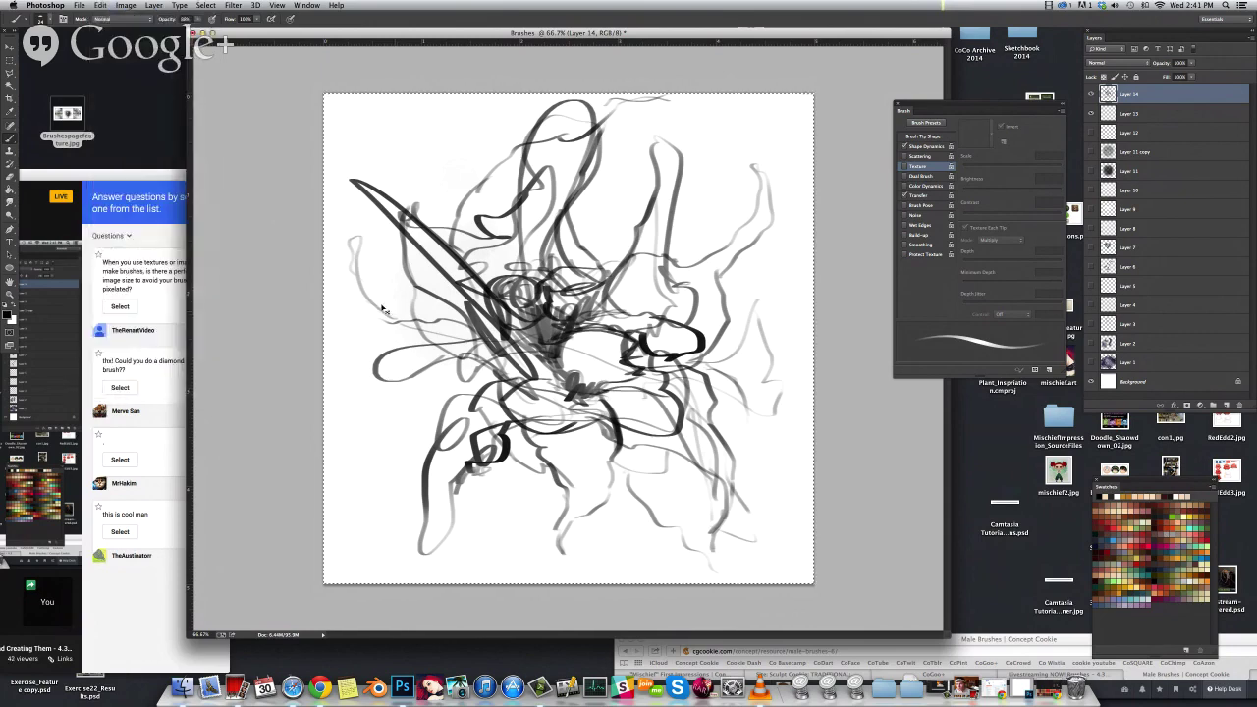
click(125, 4)
mouse_move(100, 4)
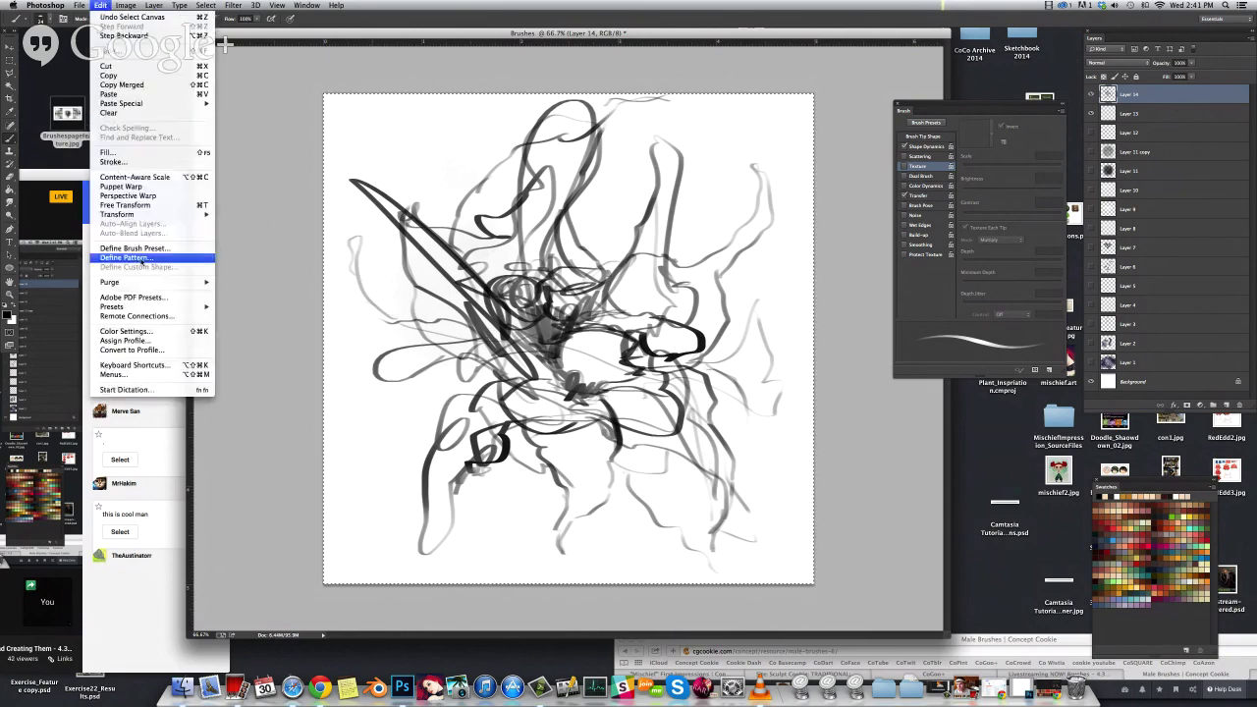
click(143, 251)
click(743, 322)
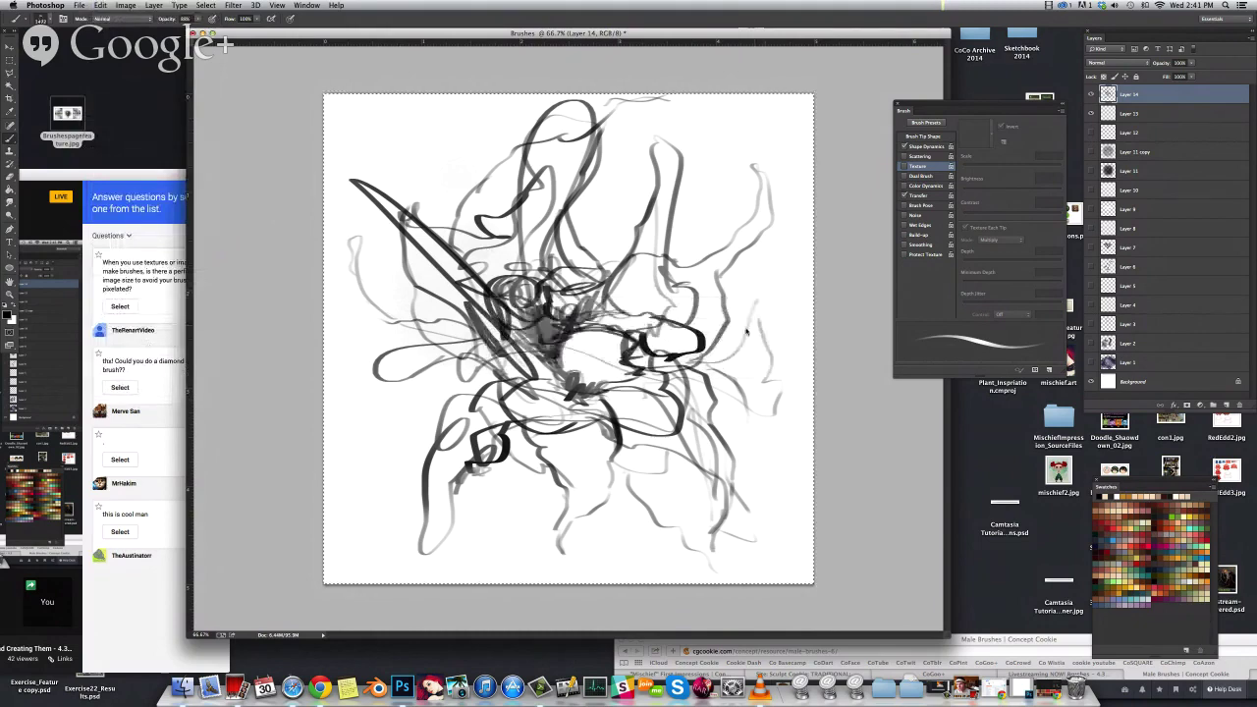
Hide the tangle sketch and test its brush on a new layer with strokes and single stamps, clearing between tries
key(Delete)
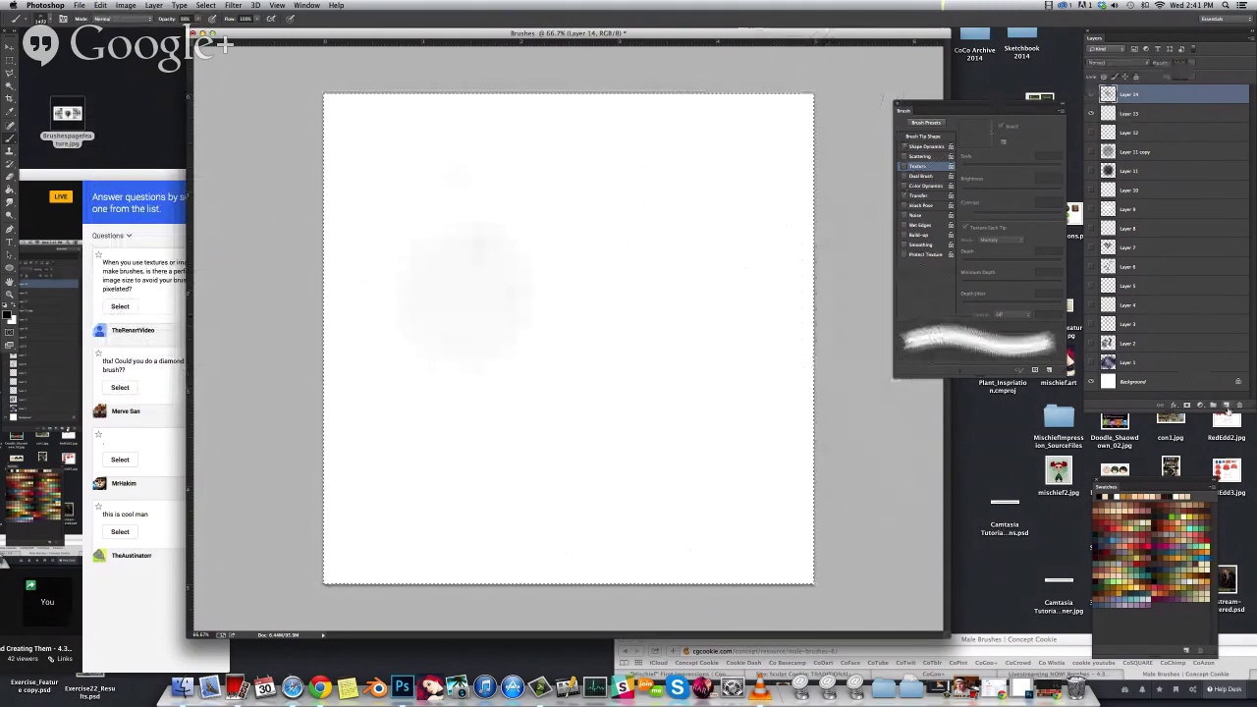
click(1226, 406)
drag(608, 353, 458, 318)
mouse_move(521, 276)
mouse_down()
mouse_move(589, 412)
mouse_move(638, 339)
mouse_move(702, 344)
mouse_move(425, 332)
mouse_move(606, 422)
mouse_move(653, 265)
mouse_up()
key(Delete)
click(621, 233)
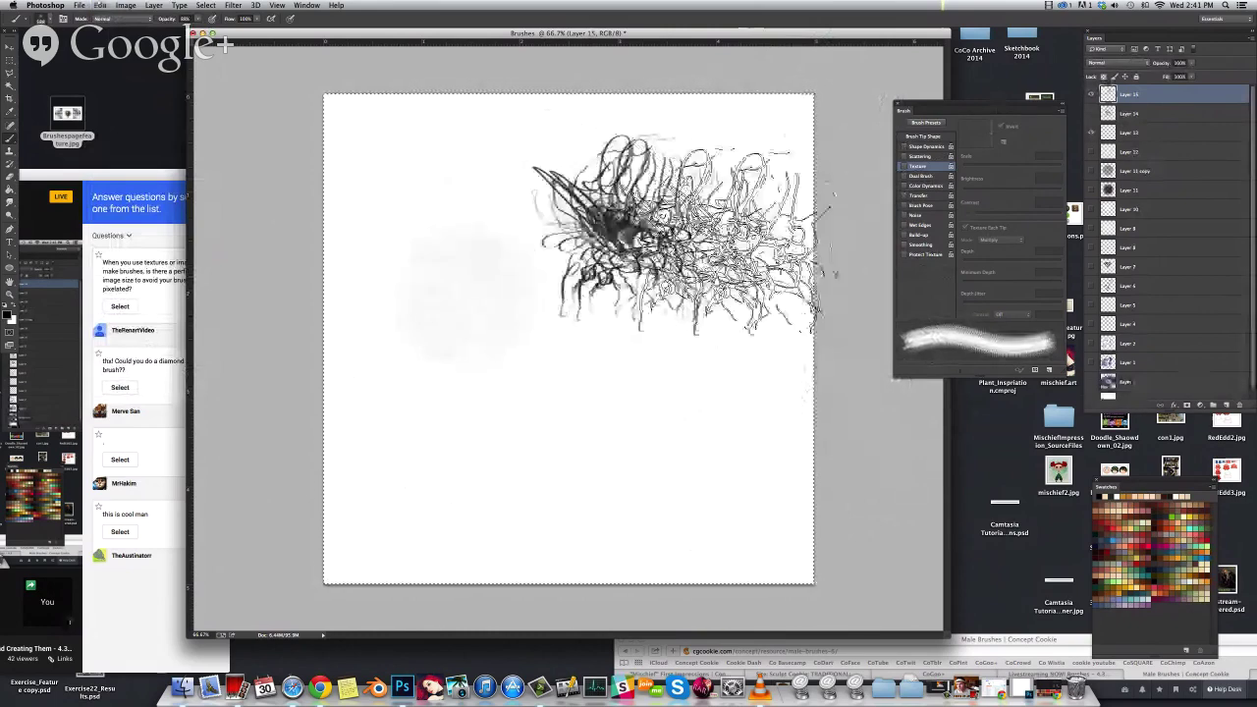
key(Delete)
click(648, 267)
click(582, 368)
key(Delete)
click(615, 334)
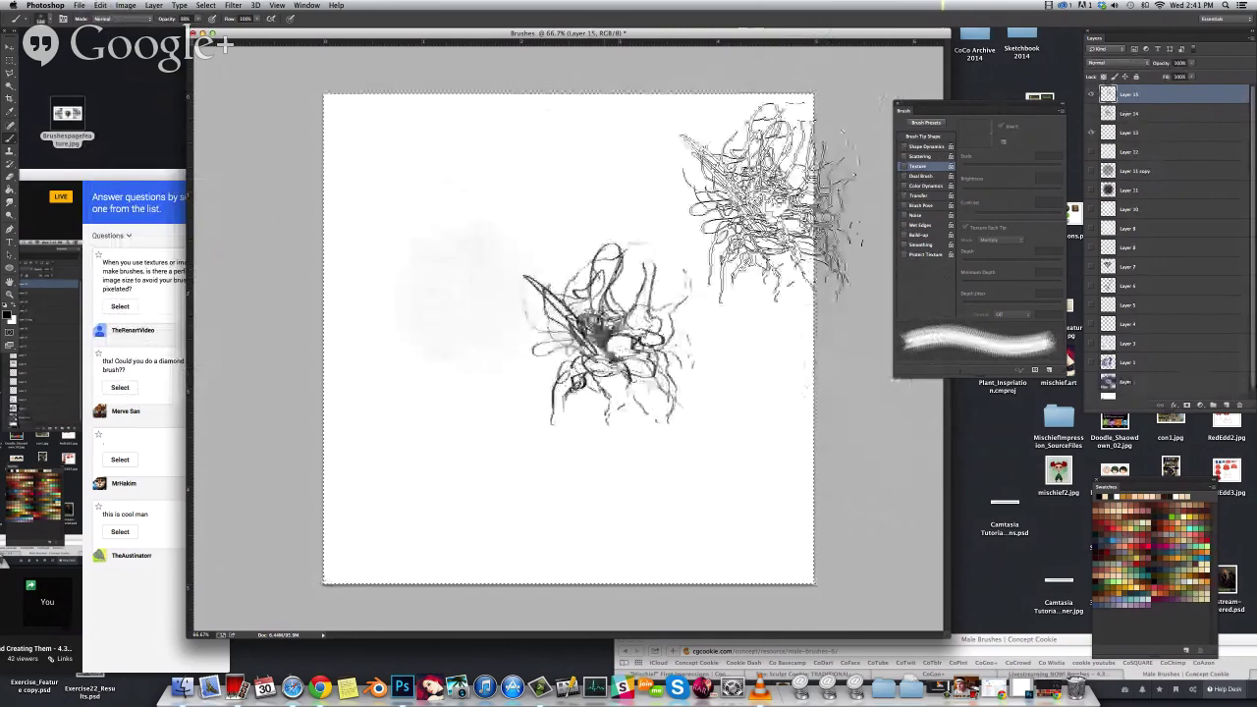
key(Delete)
drag(586, 291, 602, 283)
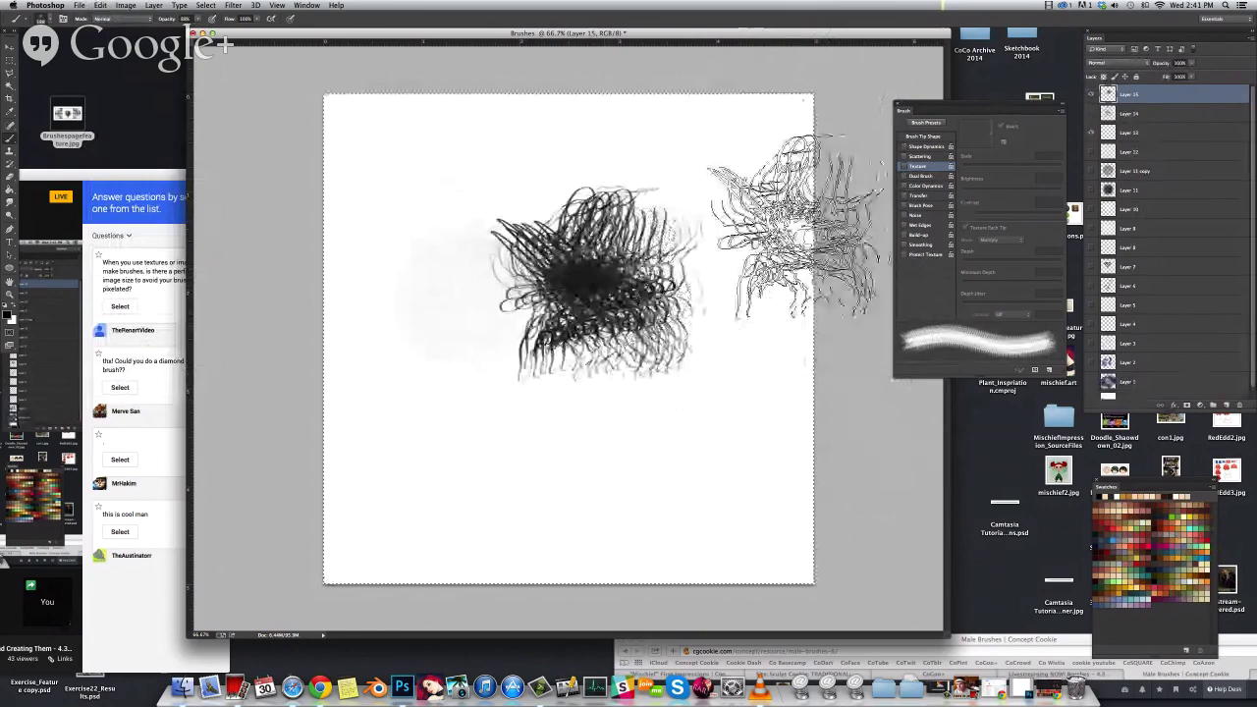
Clear the test layer and enable Shape Dynamics for the tangle brush, with 57% minimum diameter and 49% angle jitter
key(Delete)
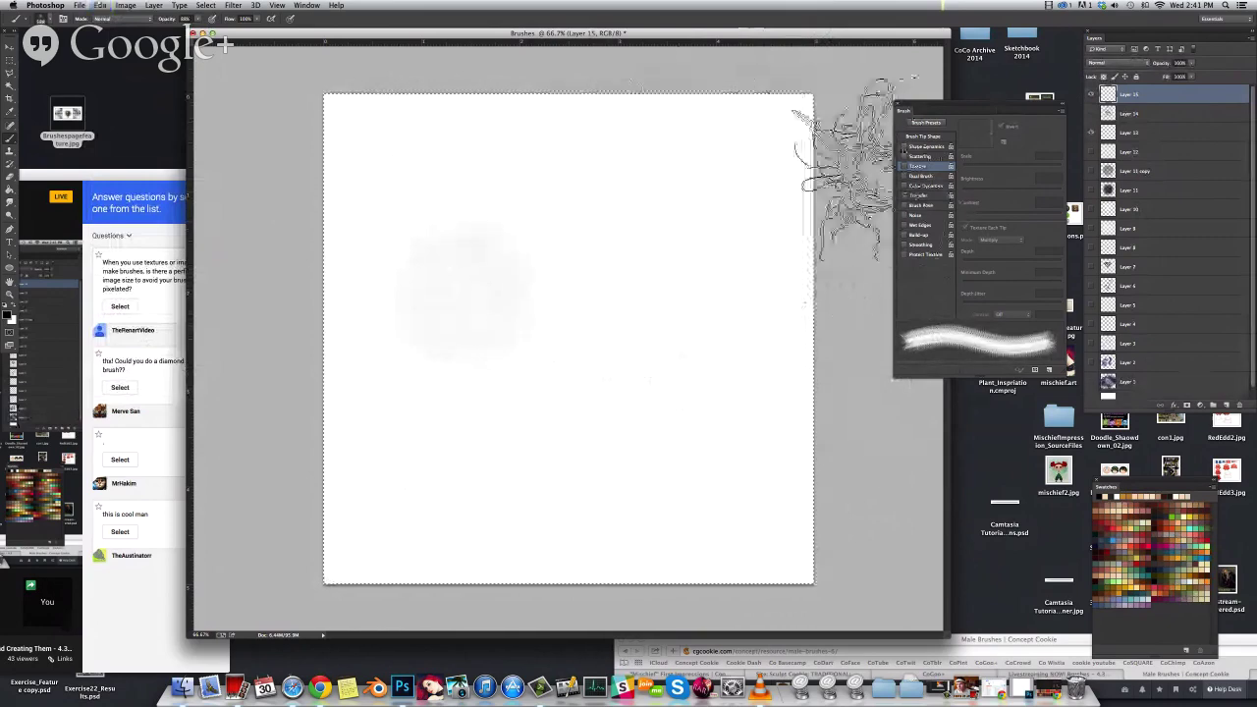
click(904, 147)
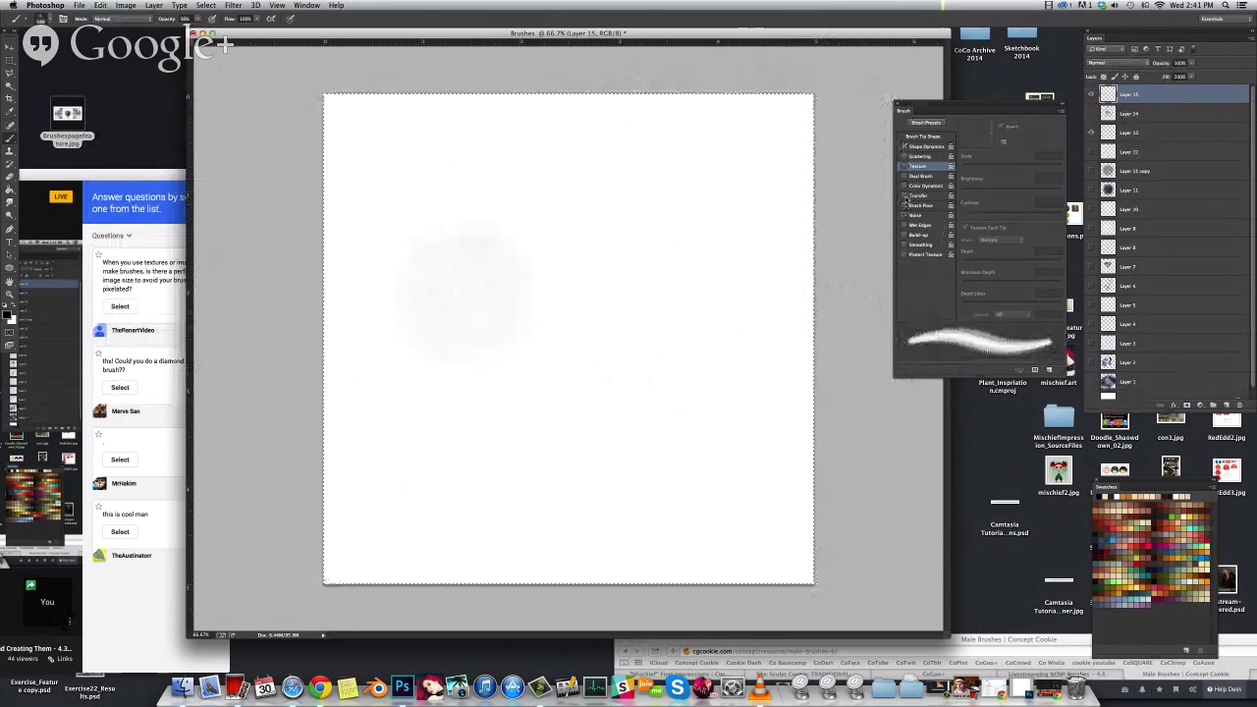
click(925, 146)
drag(998, 169, 1019, 168)
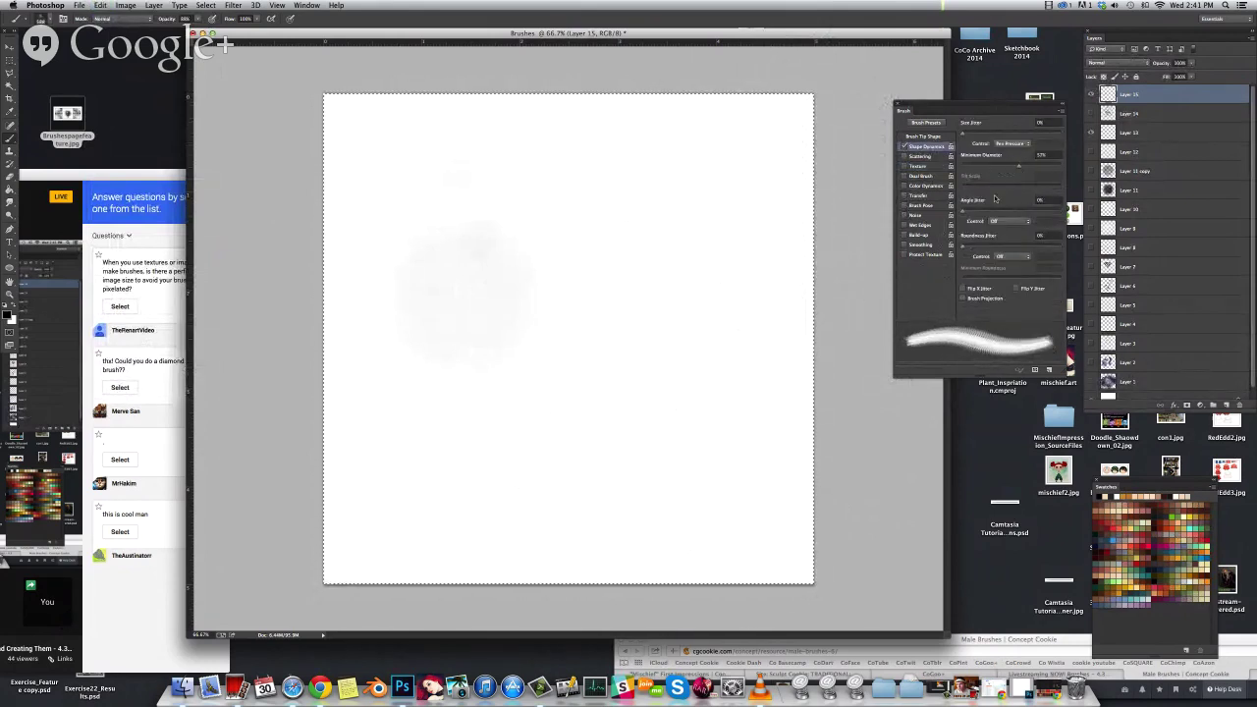
drag(987, 214, 1012, 211)
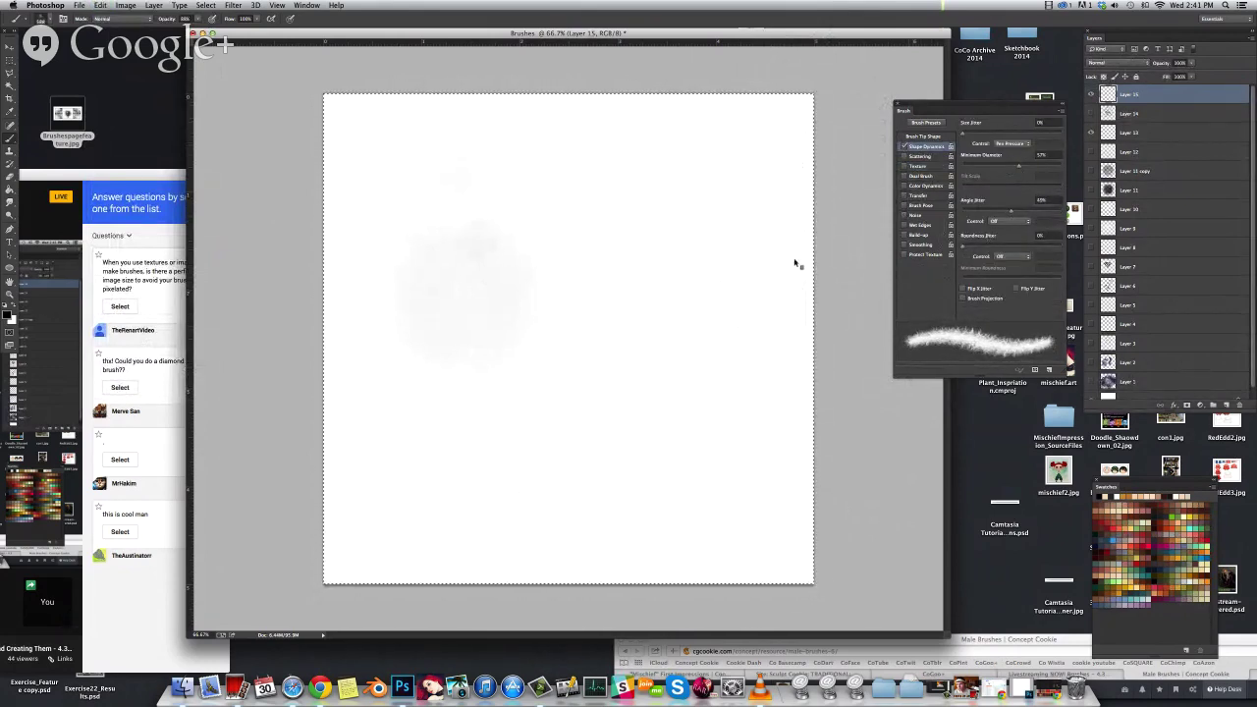
Test the tangle brush's angle jitter with long winding strokes and short marks, clearing the layer between tries
drag(482, 292, 511, 306)
mouse_move(434, 181)
mouse_down()
mouse_move(500, 334)
mouse_move(569, 393)
mouse_move(658, 294)
mouse_move(678, 235)
mouse_move(707, 462)
mouse_move(658, 530)
mouse_move(560, 530)
mouse_move(462, 491)
mouse_move(363, 550)
mouse_move(383, 520)
mouse_up()
key(super+z)
drag(478, 292, 463, 292)
mouse_move(424, 157)
mouse_down()
mouse_move(429, 191)
mouse_move(458, 236)
mouse_move(522, 246)
mouse_move(572, 206)
mouse_move(699, 221)
mouse_move(709, 285)
mouse_move(690, 354)
mouse_move(635, 393)
mouse_move(483, 403)
mouse_move(439, 501)
mouse_move(491, 550)
mouse_up()
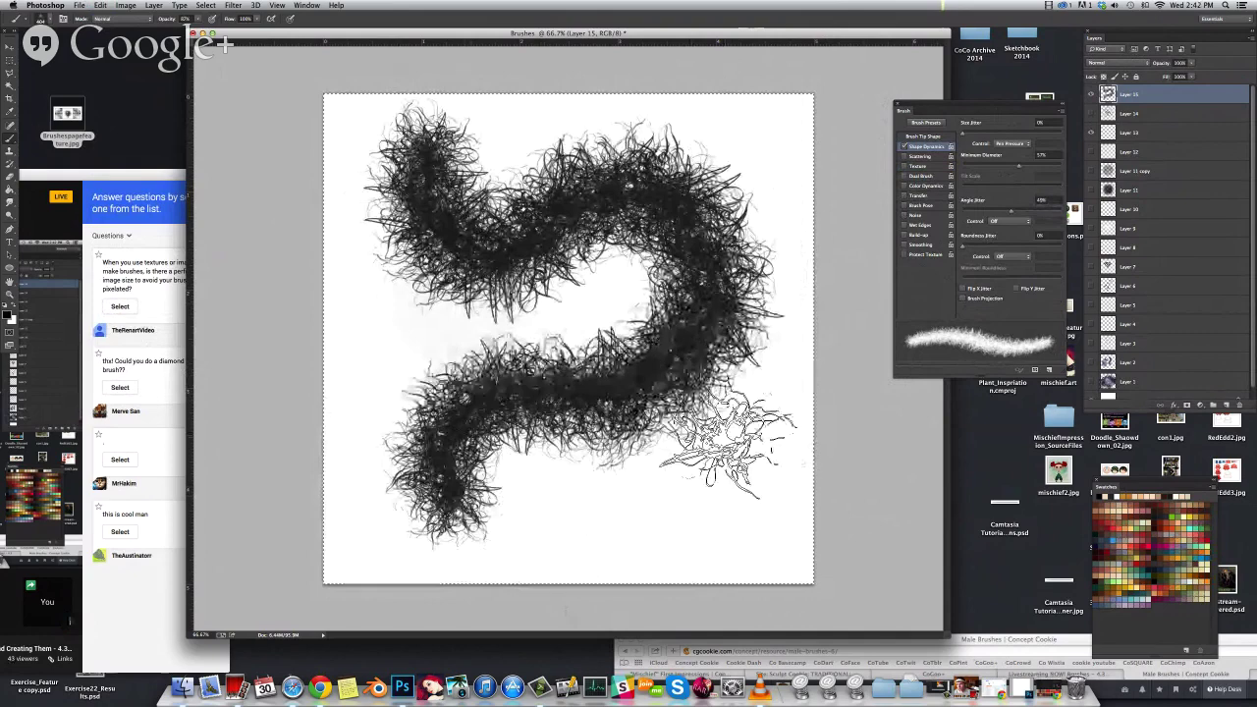
key(ctrl+z)
mouse_move(439, 175)
mouse_down()
mouse_move(677, 315)
mouse_move(555, 570)
mouse_up()
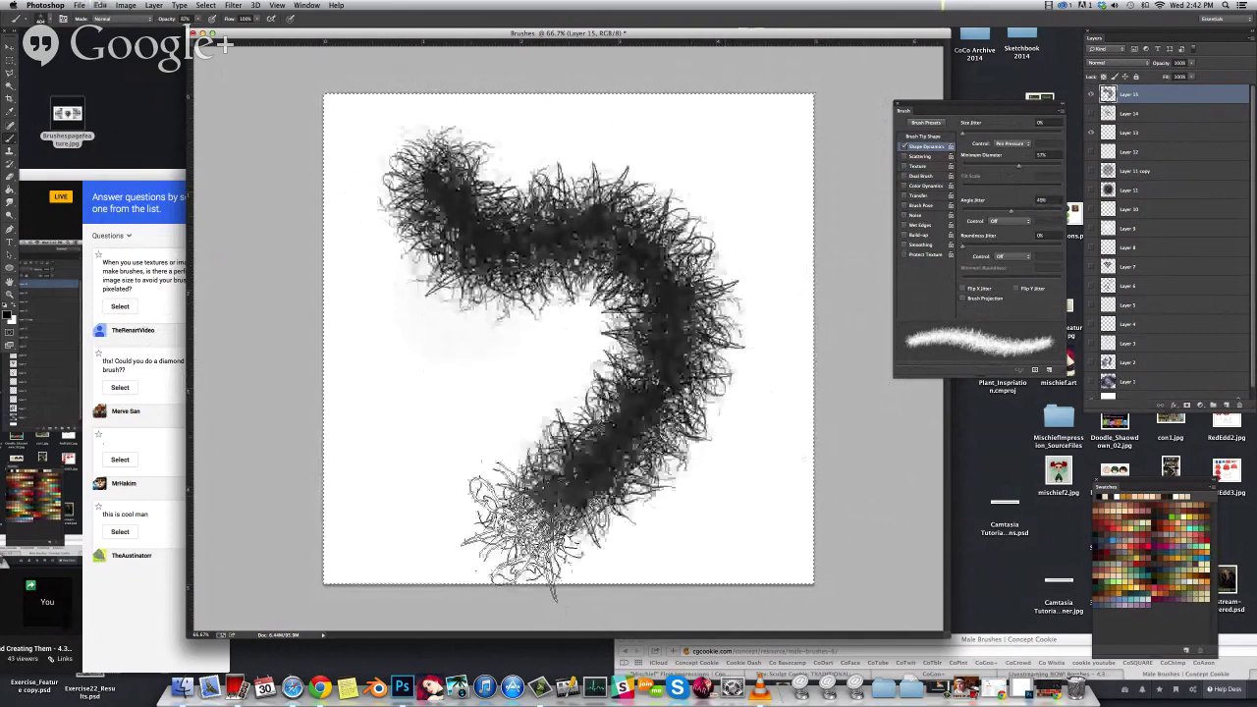
key(ctrl+z)
mouse_move(323, 168)
mouse_down()
mouse_move(604, 162)
mouse_move(613, 413)
mouse_move(530, 554)
mouse_up()
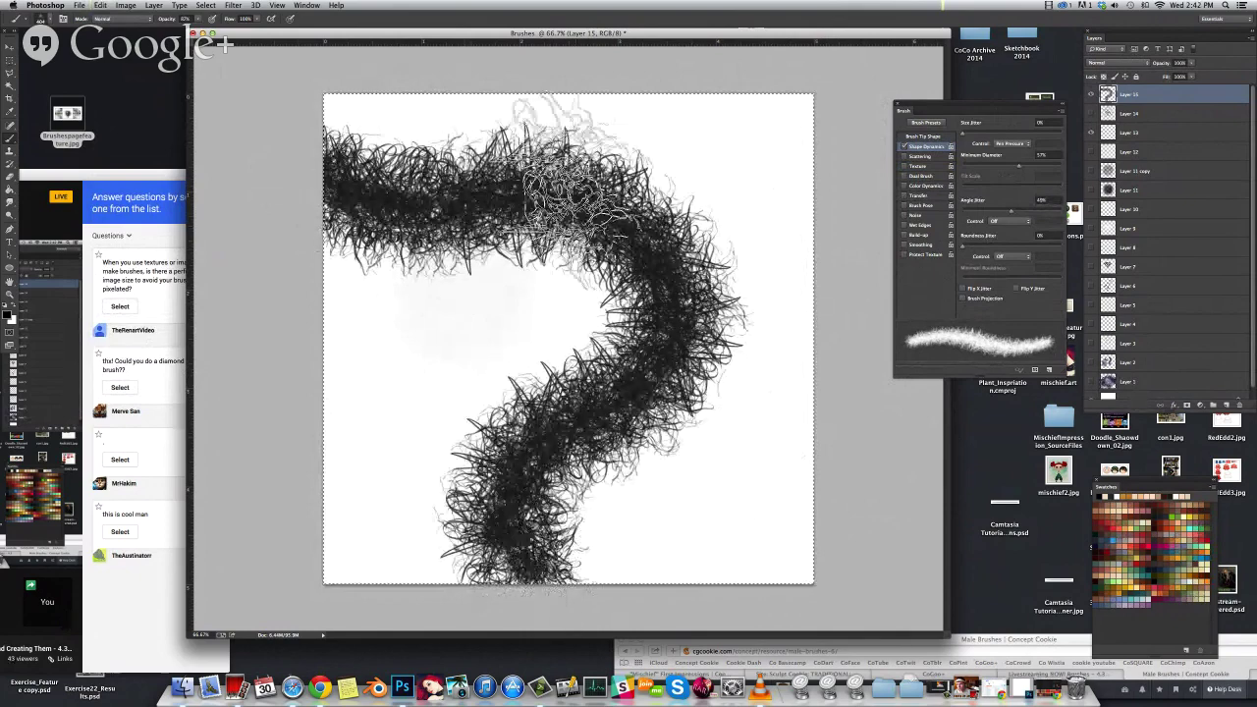
key(Delete)
drag(629, 162, 582, 365)
mouse_move(594, 449)
mouse_down()
mouse_move(722, 388)
mouse_move(737, 413)
mouse_up()
key(Delete)
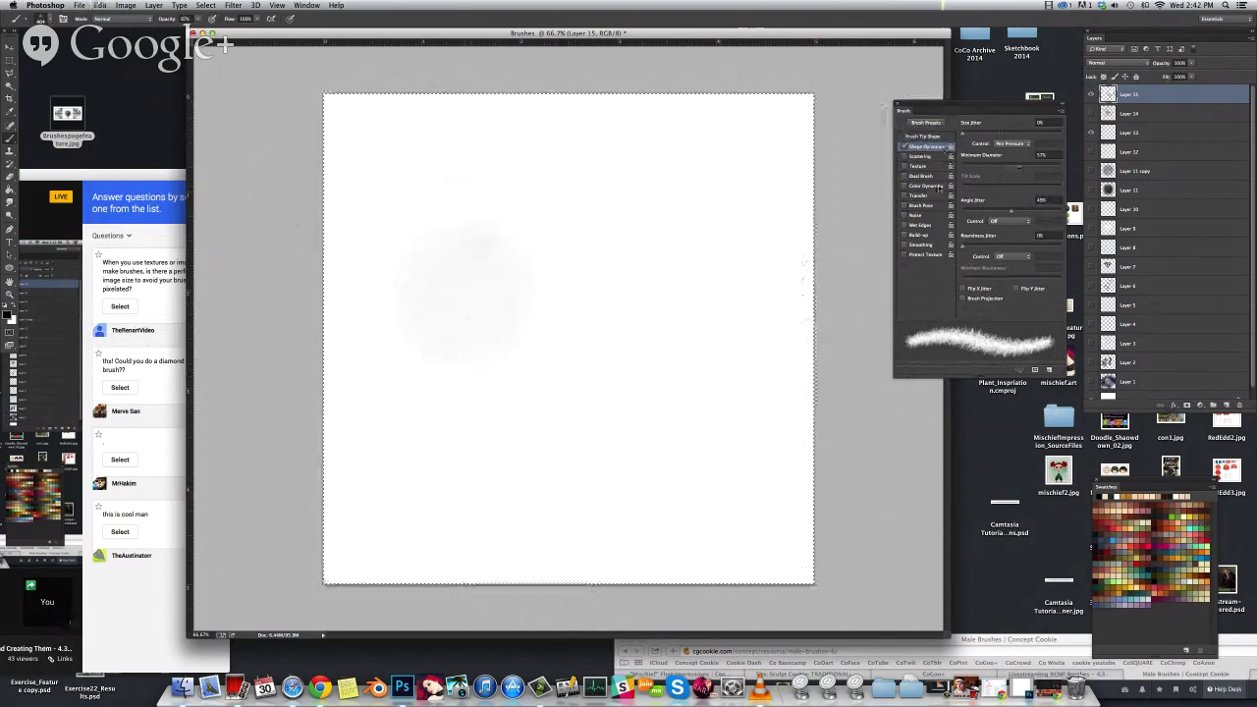
Save the tangle brush with its shape dynamics as a new preset, and try one winding stroke before undoing it
click(43, 19)
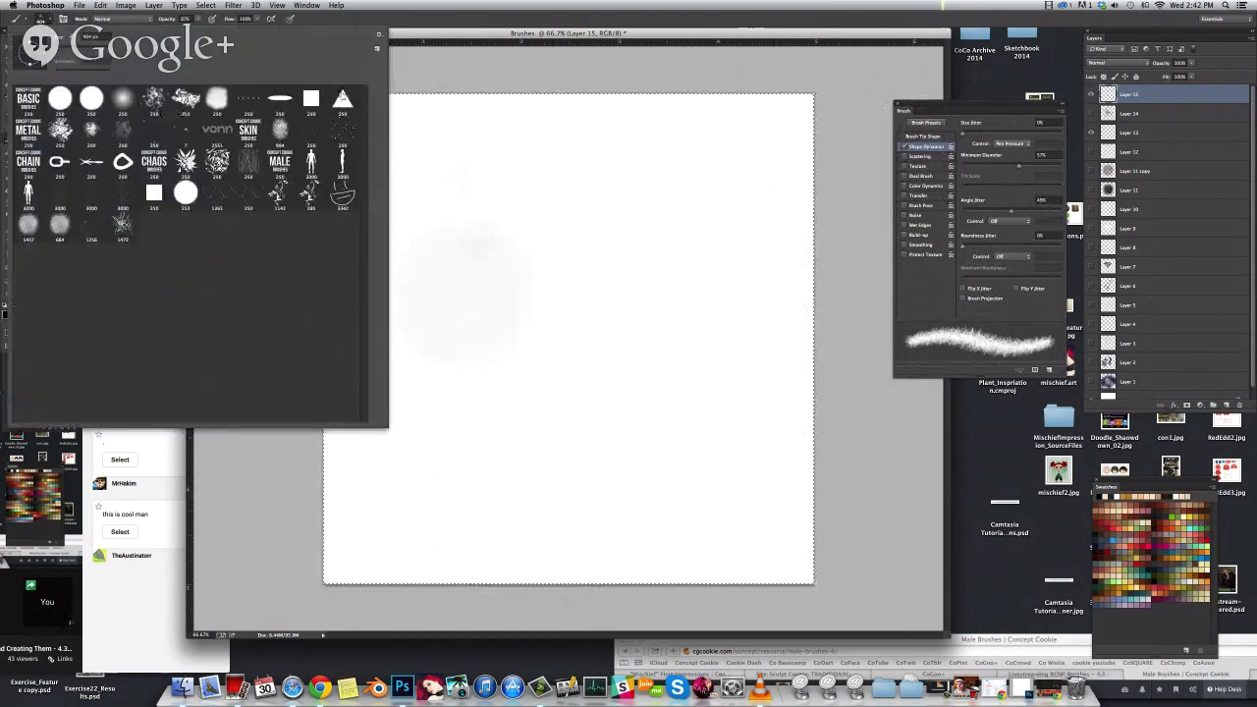
click(377, 51)
click(753, 324)
mouse_move(552, 221)
mouse_down()
mouse_move(752, 481)
mouse_move(771, 110)
mouse_up()
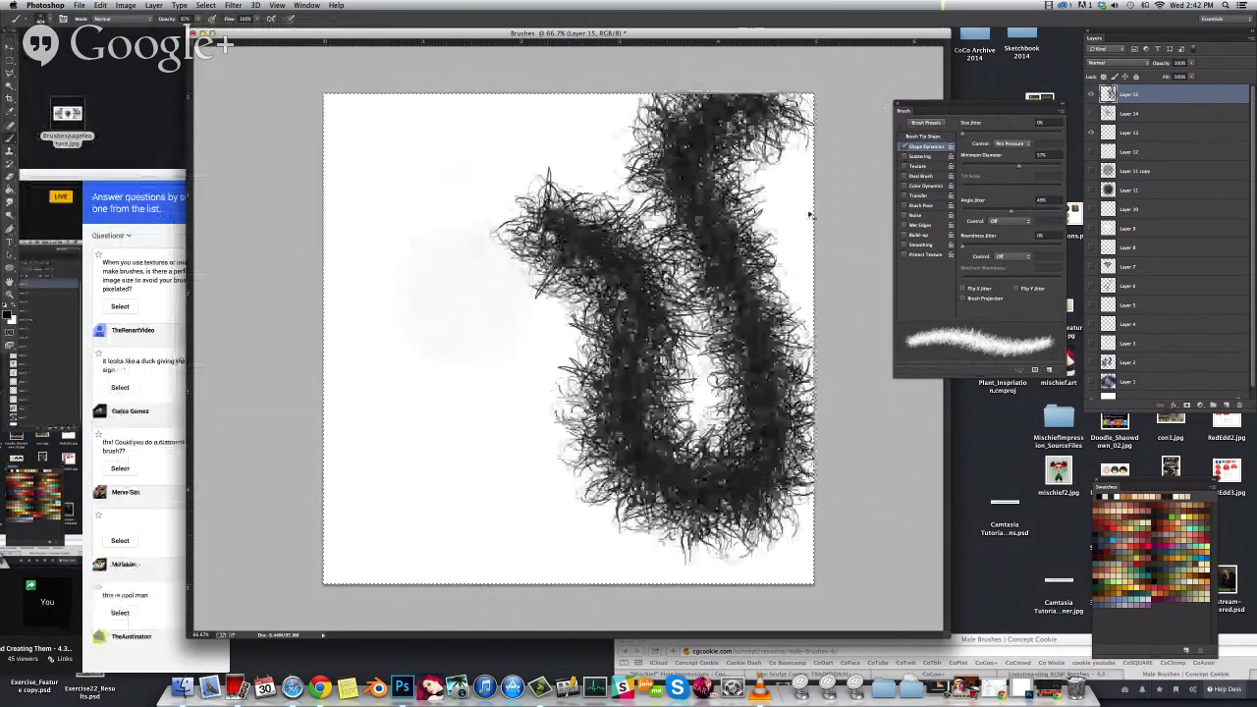
key(super+z)
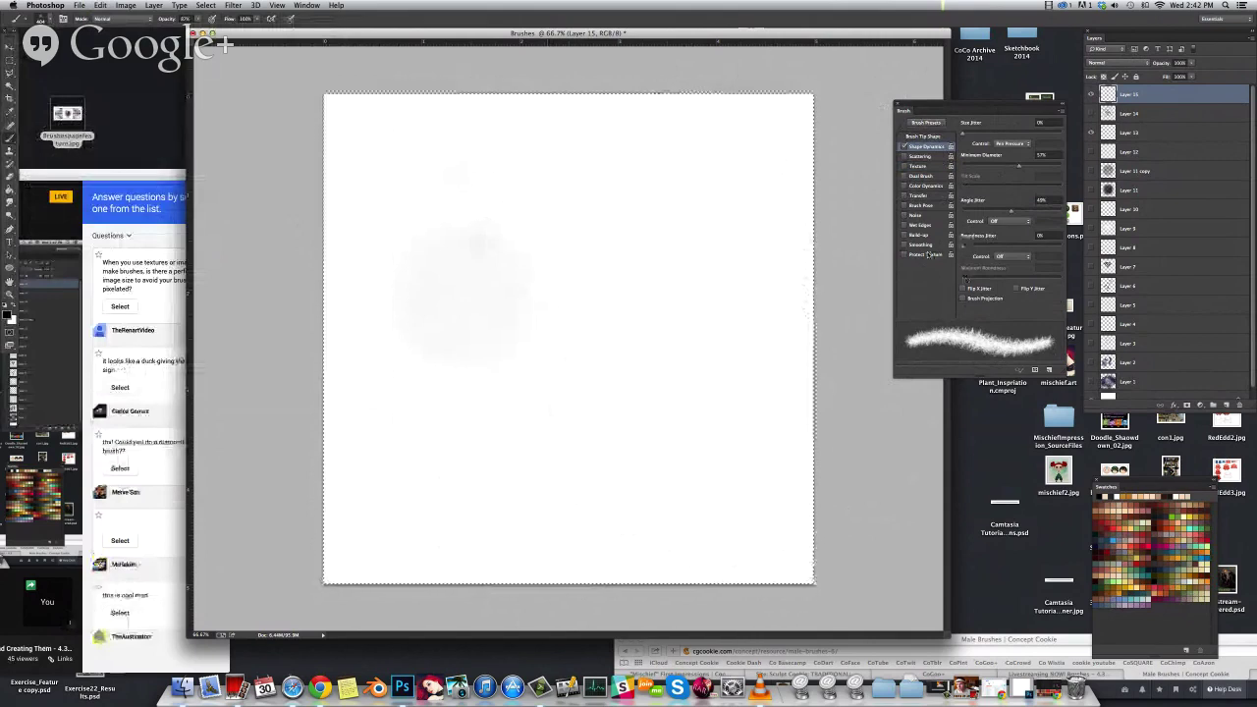
Enable Scattering for the brush on both axes and set its count to 2
click(904, 168)
click(905, 167)
click(919, 156)
drag(979, 168, 985, 167)
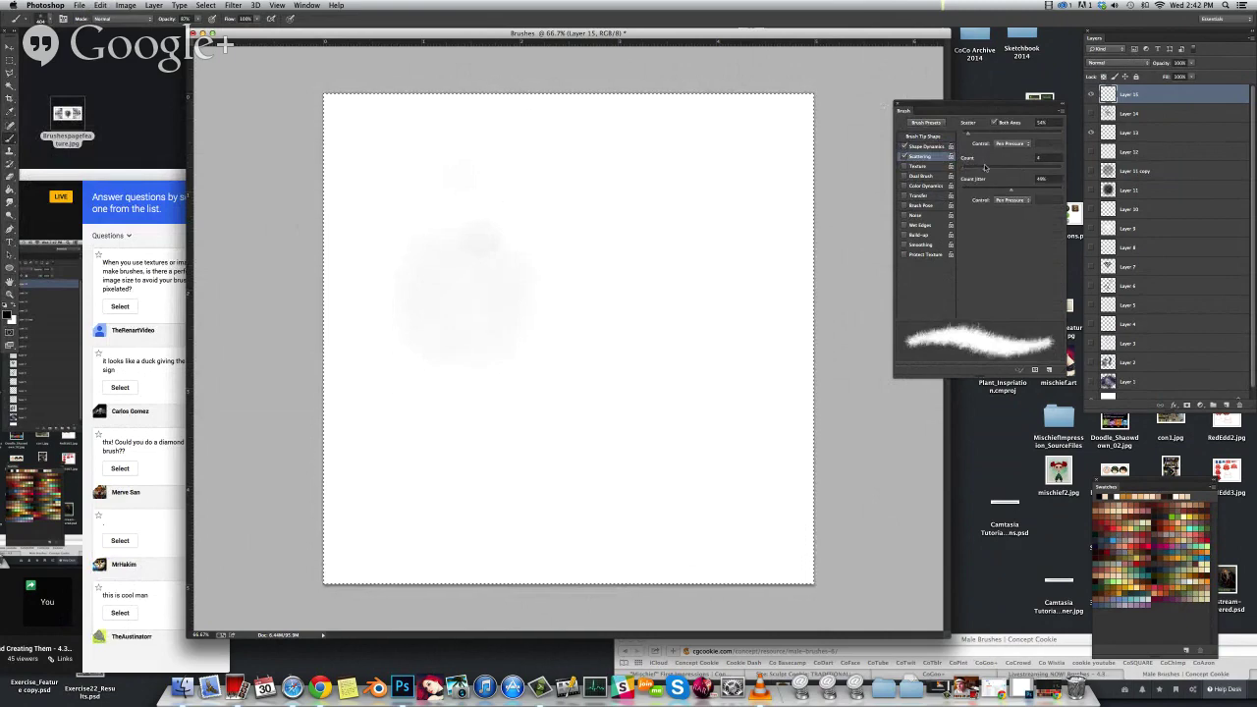
Test the scattered brush with long curving strokes across the canvas, removing each try
mouse_move(533, 210)
mouse_down()
mouse_move(599, 284)
mouse_move(648, 452)
mouse_move(746, 113)
mouse_move(392, 295)
mouse_move(530, 535)
mouse_up()
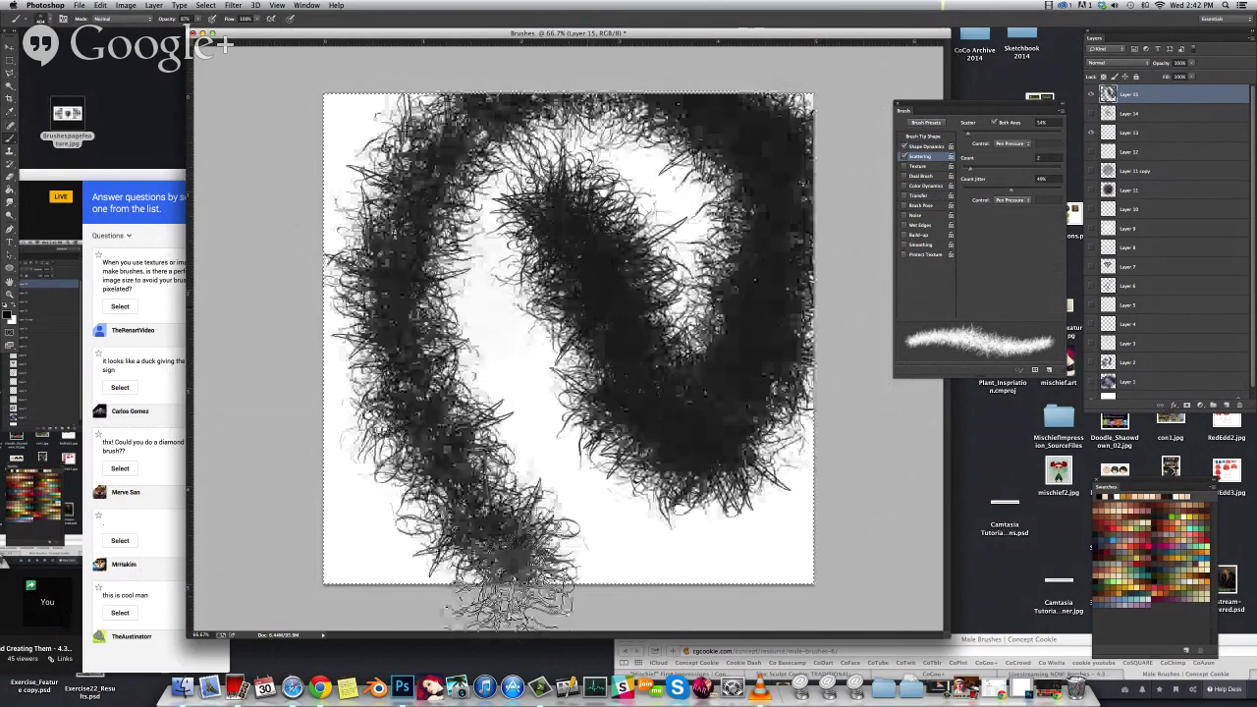
key(Delete)
mouse_move(365, 196)
mouse_down()
mouse_move(629, 284)
mouse_move(786, 565)
mouse_up()
key(super+z)
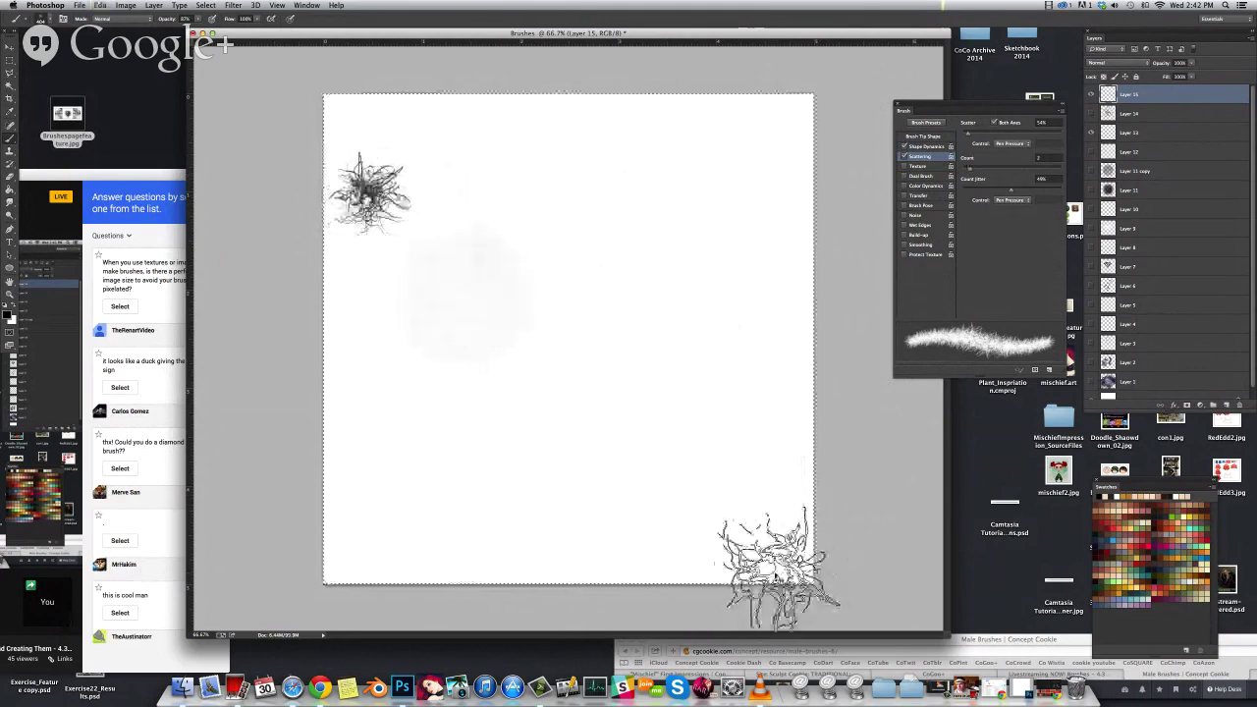
key(super+z)
mouse_move(334, 169)
mouse_down()
mouse_move(552, 247)
mouse_move(660, 415)
mouse_move(731, 435)
mouse_move(790, 376)
mouse_move(874, 393)
mouse_up()
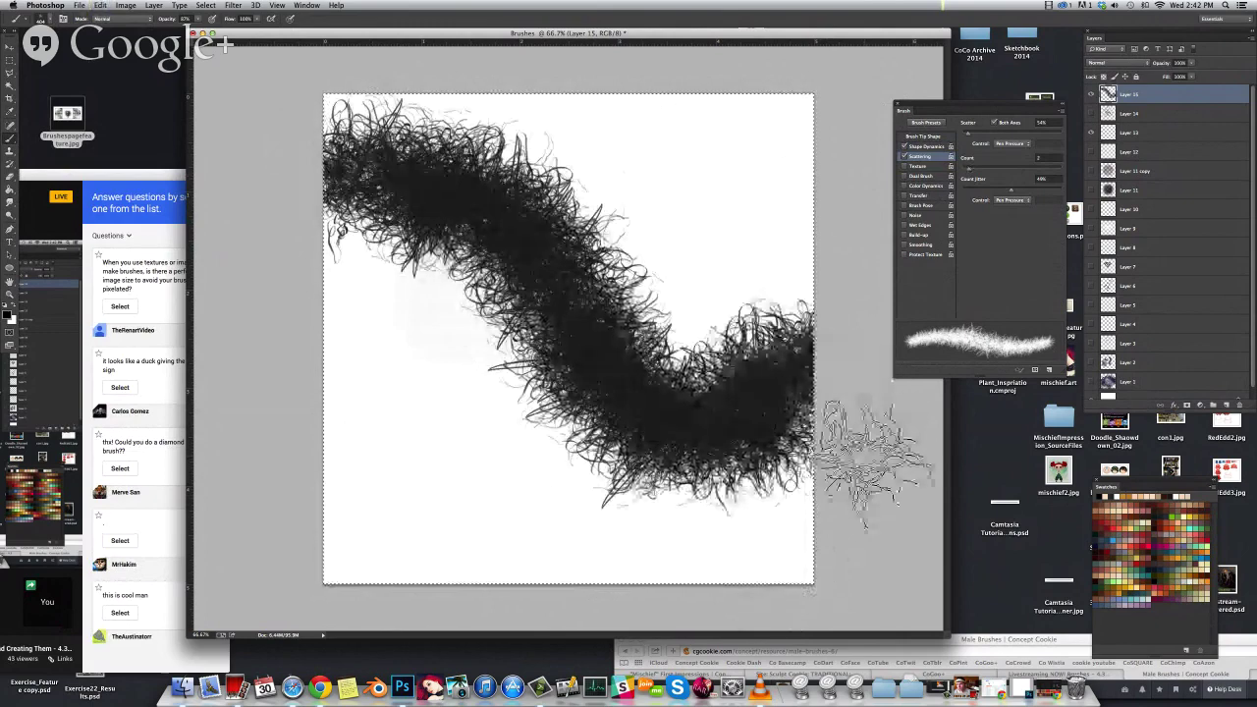
key(super+z)
mouse_move(526, 172)
mouse_down()
mouse_move(439, 245)
mouse_move(454, 324)
mouse_move(508, 368)
mouse_move(591, 388)
mouse_move(687, 251)
mouse_move(655, 178)
mouse_move(586, 157)
mouse_move(507, 172)
mouse_move(459, 294)
mouse_move(518, 329)
mouse_move(498, 257)
mouse_move(622, 287)
mouse_move(670, 275)
mouse_move(660, 285)
mouse_move(563, 187)
mouse_move(463, 260)
mouse_move(645, 292)
mouse_move(630, 196)
mouse_move(641, 284)
mouse_move(375, 211)
mouse_move(473, 270)
mouse_move(562, 285)
mouse_move(522, 388)
mouse_move(449, 388)
mouse_move(383, 456)
mouse_move(375, 505)
mouse_up()
key(super+z)
Paint a black furry creature with a round head, two arms and a wide body, and fill its face with light fur
mouse_move(463, 370)
mouse_down()
mouse_move(376, 447)
mouse_move(371, 521)
mouse_move(449, 393)
mouse_move(496, 378)
mouse_move(499, 555)
mouse_move(572, 442)
mouse_move(577, 530)
mouse_move(646, 427)
mouse_move(621, 501)
mouse_move(661, 535)
mouse_move(538, 441)
mouse_move(509, 535)
mouse_move(508, 408)
mouse_move(498, 413)
mouse_move(523, 407)
mouse_move(533, 378)
mouse_move(484, 575)
mouse_move(538, 442)
mouse_move(552, 545)
mouse_move(627, 447)
mouse_move(563, 456)
mouse_move(637, 538)
mouse_move(459, 358)
mouse_move(602, 368)
mouse_move(696, 348)
mouse_move(675, 353)
mouse_move(784, 501)
mouse_move(676, 374)
mouse_move(651, 221)
mouse_move(607, 275)
mouse_up()
alt+click(769, 226)
key(super+z)
mouse_move(570, 232)
mouse_down()
mouse_move(589, 259)
mouse_move(553, 253)
mouse_move(589, 239)
mouse_move(520, 295)
mouse_move(603, 266)
mouse_move(579, 329)
mouse_move(568, 285)
mouse_up()
Switch to a round brush, resize it and try it on the creature's light face
right_click(565, 273)
double_click(615, 340)
drag(611, 326, 577, 328)
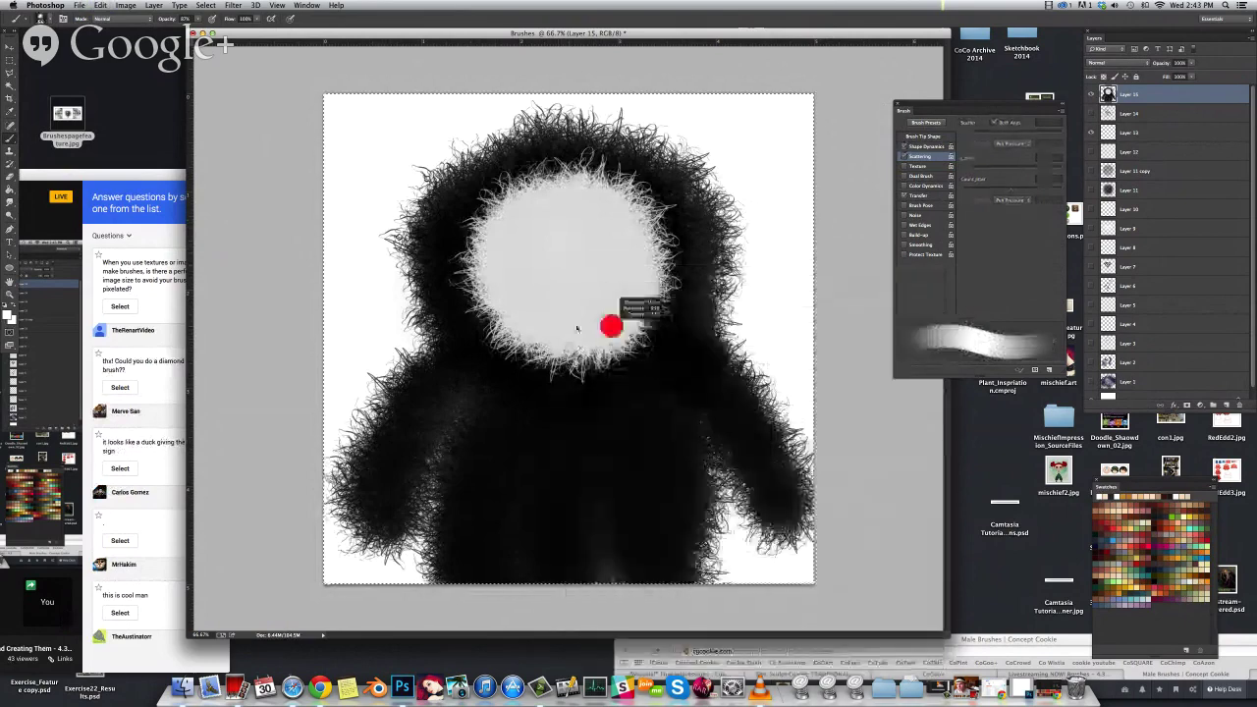
drag(547, 264, 569, 258)
Switch back to the saved tangle brush and paint black fur inward around the edge of the light face
right_click(564, 272)
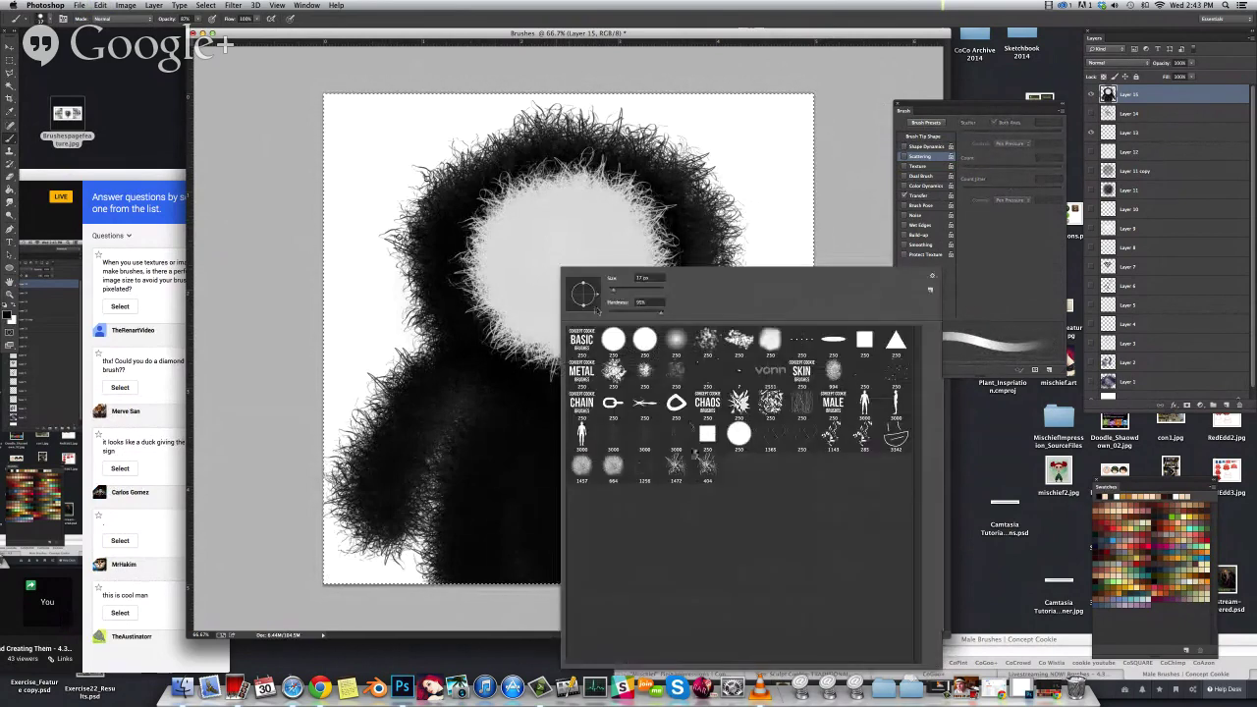
double_click(680, 469)
right_click(595, 465)
double_click(746, 468)
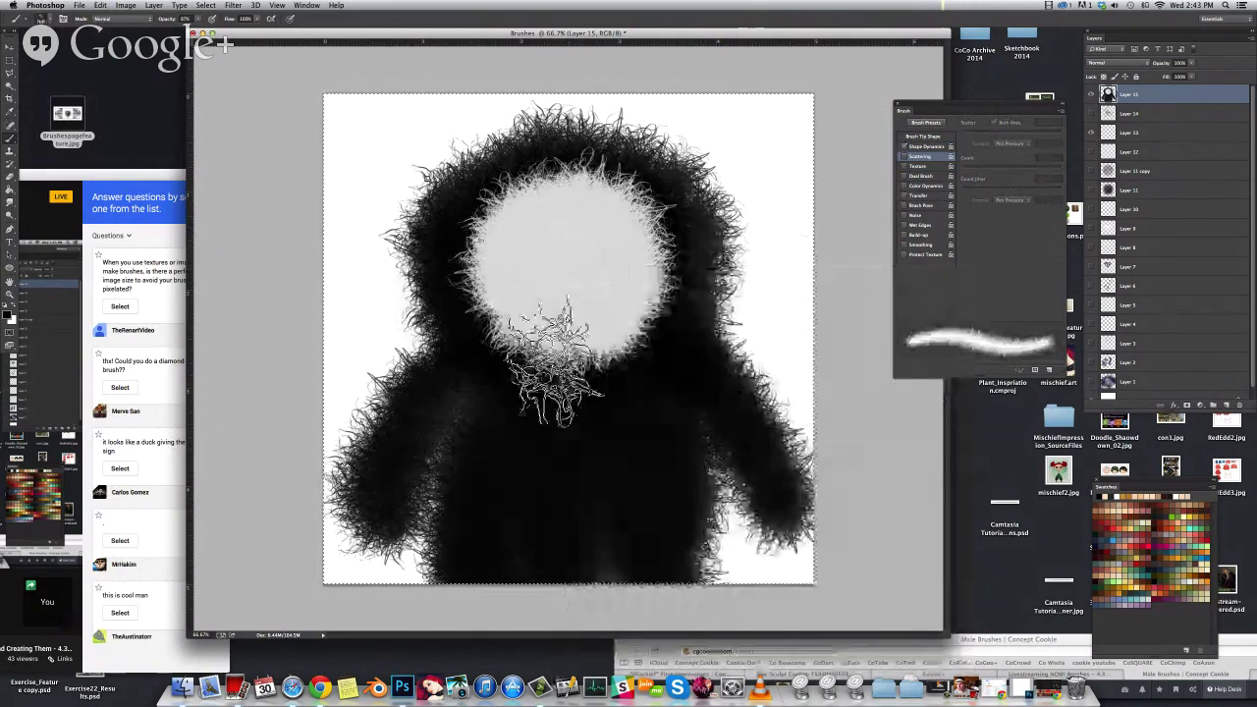
mouse_move(603, 402)
mouse_down()
mouse_move(587, 401)
mouse_move(595, 374)
mouse_move(665, 331)
mouse_up()
key(super+z)
key(super+alt+z)
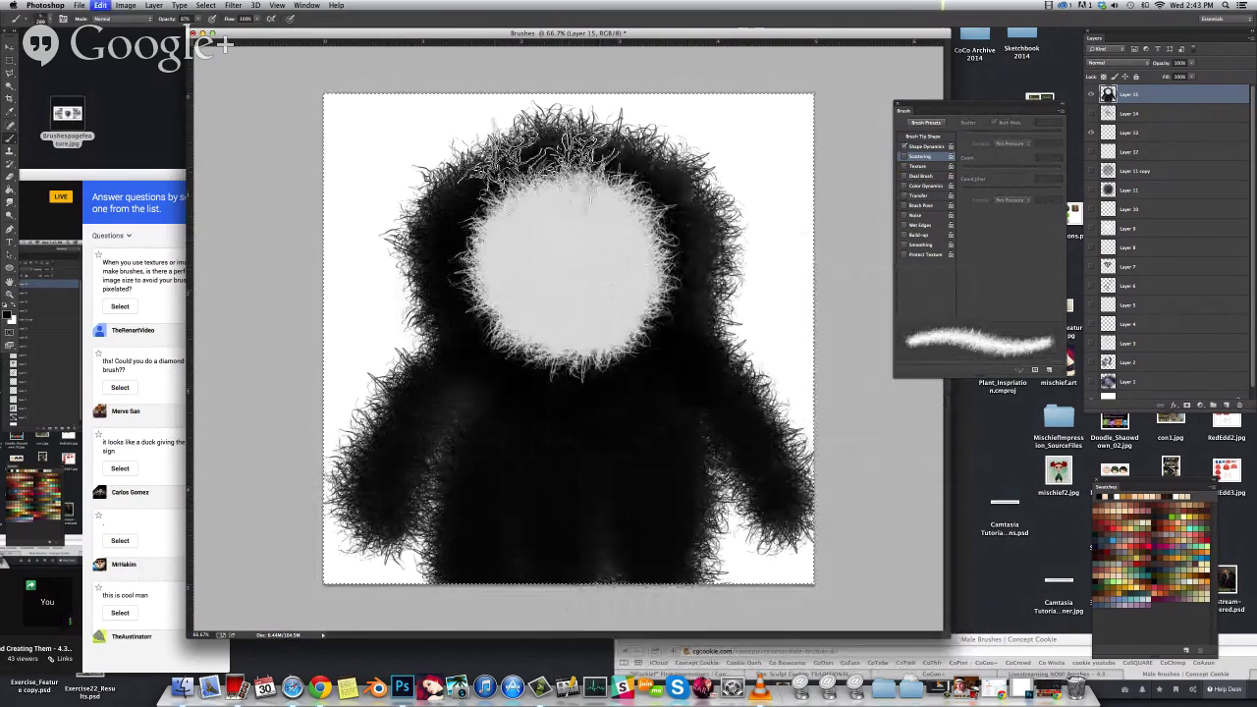
mouse_move(605, 181)
mouse_down()
mouse_move(563, 157)
mouse_move(494, 179)
mouse_move(459, 231)
mouse_move(455, 280)
mouse_move(484, 344)
mouse_move(602, 368)
mouse_move(665, 324)
mouse_move(676, 196)
mouse_move(607, 166)
mouse_move(547, 179)
mouse_up()
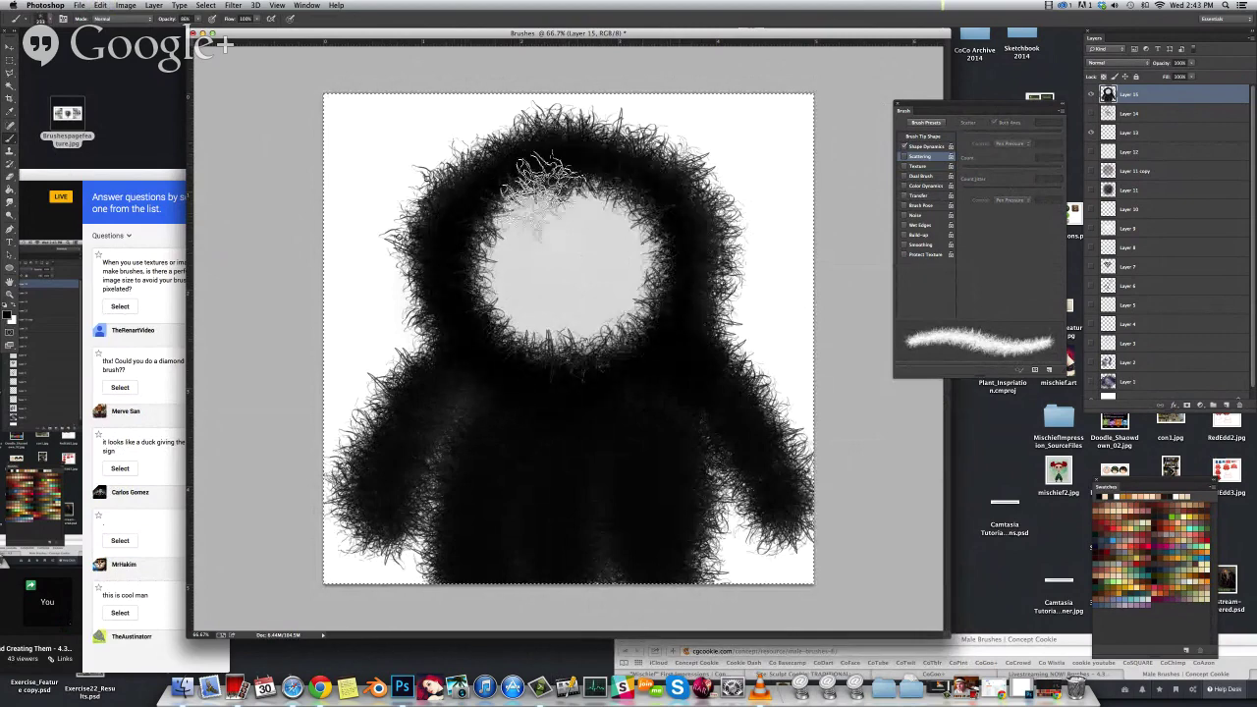
Paint a black nose, two oval eyes and a muzzle with a mouth on the face, enabling Transfer for softer strokes
mouse_move(584, 263)
mouse_down()
mouse_move(541, 274)
mouse_move(595, 277)
mouse_move(548, 286)
mouse_up()
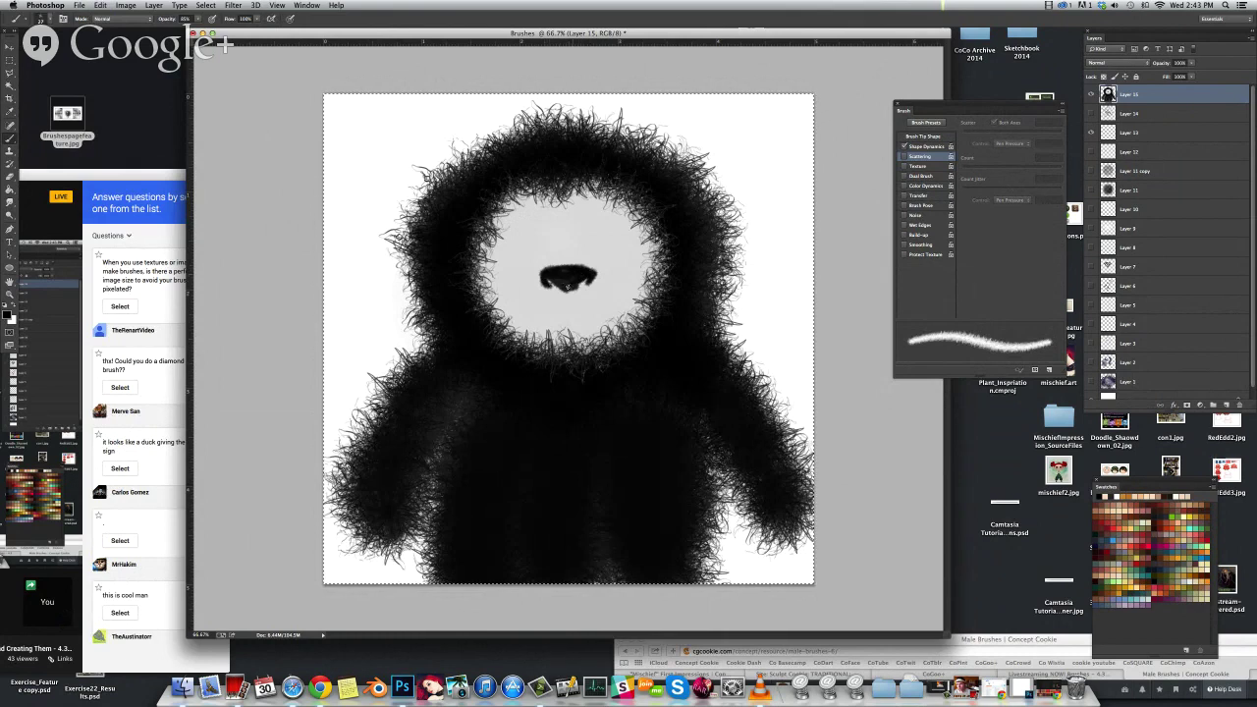
mouse_move(532, 243)
mouse_down()
mouse_move(507, 273)
mouse_move(519, 239)
mouse_up()
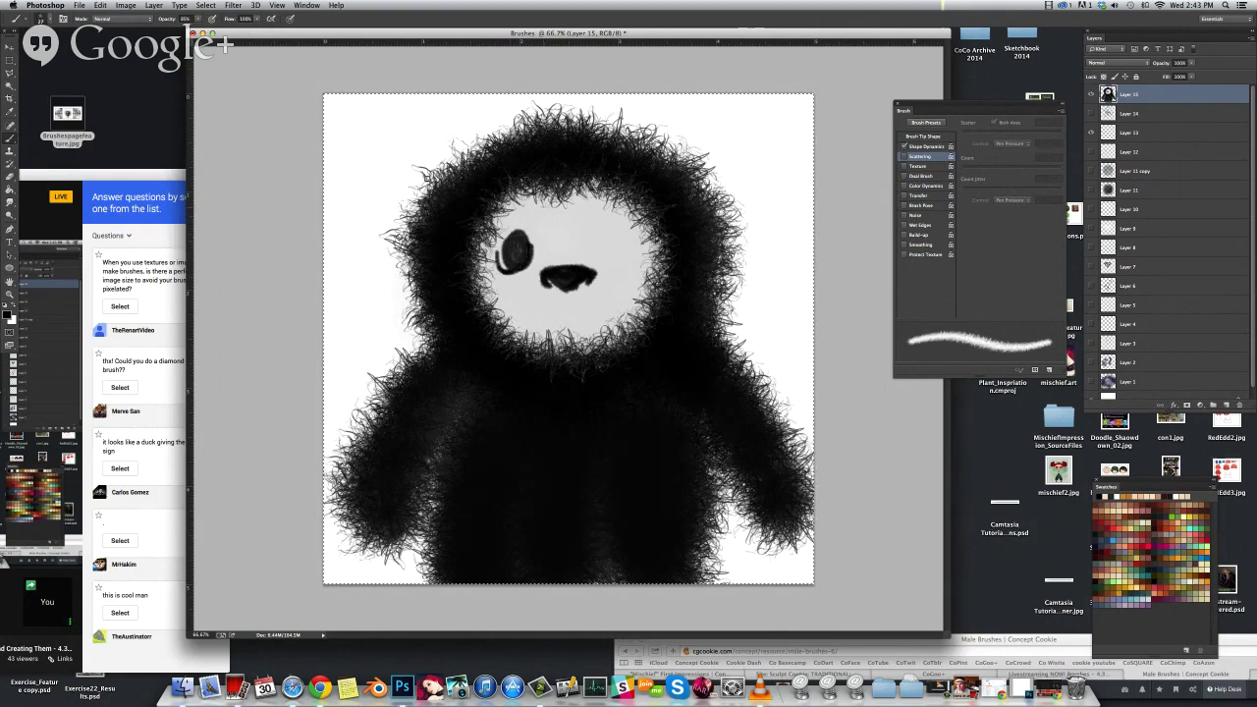
click(905, 196)
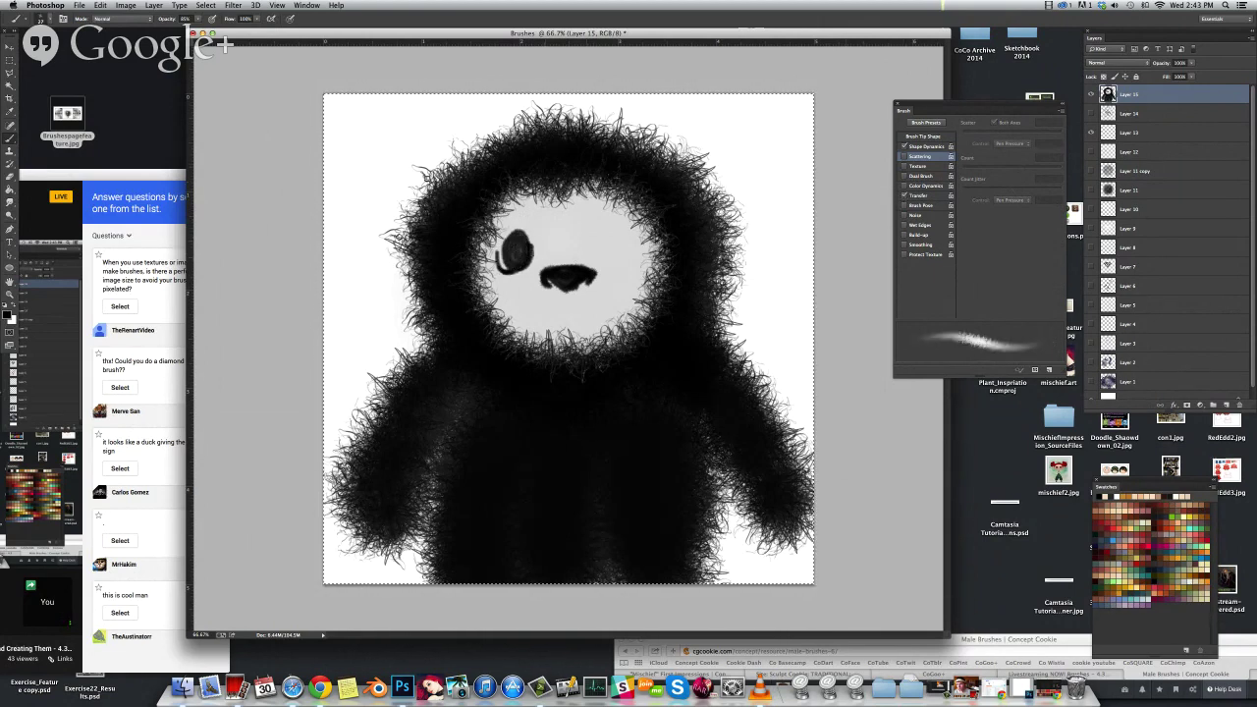
mouse_move(597, 241)
mouse_down()
mouse_move(607, 273)
mouse_move(627, 270)
mouse_move(624, 245)
mouse_move(607, 265)
mouse_up()
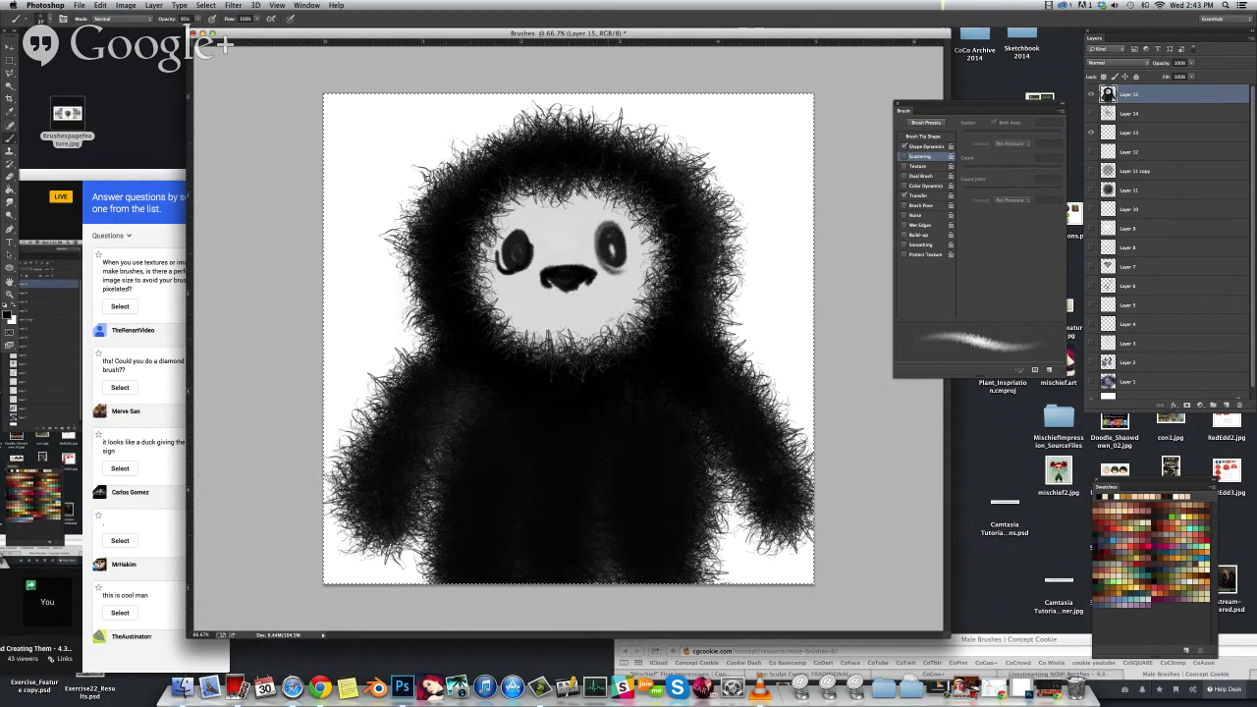
drag(526, 244, 534, 258)
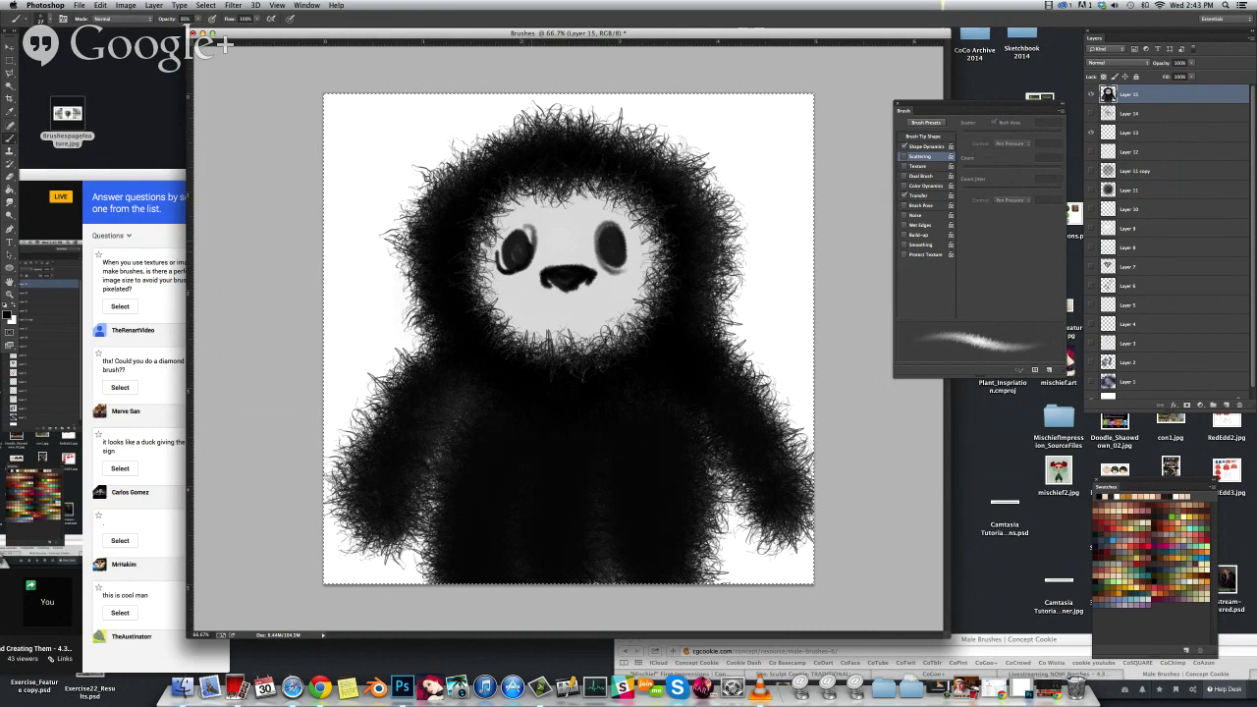
mouse_move(563, 300)
mouse_down()
mouse_move(545, 315)
mouse_move(572, 319)
mouse_move(601, 290)
mouse_move(561, 329)
mouse_move(584, 324)
mouse_up()
key(super+z)
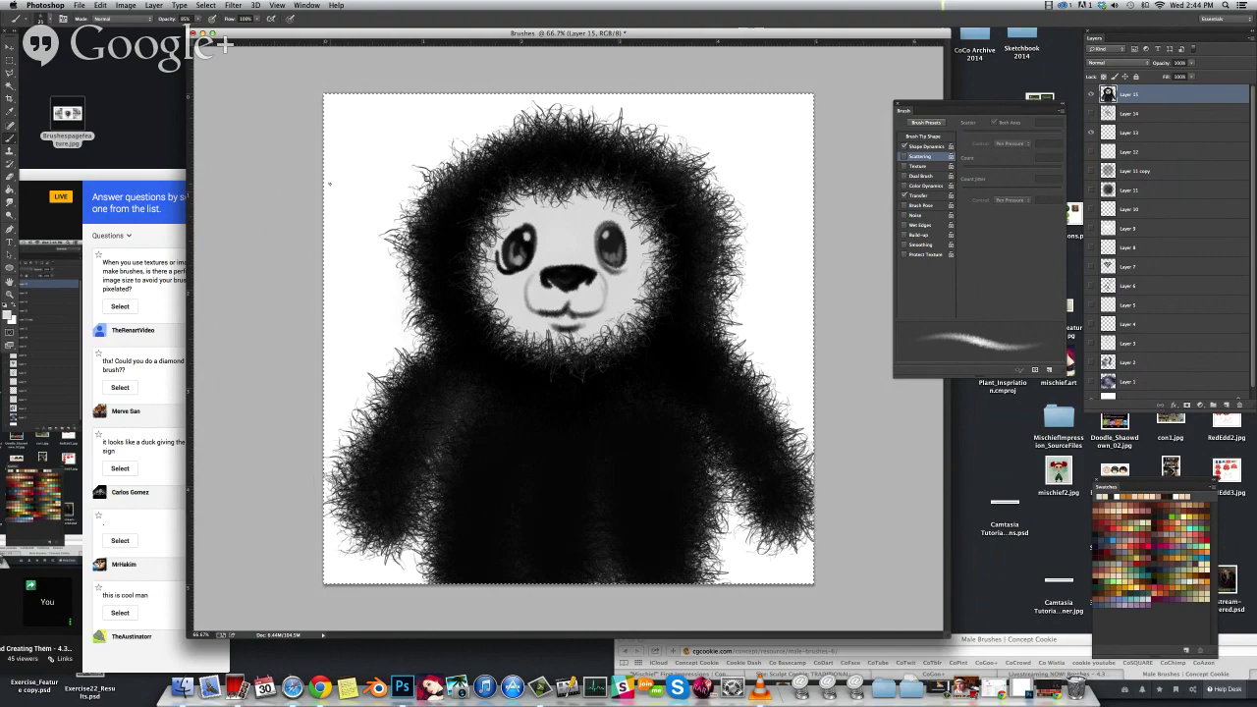
drag(167, 175, 1167, 137)
mouse_move(678, 135)
mouse_down()
mouse_move(829, 138)
mouse_move(921, 102)
mouse_up()
click(757, 182)
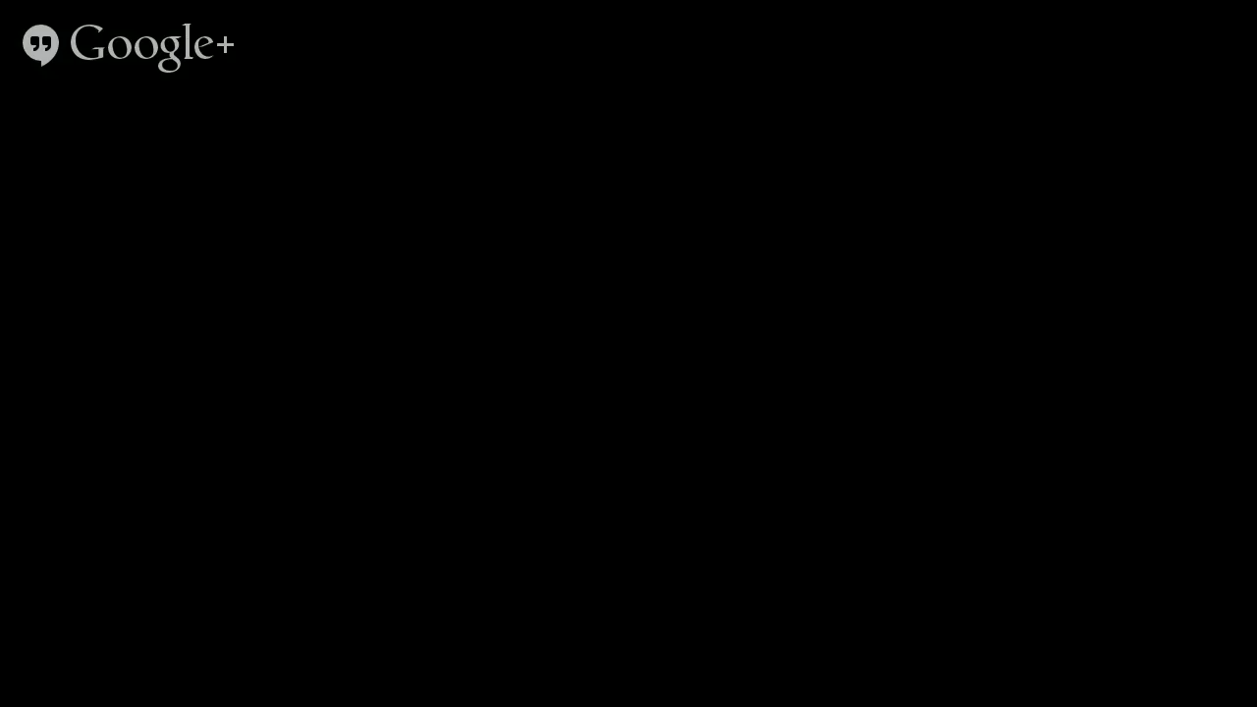